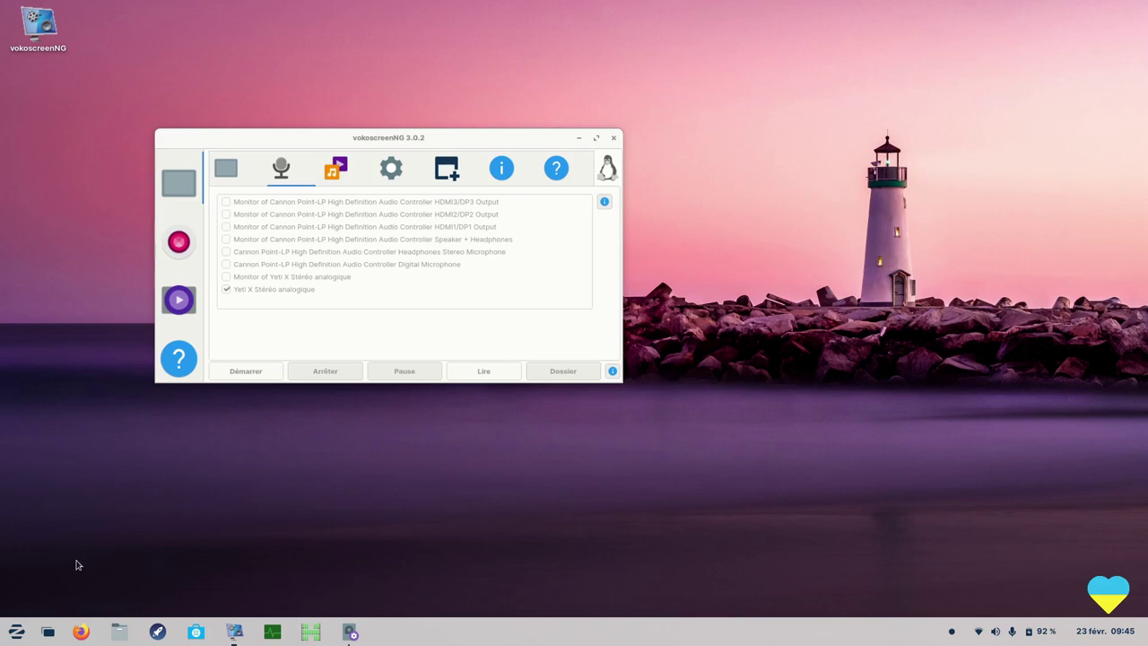
Boot the computer from the ubuntu (CT500P2SSD8) boot option and start the Zorin entry.
click(17, 633)
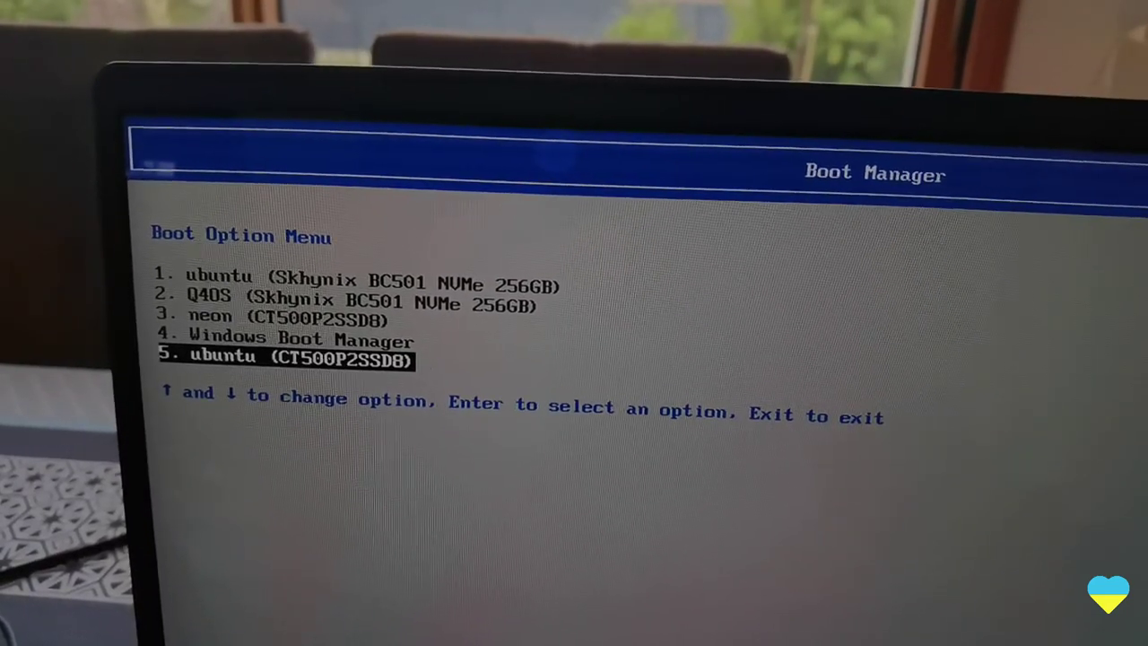
key(Return)
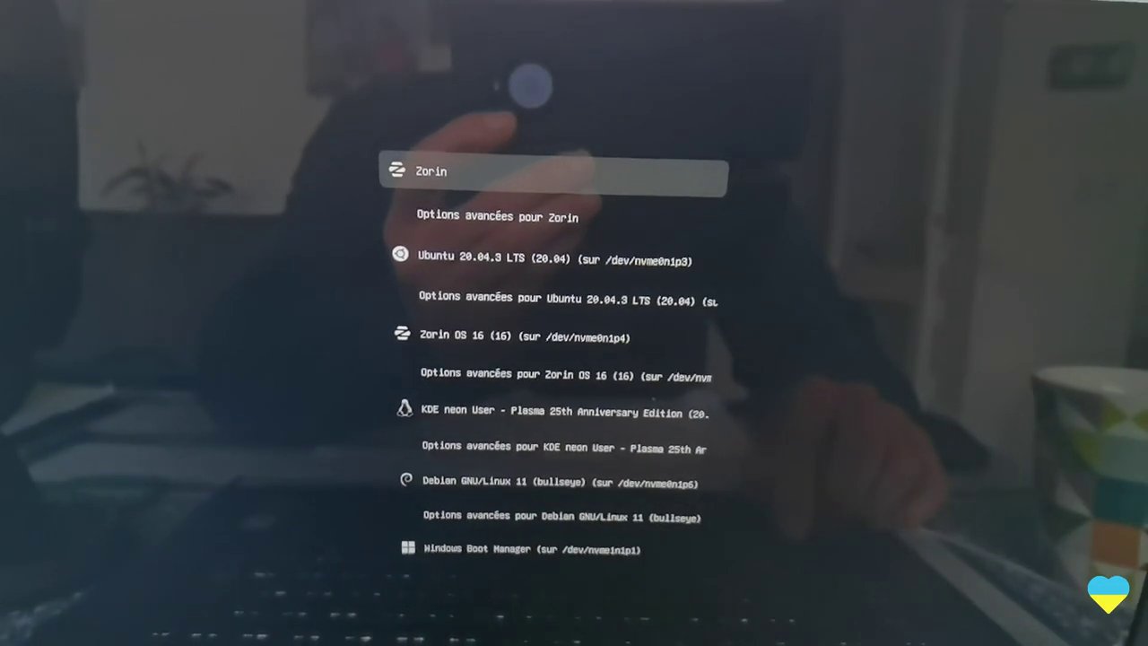
key(Return)
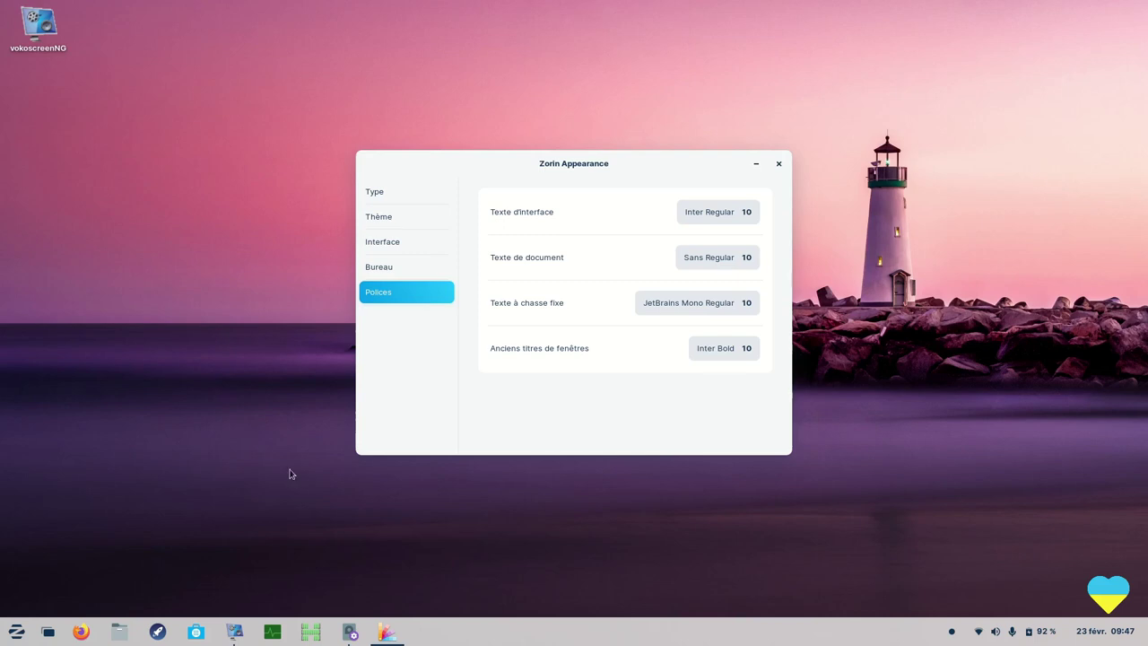
Close Zorin Appearance and inspect the mount details of partitions 7 and 8 on the 500 GB disk in Disks.
click(779, 165)
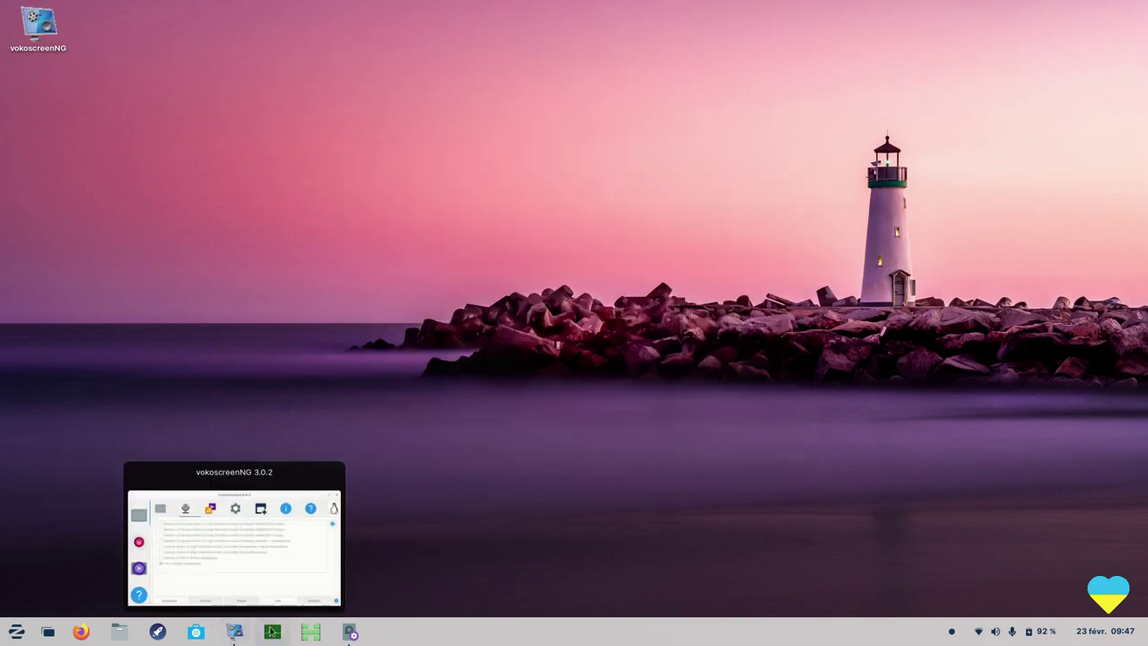
click(349, 633)
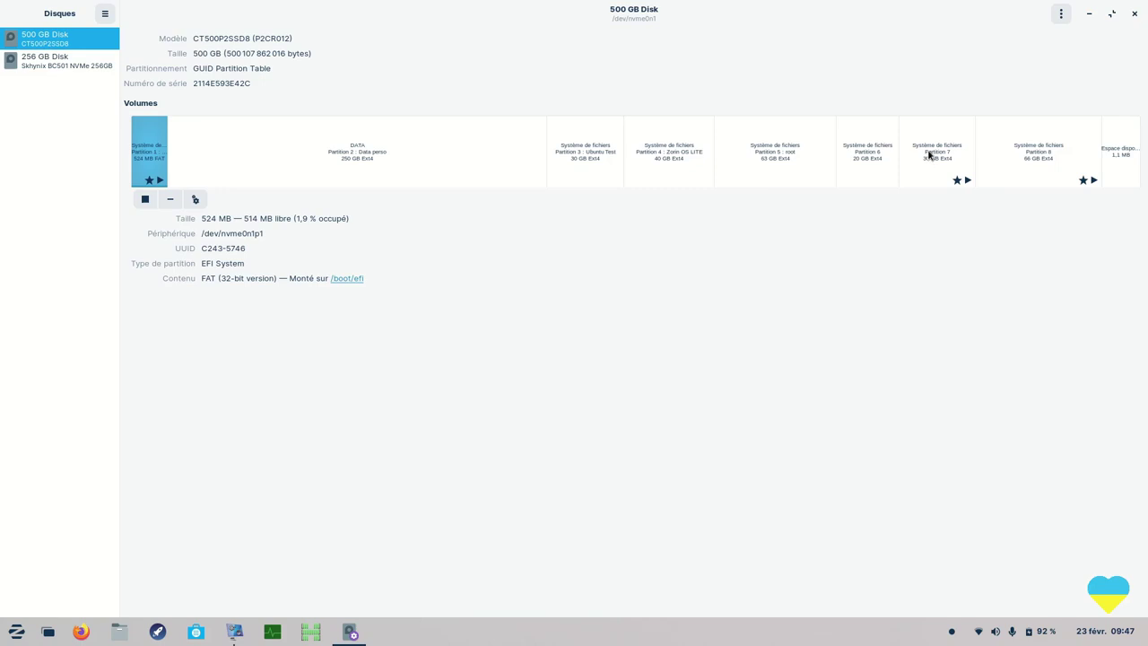
click(929, 154)
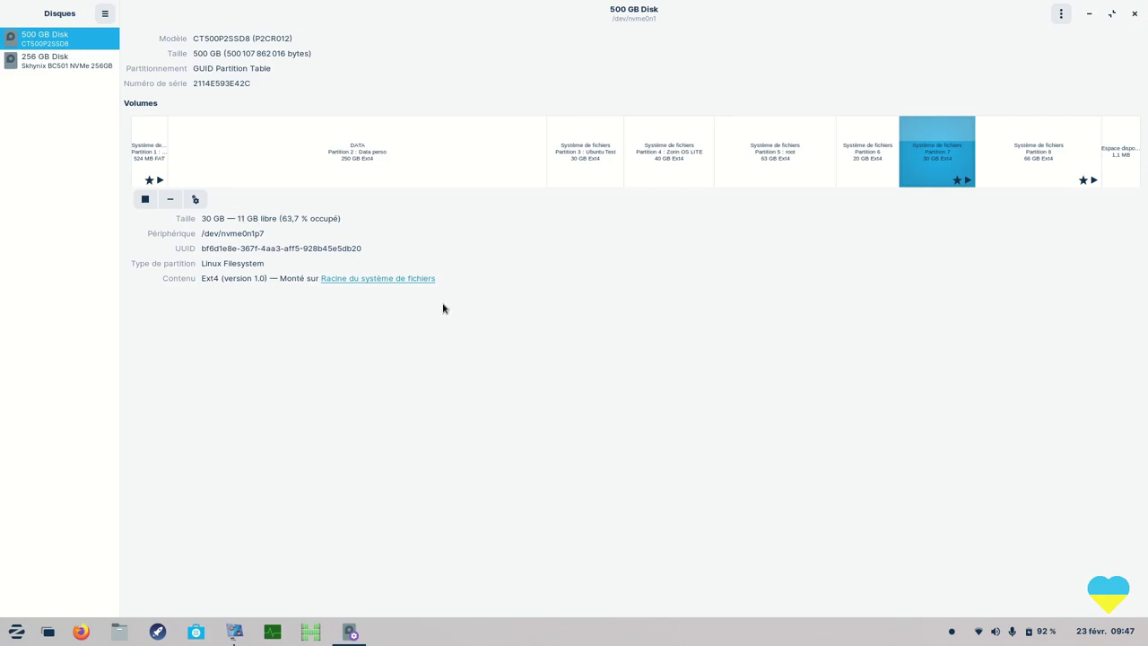
click(1027, 162)
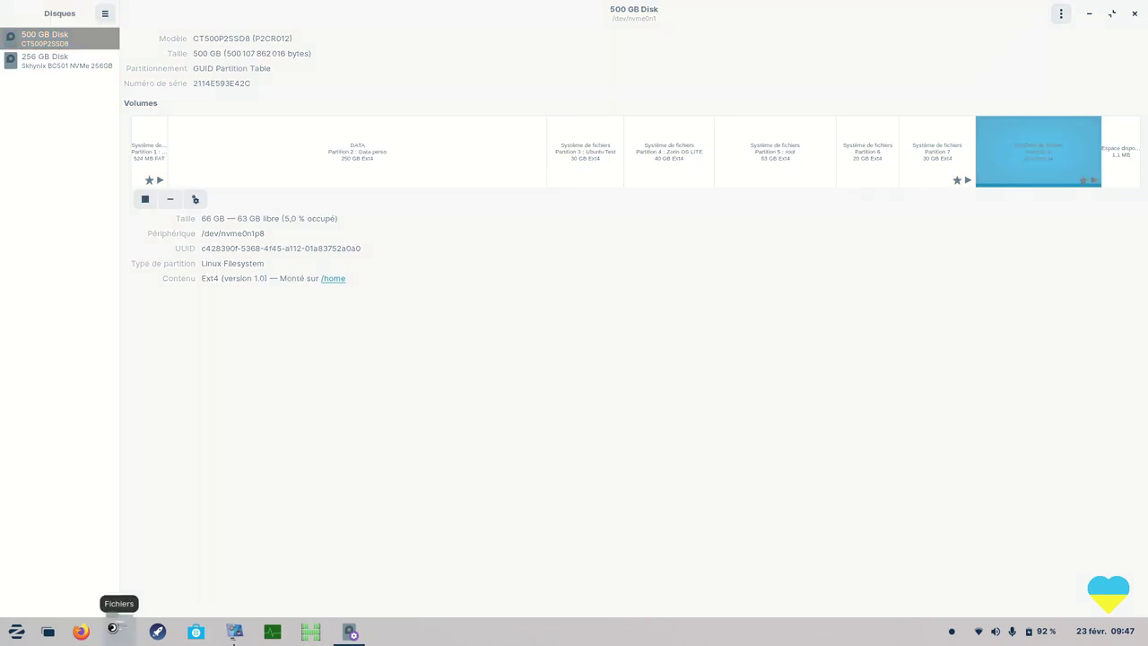
Switch to the file manager and browse from Ordinateur through the home directory into the personal folder.
click(116, 633)
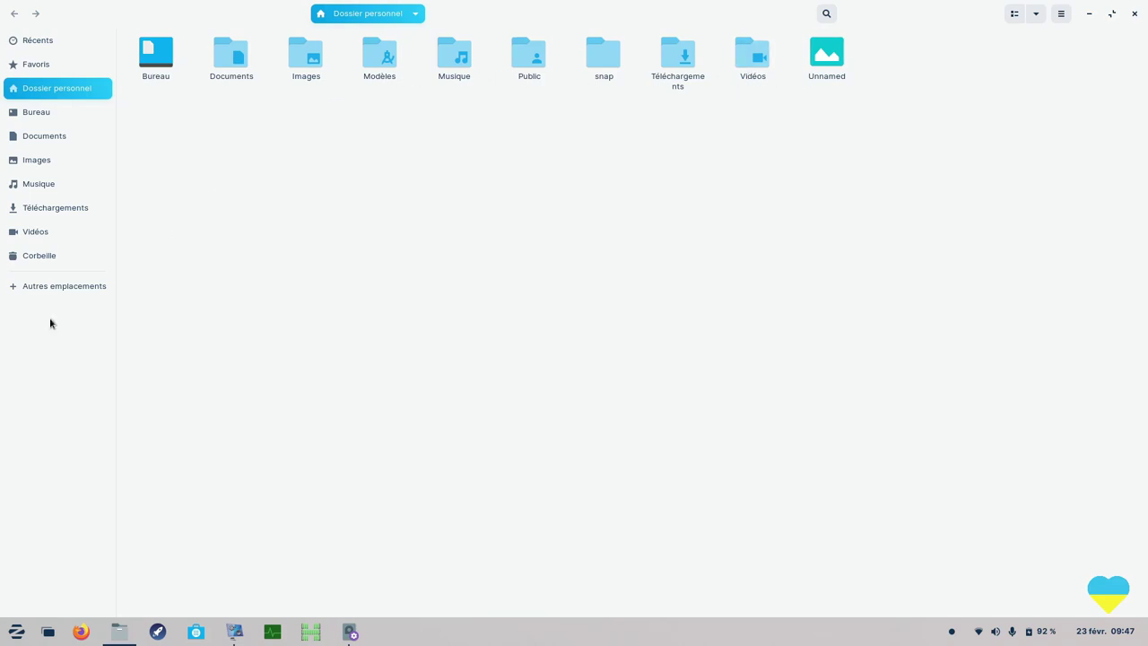
click(13, 288)
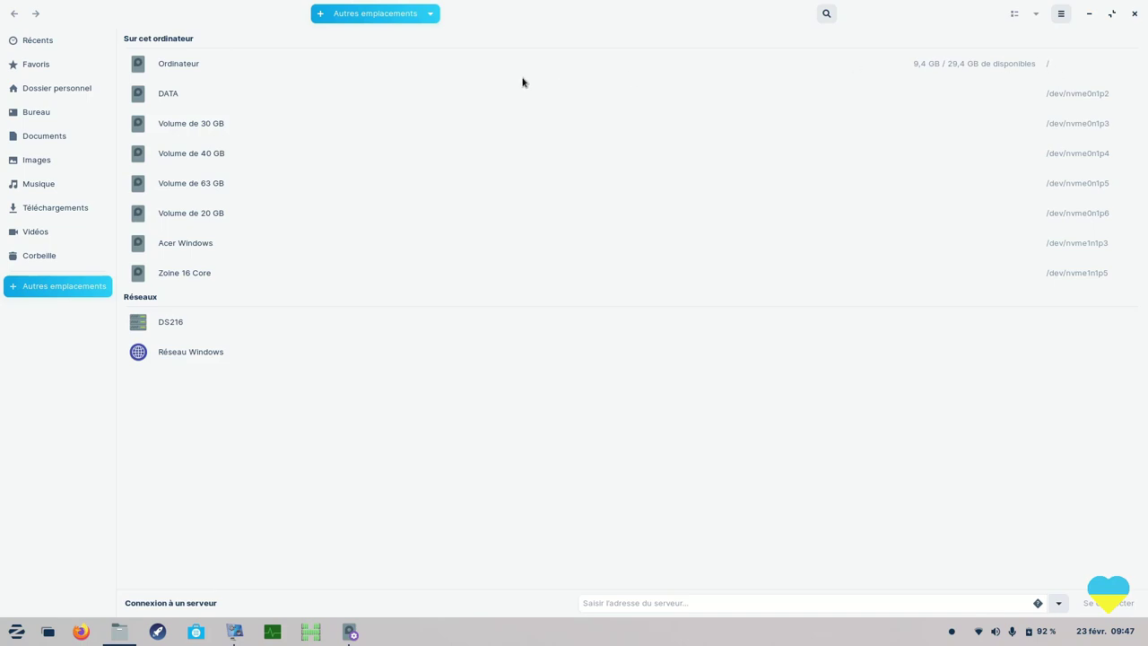
click(191, 65)
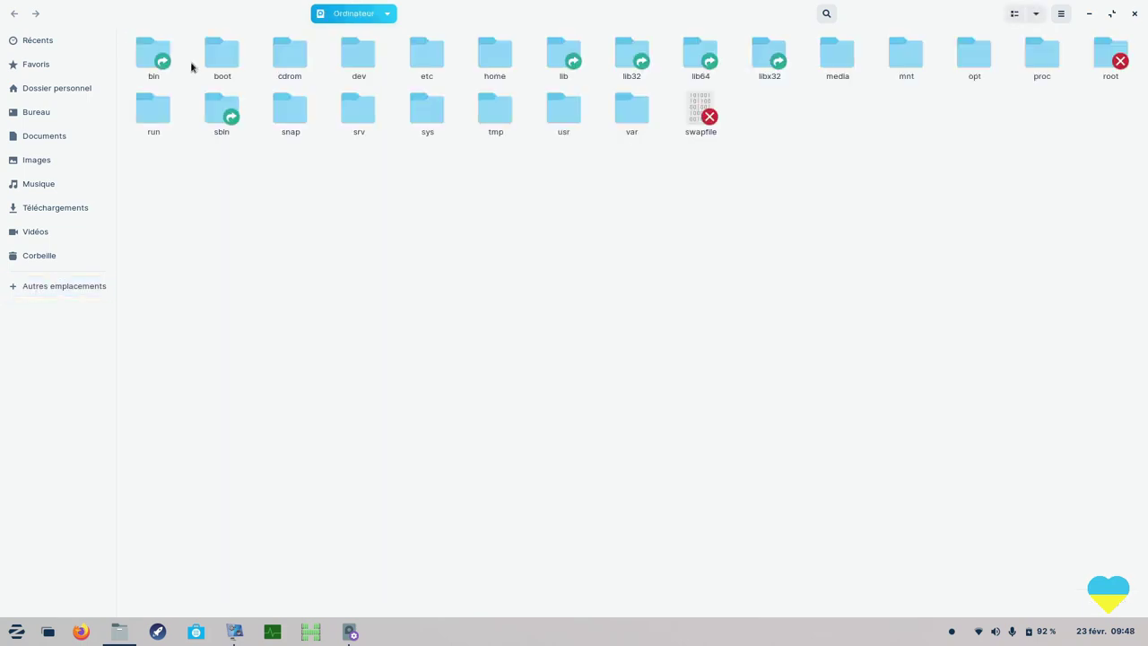
double_click(498, 59)
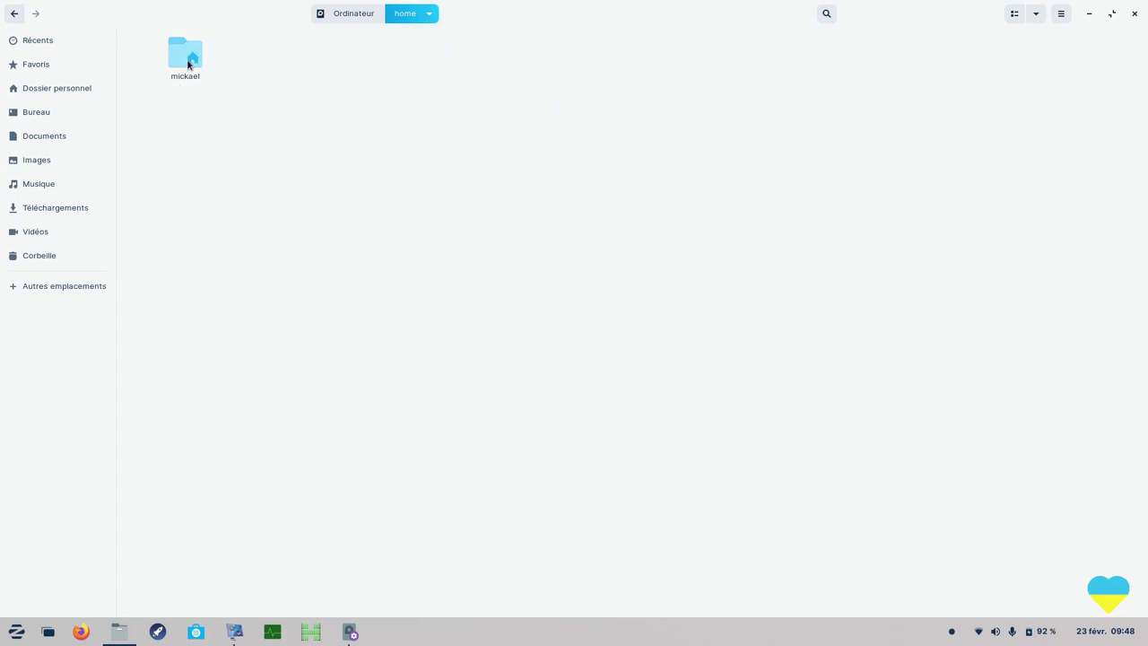
double_click(187, 59)
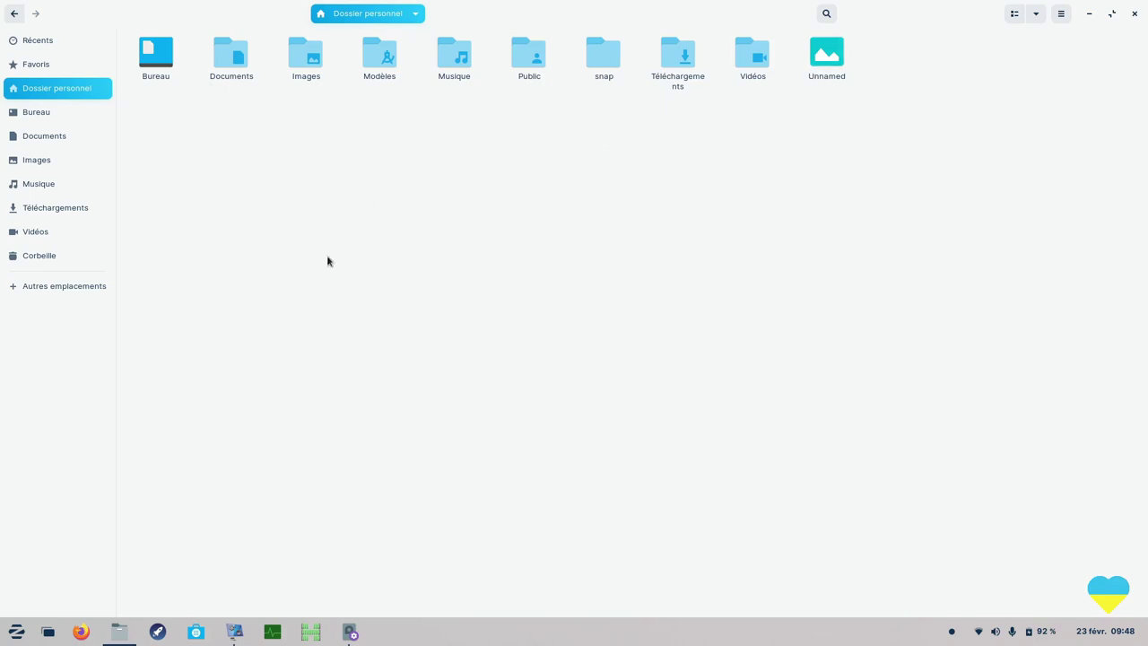
View the Autres emplacements list, and close the file manager and Disks.
click(14, 296)
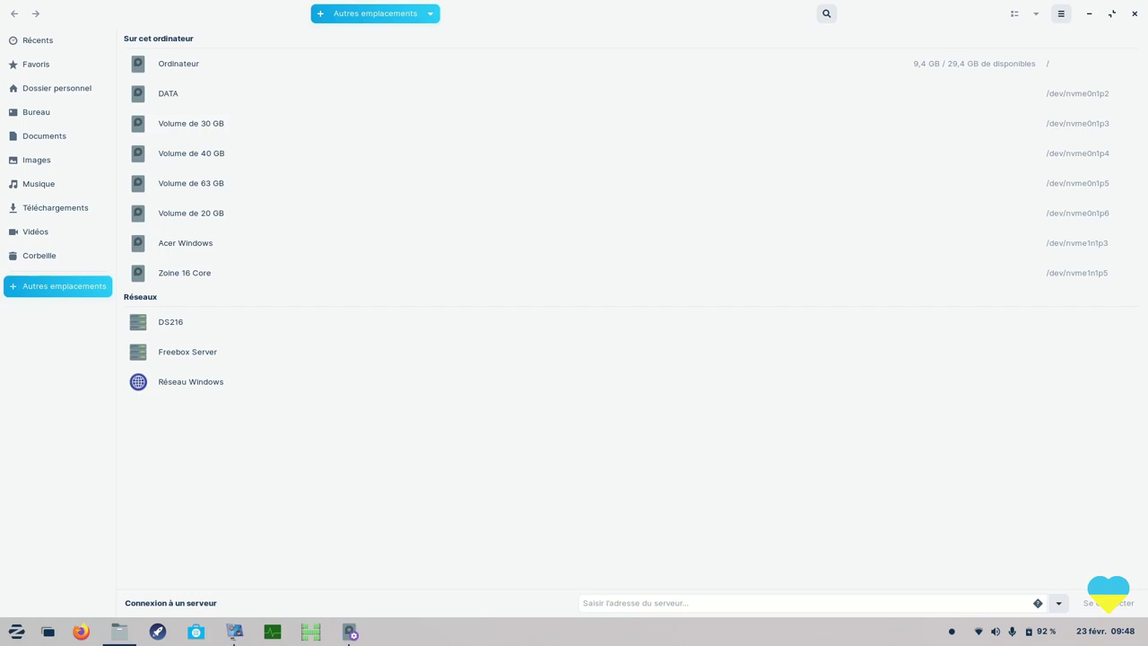
click(1135, 14)
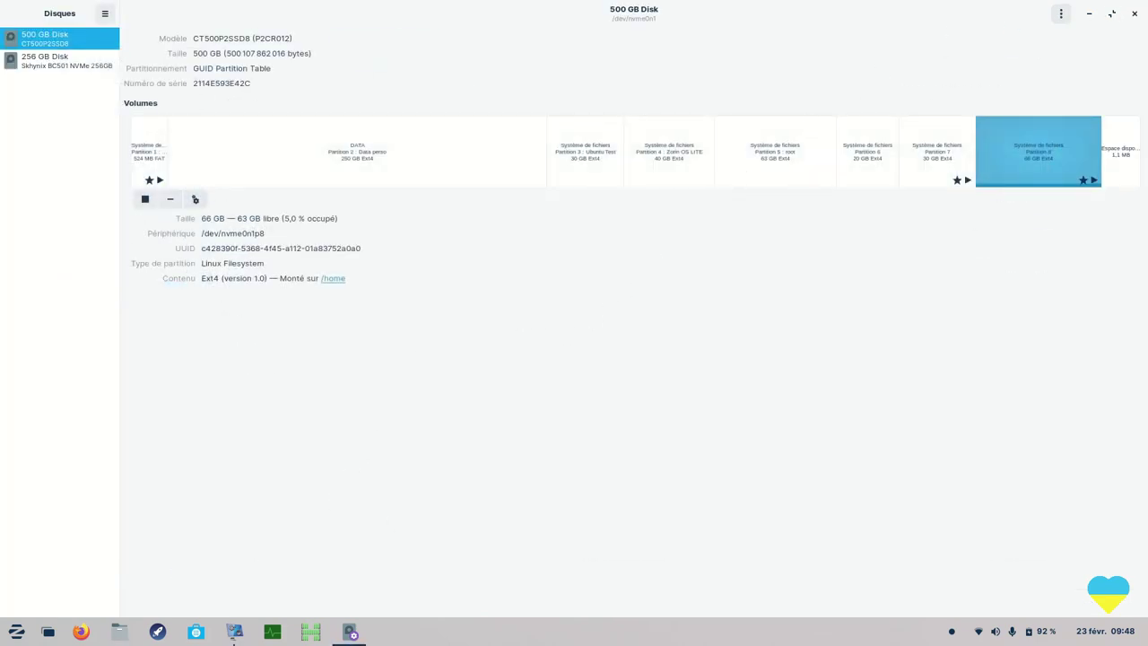
click(1135, 13)
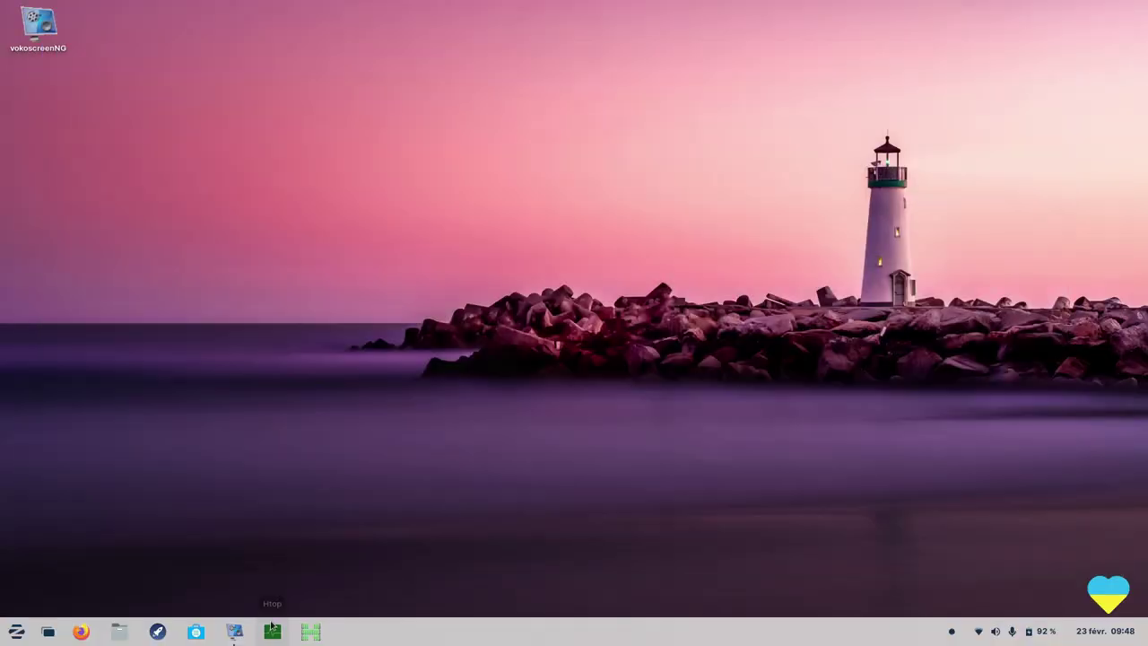
Launch both installed htop versions and arrange their terminal windows side by side to compare memory use.
click(273, 633)
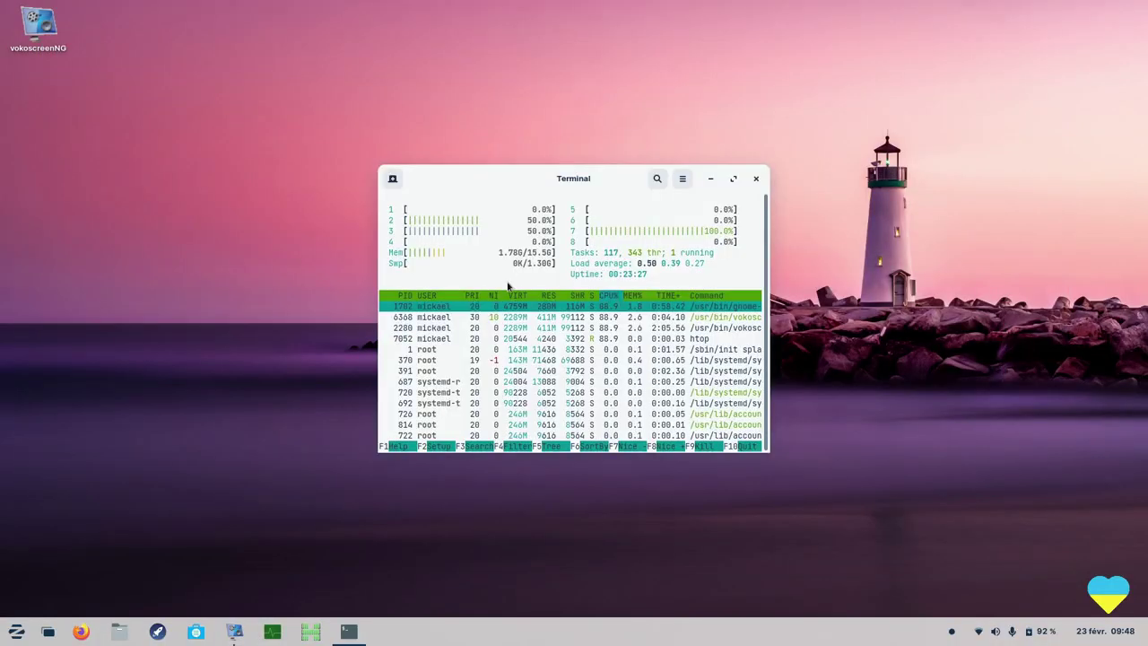
drag(618, 179, 347, 94)
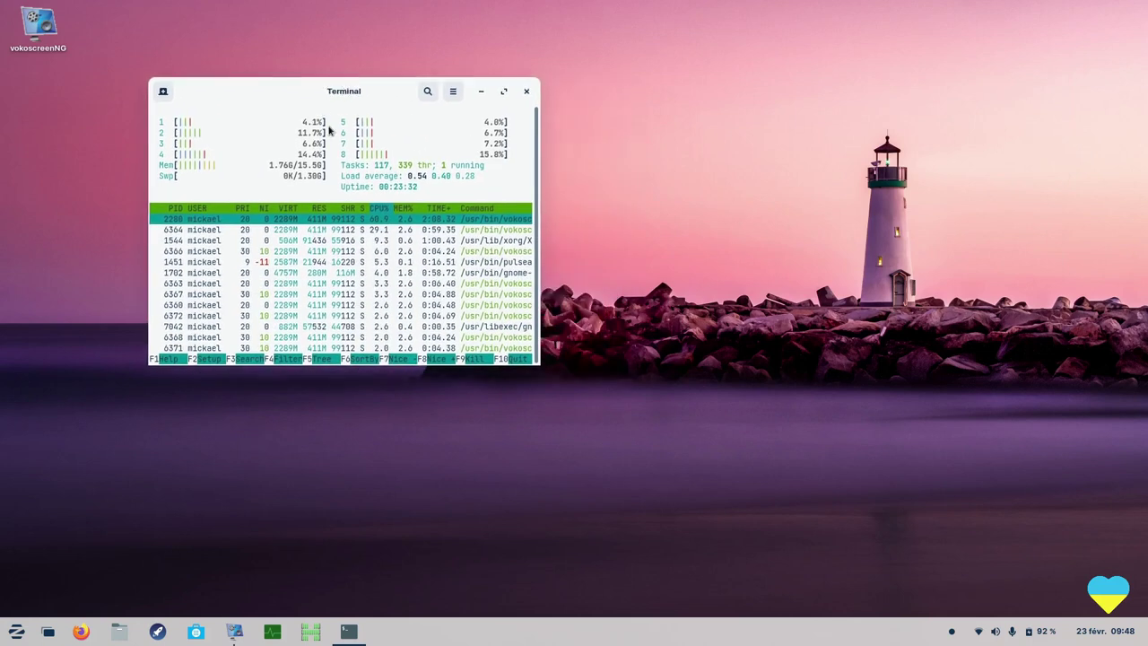
click(310, 633)
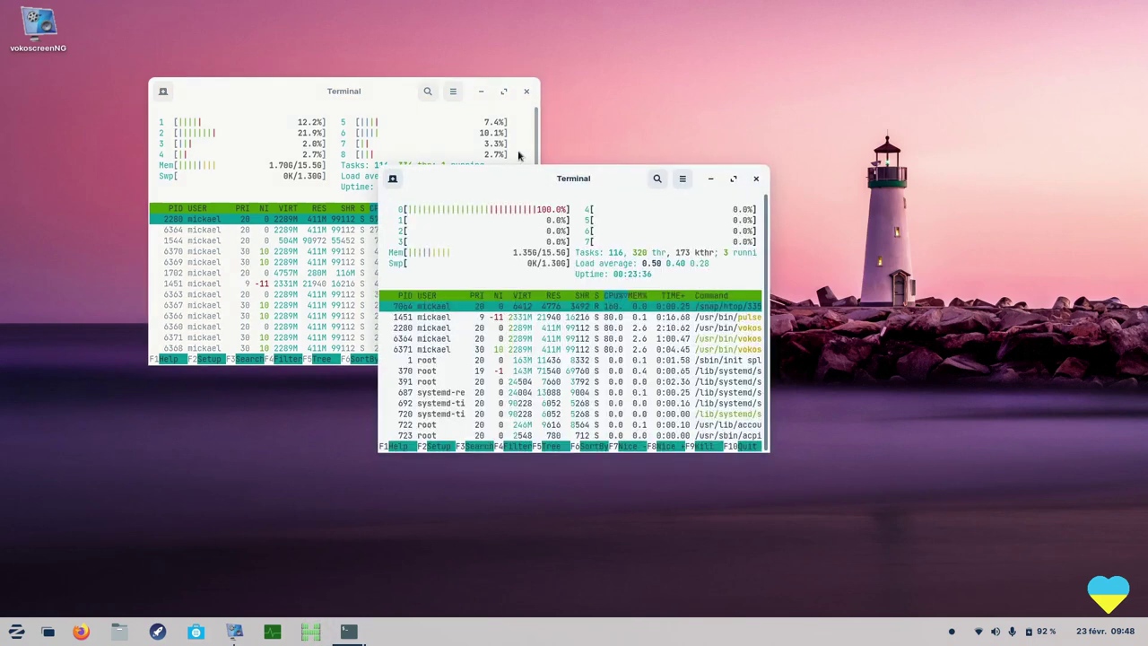
drag(550, 174, 770, 86)
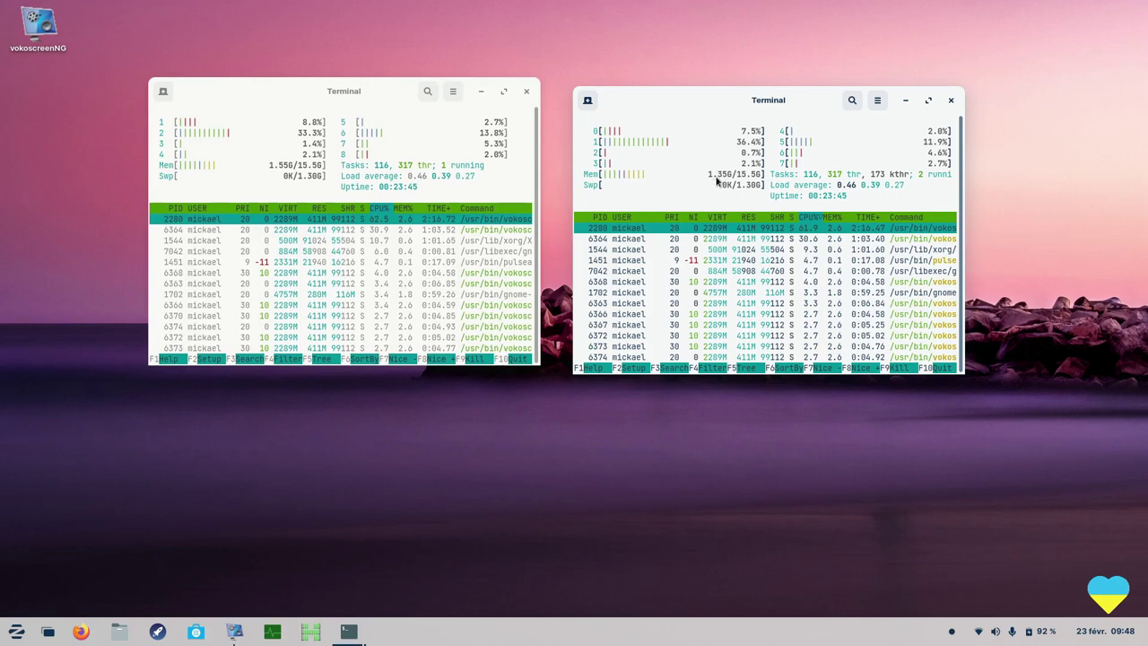
click(319, 93)
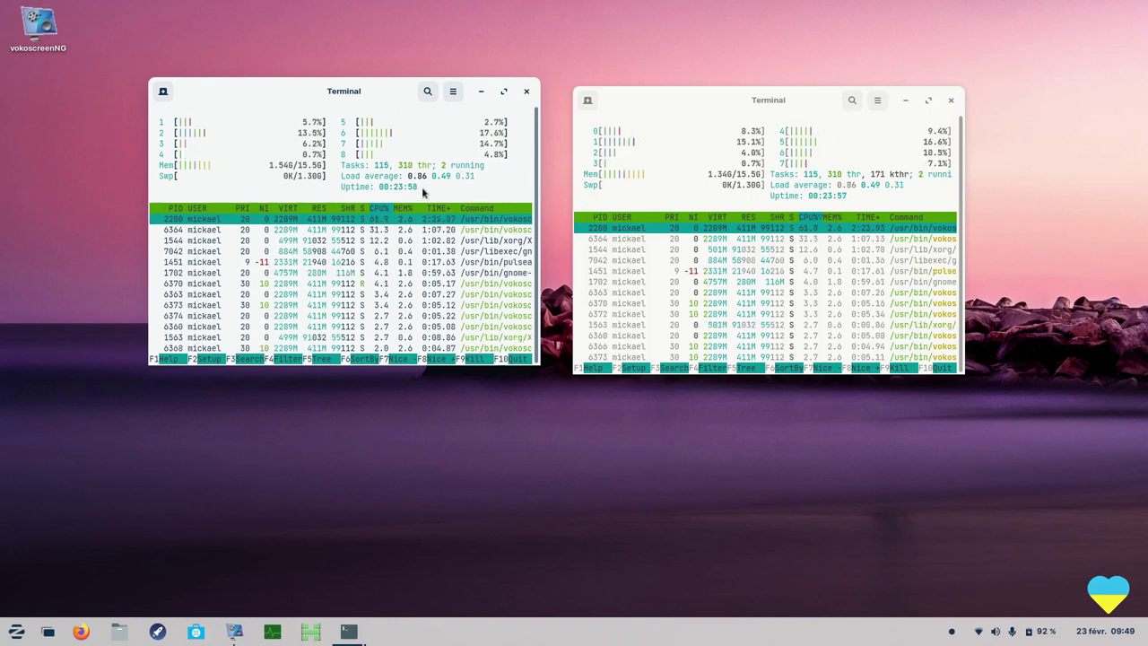
drag(344, 94, 348, 104)
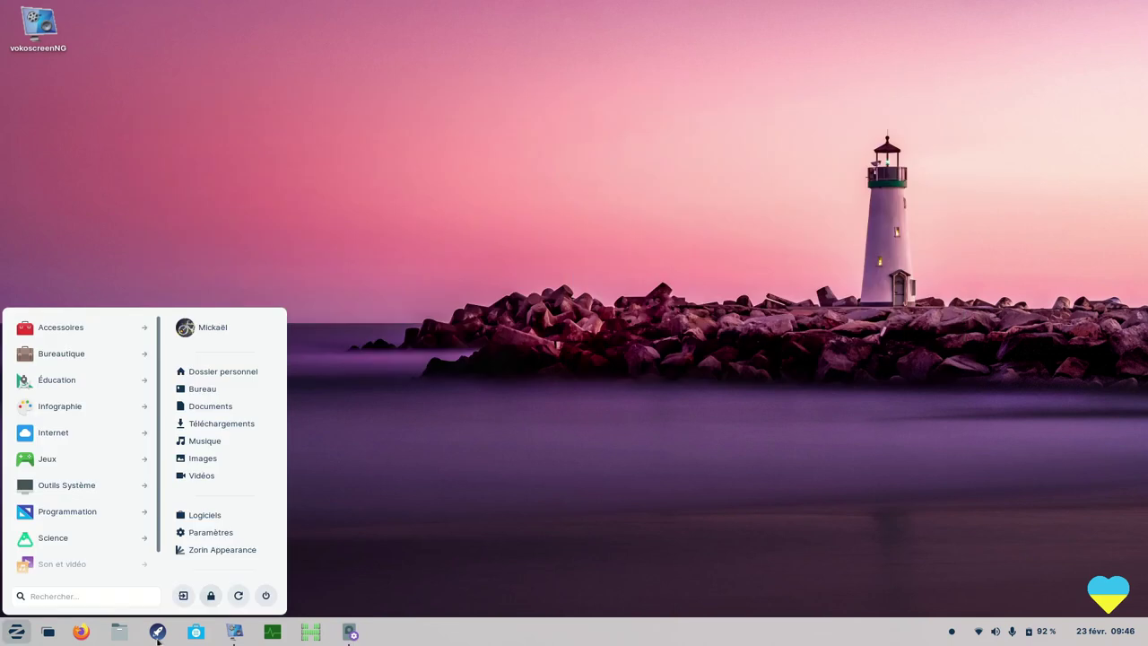
Start the Zorin OS 16 welcome tour, look at the application menu, and advance to the Zorin Appearance page.
click(157, 637)
click(157, 635)
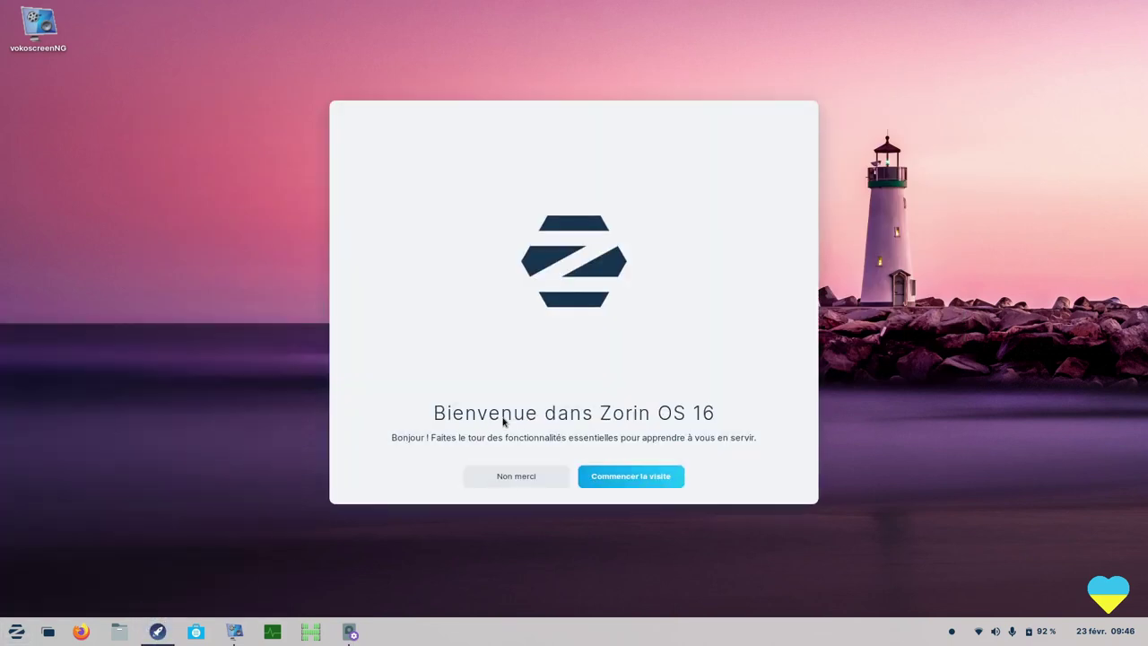
click(632, 477)
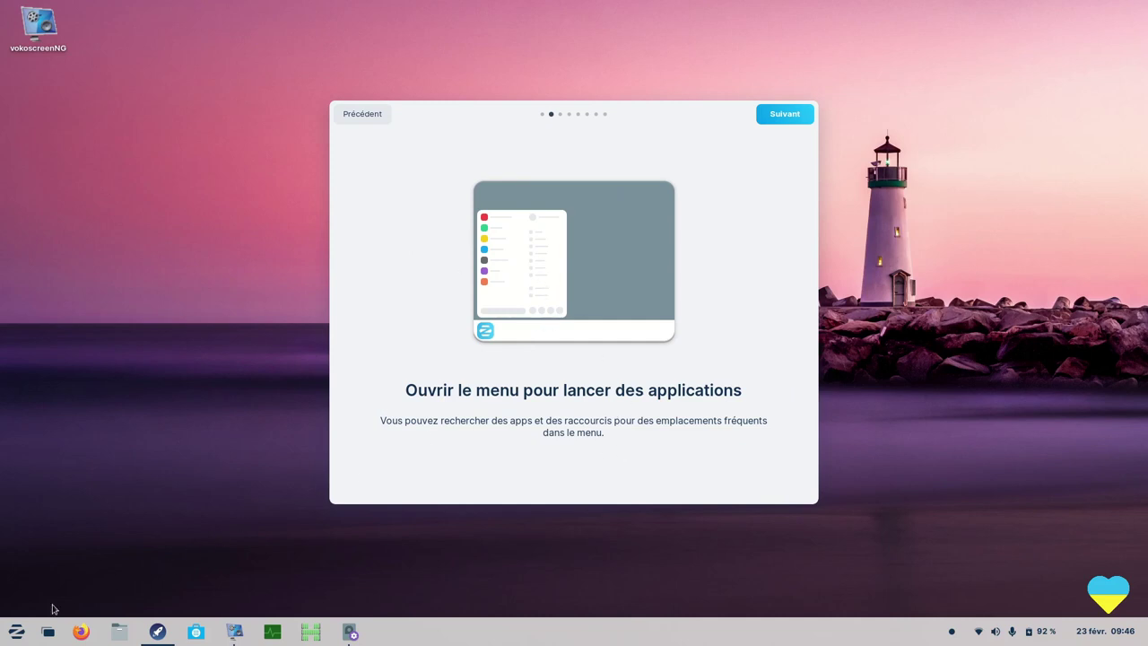
click(17, 631)
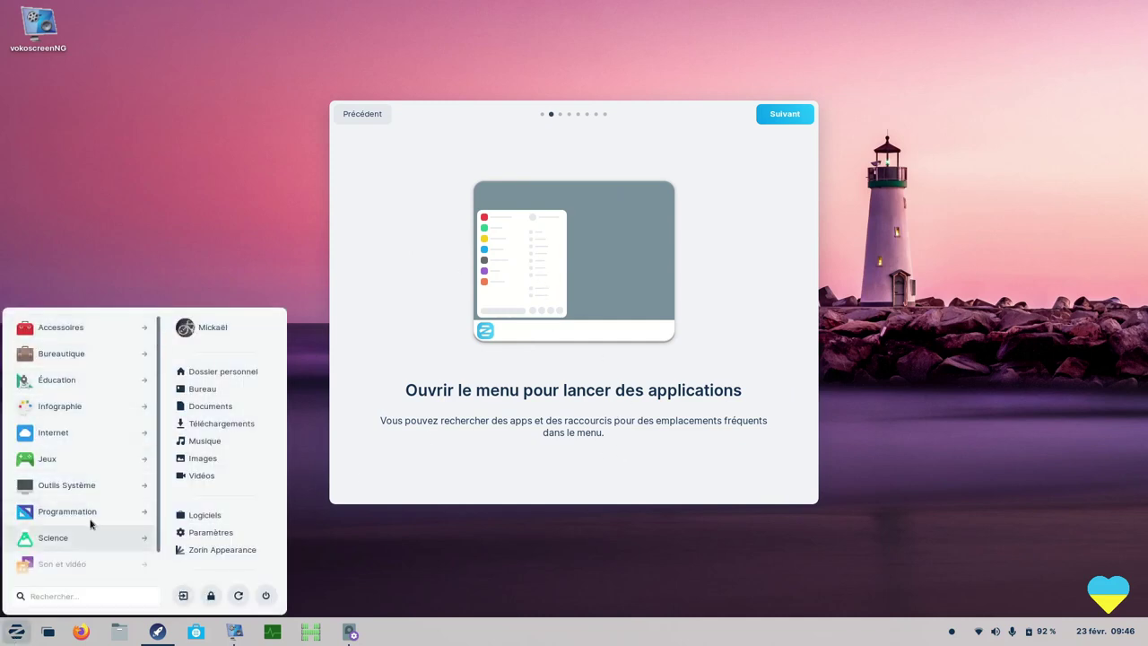
click(790, 119)
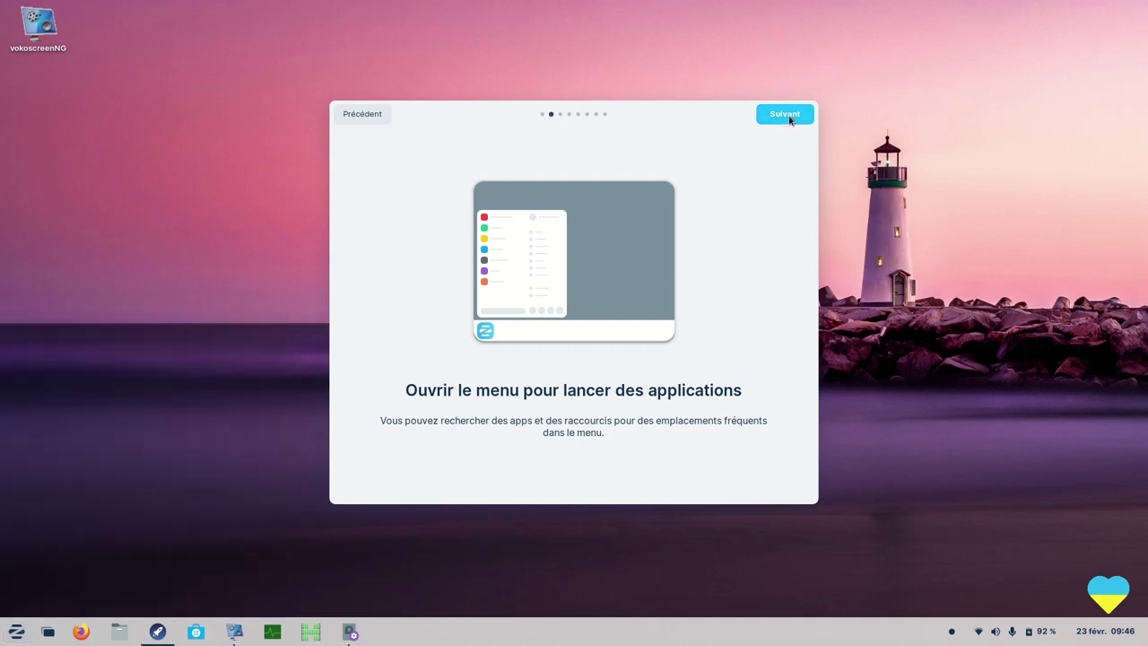
click(790, 119)
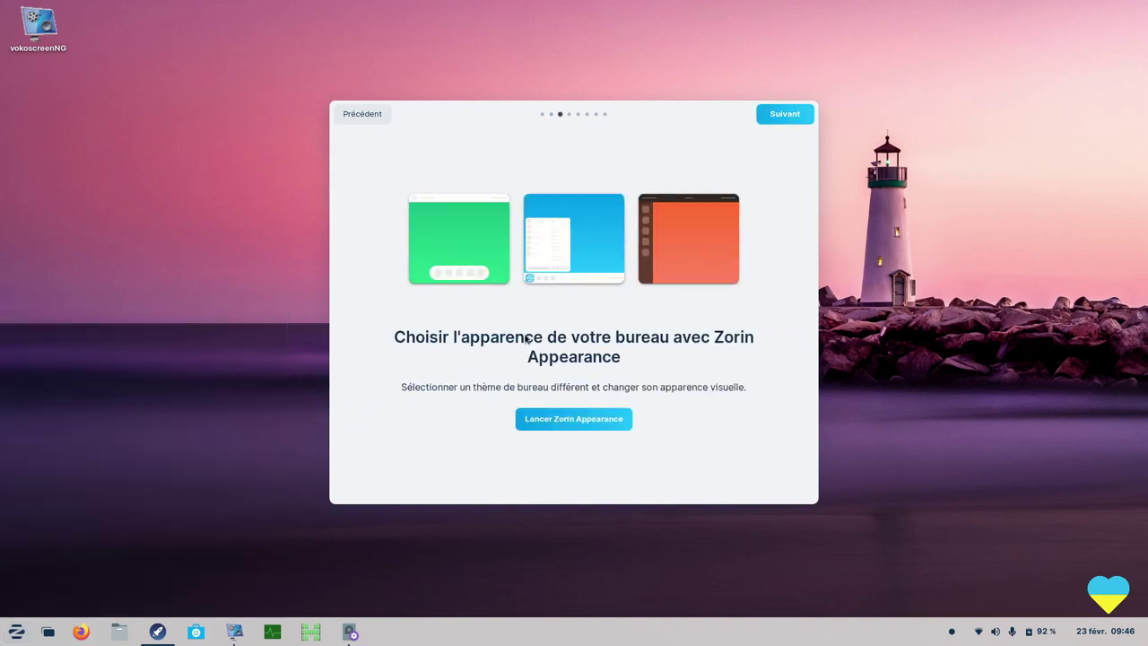
Launch Zorin Appearance from the tour, try the other desktop layouts, and reselect the first layout.
click(564, 418)
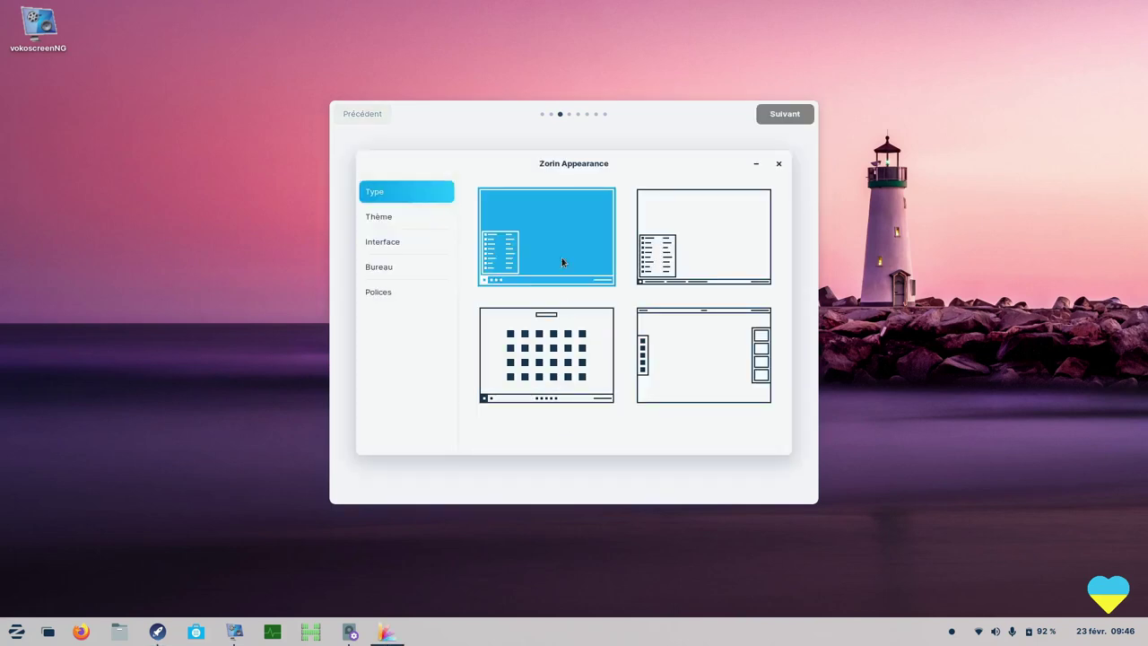
click(690, 234)
click(684, 356)
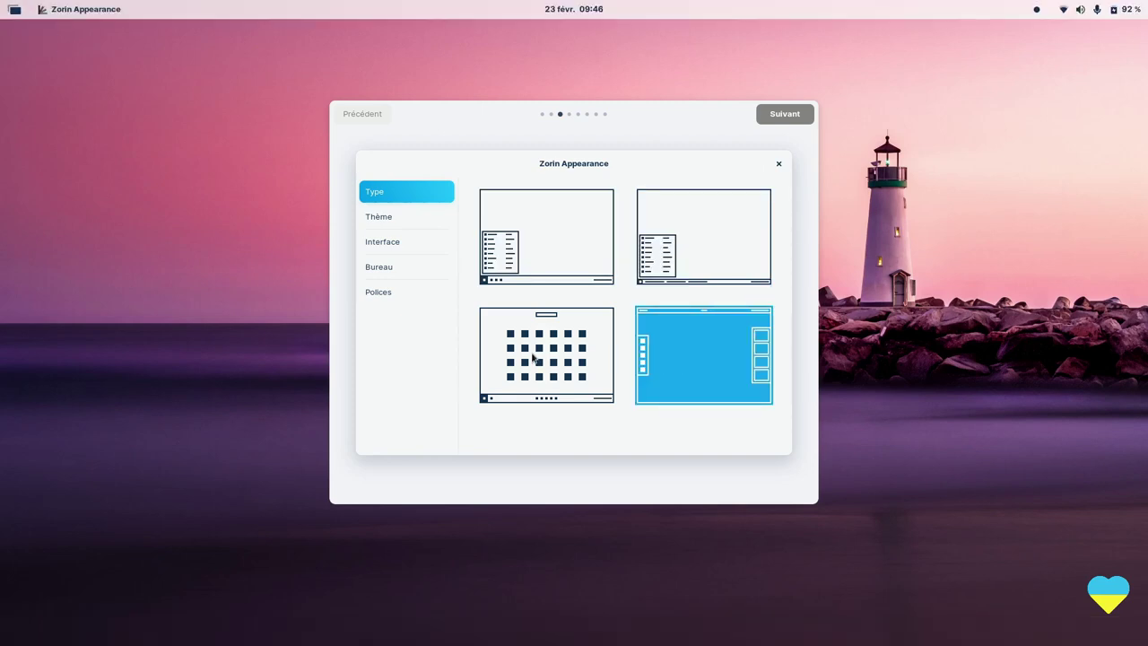
click(532, 358)
click(557, 231)
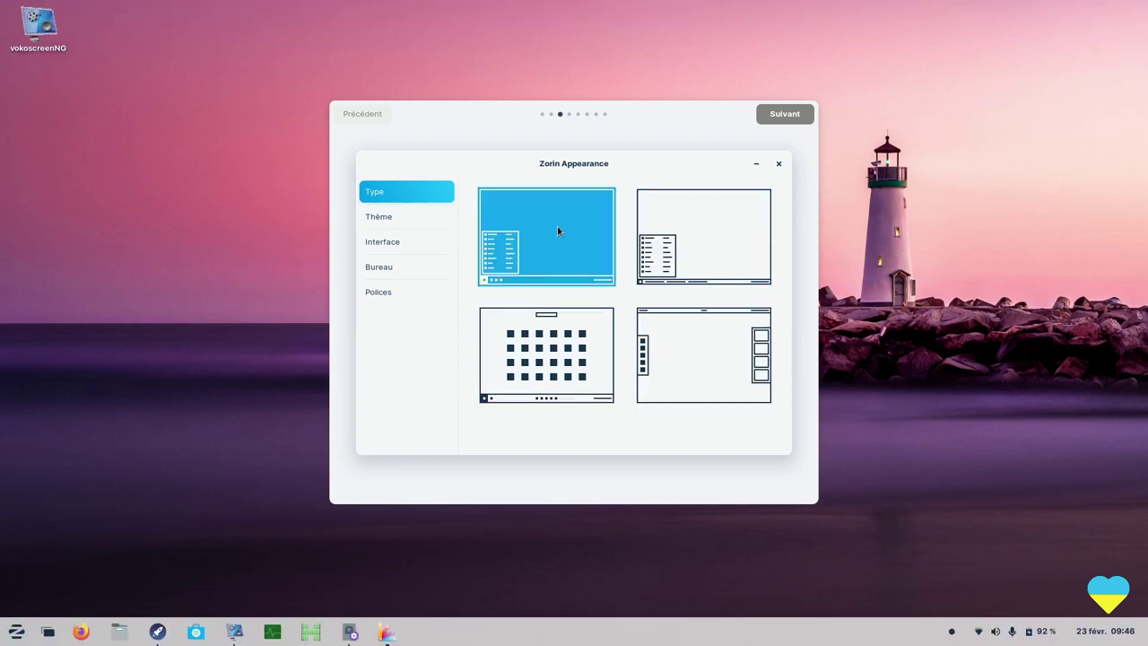
Review the Thème, Interface, Bureau and Polices settings in Zorin Appearance.
click(387, 220)
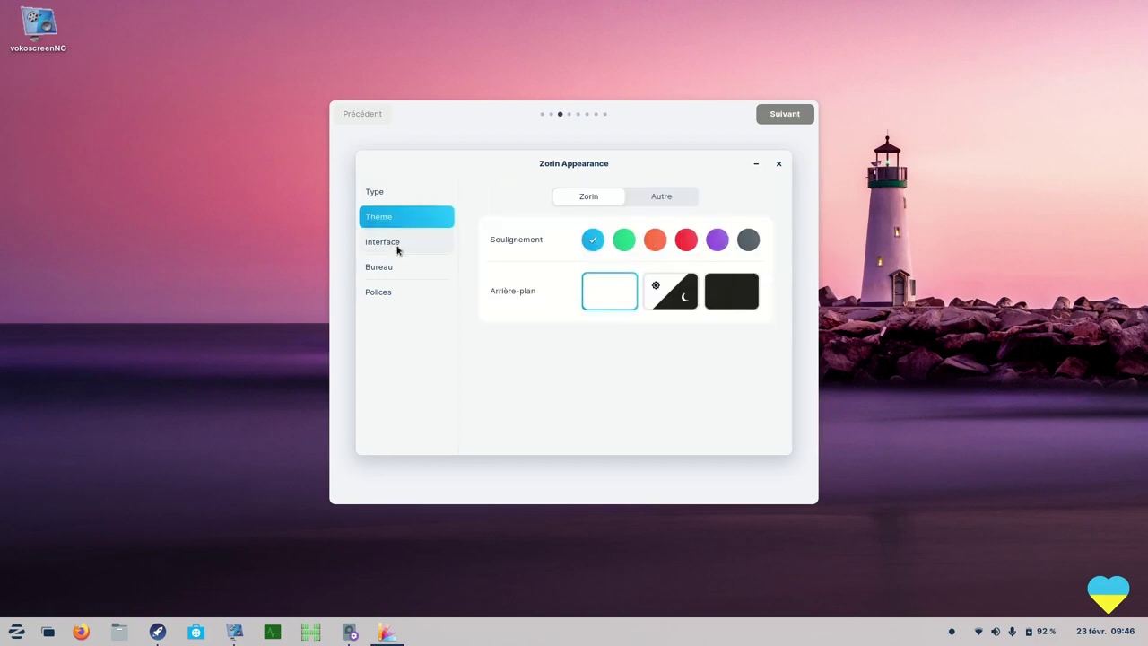
click(383, 244)
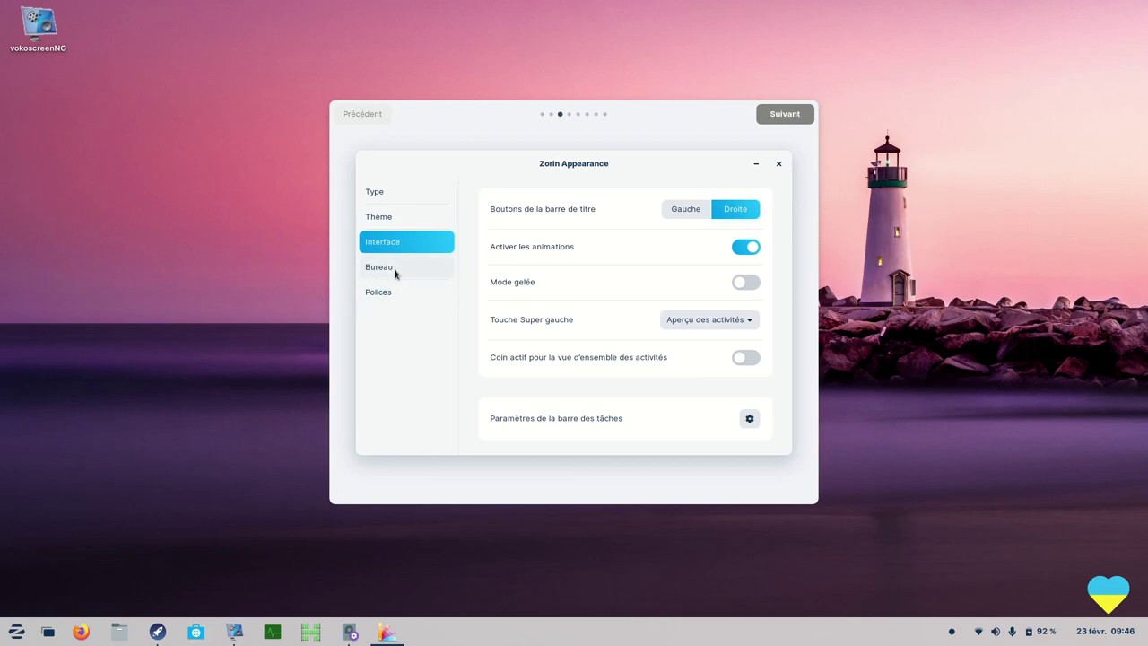
click(394, 271)
click(401, 296)
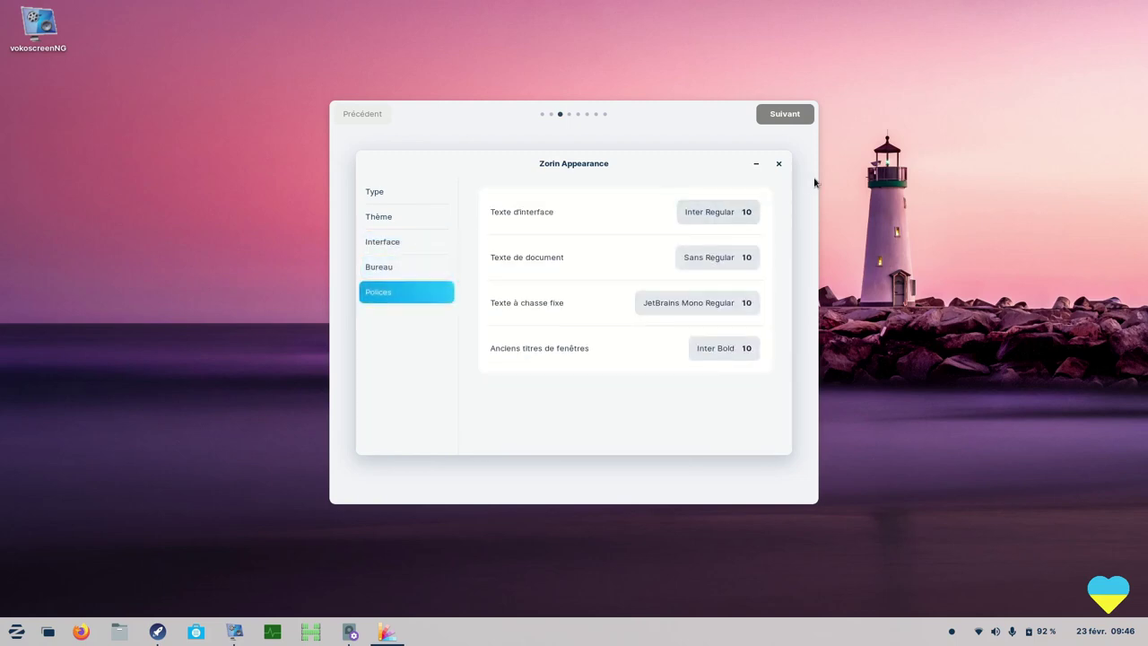
Return to the welcome tour and advance past the online accounts and Zorin Connect pages to the Logiciels page.
click(797, 116)
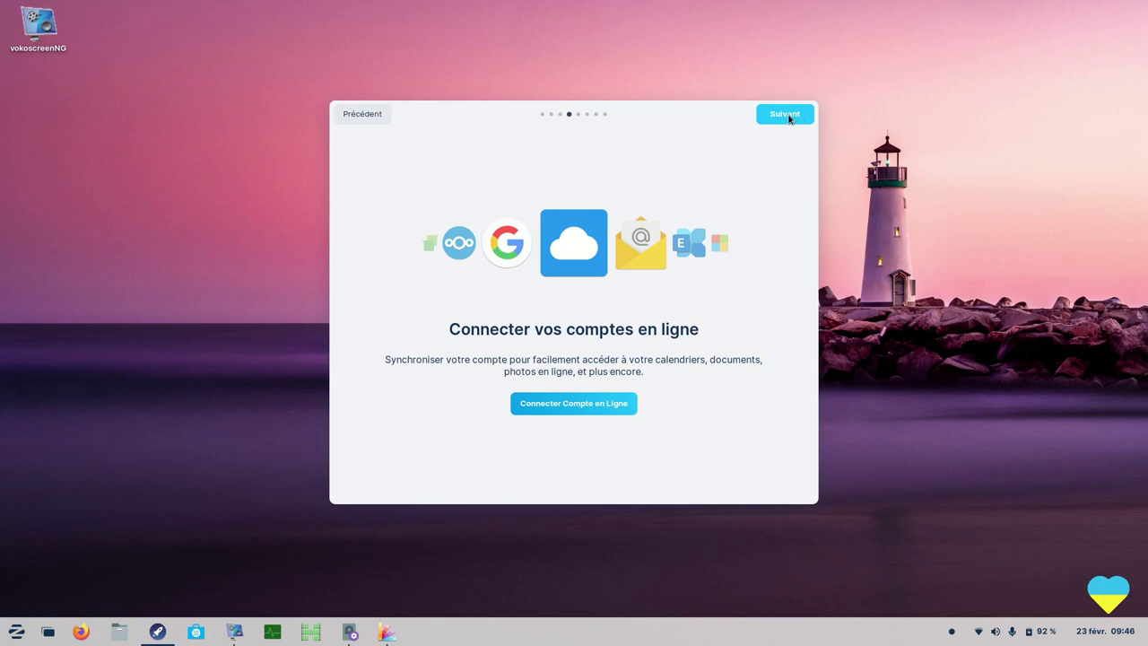
click(790, 116)
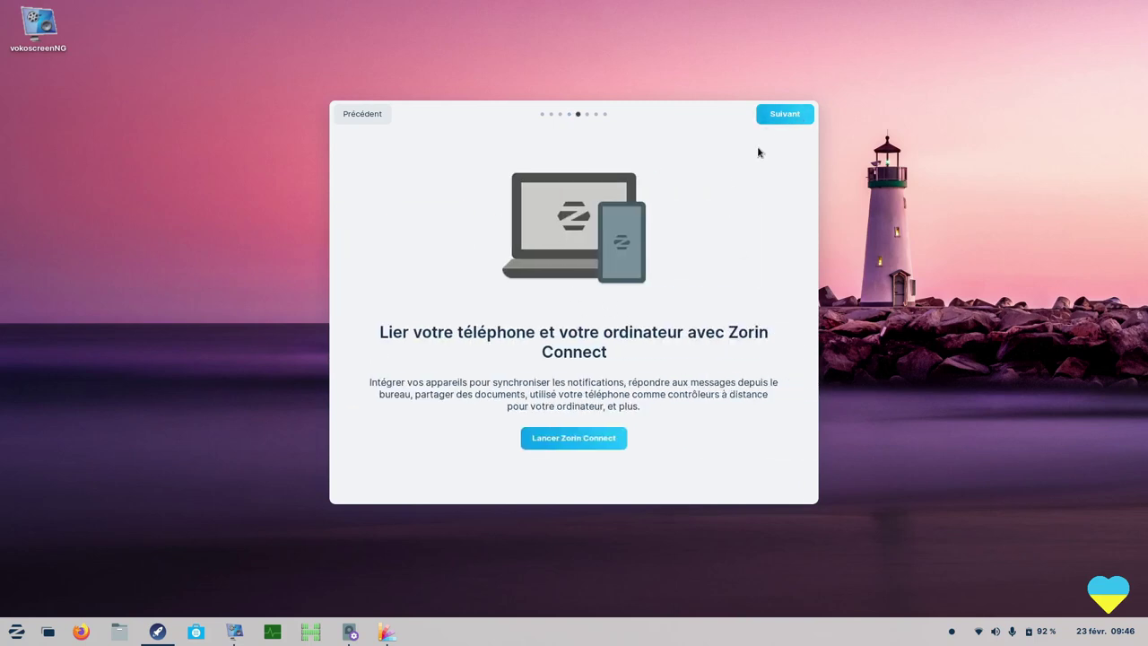
click(797, 114)
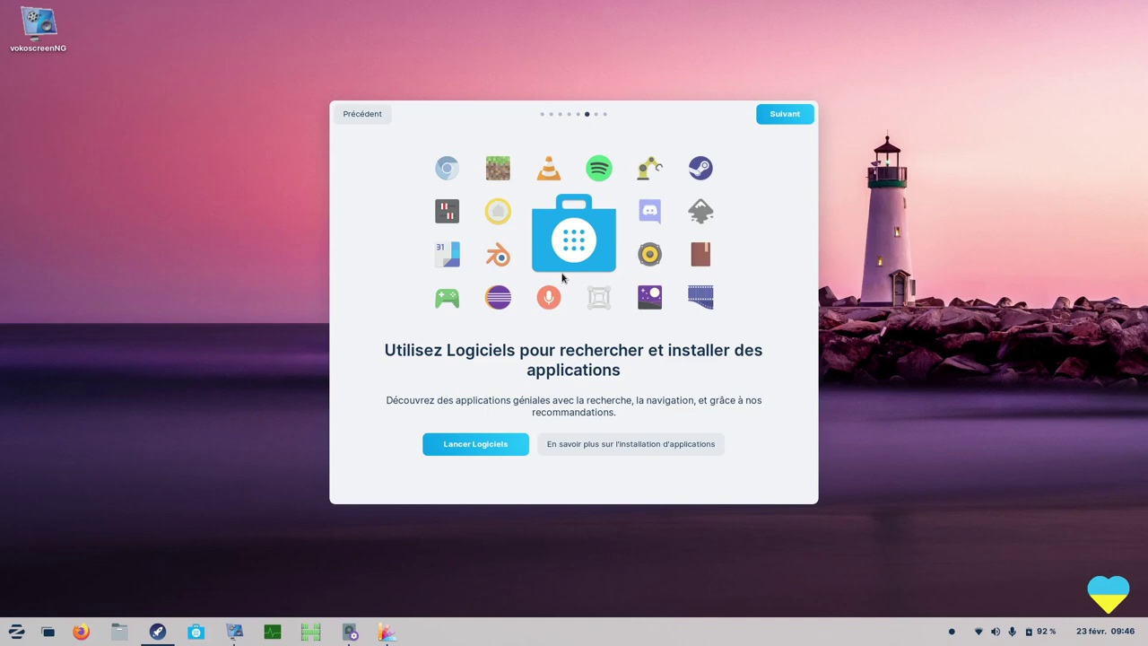
Advance the welcome tour past the Logiciels and office suite pages.
click(785, 118)
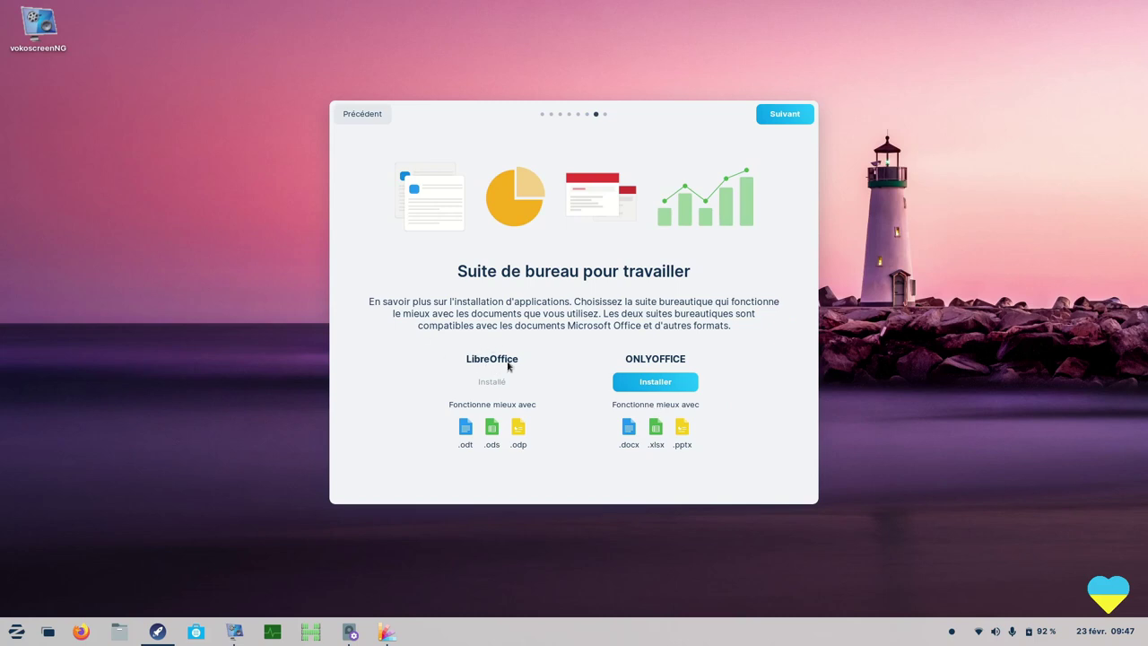
click(777, 115)
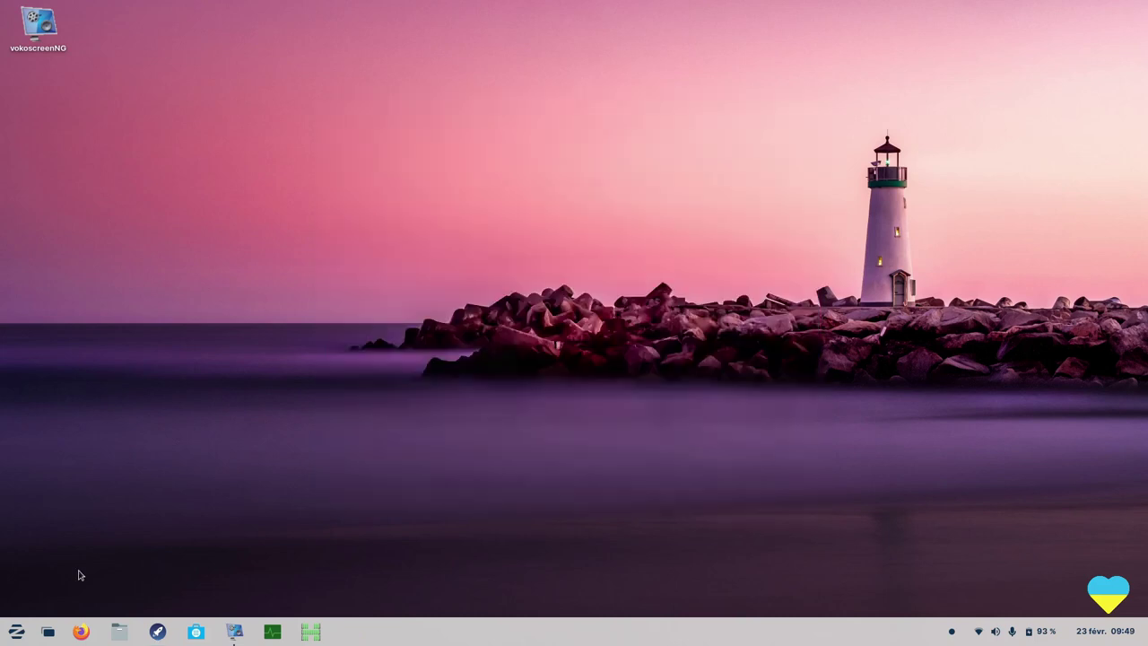
Launch Minder from the Accessoires category of the application menu.
click(15, 633)
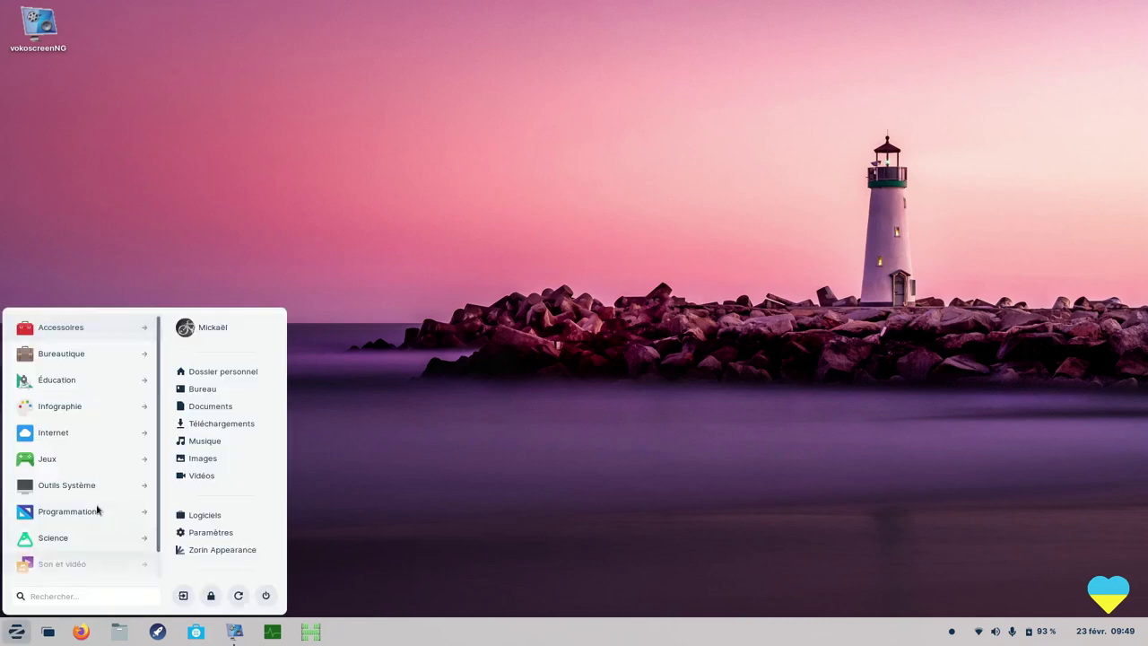
click(77, 333)
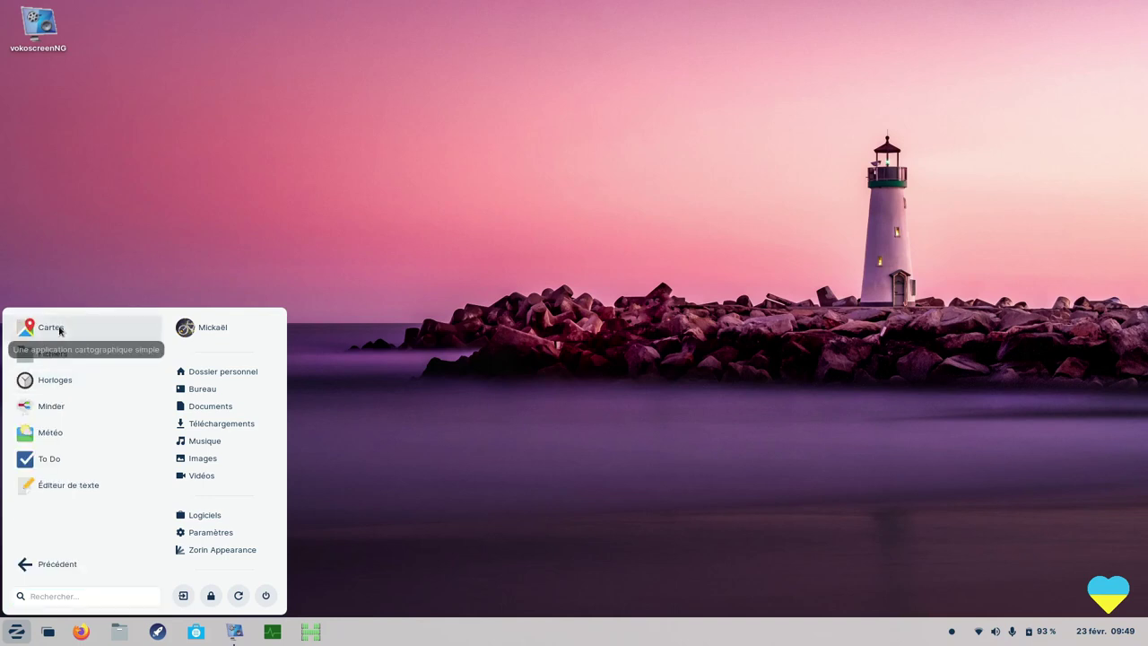
click(52, 409)
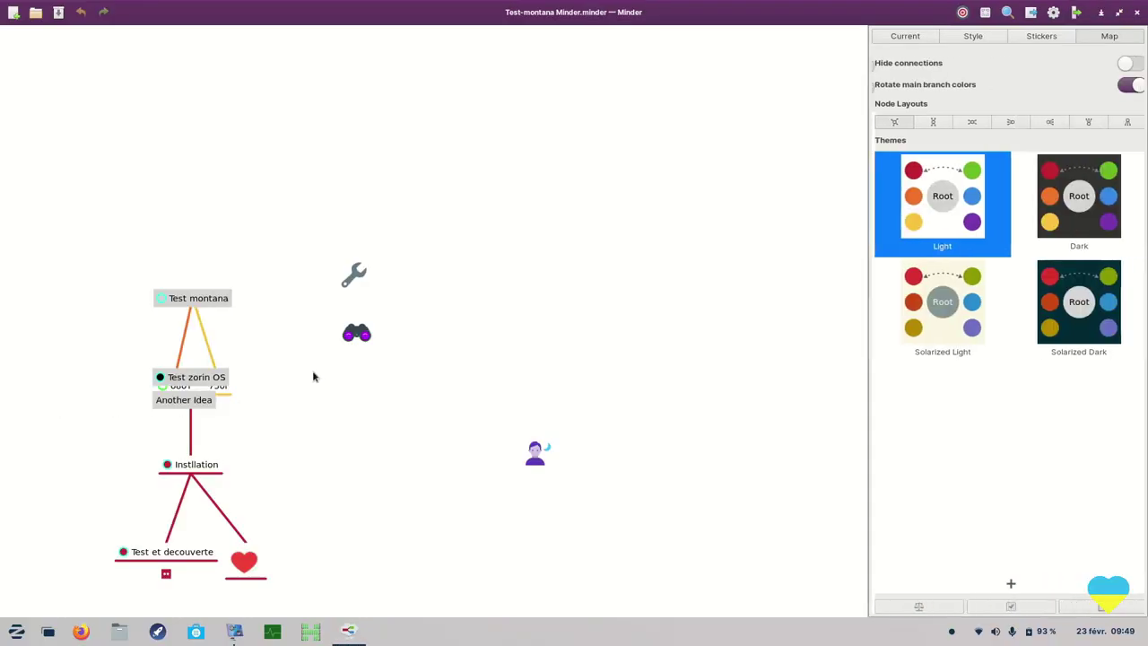
Try the other node layouts on the mind map, starting with Vertical, and return to the third layout.
click(930, 123)
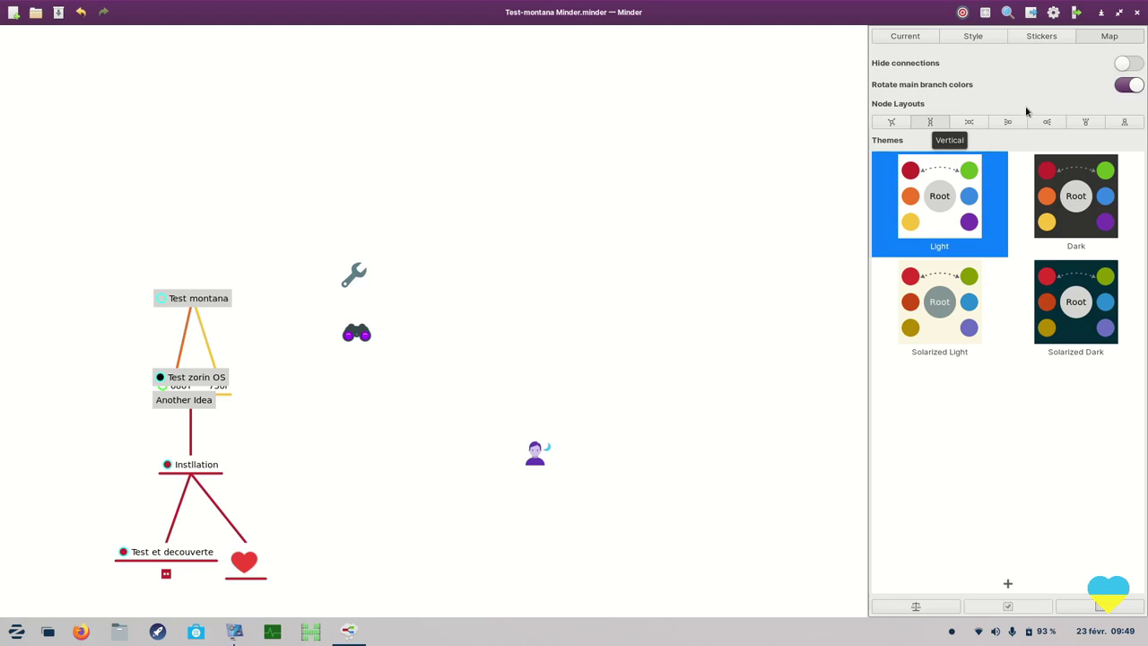
click(968, 122)
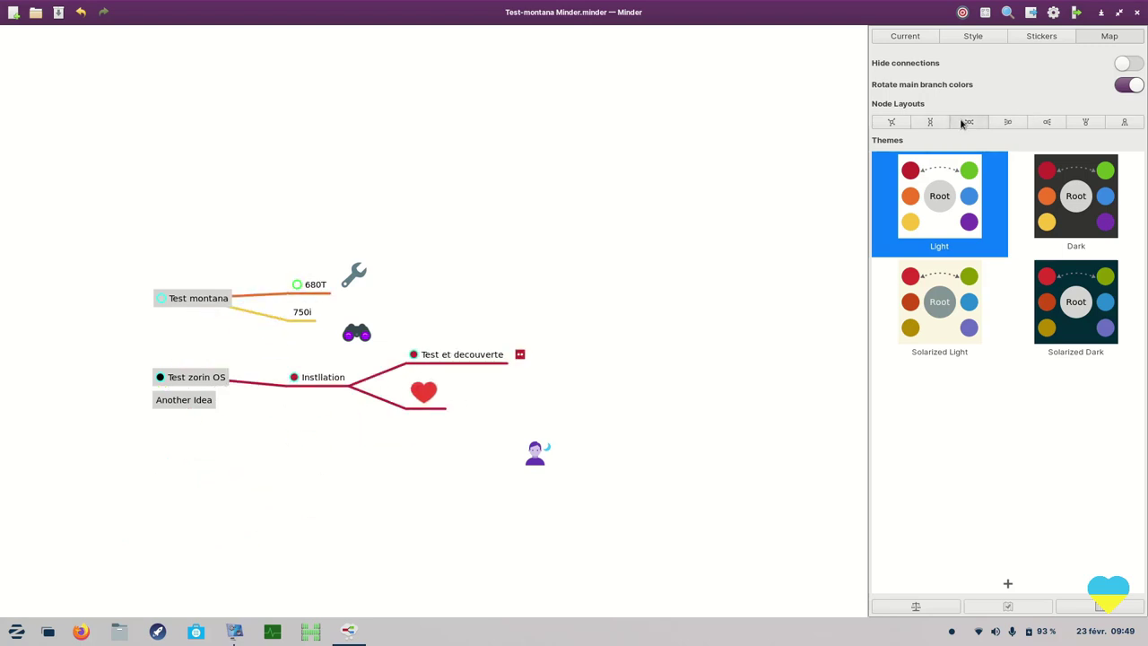
click(1008, 122)
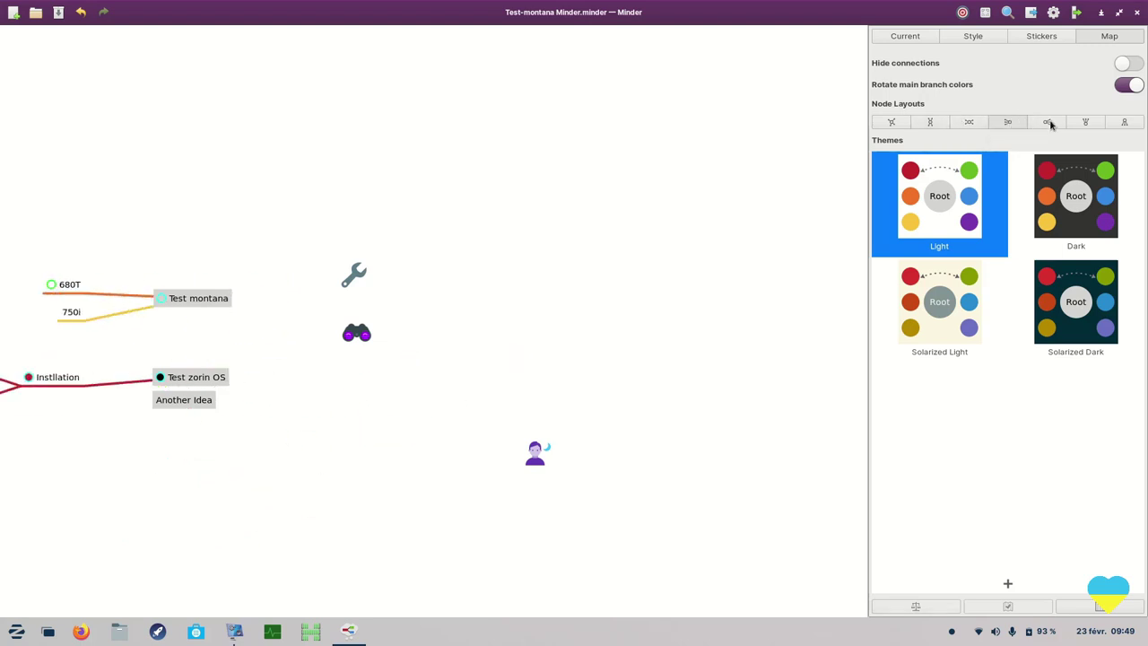
click(1046, 122)
click(1085, 125)
click(1124, 123)
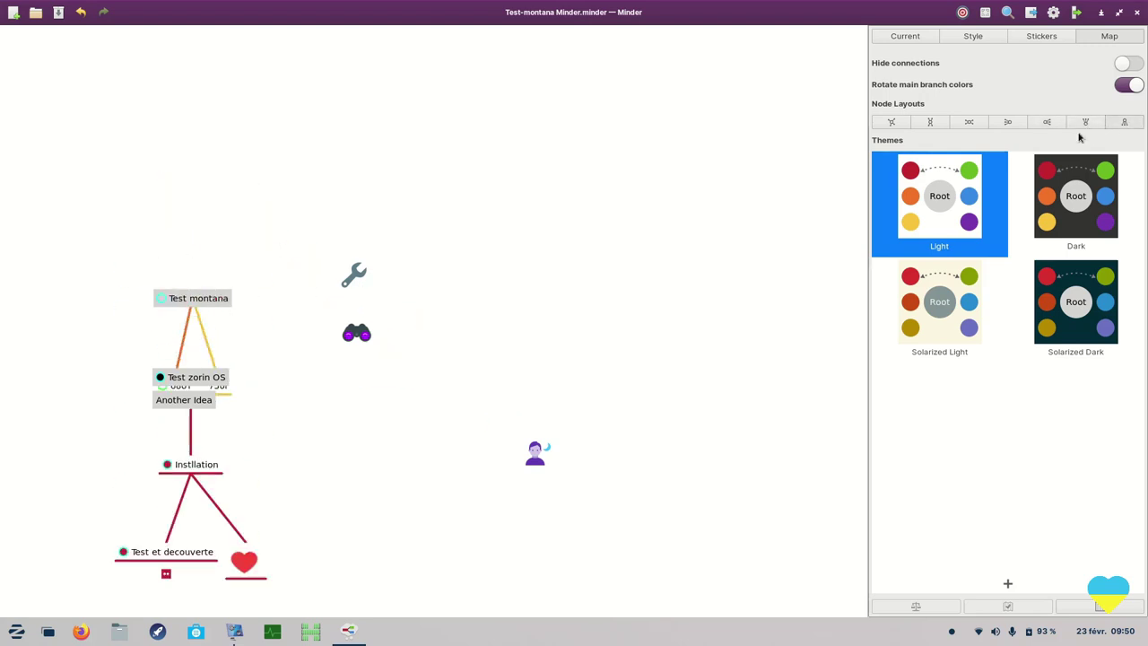
Look through Minder's Style settings and browse the Stickers categories from Photo and Video down to Mobile.
click(973, 36)
click(1037, 36)
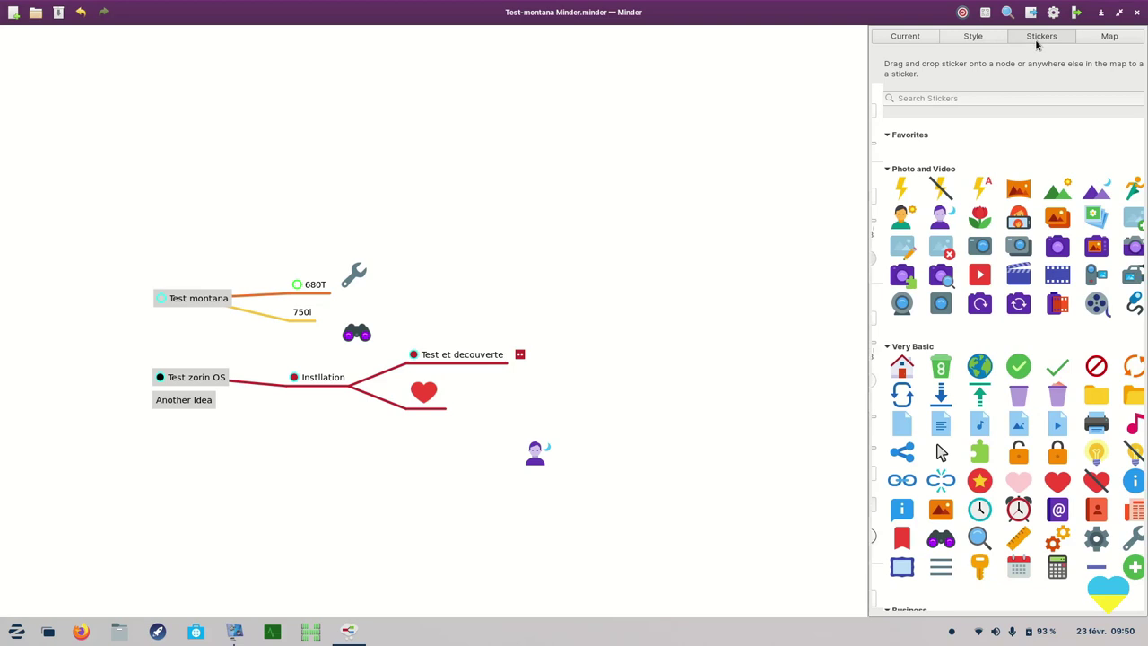
scroll(991, 299, down, 1)
scroll(991, 300, down, 12)
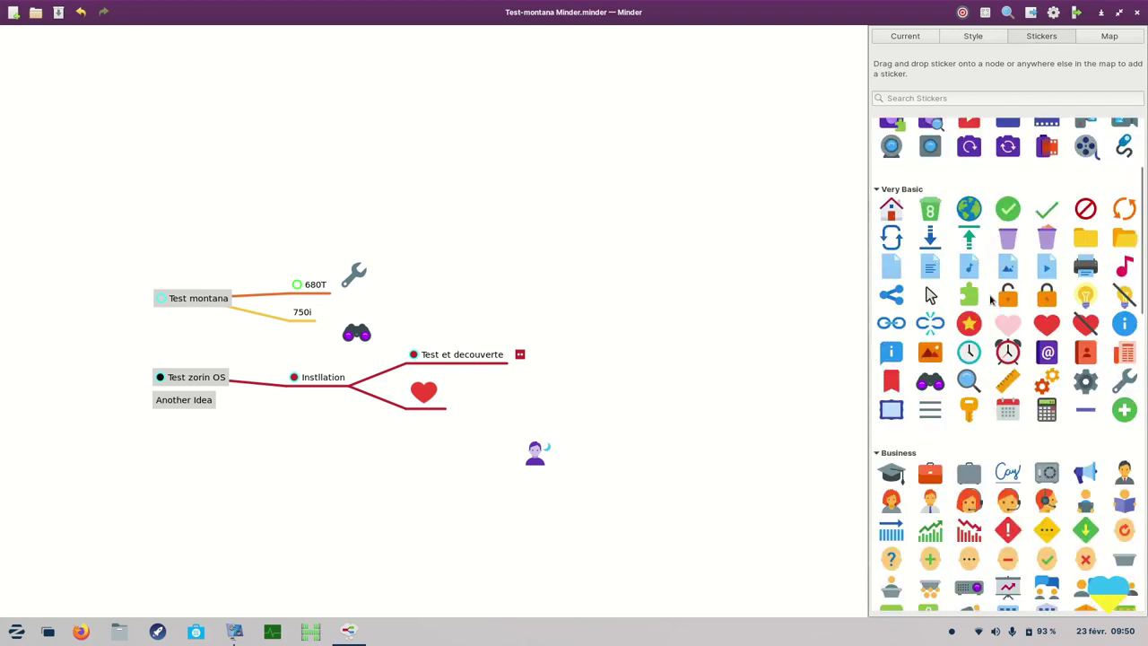
scroll(990, 304, down, 12)
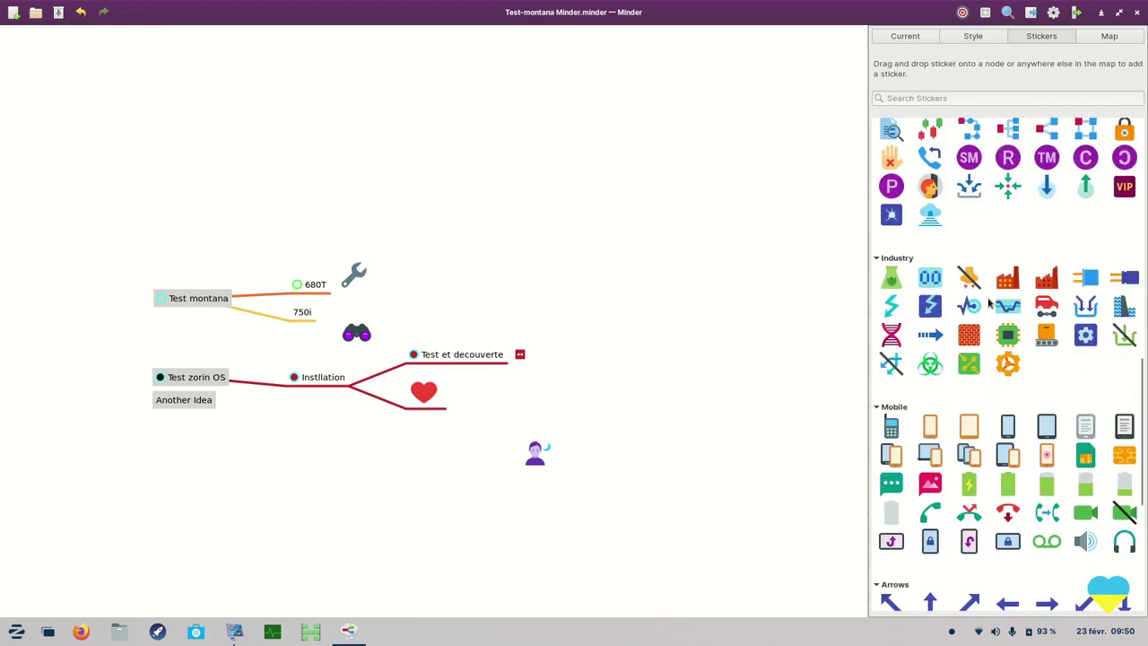
scroll(989, 303, up, 8)
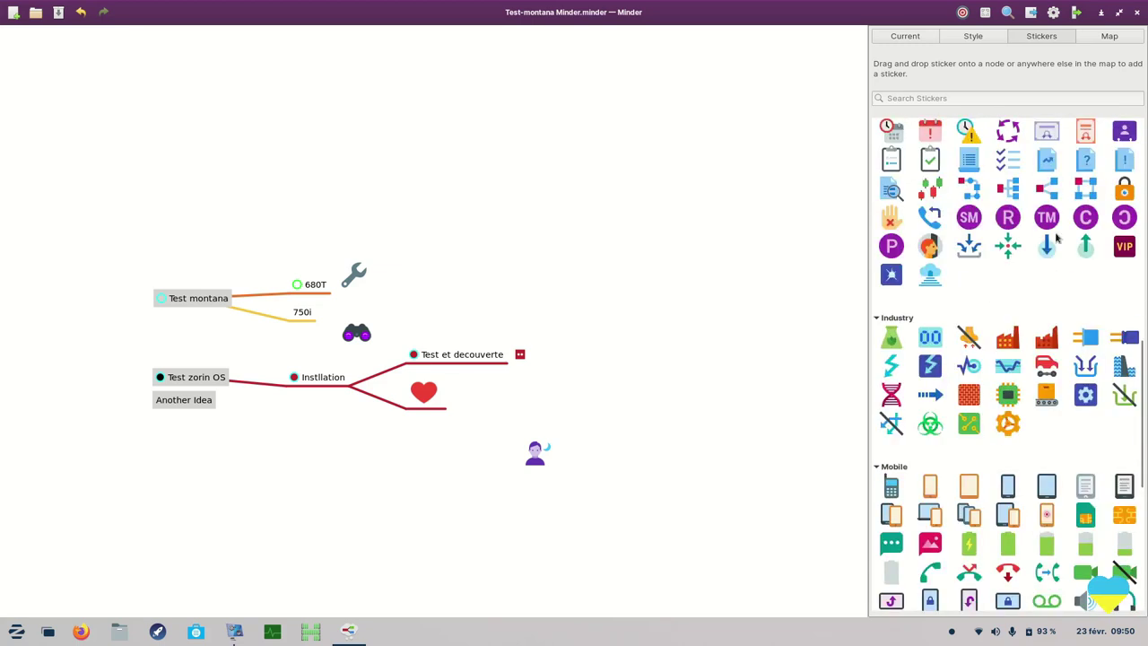
Try the Solarized Light and Solarized Dark themes on the map, restore the Light theme, and close Minder.
click(1112, 36)
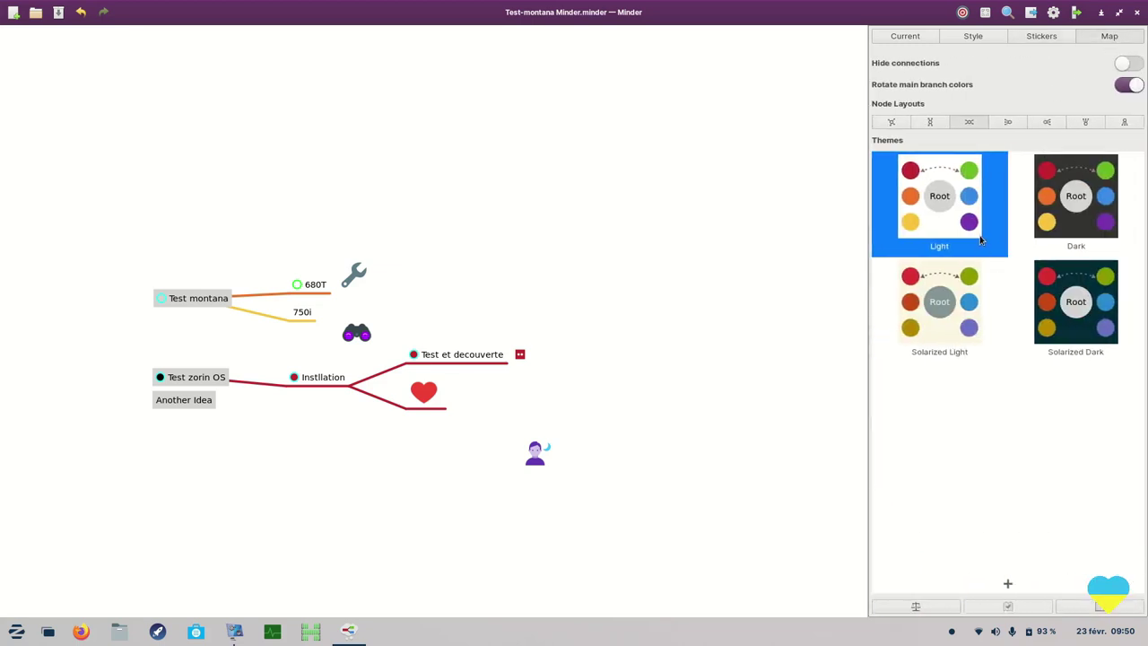
click(944, 307)
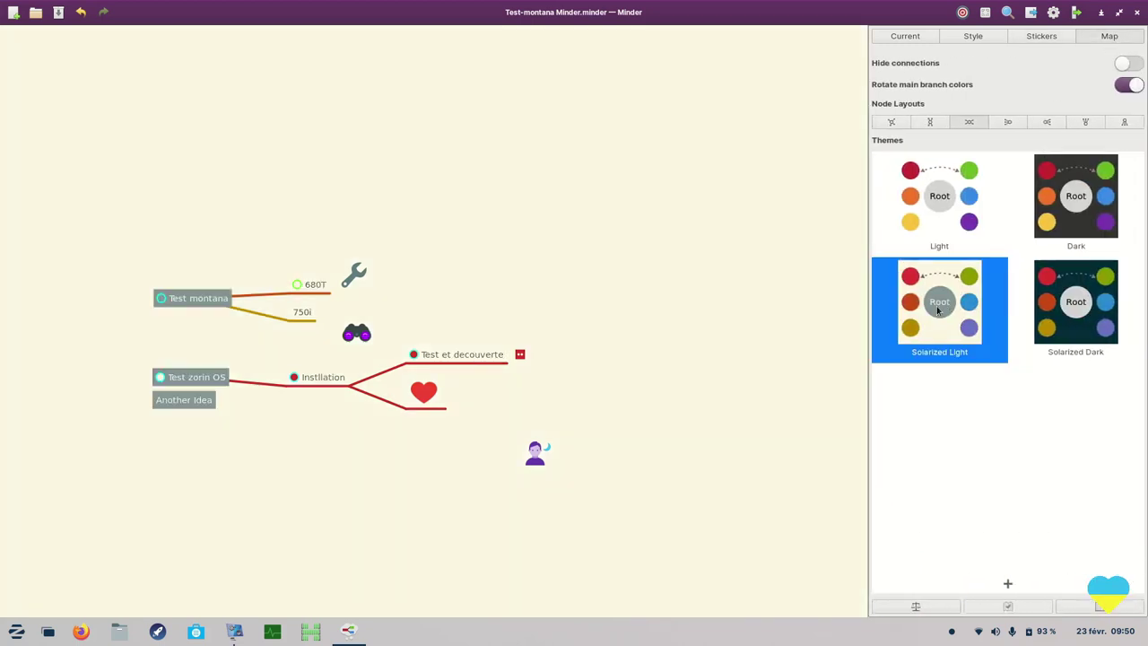
click(1110, 311)
click(978, 218)
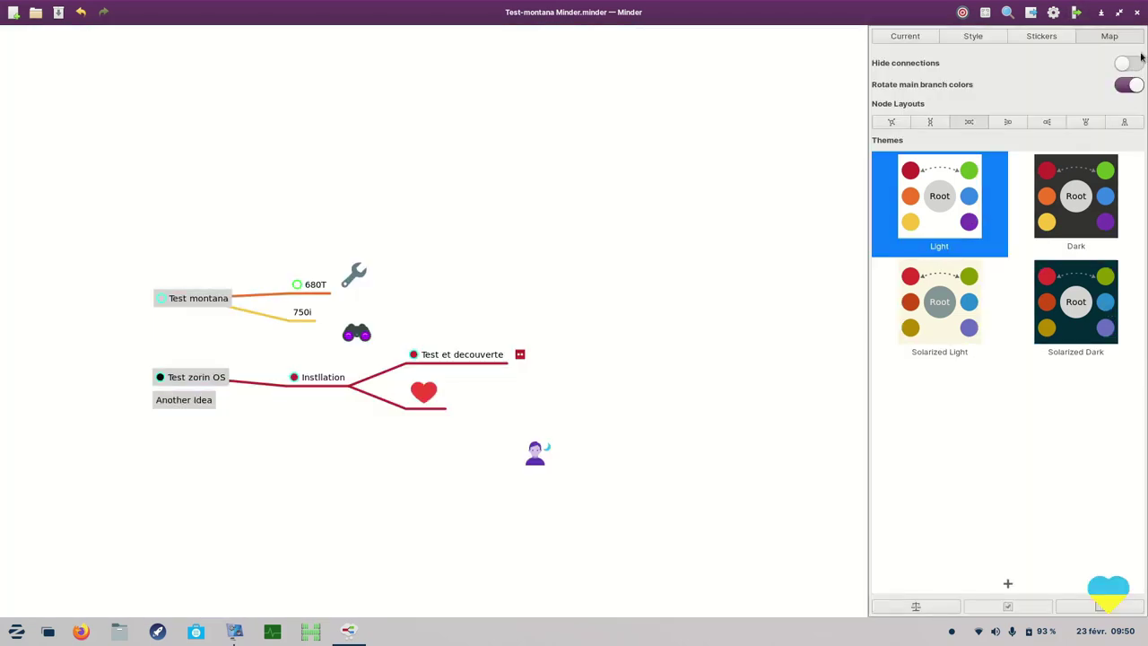
click(1137, 13)
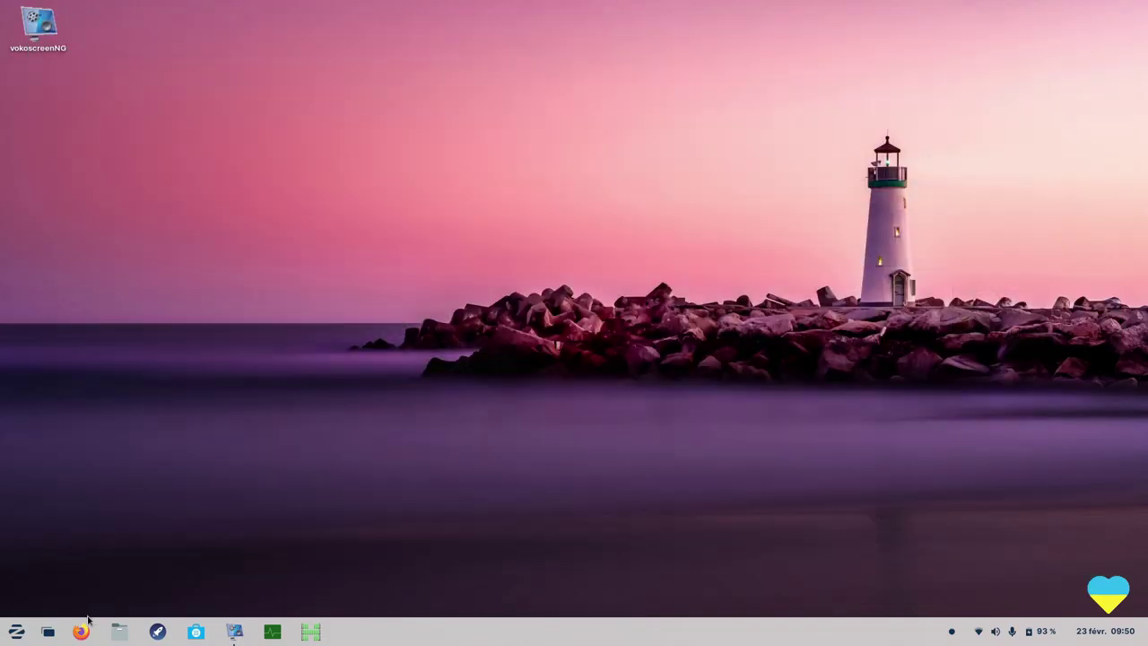
View the saved locations in the Météo app, close it, and check the forecast in the desktop's calendar panel.
click(11, 633)
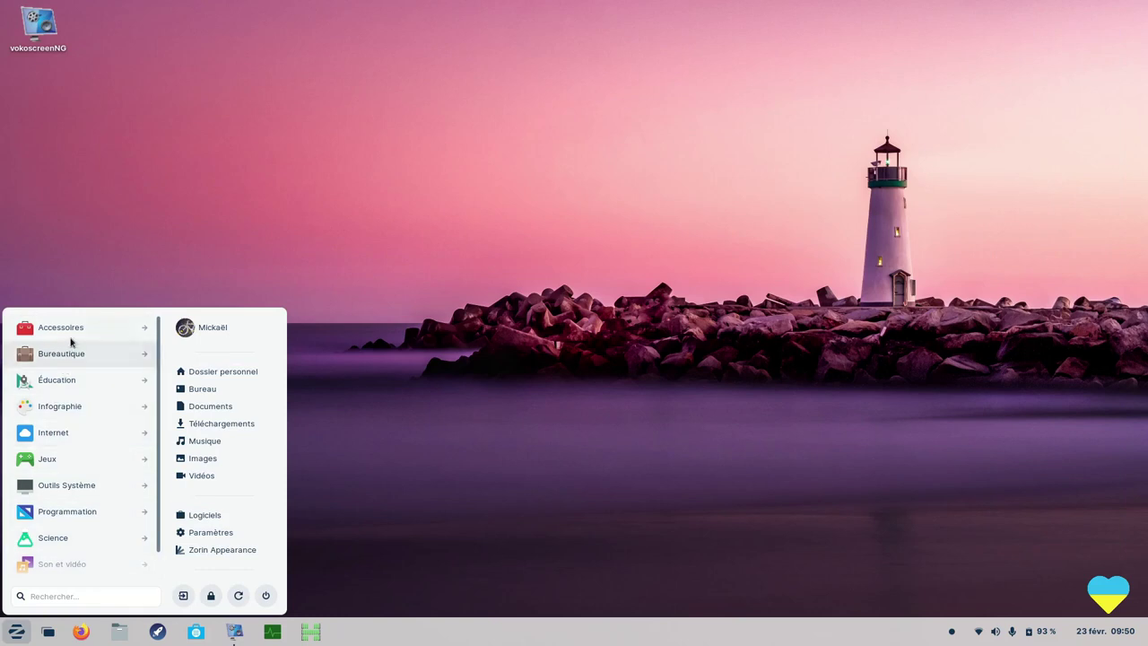
click(71, 332)
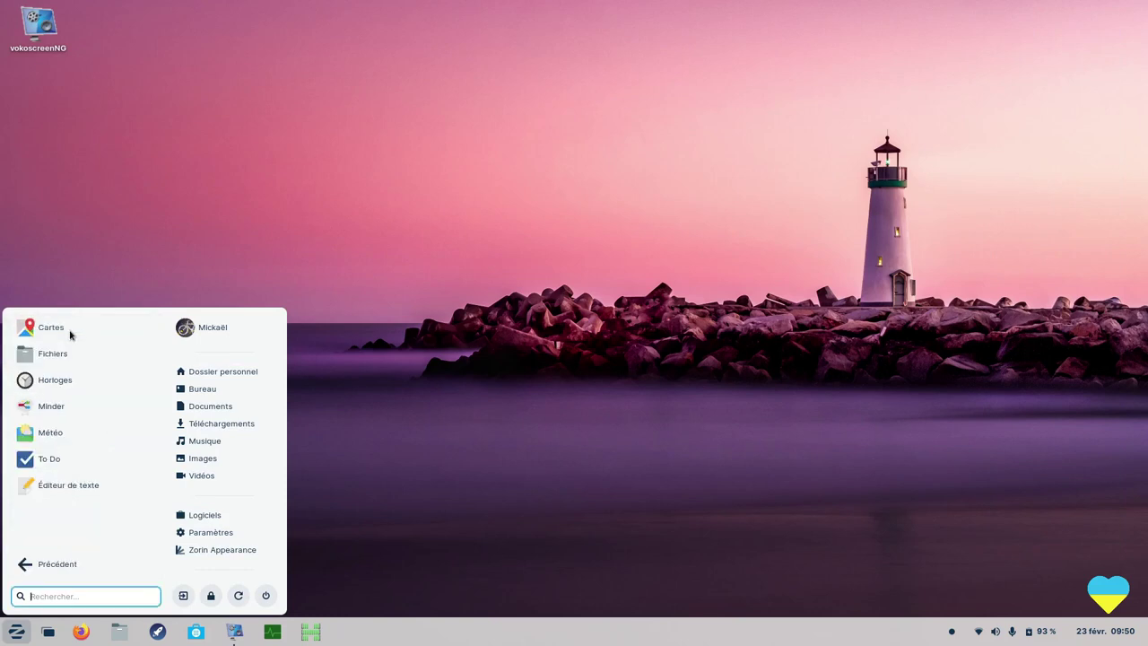
click(77, 436)
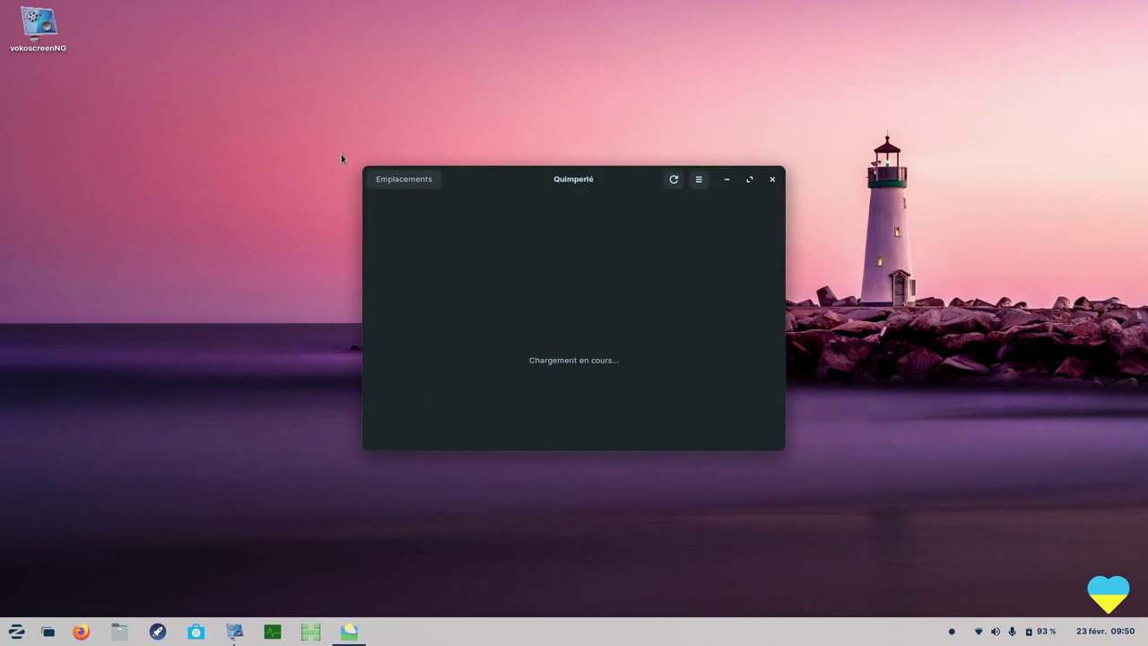
click(399, 183)
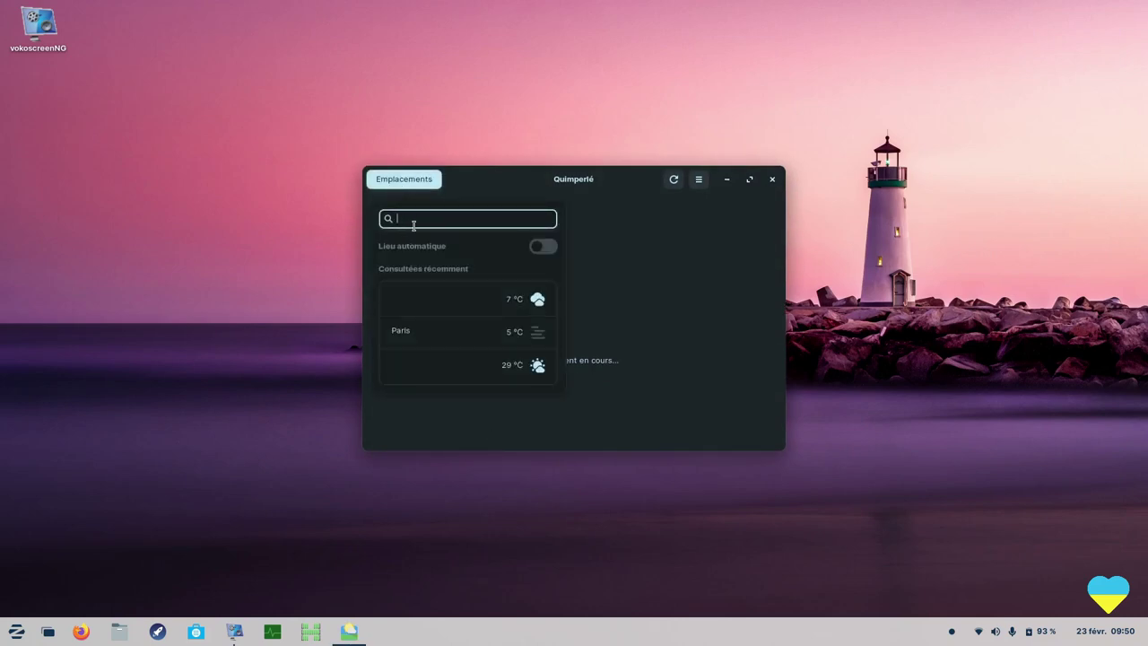
click(771, 185)
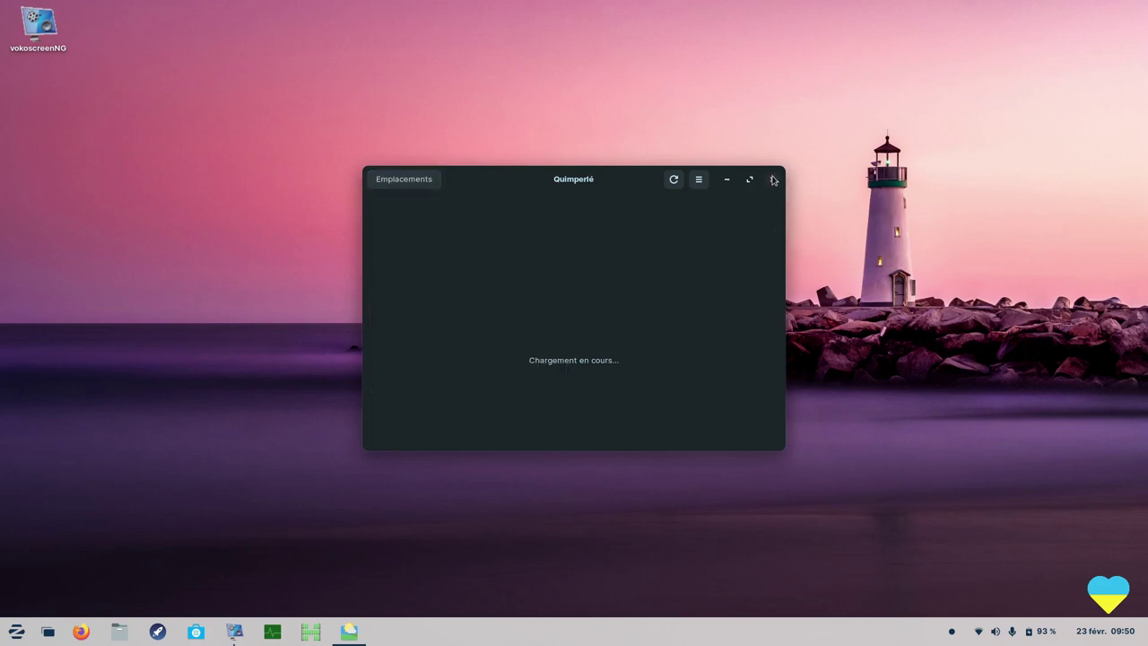
click(1085, 627)
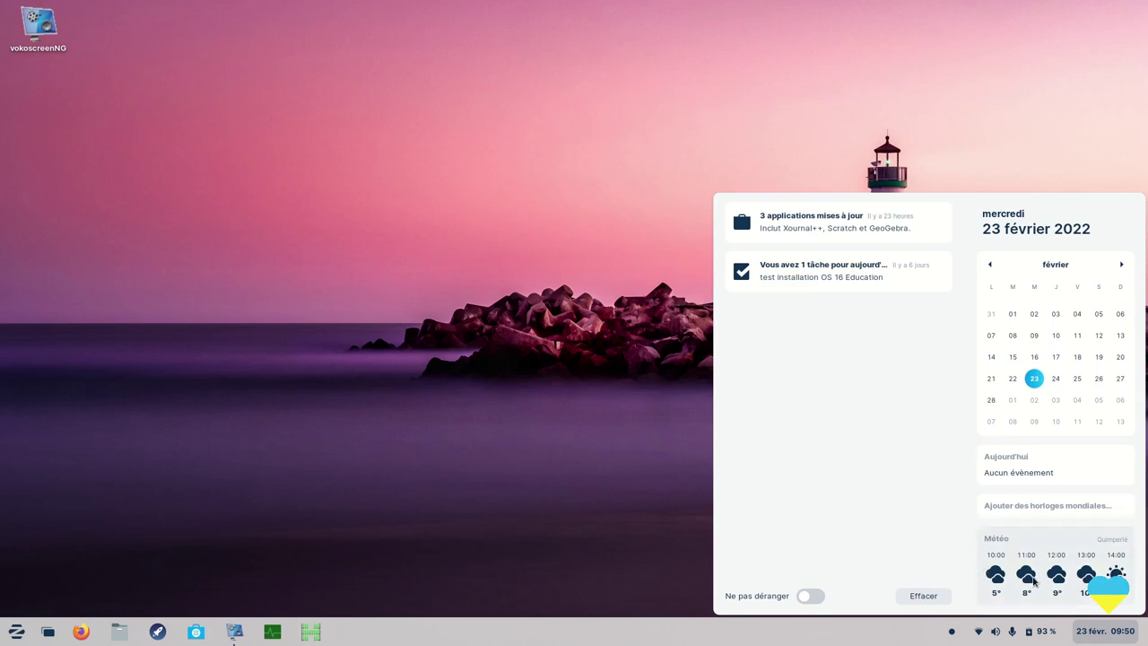
click(247, 471)
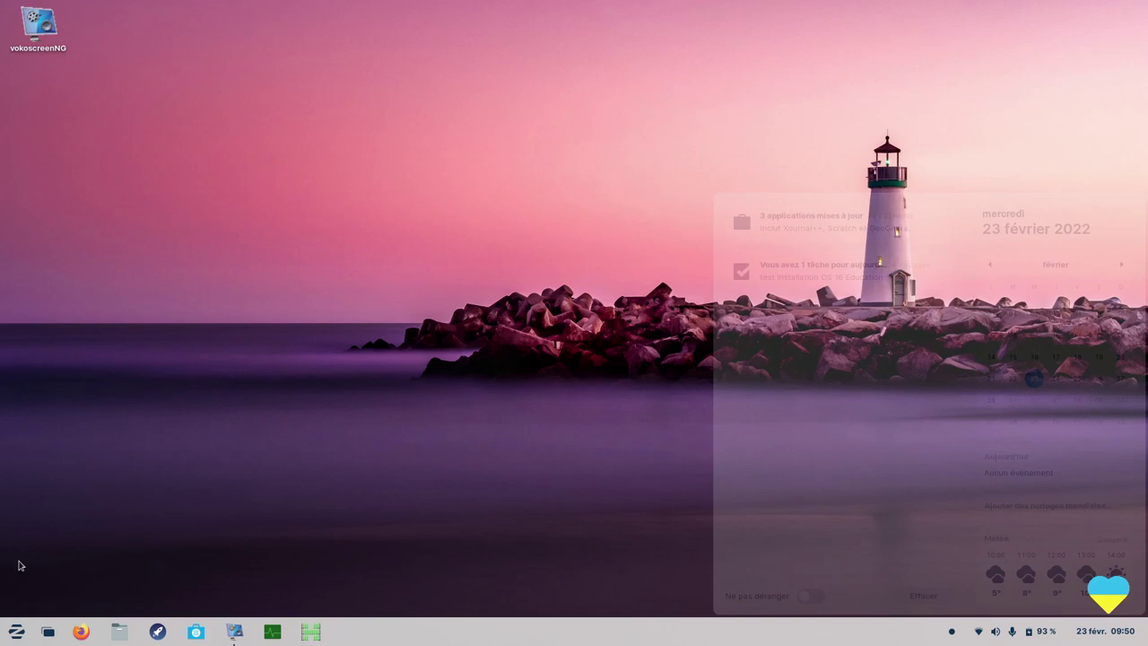
Launch To Do from Accessoires, review the Prévu pour and Aujourd'hui tasks, and show the lists as a grid.
click(16, 632)
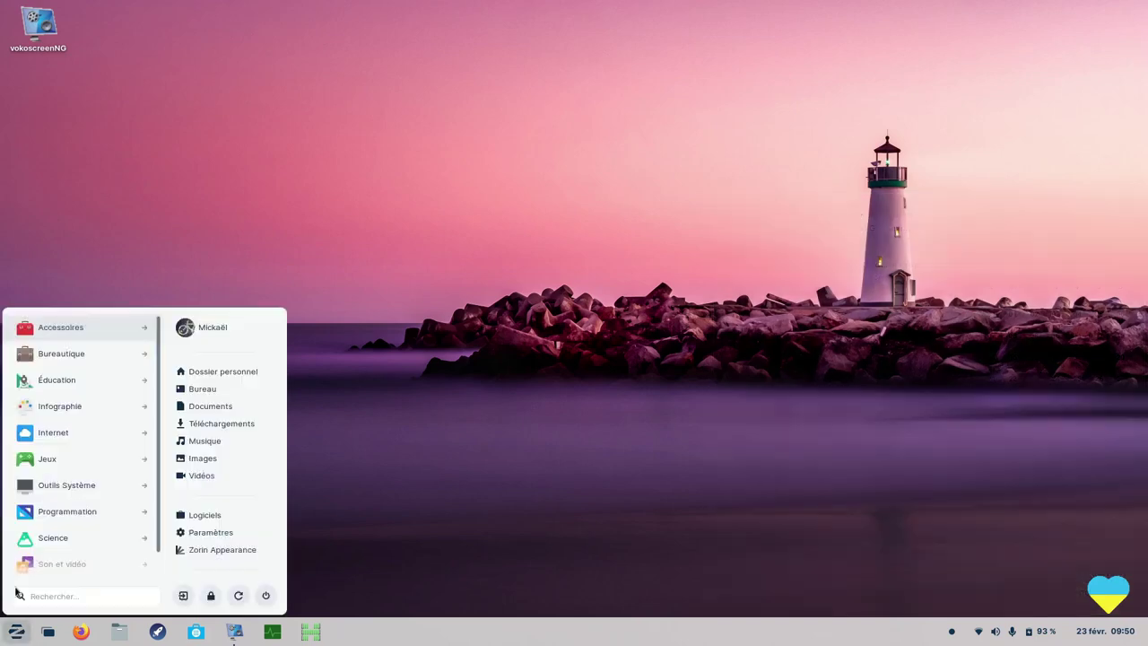
click(57, 333)
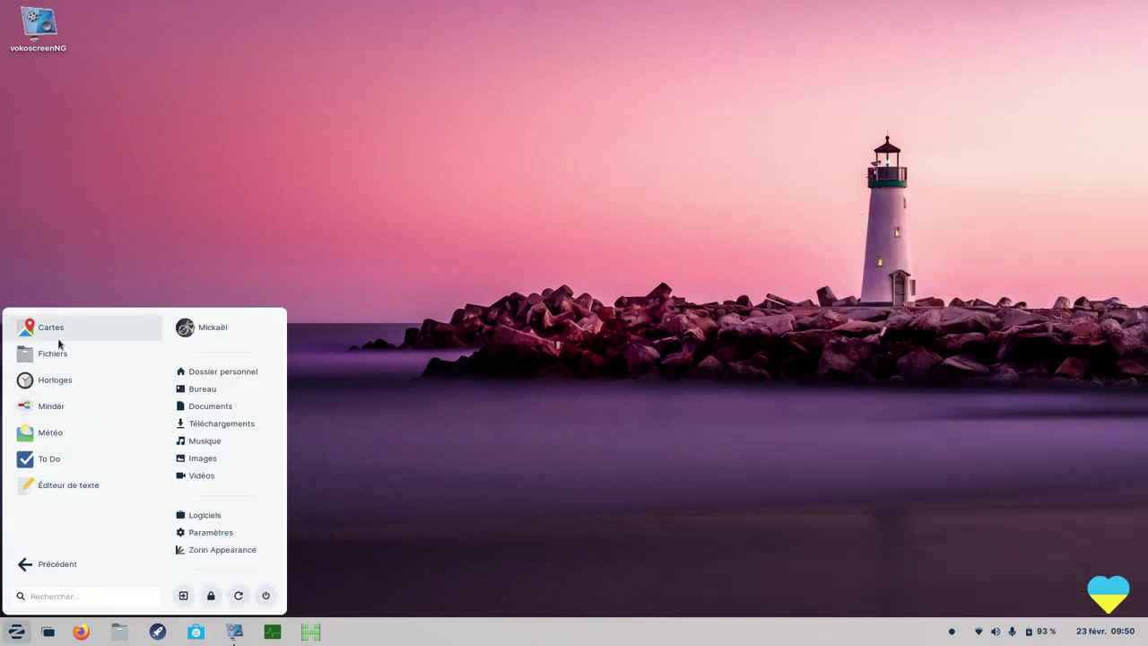
click(51, 459)
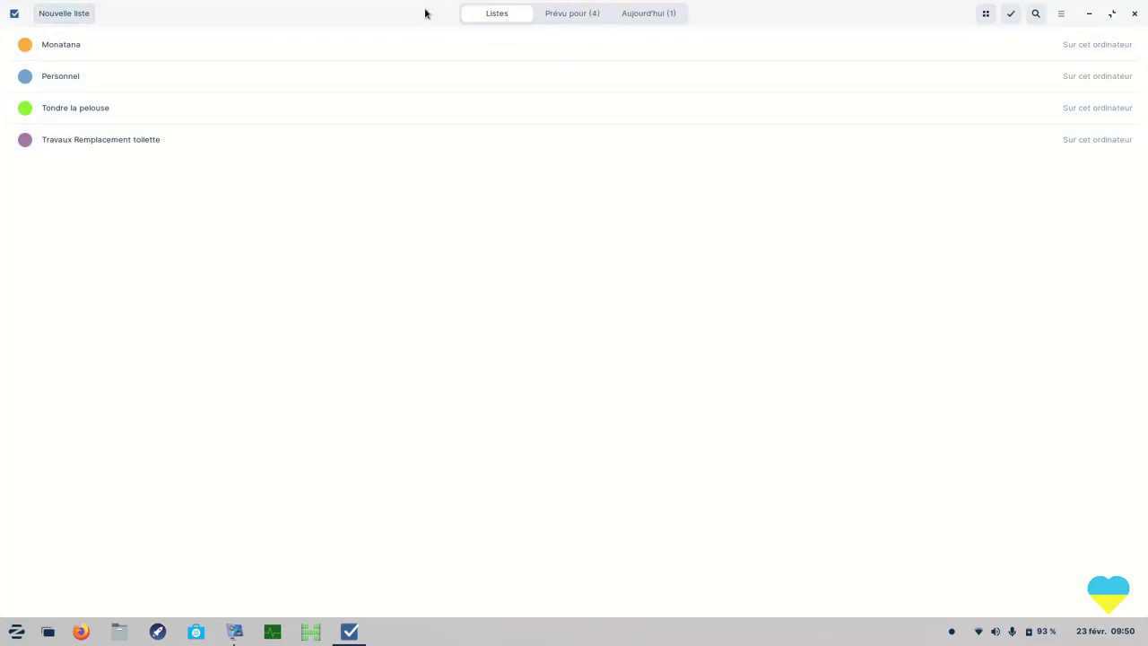
click(574, 15)
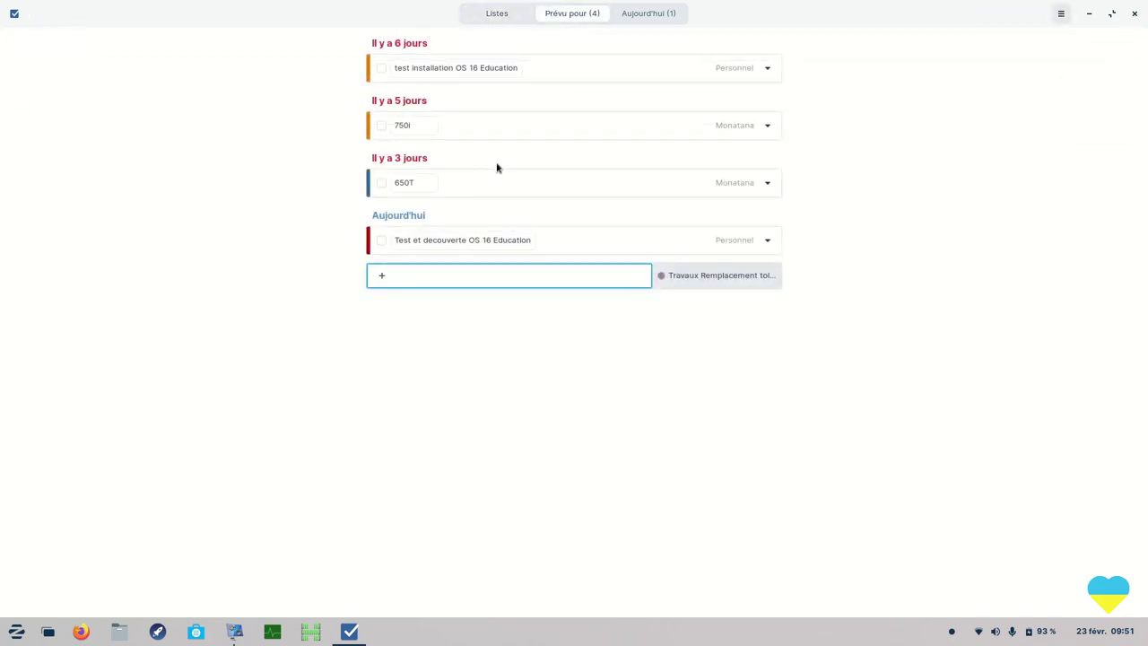
click(669, 14)
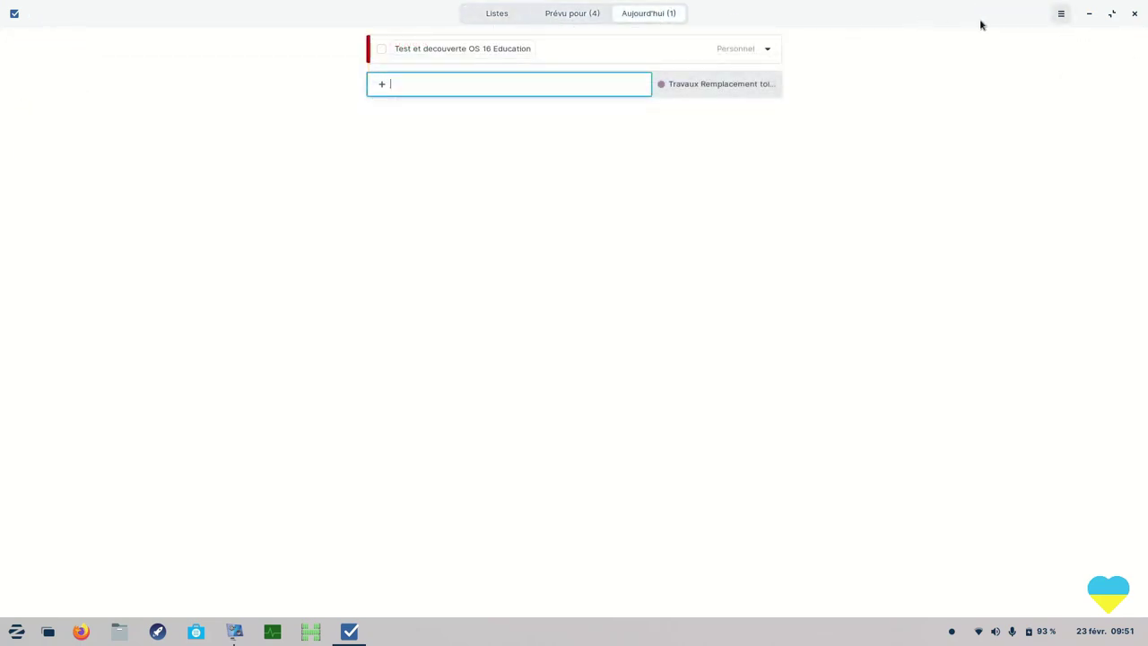
click(497, 13)
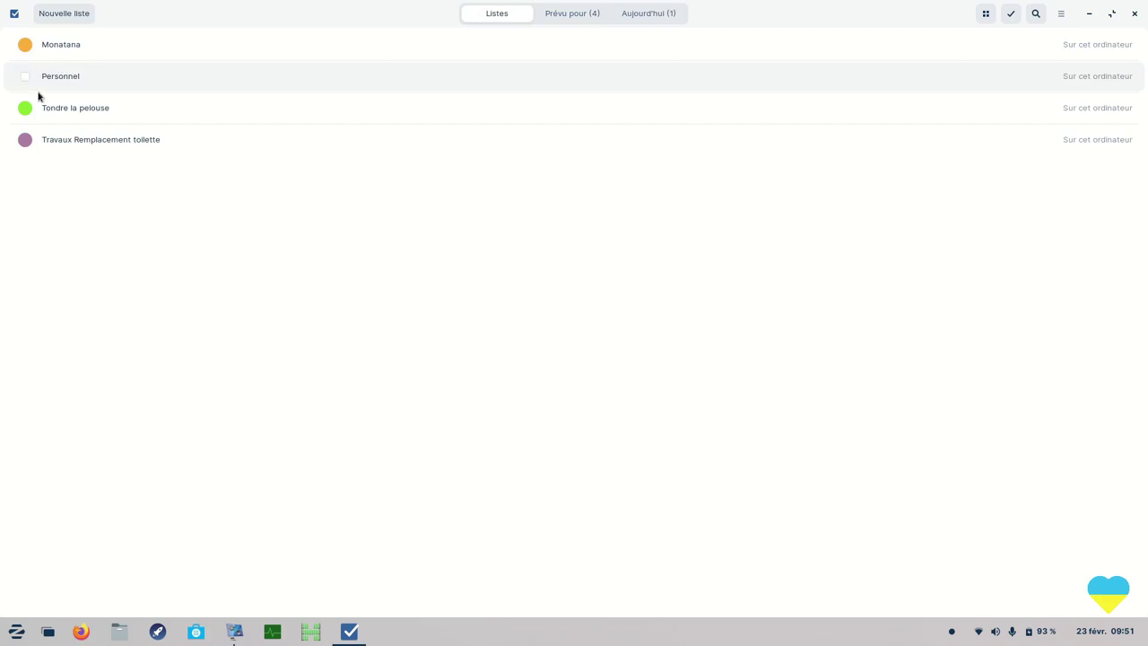
click(985, 15)
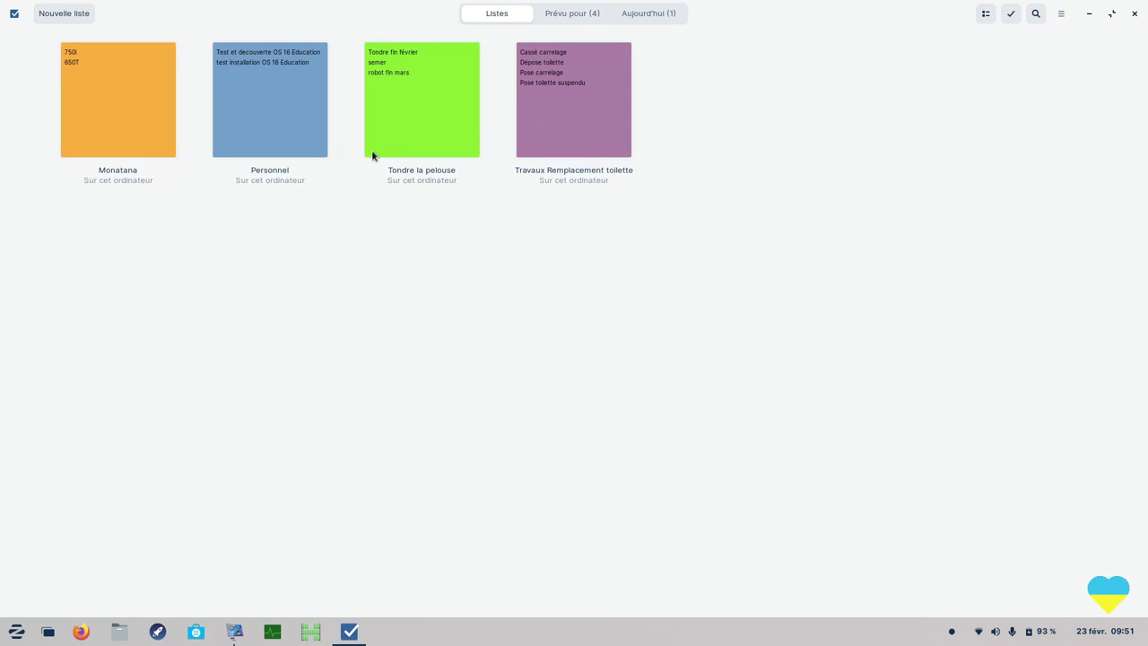
In the Tondre la pelouse list, set the due date of the task "Tondre fin février" to 27/02/2022.
click(416, 107)
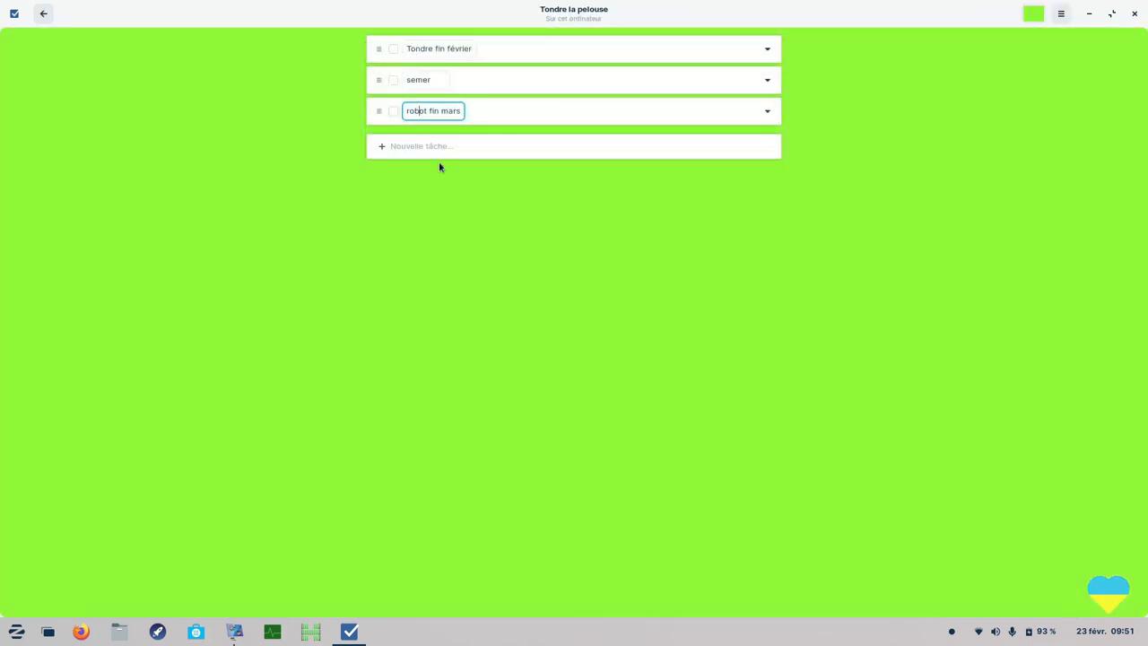
click(570, 55)
click(741, 99)
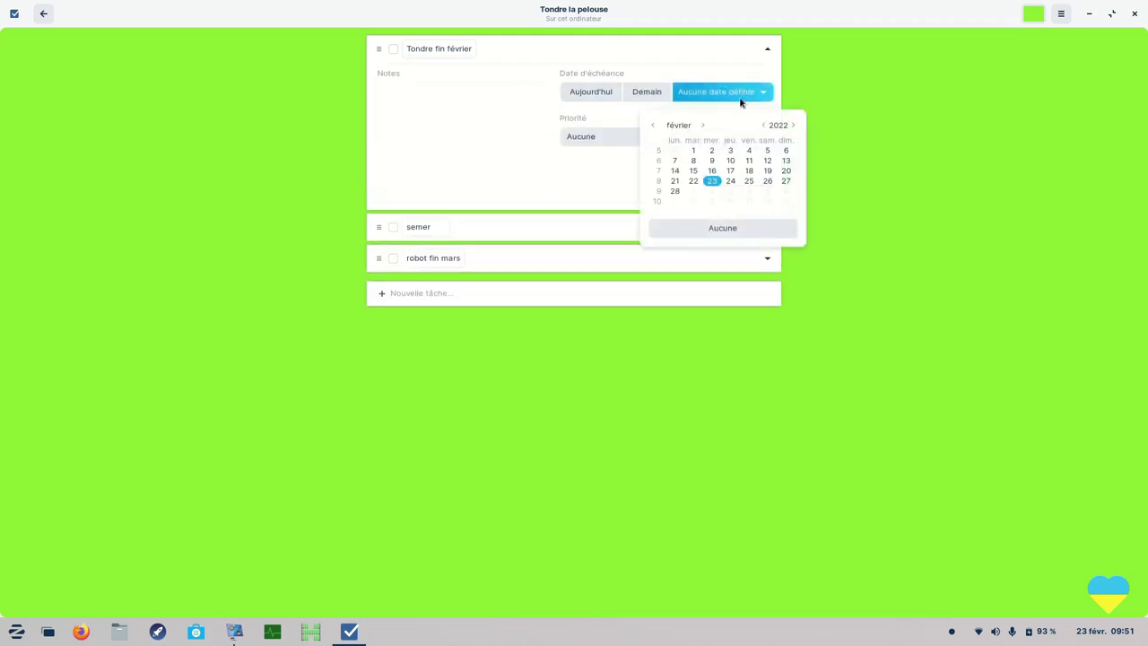
click(786, 181)
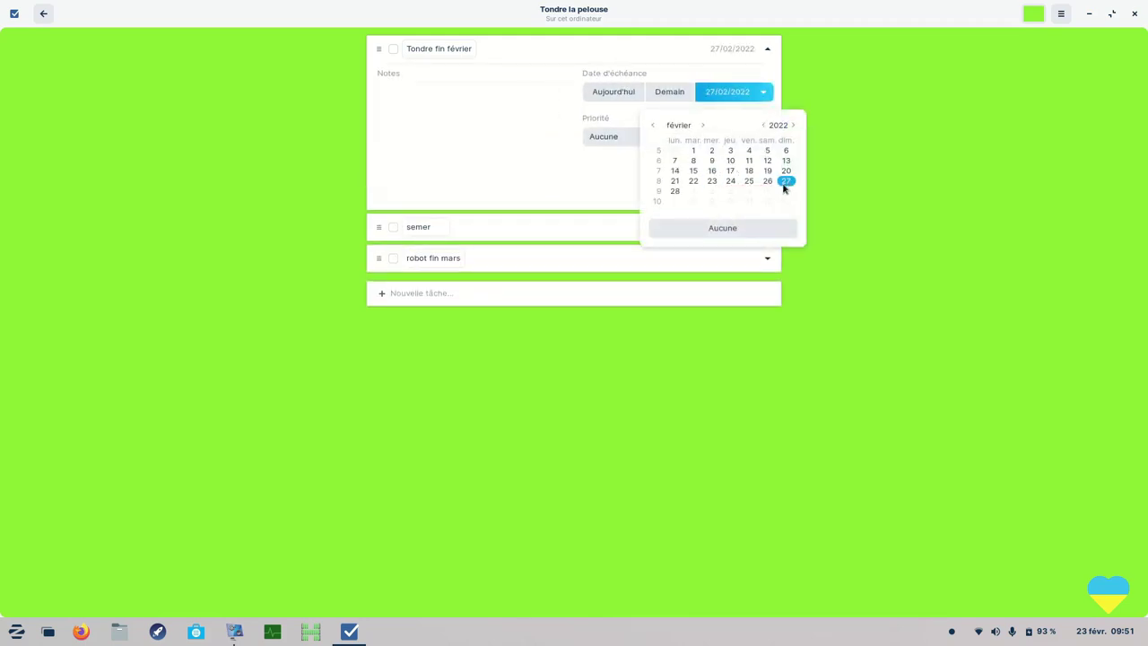
click(643, 308)
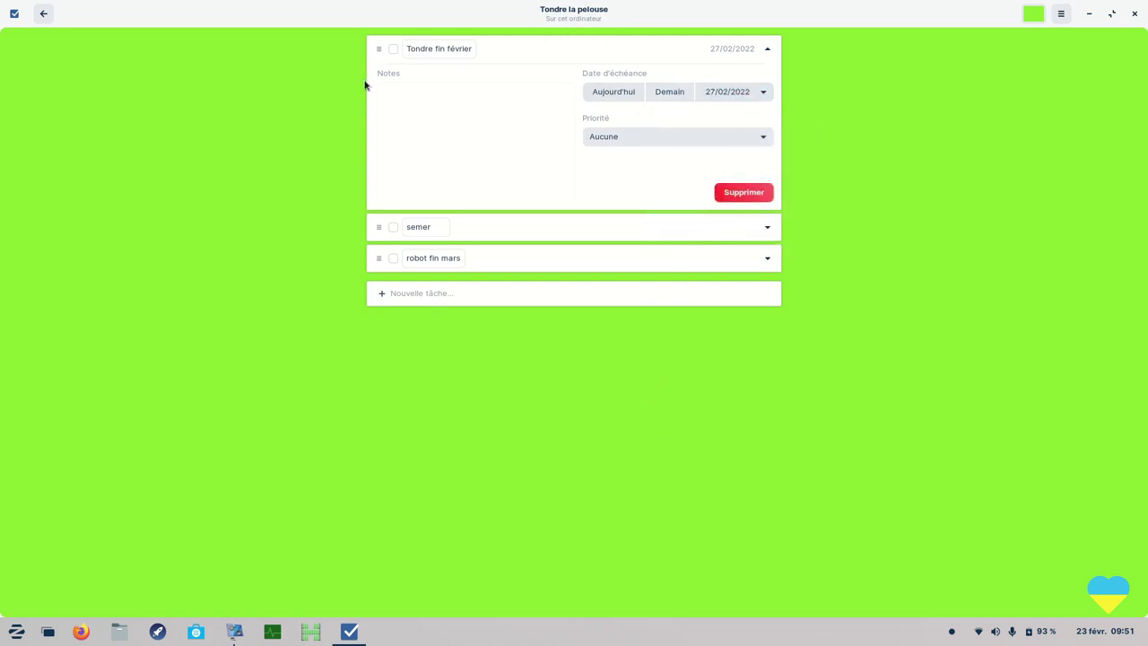
Return to the lists overview, close To Do, and launch Éditeur de texte from Accessoires.
click(43, 14)
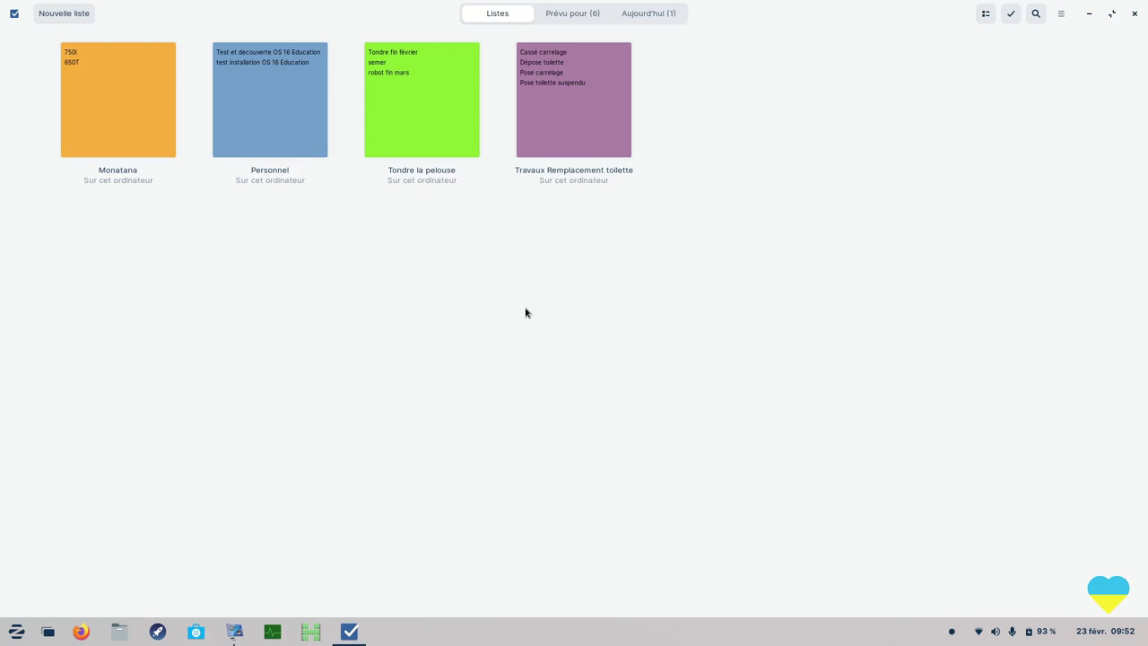
click(1135, 13)
key(super)
click(79, 338)
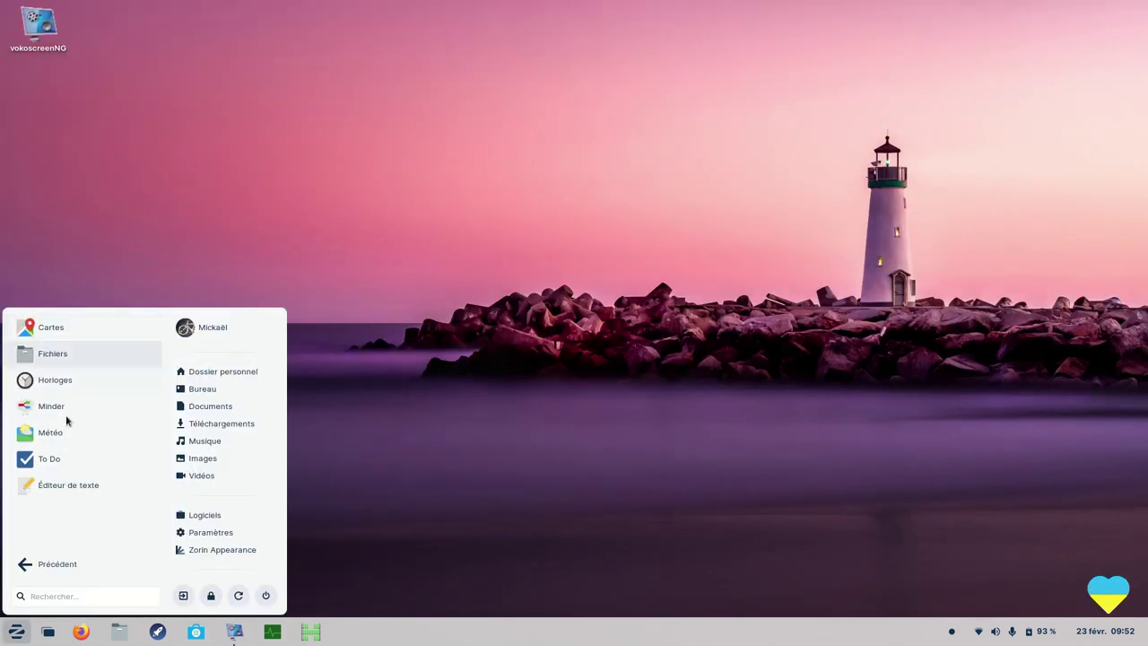
click(77, 486)
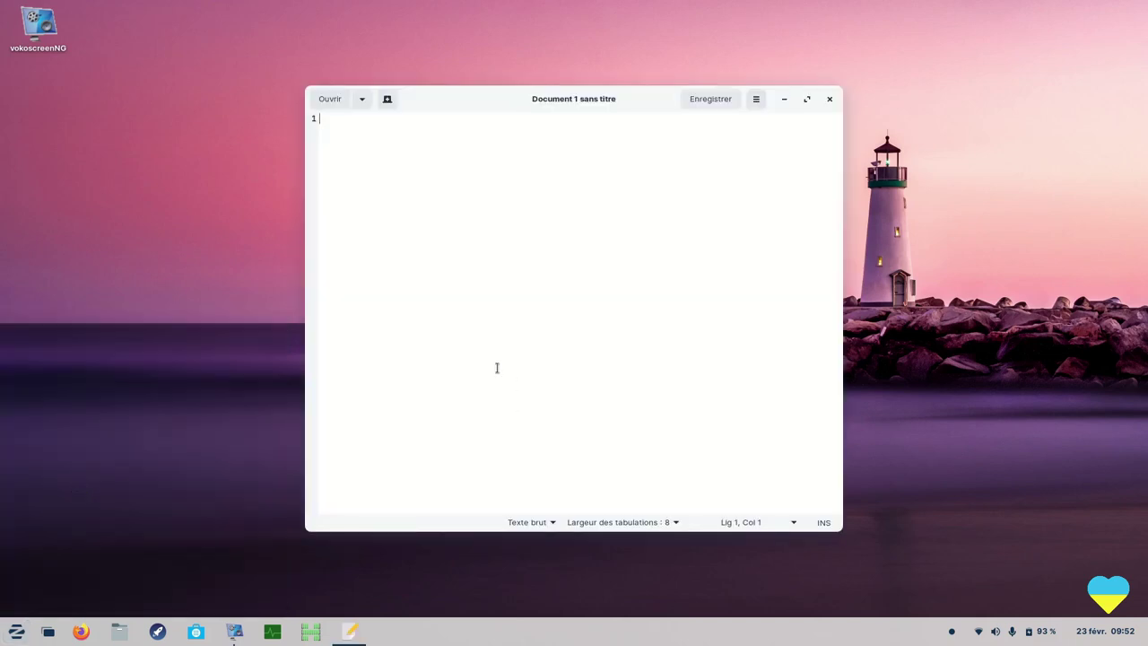
View the About information of Éditeur de texte, and close the editor.
click(756, 100)
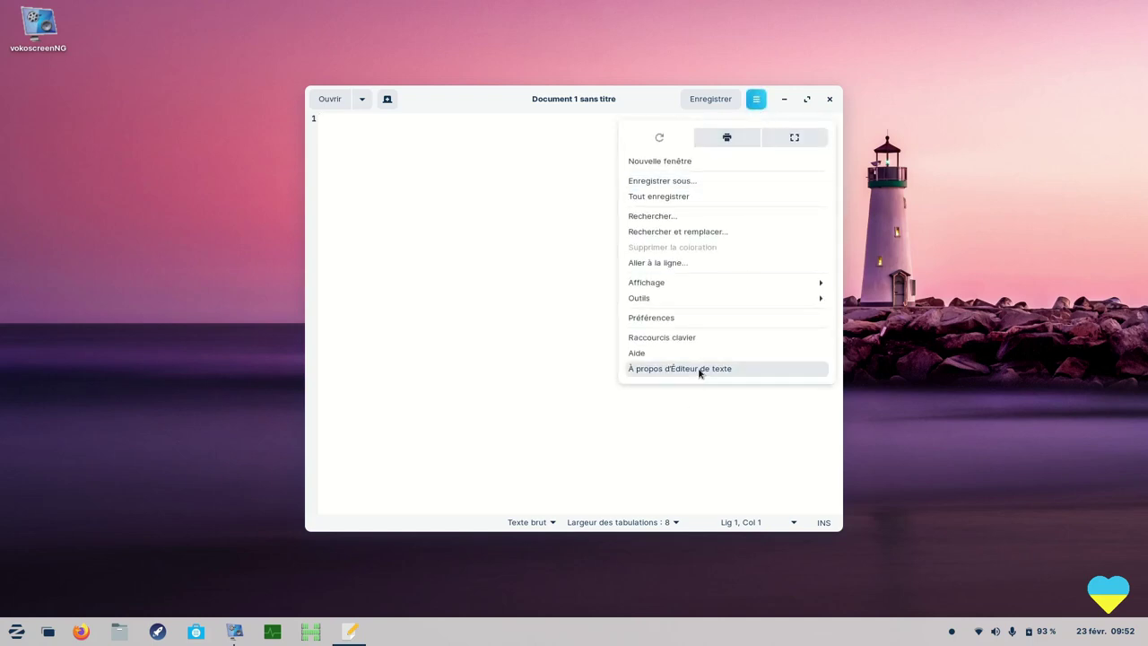
click(700, 371)
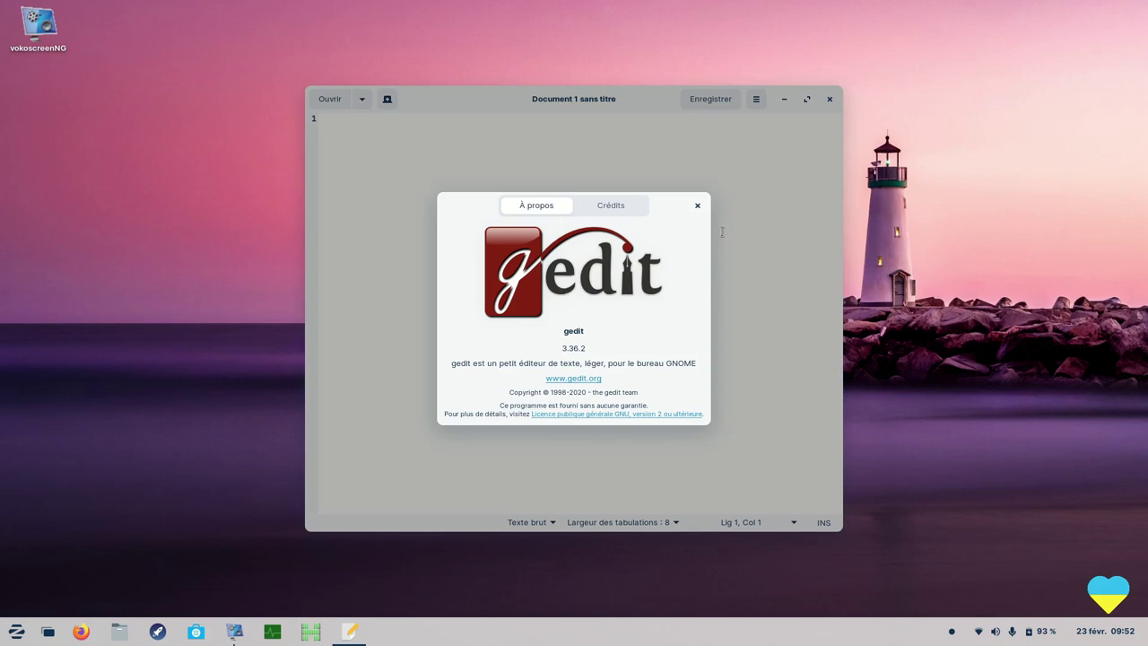
click(698, 205)
click(829, 99)
Launch Foliate from Bureautique, browse its e-book catalogues, and close it.
click(16, 631)
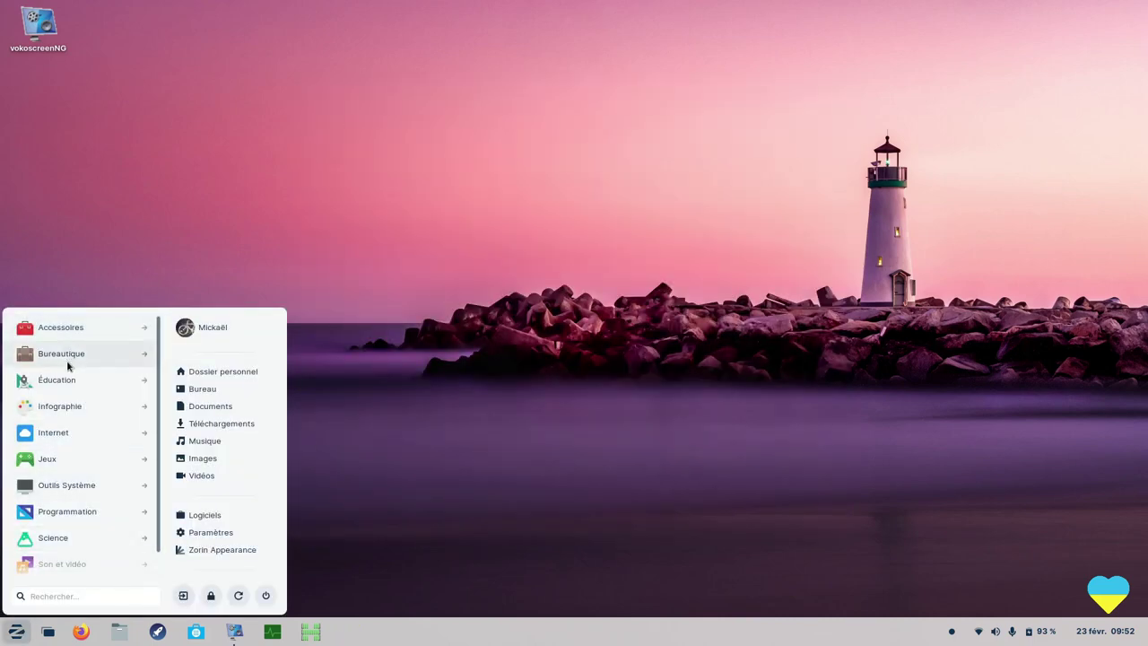
click(67, 364)
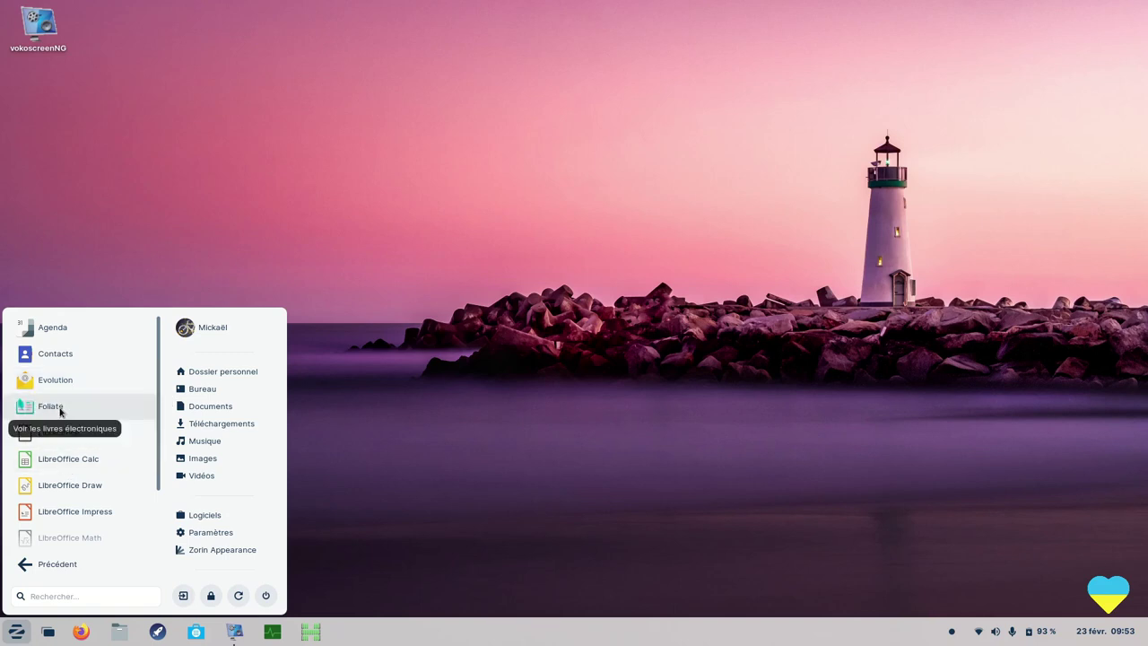
click(54, 406)
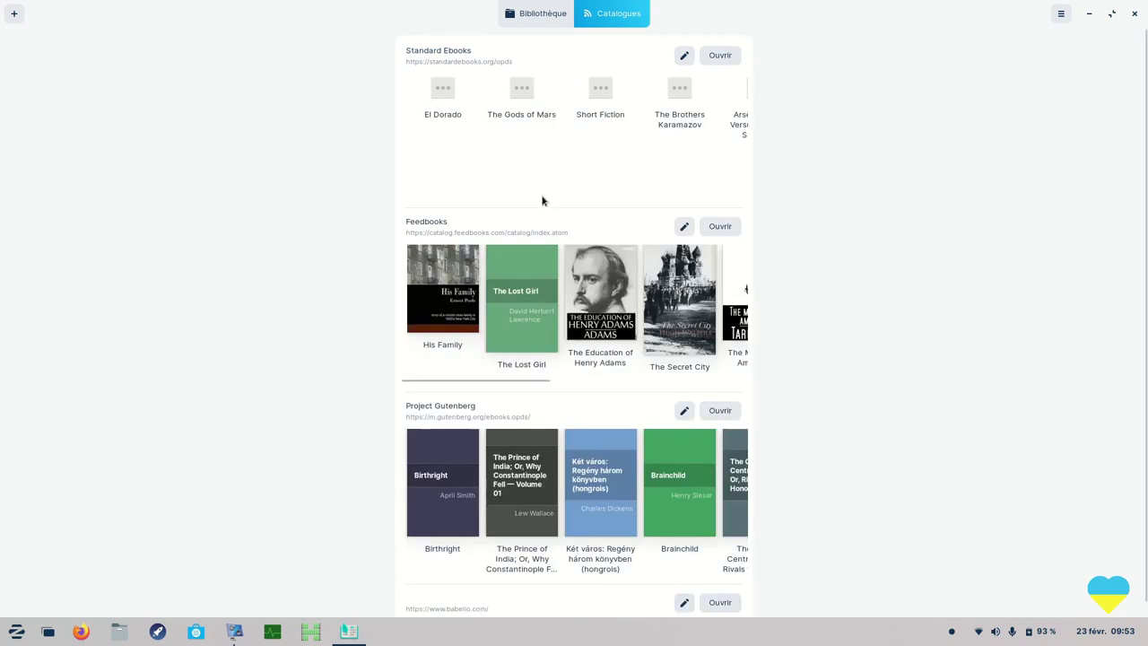
scroll(530, 314, down, 1)
scroll(553, 352, up, 2)
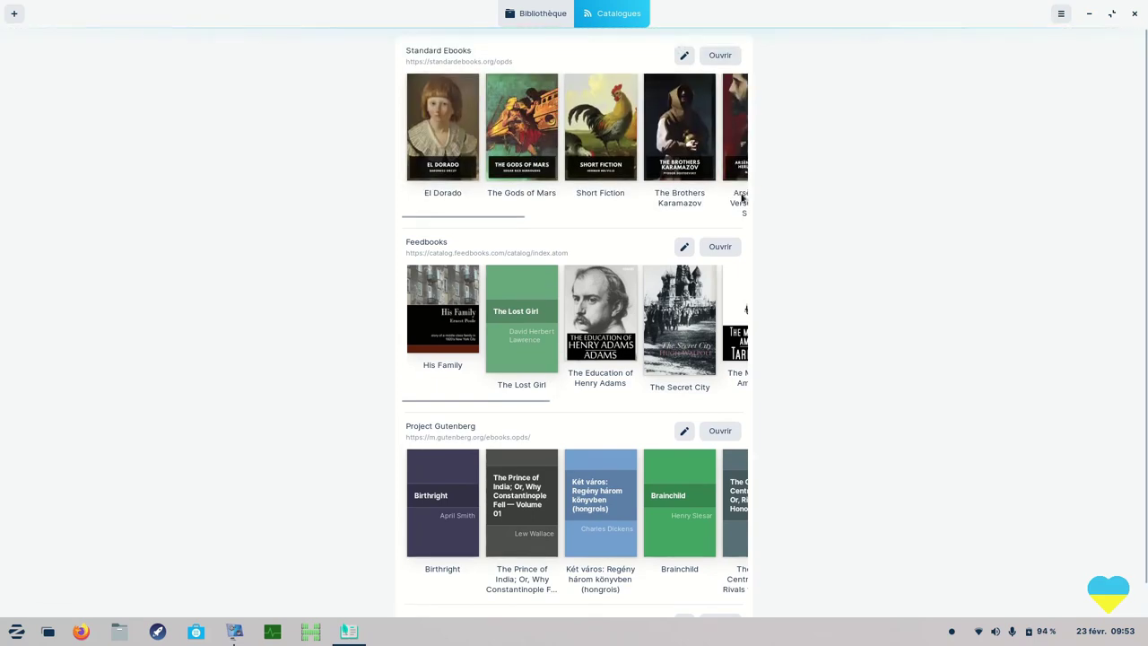
click(1136, 14)
Launch LibreOffice Writer, view its version details in À propos de LibreOffice, and close it.
key(super)
scroll(77, 453, down, 1)
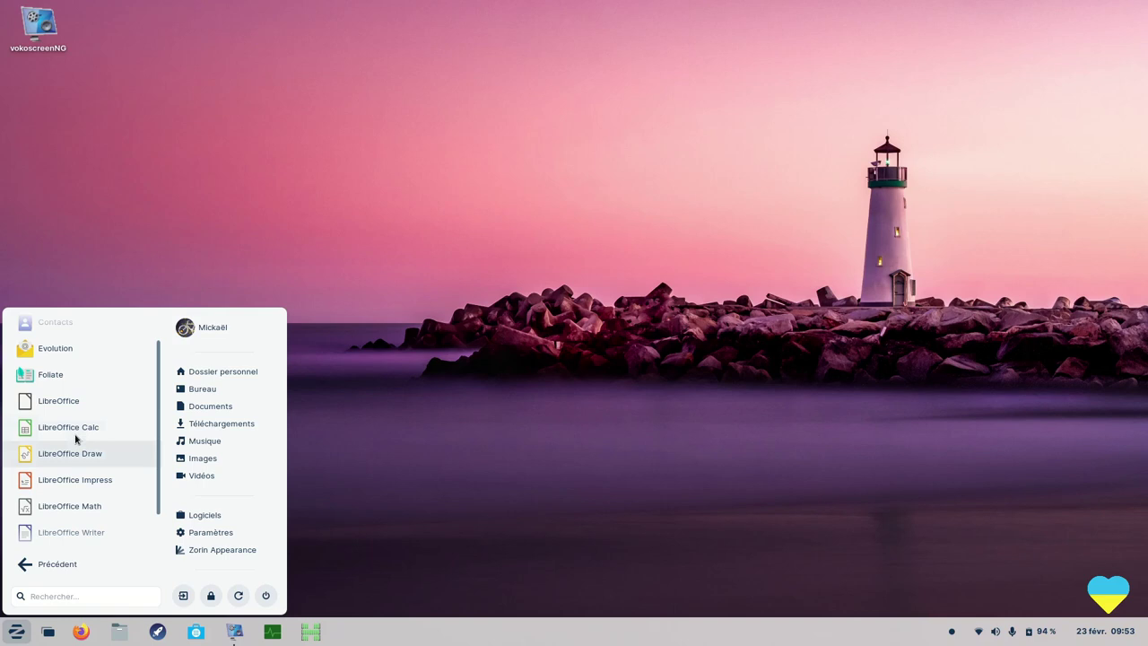
click(73, 532)
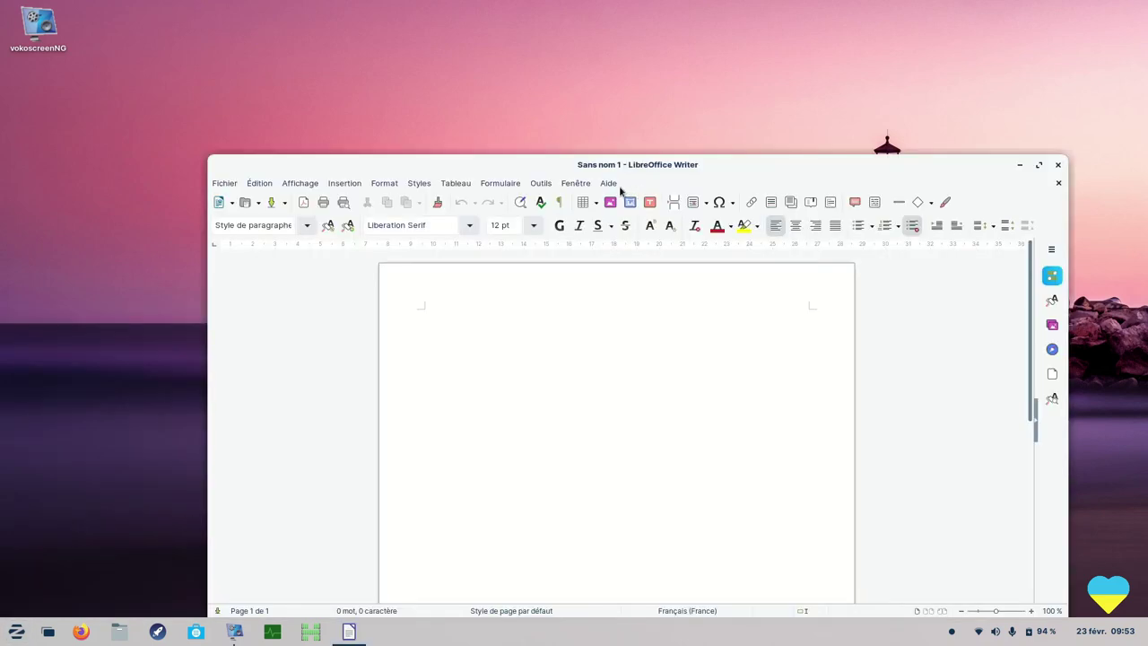
click(608, 183)
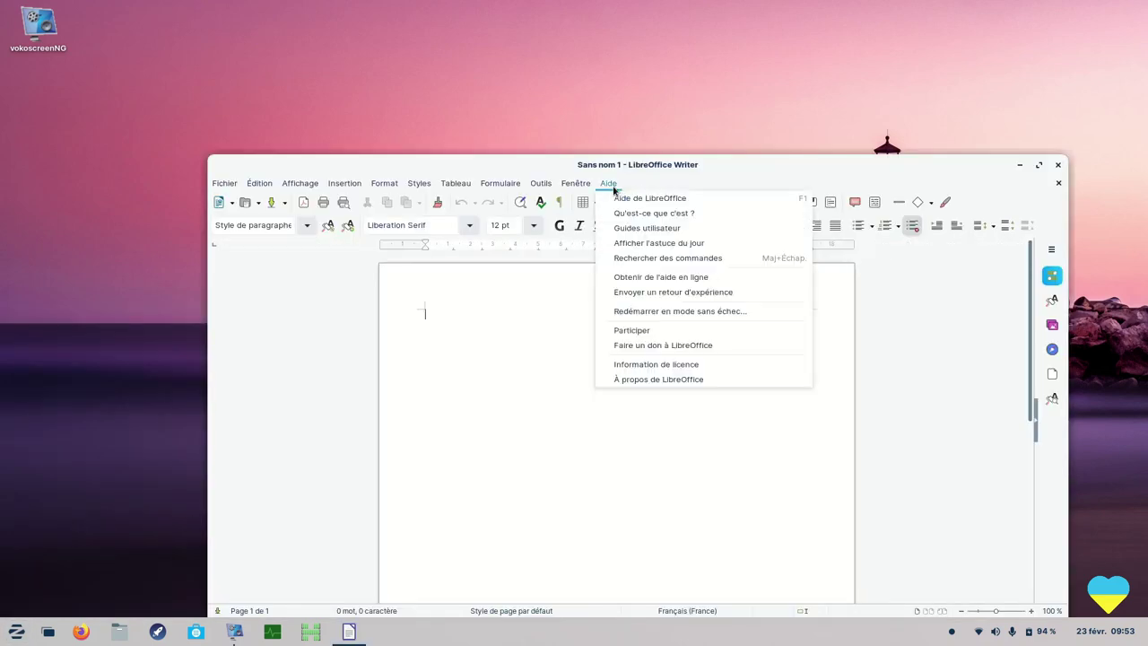
click(671, 380)
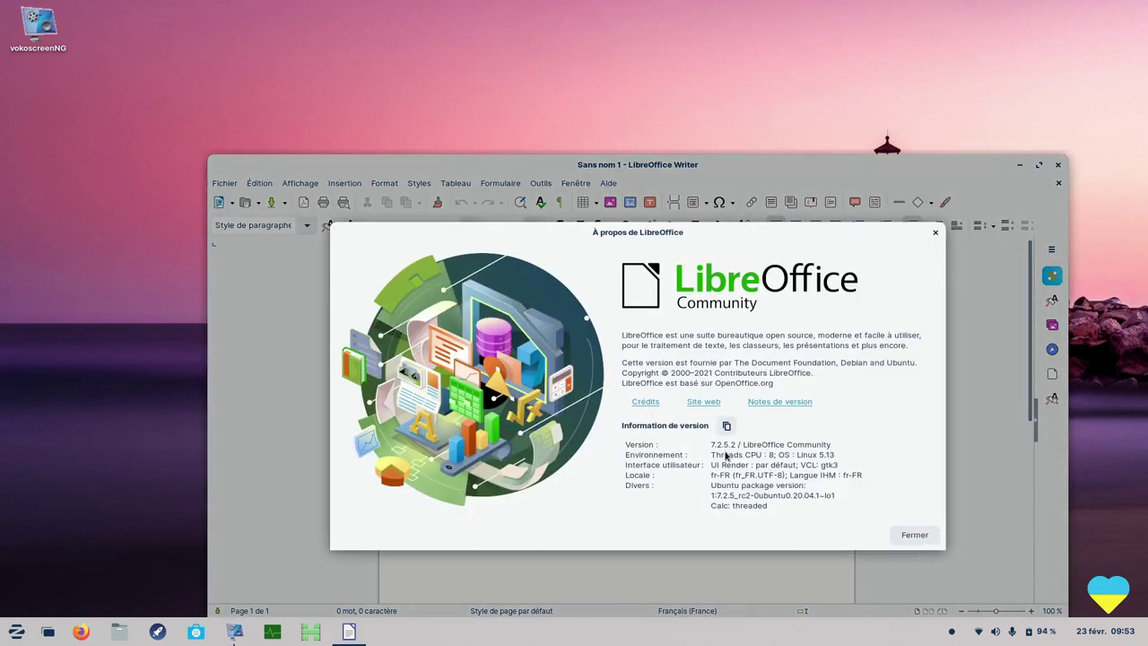
click(935, 232)
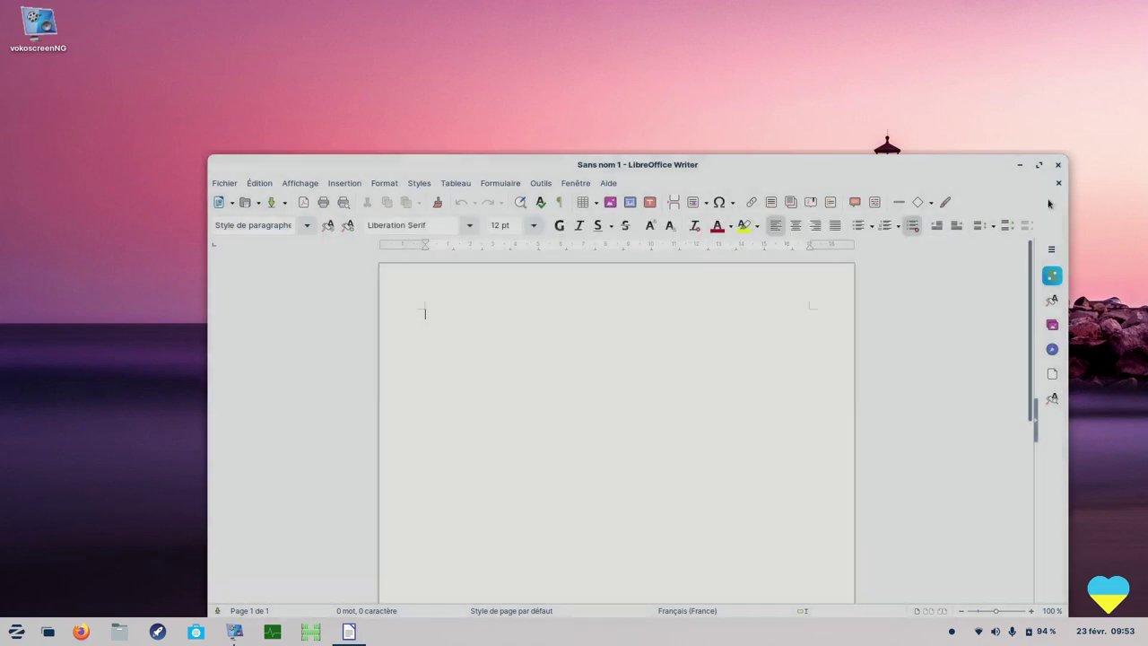
click(1060, 167)
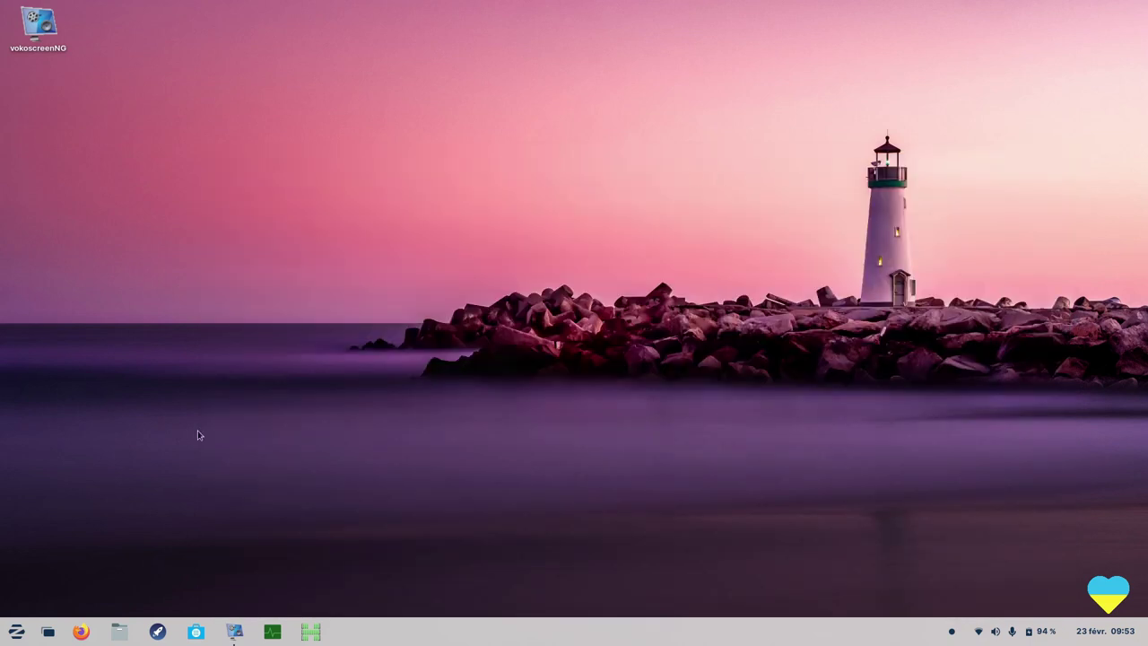
Launch Xournal++ from Bureautique and select the pen with red as its colour.
click(8, 632)
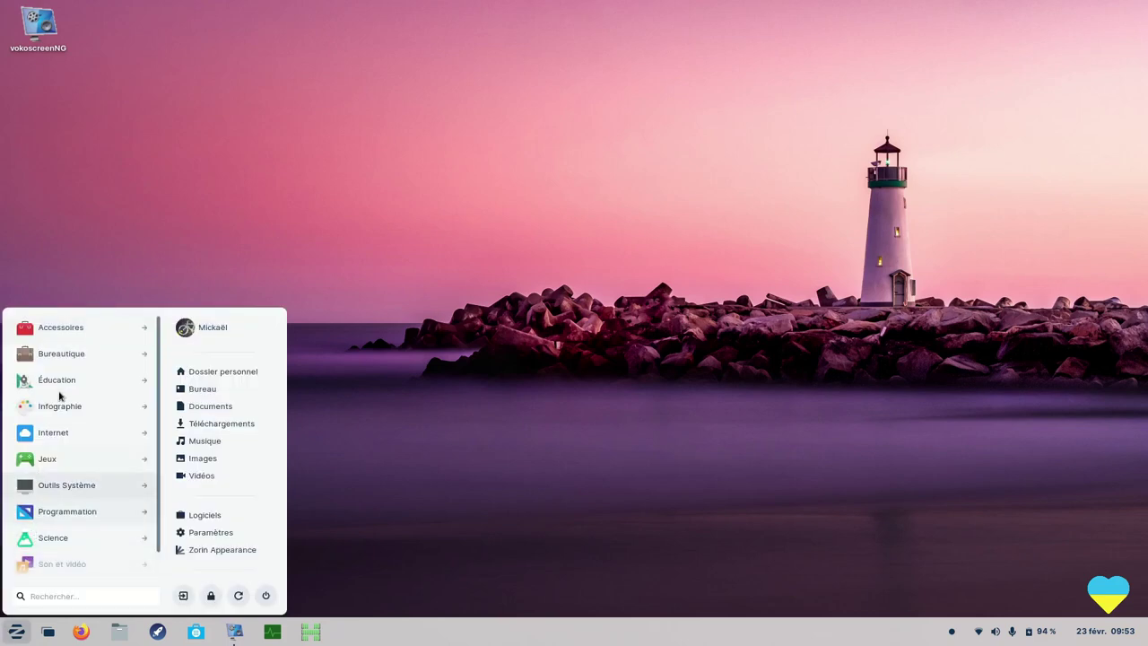
click(68, 359)
scroll(36, 513, down, 3)
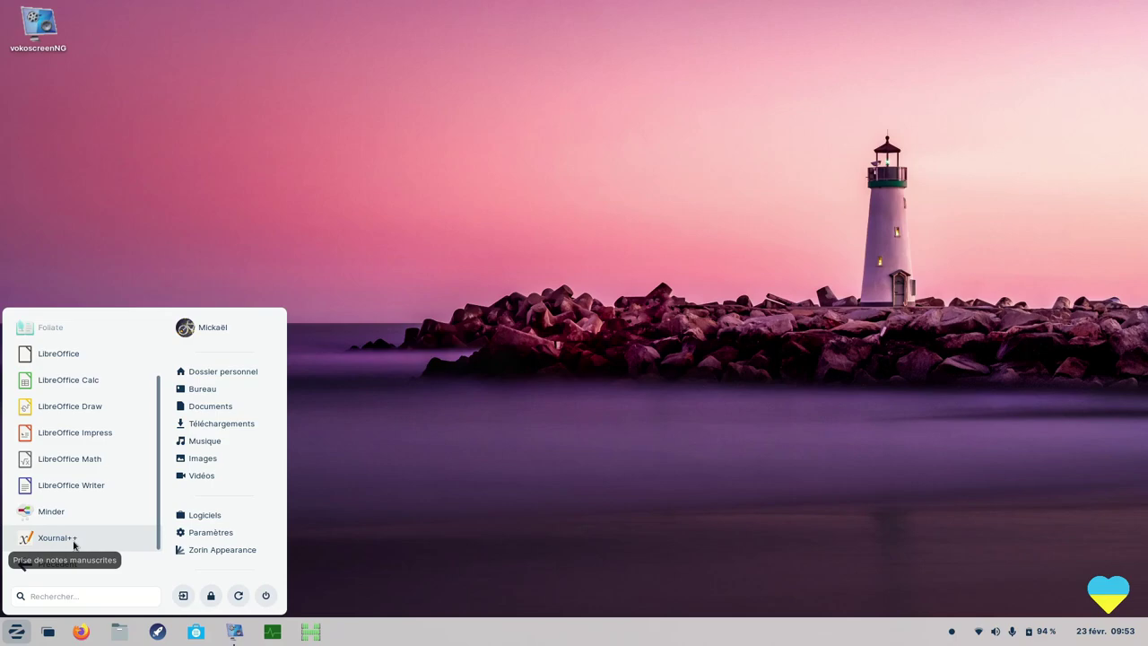
click(57, 537)
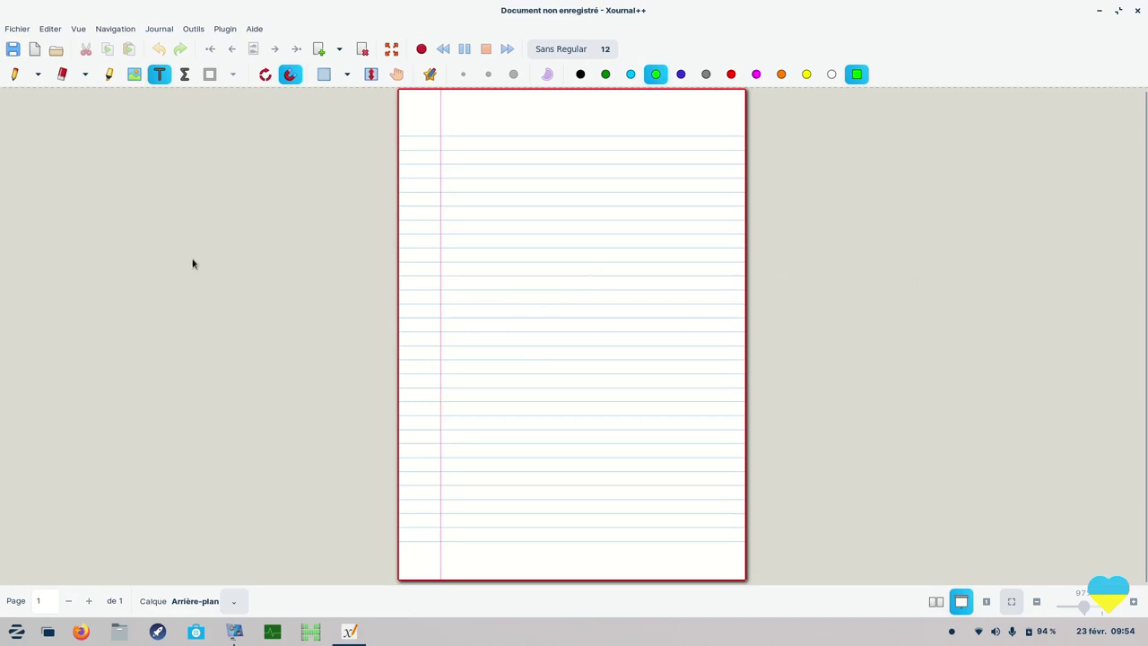
click(16, 75)
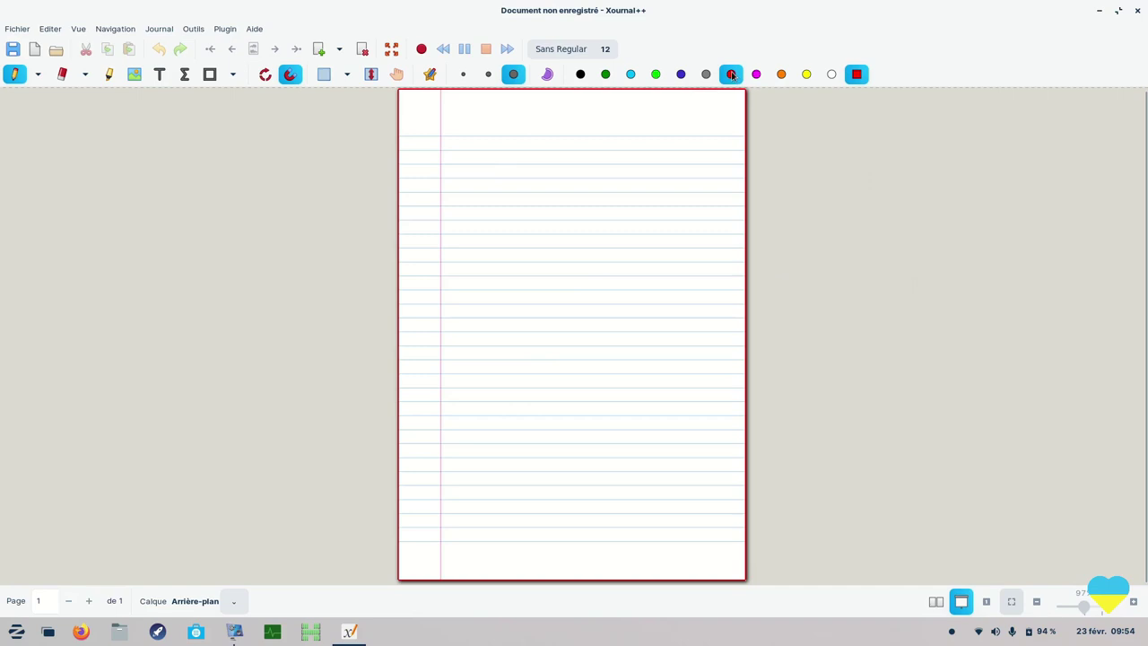
Open the file HTOP RAPIDE internet.pdf from the Documents folder.
click(18, 29)
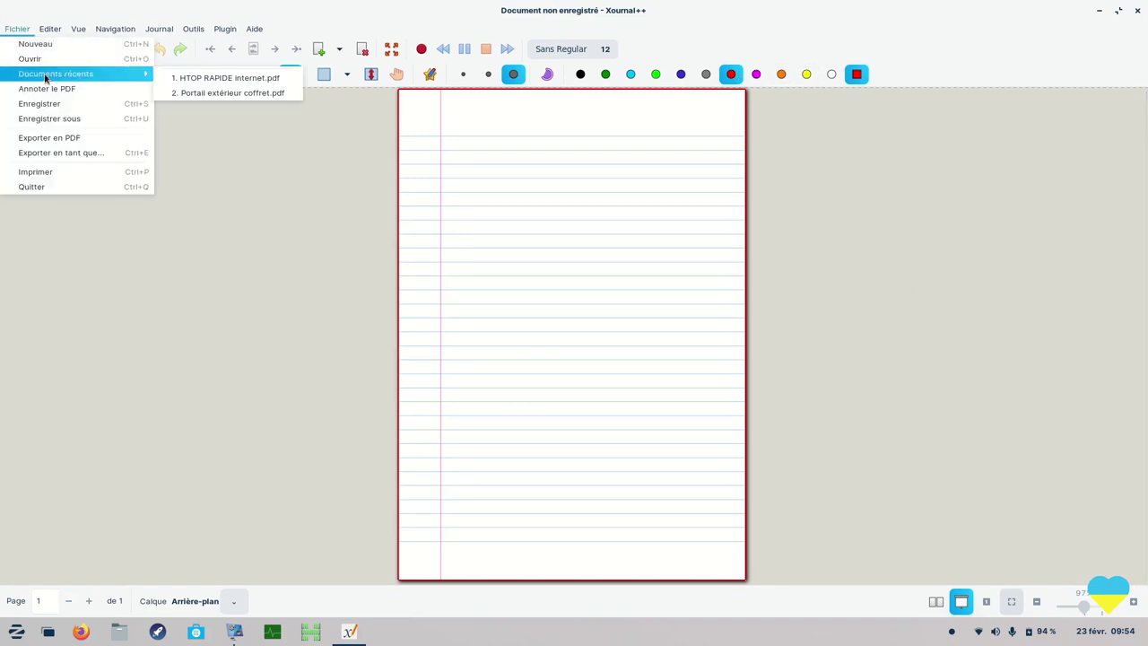
click(120, 60)
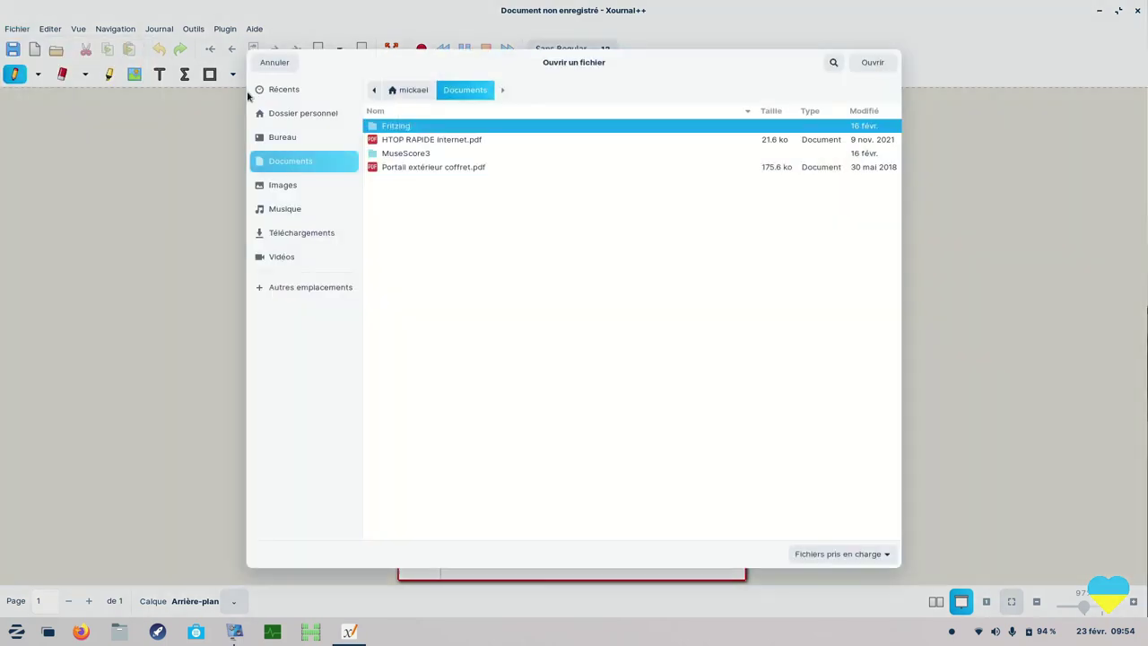
click(422, 141)
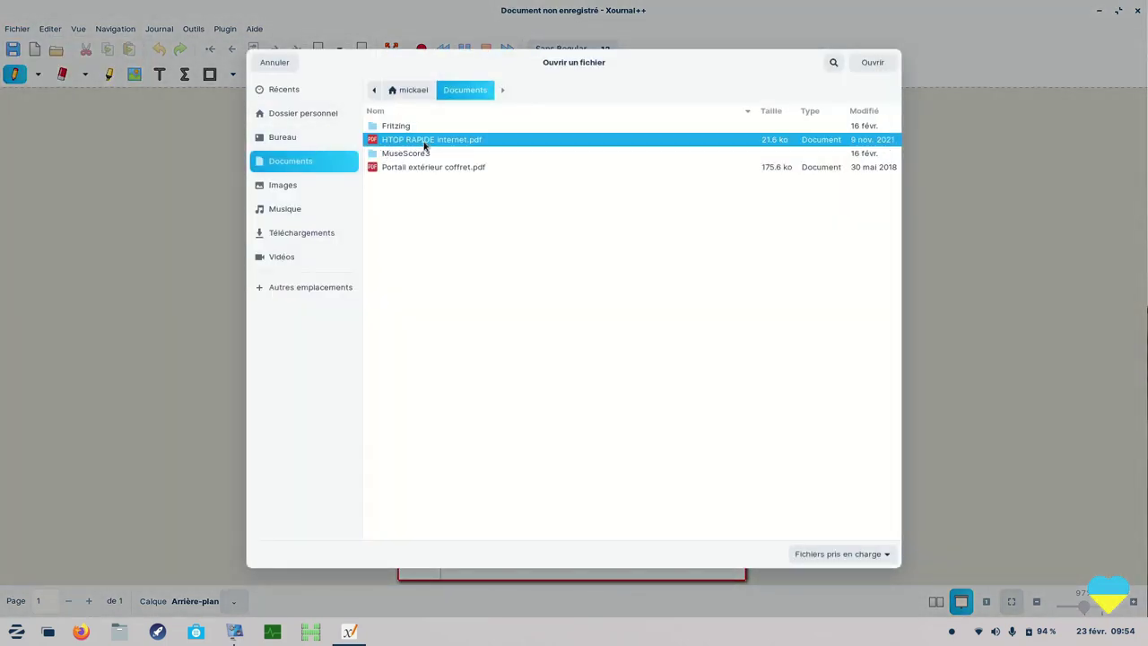
click(870, 64)
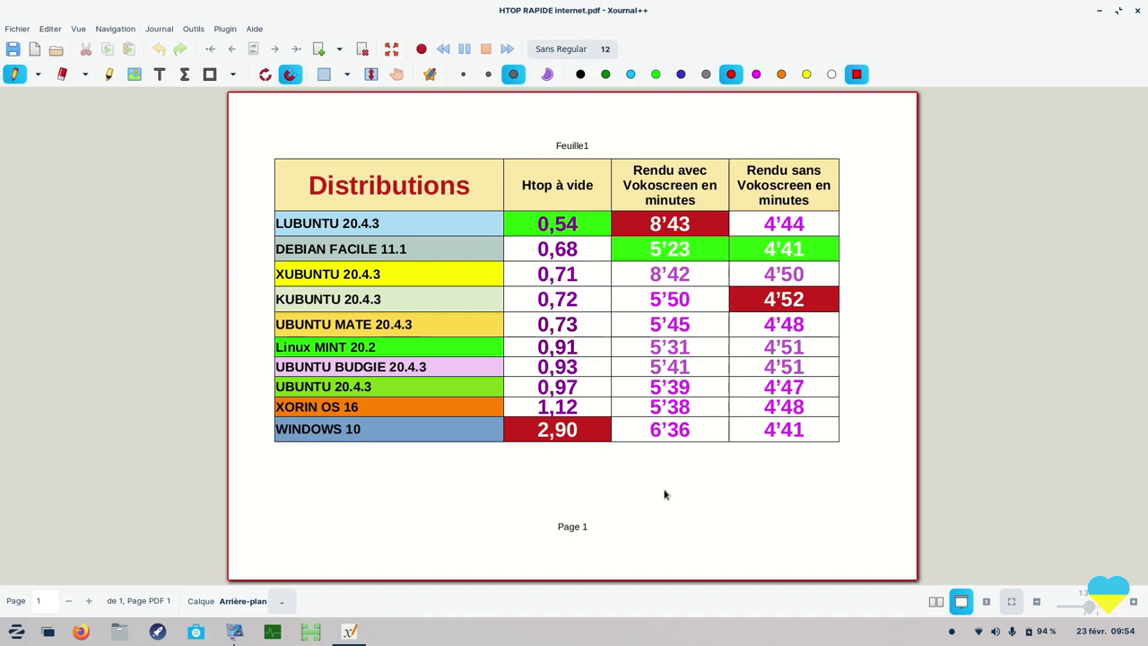
Draw a freehand red squiggle and a freehand green squiggle below the Distributions table.
mouse_move(693, 451)
mouse_down()
mouse_move(720, 513)
mouse_move(655, 490)
mouse_move(719, 522)
mouse_move(776, 526)
mouse_up()
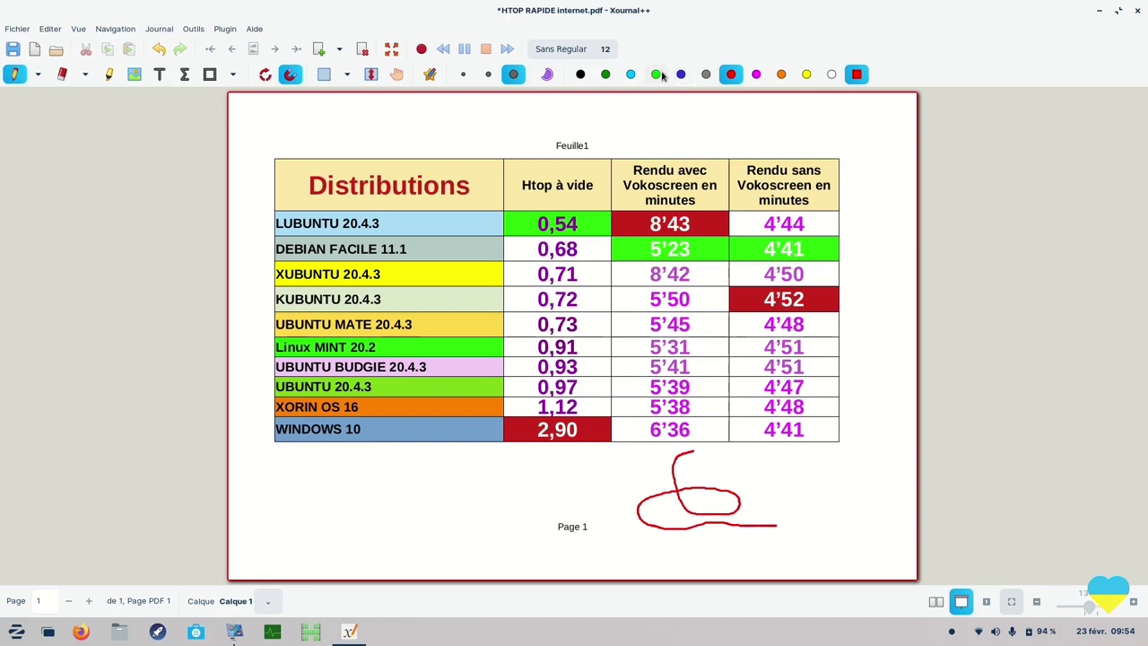
click(657, 74)
mouse_move(435, 494)
mouse_down()
mouse_move(339, 495)
mouse_move(446, 508)
mouse_up()
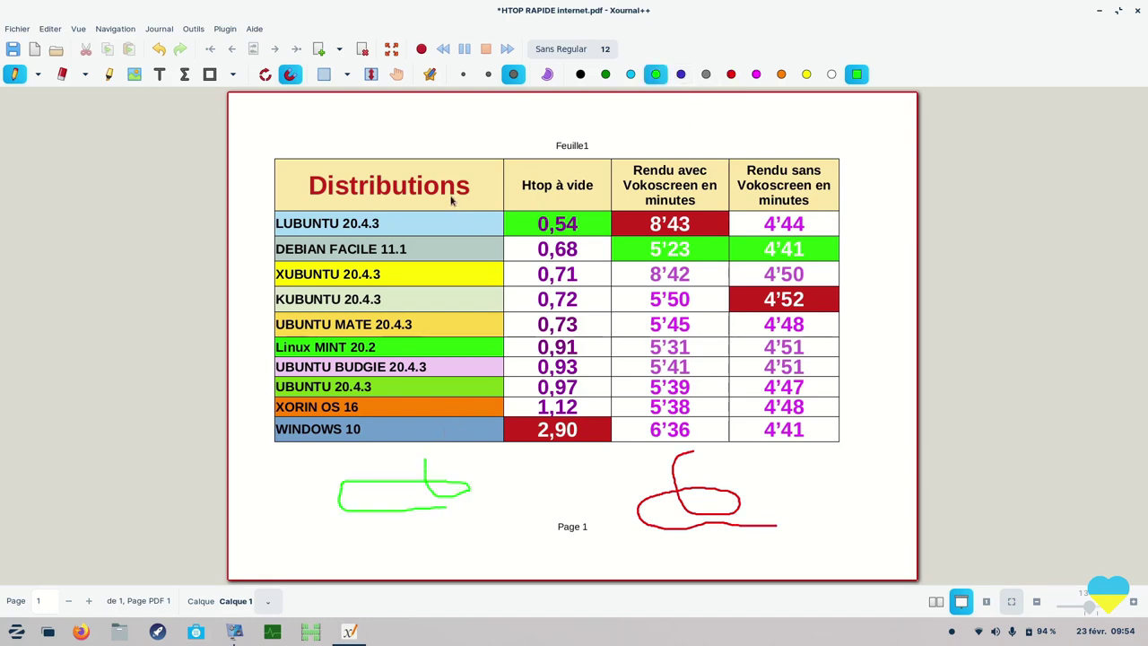
Add the text "dfnqgnqgn" in blue between the two freehand squiggles.
click(159, 75)
click(504, 474)
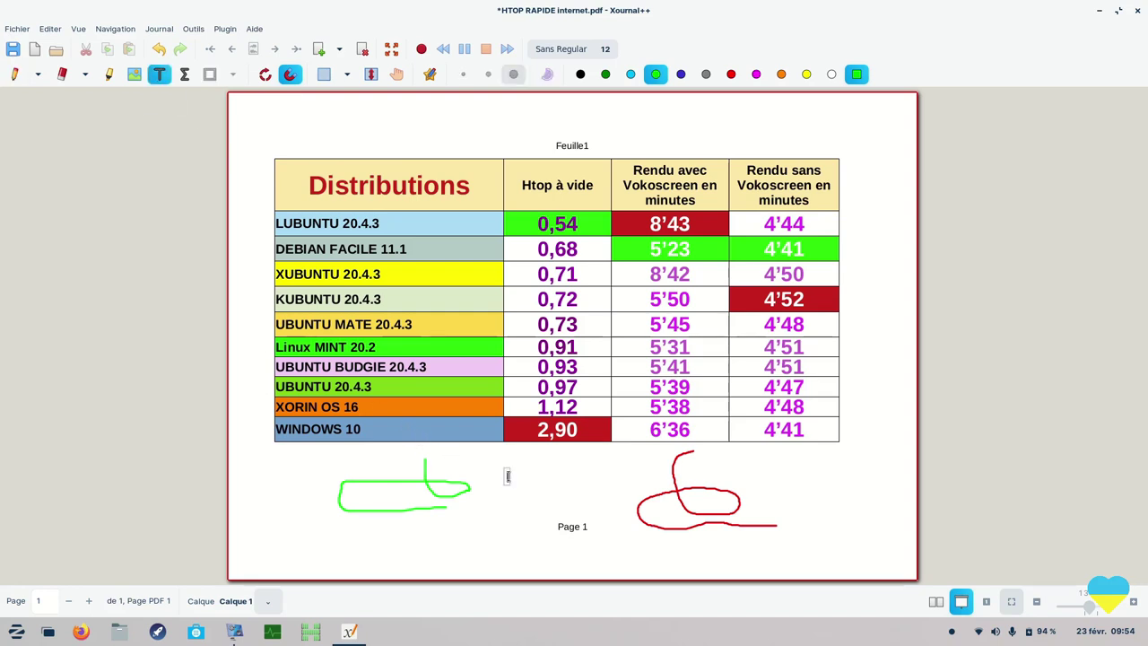
text(dfnqgnqgn)
click(681, 75)
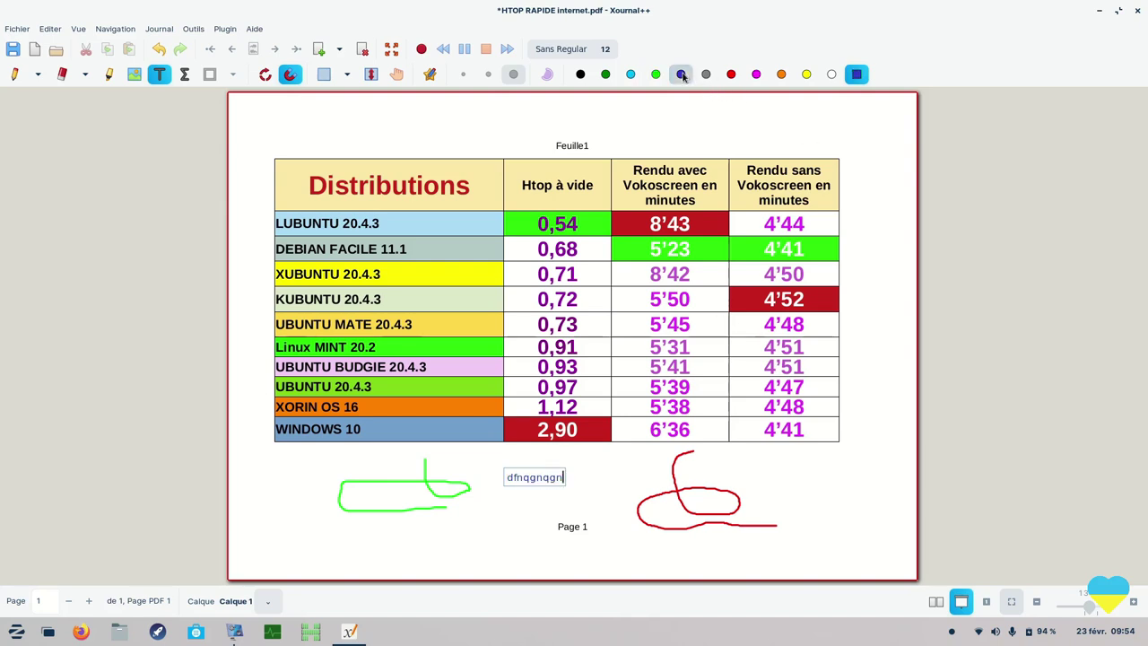
click(591, 468)
Draw a narrow, thick-lined green ellipse over the upper right edge of the Distributions column.
click(13, 74)
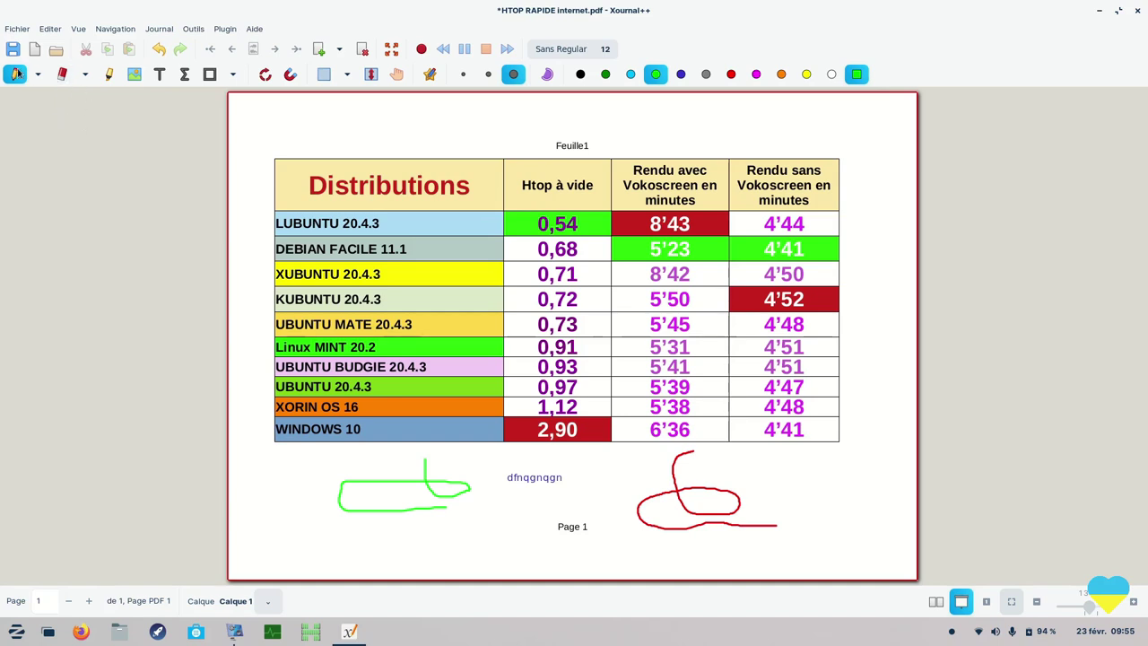
click(209, 74)
click(233, 75)
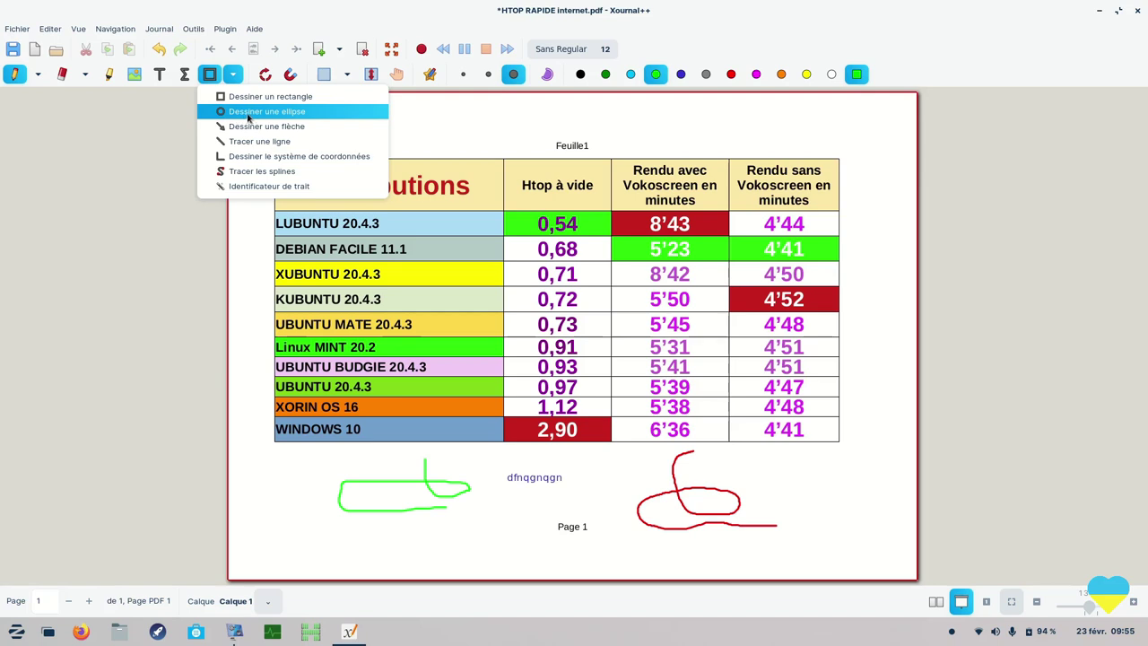
click(247, 112)
drag(500, 141, 473, 282)
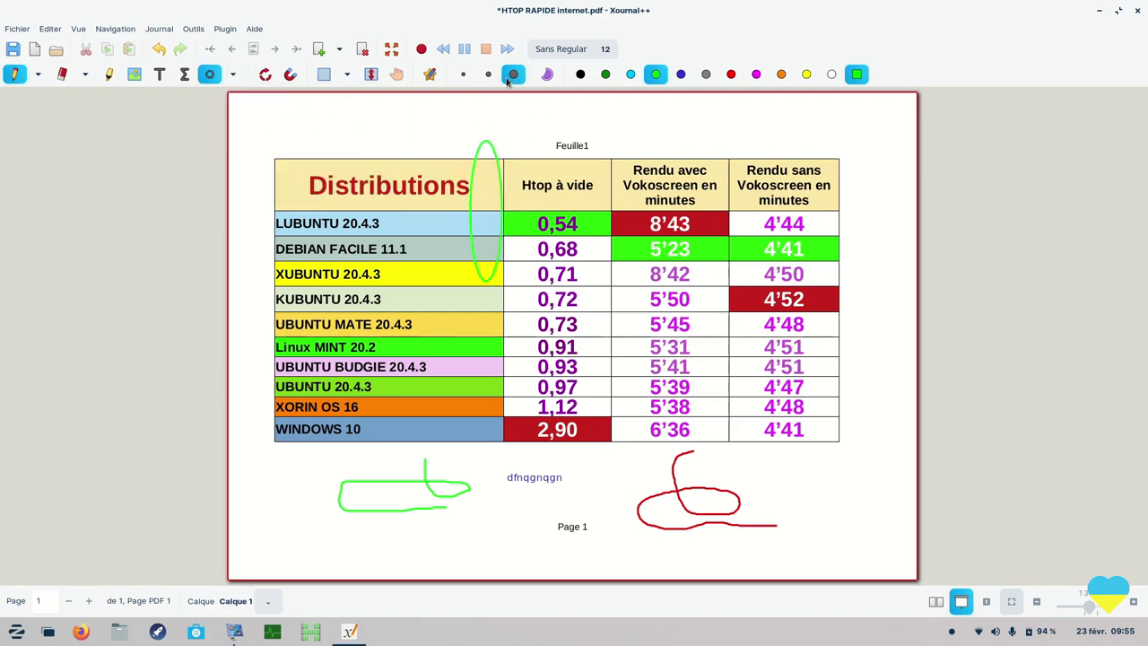
Draw a thin green ellipse across the Rendu column headers and a thick one over the Htop à vide and Rendu avec Vokoscreen columns.
click(488, 73)
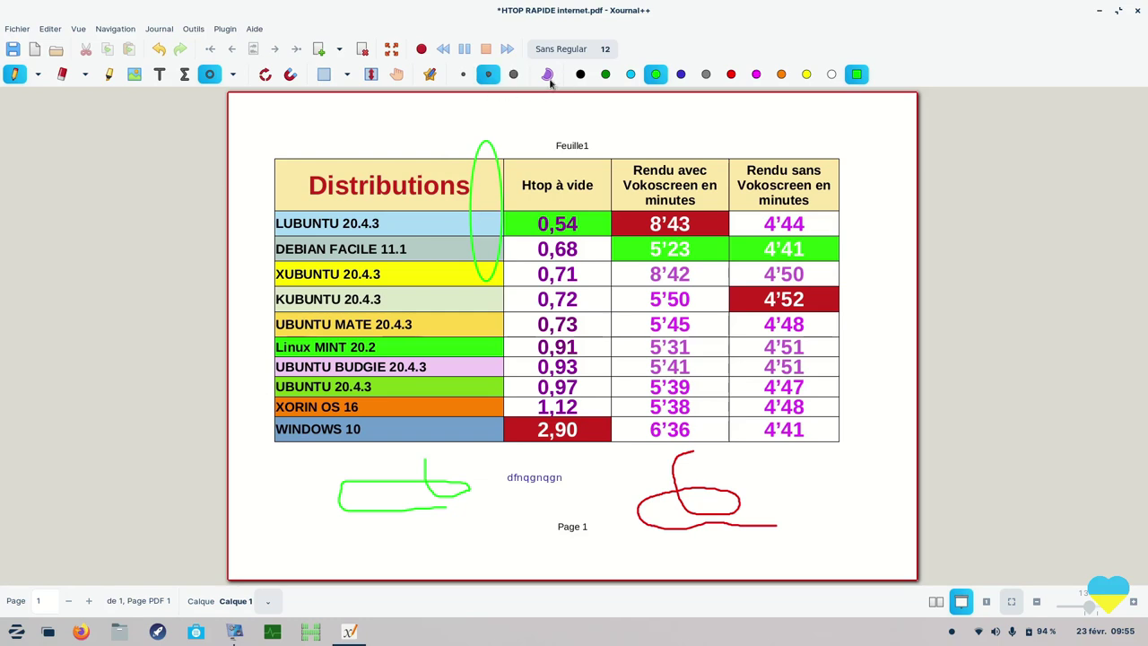
click(463, 73)
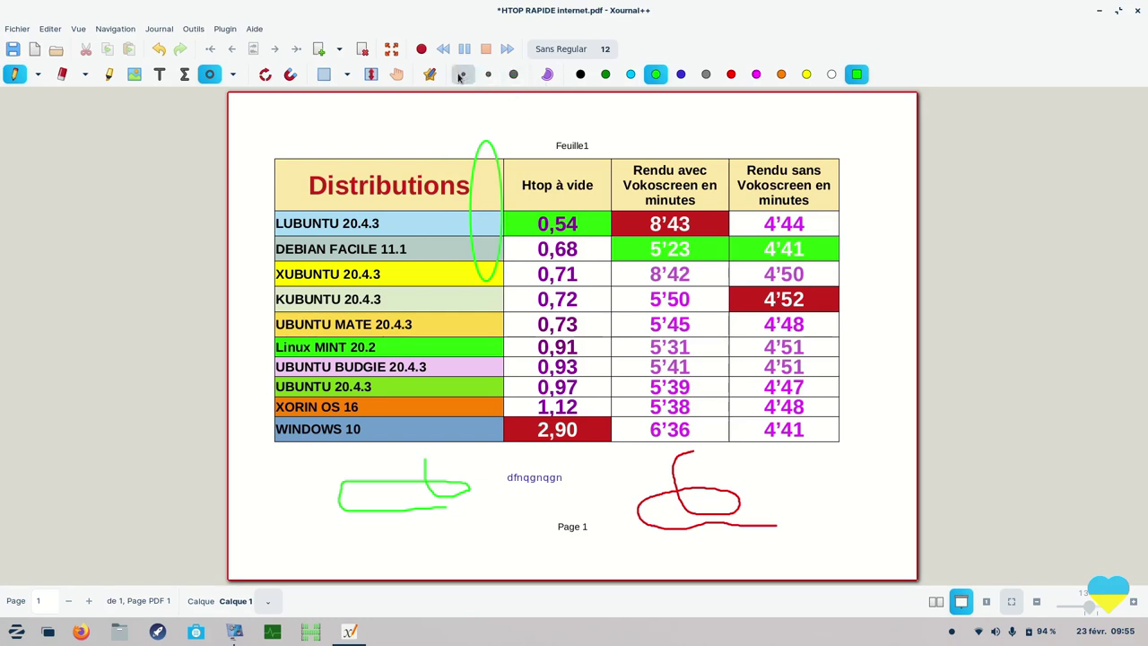
mouse_move(583, 113)
mouse_down()
mouse_move(598, 184)
mouse_move(814, 224)
mouse_up()
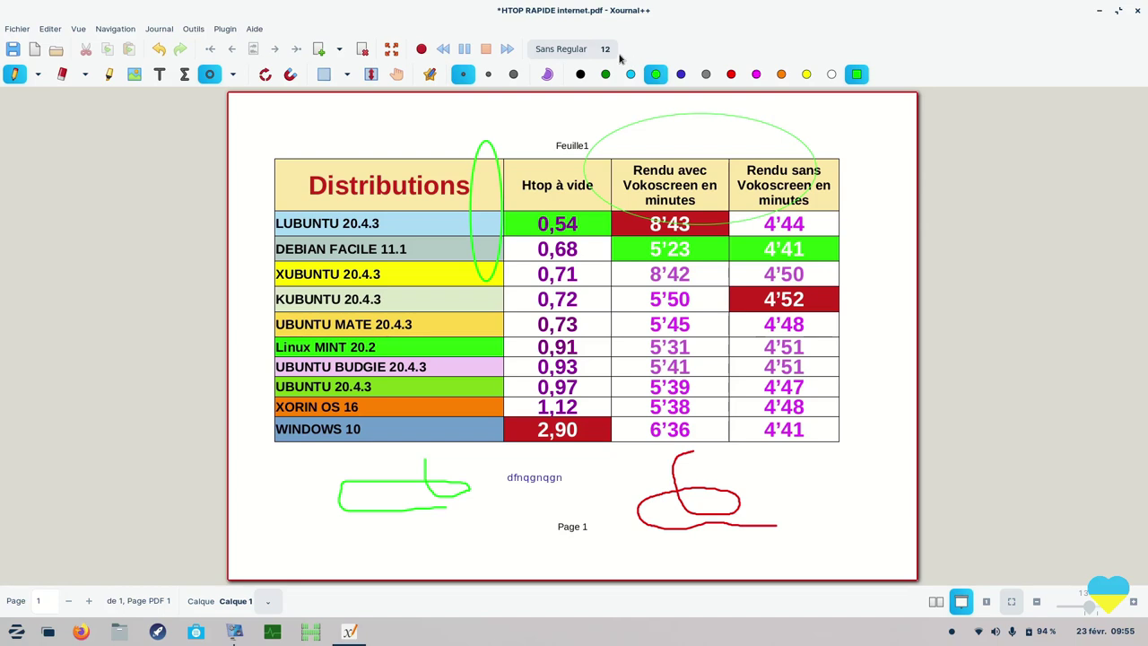
click(513, 73)
mouse_move(501, 131)
mouse_down()
mouse_move(529, 184)
mouse_move(714, 306)
mouse_up()
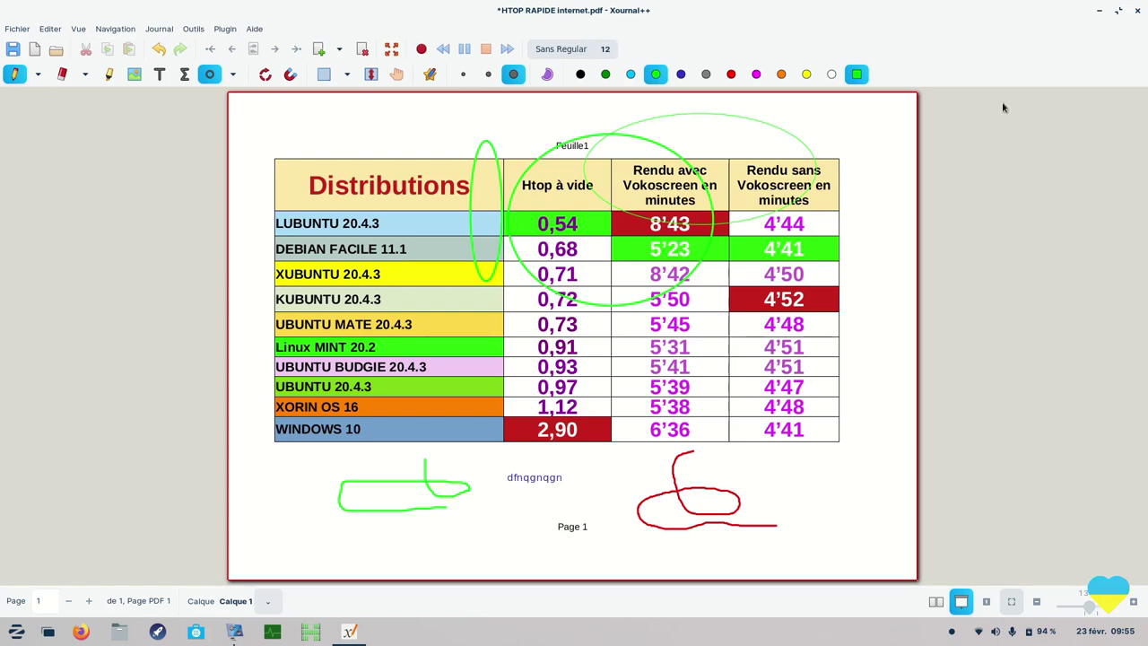
Review the saving and PDF export options, and close the annotated PDF in Xournal++ without saving.
click(20, 33)
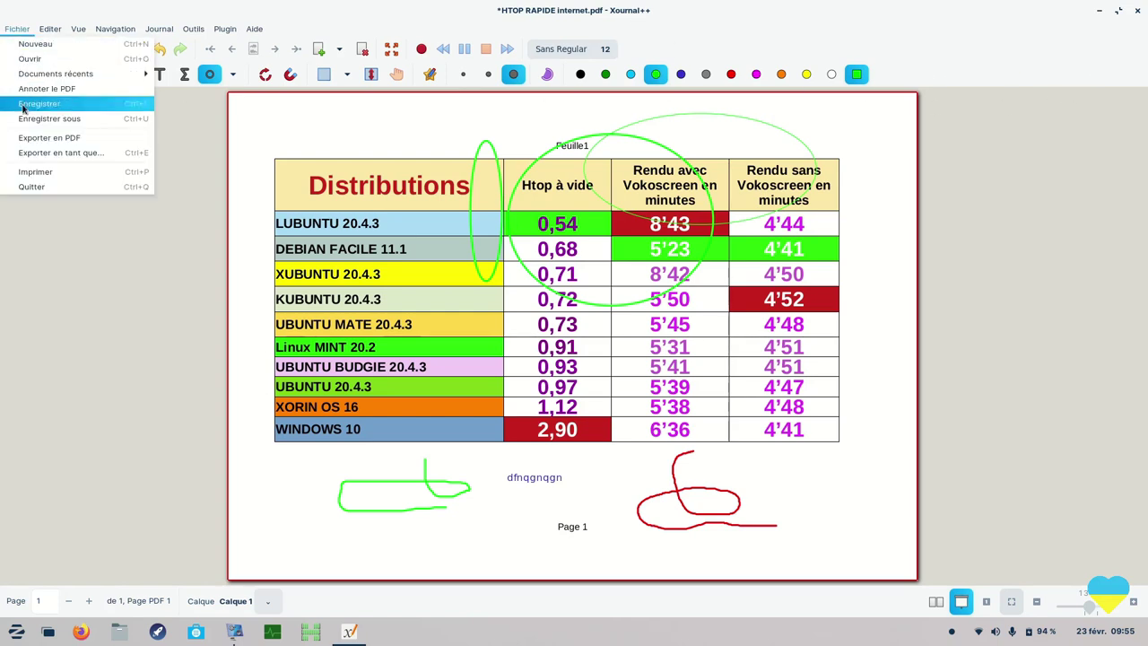
mouse_move(45, 76)
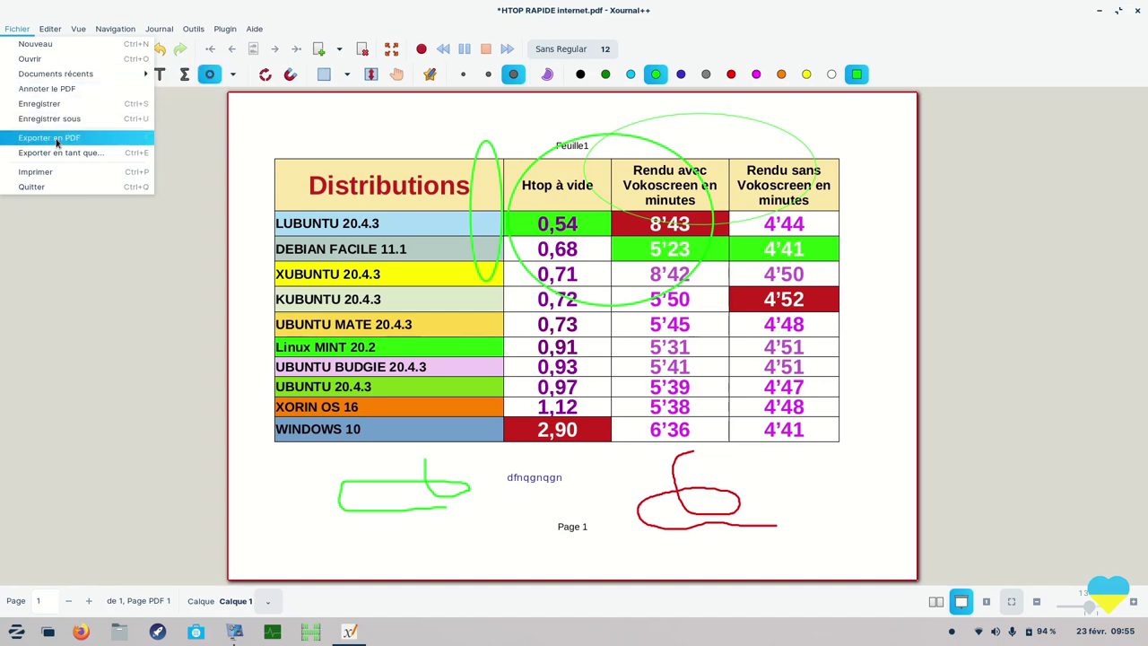
click(1141, 16)
click(1137, 11)
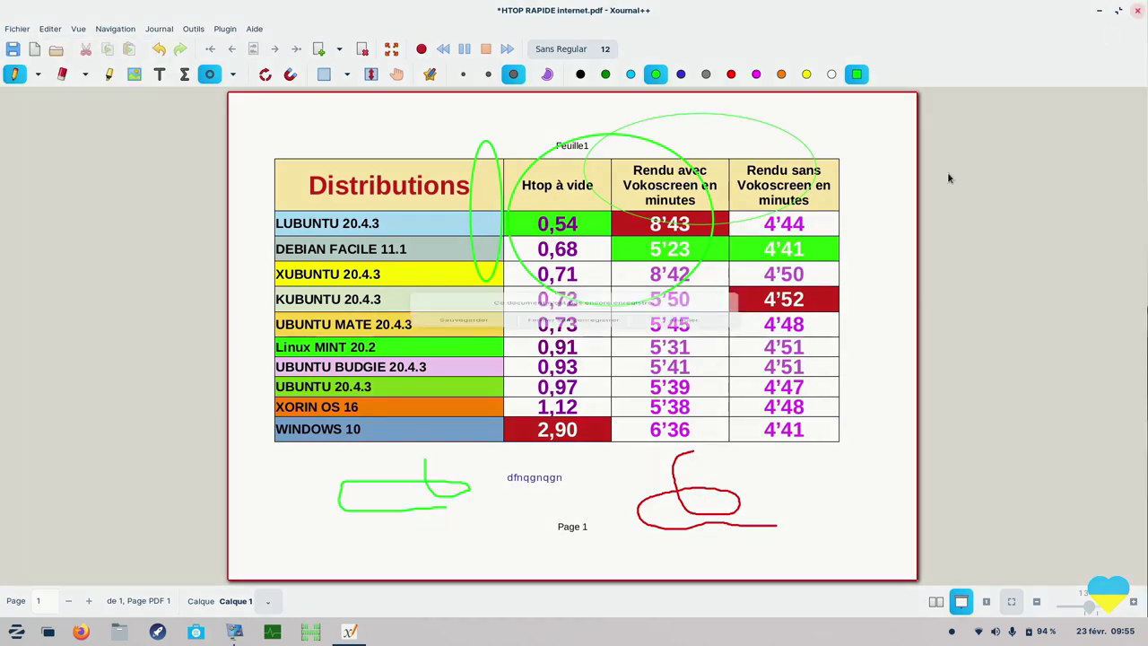
click(522, 330)
Launch Blinken from the Éducation applications and start a game at level 1.
key(super)
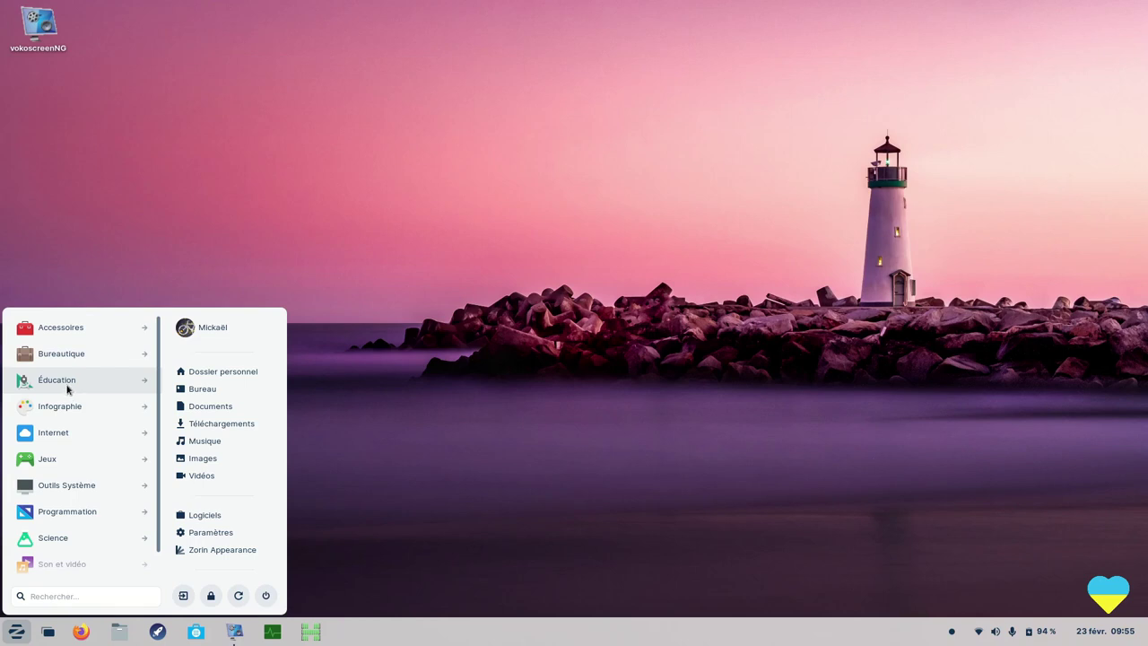
click(68, 389)
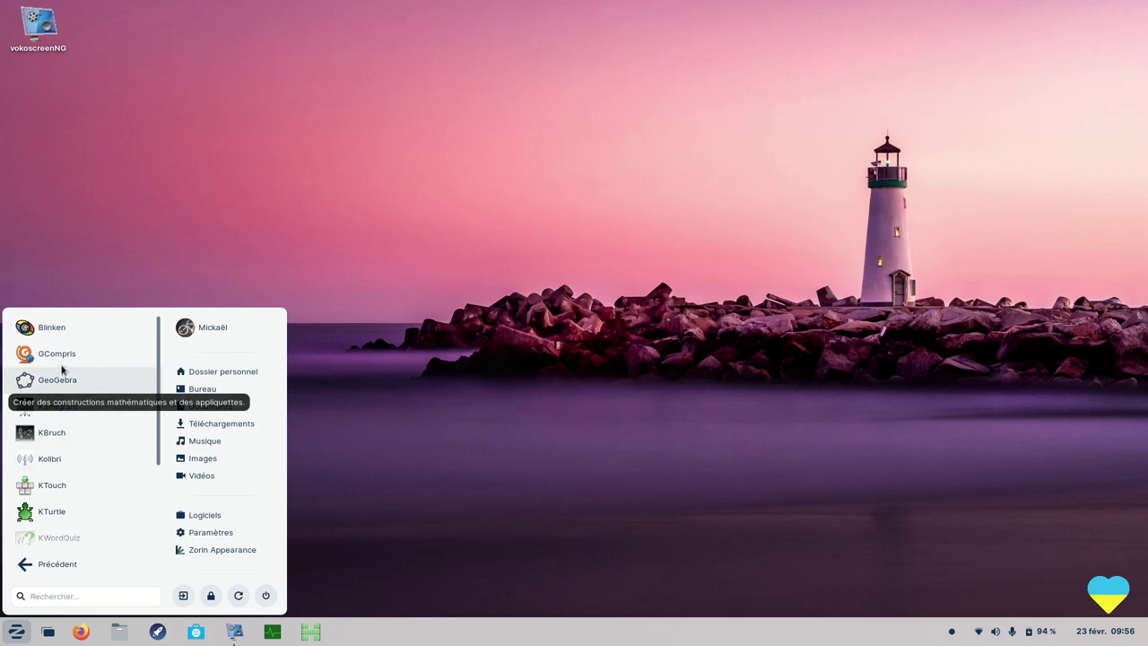
click(53, 329)
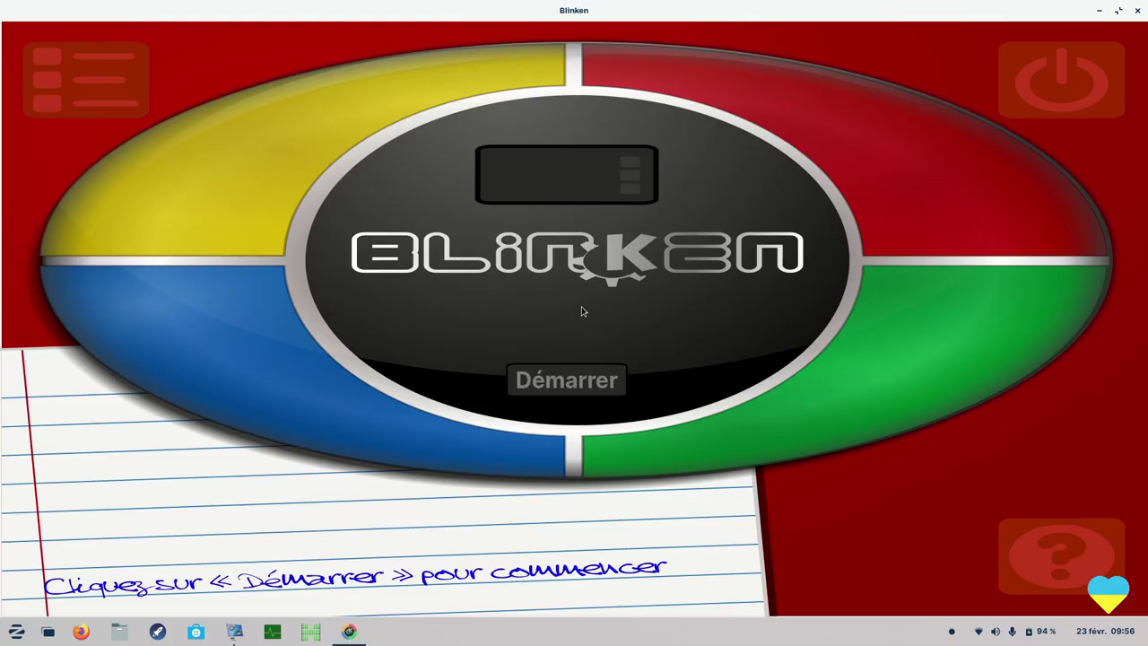
click(567, 380)
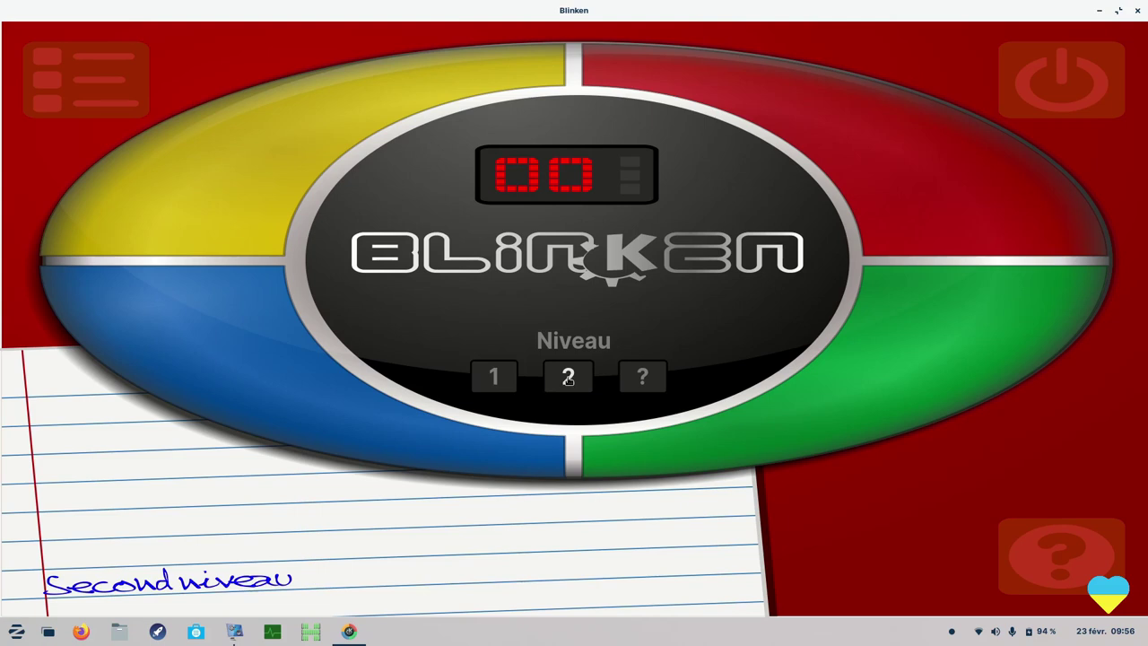
click(496, 377)
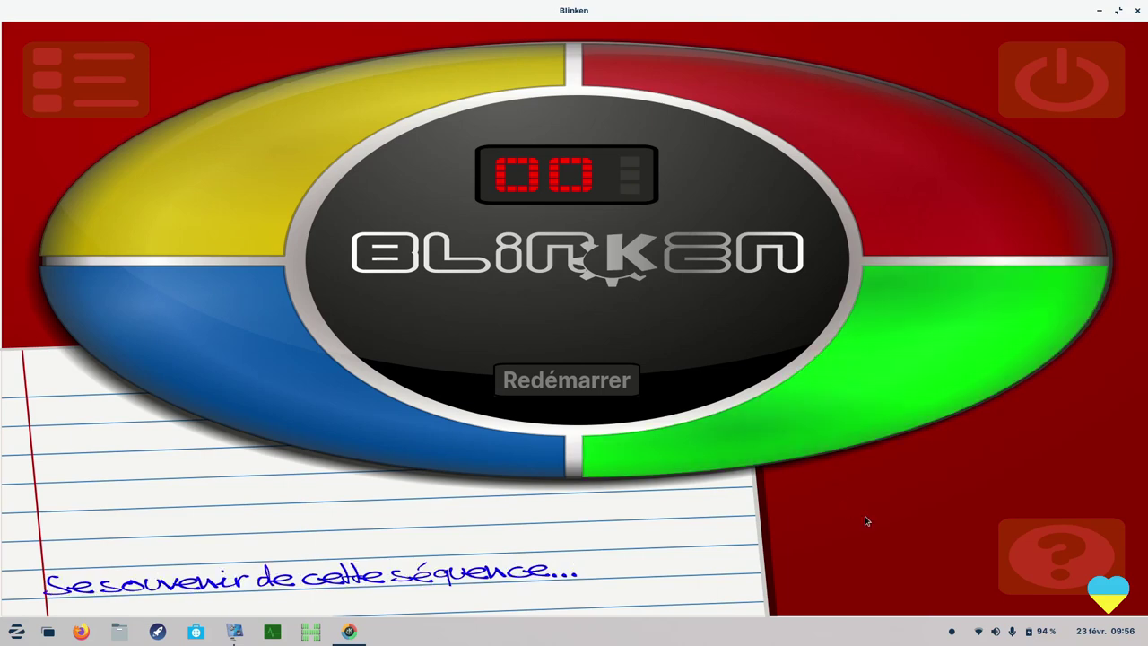
Repeat the first Blinken colour sequences, building up from green alone to green, blue, yellow, yellow.
click(919, 387)
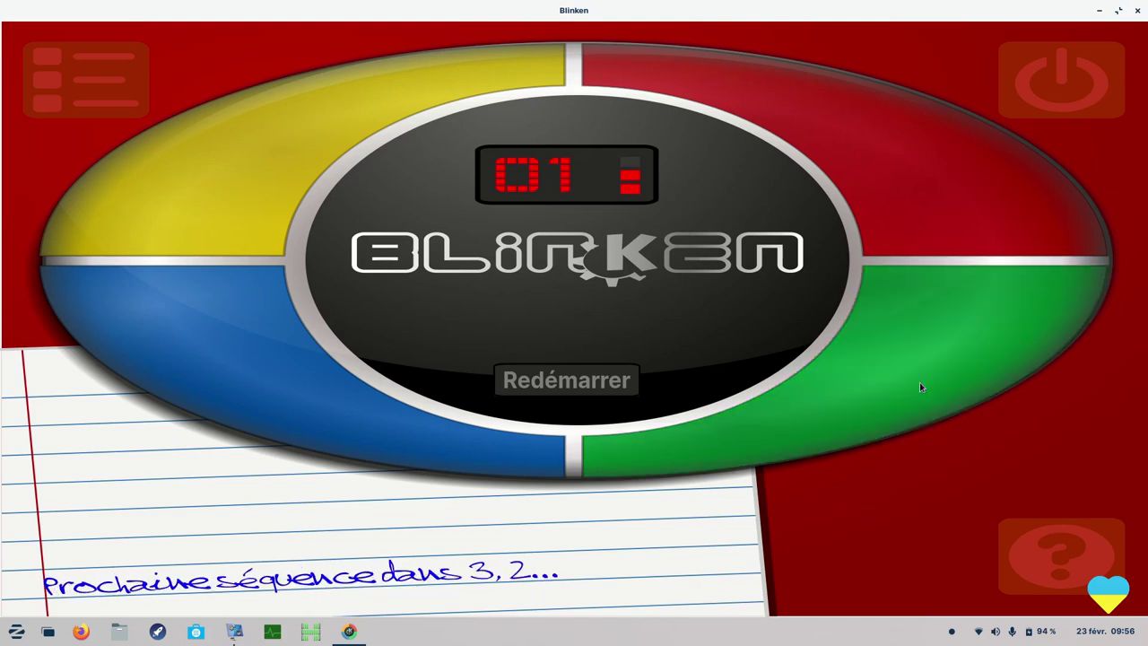
click(920, 387)
click(358, 421)
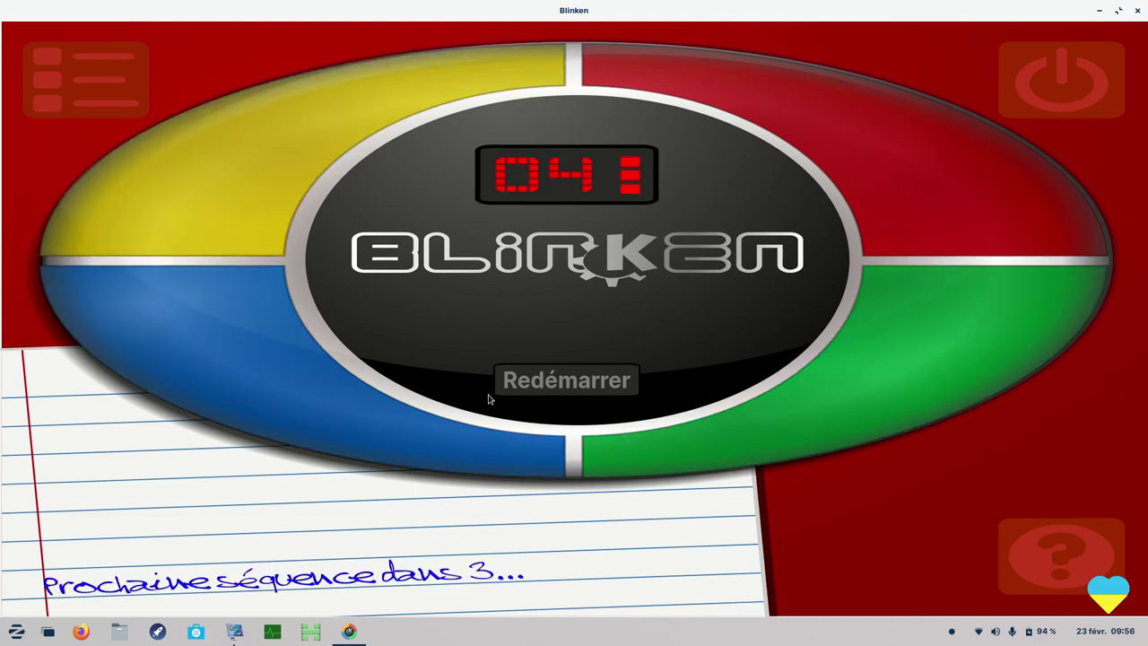
click(902, 356)
click(296, 385)
click(191, 216)
click(197, 202)
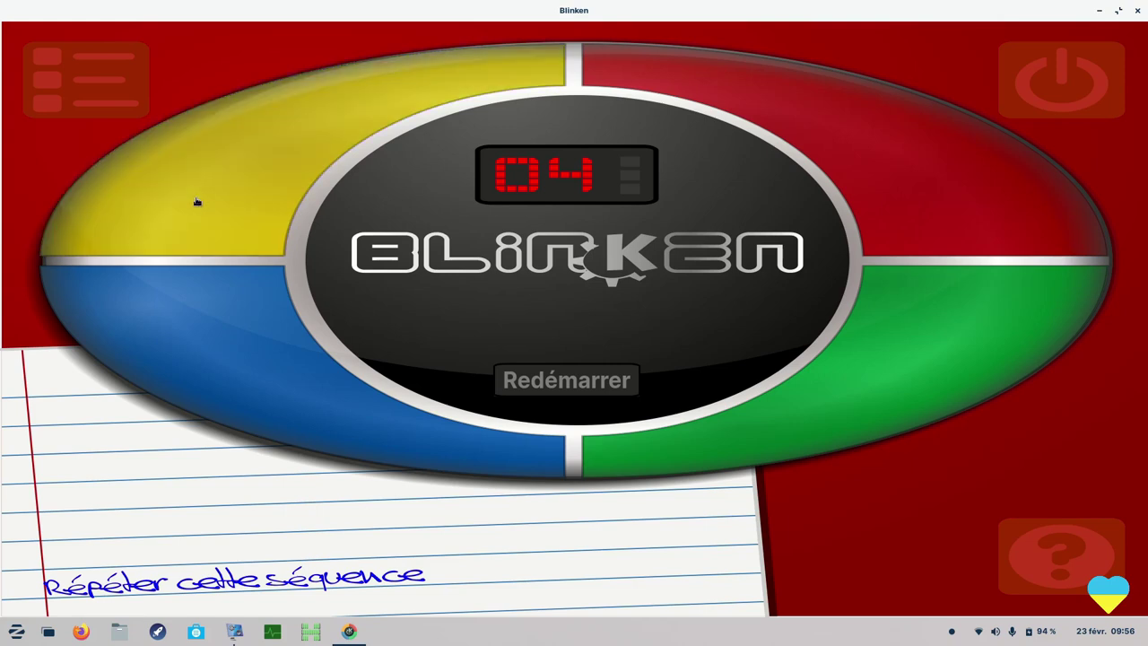
click(199, 194)
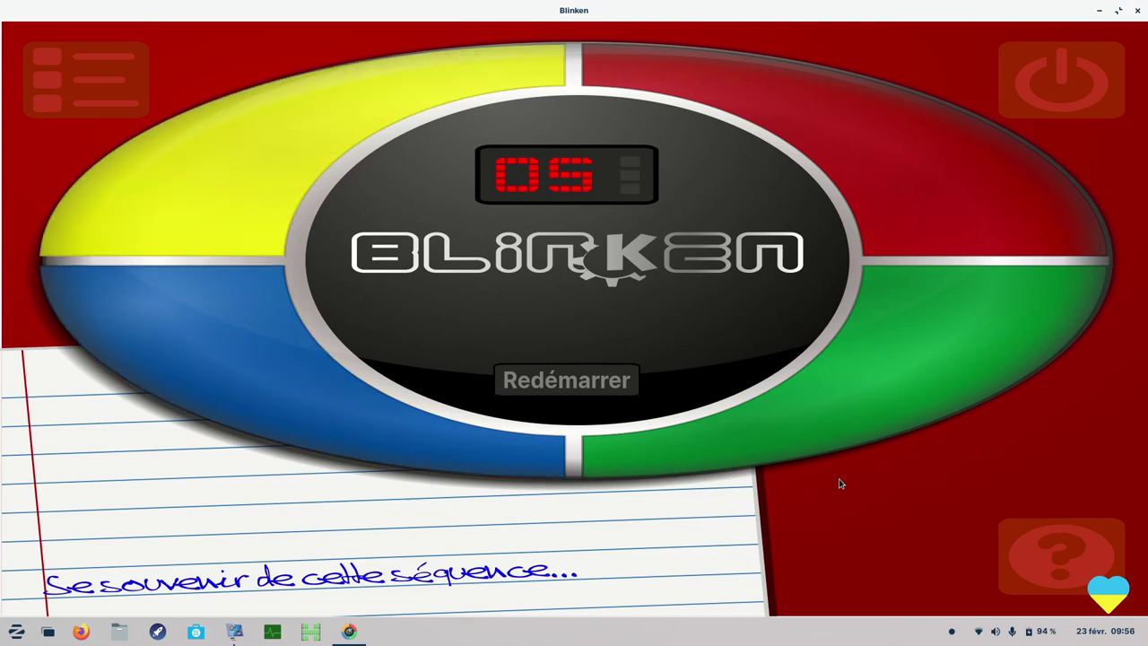
Repeat the sequence green, blue, yellow, yellow, yellow, green, and quit Blinken.
click(901, 390)
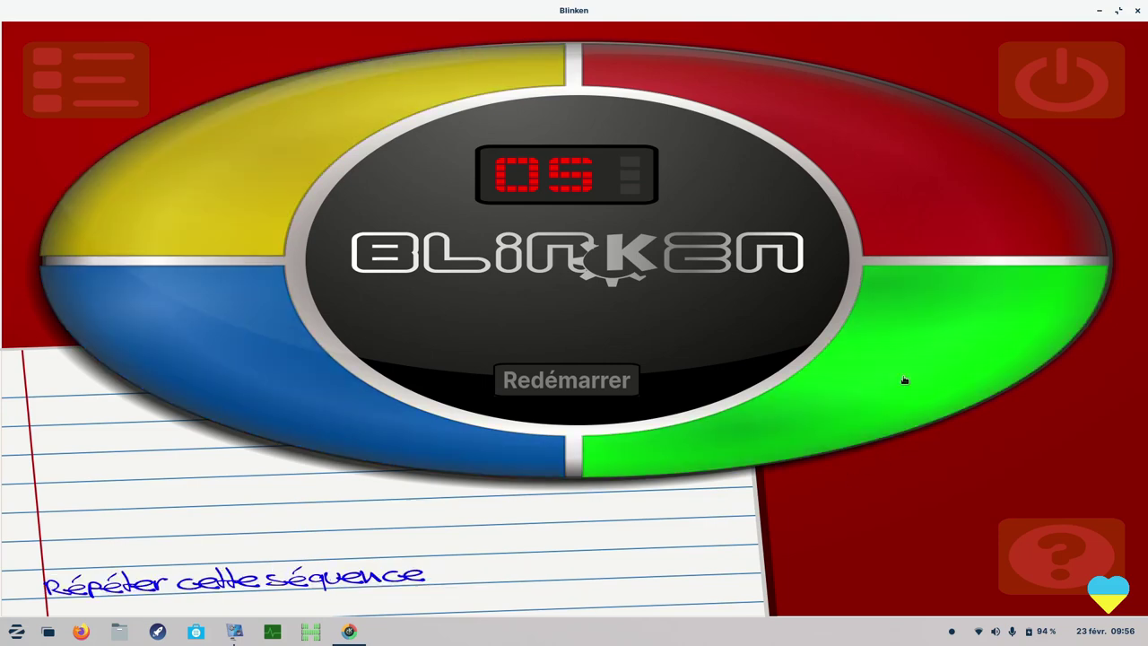
click(364, 406)
click(192, 149)
click(199, 149)
click(199, 149)
click(920, 360)
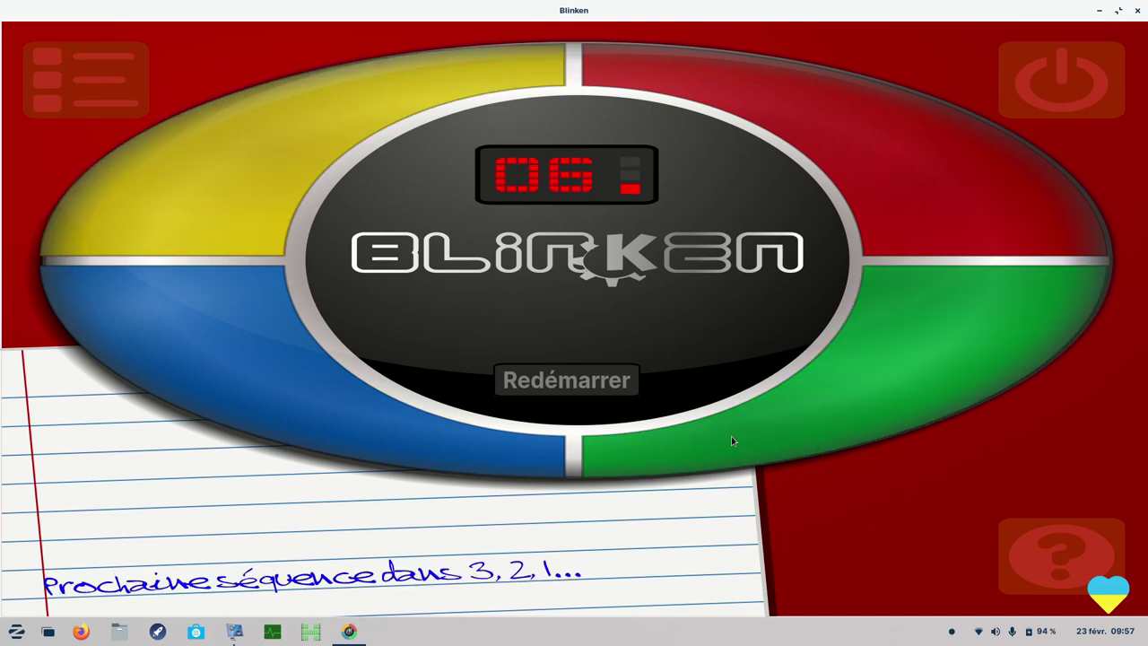
click(1050, 96)
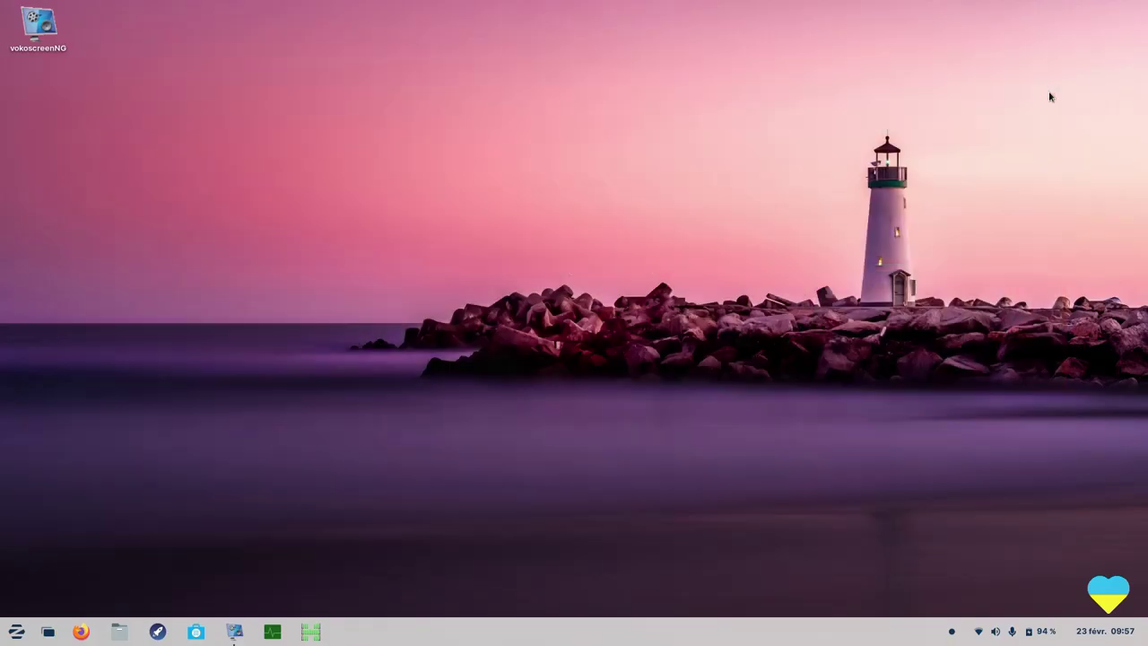
Launch GCompris and open the Clavier basique activity from the computer category with the cat.
key(super)
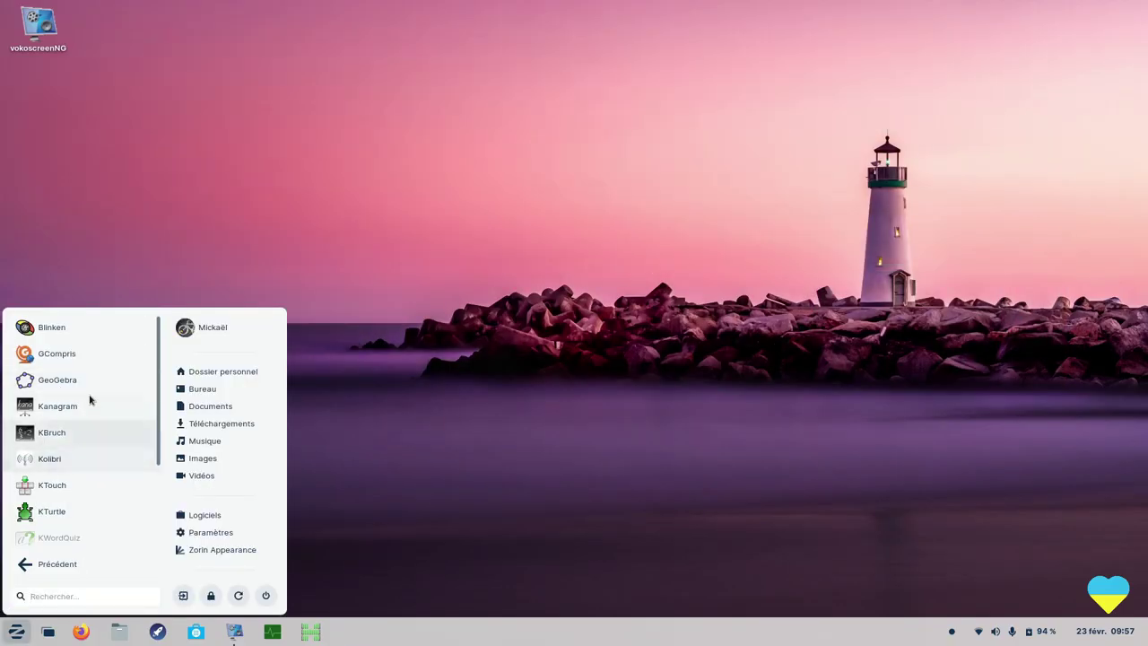
click(43, 357)
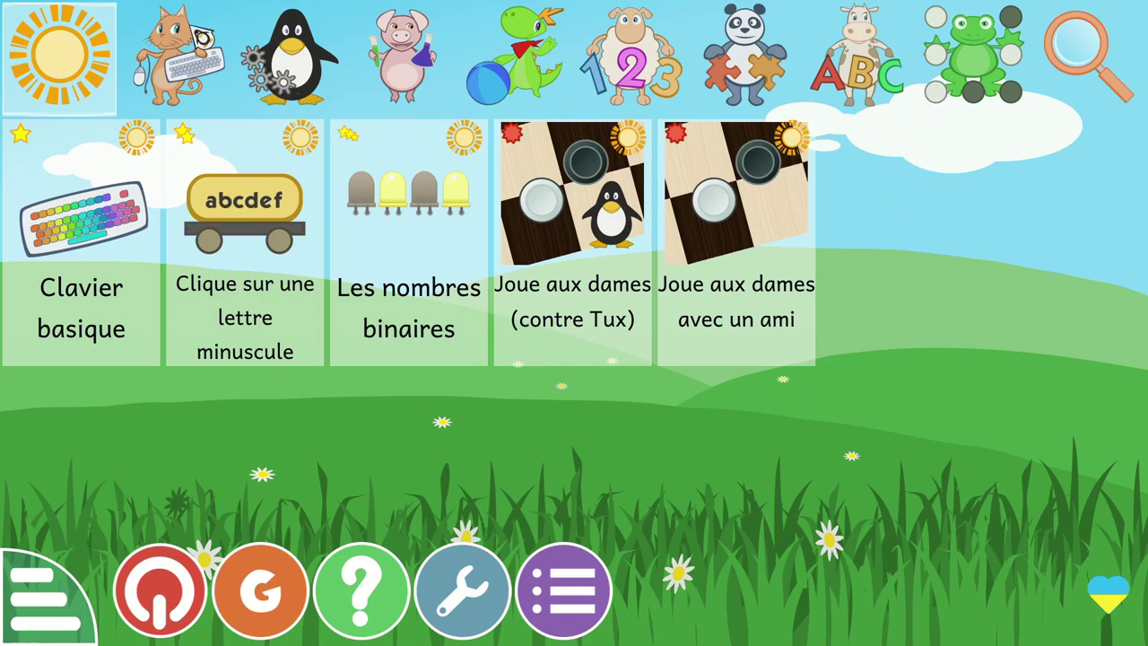
click(192, 65)
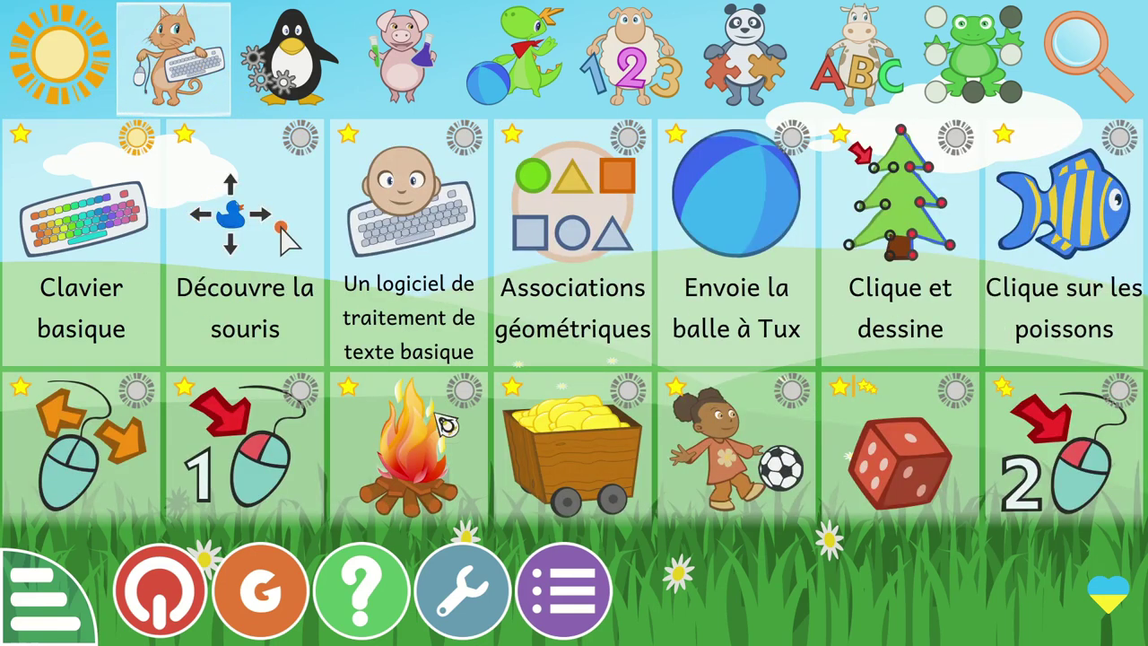
click(106, 287)
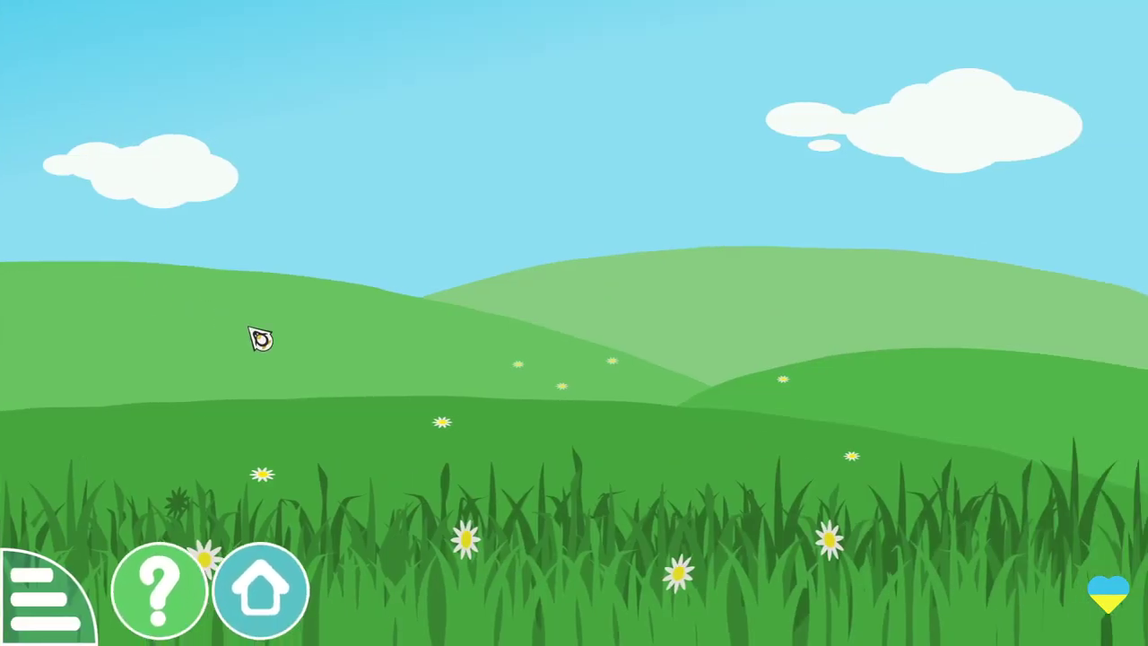
Enter the letters K, F, G, I, O, S and P in Clavier basique, and return to the activity list.
key(k)
key(f)
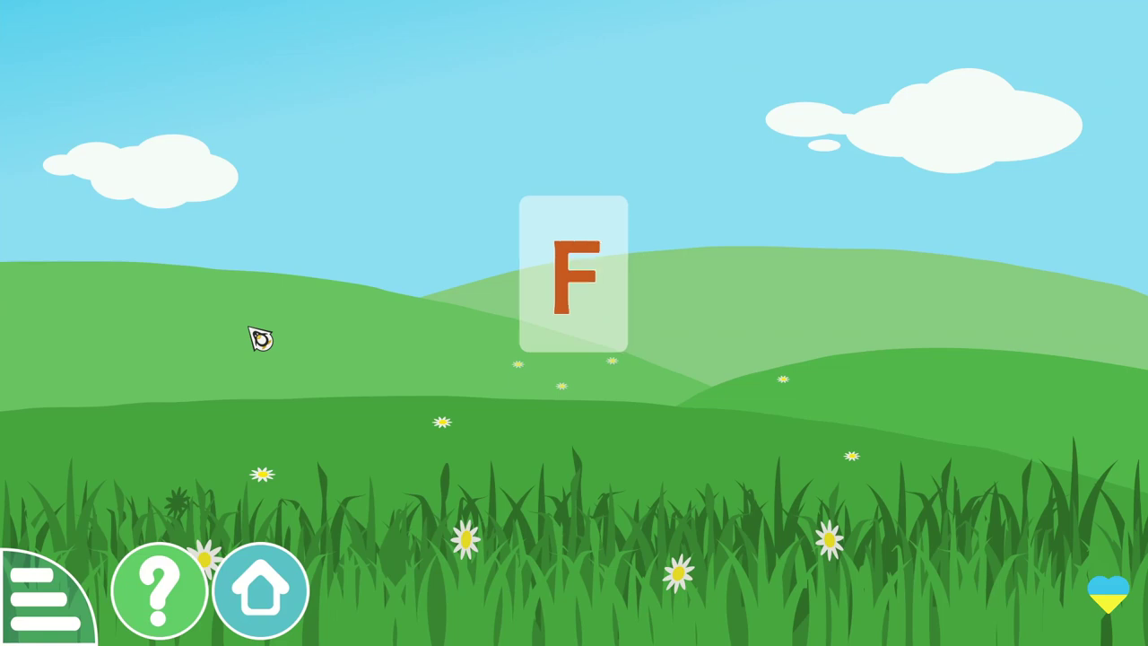
key(g)
key(i)
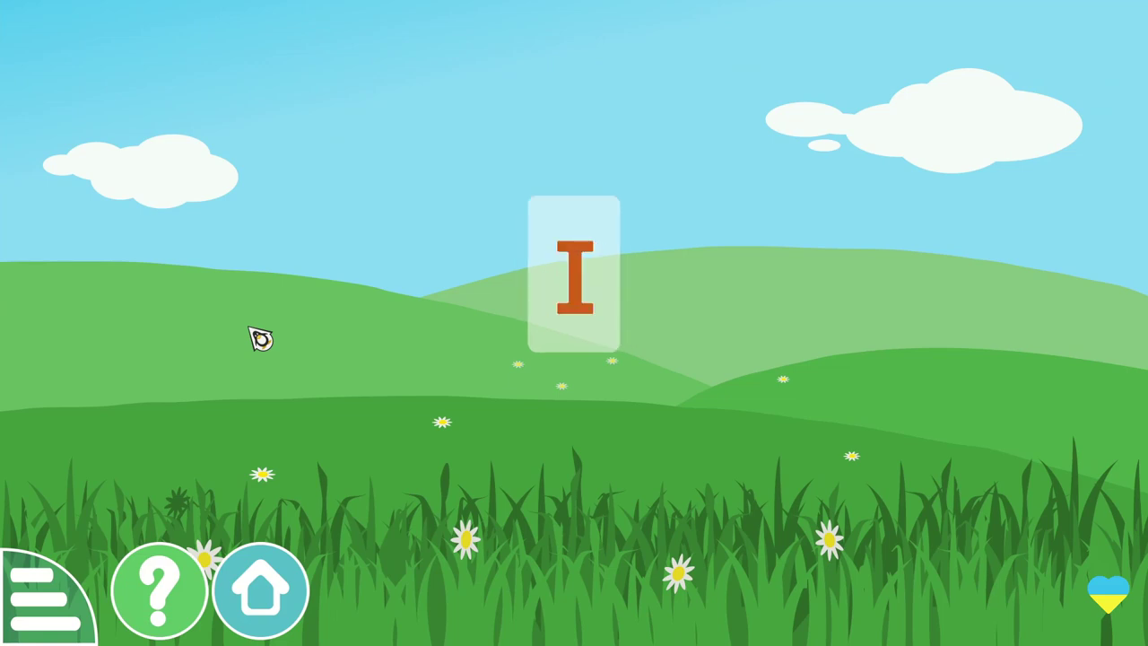
key(o)
key(s)
key(p)
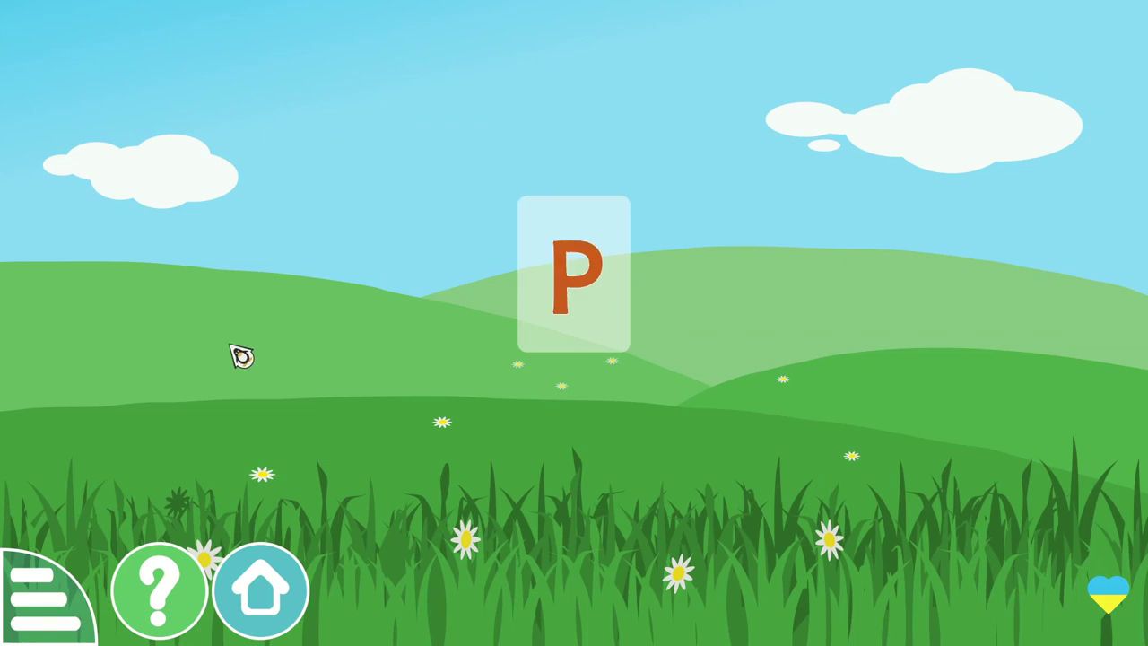
click(263, 592)
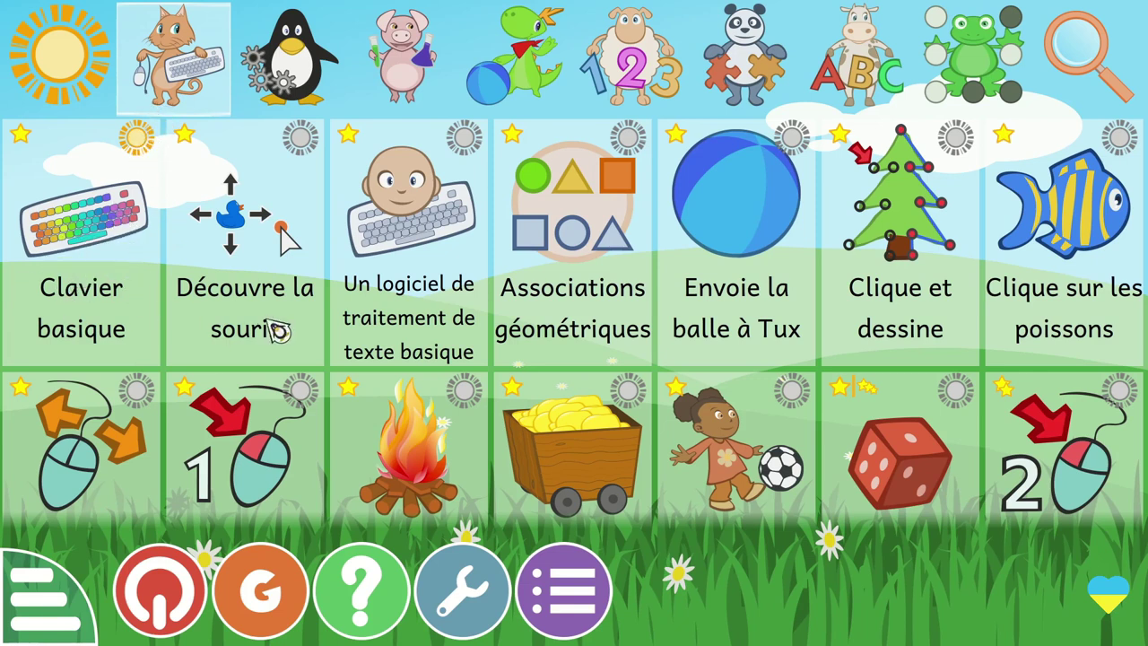
Browse the Logique, Beaux-arts and Musique activities in the penguin category.
click(291, 86)
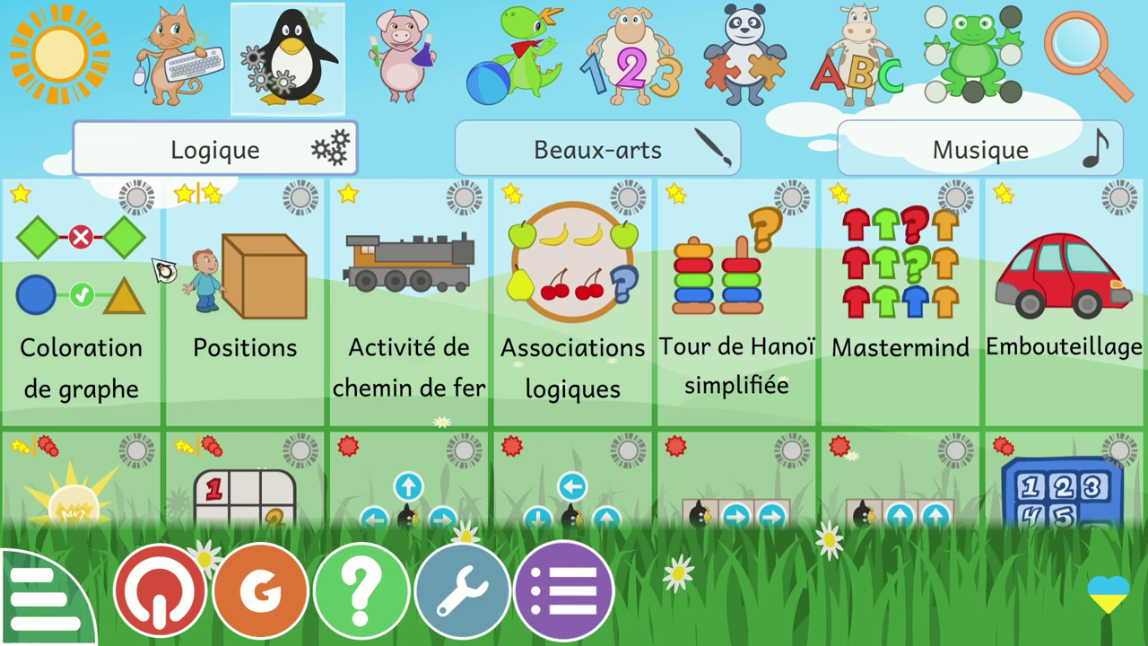
click(601, 163)
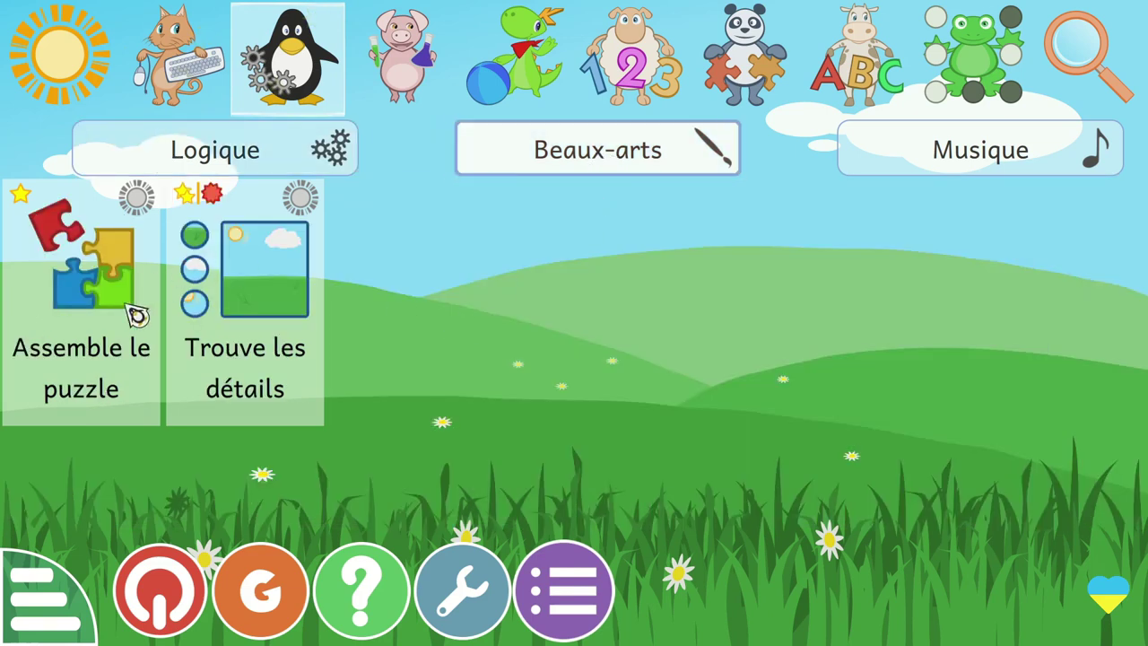
click(927, 159)
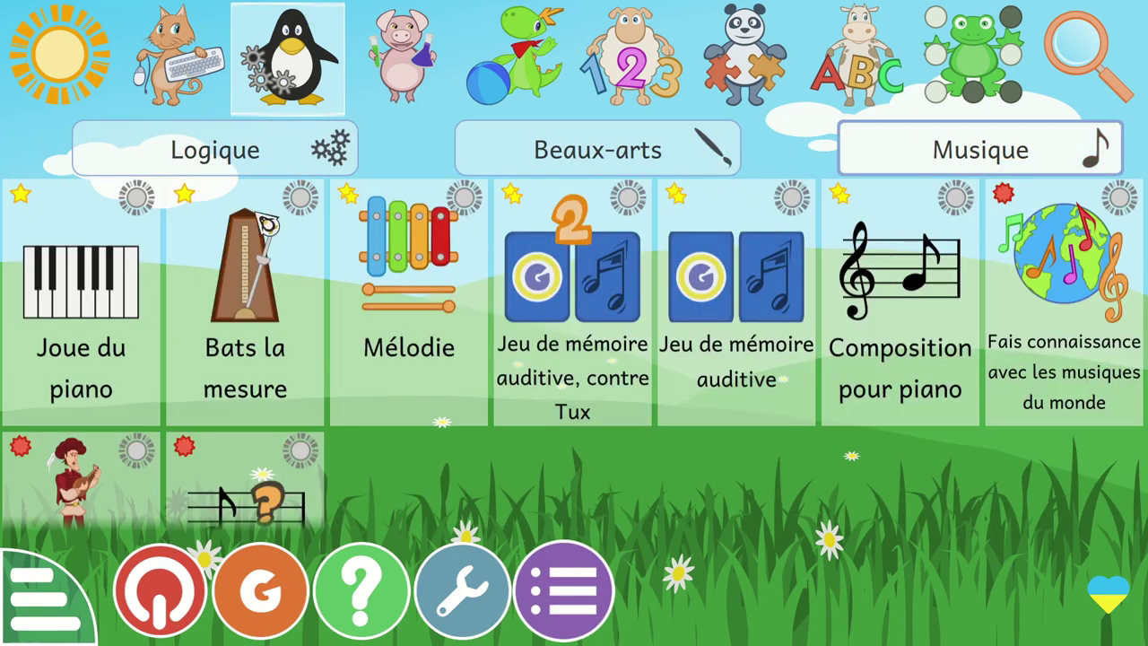
Start Joue du piano, play the notes Mi4, Do4, Mi4, and return to the activity list.
click(90, 331)
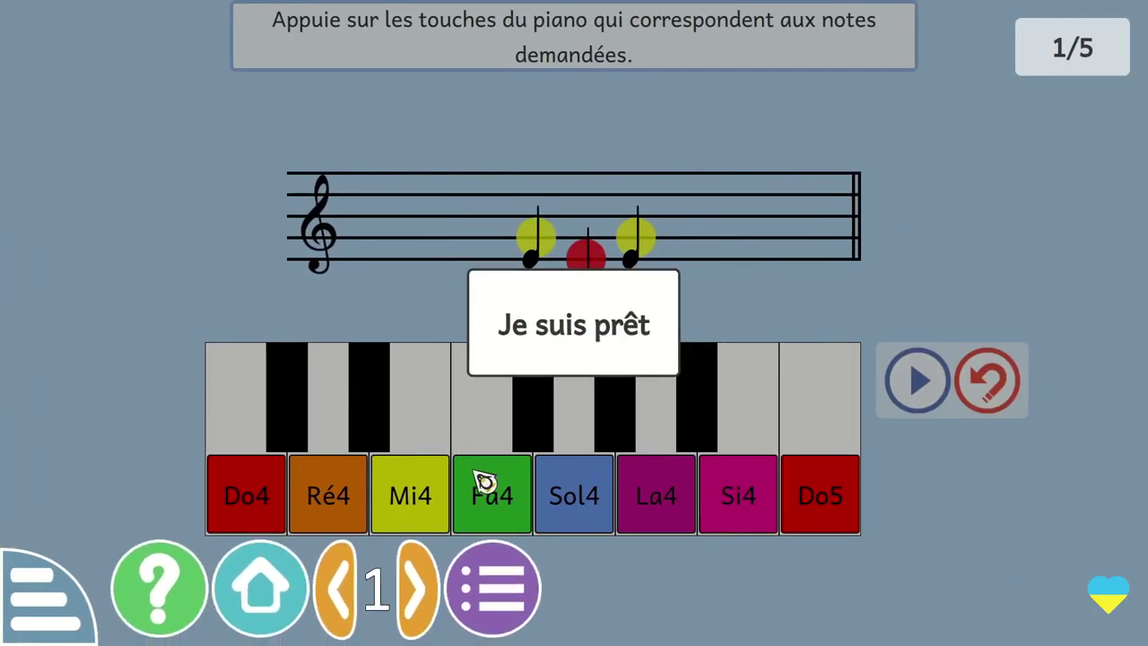
click(573, 349)
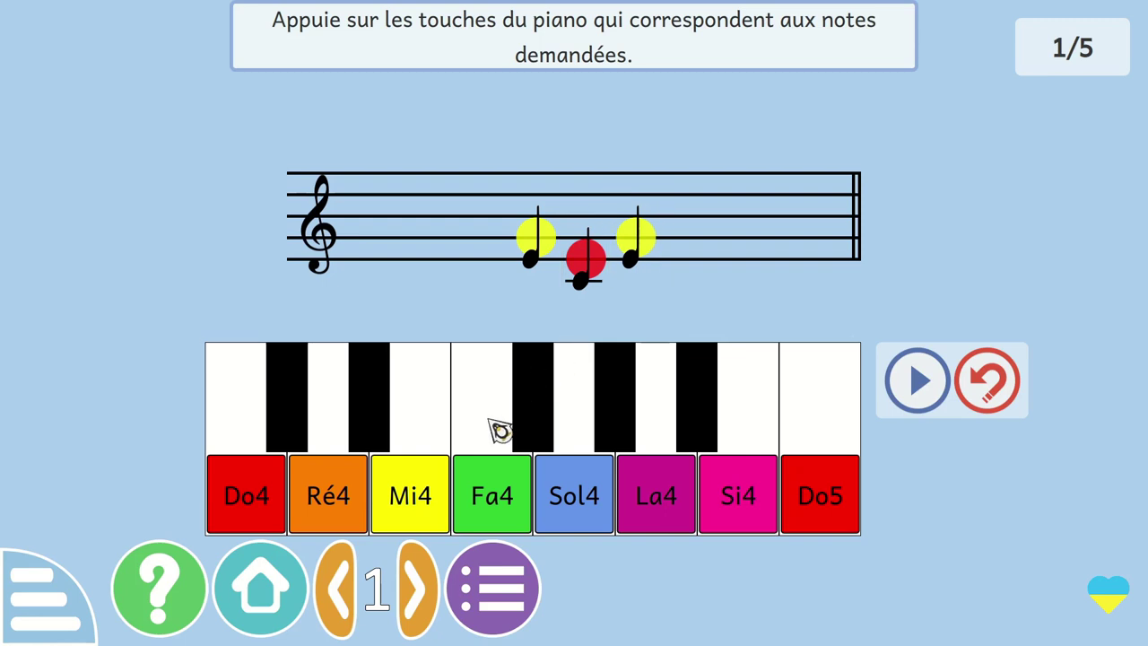
click(421, 498)
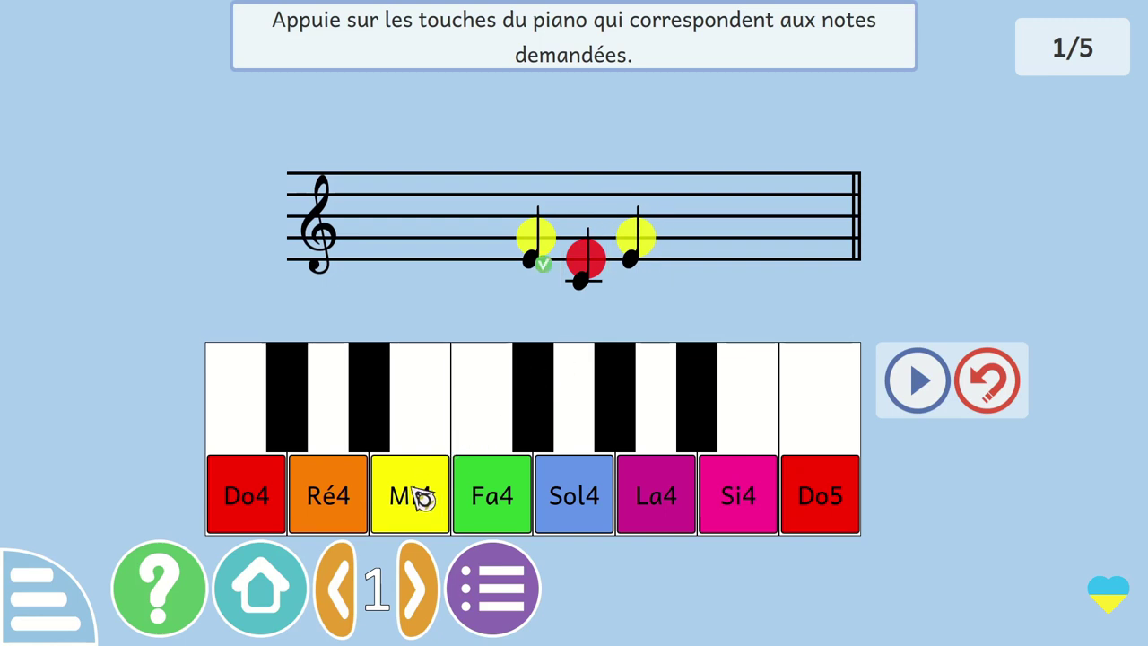
click(274, 497)
click(422, 521)
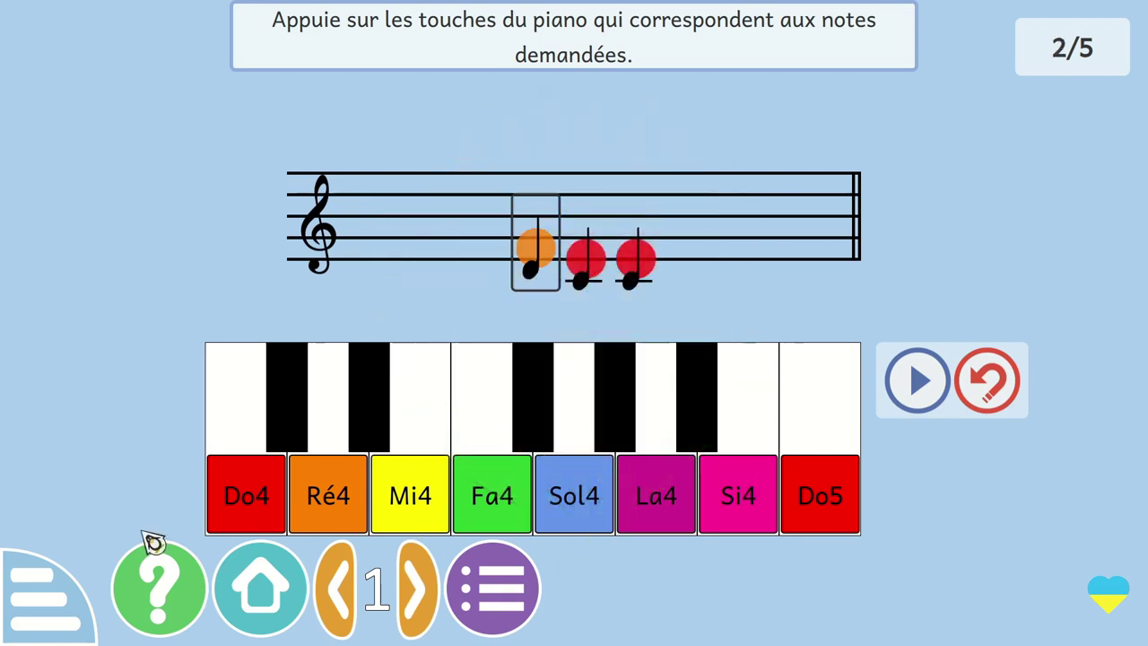
click(261, 588)
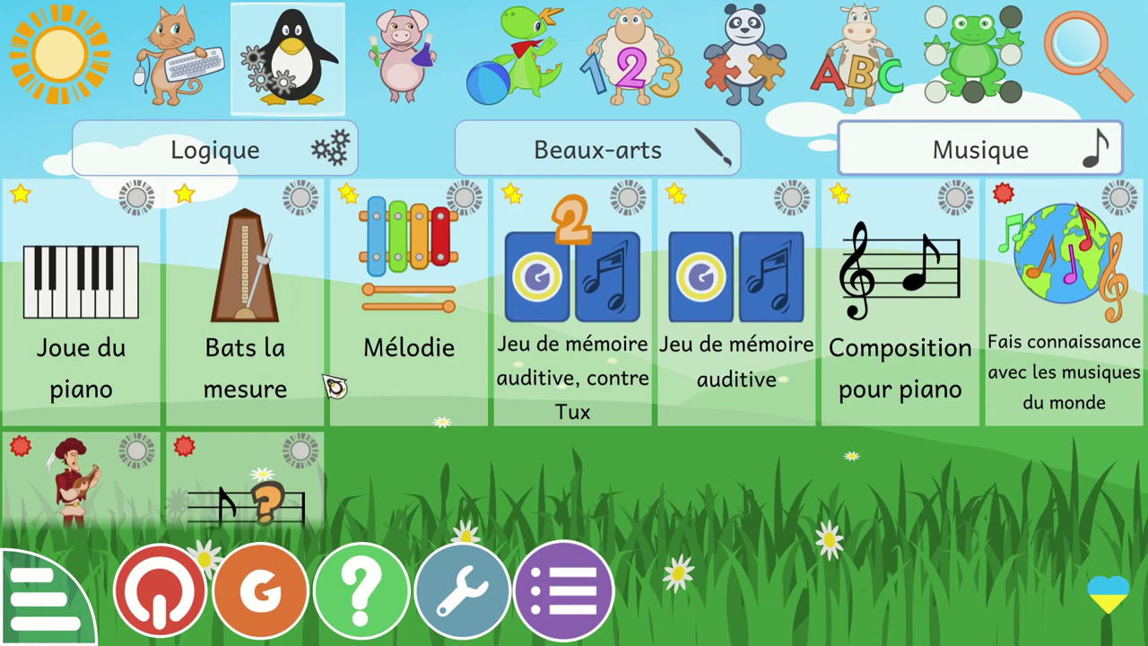
Mark Joue du piano as a favourite and display the favourite activities.
click(140, 201)
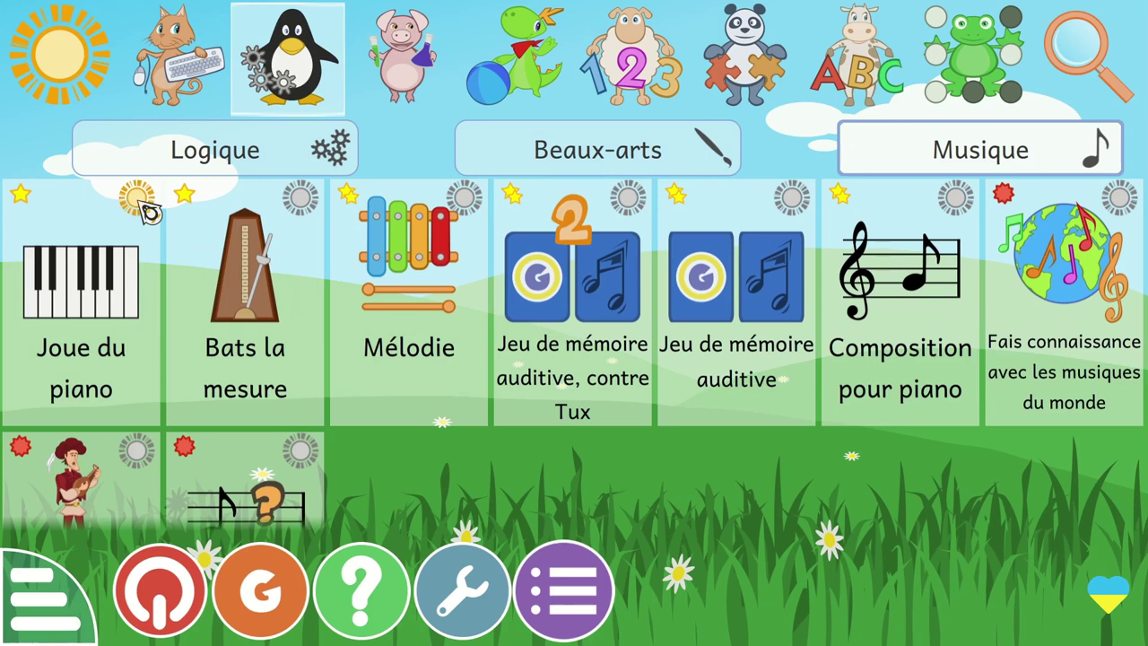
click(64, 61)
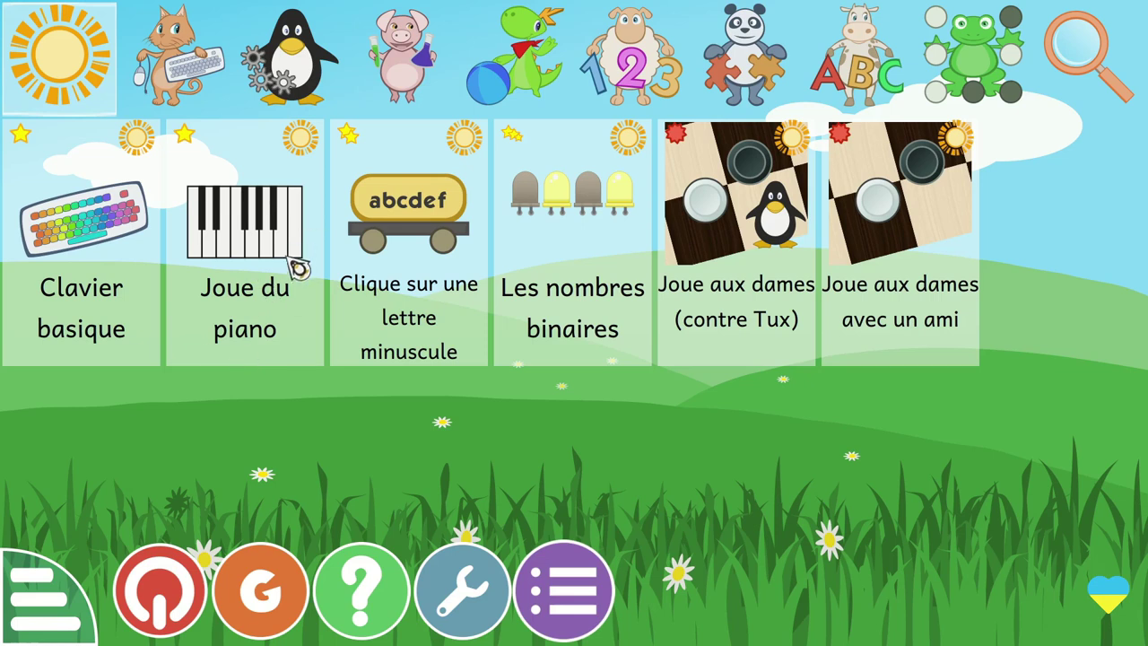
Browse the Expérimentation, Histoire and Géographie activities in the pig category.
click(408, 67)
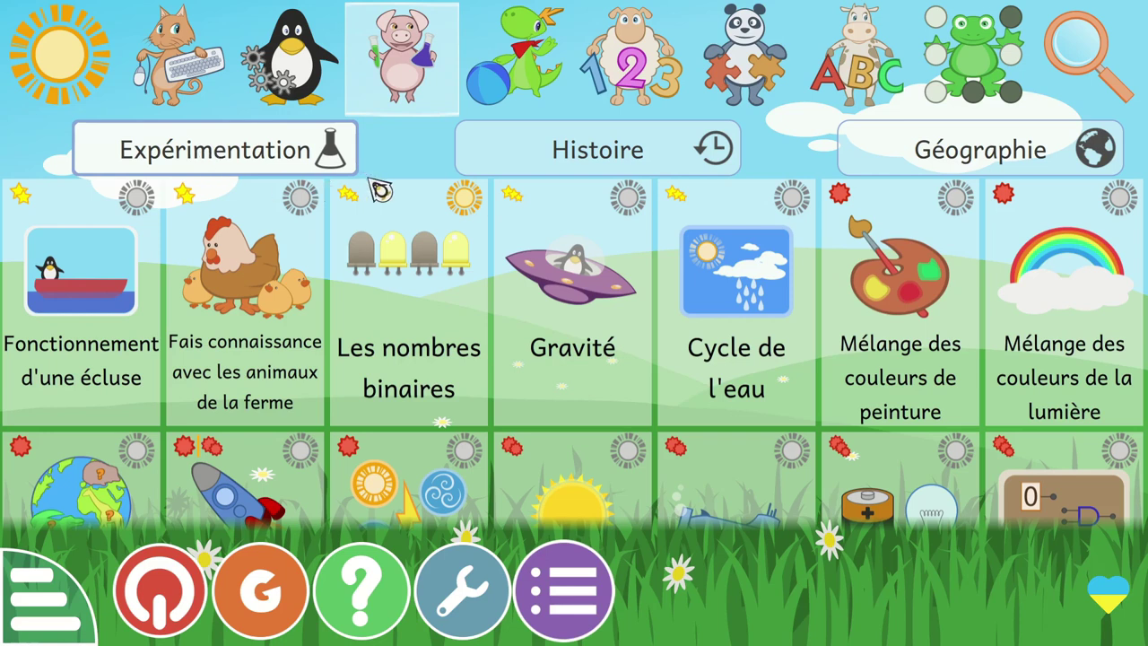
click(565, 159)
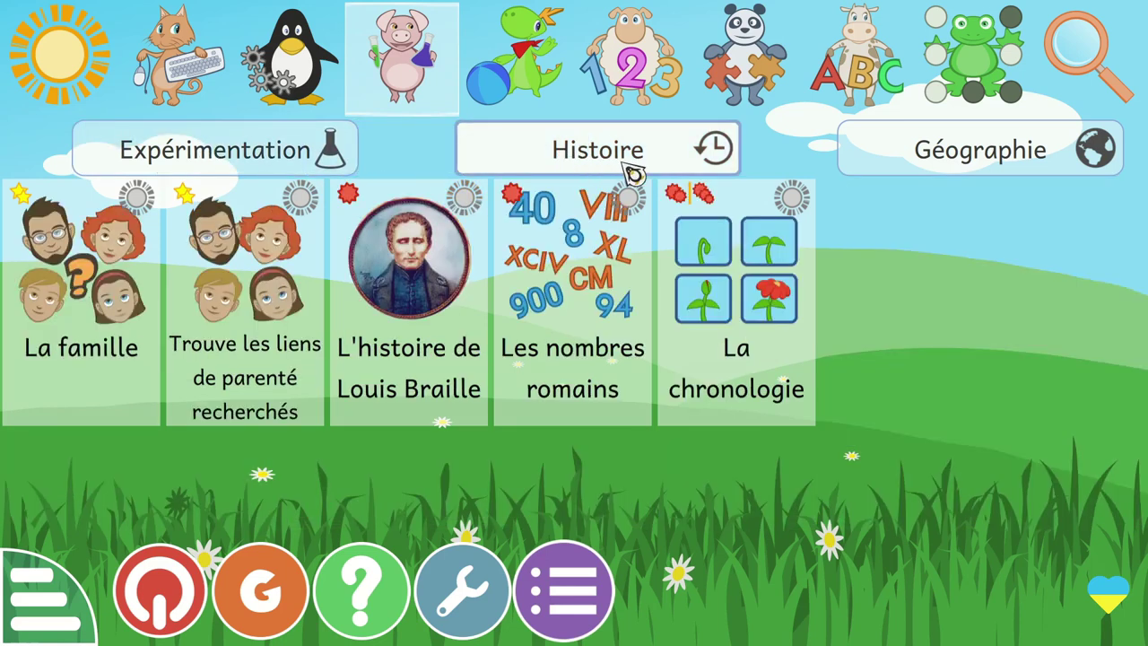
click(974, 159)
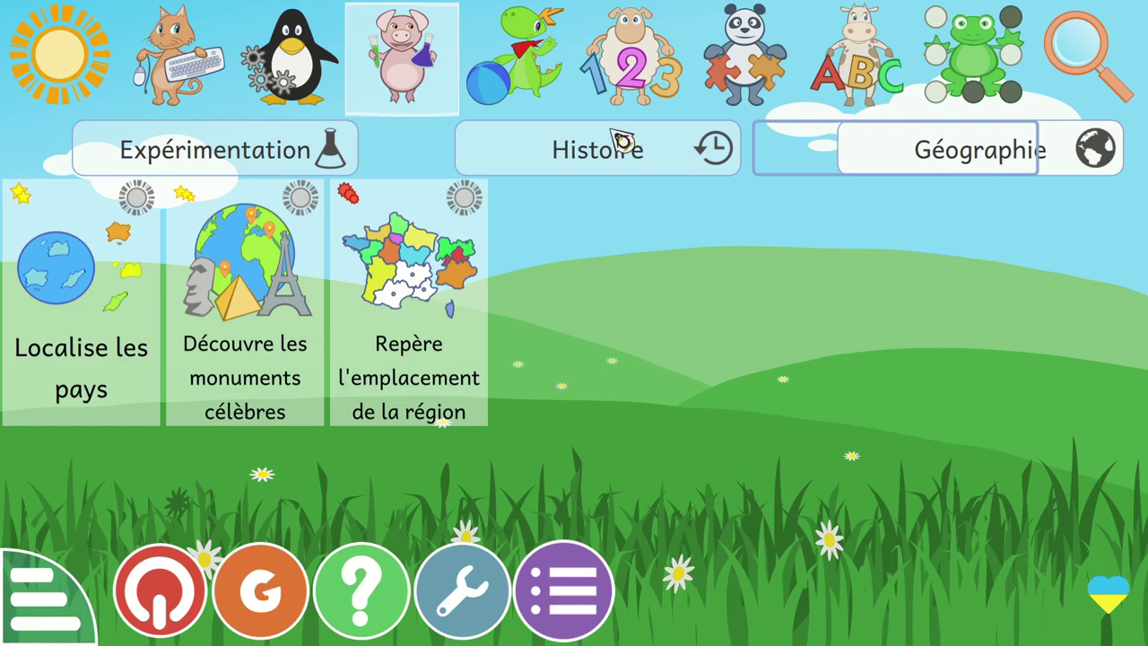
Browse the games in the dragon category and the Numération, Arithmétique and Mesures activities in the sheep category.
click(540, 83)
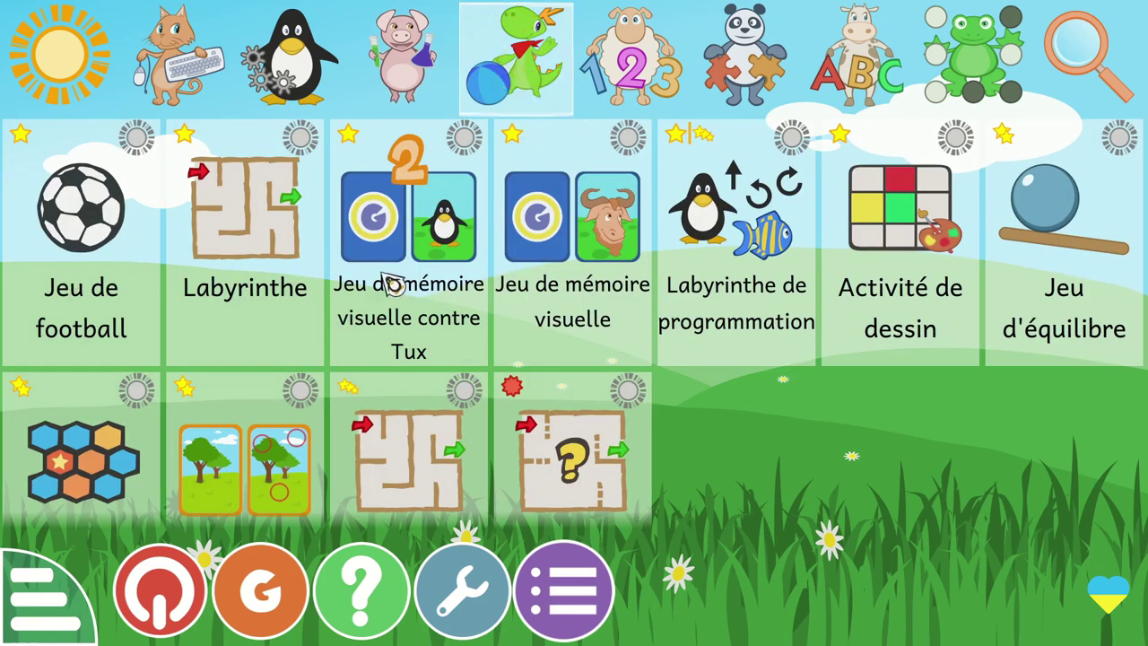
click(664, 83)
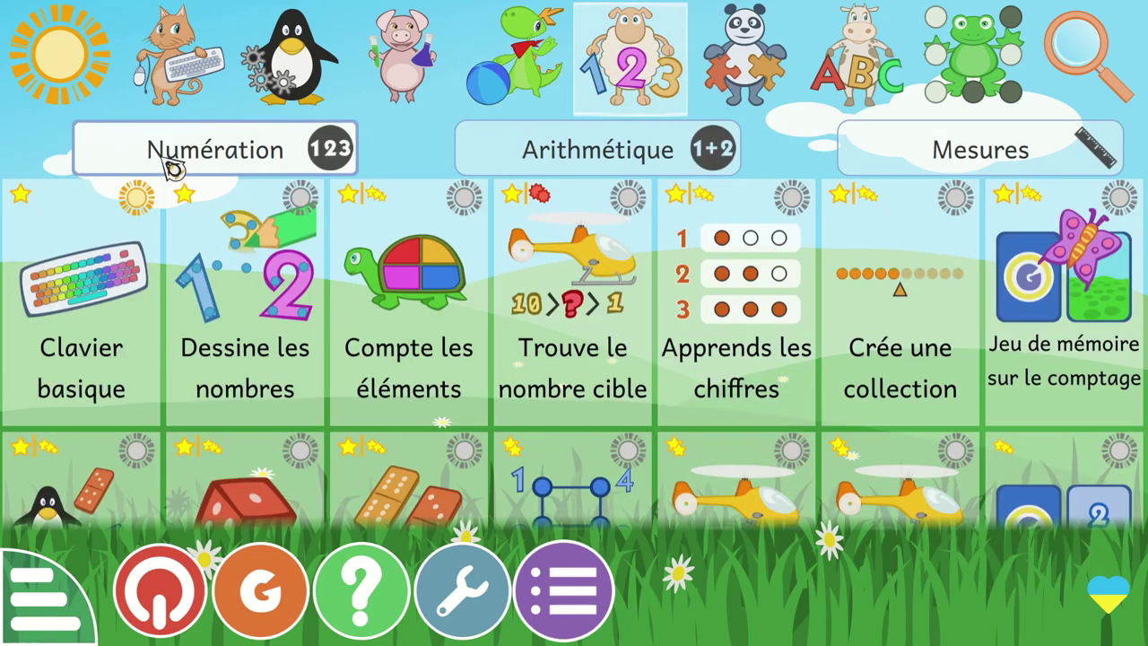
click(633, 148)
click(861, 148)
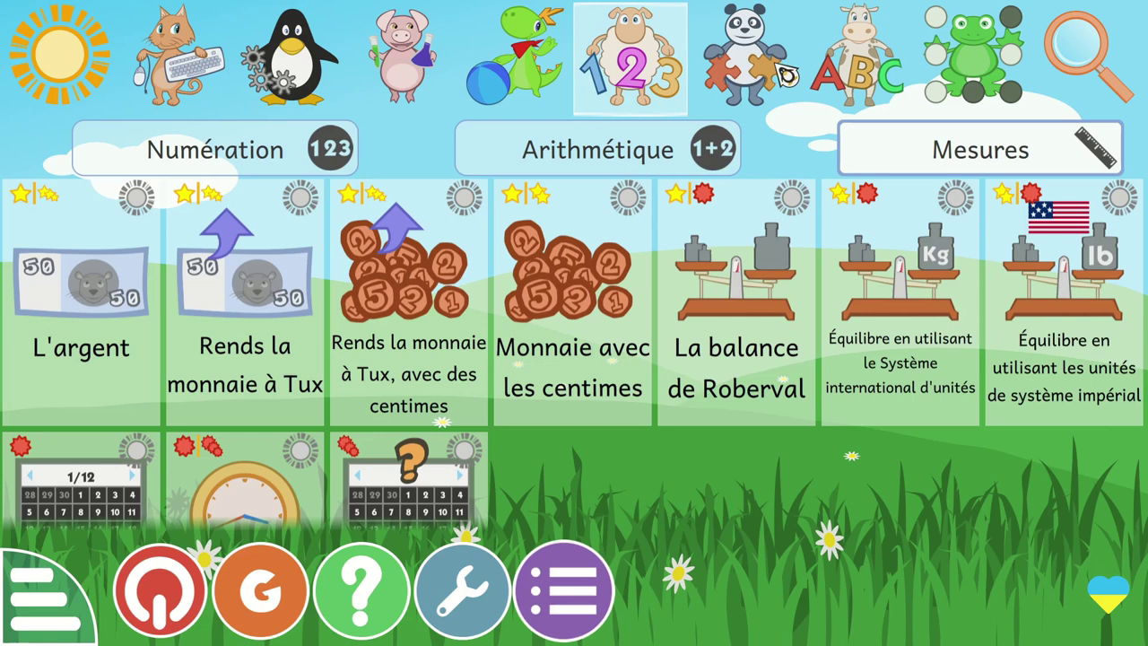
Display the panda category, preview the Assemble le puzzle activity, and return to the activity list.
click(776, 76)
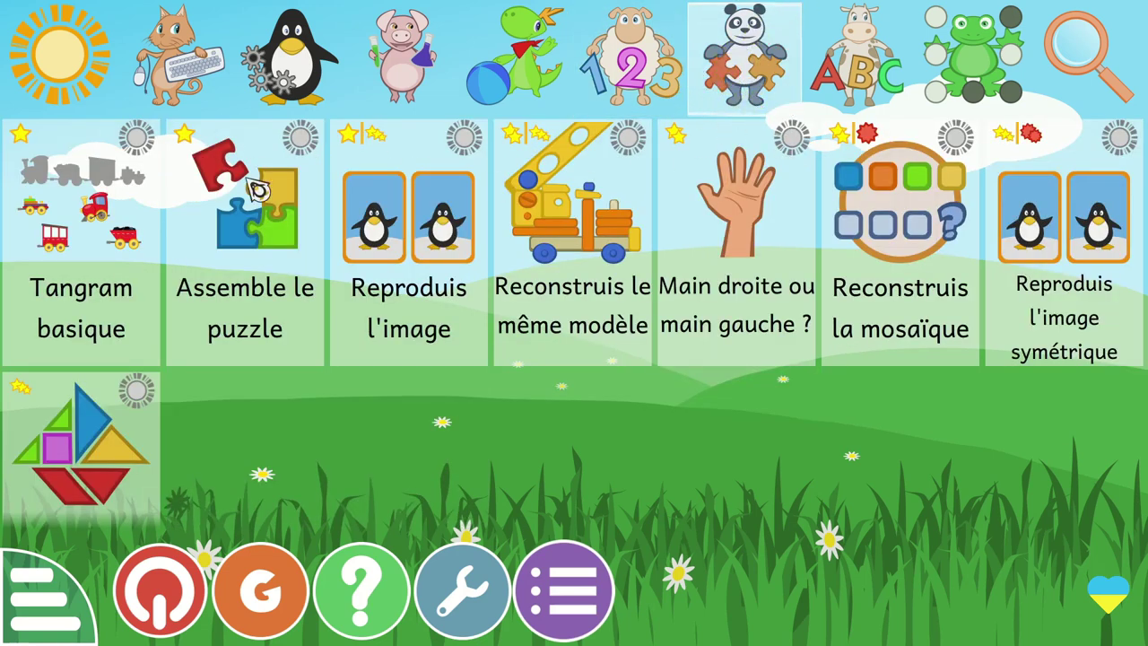
click(228, 244)
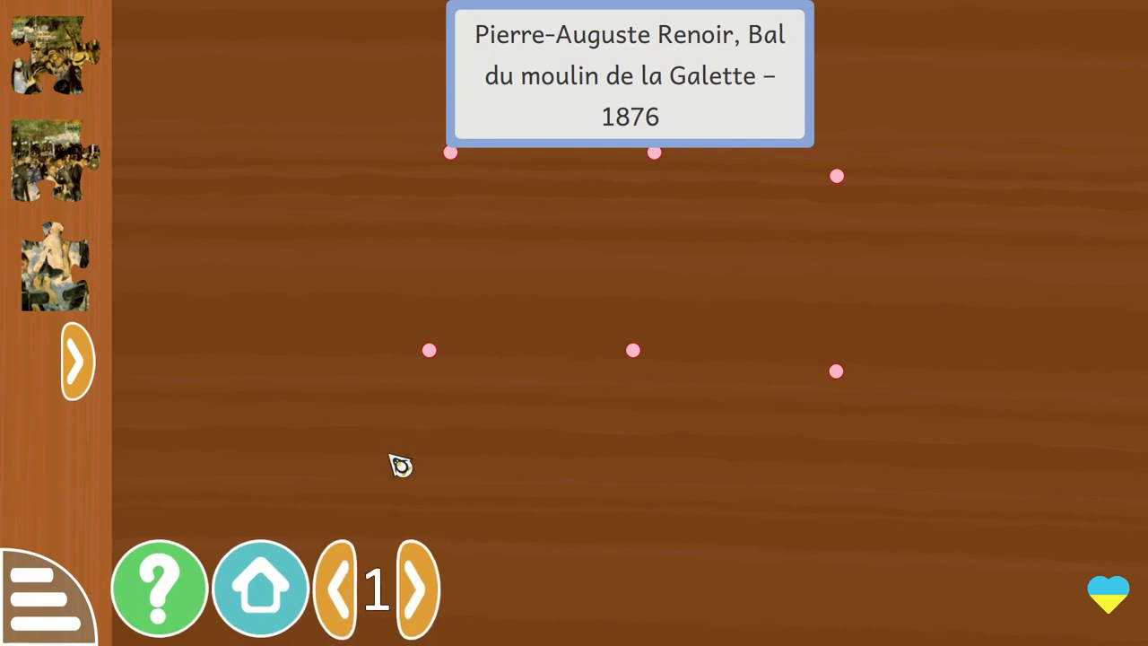
click(277, 584)
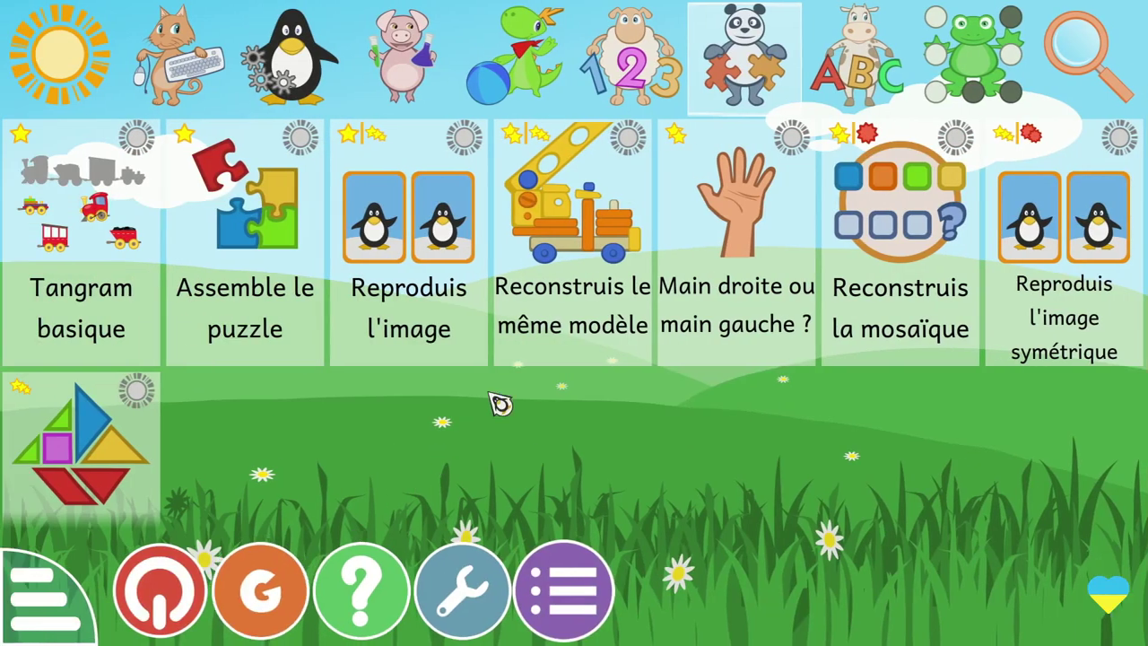
Browse the Lettres, Mots and Vocabulaire activities in the cow category.
click(867, 42)
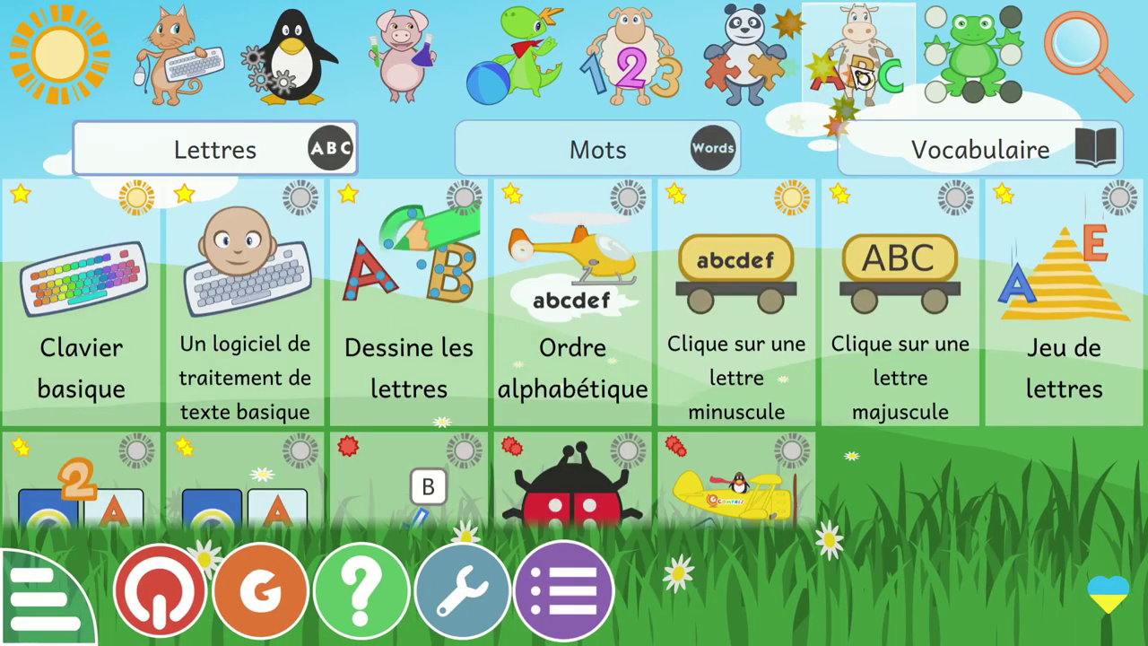
click(601, 161)
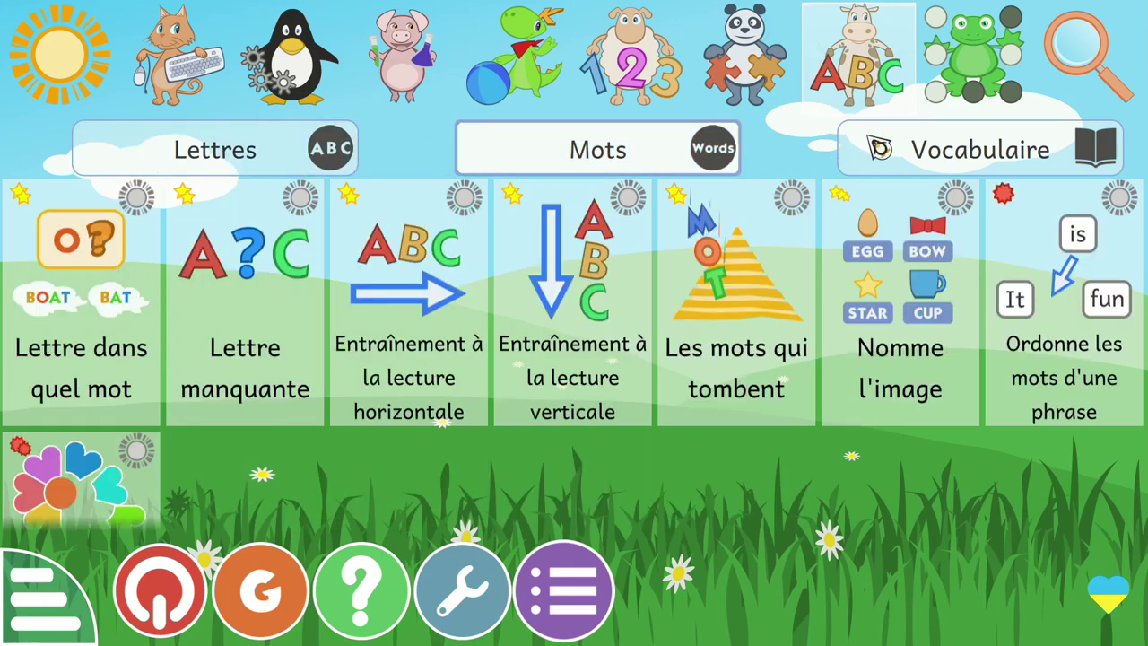
click(870, 146)
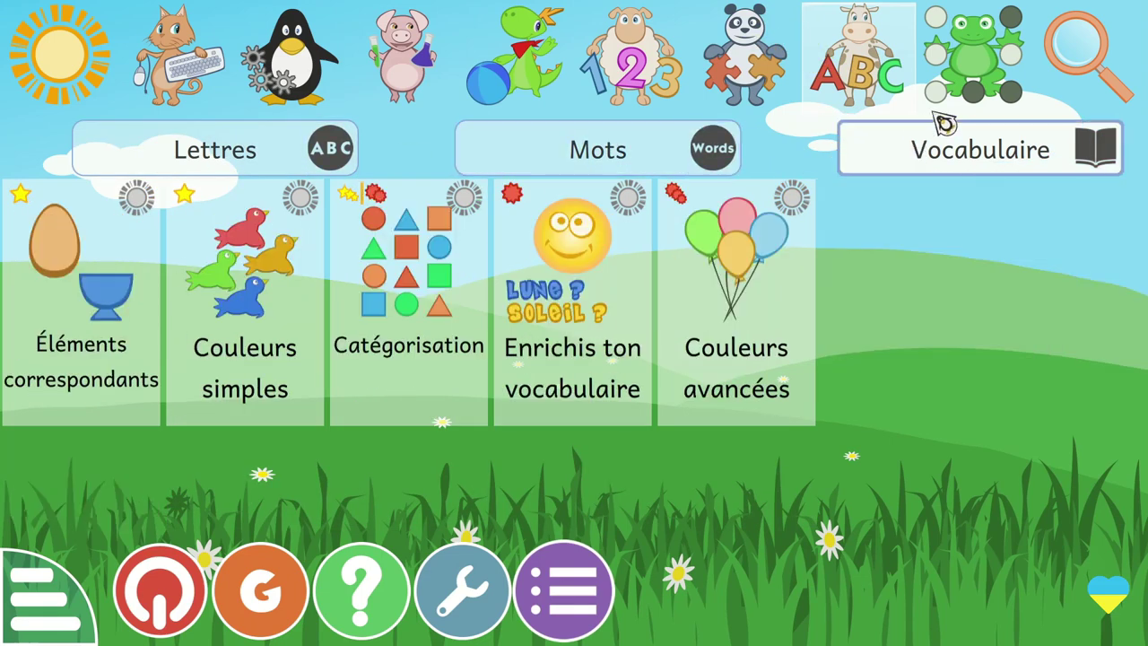
Display the frog category's strategy games, preview Joue aux dames avec un ami, and return to the activity list.
click(975, 70)
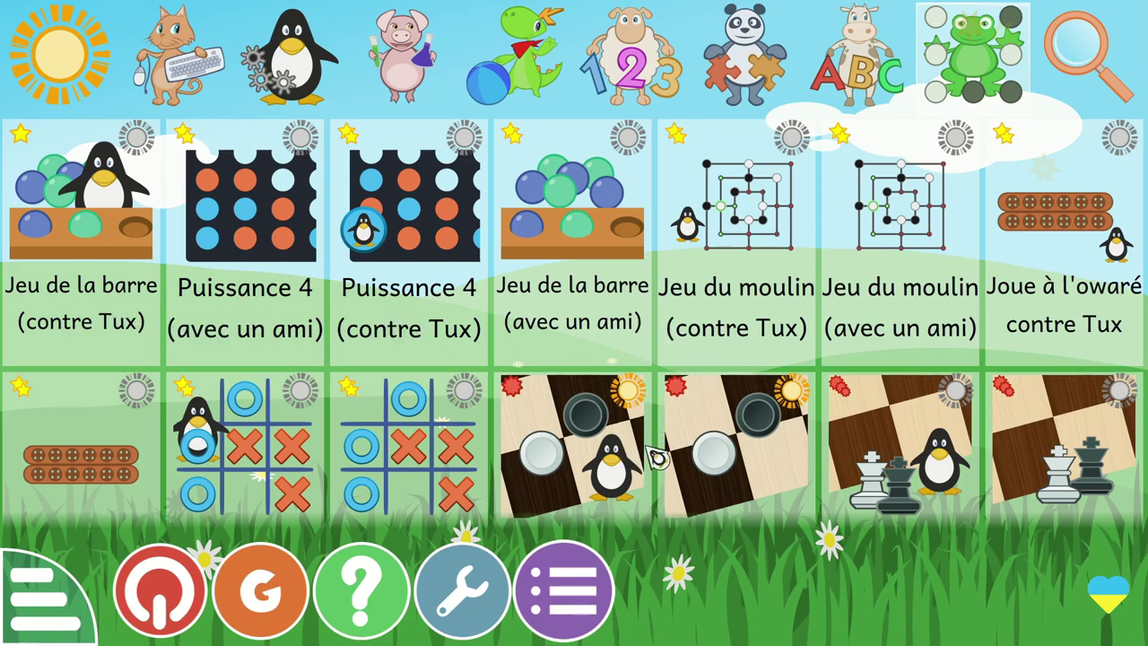
click(746, 459)
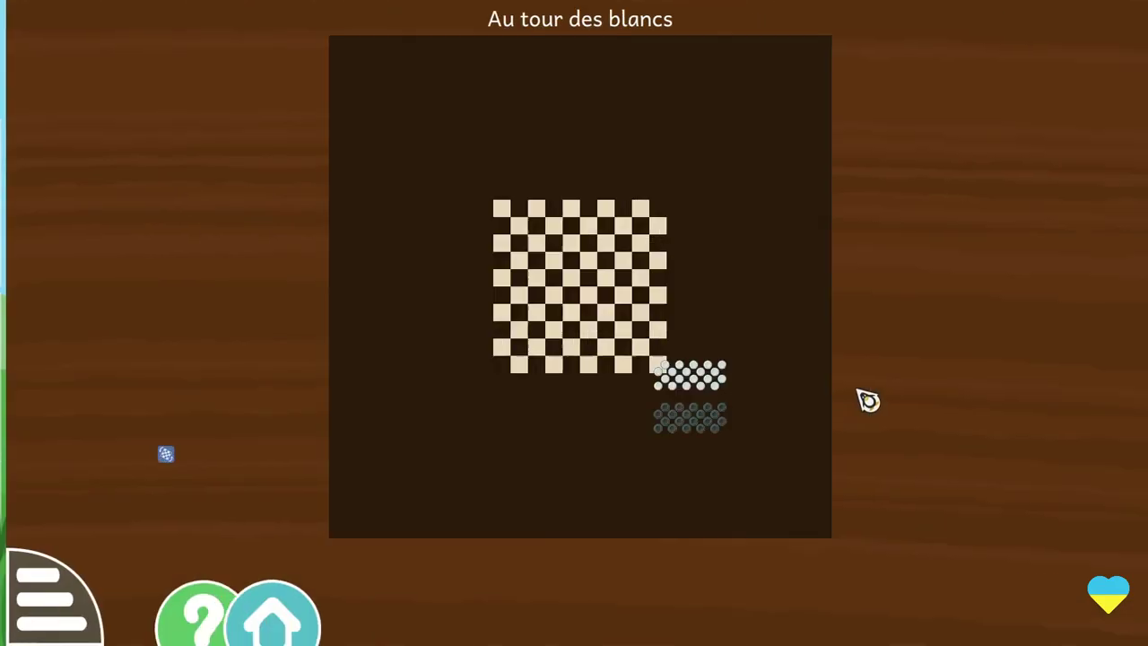
click(257, 579)
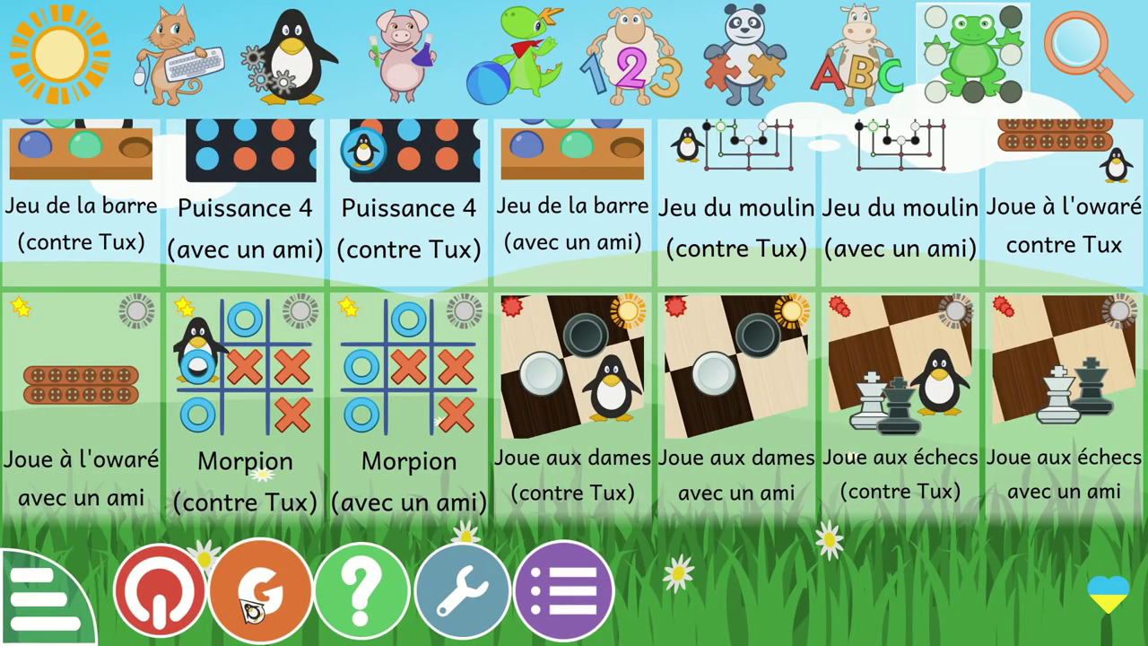
View the À propos de GCompris page, close it, and quit GCompris.
click(354, 602)
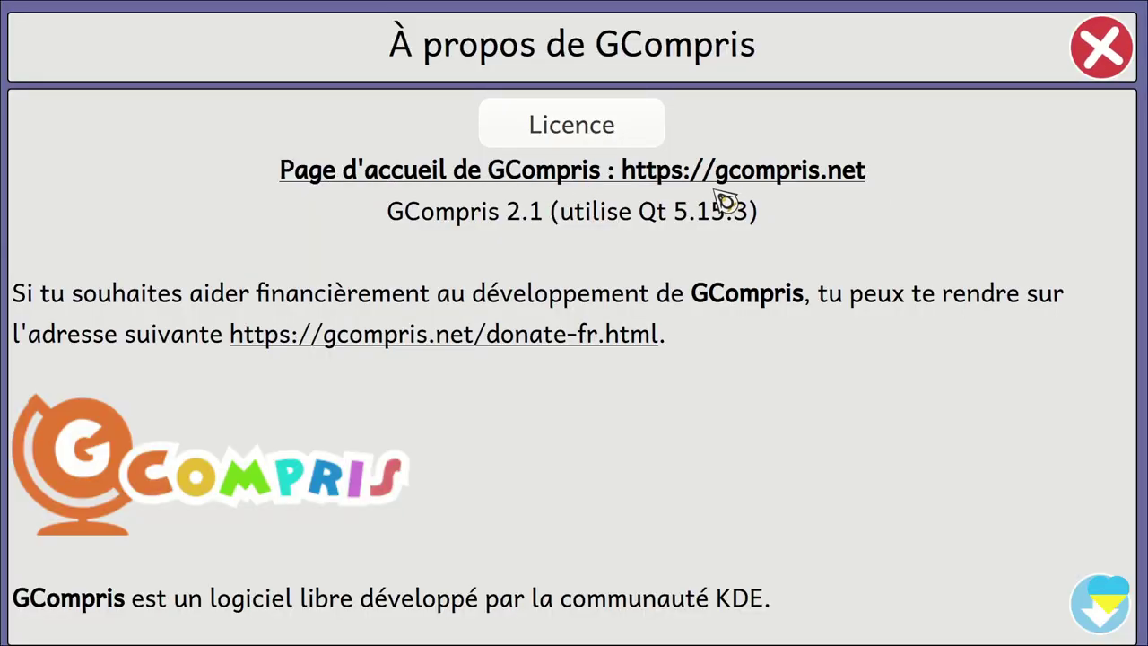
click(1110, 56)
click(170, 601)
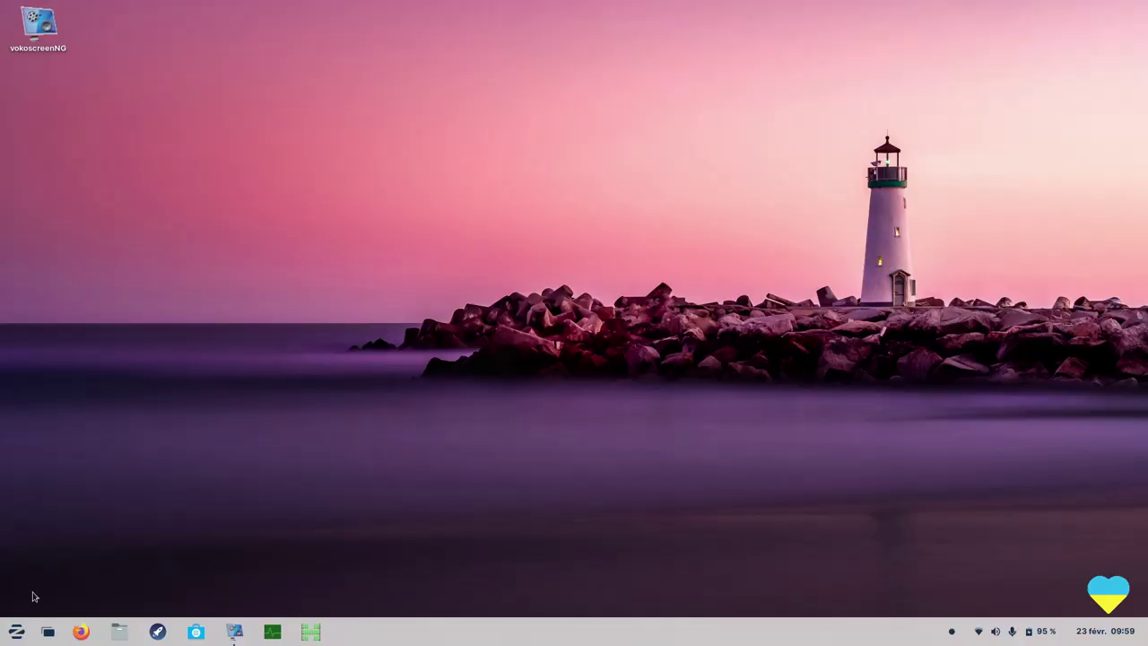
Launch GeoGebra from the Éducation applications.
click(16, 633)
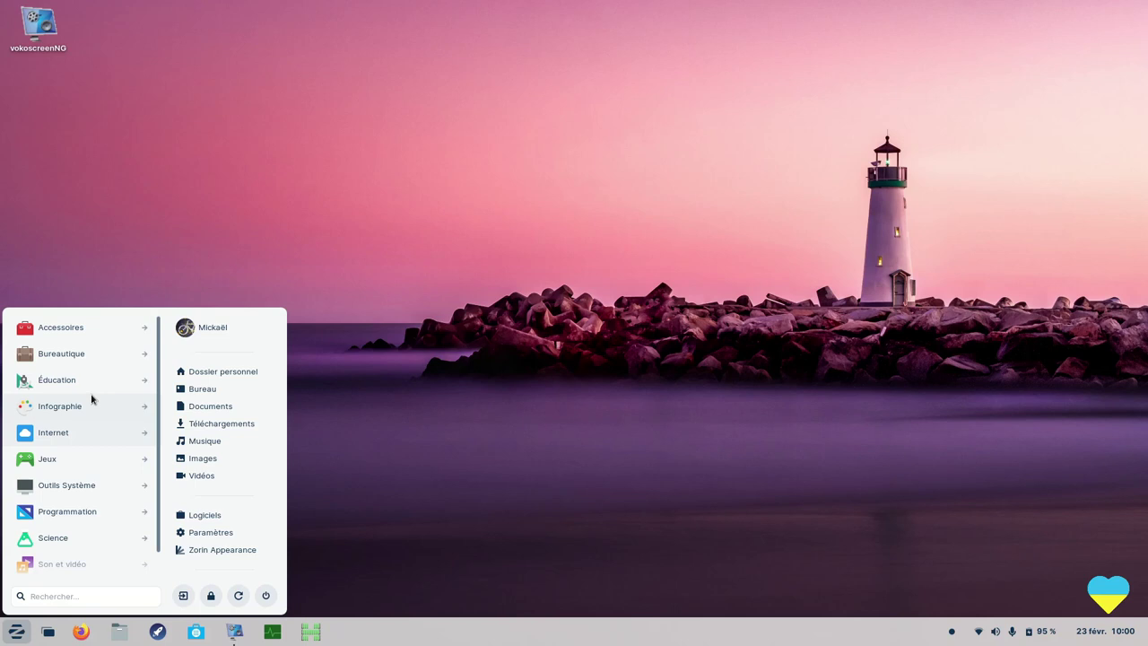
click(77, 381)
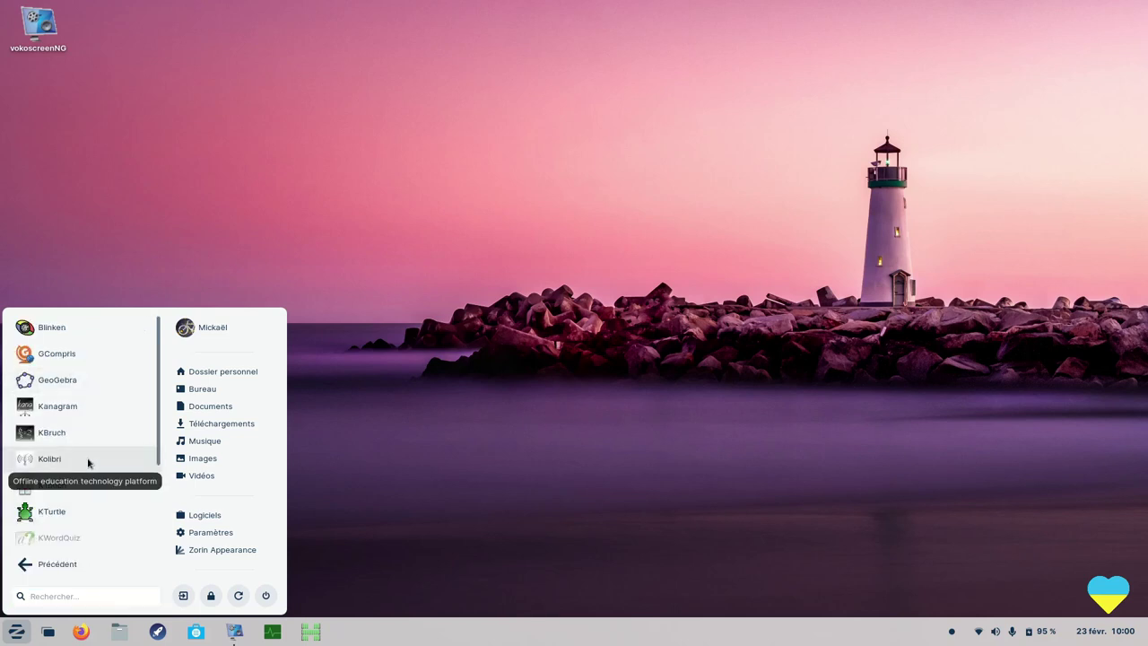
click(56, 383)
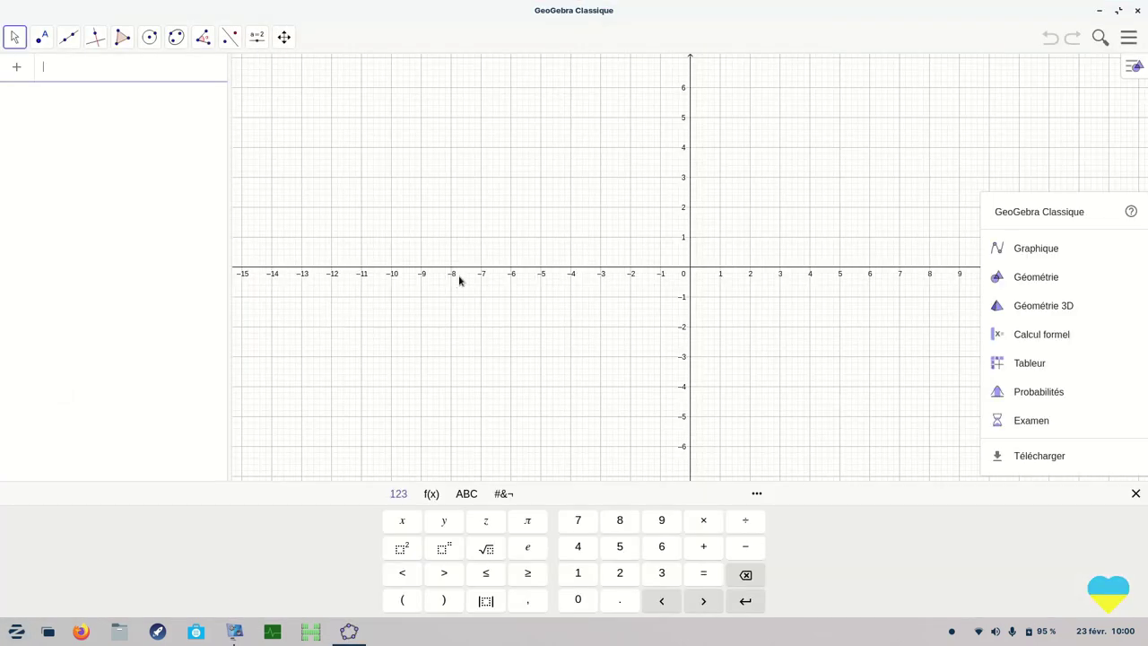
Draw a triangle with the Polygone tool, with vertices at about (-10.3, 3.5), (-4.1, -7.7) and (7.7, 1.7).
click(122, 41)
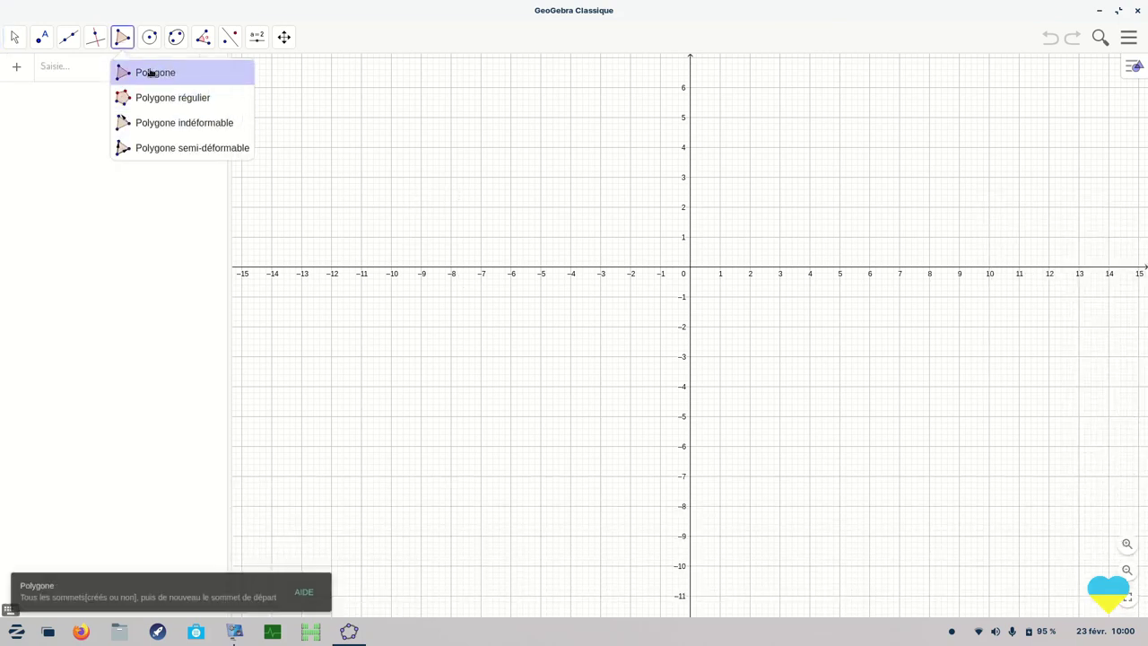
click(151, 72)
click(381, 163)
click(567, 495)
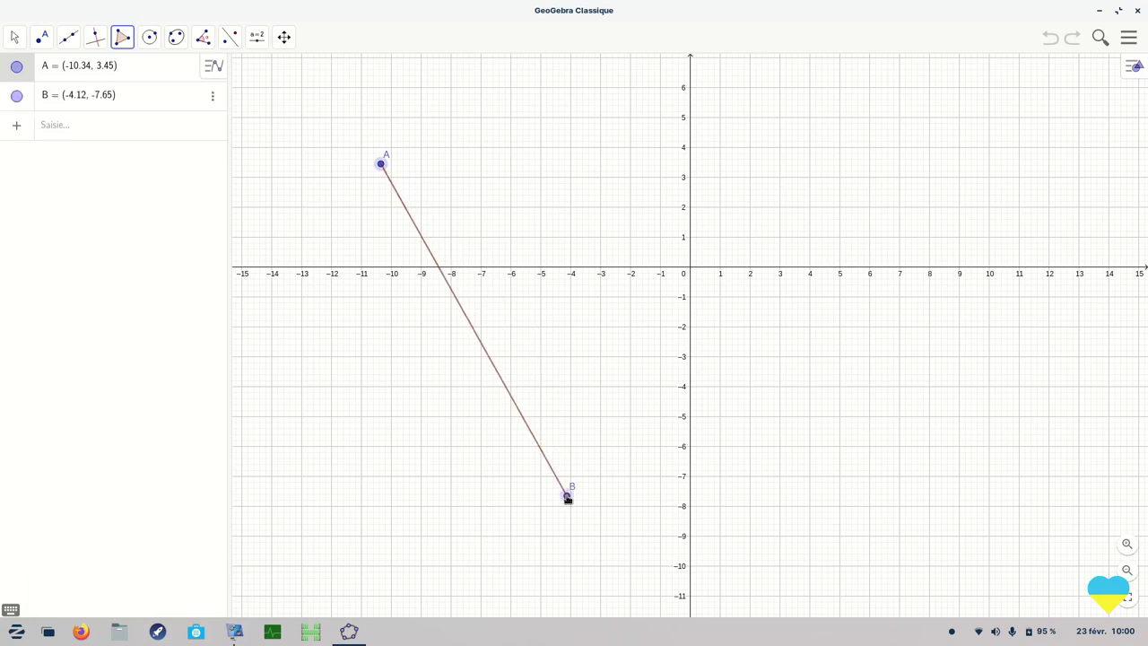
click(919, 216)
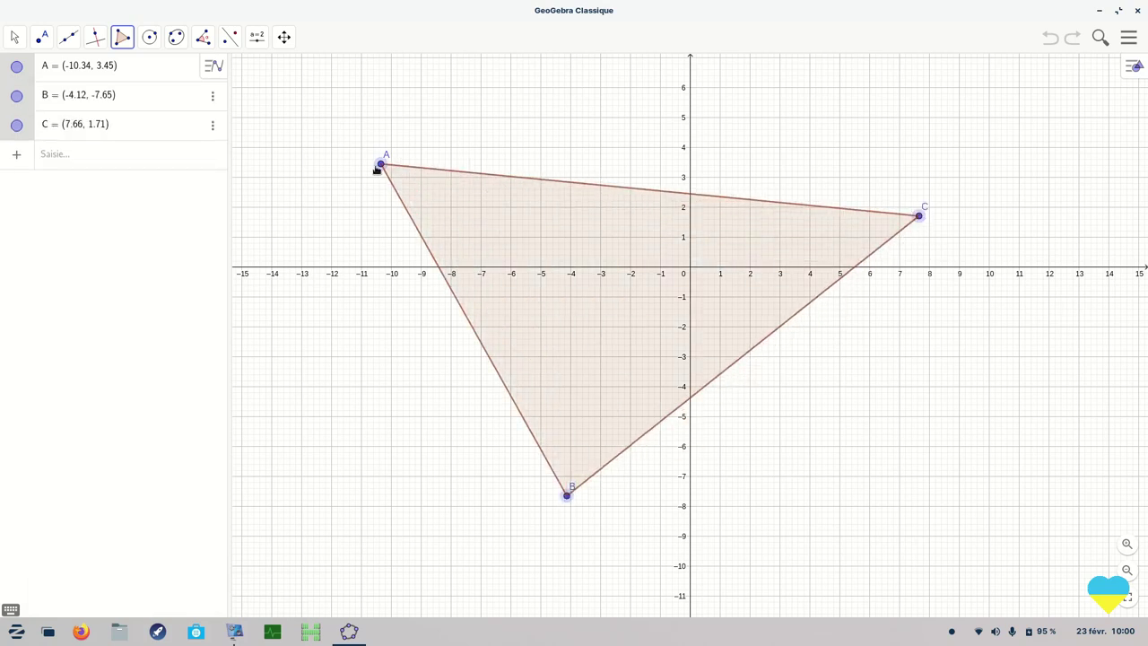
click(380, 165)
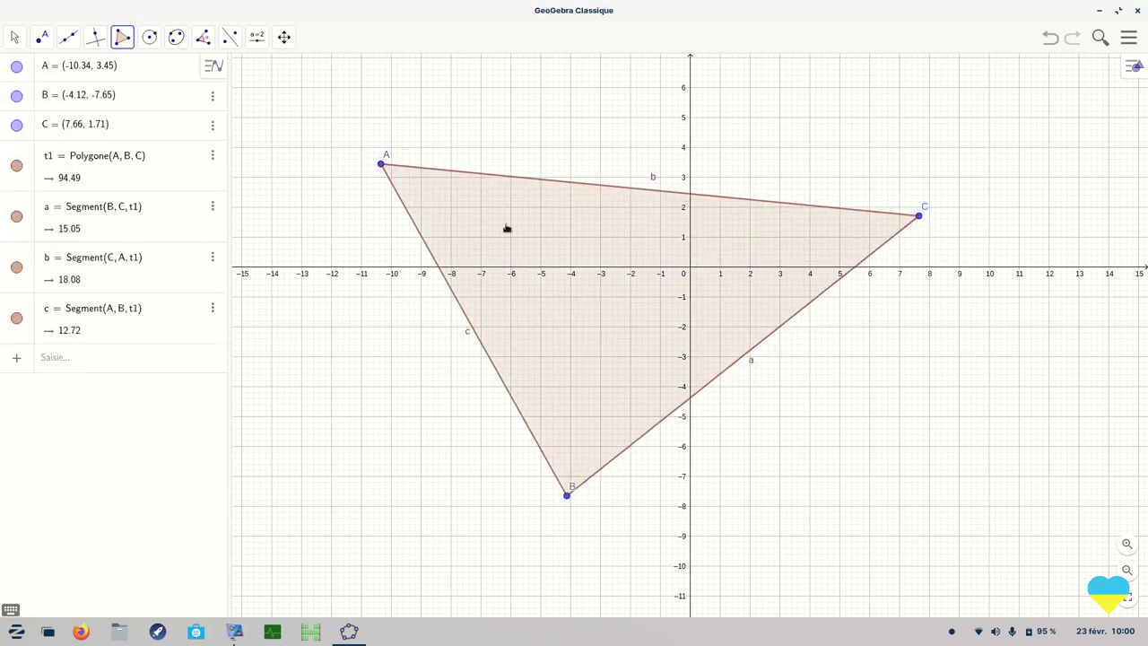
Close GeoGebra and launch Kanagram from the Éducation applications.
click(1138, 12)
click(590, 333)
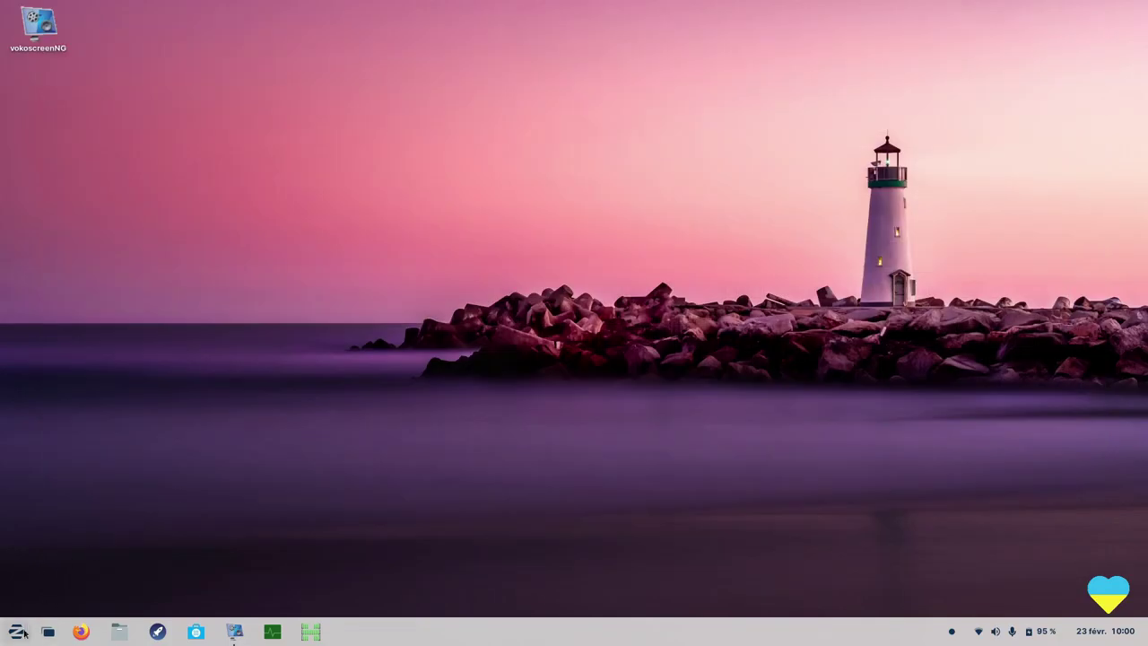
click(17, 631)
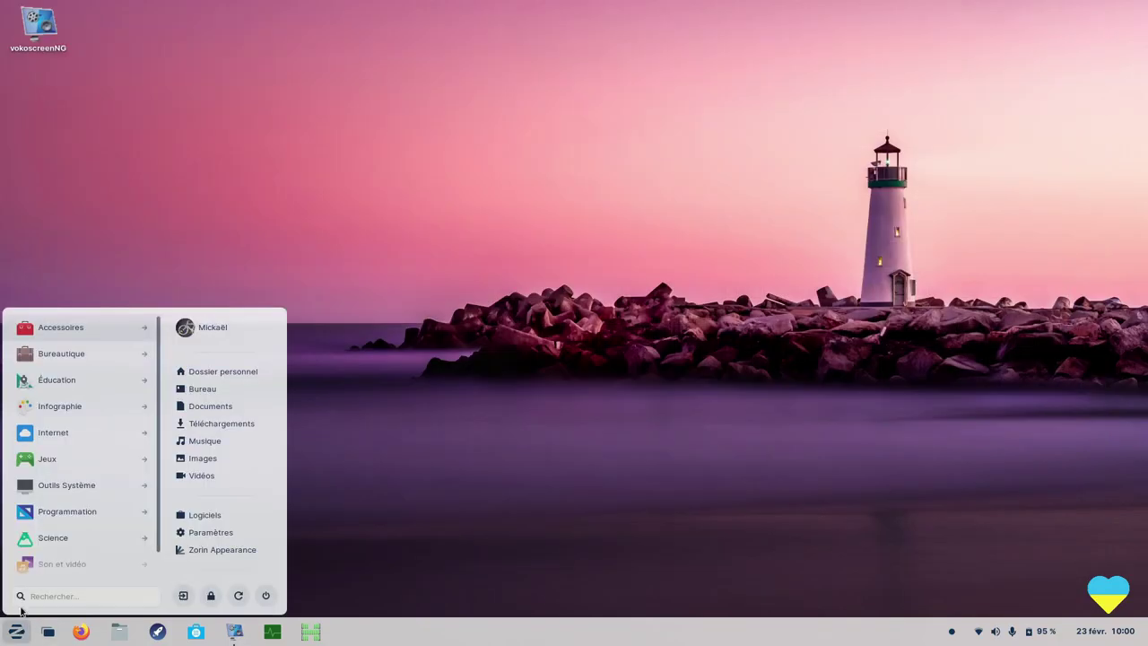
click(65, 379)
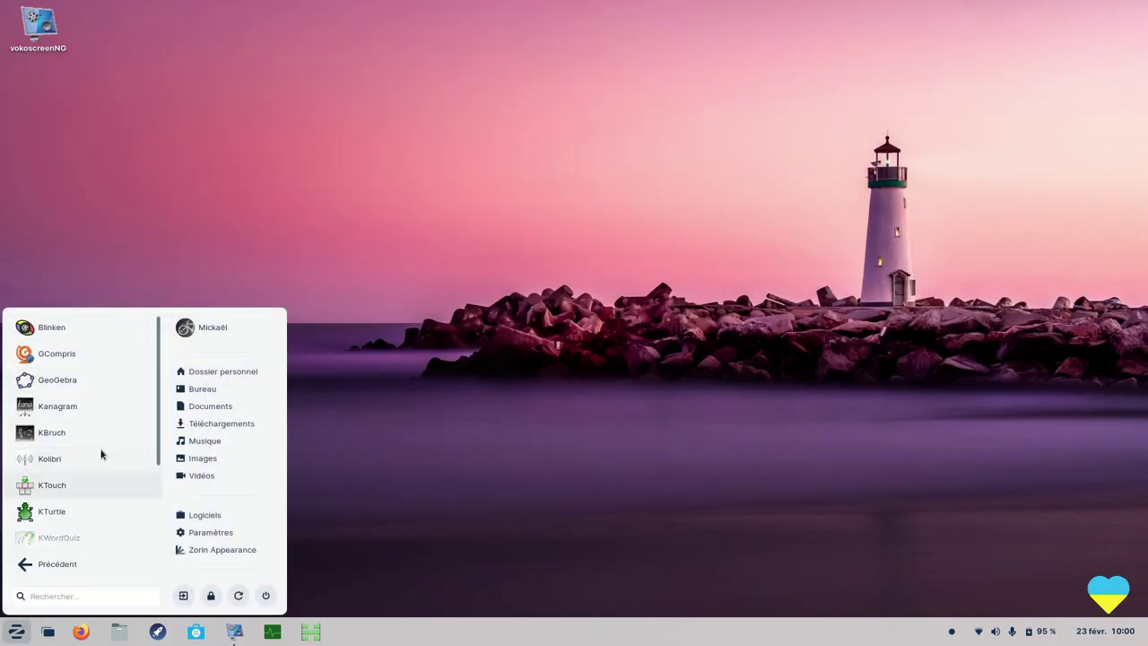
click(67, 407)
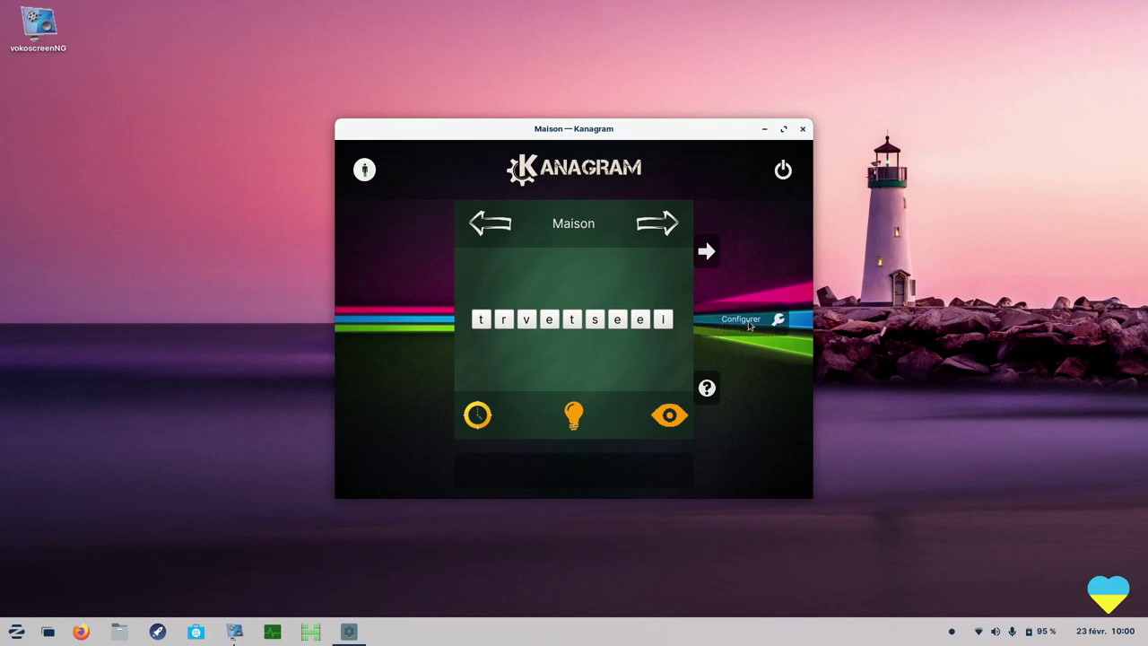
Review Kanagram's general settings, accept them, and switch the word category to Animaux.
click(750, 325)
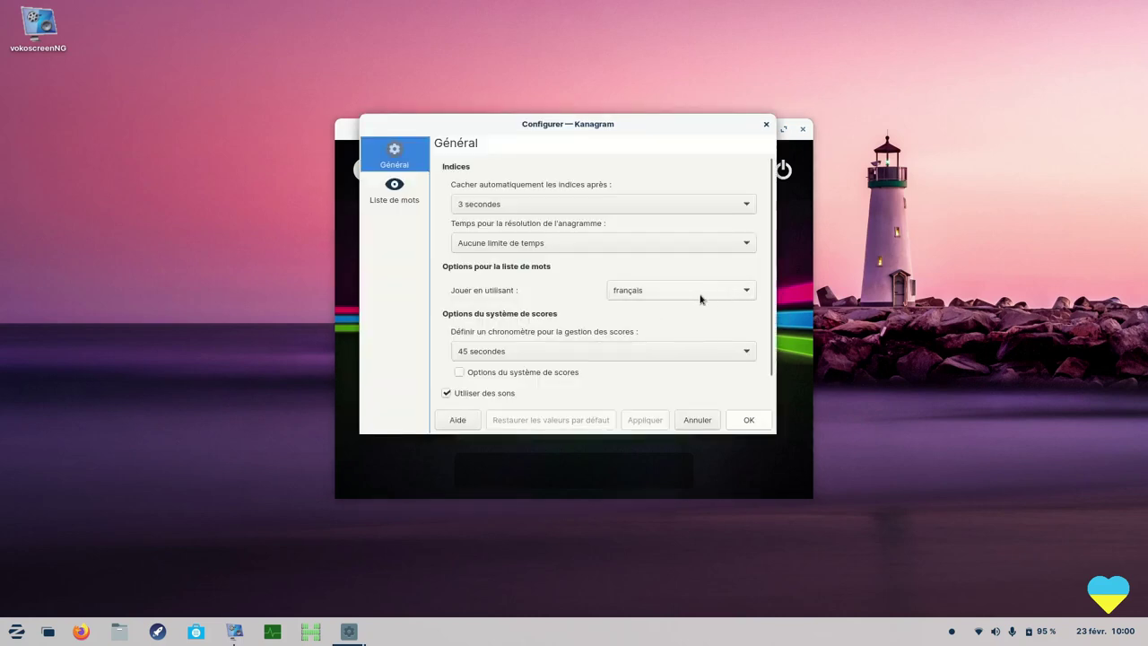
click(748, 420)
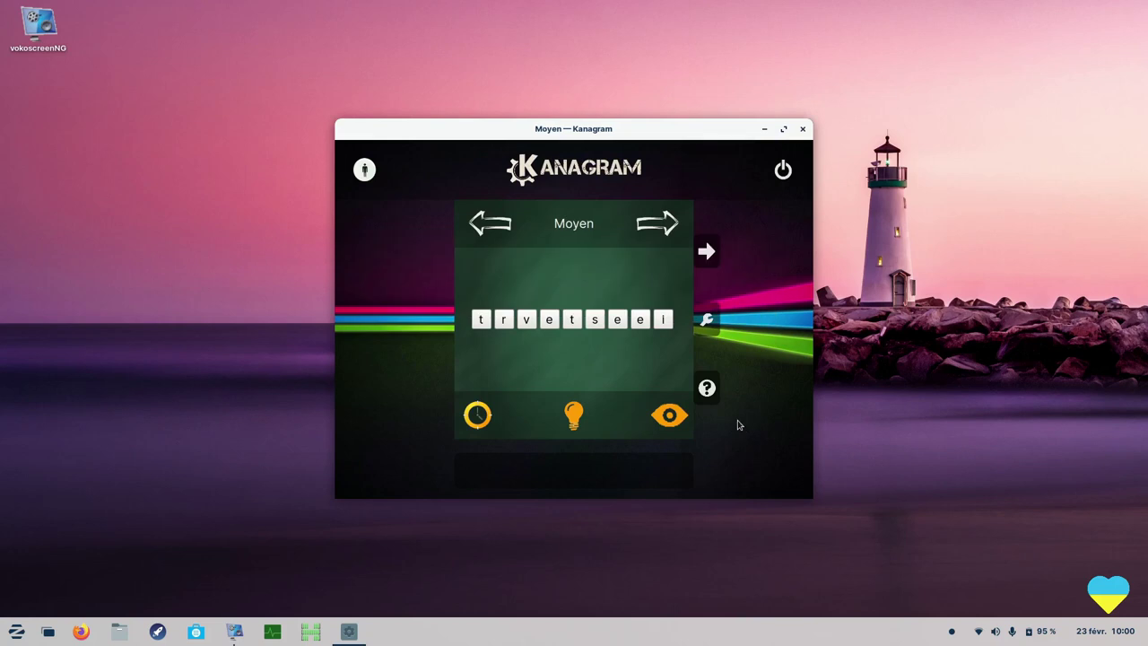
click(665, 231)
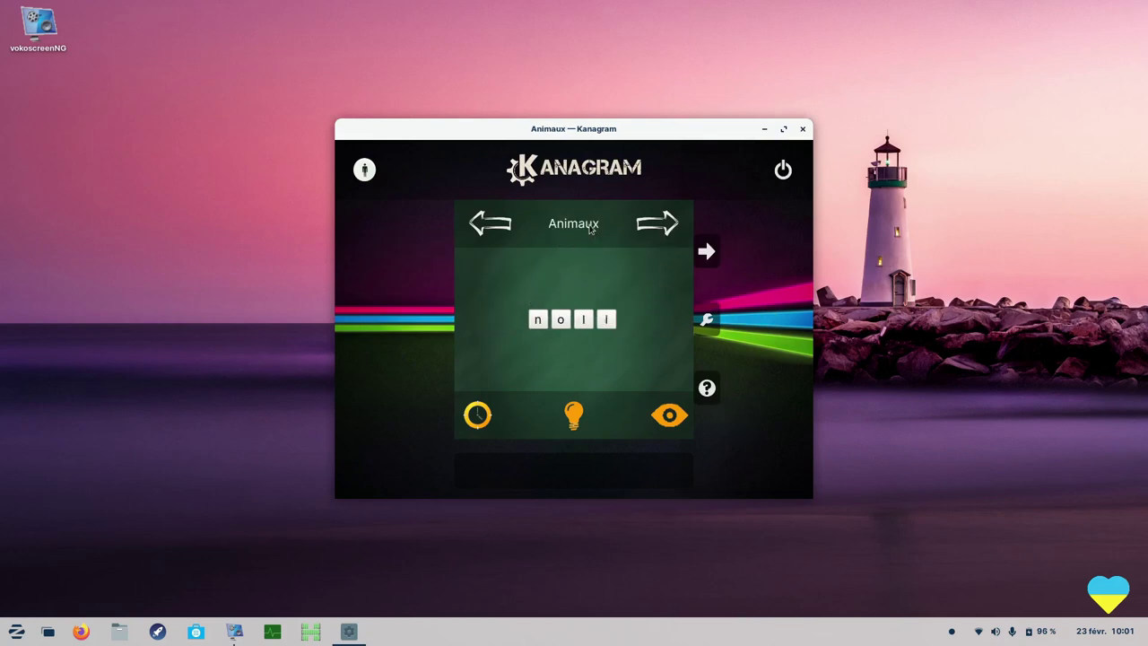
Solve the four-letter Animaux anagram by arranging its letters into "lion".
click(584, 321)
click(594, 320)
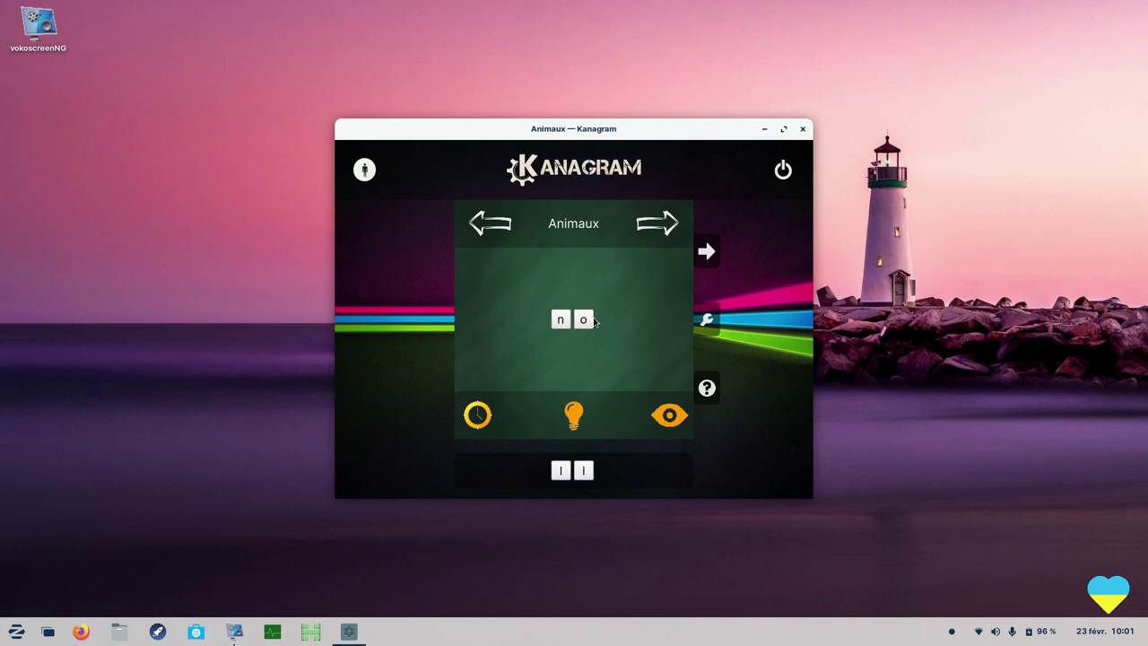
click(585, 320)
click(572, 321)
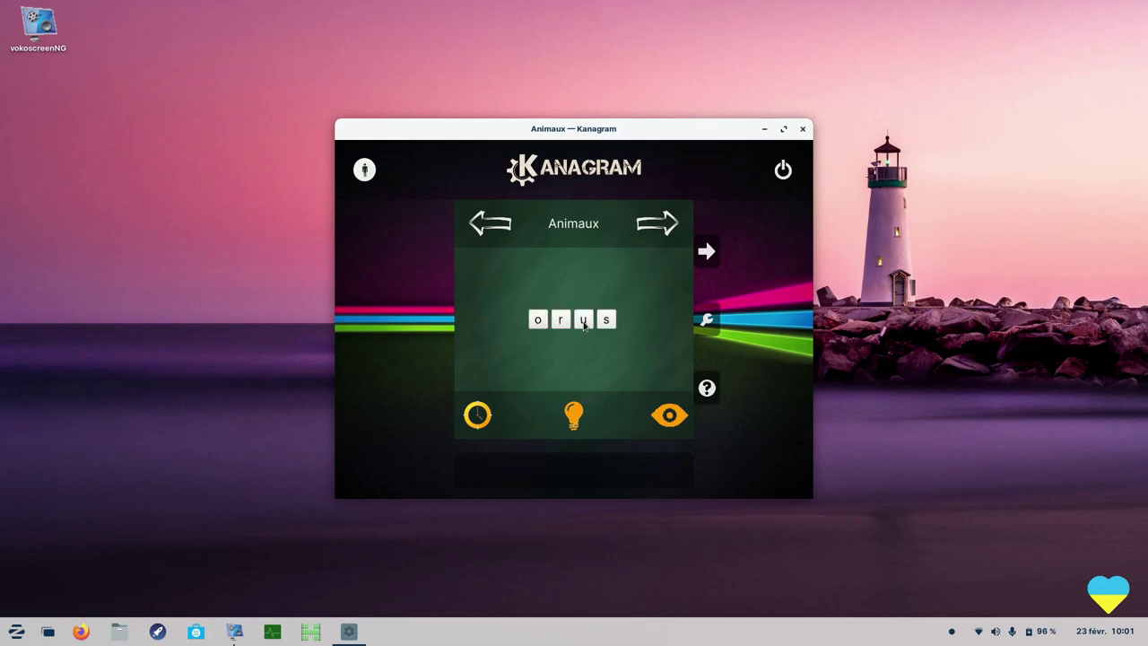
Solve the next Animaux anagram as "ours" and switch the word category to Facile.
click(536, 321)
click(571, 321)
click(563, 322)
click(571, 321)
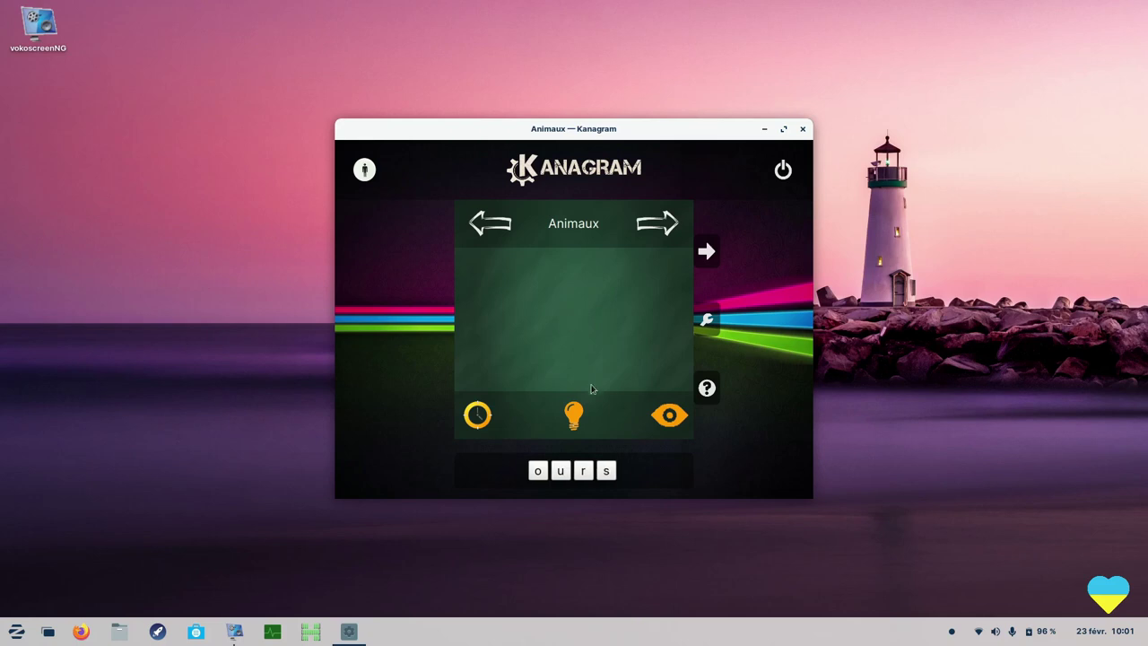
click(660, 226)
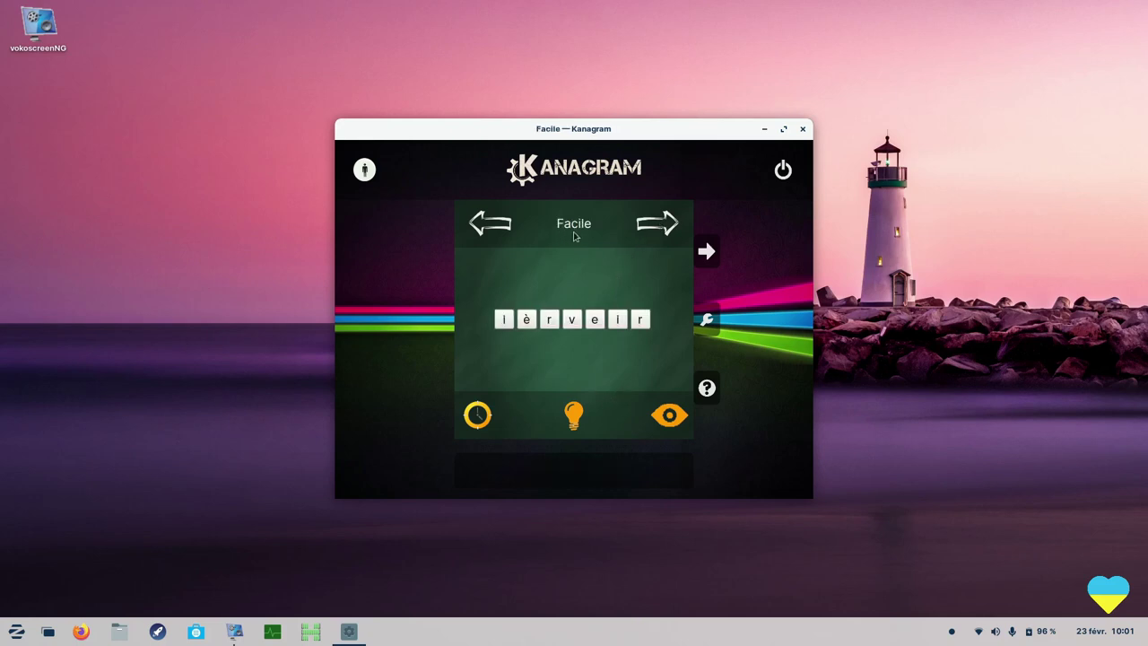
Browse Kanagram's word categories Difficile, Maison and Moyen, and switch the game to two-player mode.
click(651, 230)
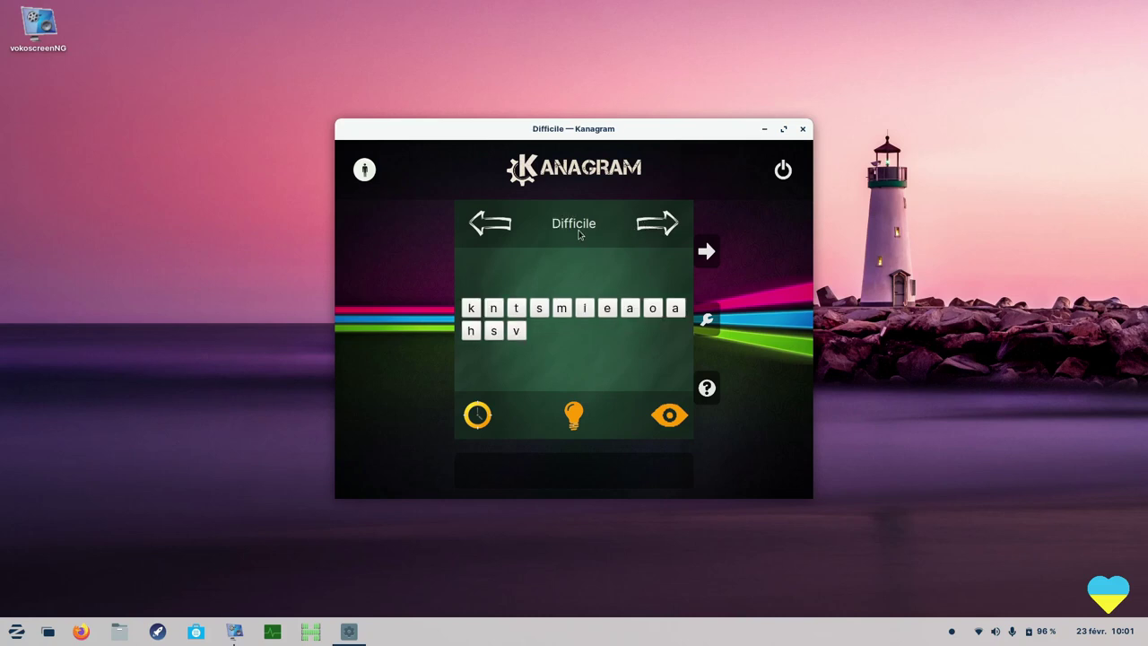
click(669, 223)
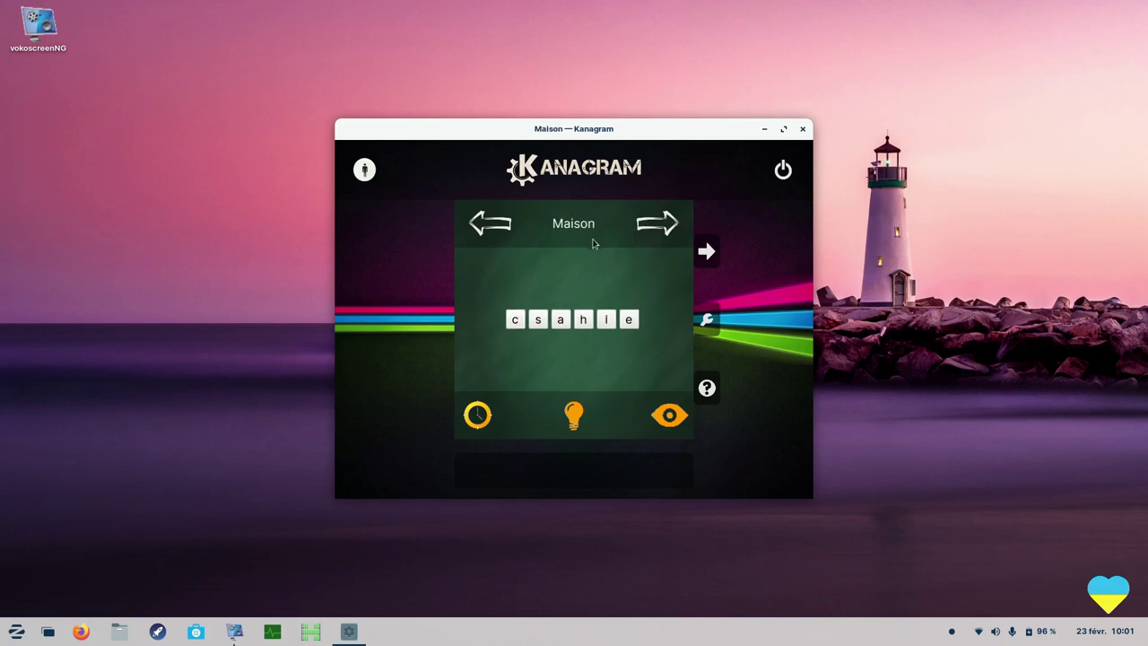
click(668, 228)
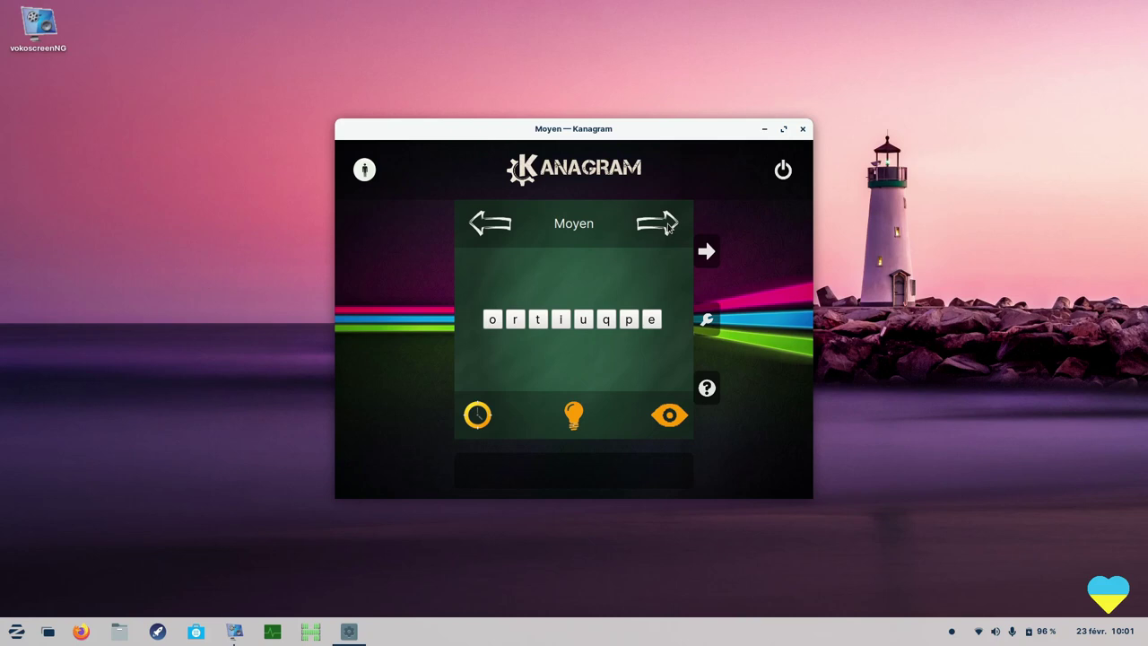
key(ctrl+p)
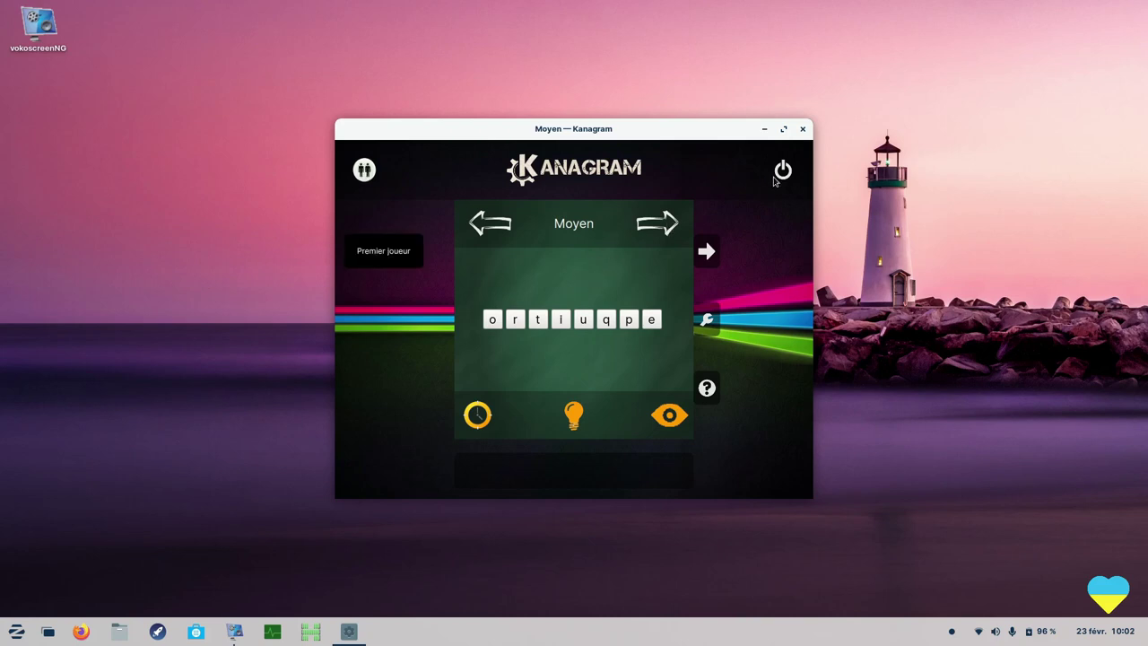
Quit Kanagram and launch KBruch from the Éducation applications.
click(784, 172)
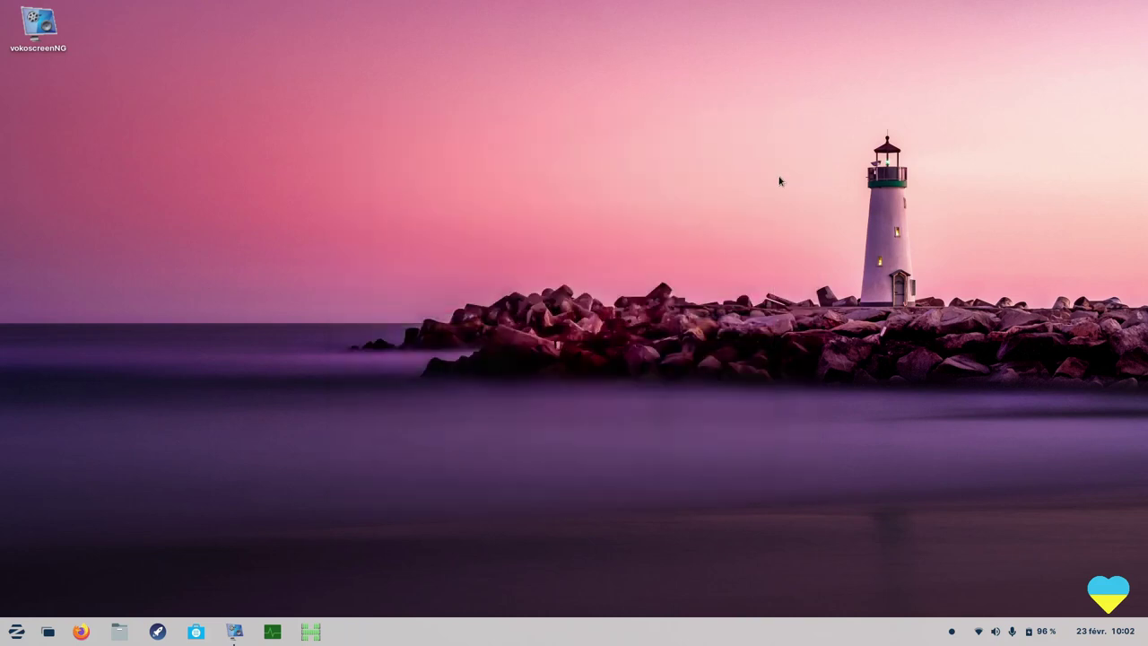
click(16, 631)
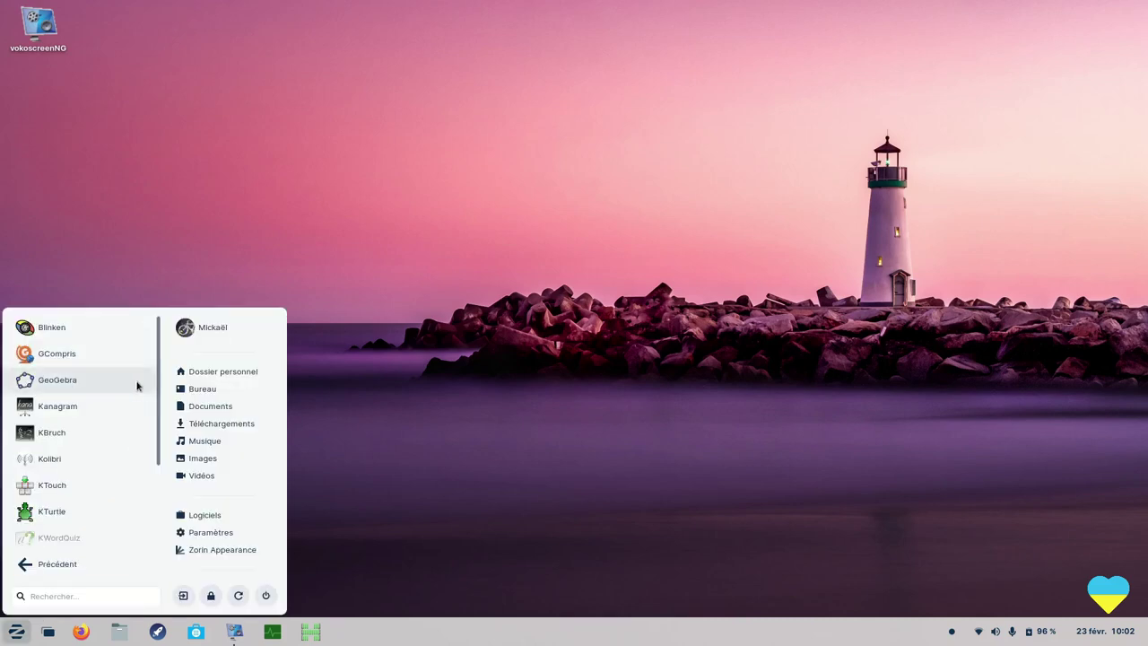
click(59, 432)
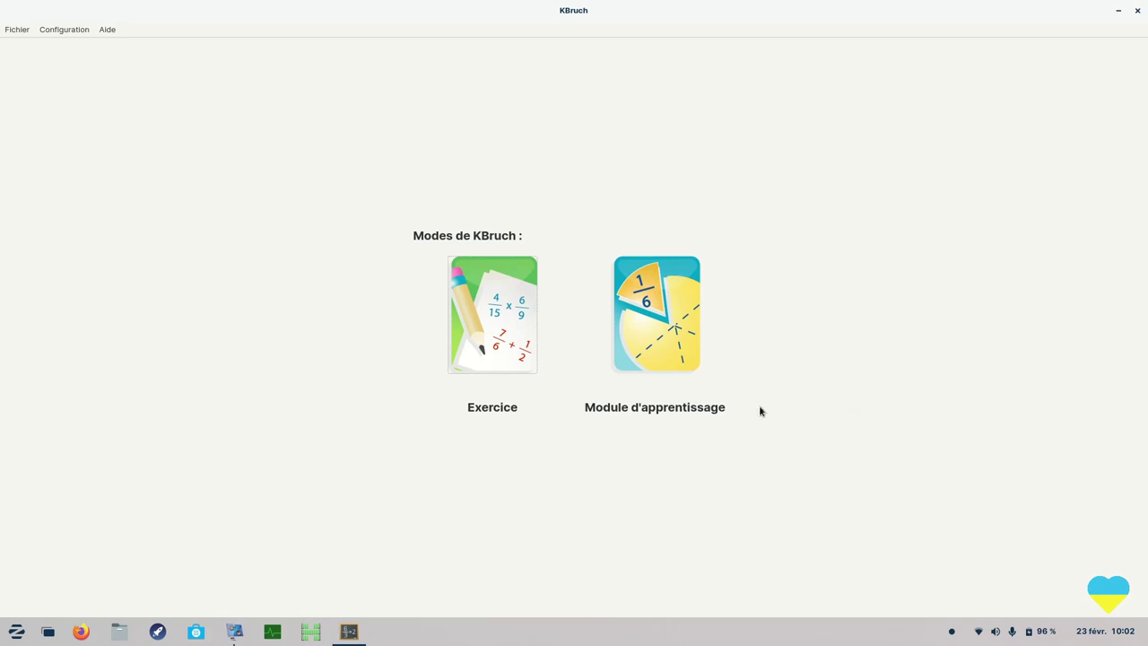
View KBruch's Module d'apprentissage, return to the mode selection, and open the Exercice mode.
click(667, 308)
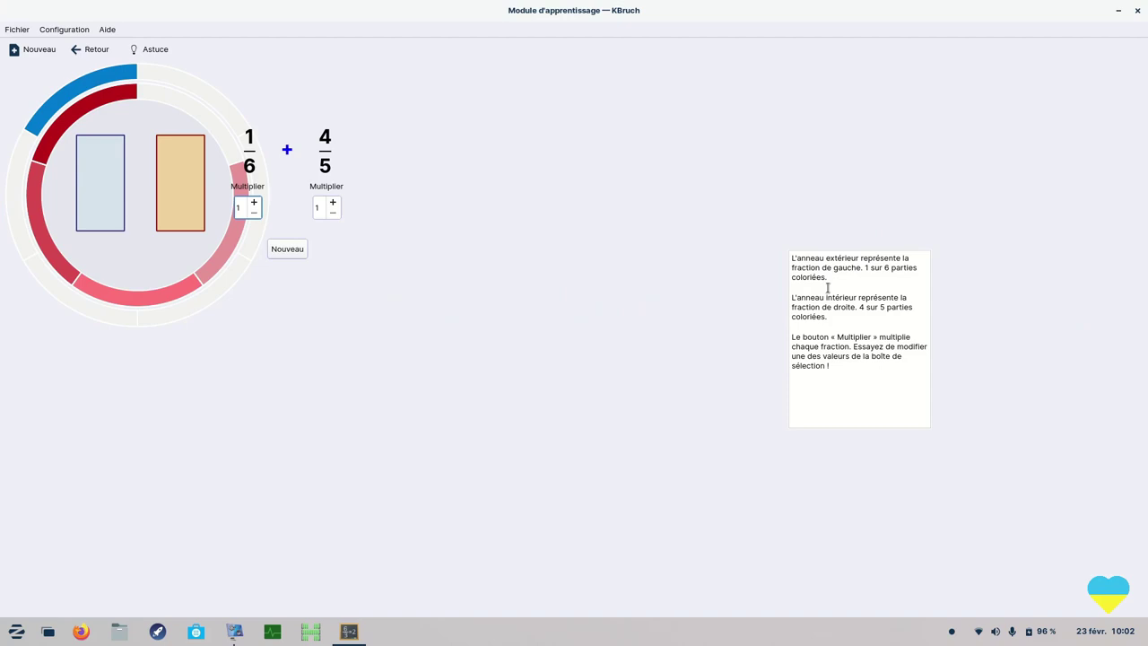
click(93, 49)
click(500, 324)
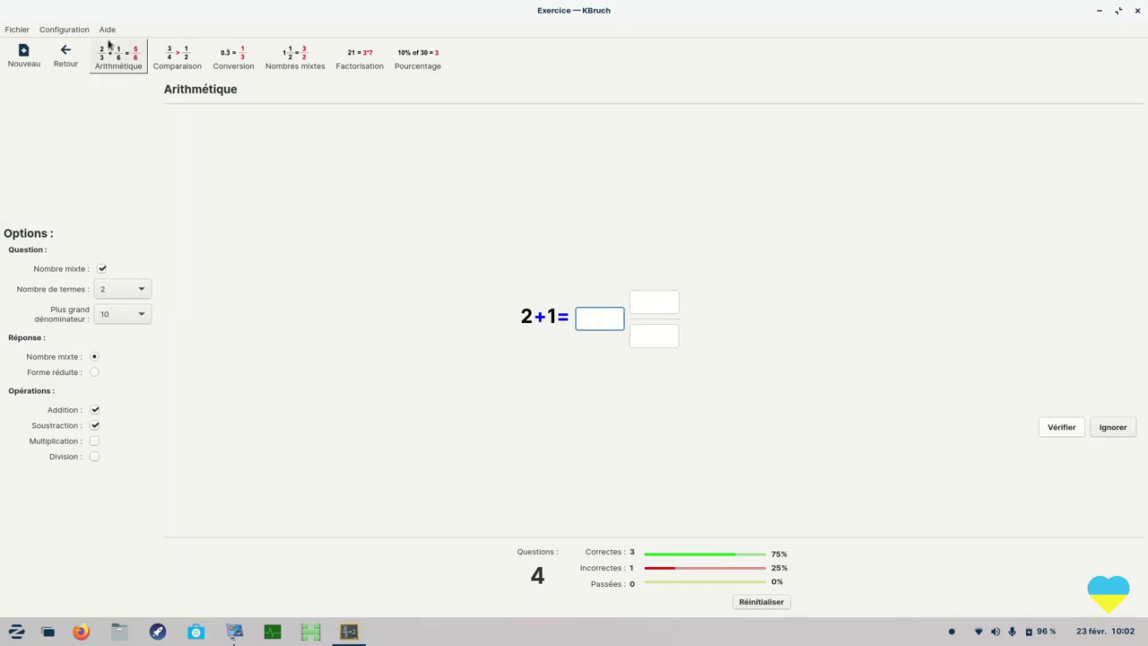
Look through the KBruch exercise types Comparaison, Conversion, Nombres mixtes, Factorisation and Pourcentage.
click(170, 55)
click(230, 71)
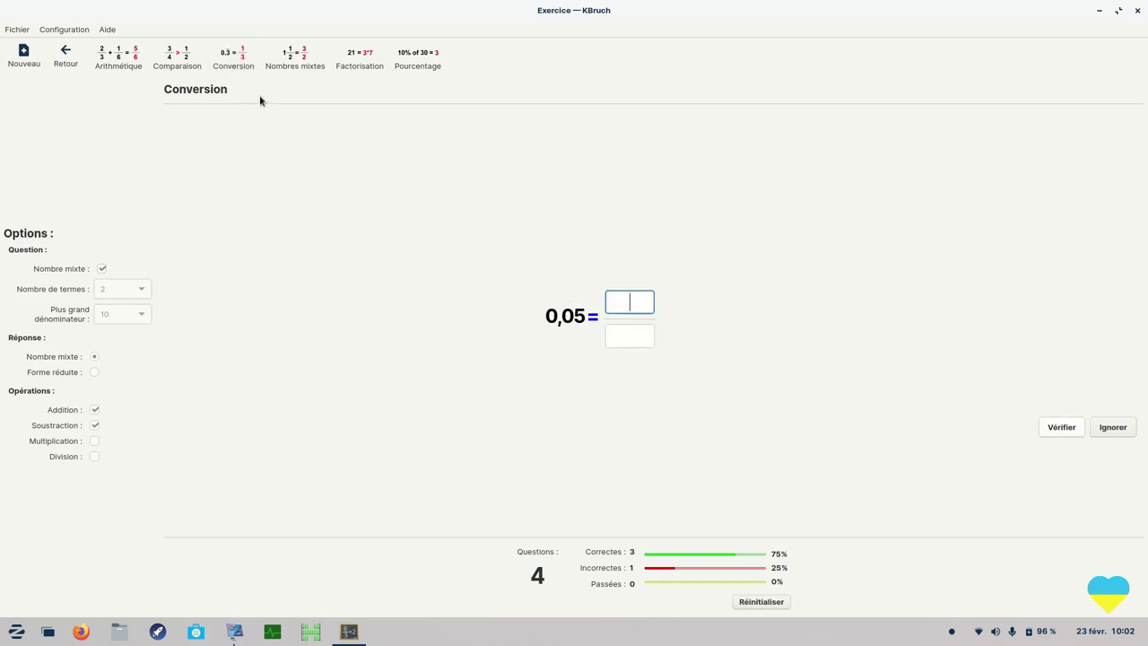
click(295, 70)
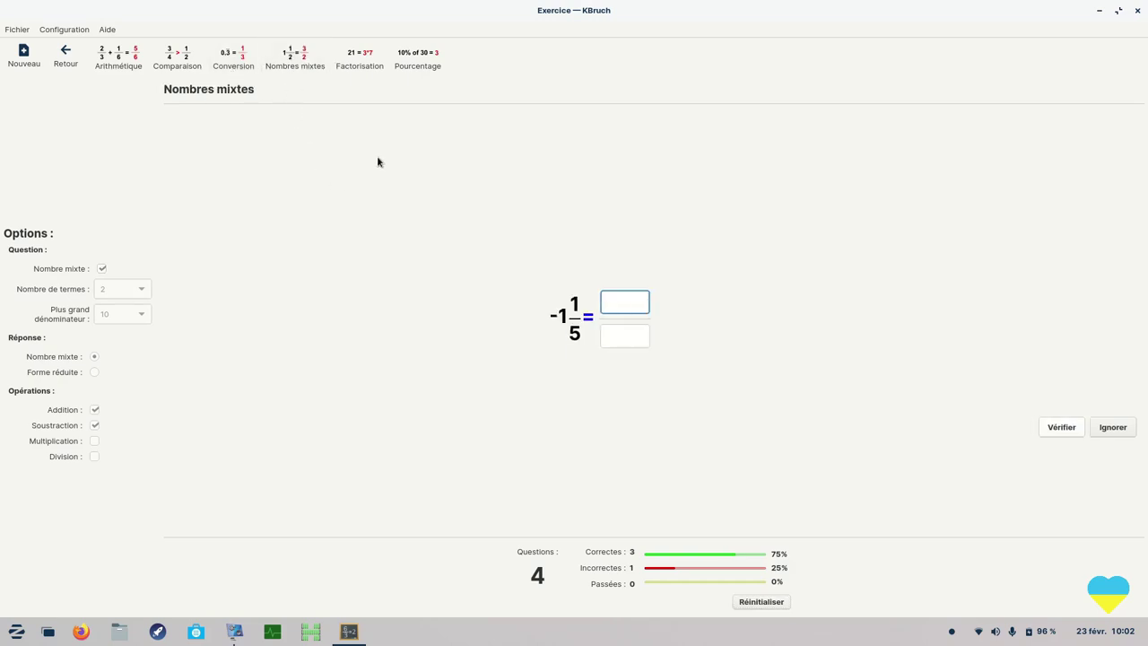
click(356, 65)
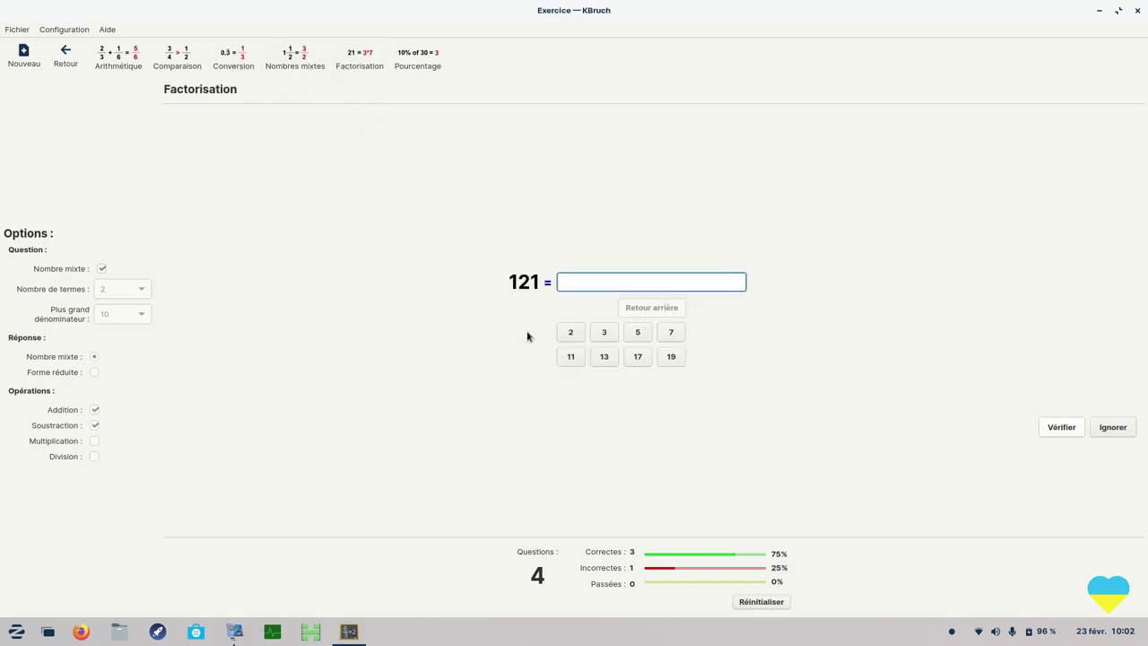
click(416, 66)
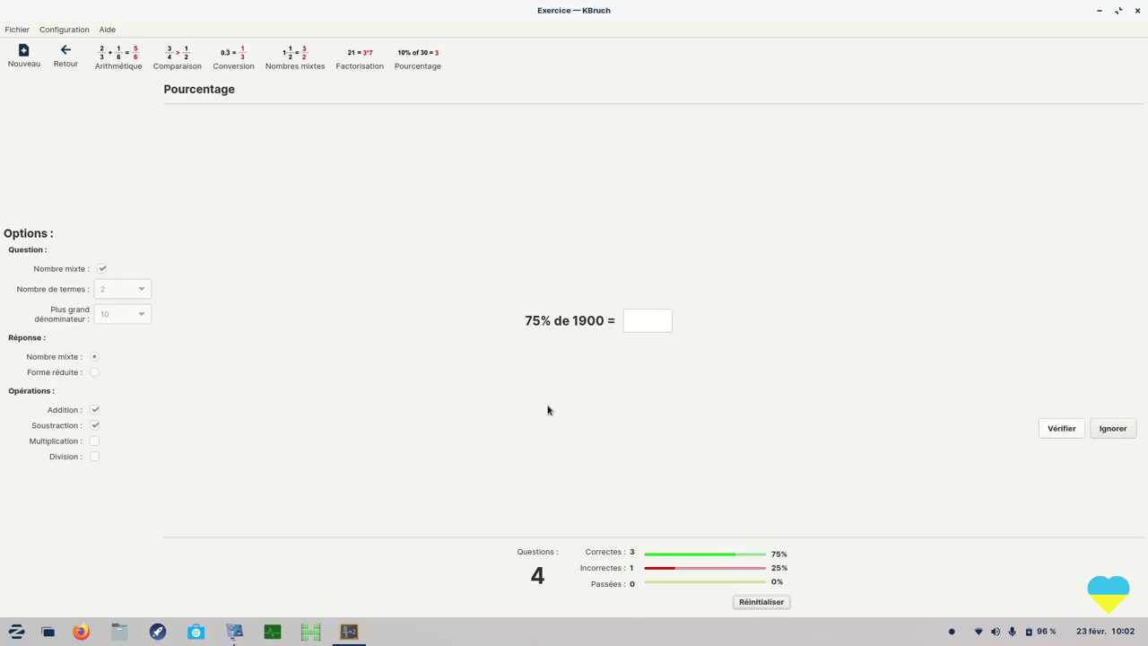
Leave the exercises, close KBruch, and launch Kolibri from the Éducation applications.
click(65, 59)
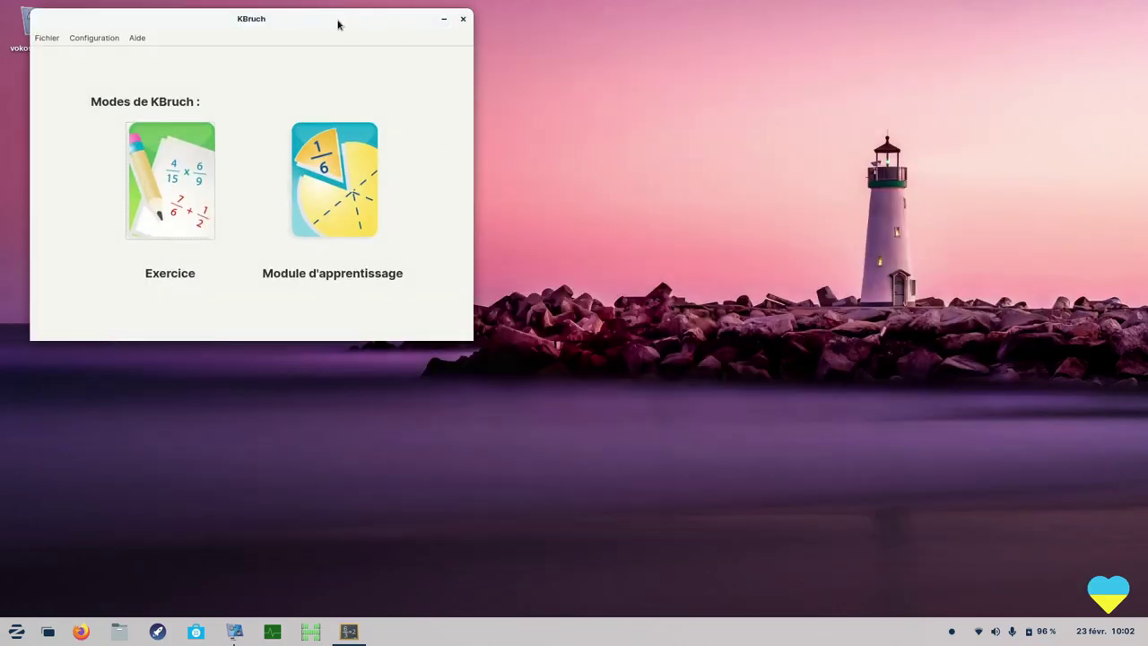
click(462, 19)
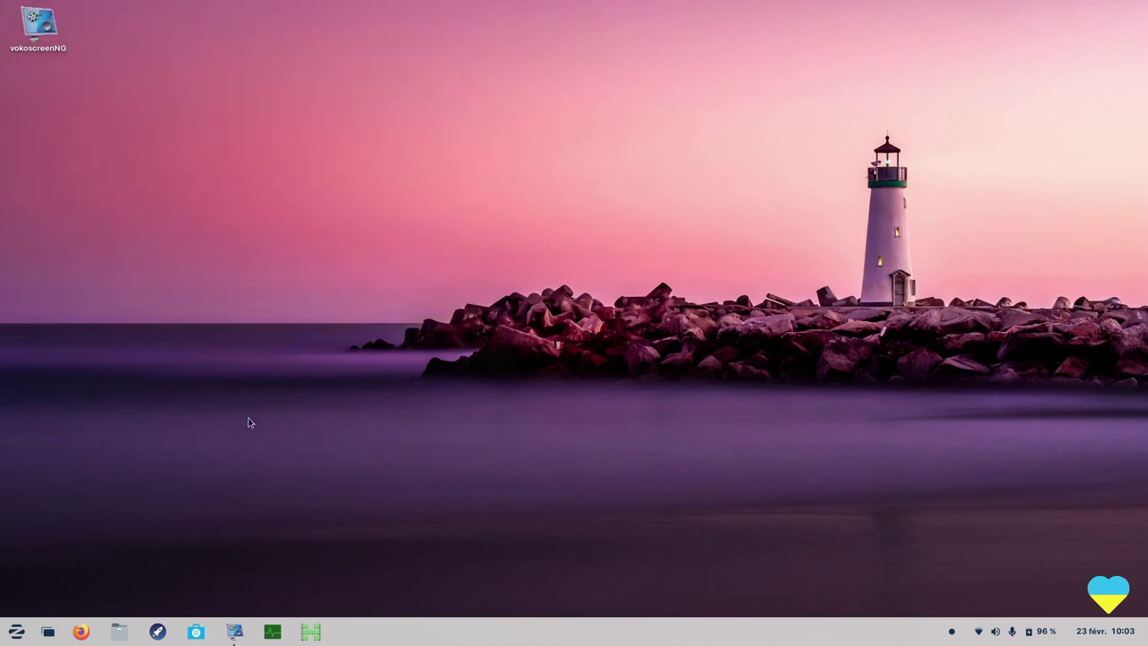
click(16, 631)
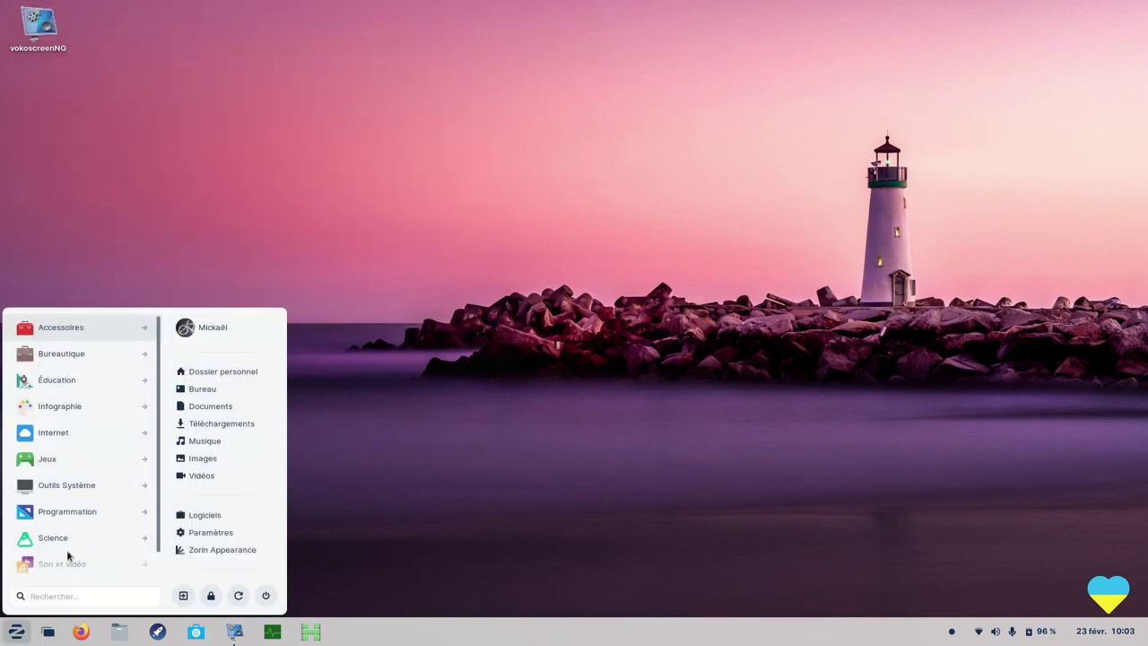
click(75, 384)
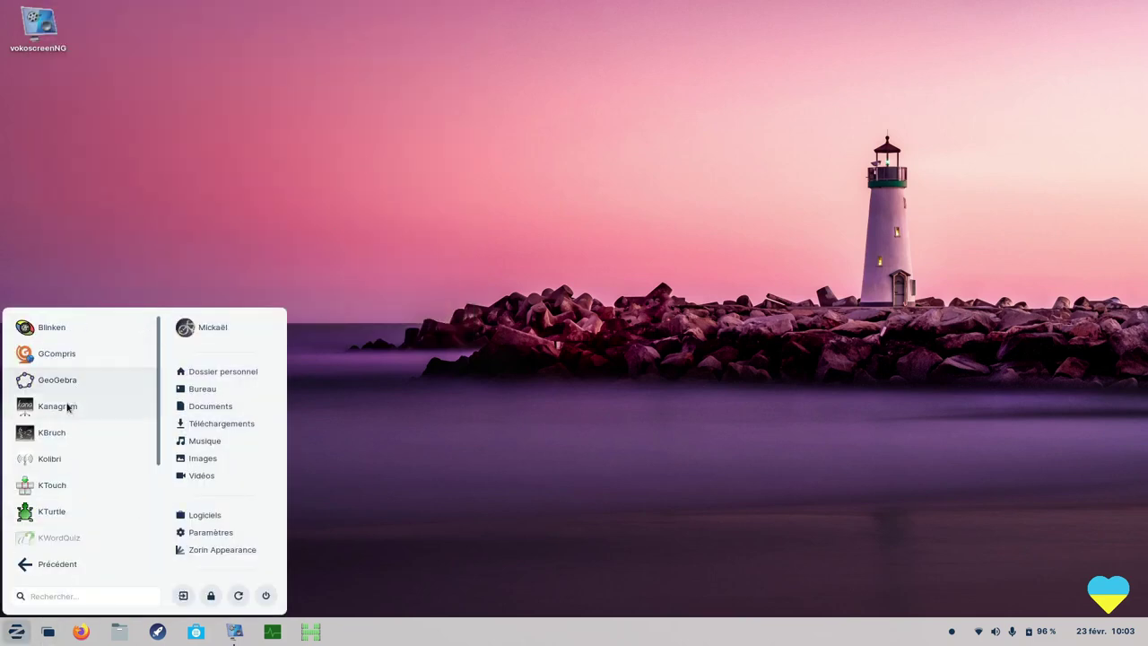
click(68, 460)
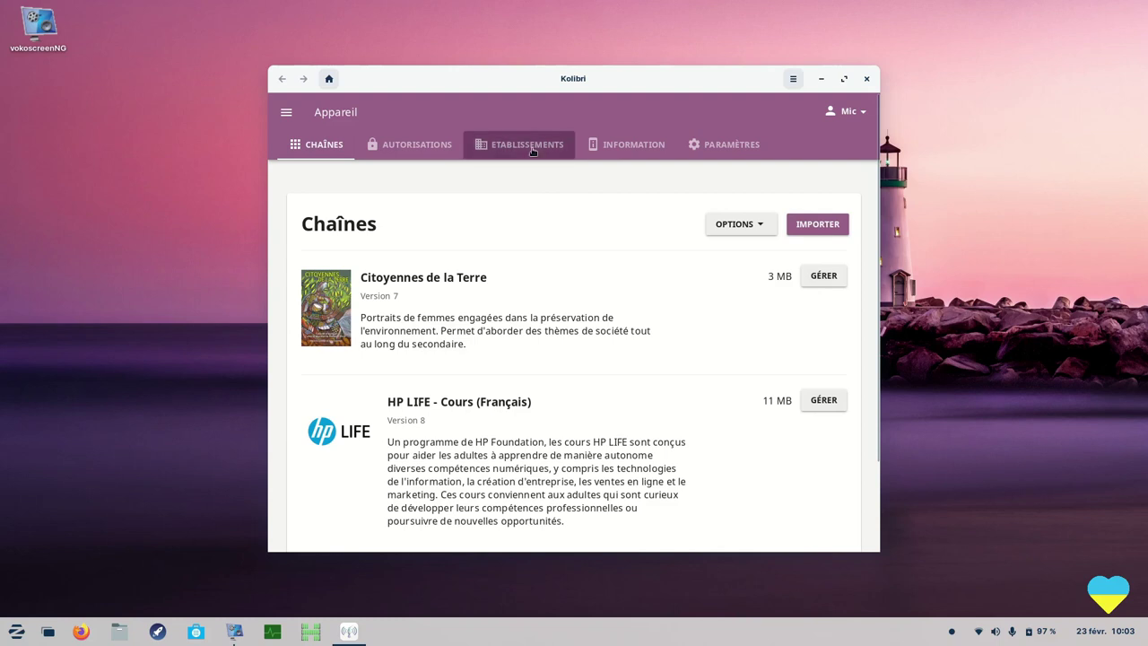
Review the list of channels on Kolibri's Appareil page and close Kolibri.
scroll(516, 383, down, 2)
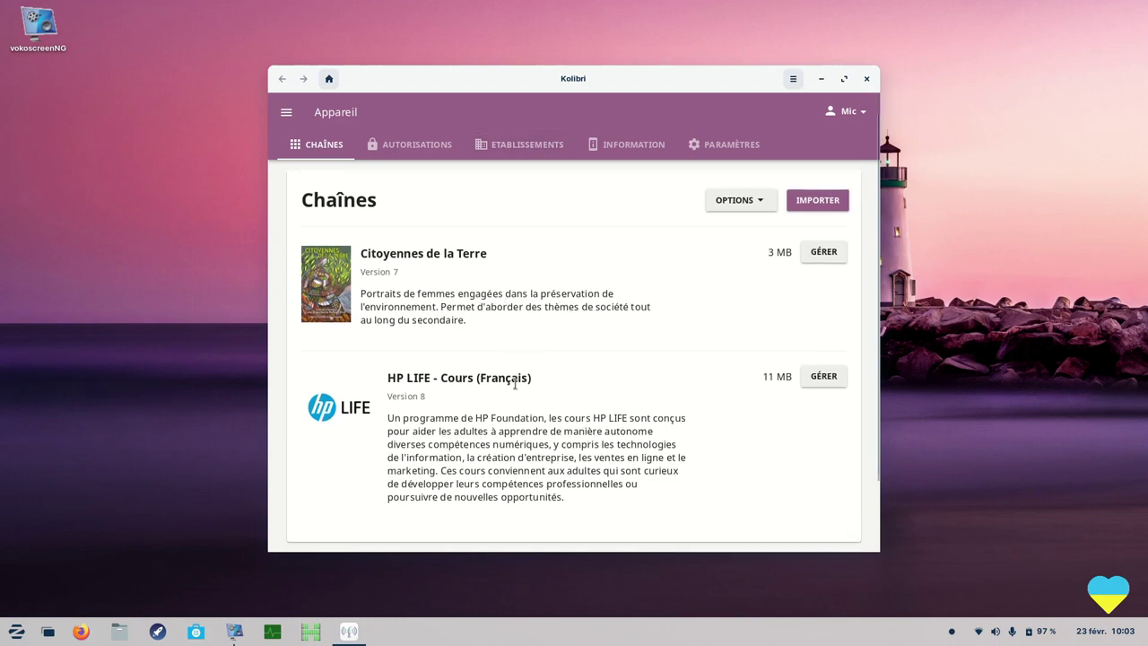
scroll(517, 385, up, 2)
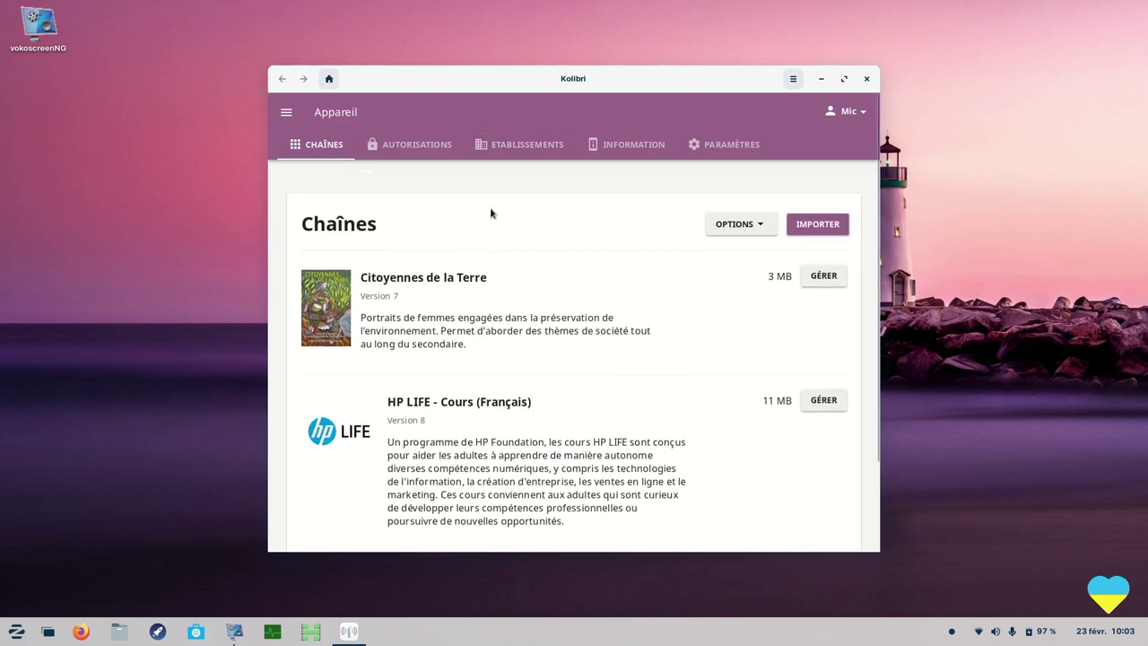
click(868, 79)
Launch KTouch from the Éducation applications and start Lesson 1 of Français 2 (auto-généré) in a maximized window.
click(16, 631)
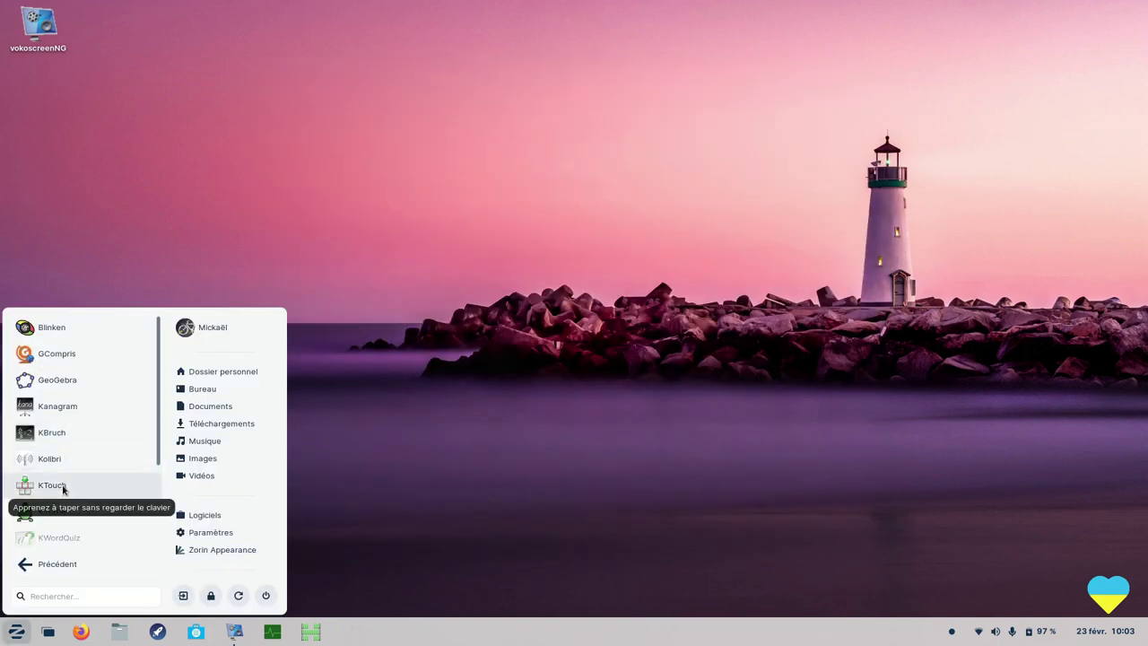
click(66, 489)
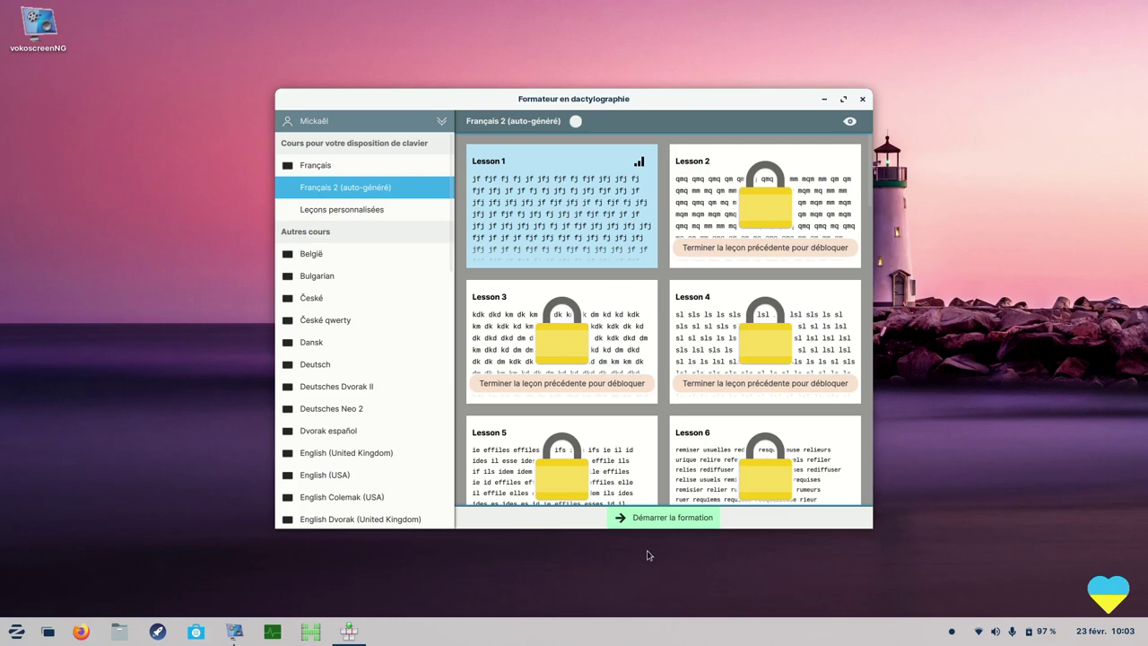
click(657, 525)
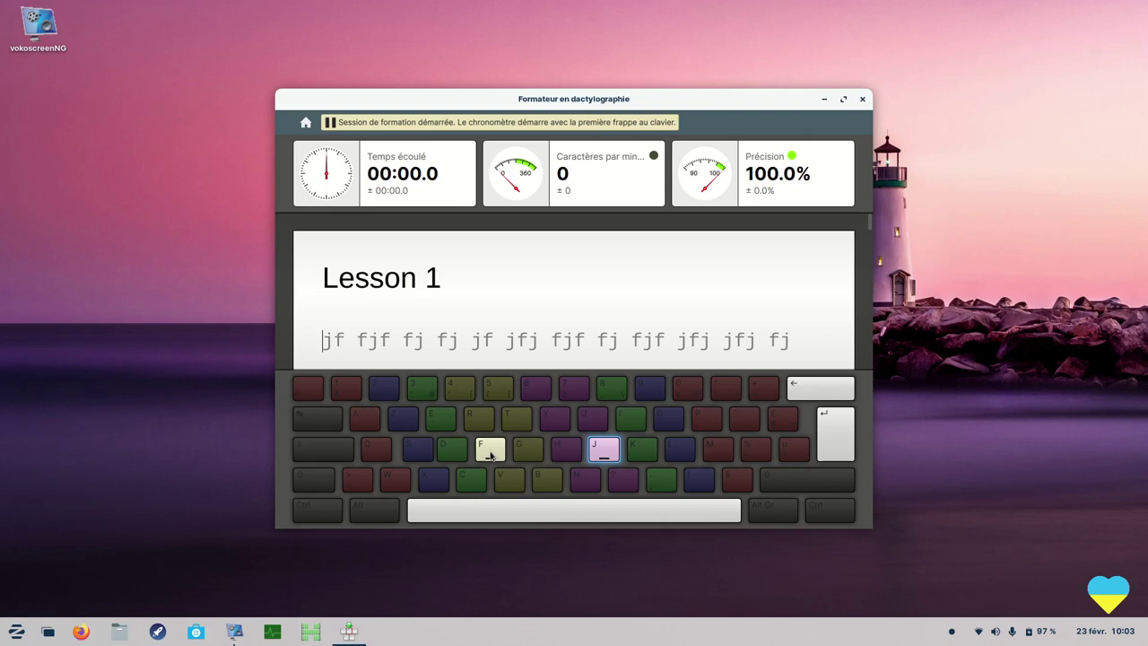
click(843, 98)
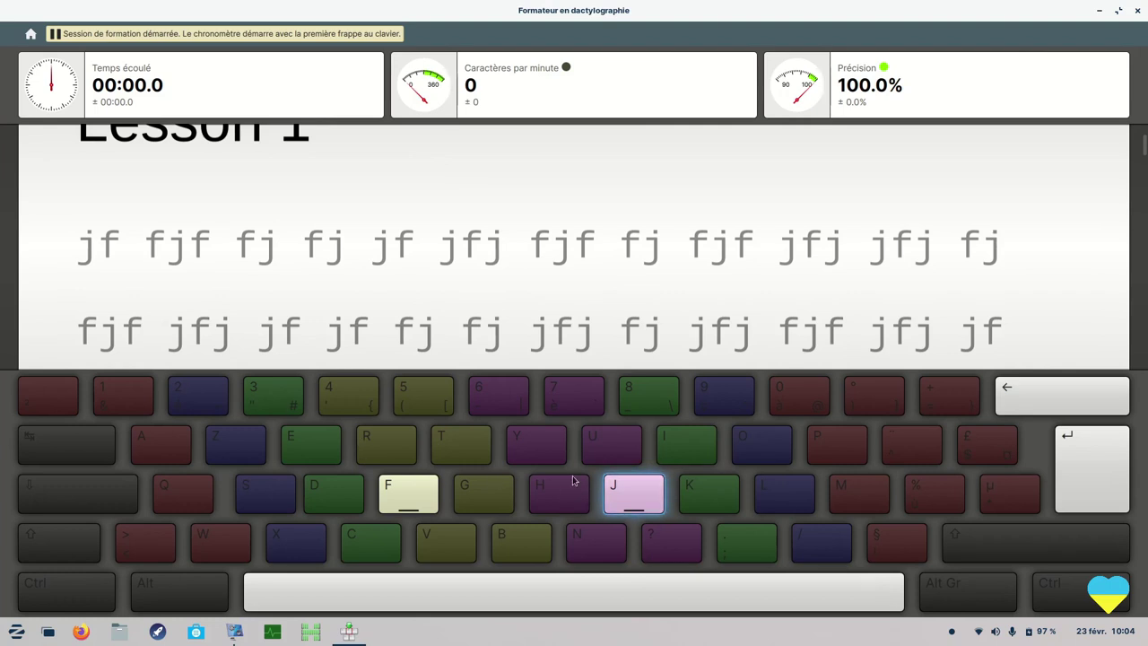
Practise the start of Lesson 1's first line by entering "jf fjf fj fj jf jfj", correcting any wrong letters.
click(471, 323)
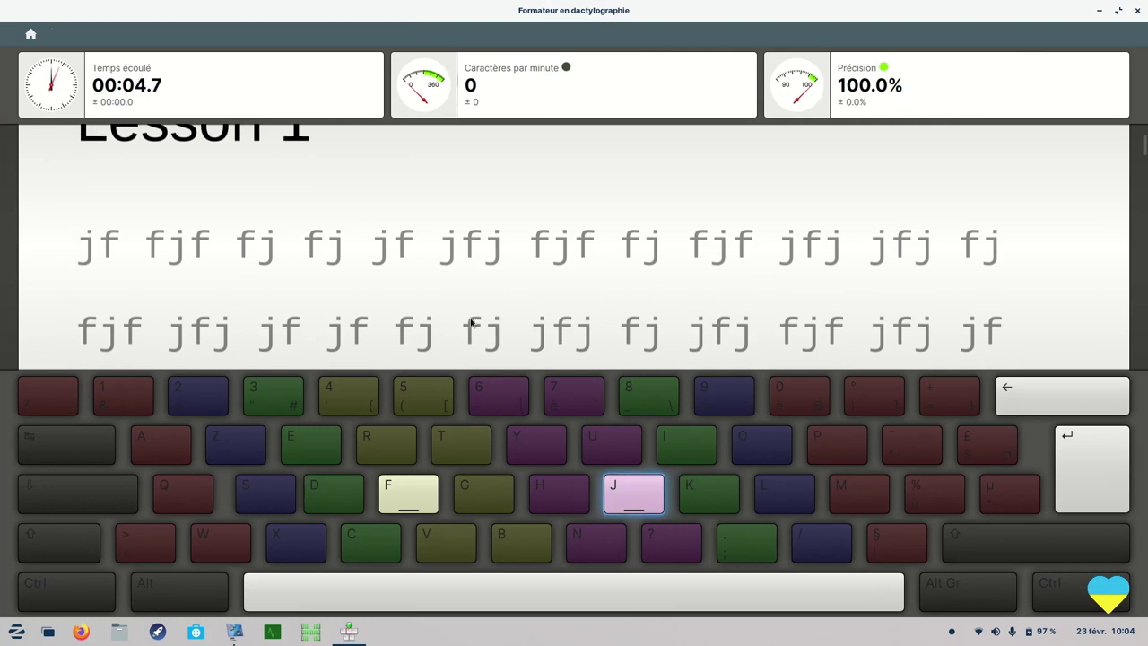
text(jf)
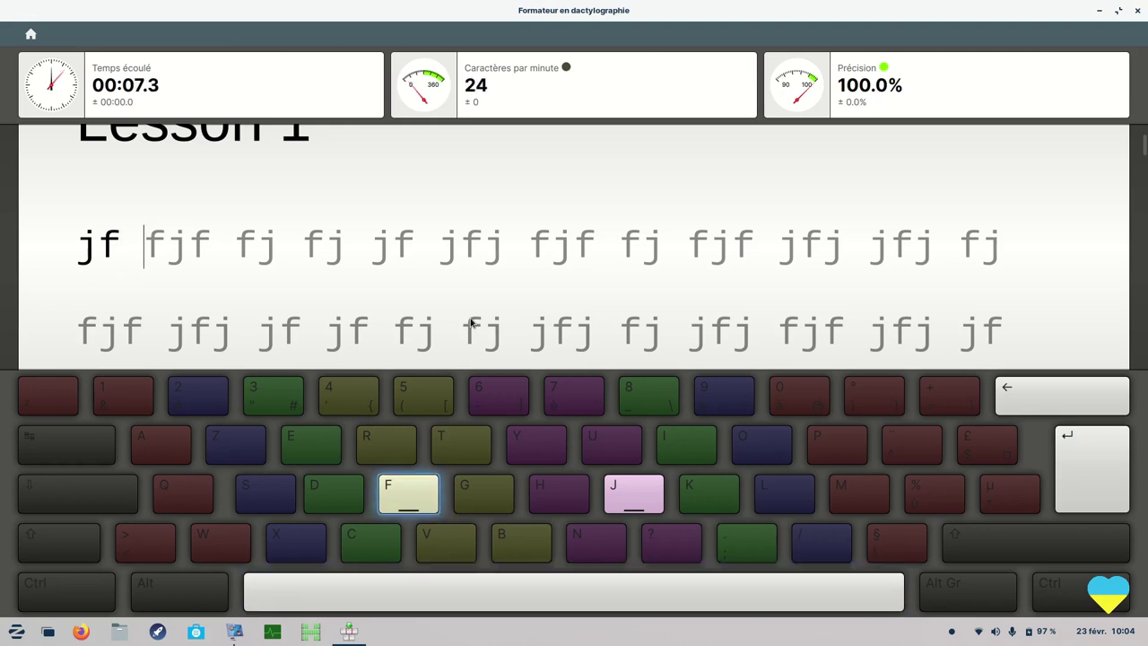
text( f)
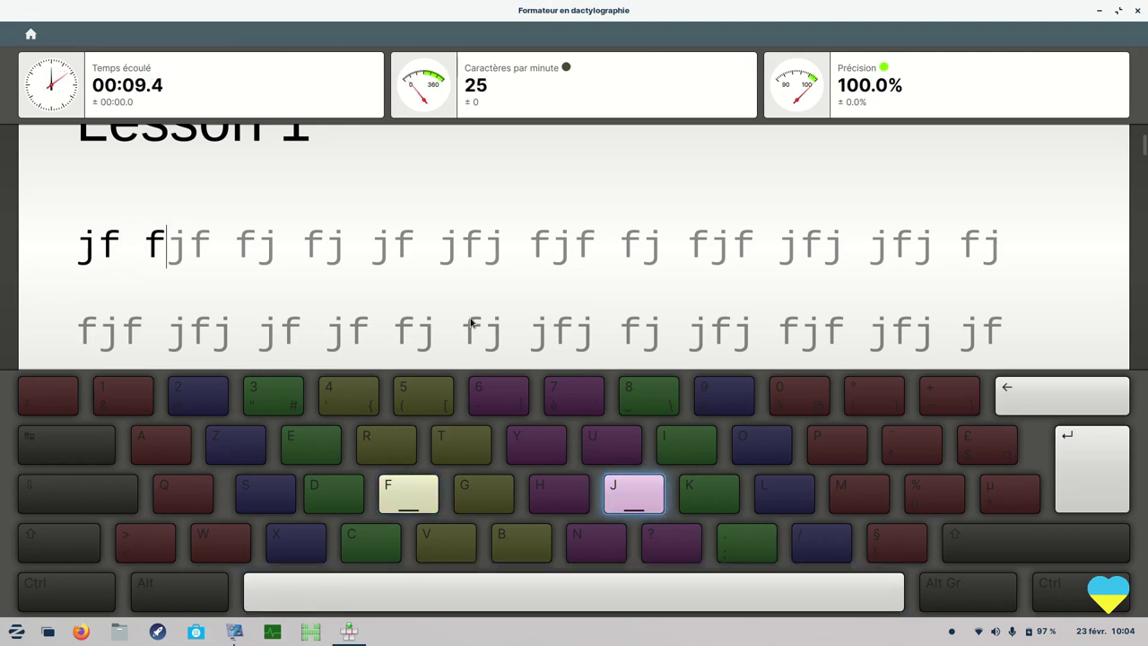
text(jf f)
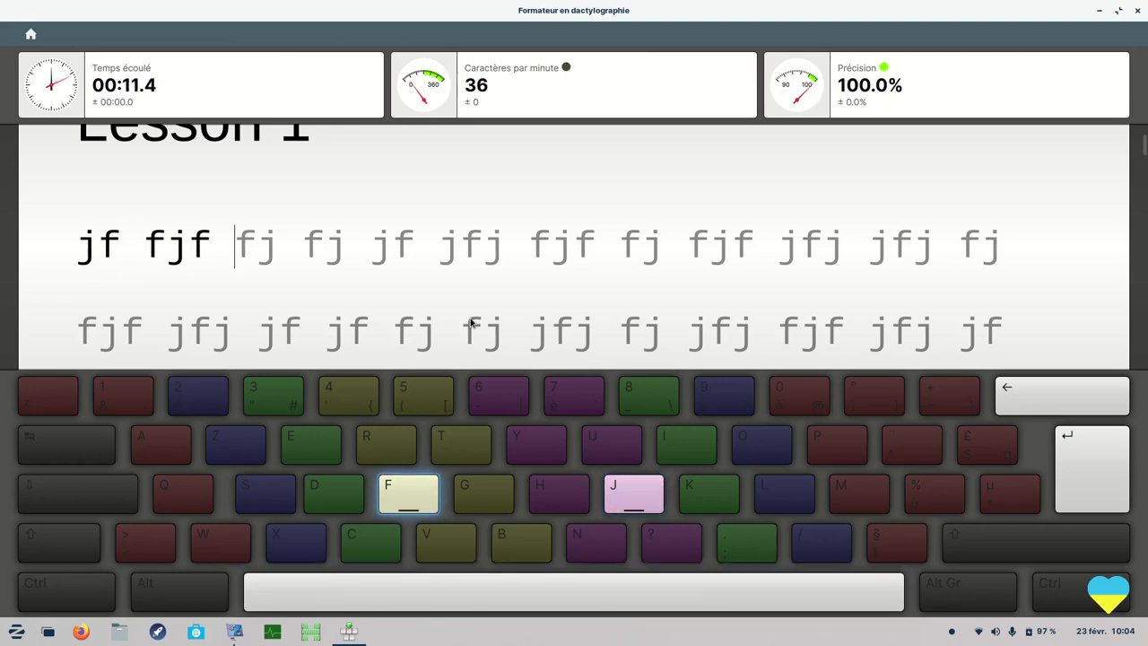
text(j f)
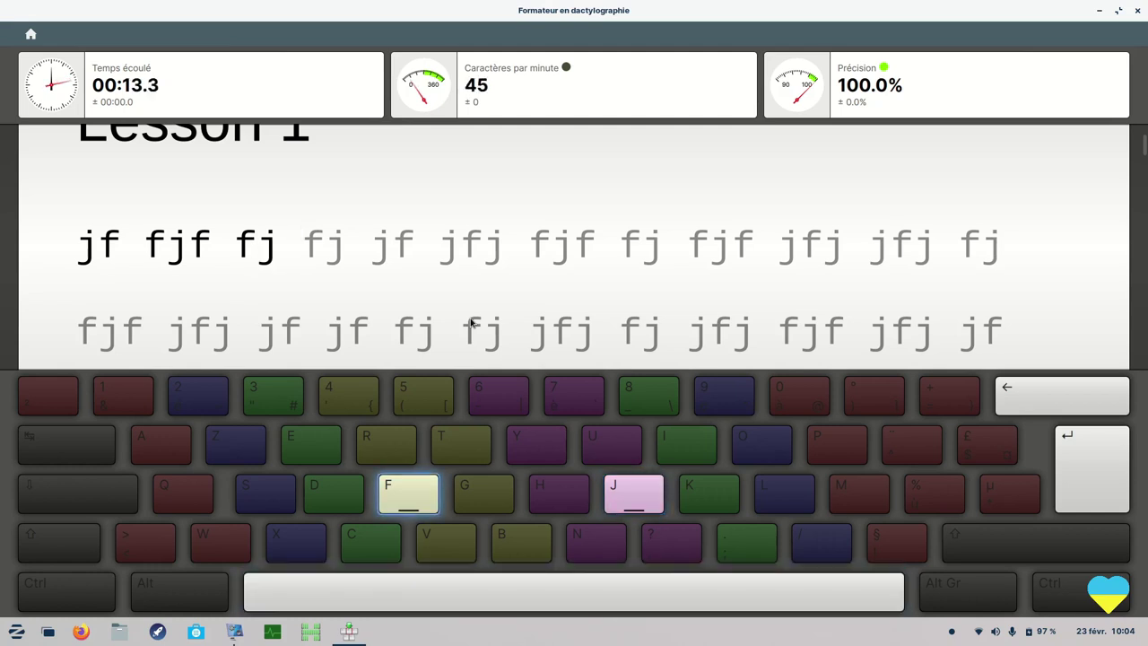
text(j)
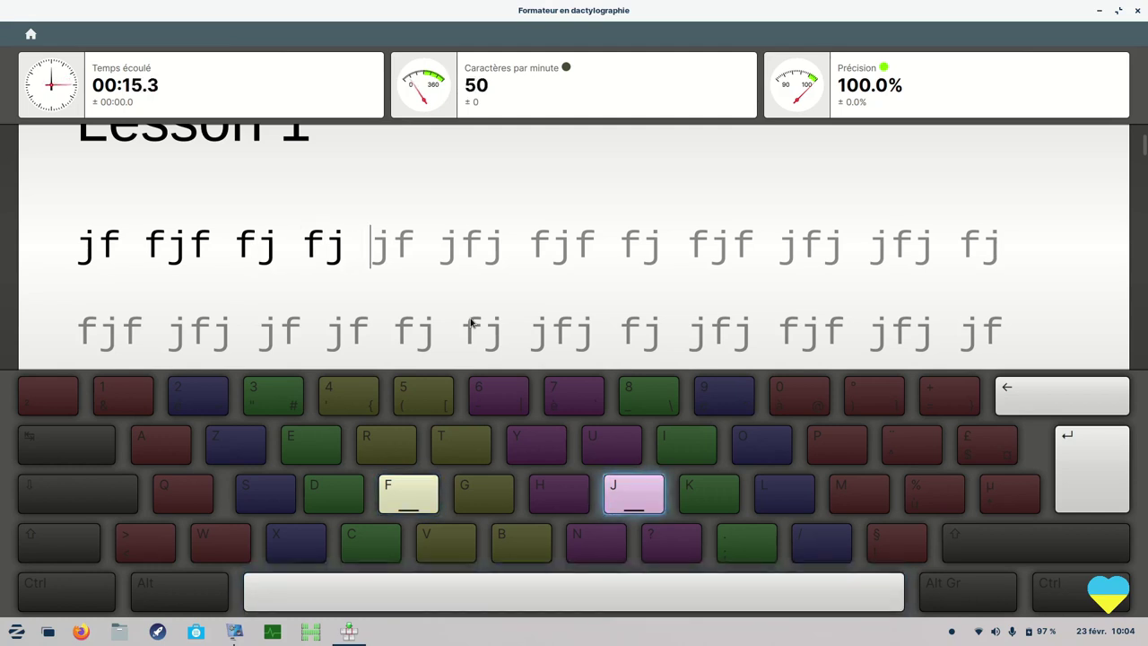
key(BackSpace)
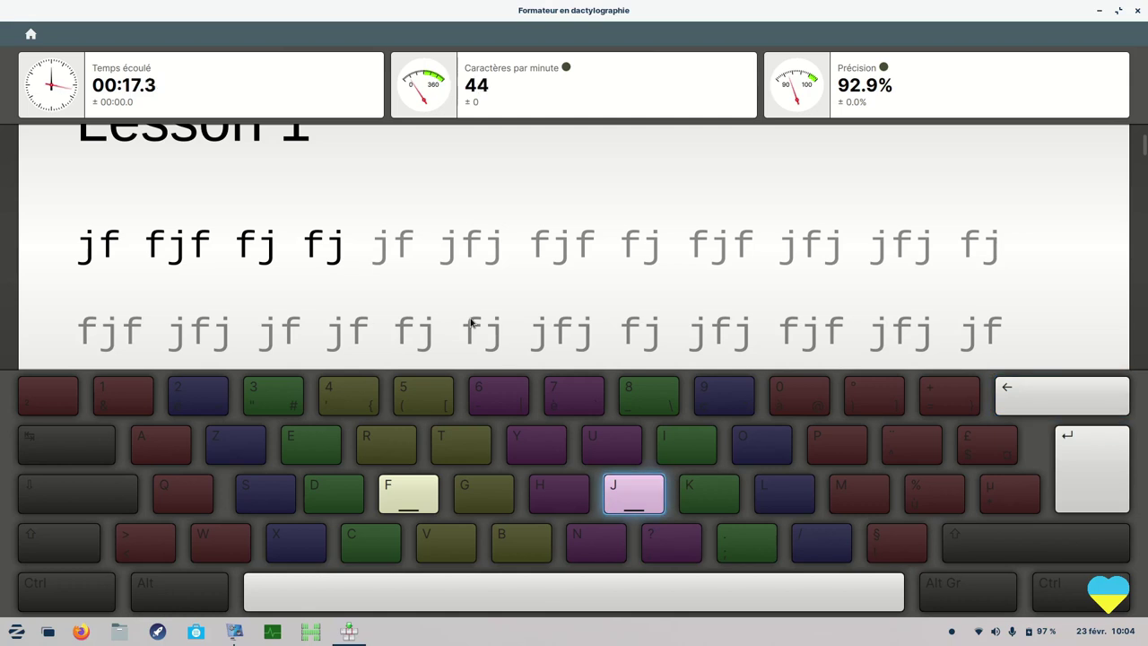
text(jf )
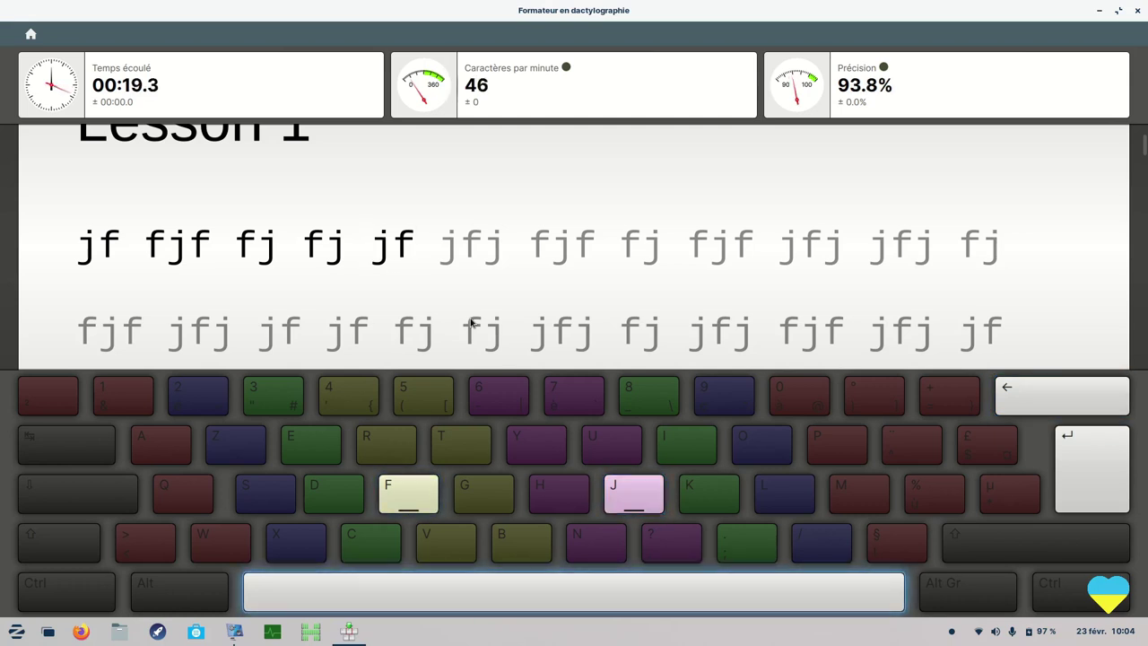
text(jff)
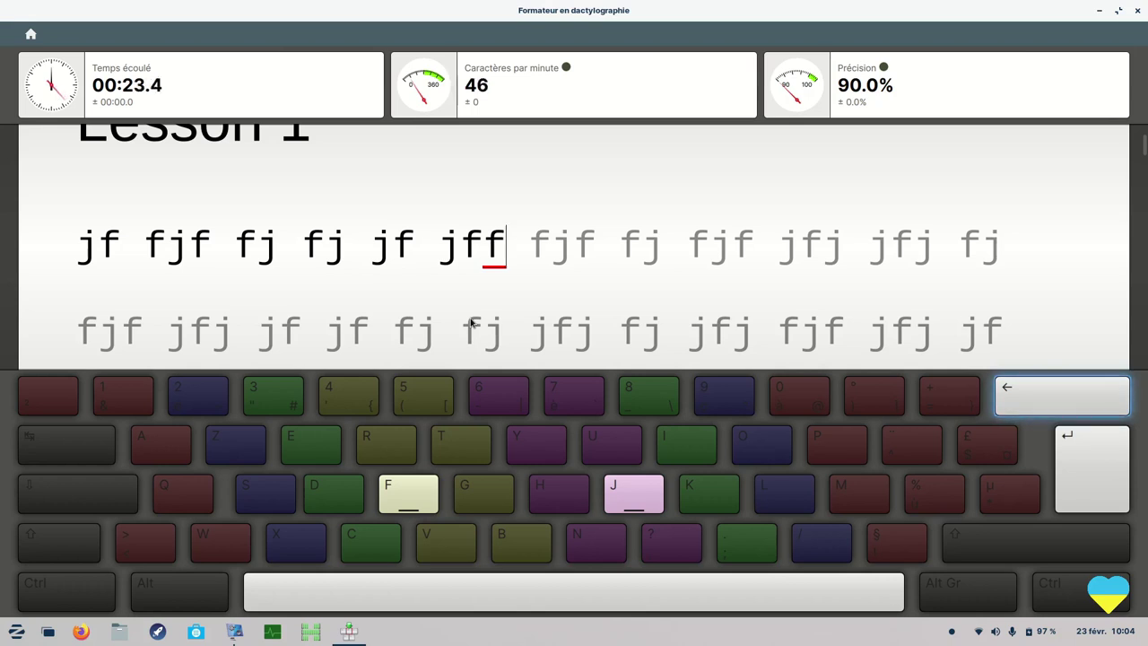
key(BackSpace)
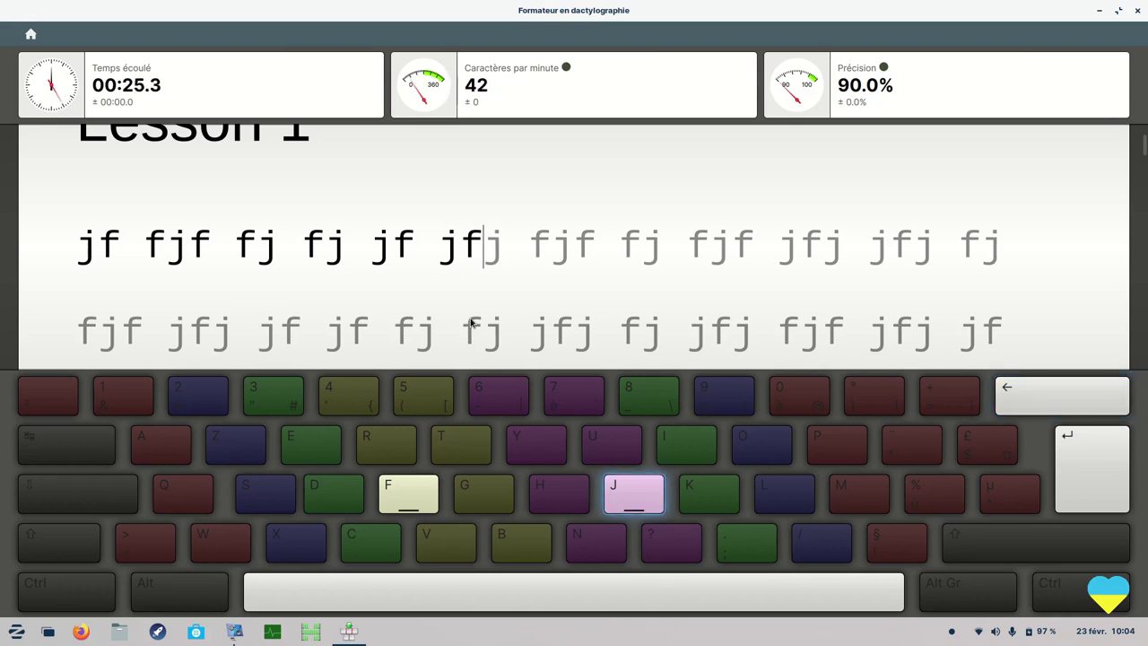
text(j)
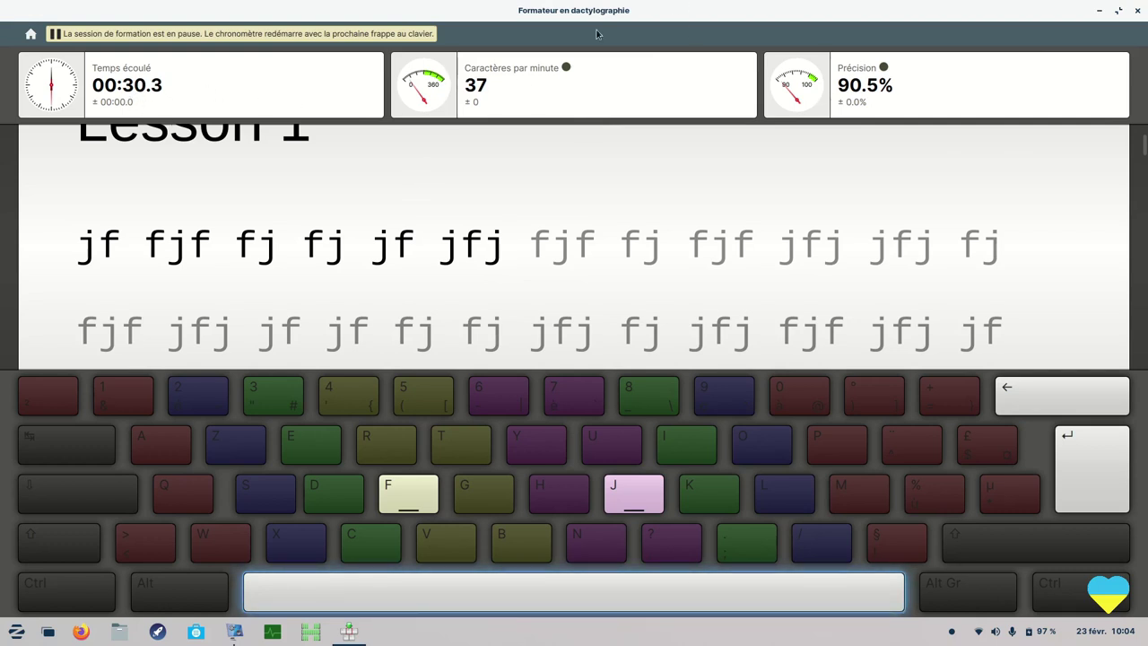
Close KTouch and launch Tux Typing from the Éducation applications.
click(1142, 13)
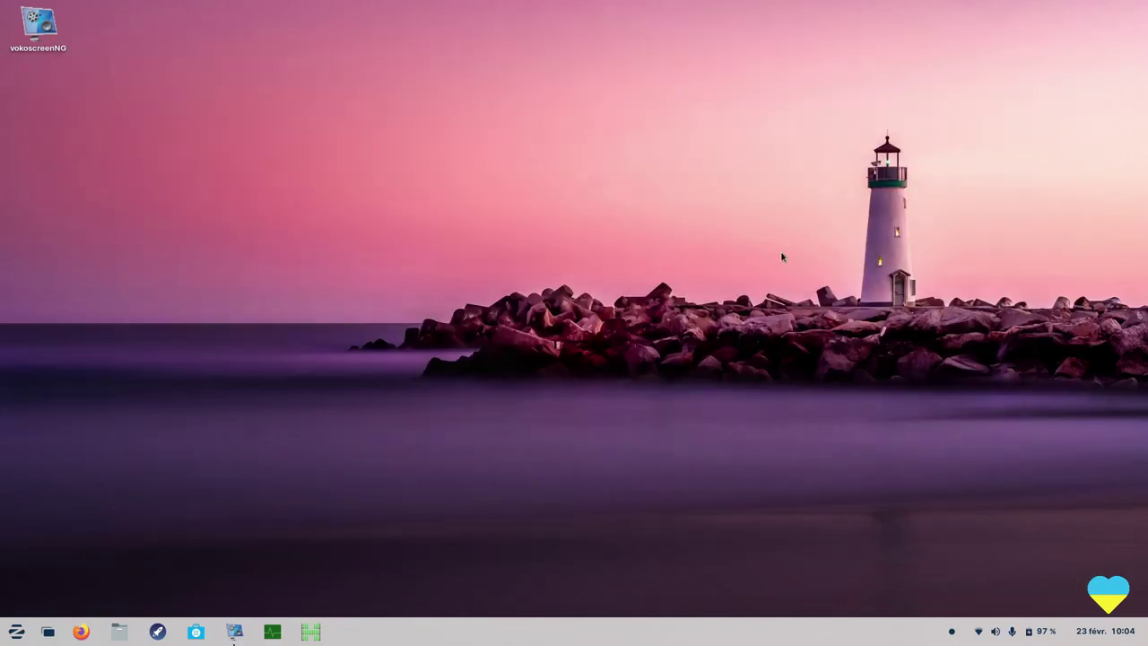
click(17, 631)
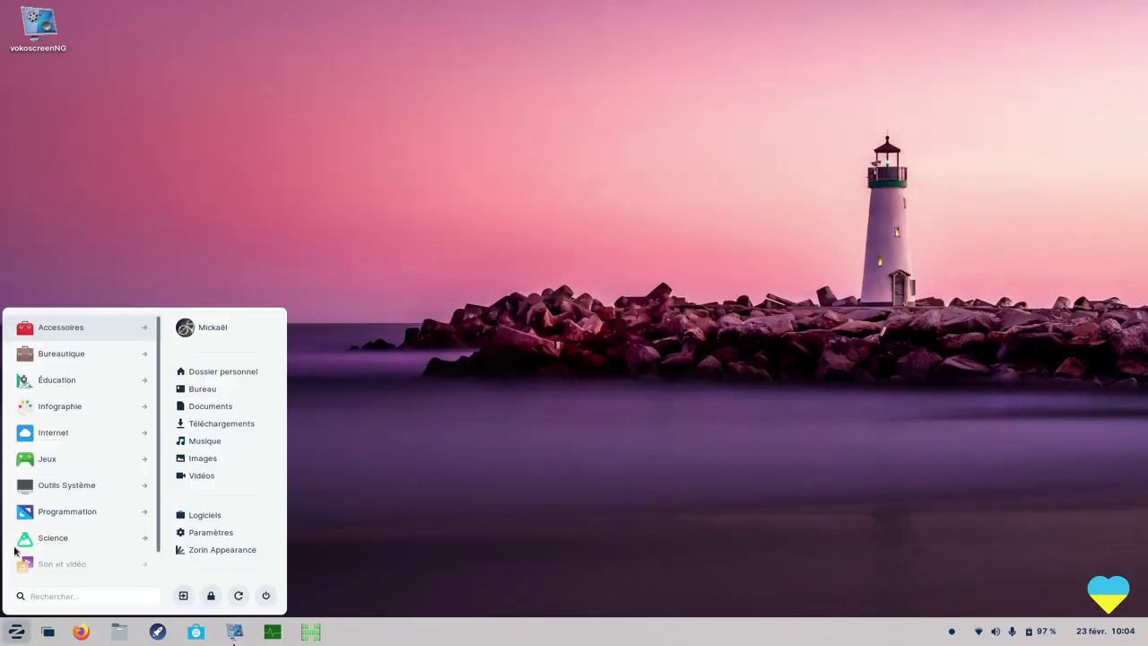
click(58, 383)
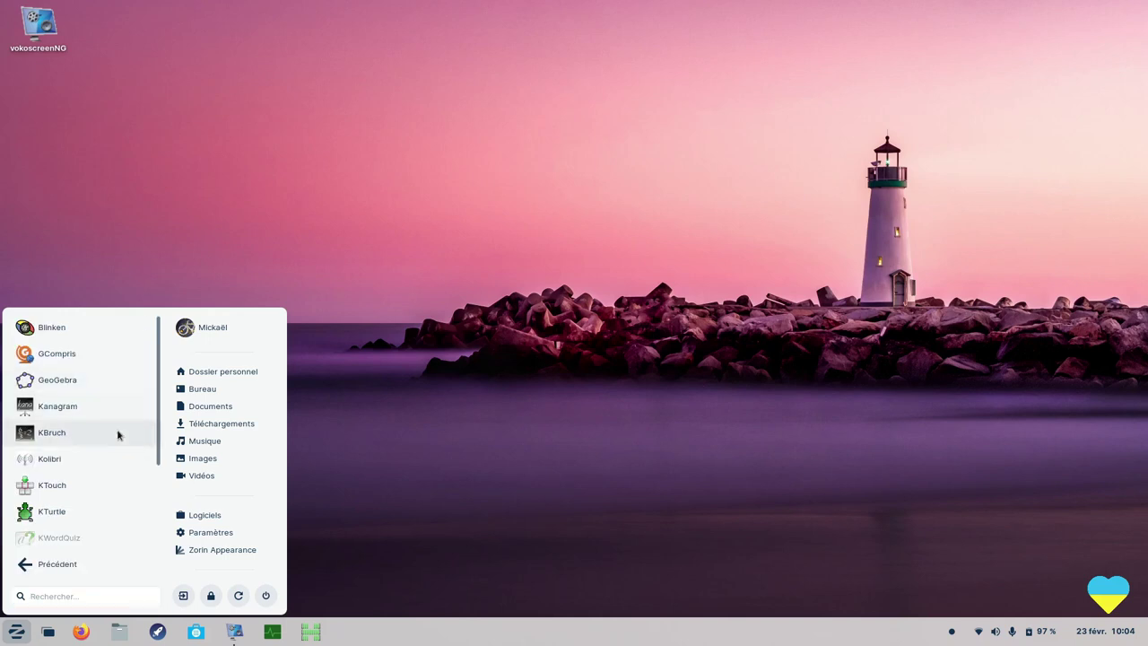
scroll(65, 520, down, 3)
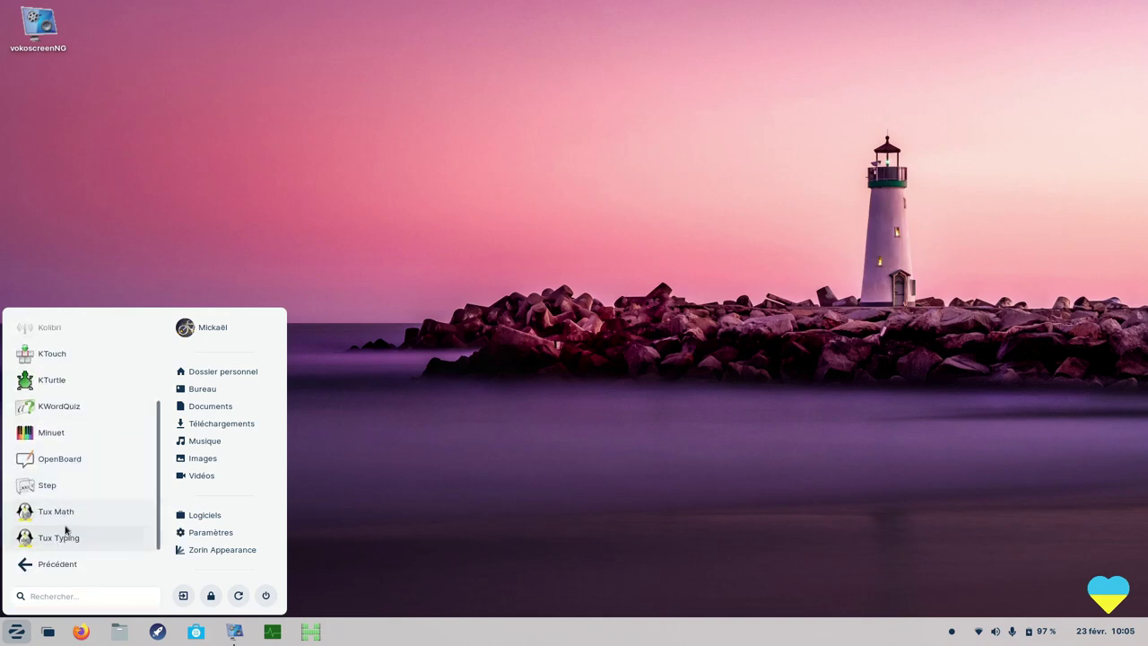
click(65, 538)
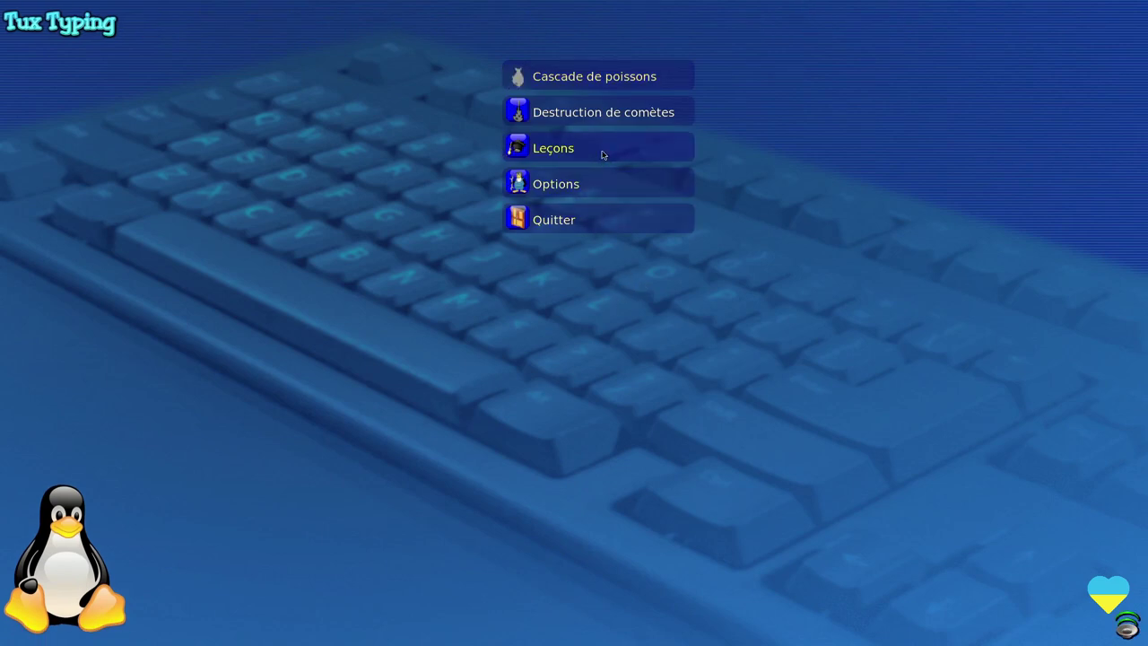
Open Tux Typing's language setting in the options, go through the list of available languages and choose one.
click(608, 187)
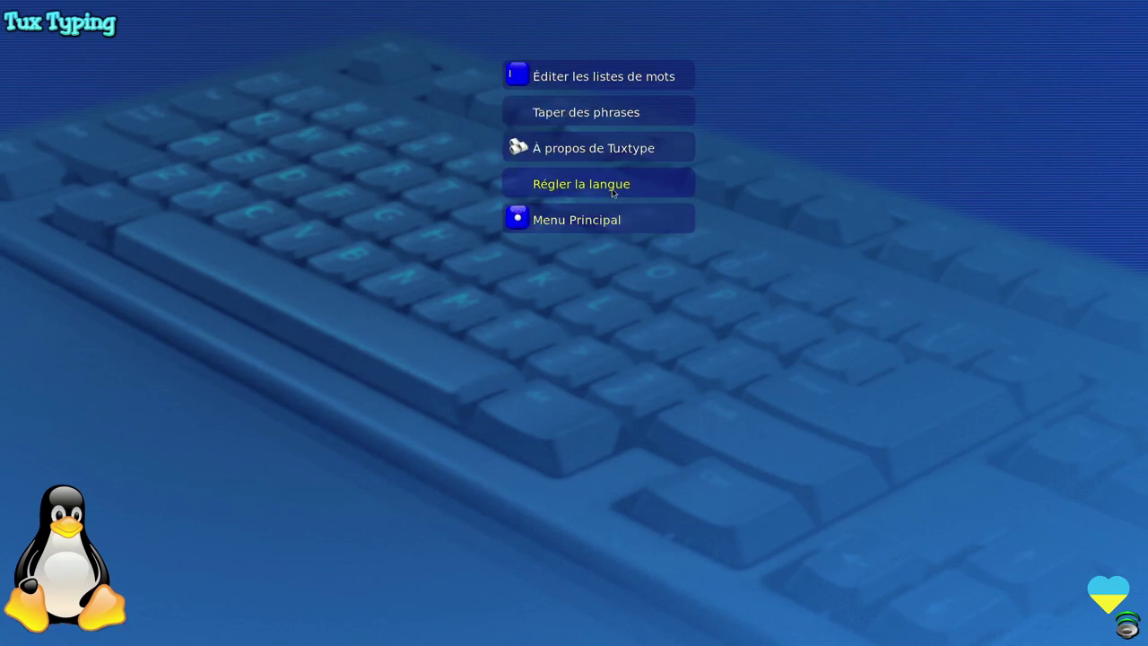
click(614, 192)
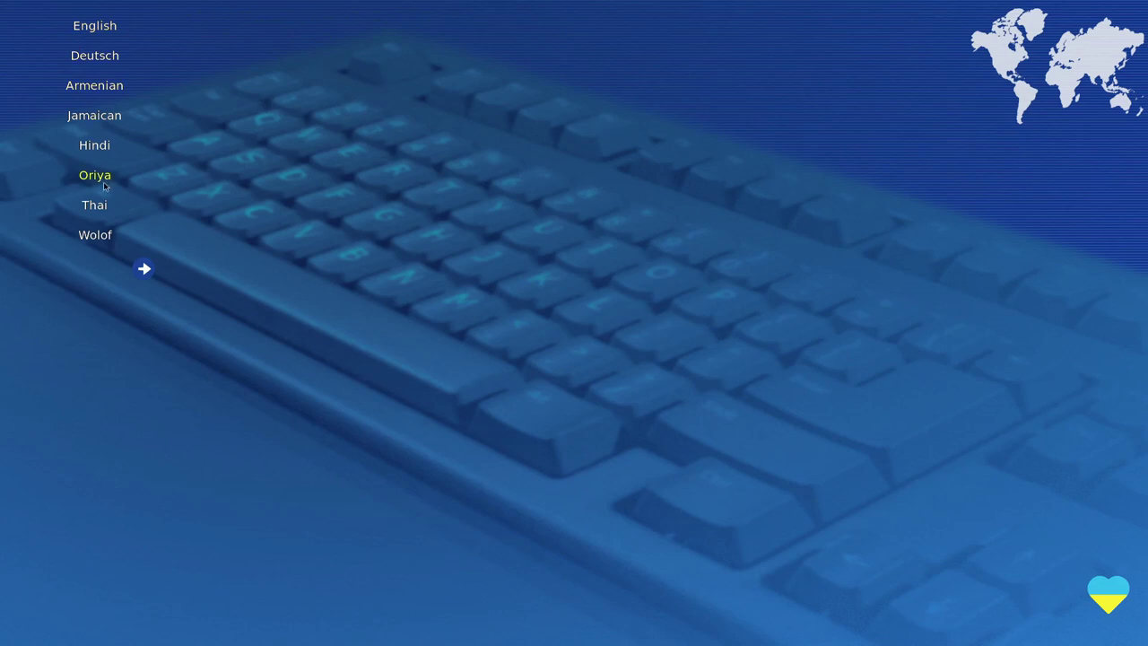
click(144, 268)
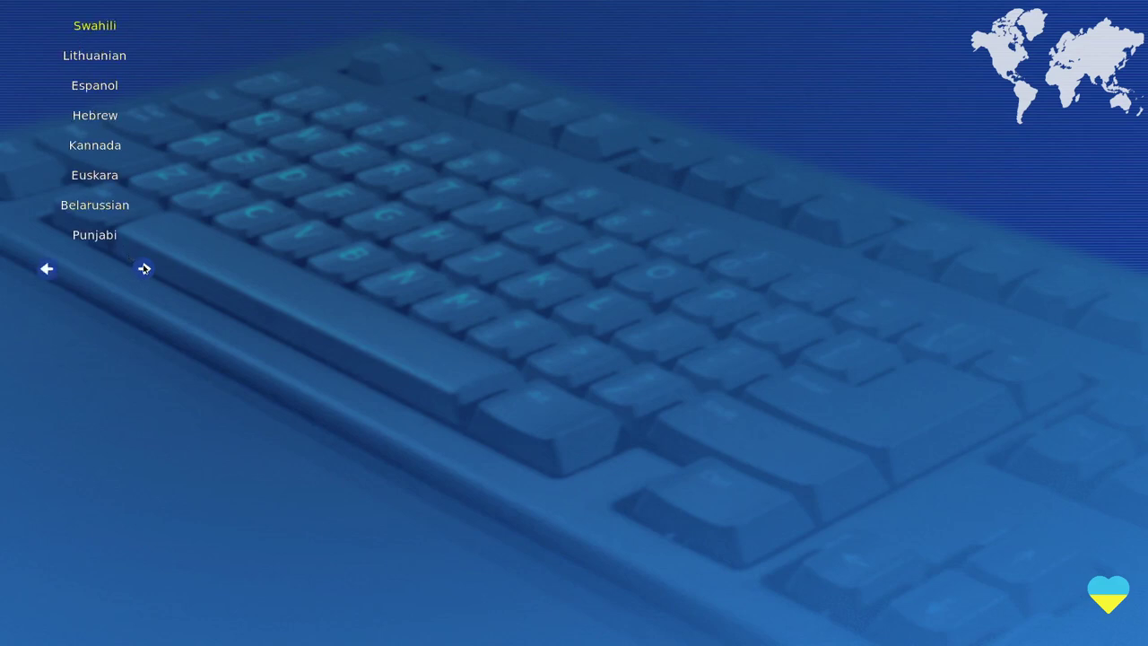
click(143, 269)
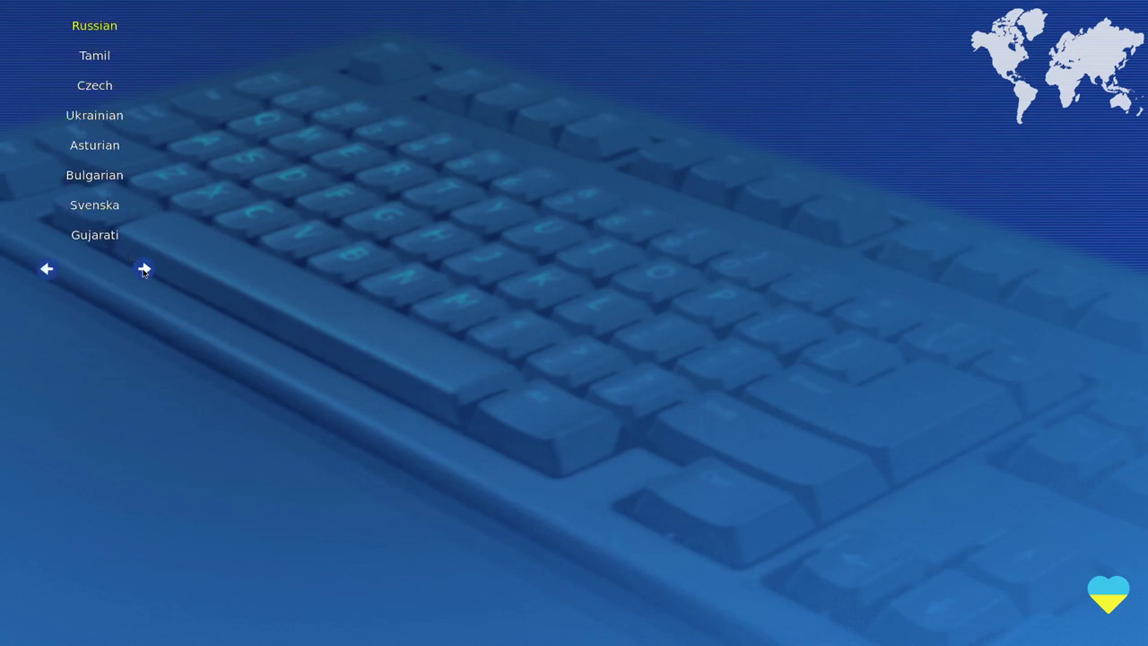
click(143, 268)
click(93, 86)
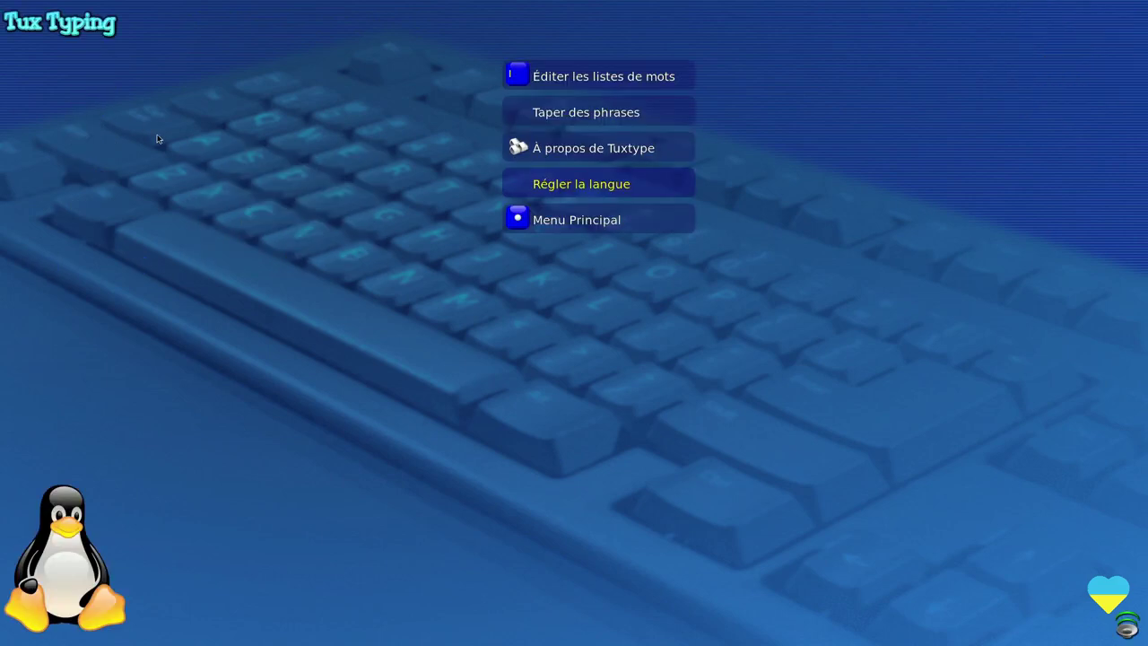
Return to the main menu, open the lesson les_jours_de_la_semaine.xml and start its typing practice.
click(556, 219)
click(575, 151)
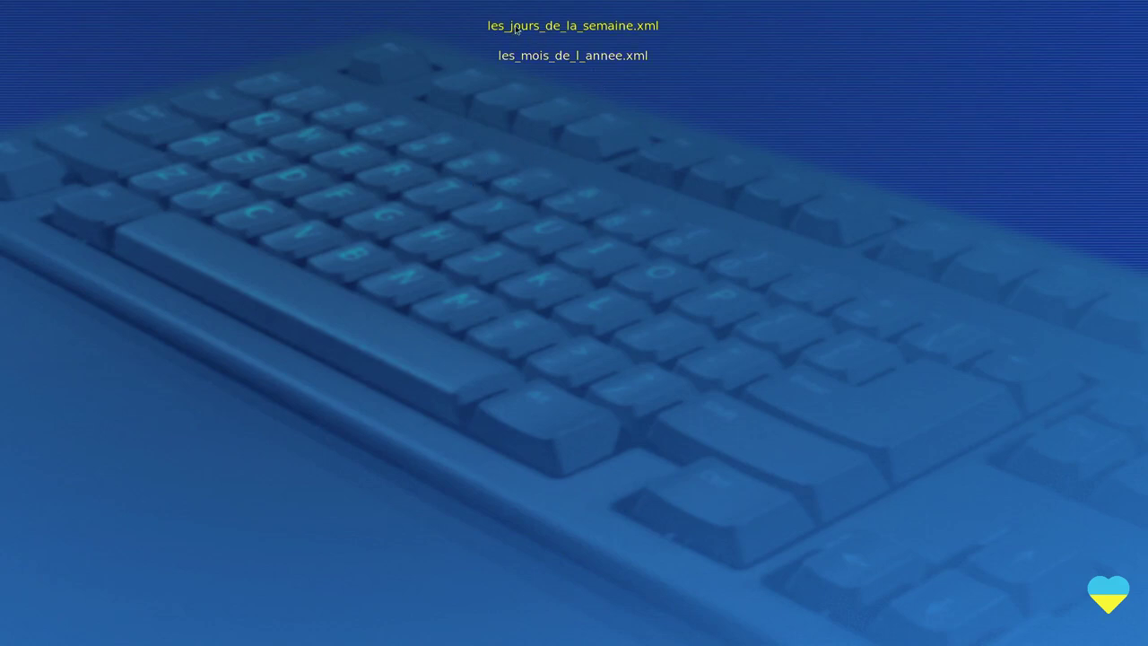
click(600, 27)
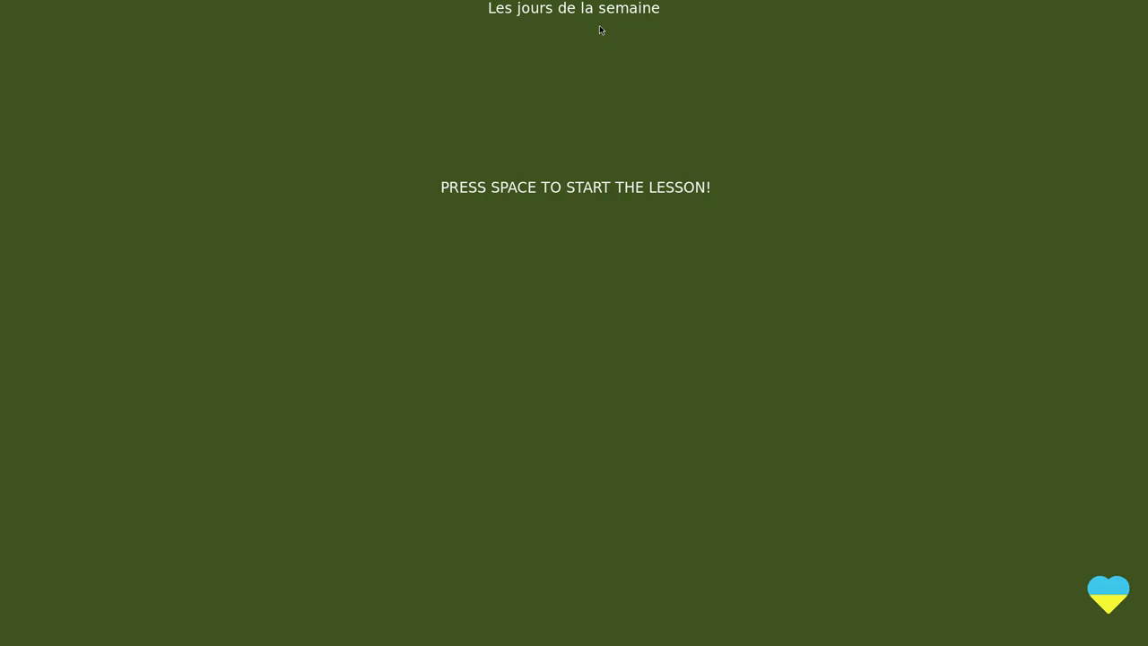
key(space)
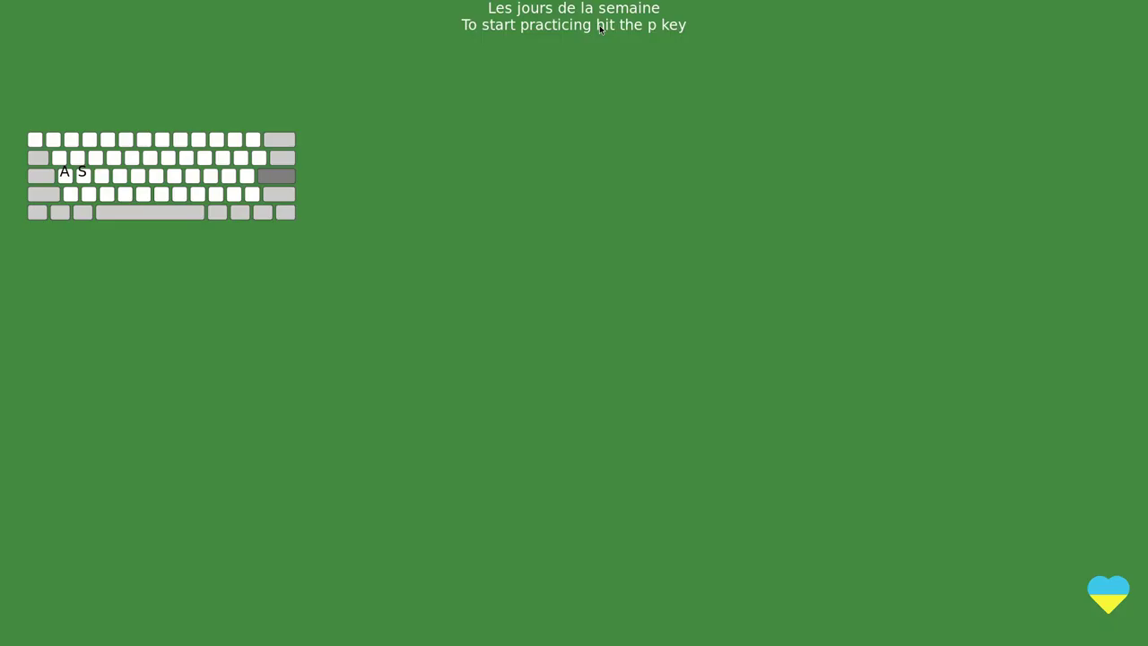
key(p)
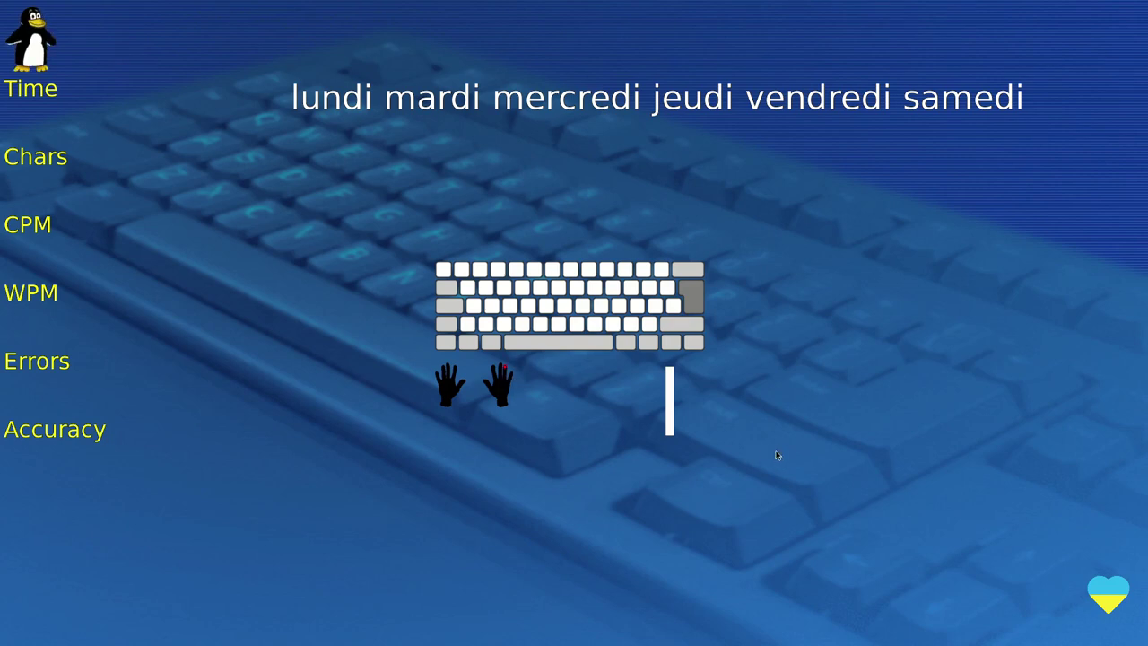
Practise the weekday line by entering "lundi mardi", and leave the lesson for the main menu.
text(l)
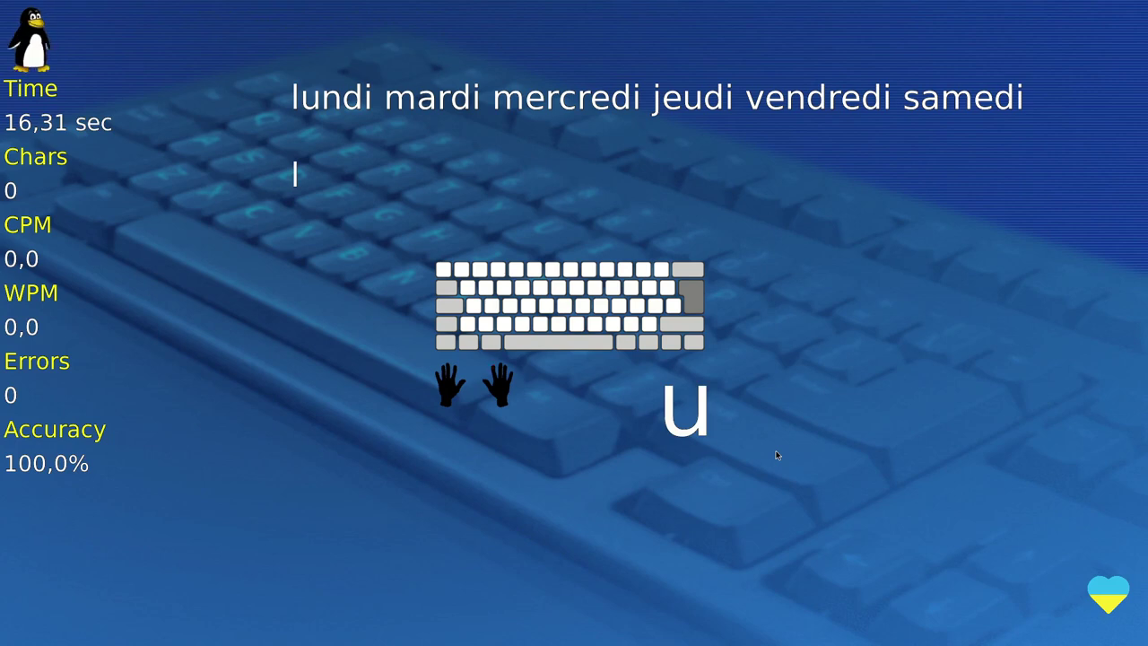
text(u)
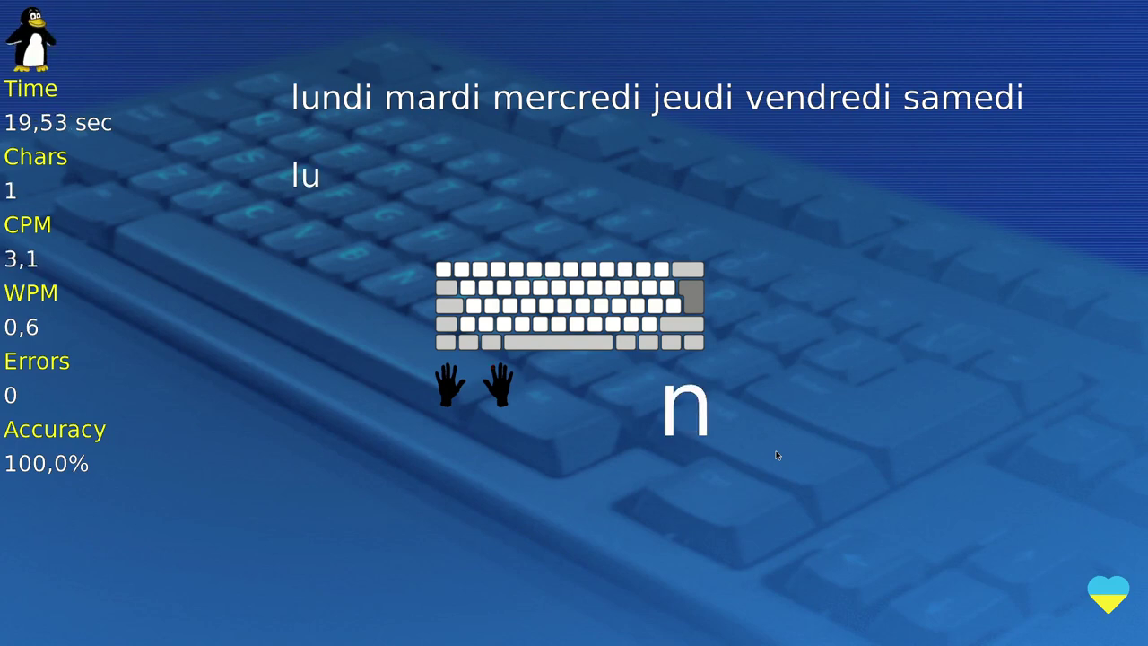
text(n)
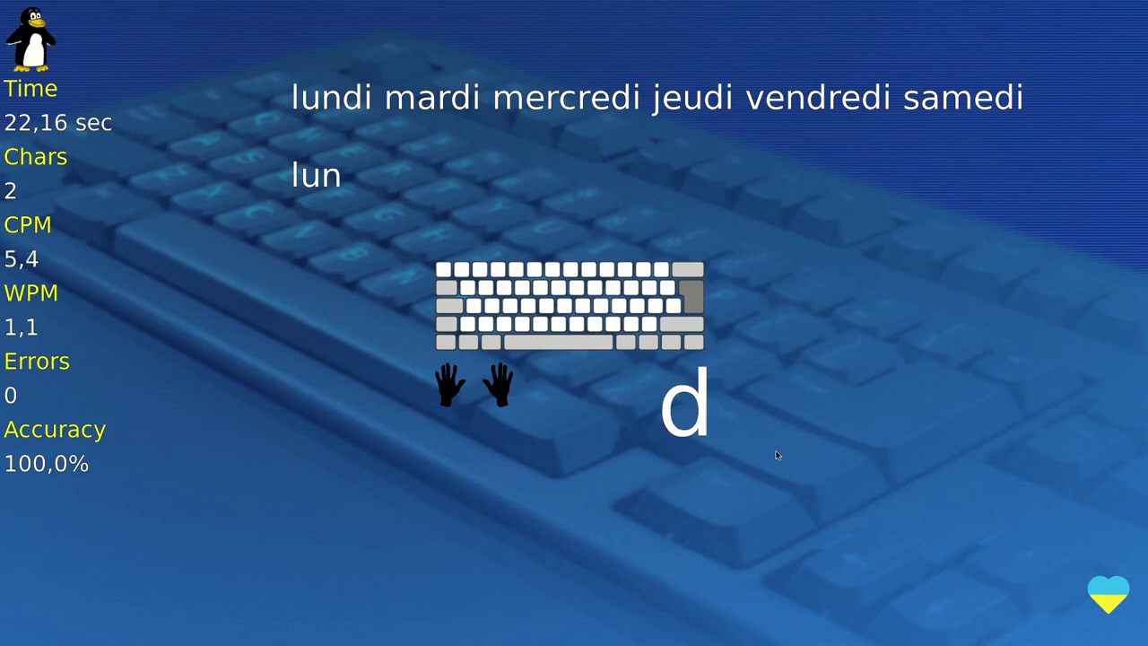
text(d)
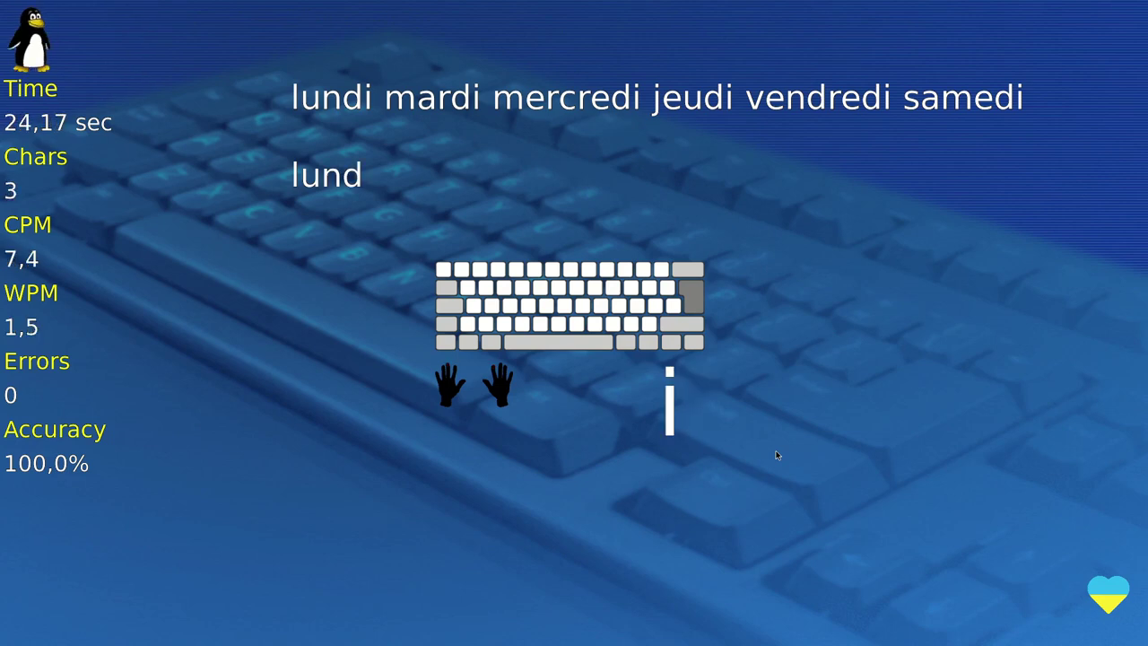
text(i)
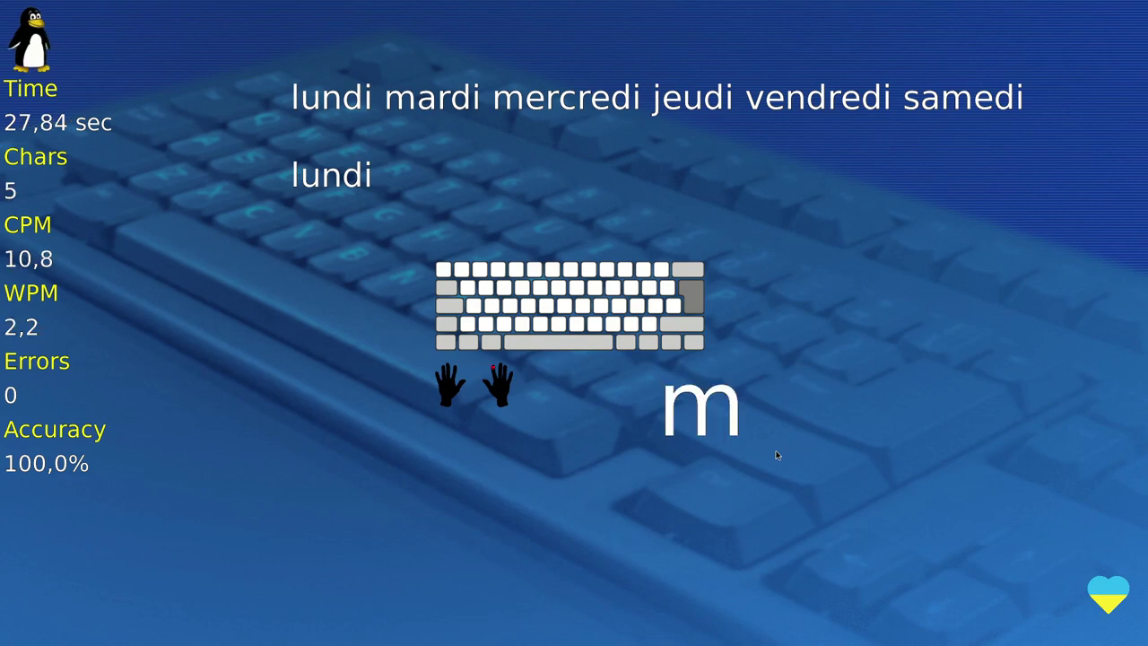
text( m)
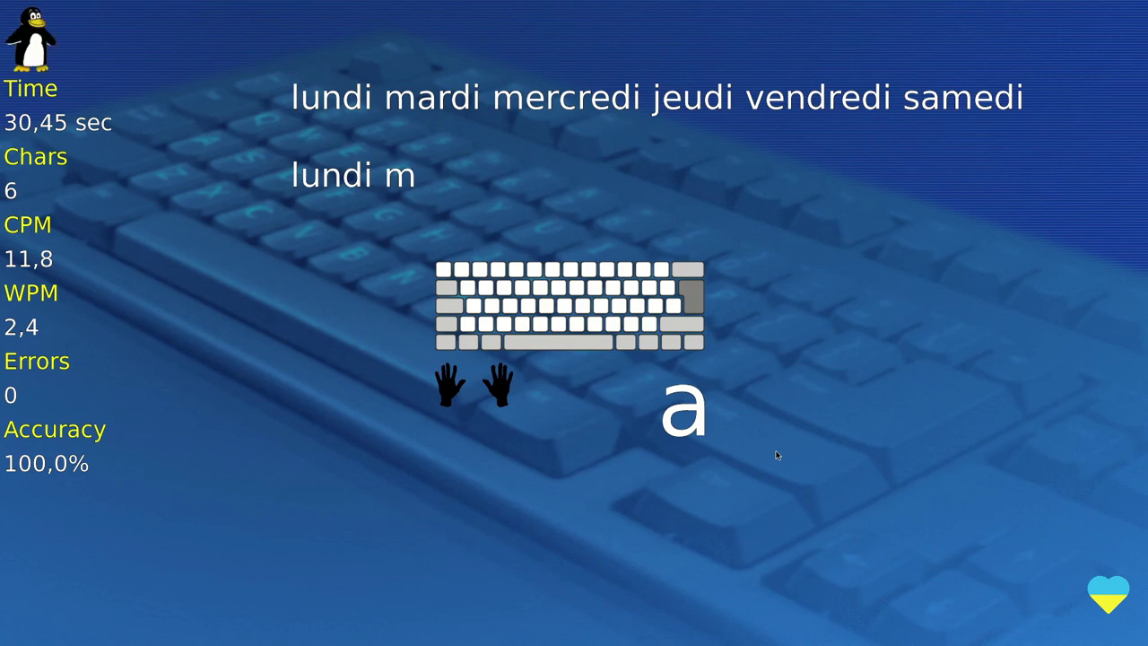
text(a)
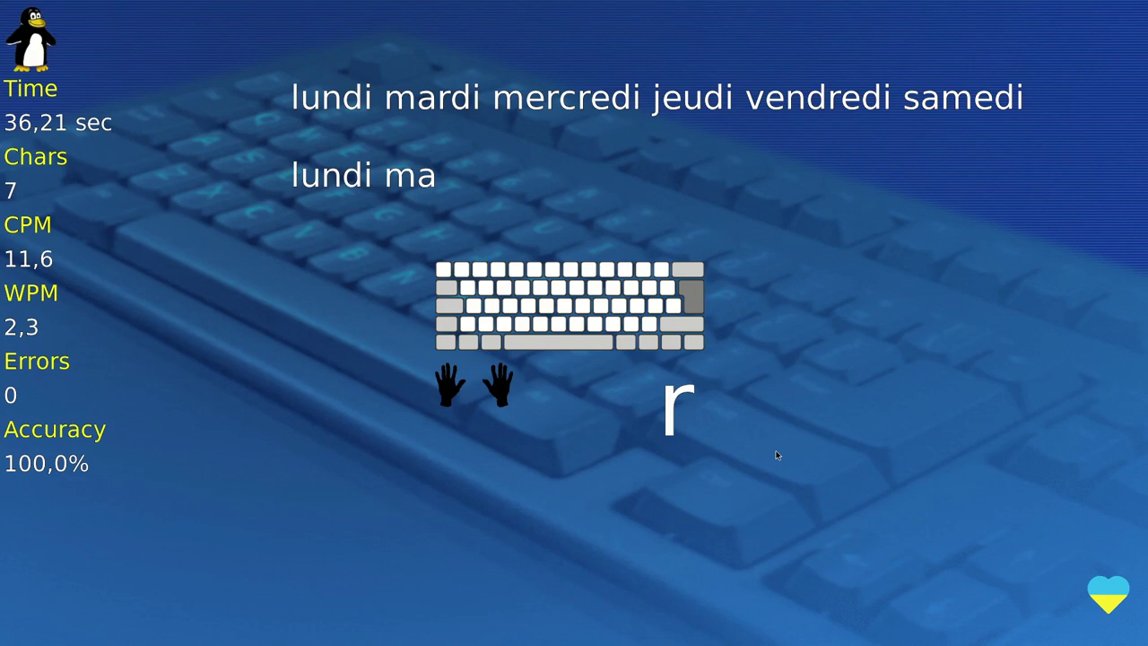
text(r)
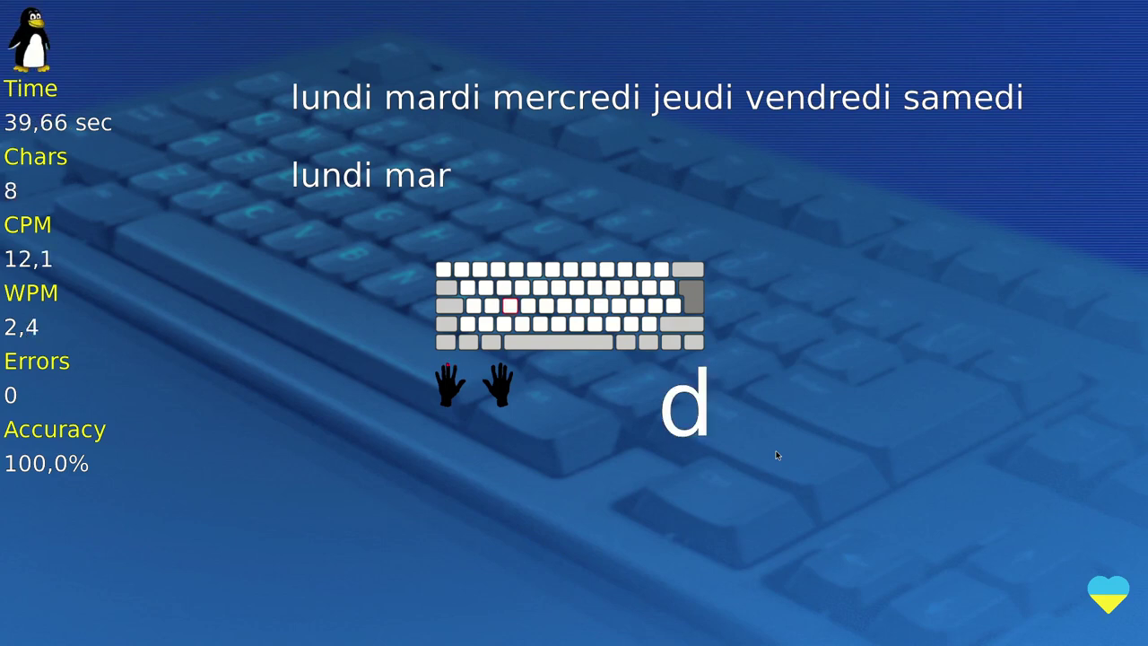
text(d)
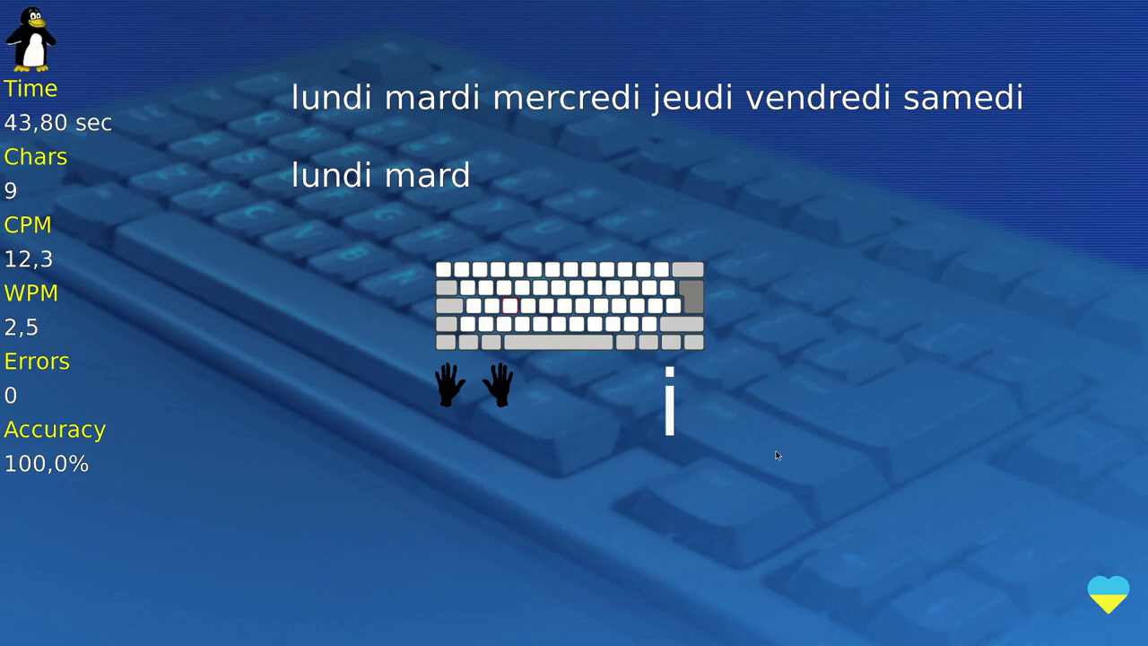
text(i)
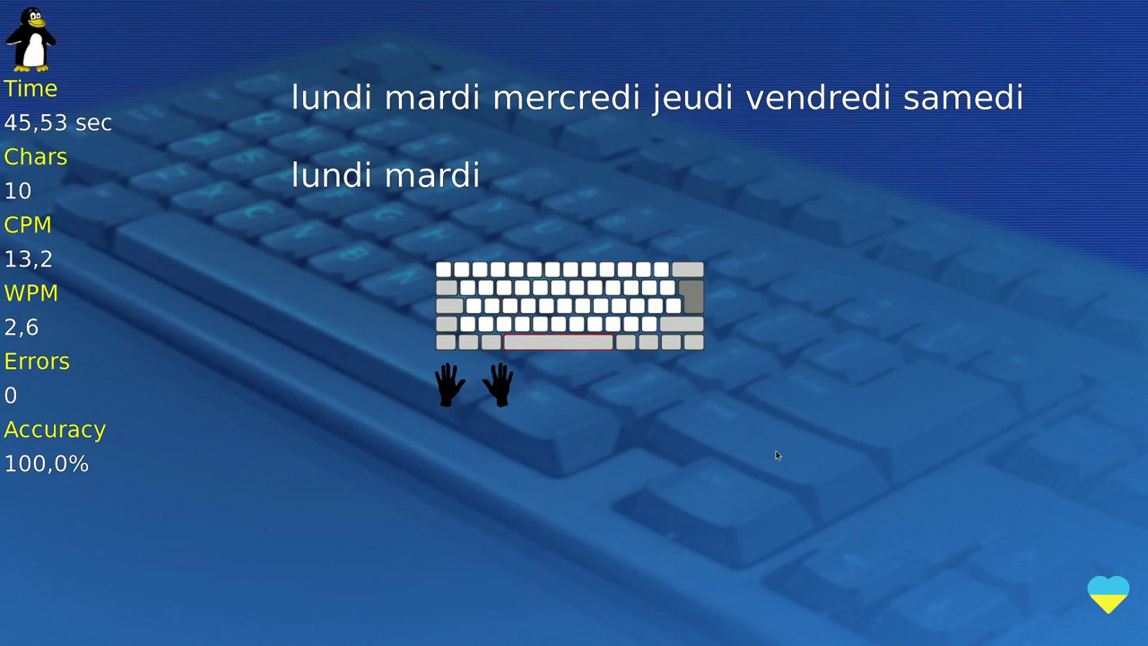
key(Escape)
key(Escape)
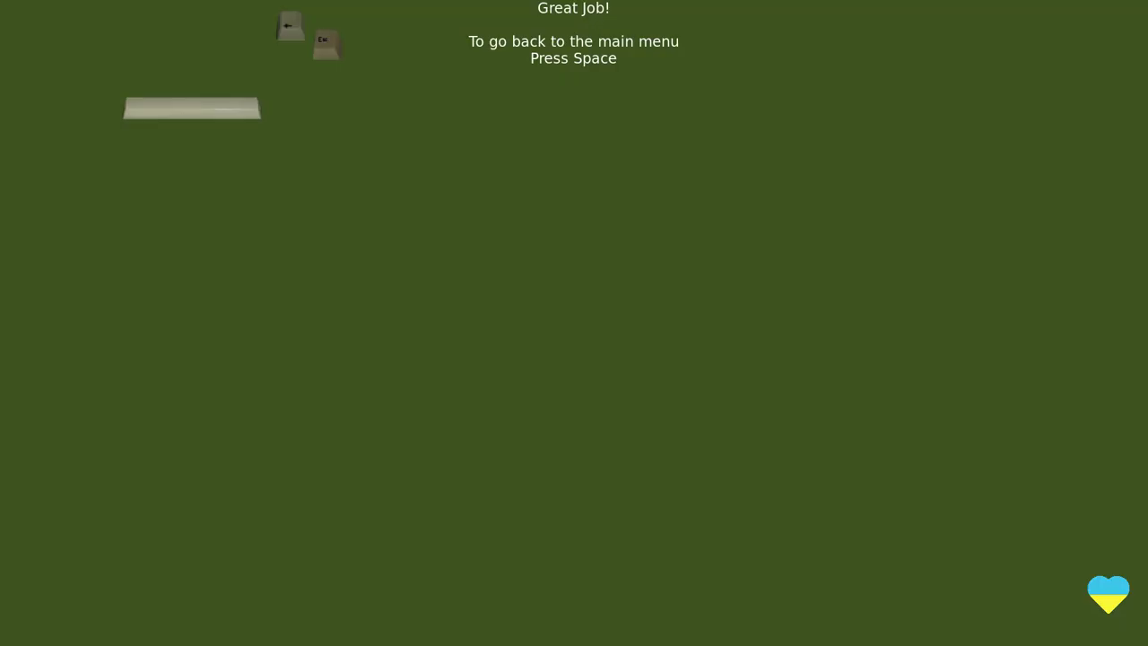
key(space)
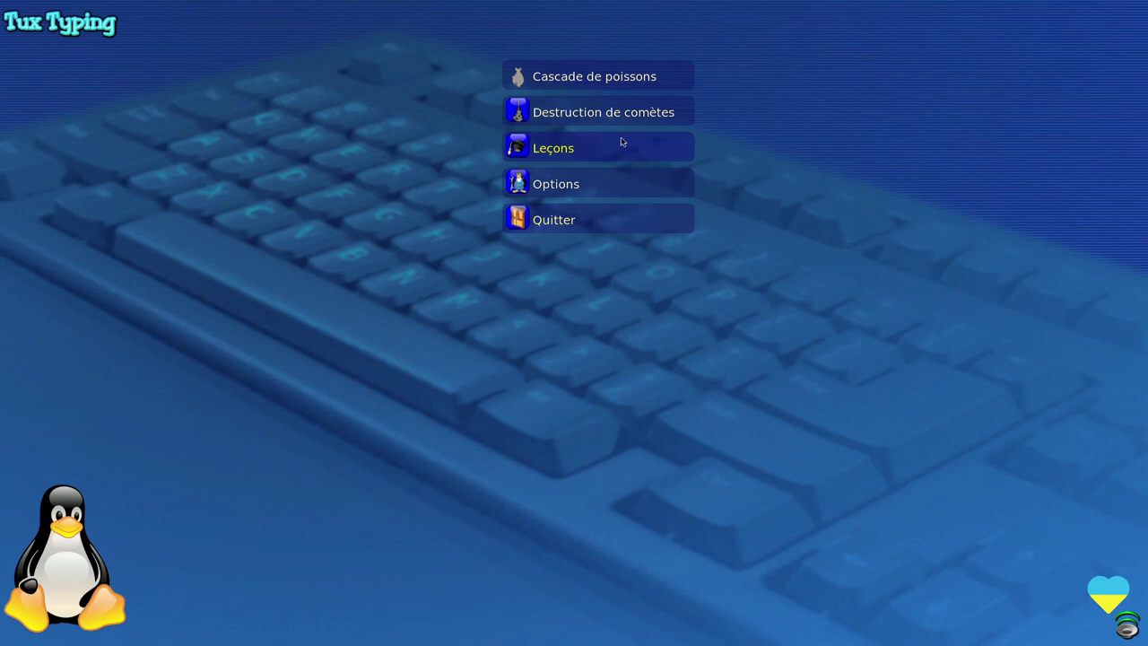
Start the Cascade de poissons game at the Moyen difficulty with the "Les mois de l'année" word list.
click(577, 81)
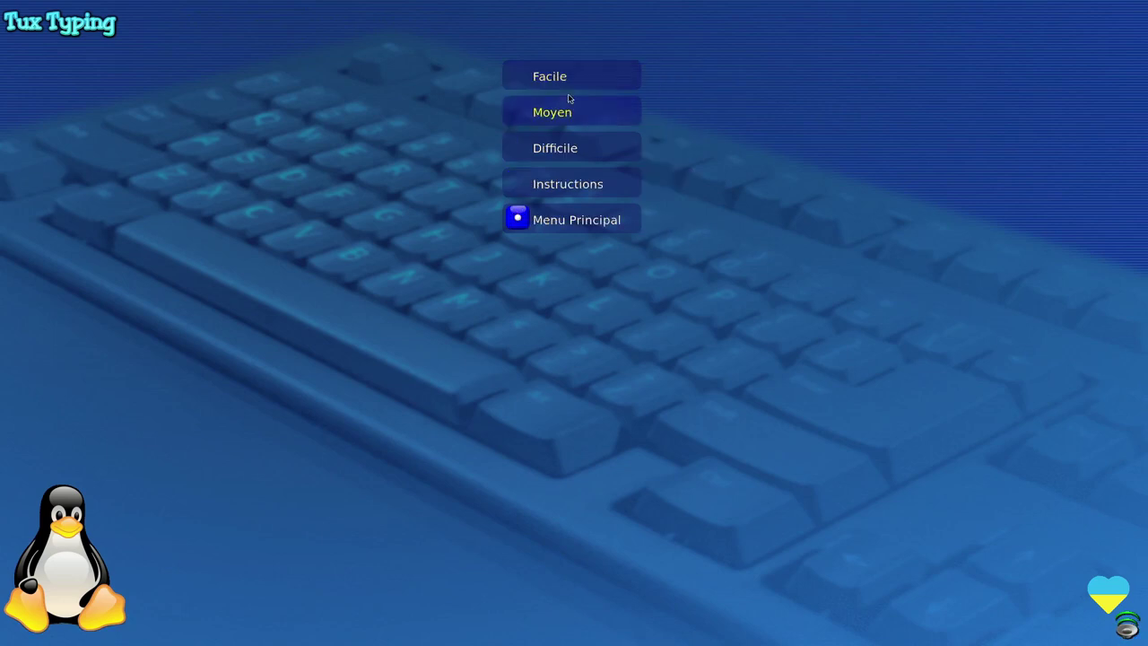
click(573, 77)
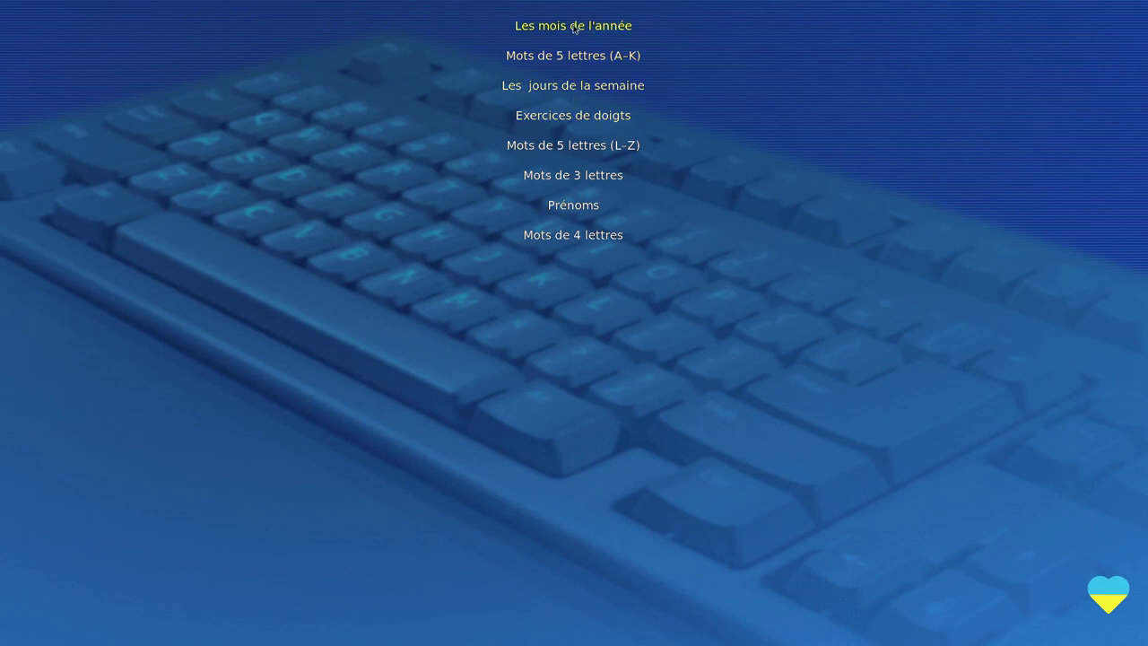
key(Escape)
click(562, 120)
key(Return)
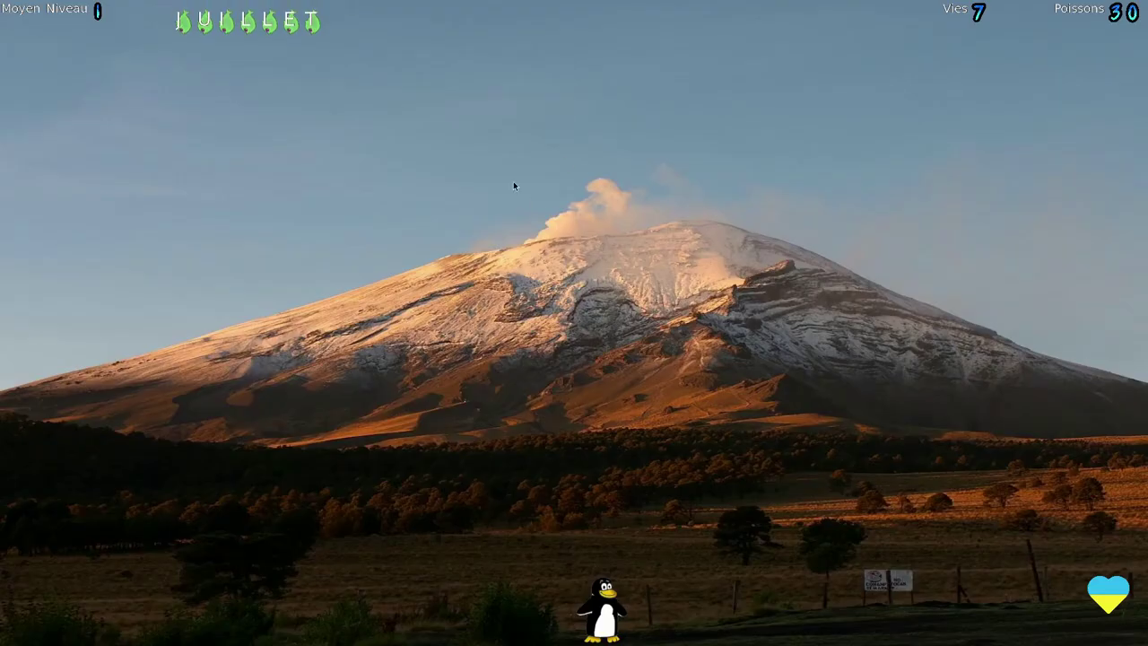
Play the fish game by entering the falling month names such as "juillet", and quit to the main menu.
text(juilletnovembrej)
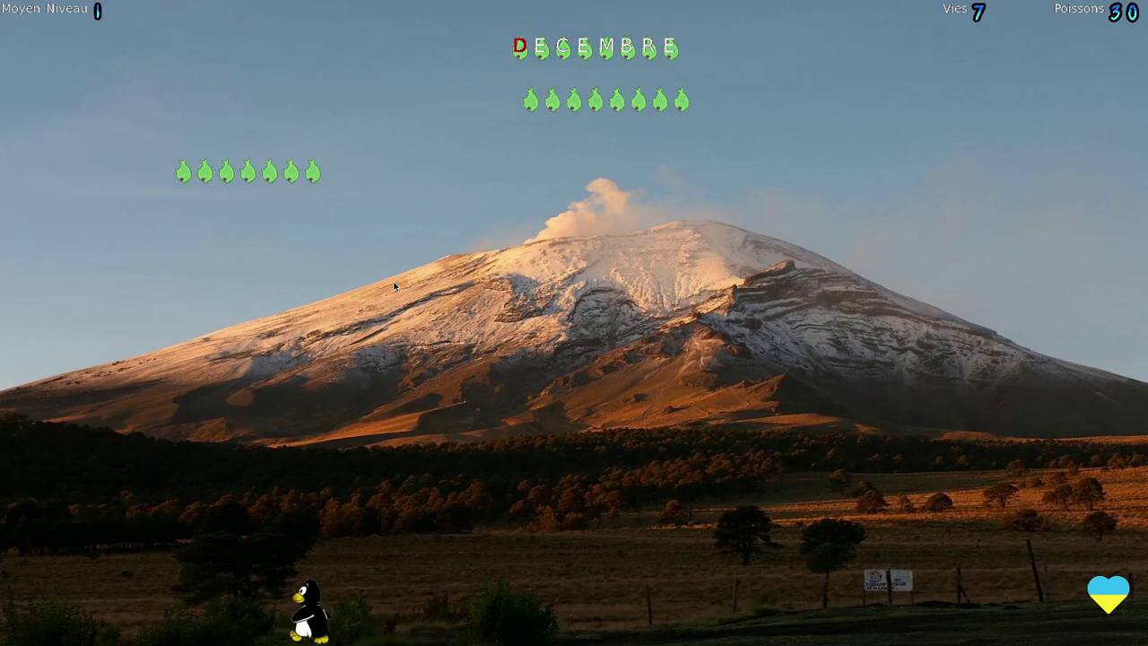
text(uinavrilseptembrejuille)
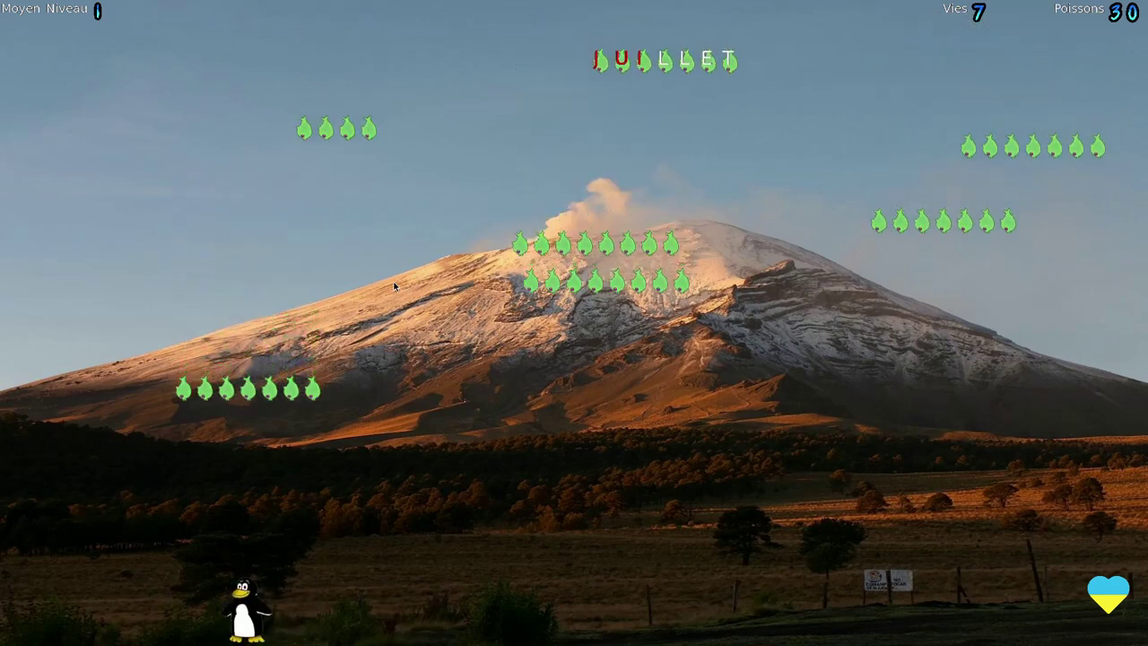
text(t)
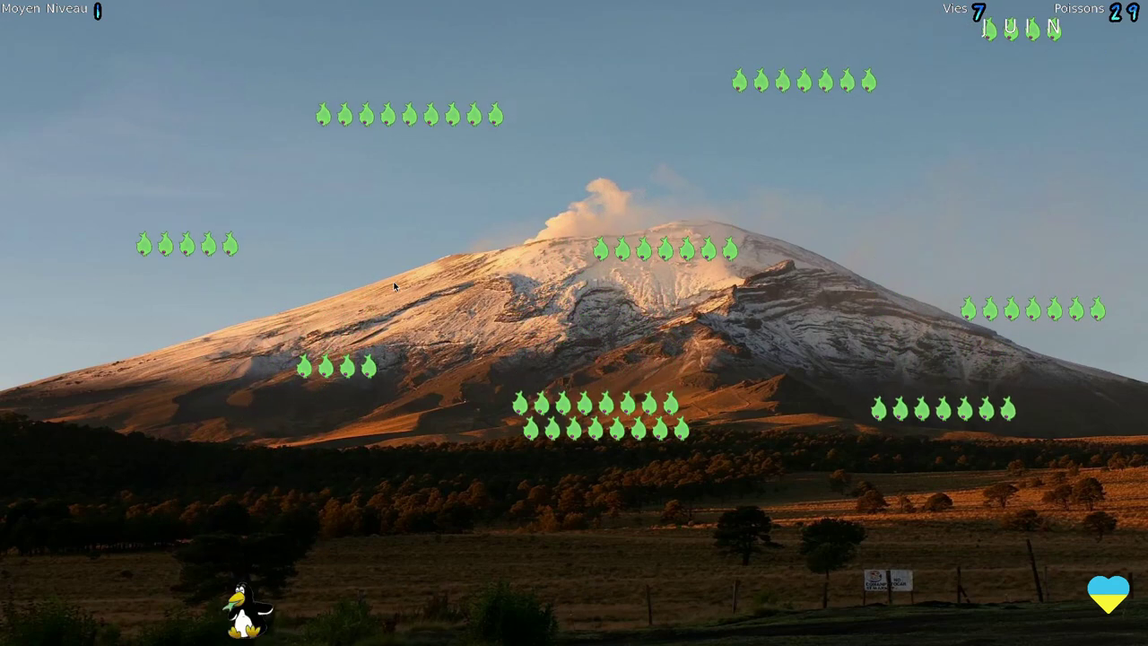
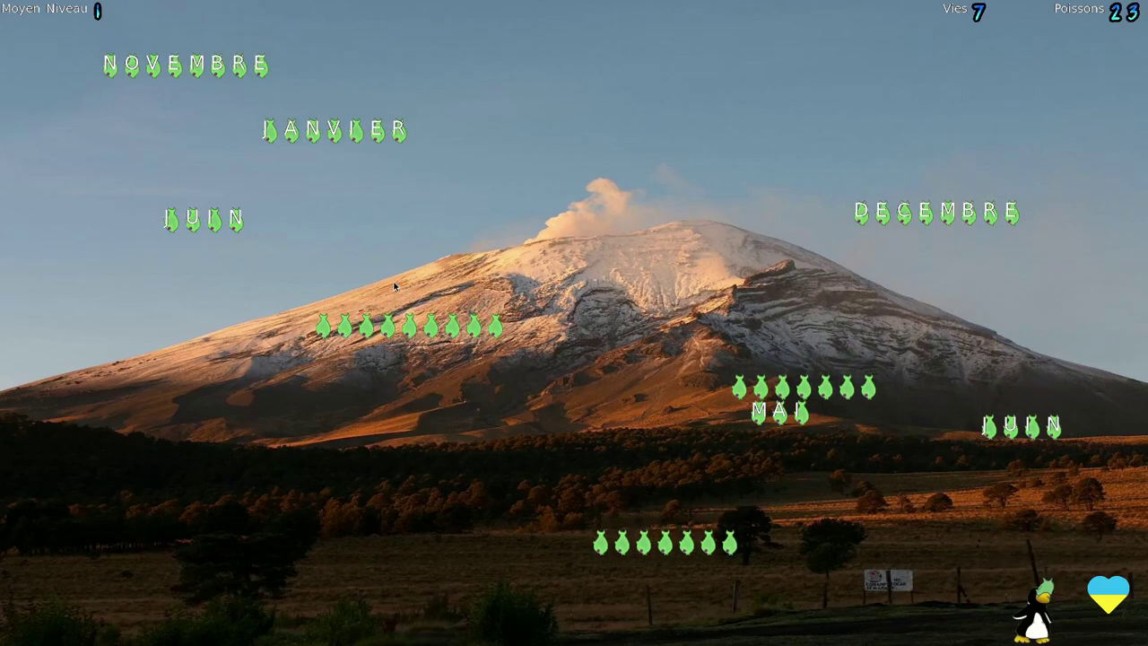
key(Escape)
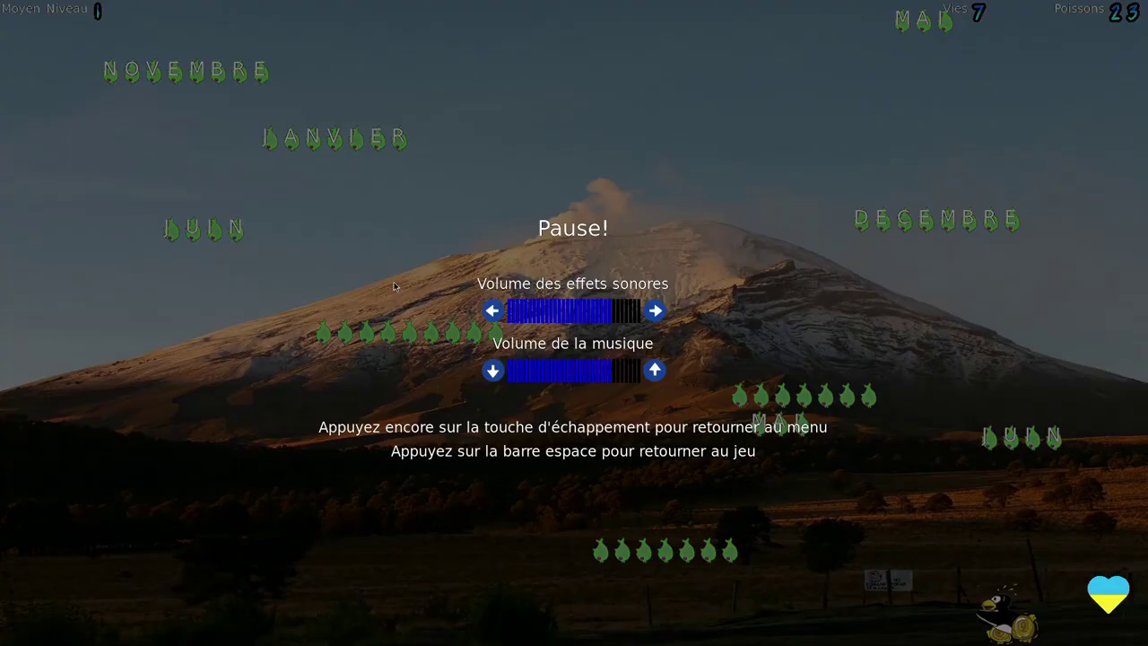
key(Escape)
key(Escape)
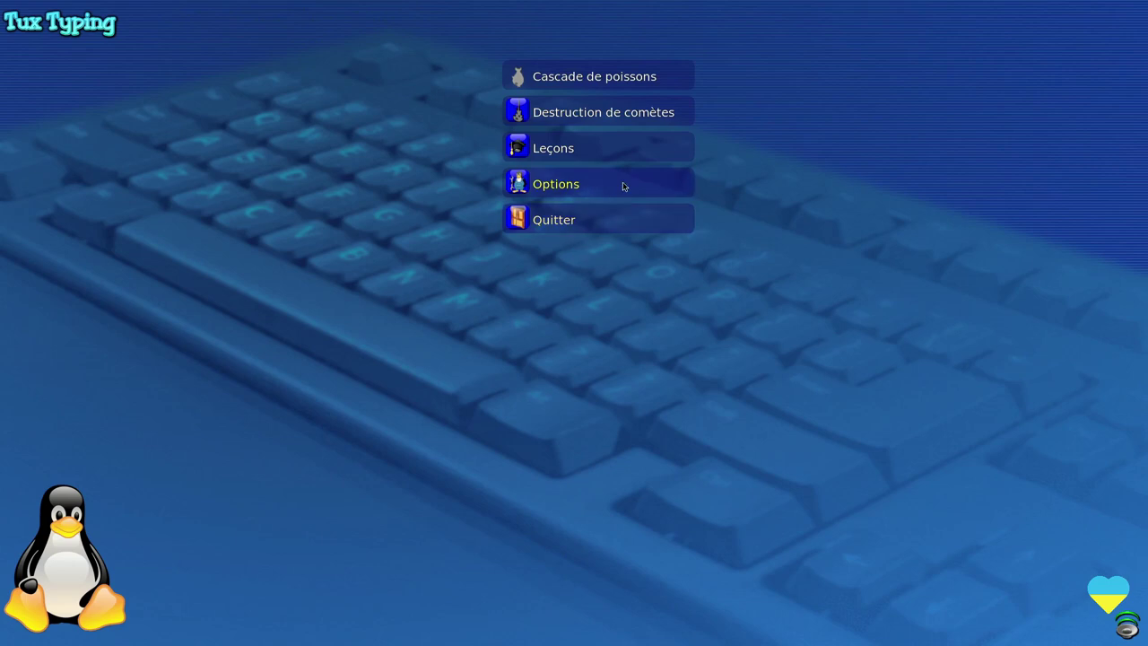
Start the Destruction de comètes game at the Pilote difficulty with the "Mots de 5 lettres (A-K)" word list.
click(579, 119)
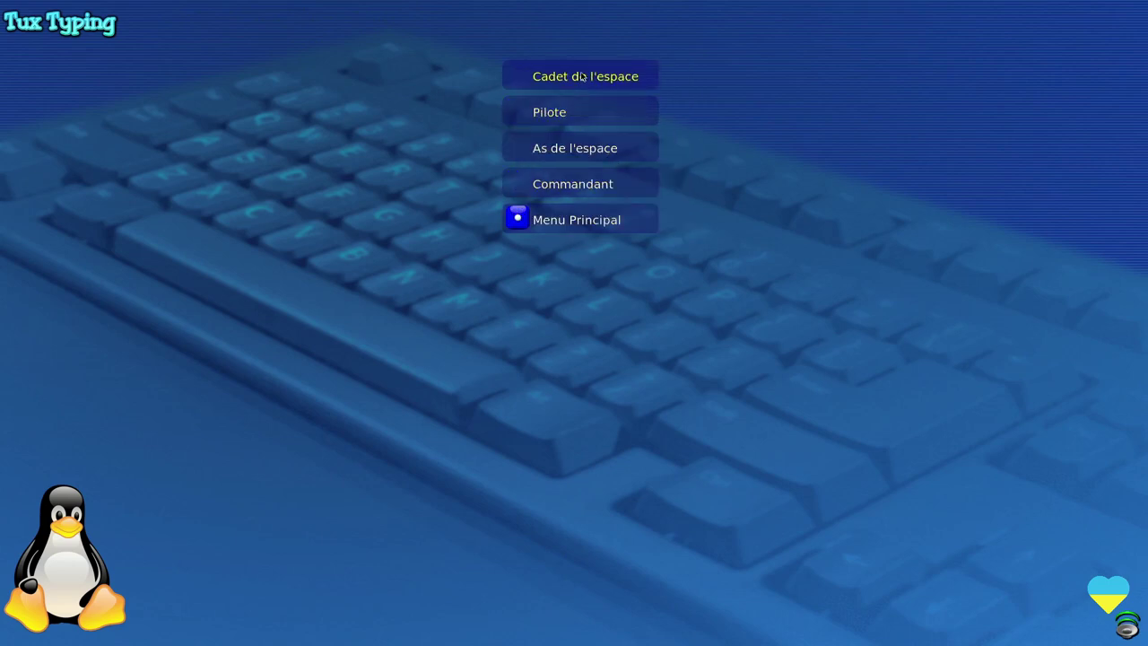
click(580, 121)
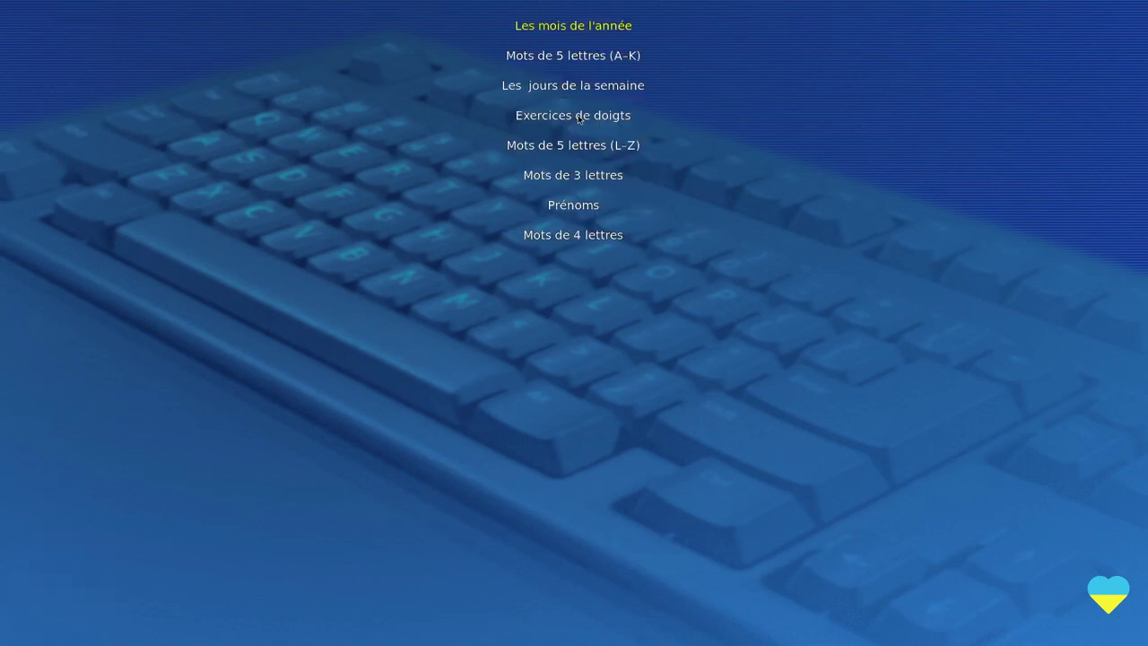
click(574, 59)
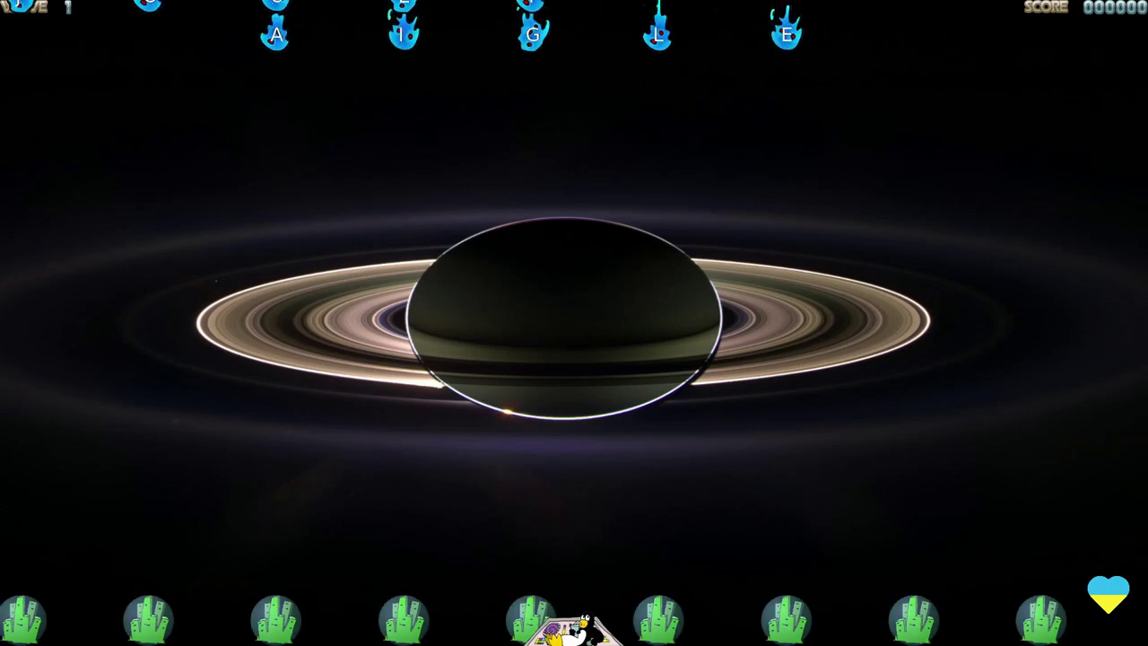
Shoot down the falling comets by entering the letters of "aigle", "jouet" and "fleur".
key(a)
key(i)
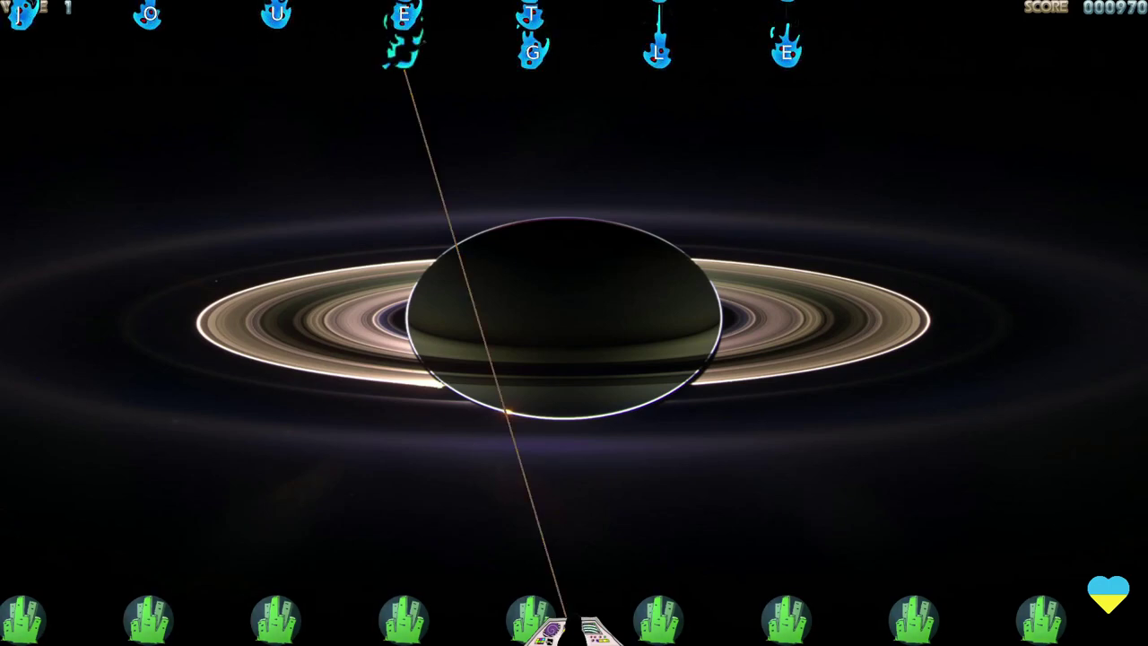
key(g)
key(l)
key(e)
key(j)
key(o)
key(u)
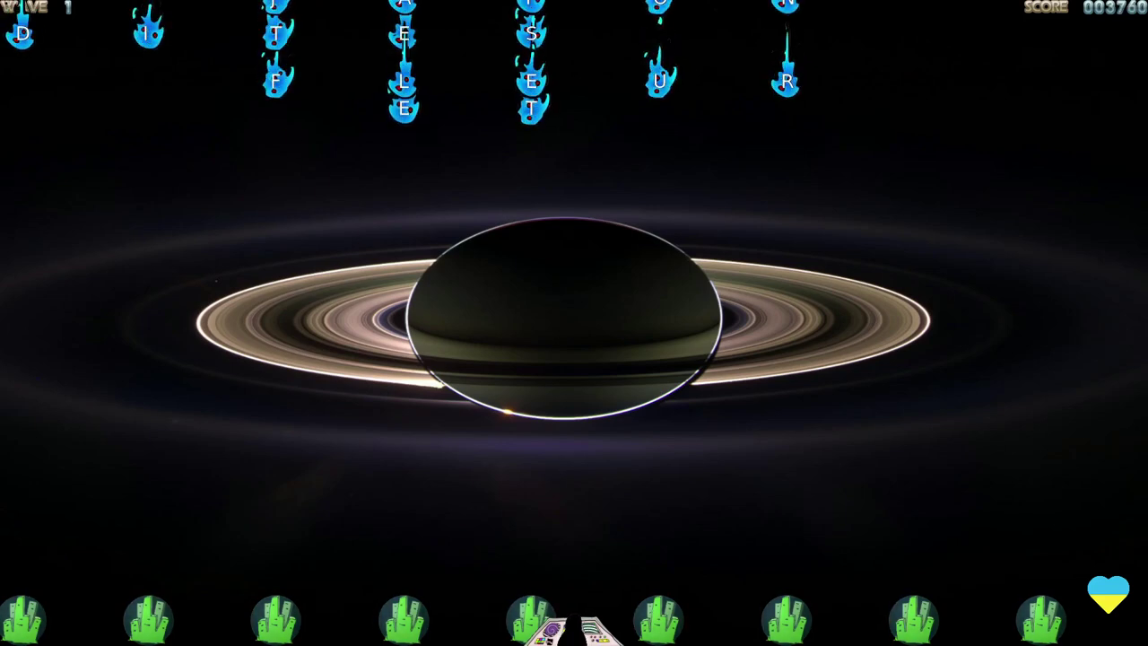
key(e)
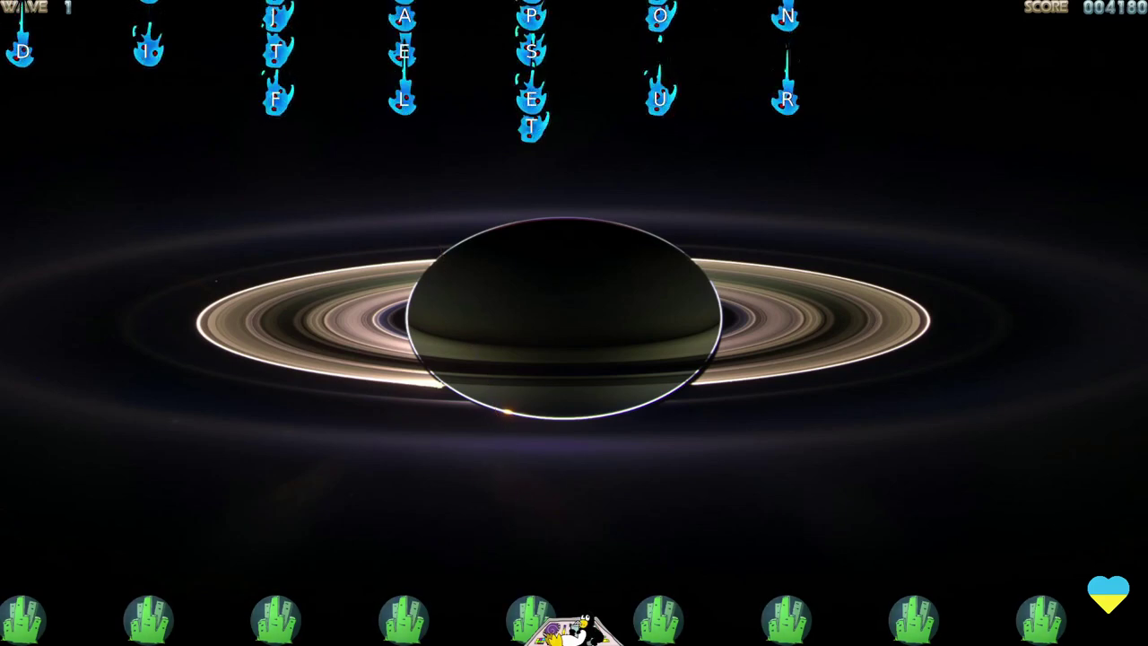
key(t)
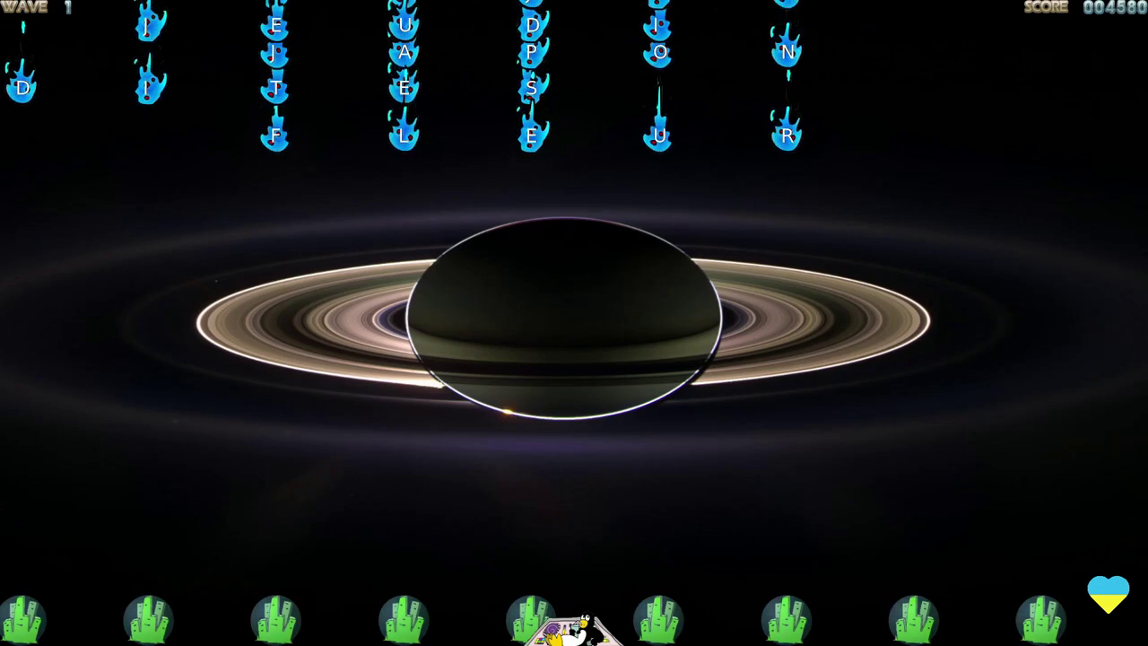
key(f)
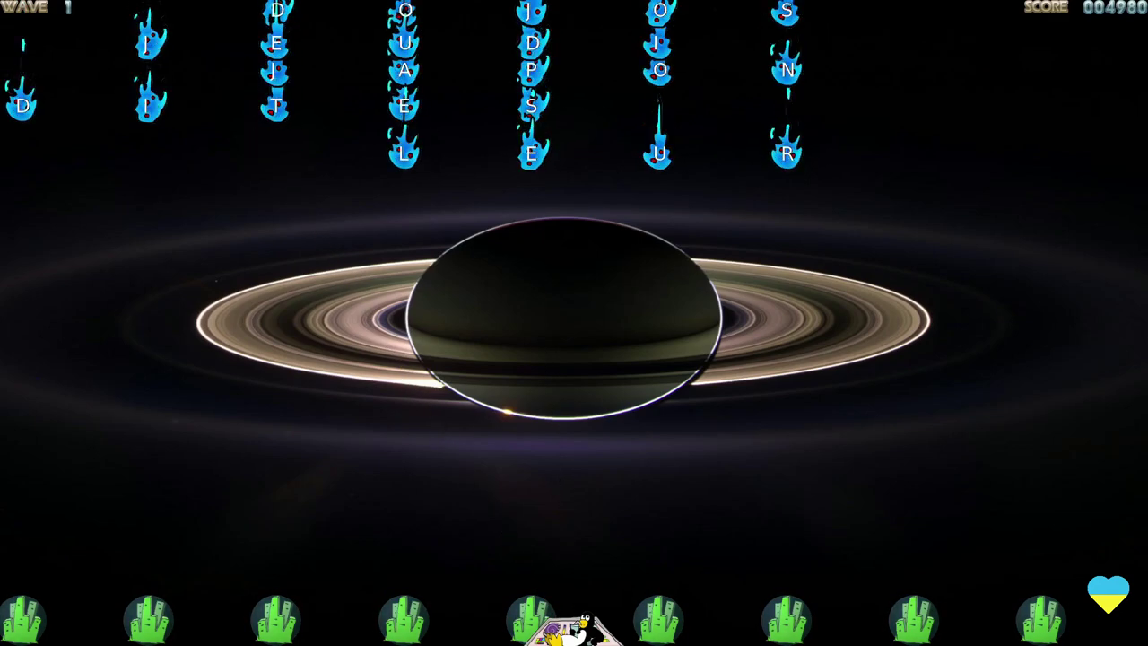
key(l)
key(e)
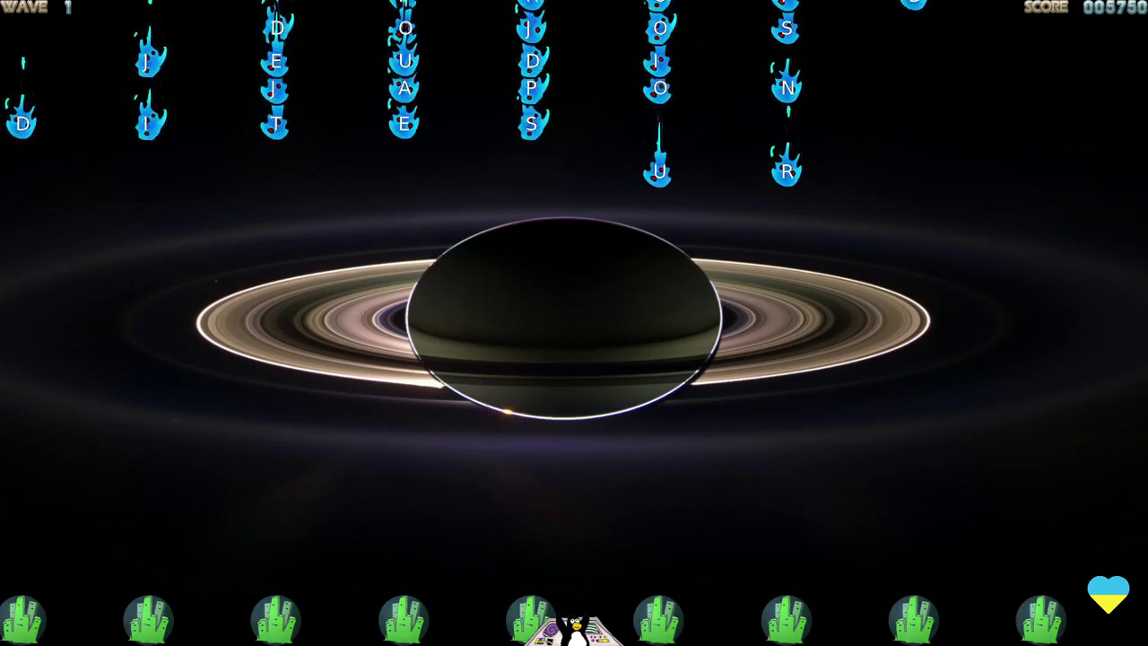
key(u)
key(r)
Abandon the comet game, return to the main menu and quit Tux Typing.
key(Escape)
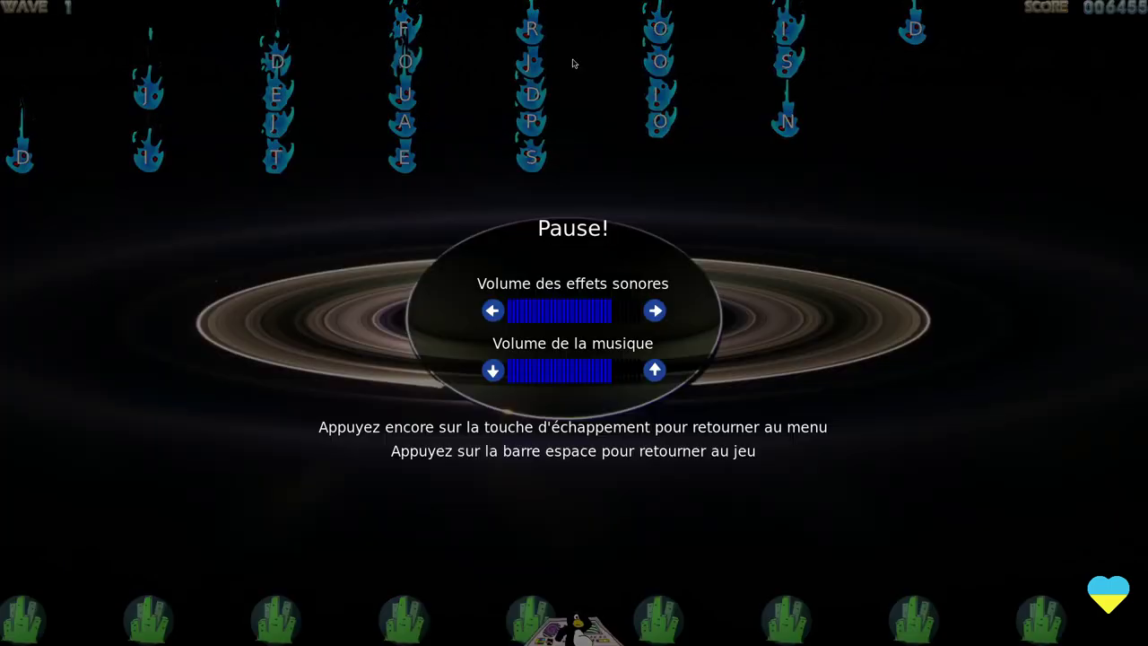
key(Escape)
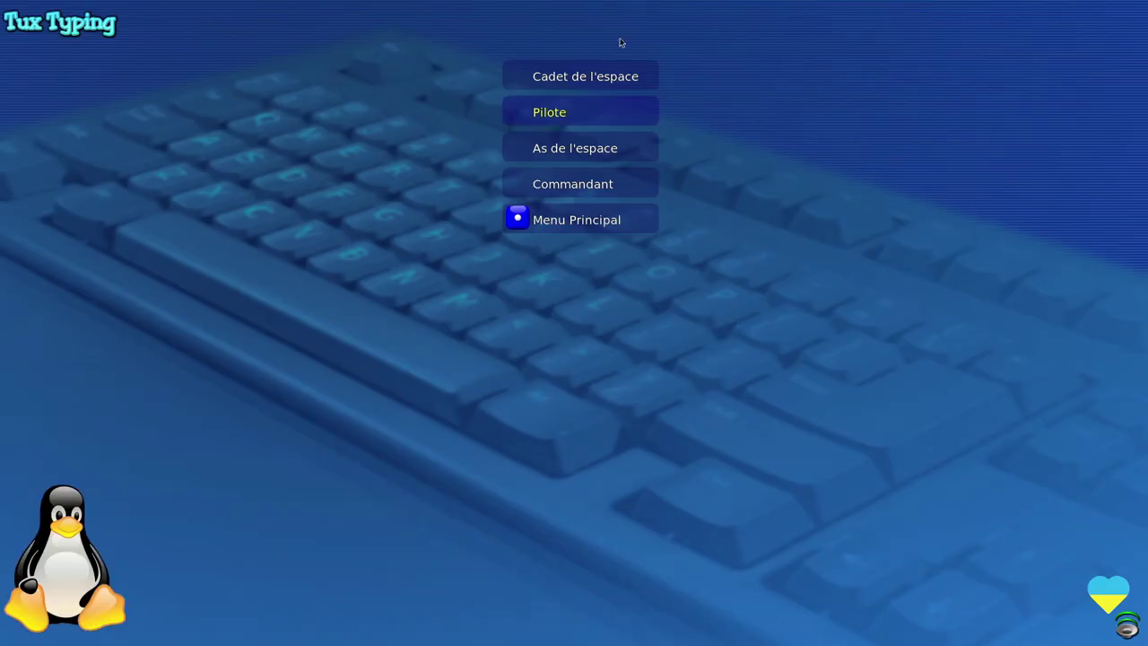
click(575, 230)
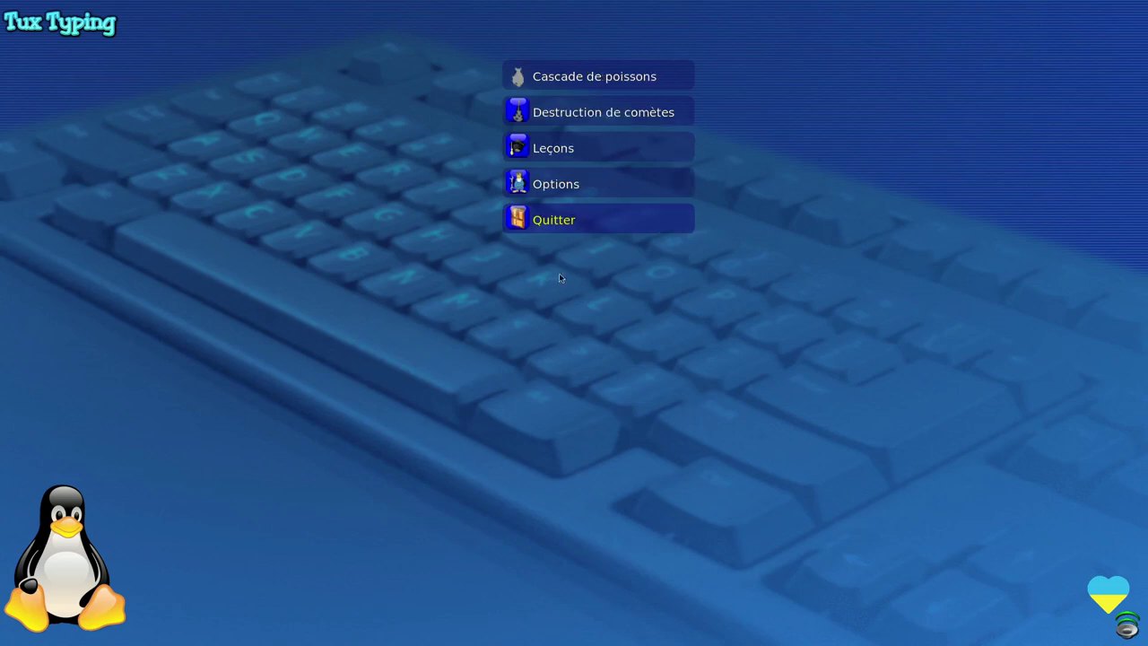
click(584, 228)
Launch KTurtle from the Éducation applications and widen its code editor.
key(super)
click(82, 385)
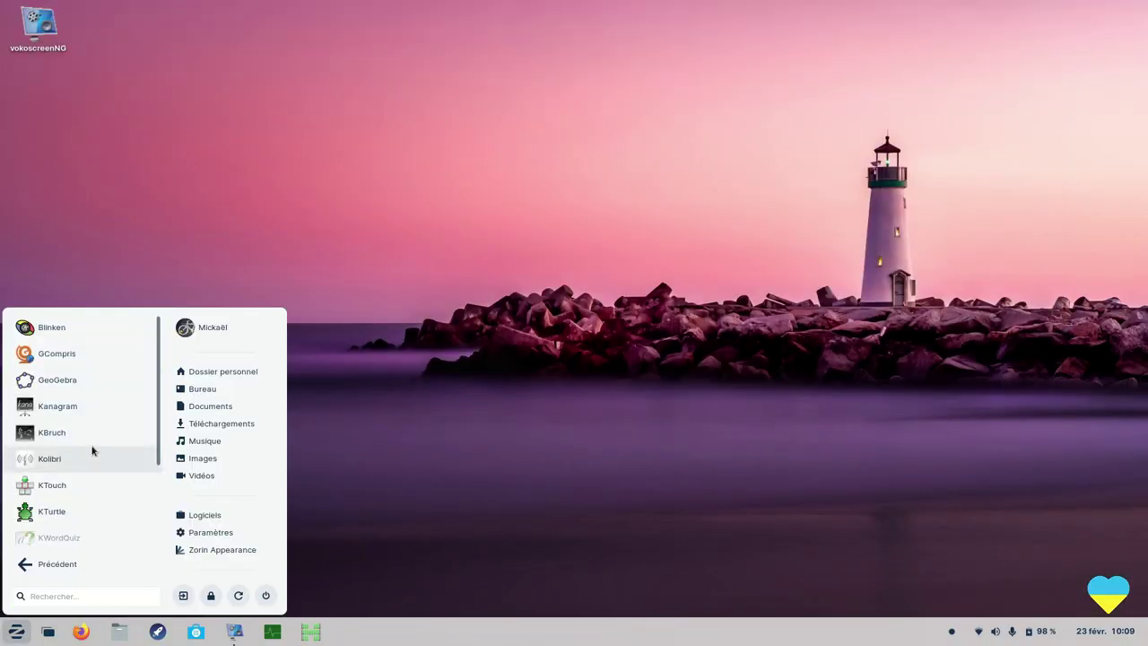
scroll(56, 529, down, 1)
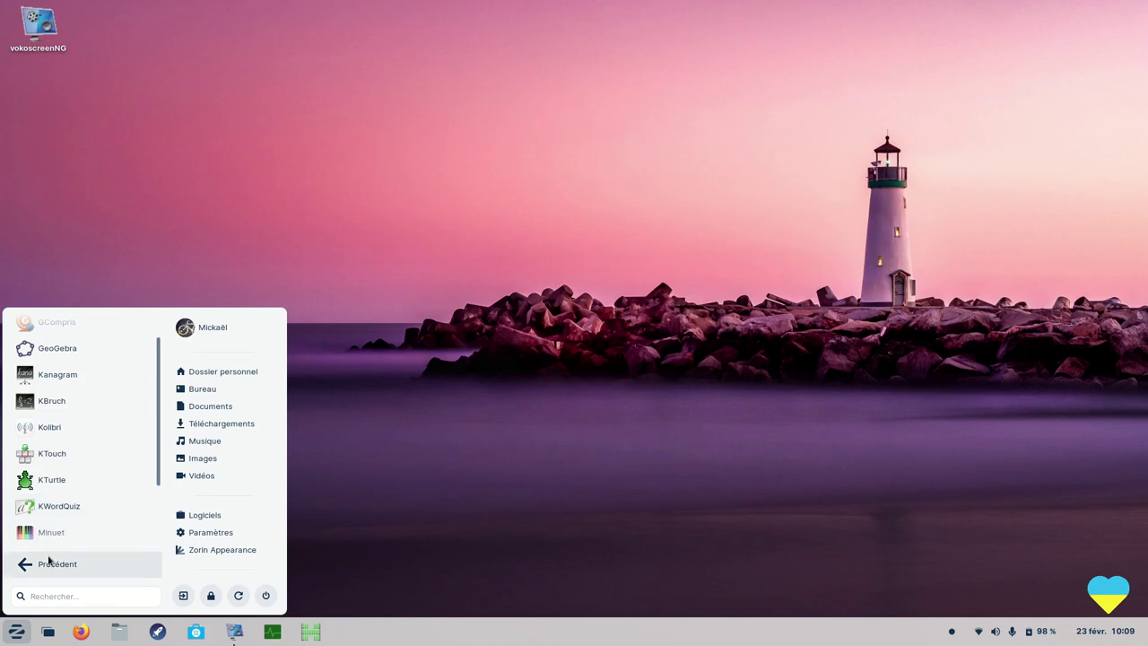
click(55, 485)
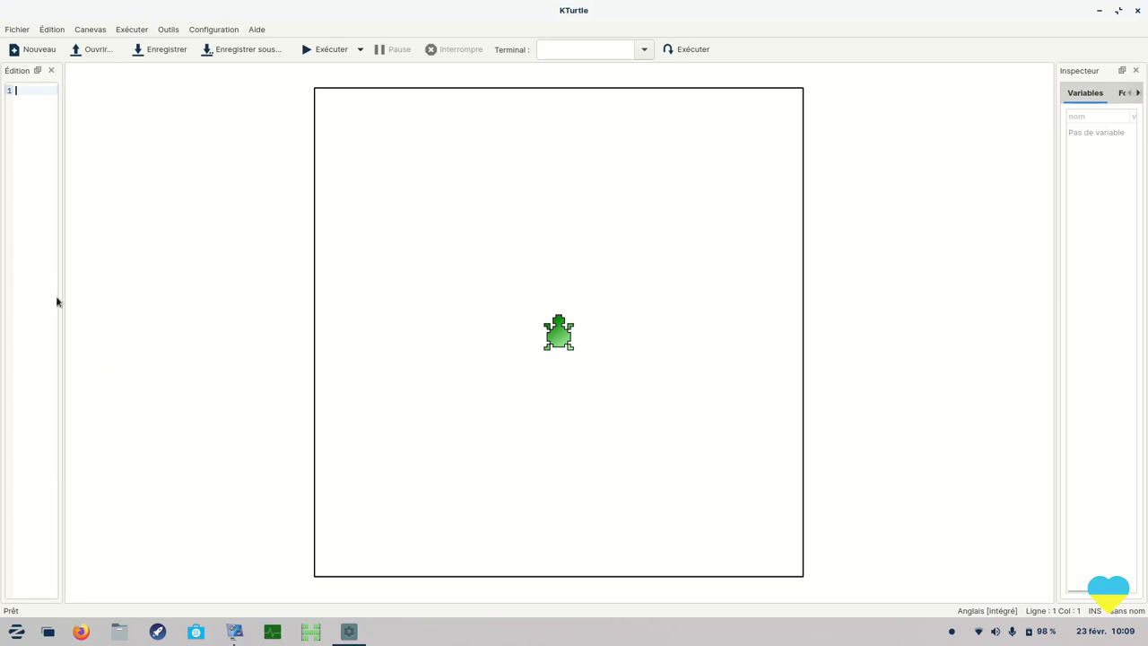
drag(62, 306, 205, 320)
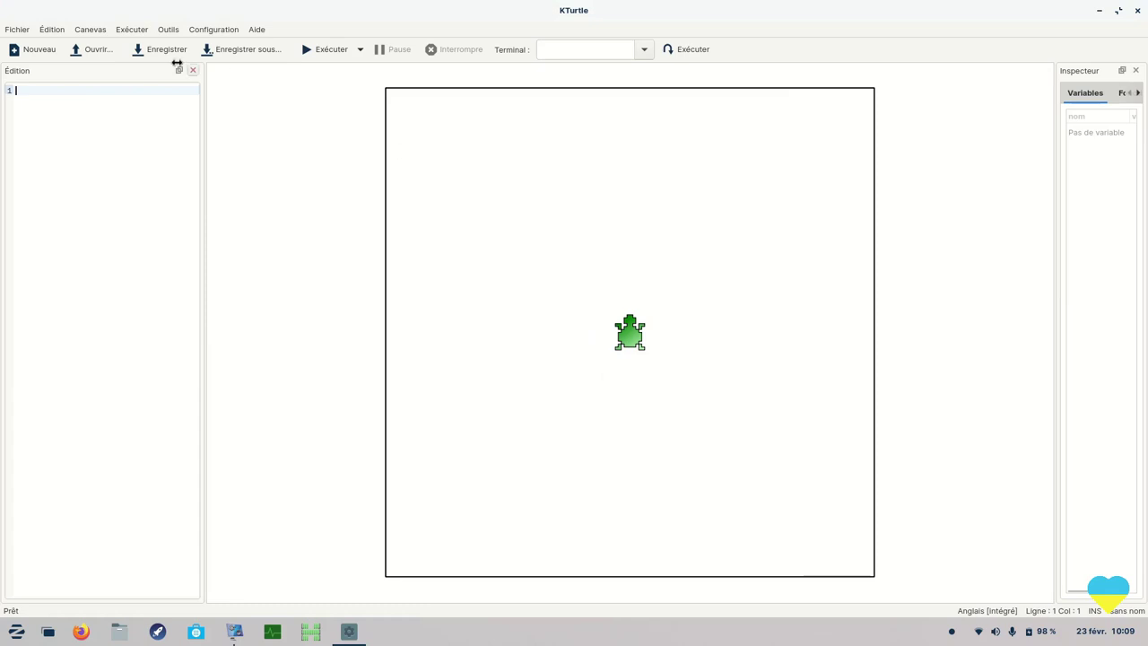
Open the bundled flower example and run its script on the canvas.
click(16, 29)
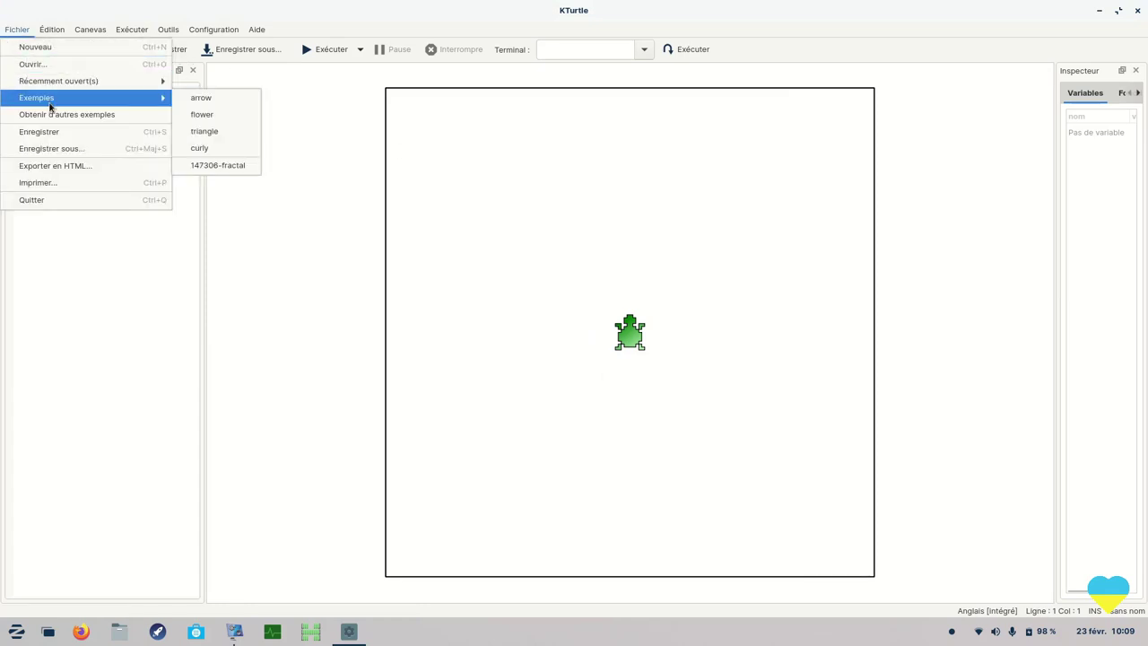
click(202, 115)
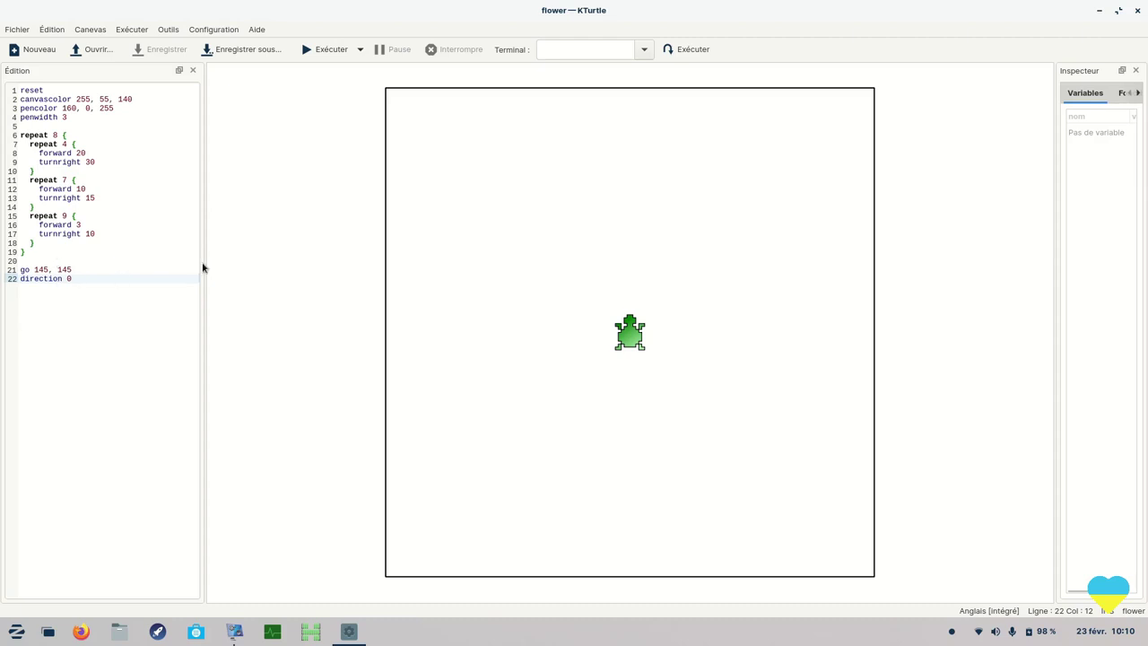
click(321, 52)
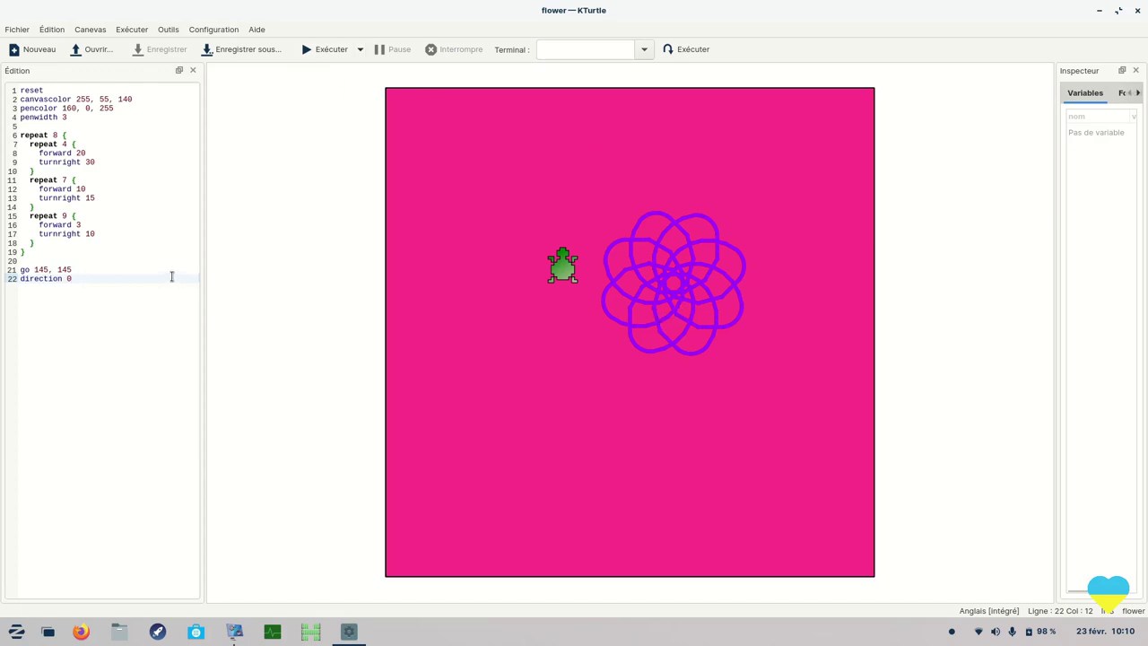
Set the turnright value on line 17 to 50 and run the flower script again.
drag(85, 235, 115, 234)
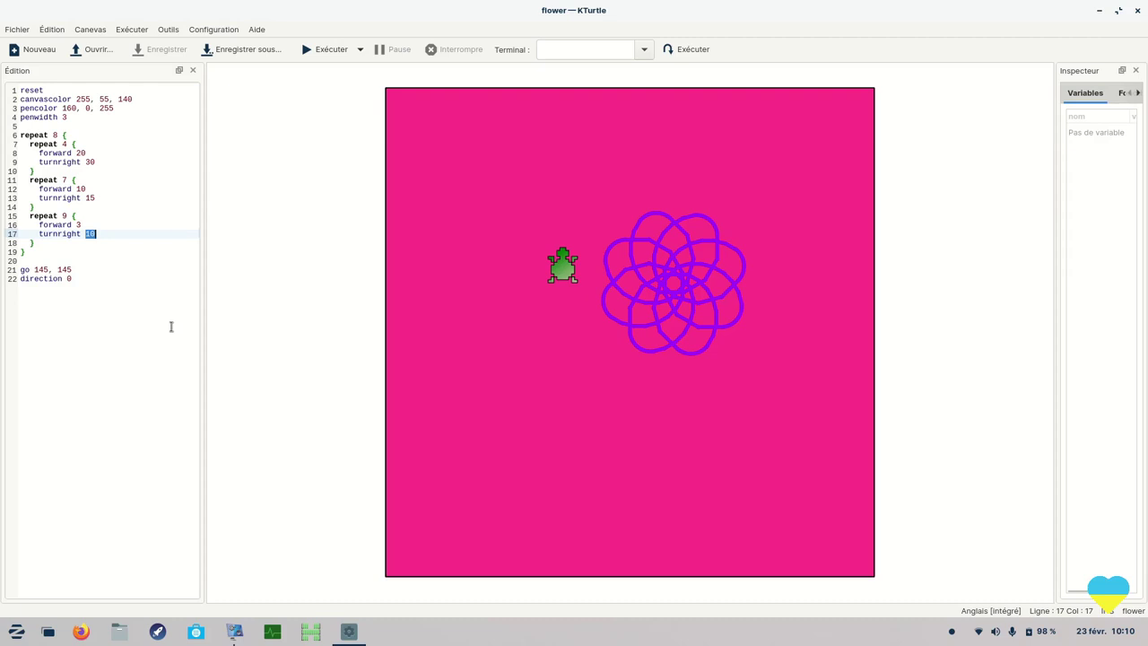
text(50)
click(316, 53)
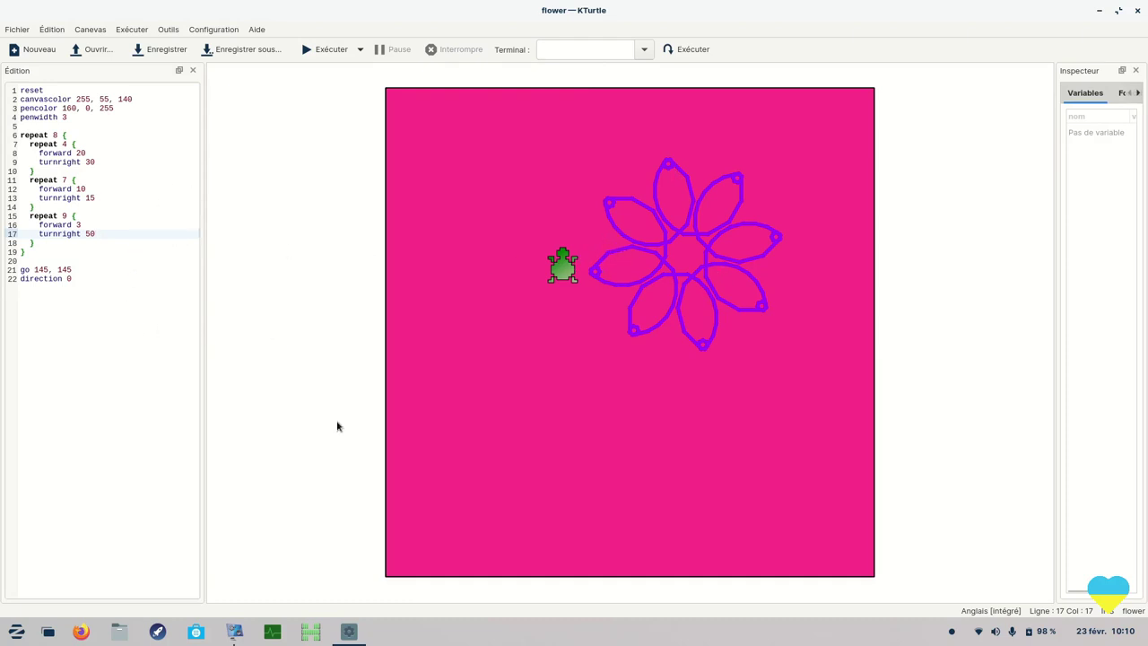
Close KTurtle and launch KWordQuiz from the Éducation applications.
click(1140, 16)
click(765, 345)
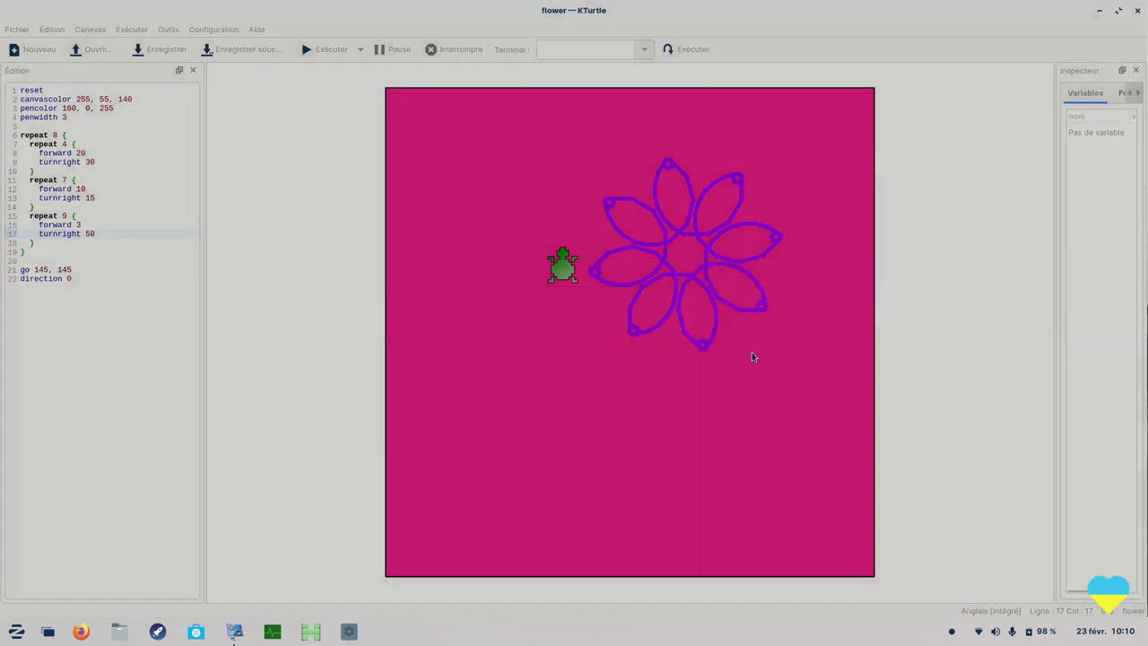
click(11, 635)
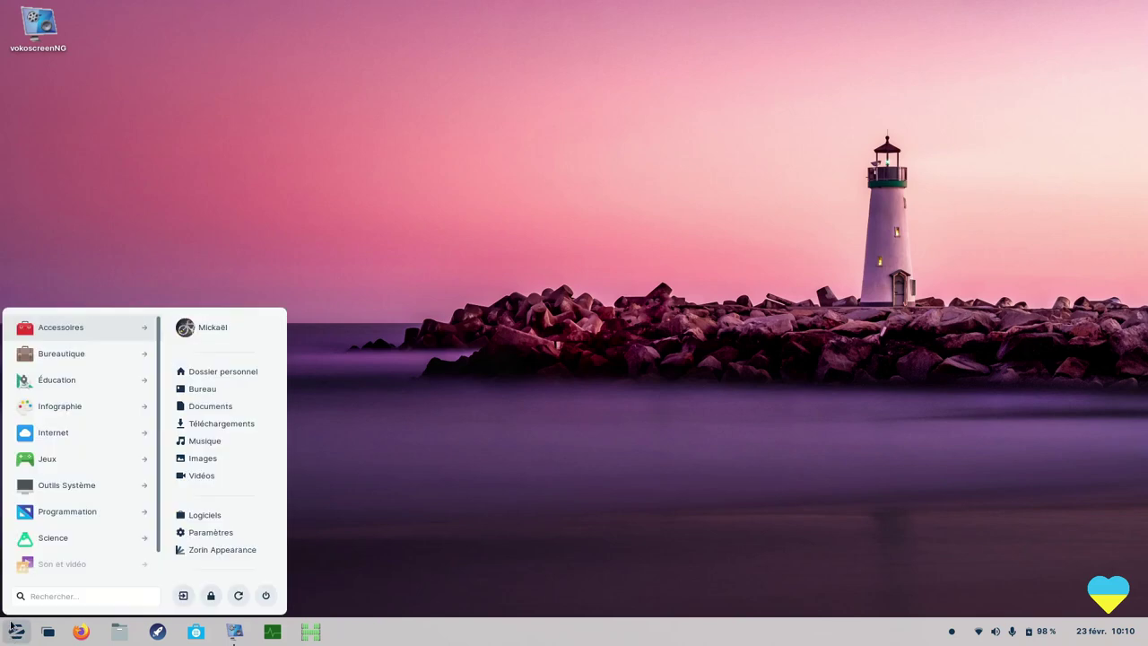
click(58, 382)
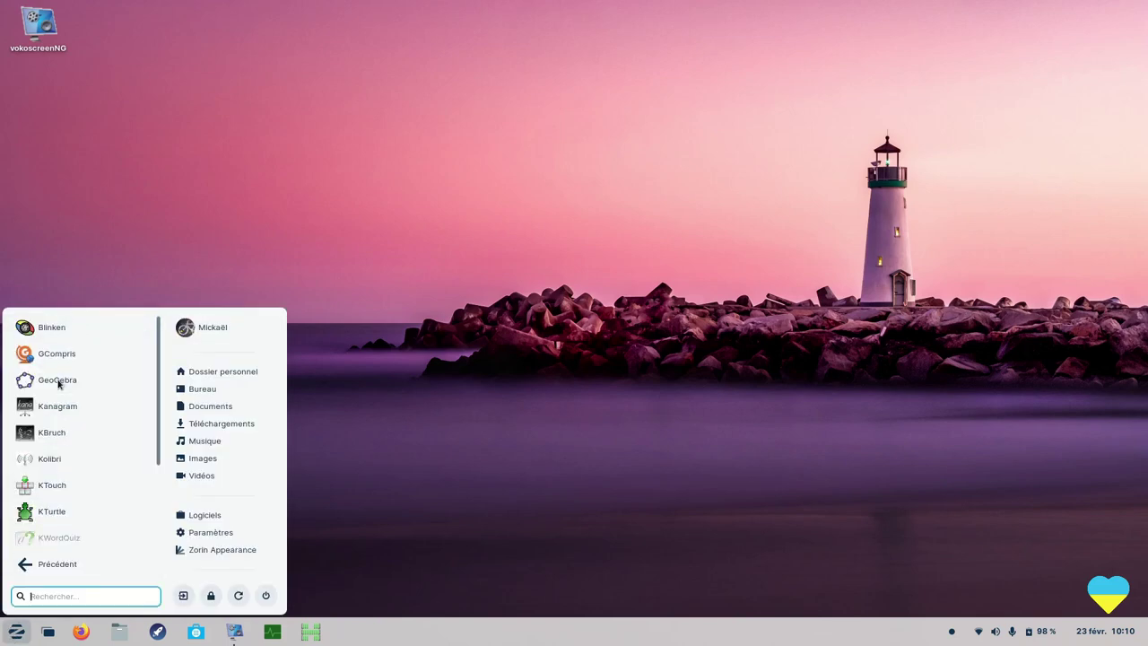
scroll(72, 493, down, 2)
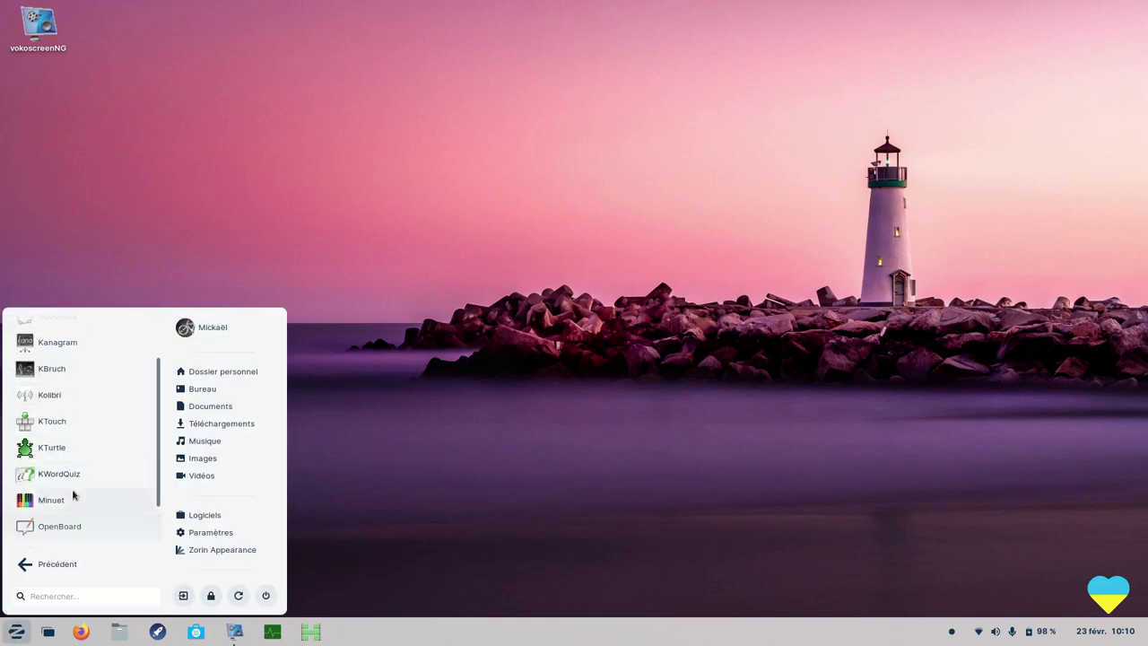
click(64, 481)
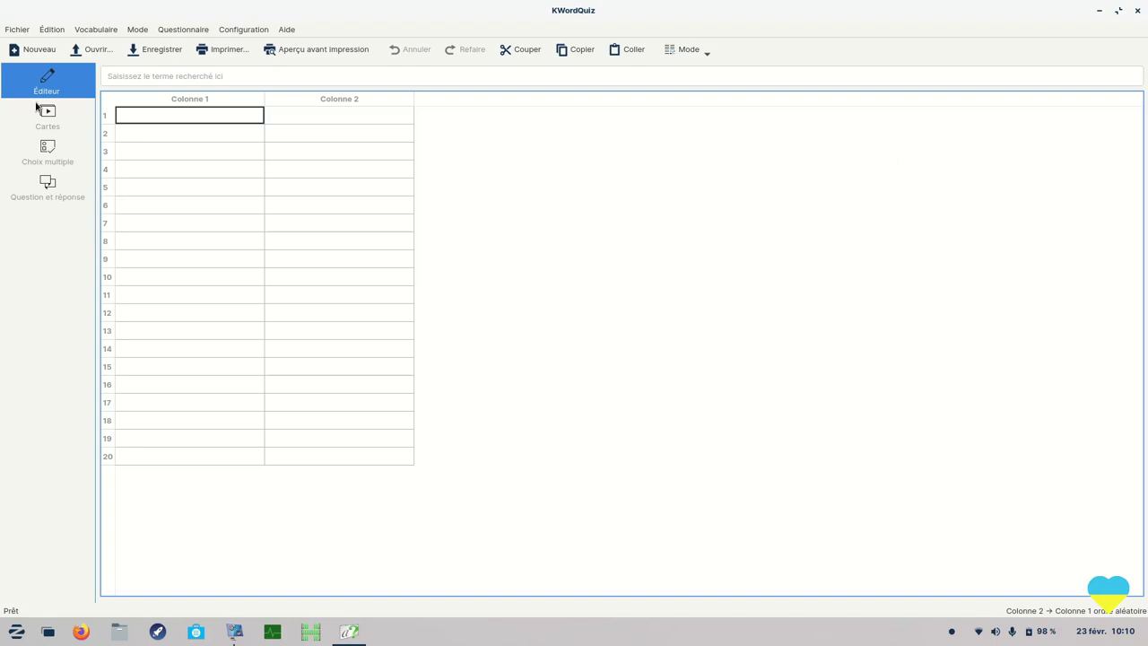
Open the recently used vocabulary file french_verbs.kvtml in KWordQuiz.
click(14, 31)
mouse_move(43, 90)
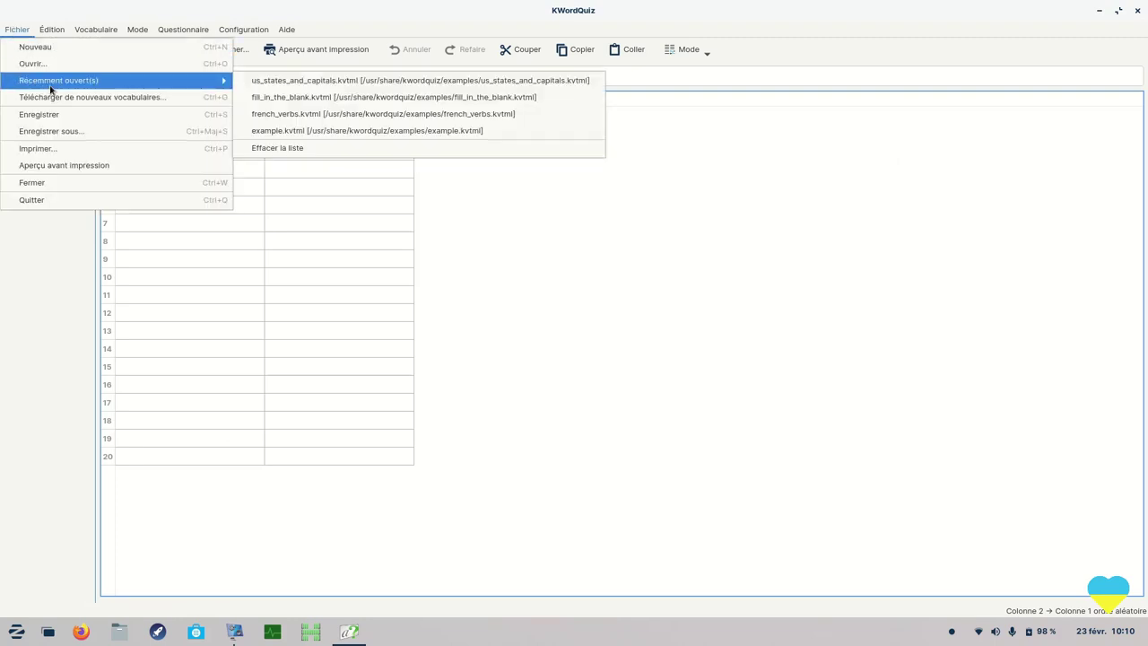
click(289, 115)
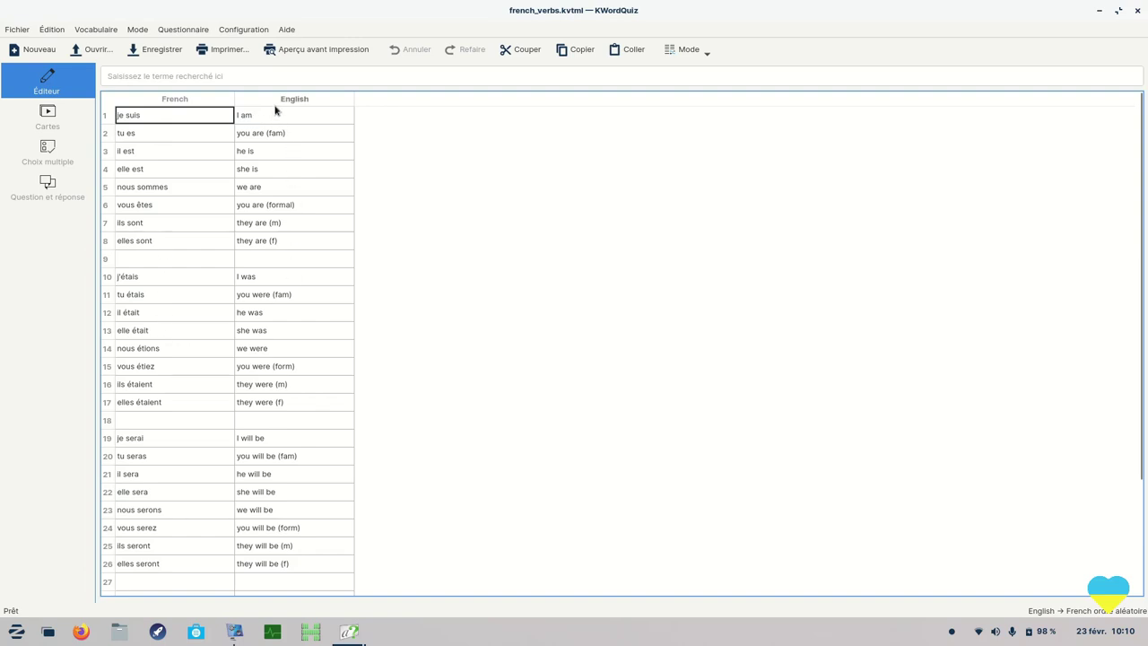
Start the multiple-choice quiz, answering "he would be" with "il était" and "they will be (m)" with "ils seront".
click(46, 157)
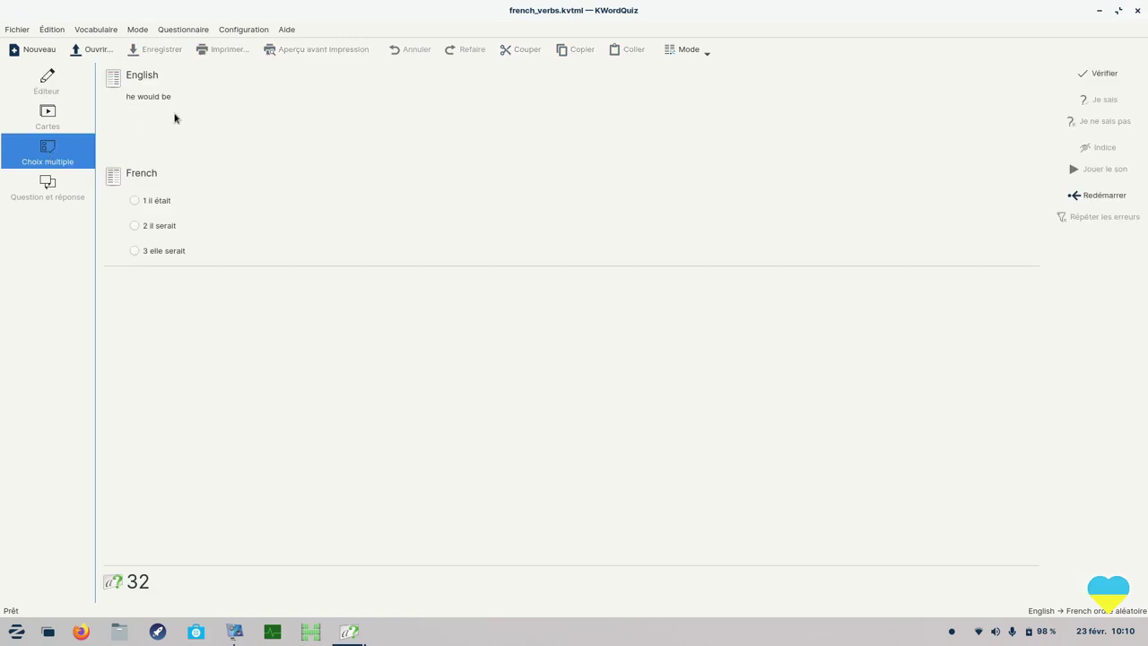
click(135, 203)
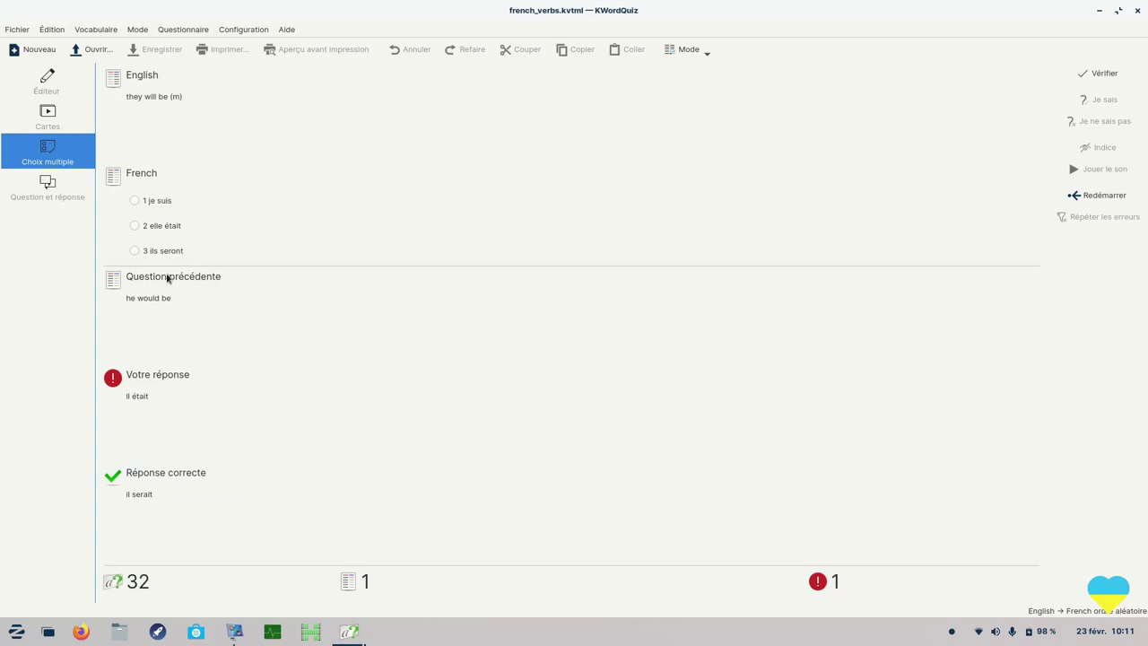
click(136, 252)
click(1089, 76)
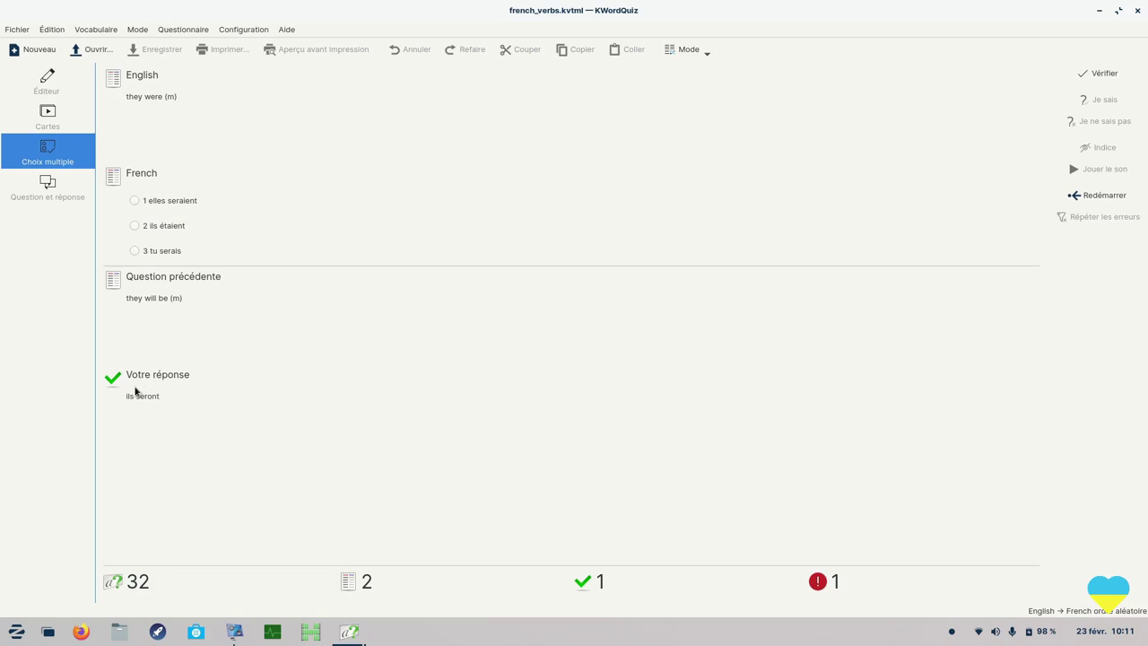
View the flashcards, the multiple-choice quiz and the vocabulary editor again, and close KWordQuiz.
click(48, 121)
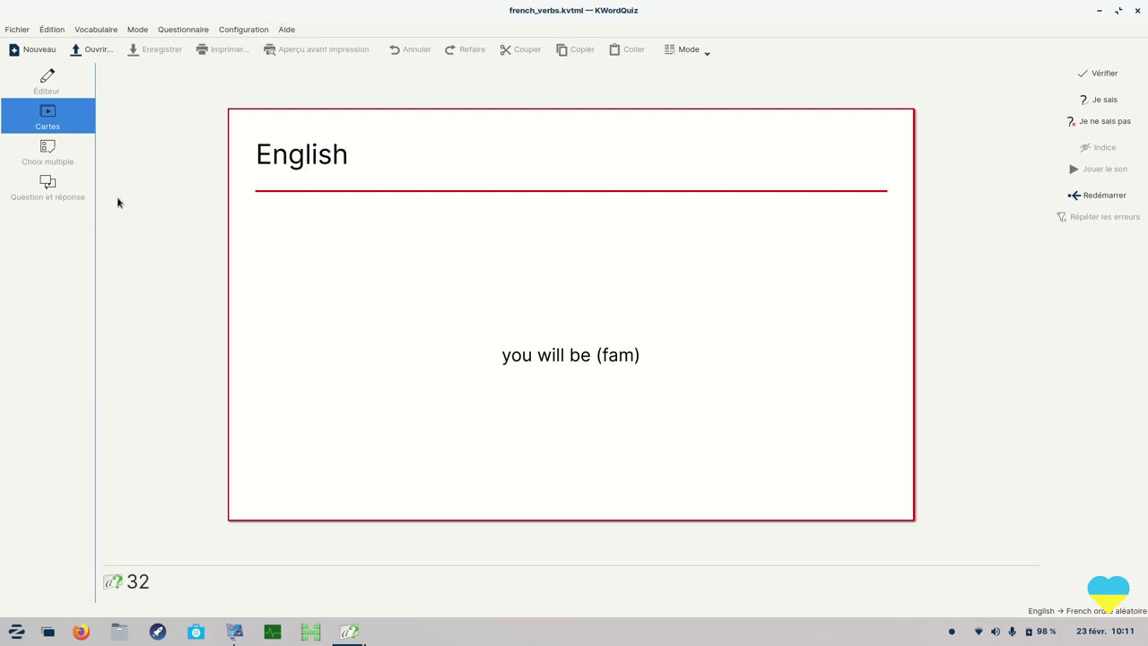
click(51, 162)
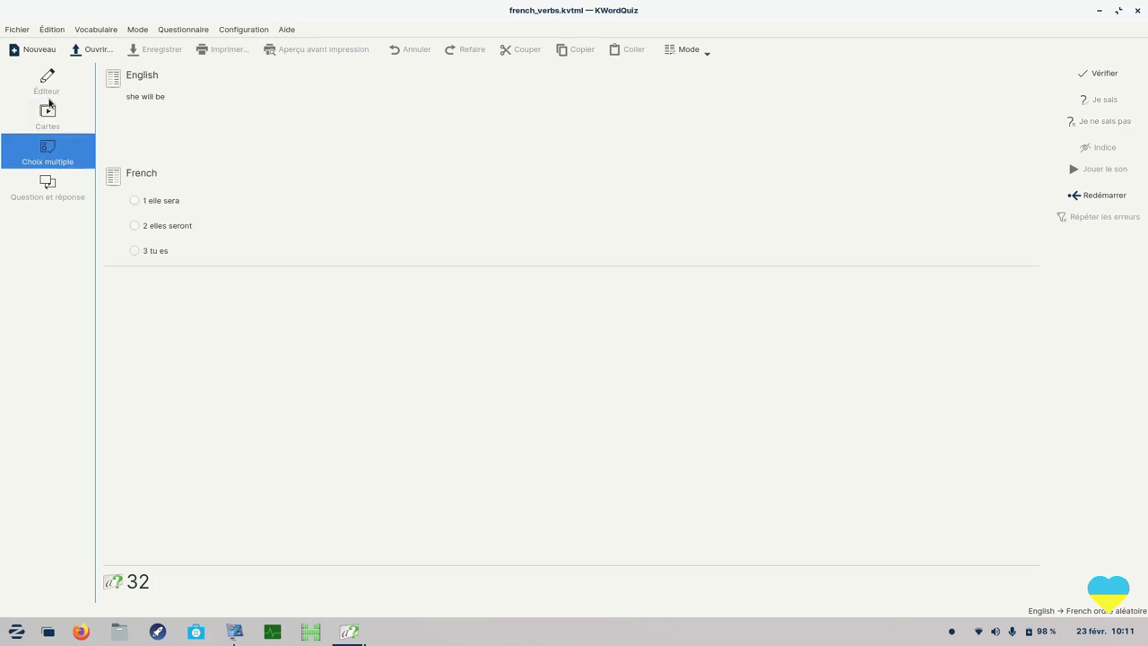
click(47, 80)
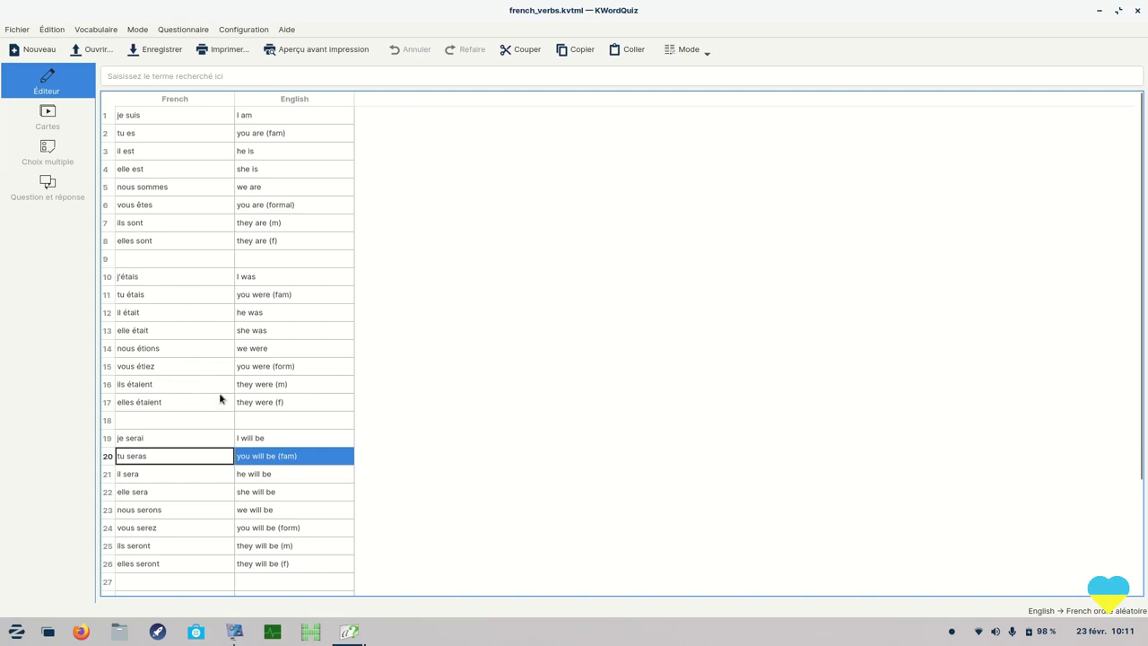
click(1140, 11)
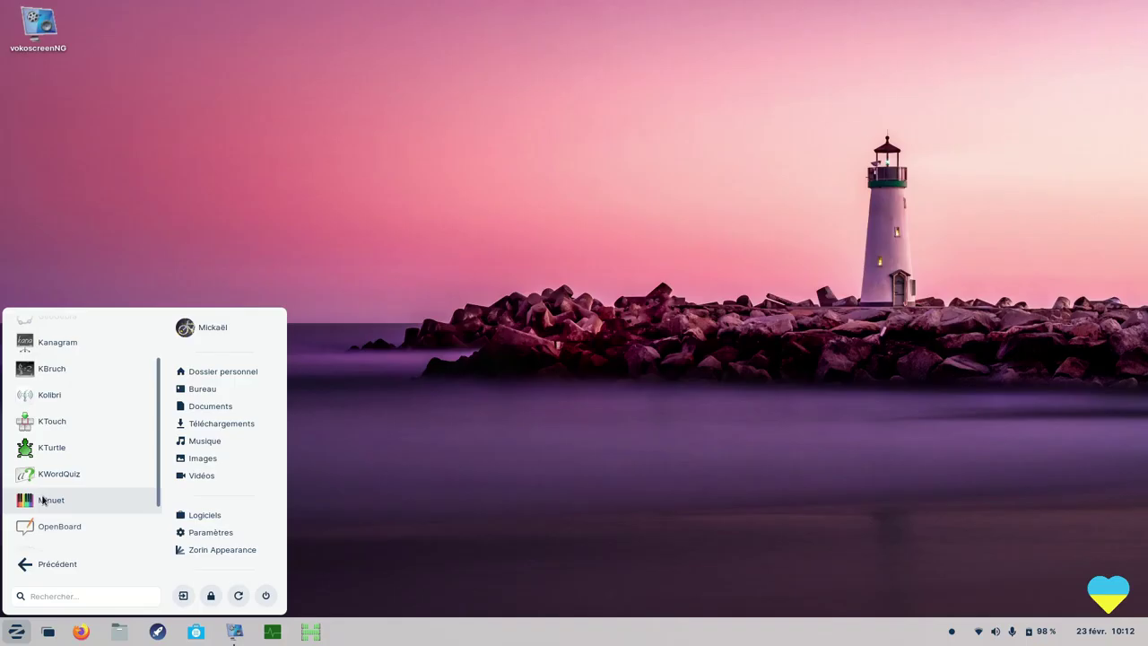
Launch Minuet and open the "Accords mineurs et majeurs" exercise from the "Note fondamentale" chords.
click(59, 502)
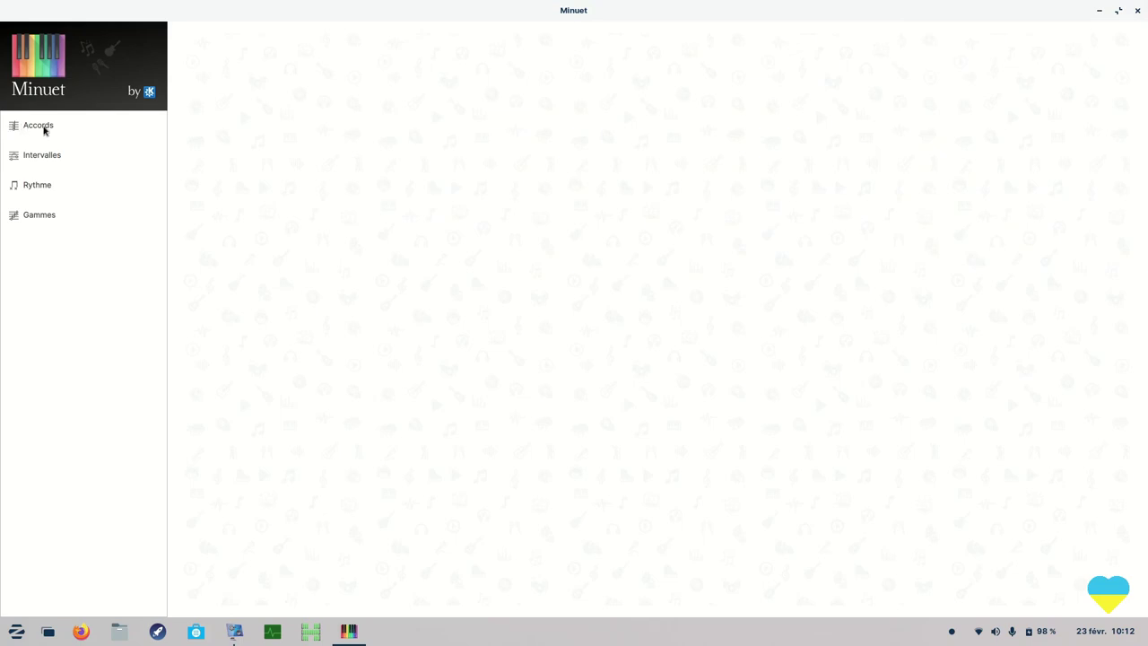
click(41, 126)
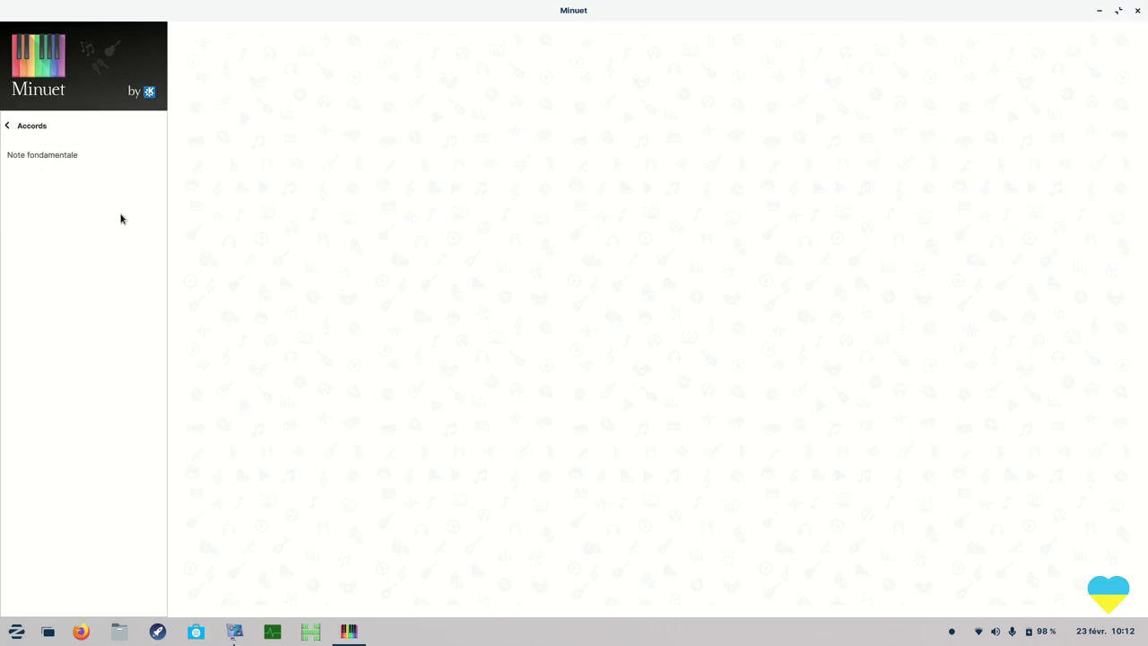
click(42, 156)
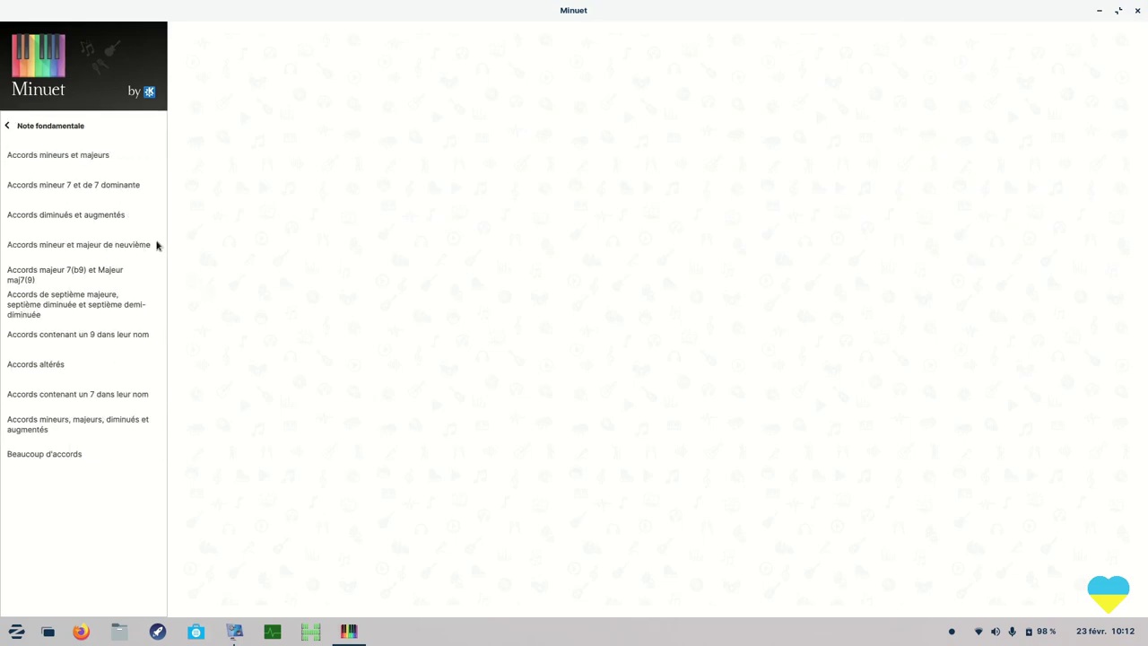
click(55, 158)
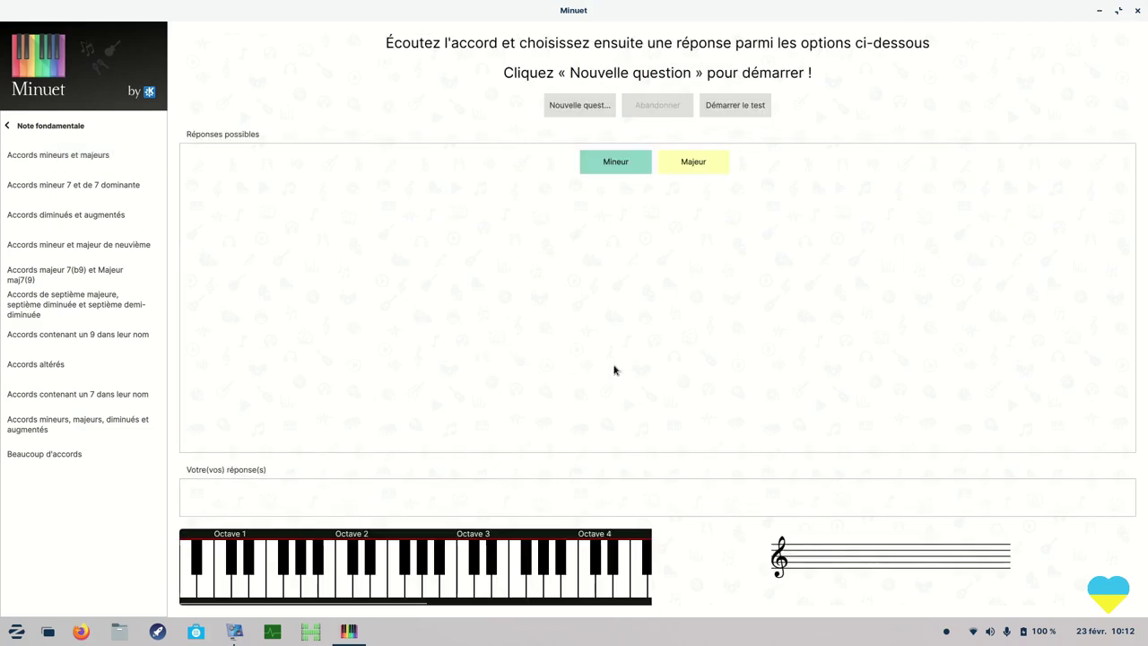
Start the chord test and answer the first nine questions: Majeur, Mineur, Mineur, Majeur, Mineur, Mineur, Mineur, Majeur, Majeur.
click(741, 108)
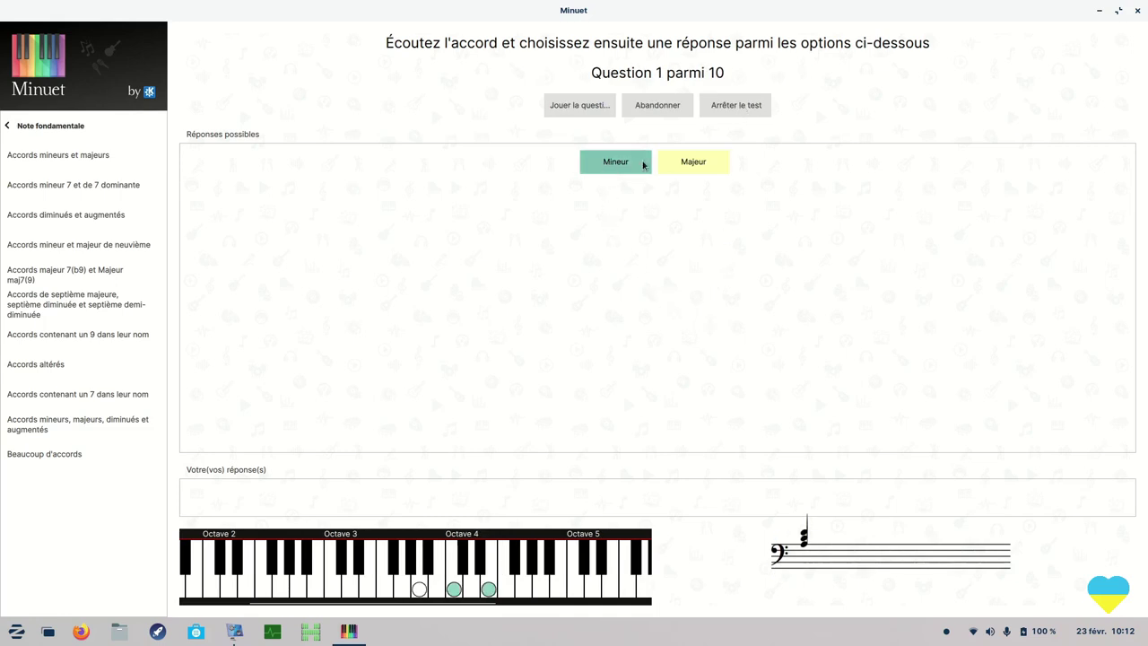
click(692, 164)
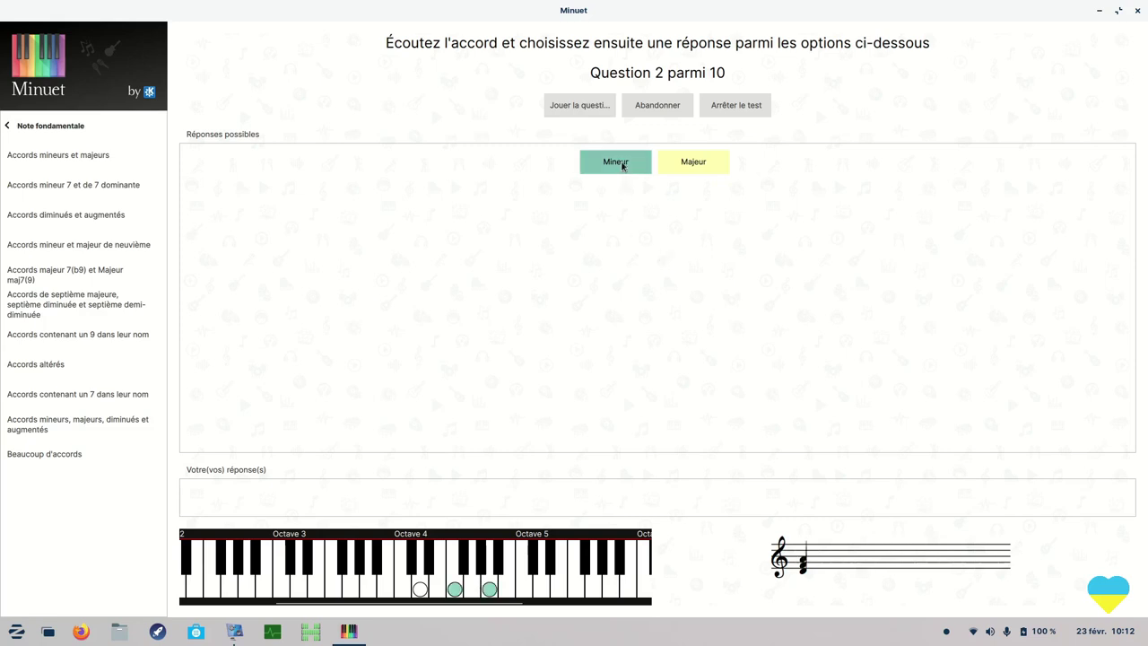
click(625, 167)
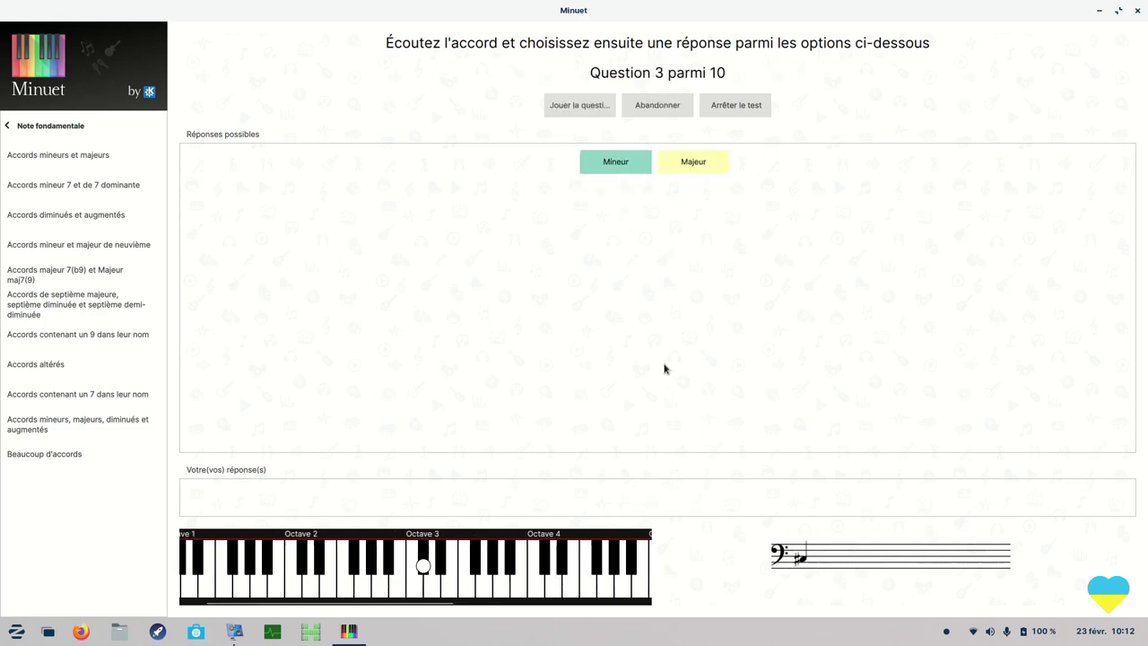
click(615, 167)
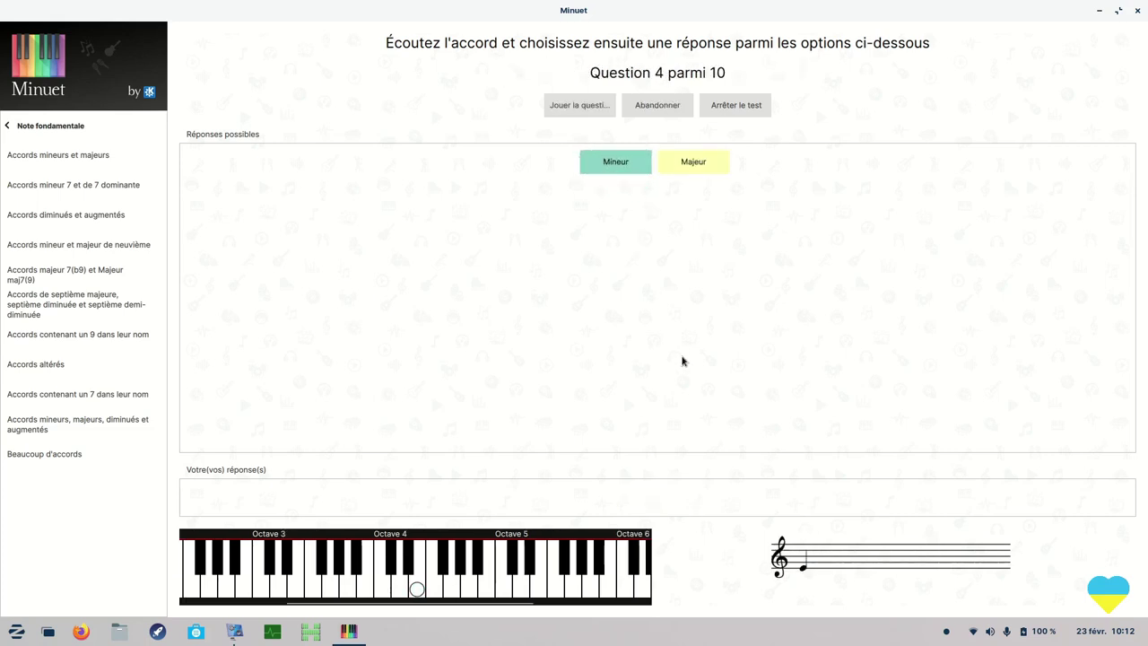
click(693, 163)
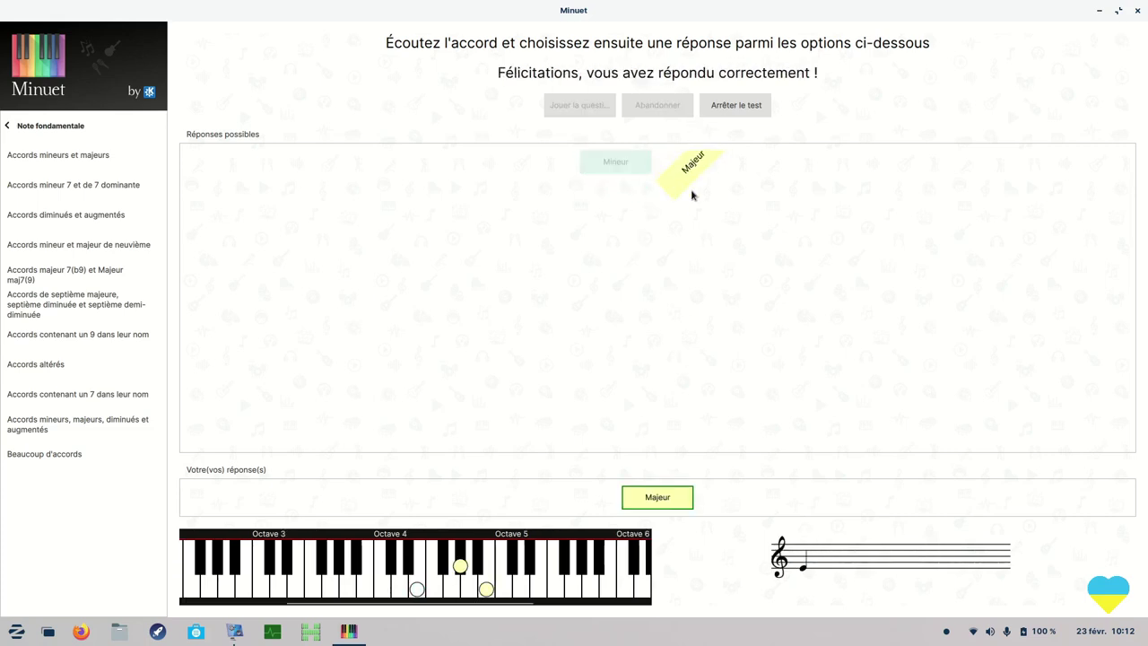
click(615, 163)
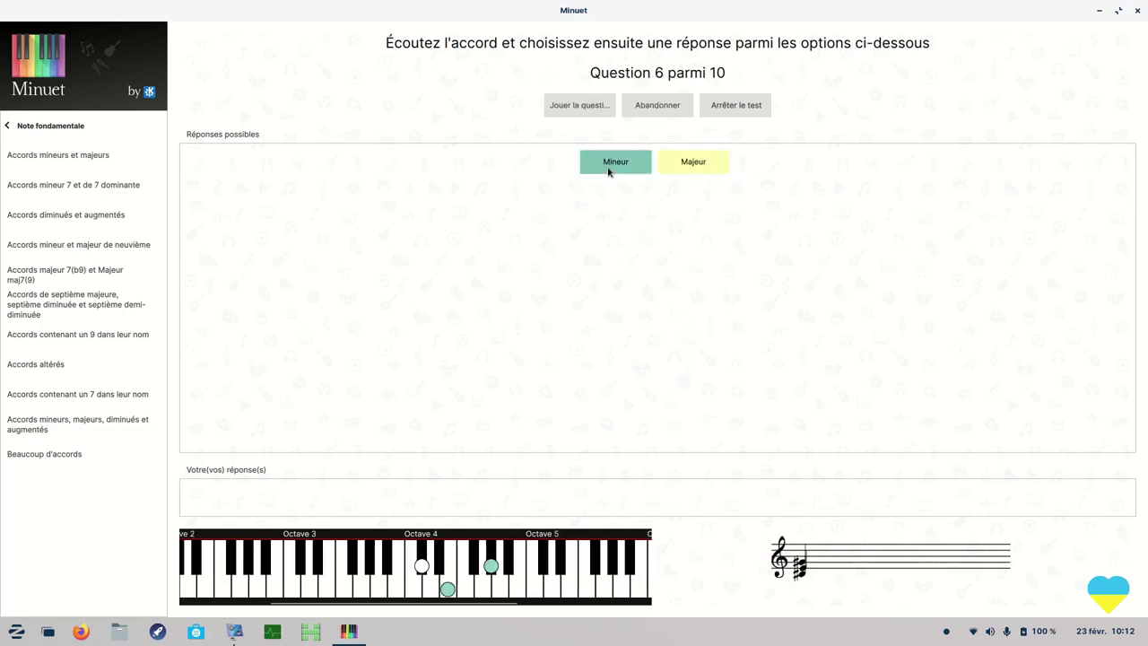
click(608, 166)
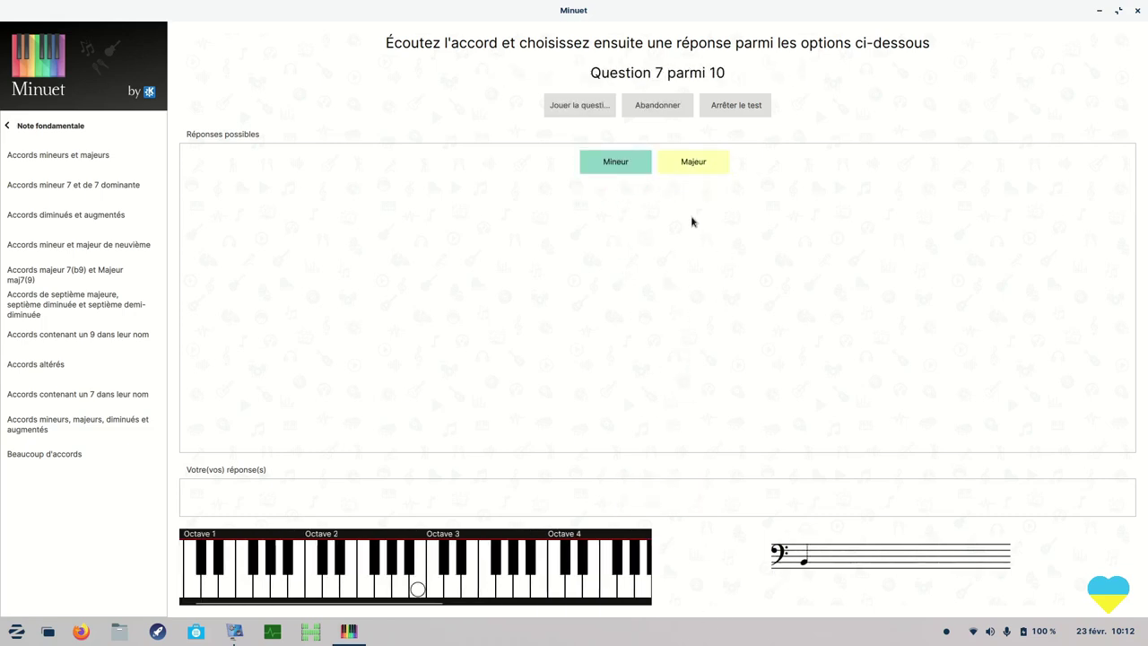
click(612, 170)
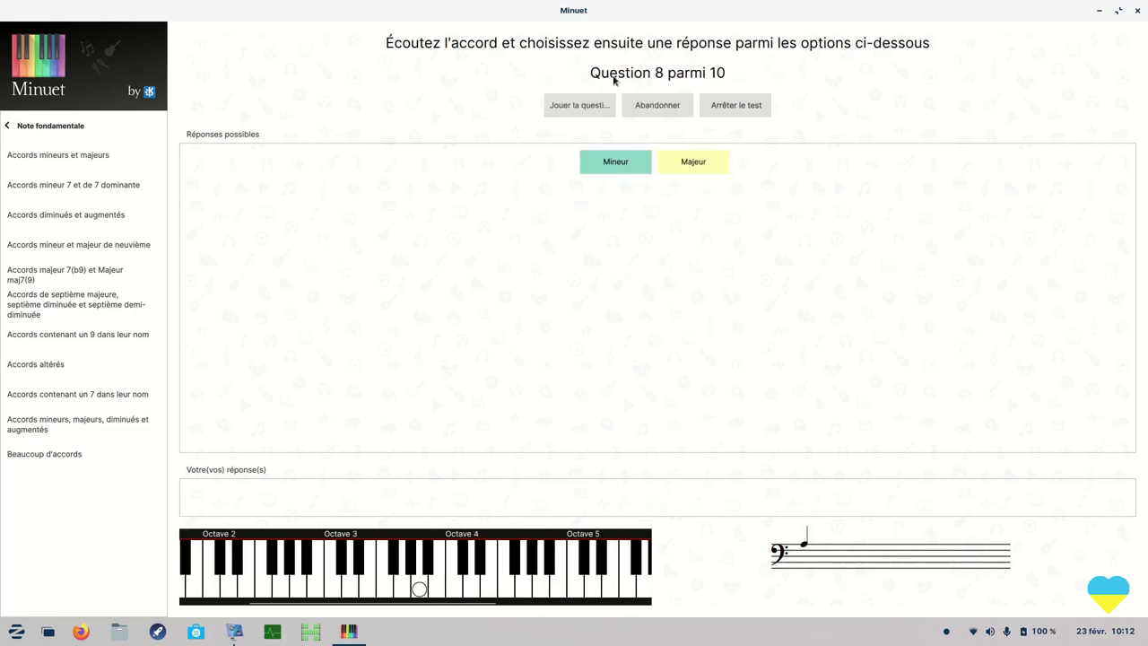
click(700, 165)
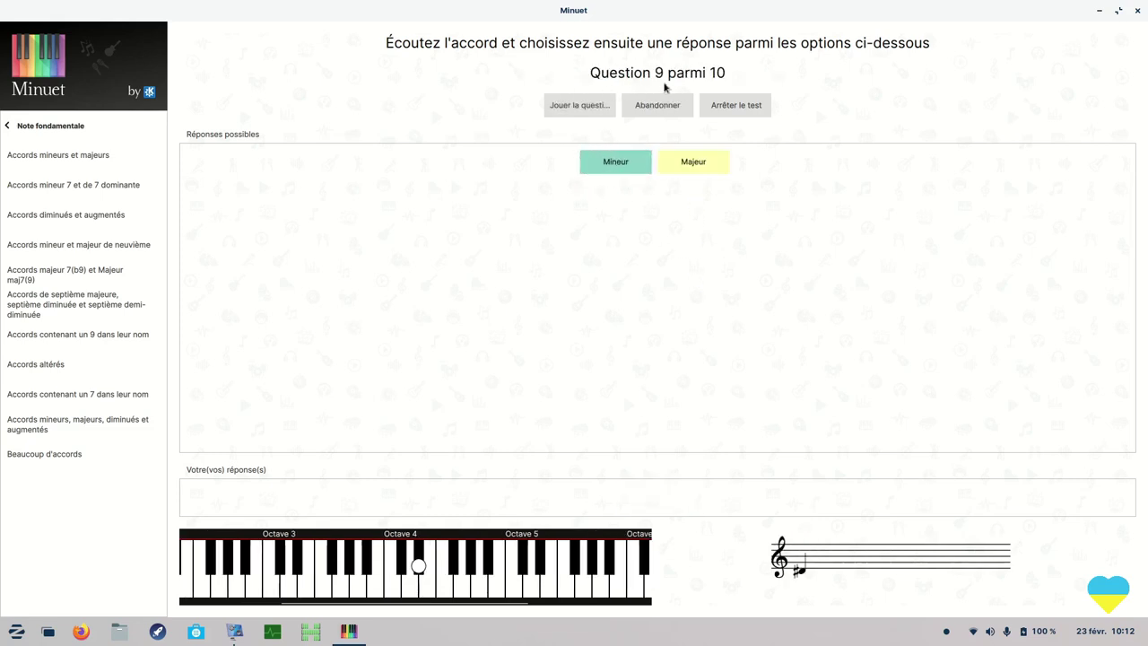
click(696, 163)
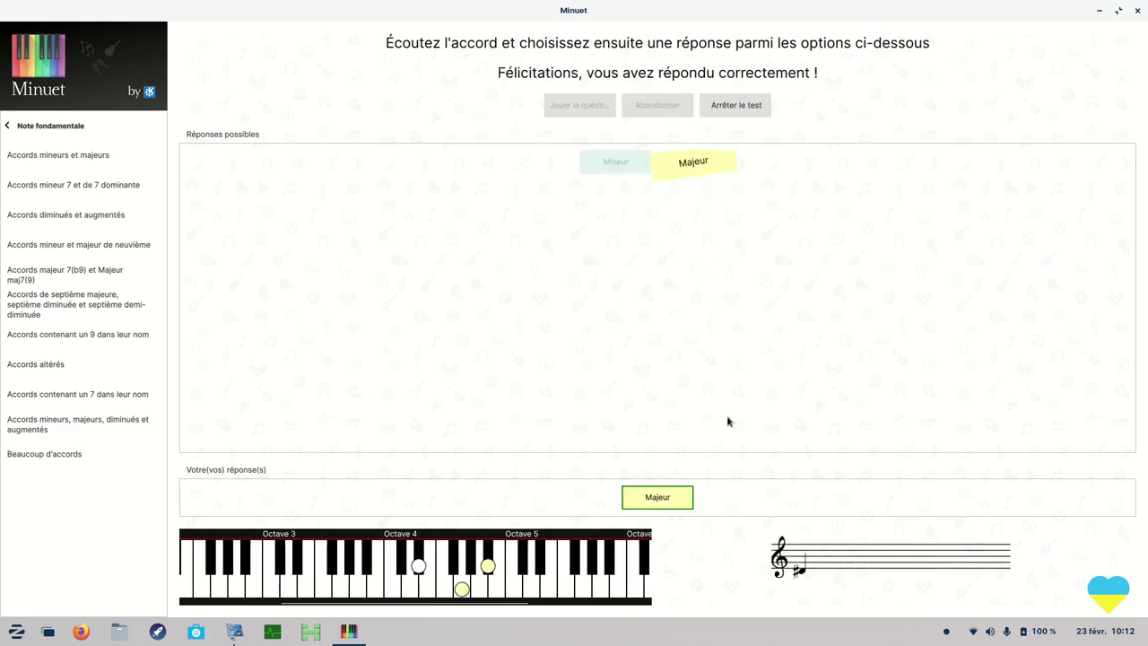
Leave the chord exercises and open the Secondes exercise from the ascending melodic intervals.
click(9, 126)
click(15, 126)
click(41, 154)
click(46, 156)
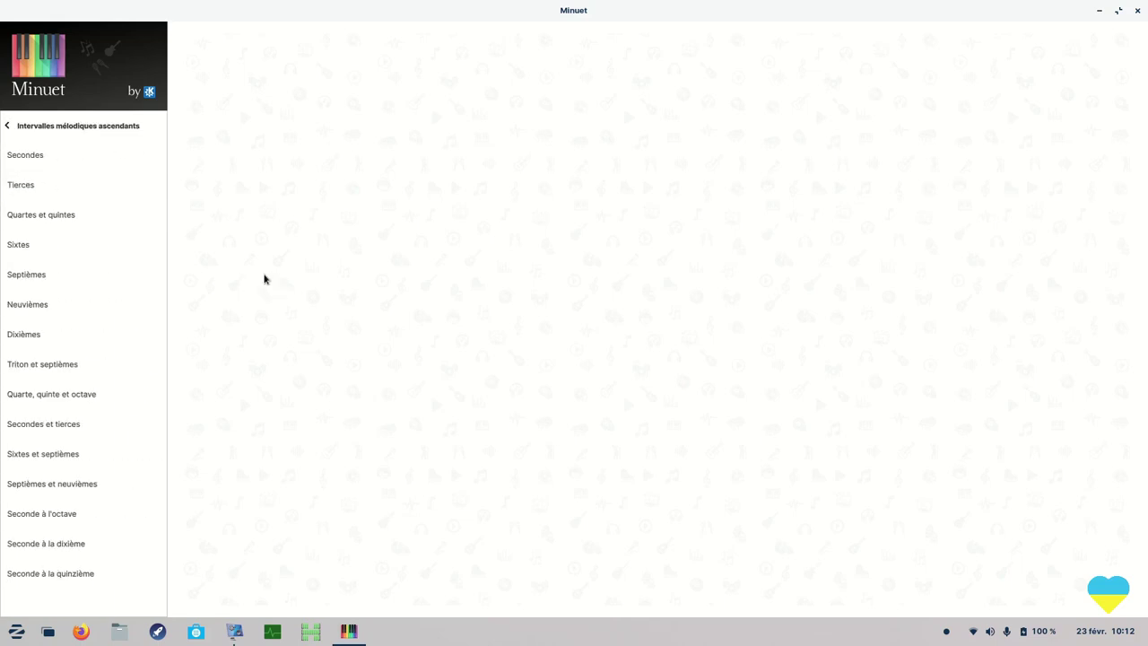
click(36, 158)
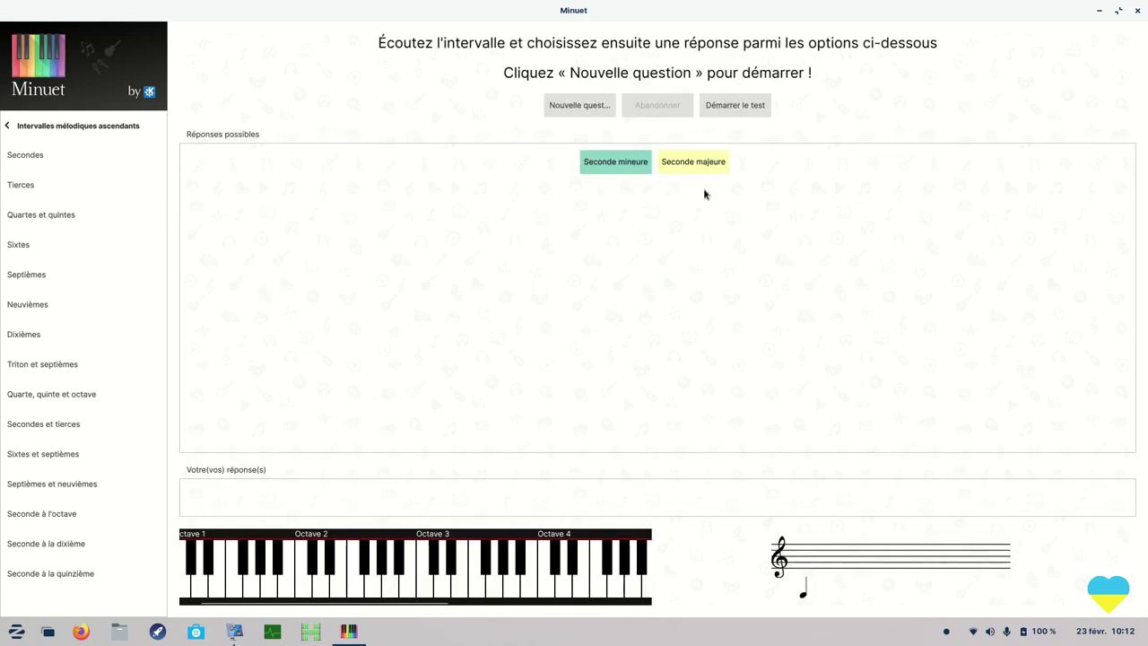
Close Minuet and launch OpenBoard from the Éducation applications.
click(7, 126)
click(7, 125)
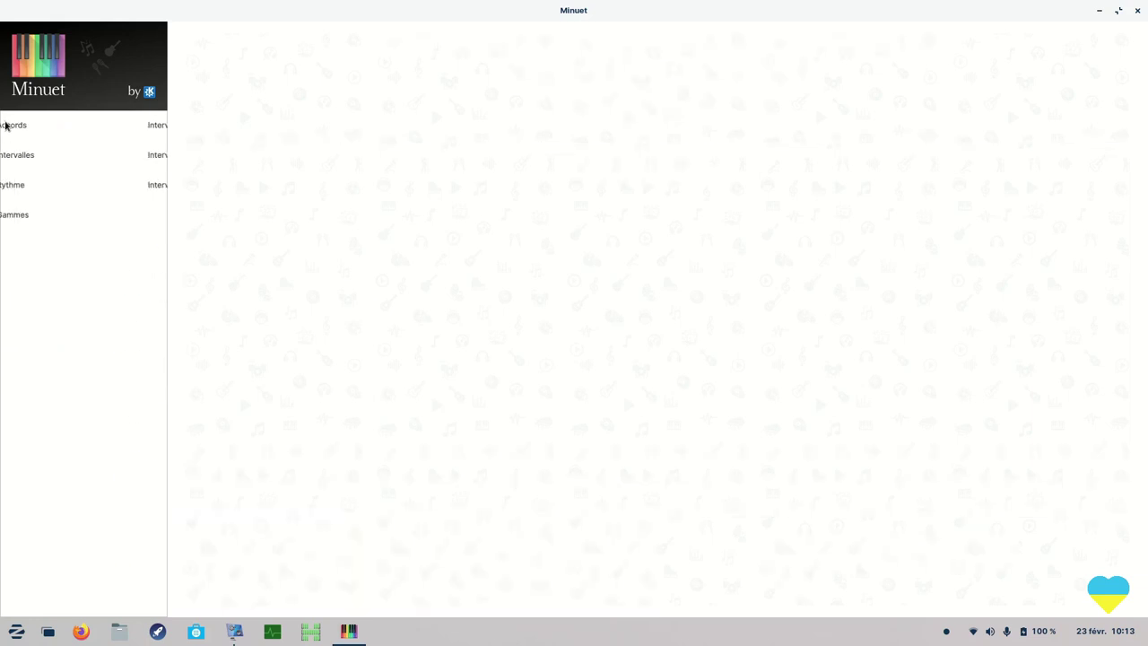
click(8, 125)
key(super)
scroll(64, 511, down, 1)
scroll(64, 511, down, 2)
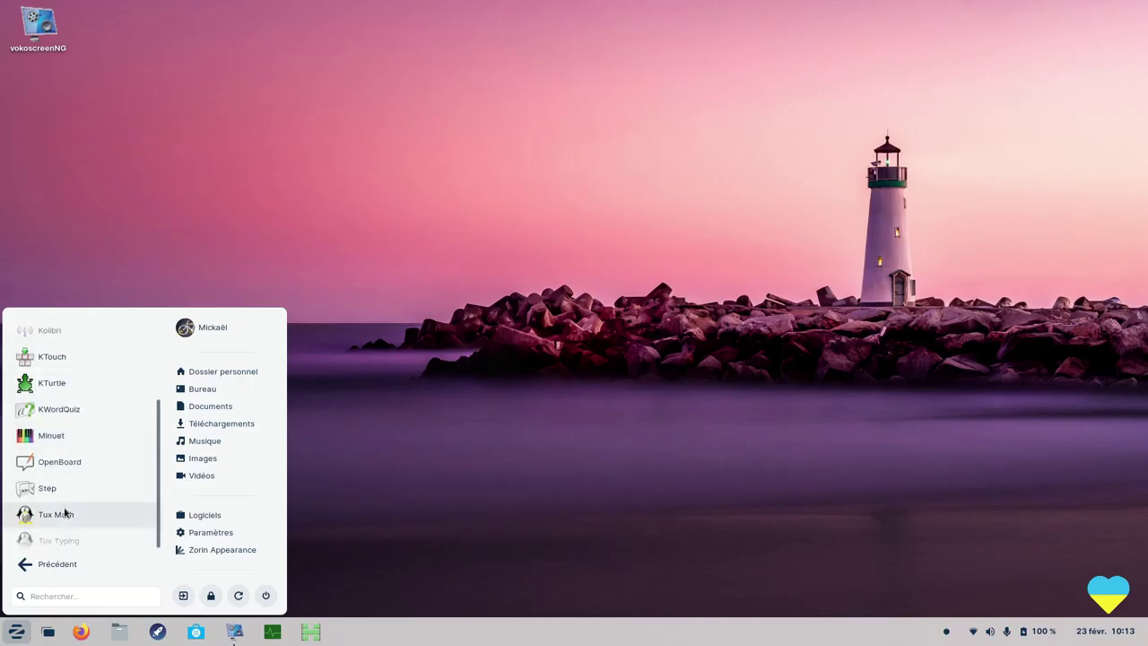
click(76, 465)
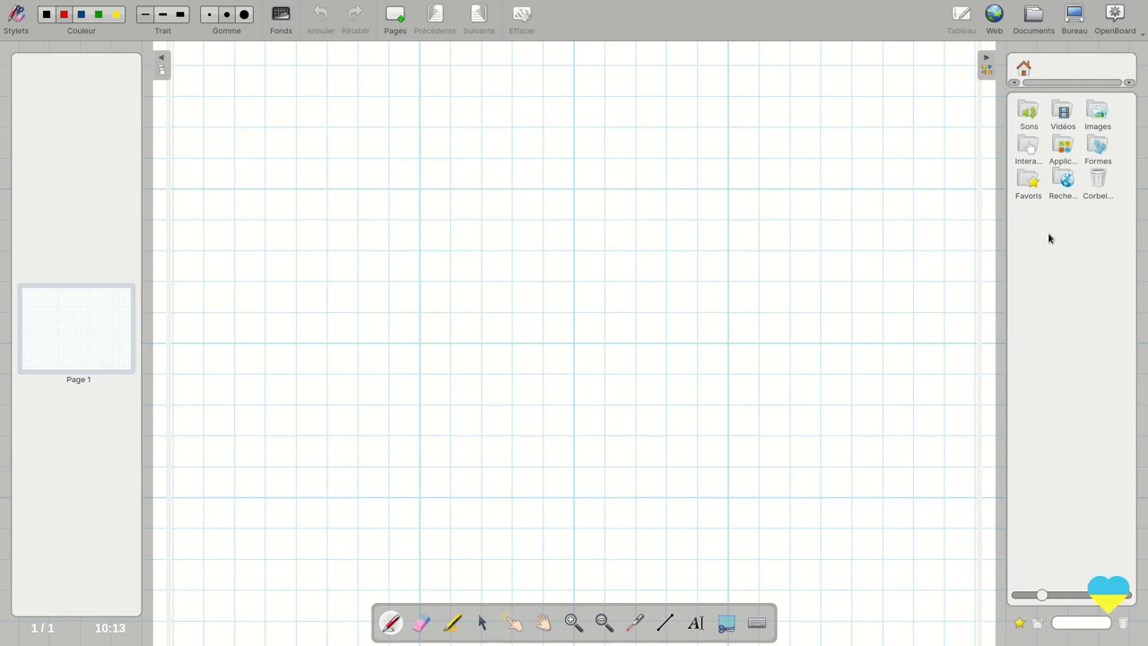
Place the Compas application on page 1 and draw a large red circle with it.
click(1060, 154)
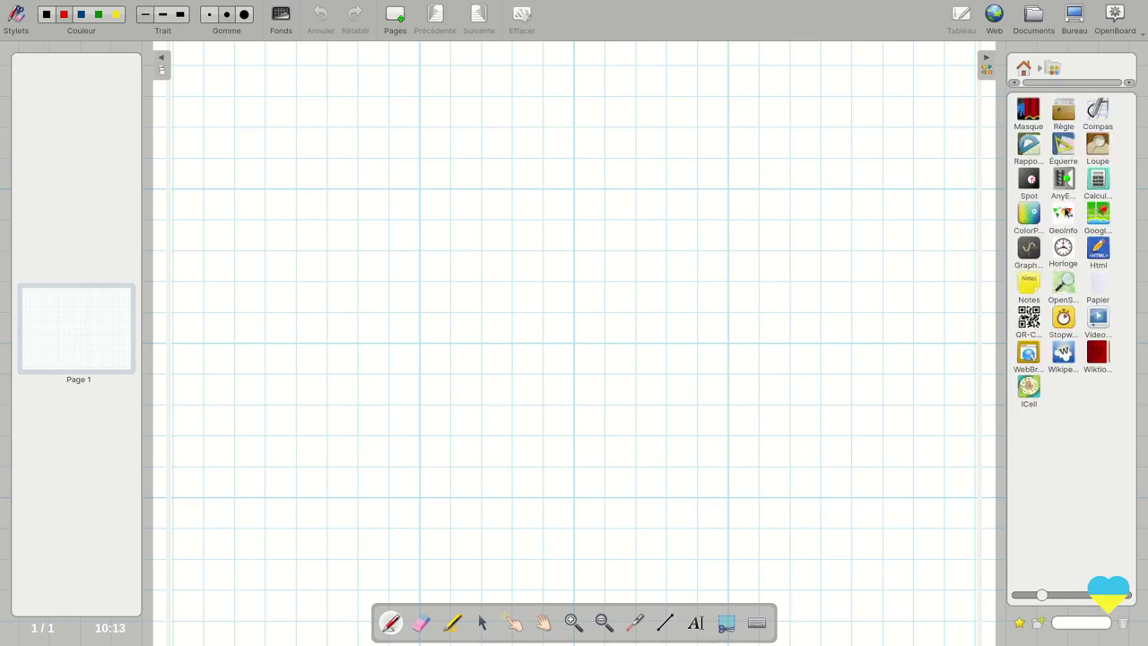
drag(1098, 108, 502, 202)
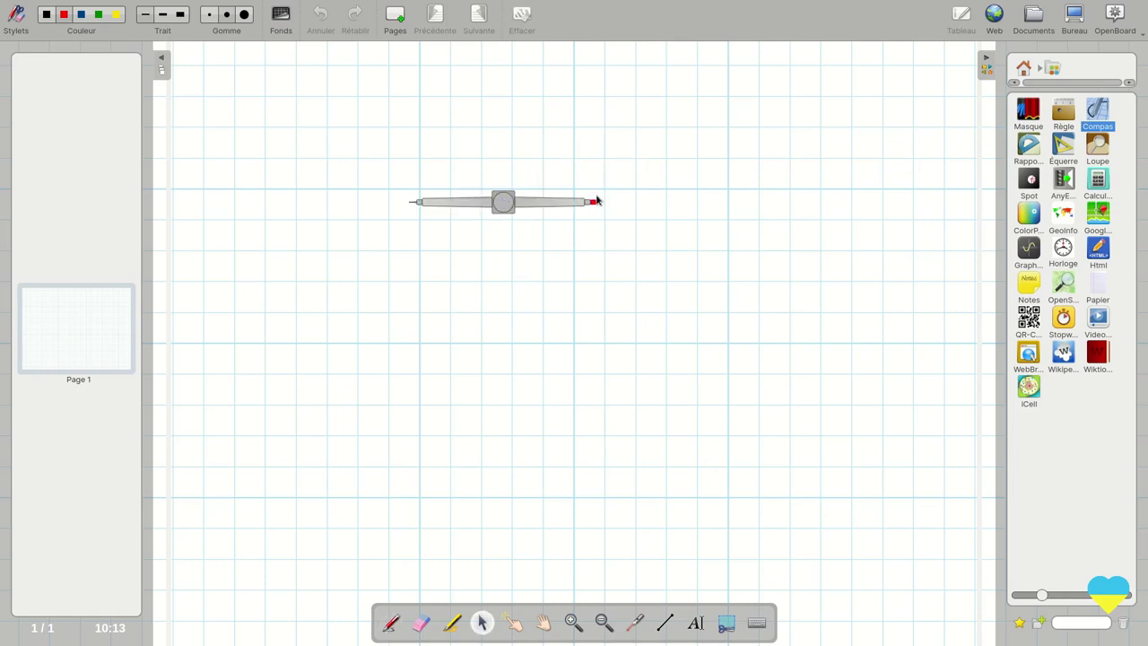
mouse_move(589, 200)
mouse_move(577, 202)
mouse_down()
mouse_move(685, 201)
mouse_move(669, 296)
mouse_move(192, 308)
mouse_move(340, 128)
mouse_move(499, 210)
mouse_move(491, 260)
mouse_up()
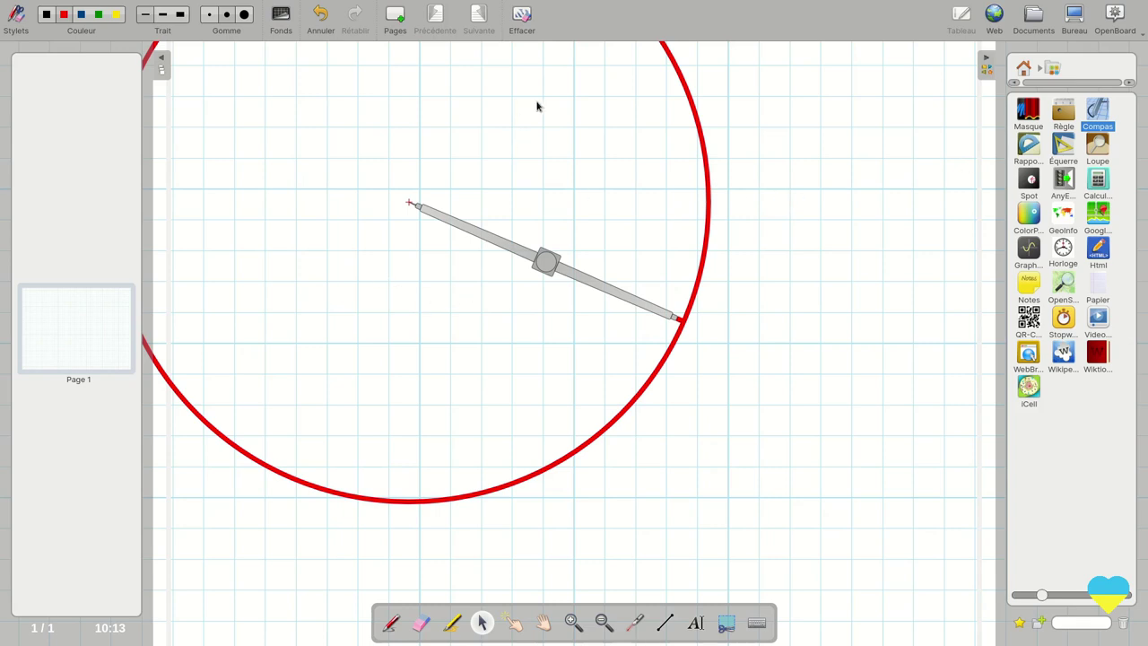
Add a protractor inside the circle, shrink it and rotate it so its straight edge is nearly vertical.
drag(1029, 146, 443, 215)
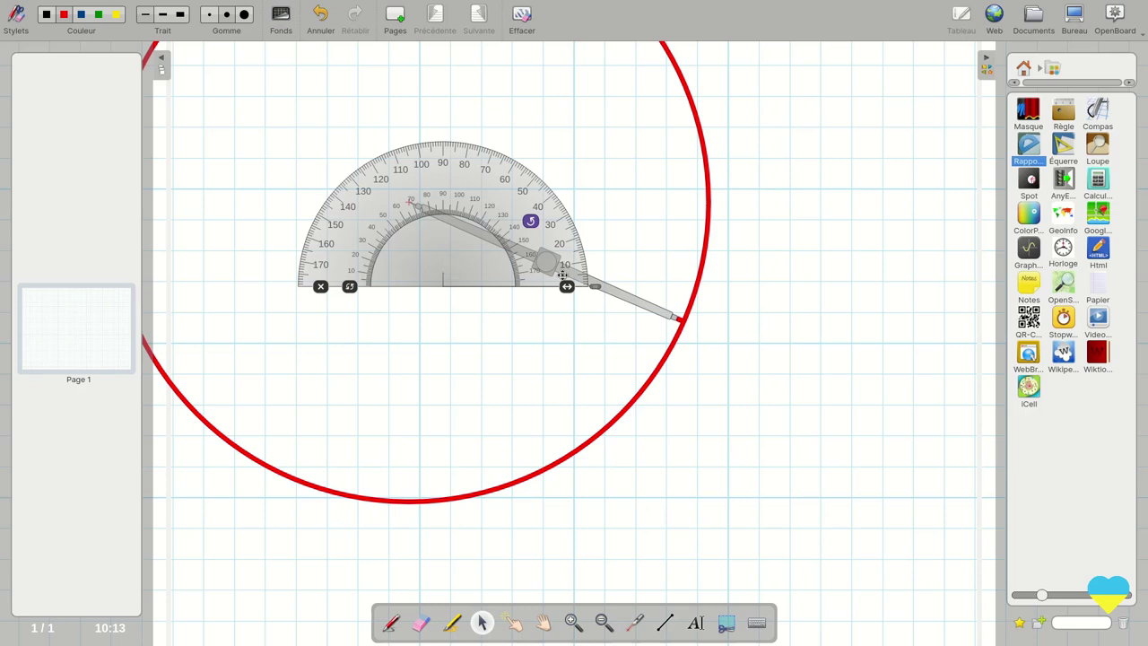
drag(567, 287, 535, 299)
mouse_move(554, 290)
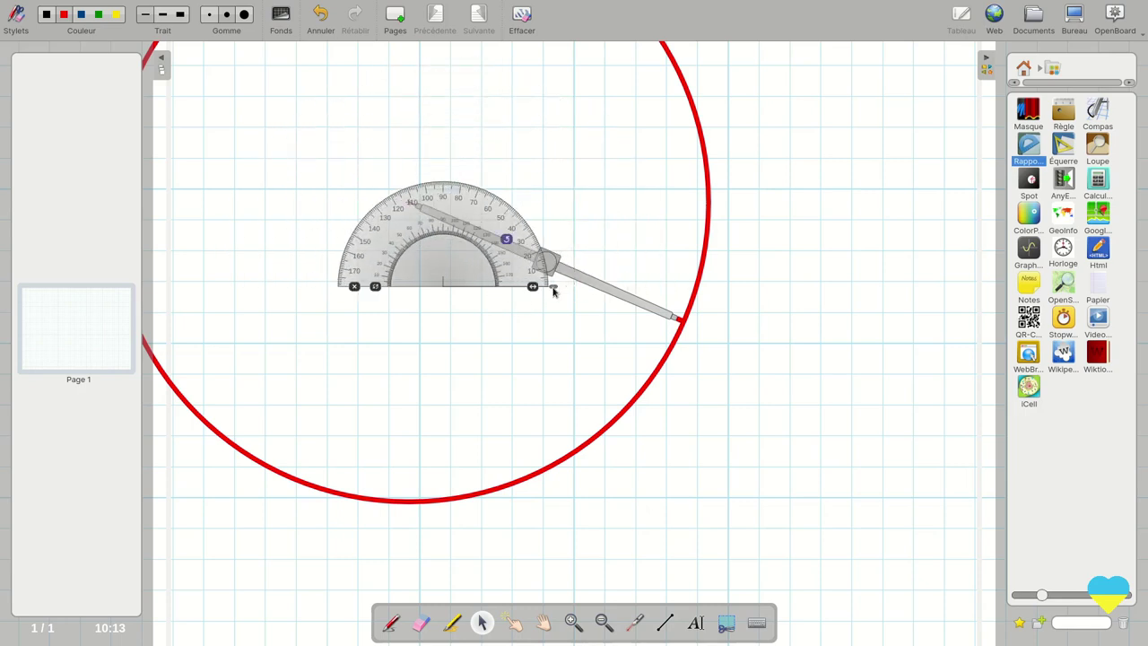
drag(553, 288, 452, 396)
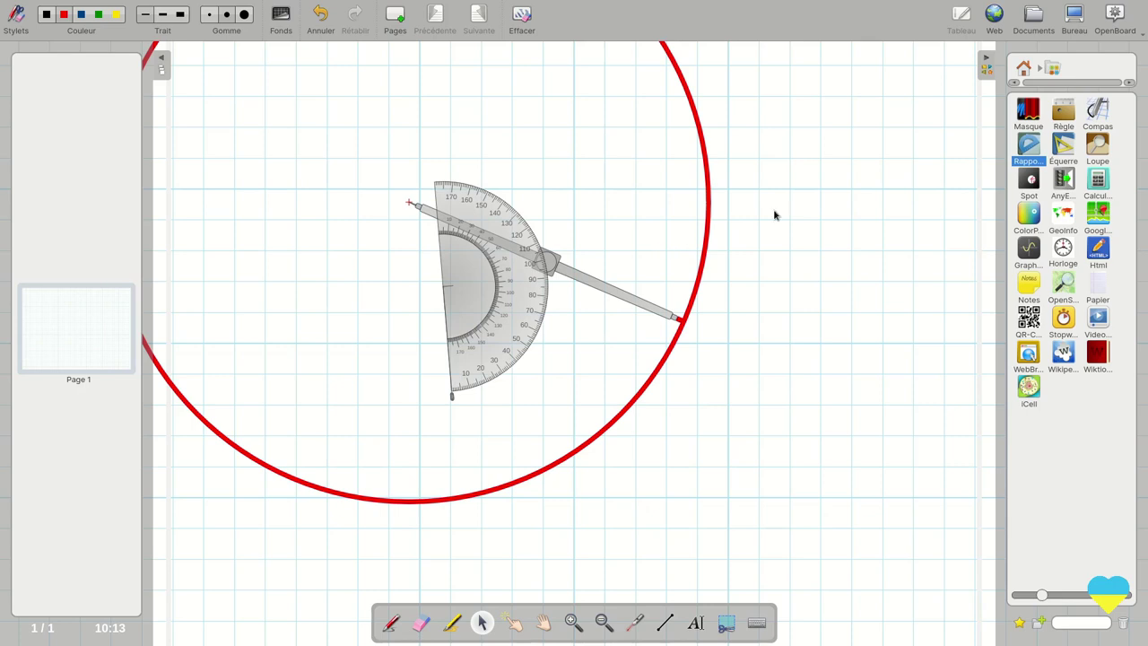
Place the Équerre across the circle's lower part and a reduced Horloge in the page's upper right corner.
drag(1056, 155, 240, 260)
drag(282, 318, 599, 478)
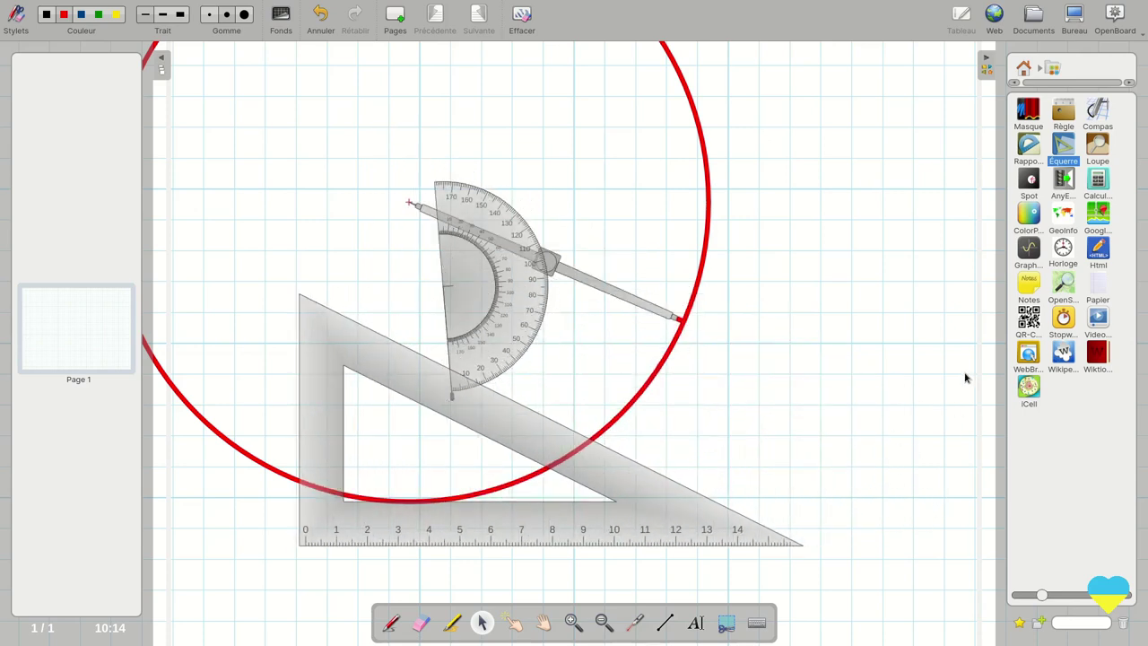
drag(1064, 260, 816, 285)
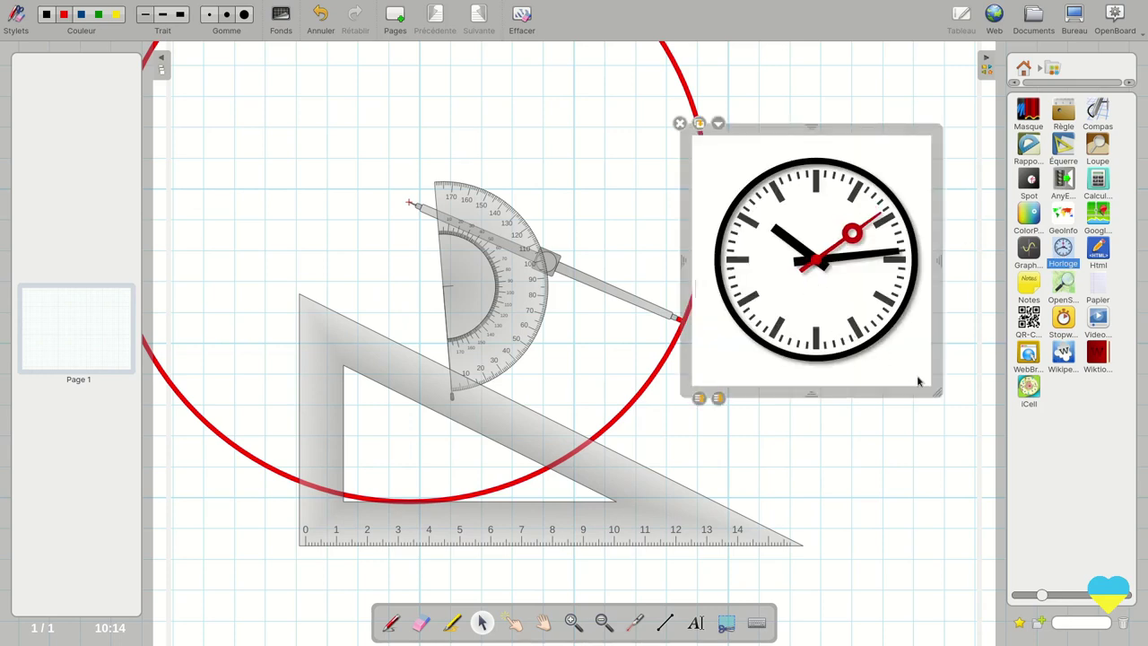
drag(937, 392, 776, 210)
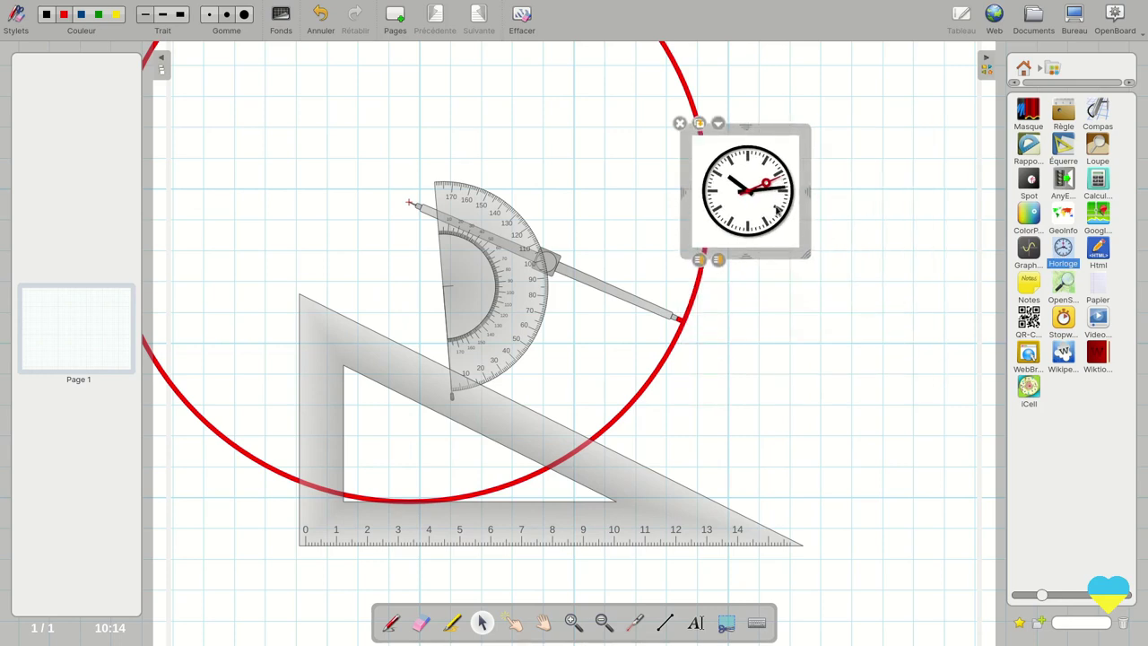
drag(807, 162, 973, 82)
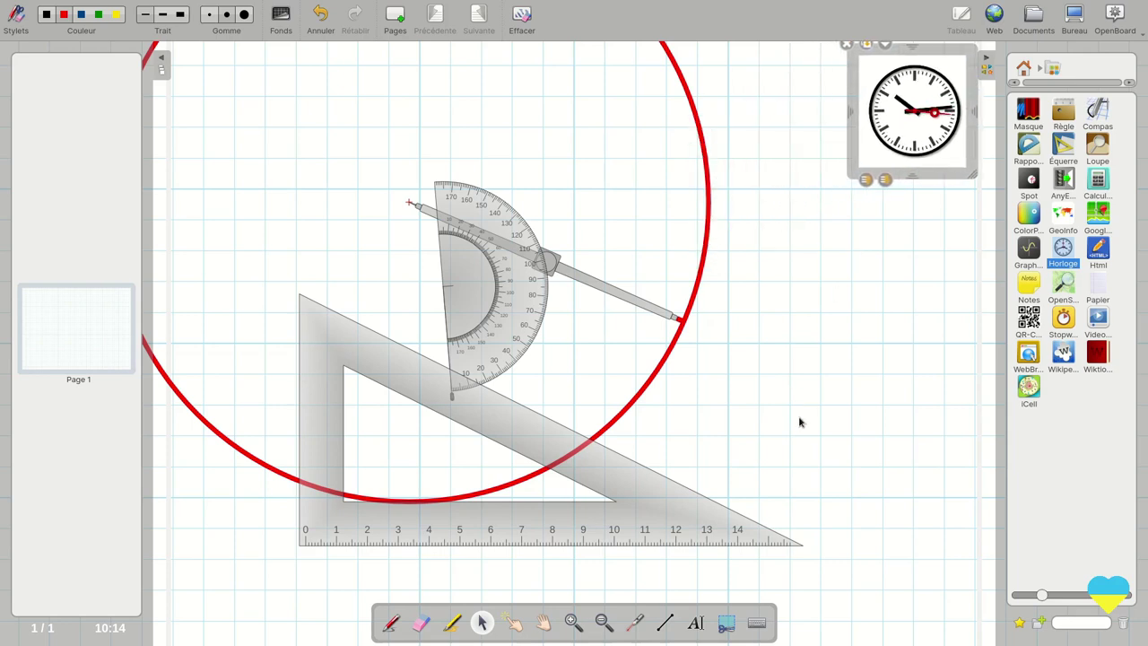
Draw three red freehand strokes with the pen inside the circle.
click(391, 622)
drag(404, 205, 319, 238)
mouse_move(436, 143)
mouse_down()
mouse_move(513, 149)
mouse_move(525, 161)
mouse_up()
mouse_move(619, 255)
mouse_down()
mouse_move(577, 204)
mouse_move(603, 244)
mouse_up()
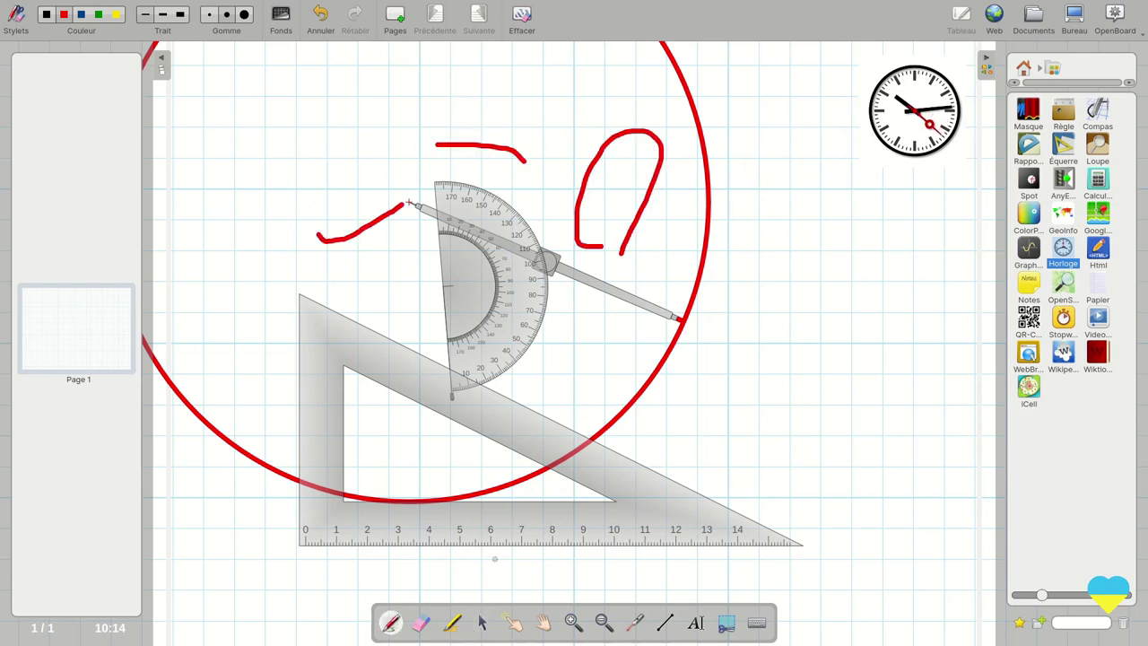
Add a second page and place the calculator application on it.
mouse_move(84, 322)
click(396, 16)
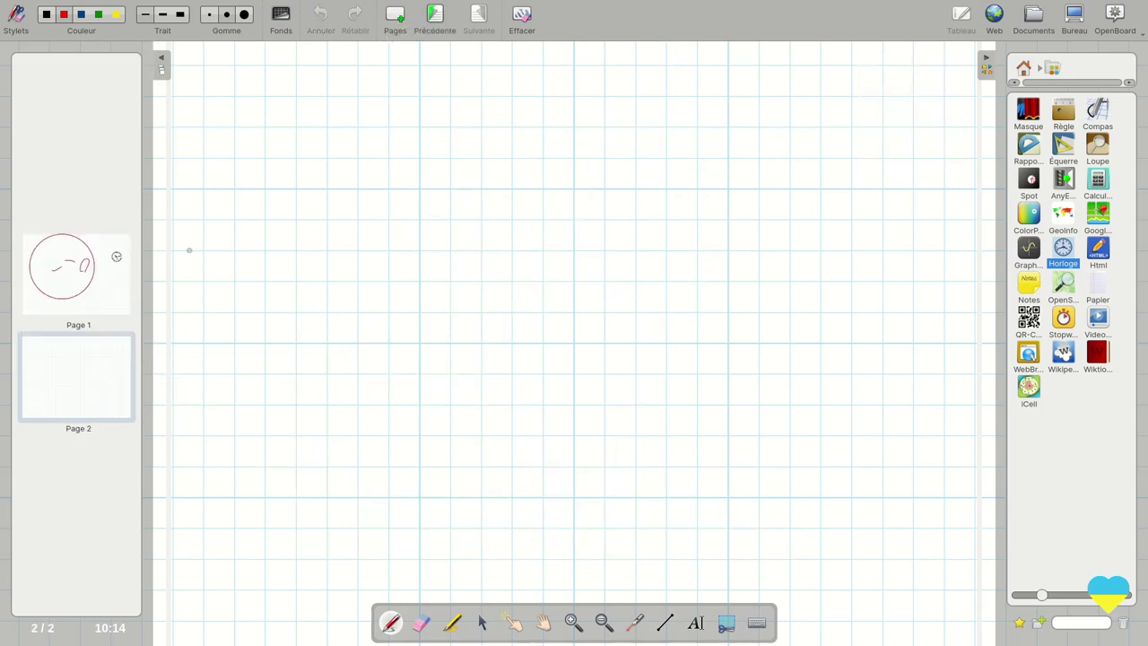
click(564, 259)
drag(1098, 183, 481, 206)
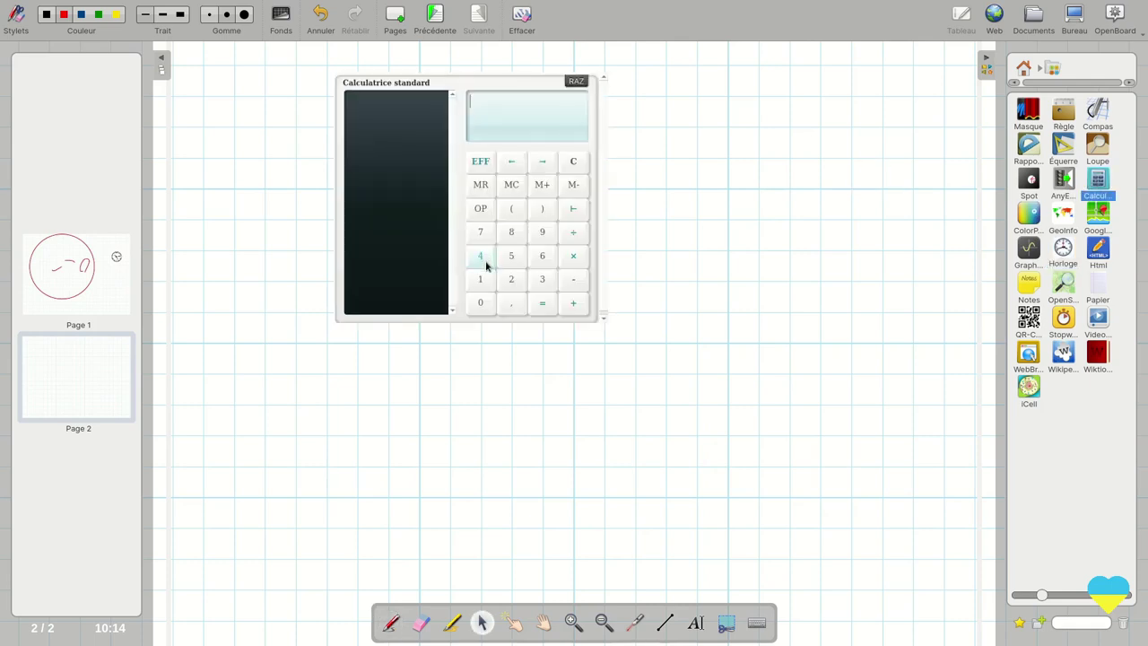
Enter the number 826955 in the calculator.
click(507, 232)
click(512, 277)
click(541, 256)
click(541, 232)
click(518, 258)
click(518, 258)
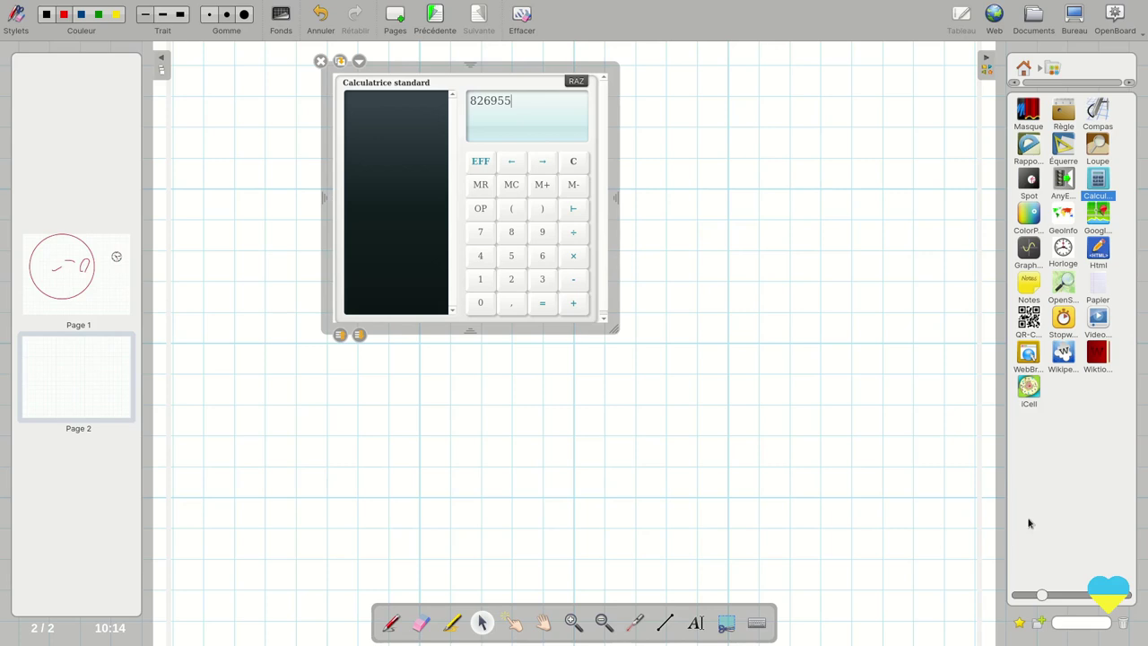
Quit OpenBoard and launch the Step physics simulator from the educational applications.
click(1137, 32)
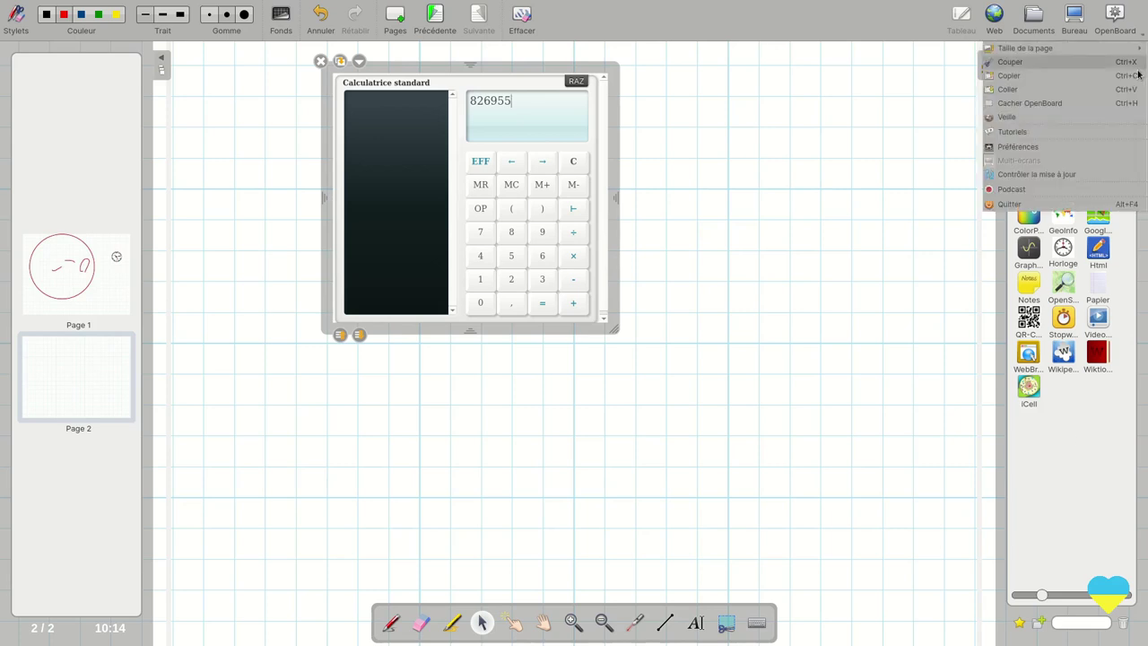
click(1009, 204)
key(super)
click(67, 378)
scroll(64, 437, down, 2)
scroll(64, 437, down, 1)
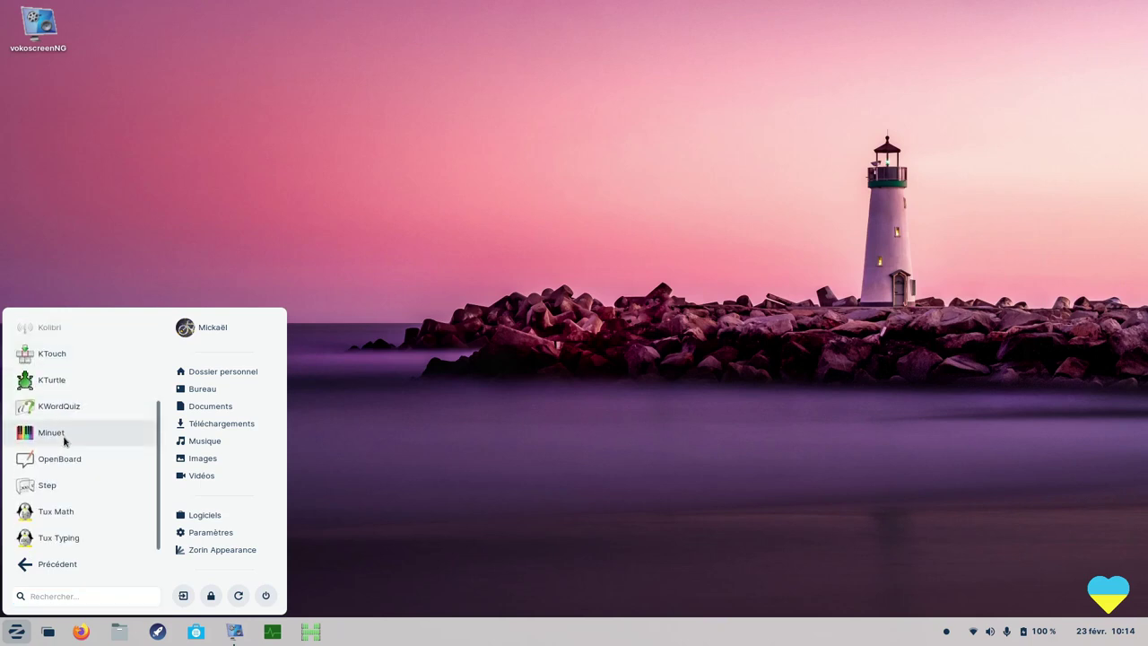
click(67, 485)
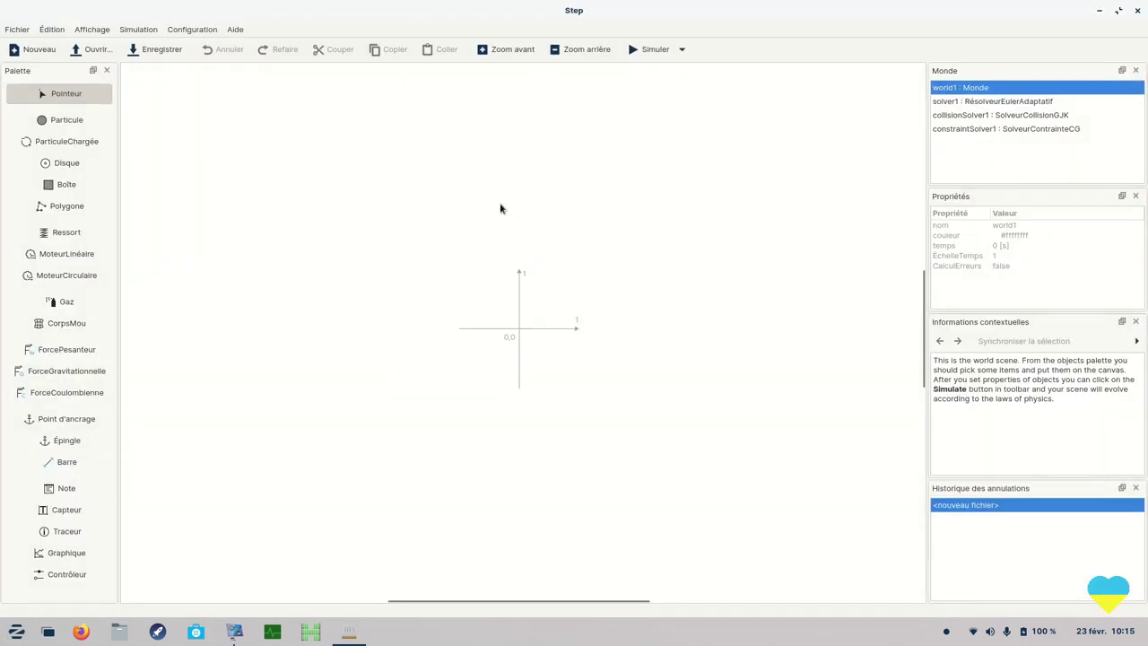
Draw a near-vertical spring about 3.8 m long beside the axes and a horizontal bar about 5.9 m long below them.
click(65, 235)
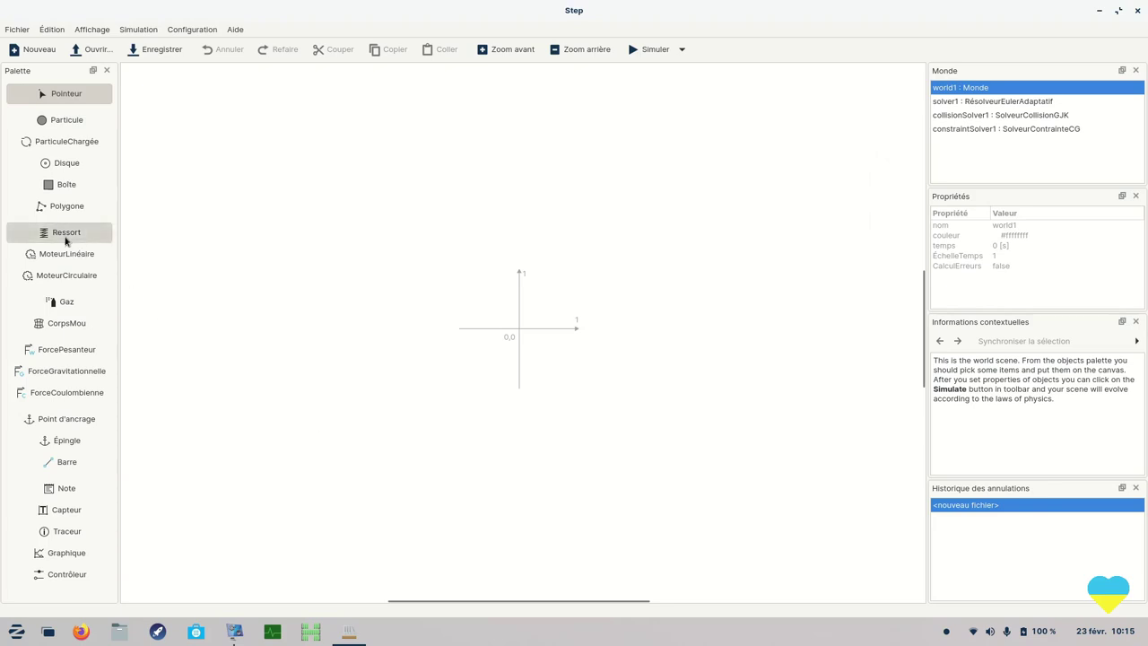
mouse_move(469, 229)
mouse_down()
mouse_move(439, 359)
mouse_move(405, 375)
mouse_up()
click(56, 235)
drag(371, 172, 366, 399)
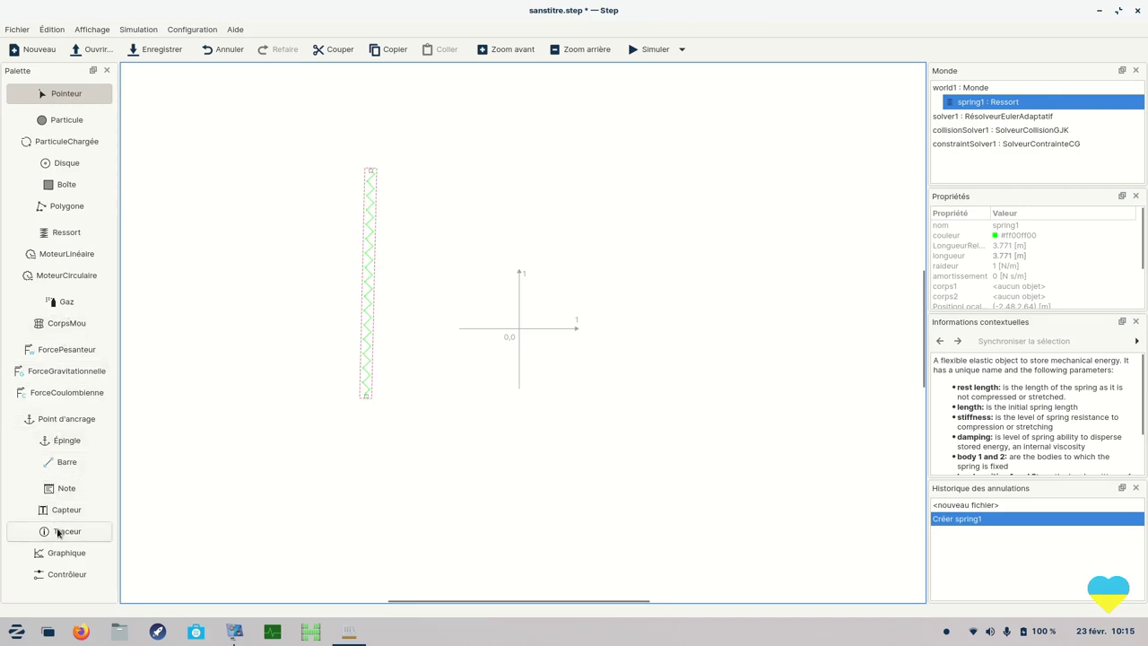
click(68, 462)
drag(288, 450, 636, 456)
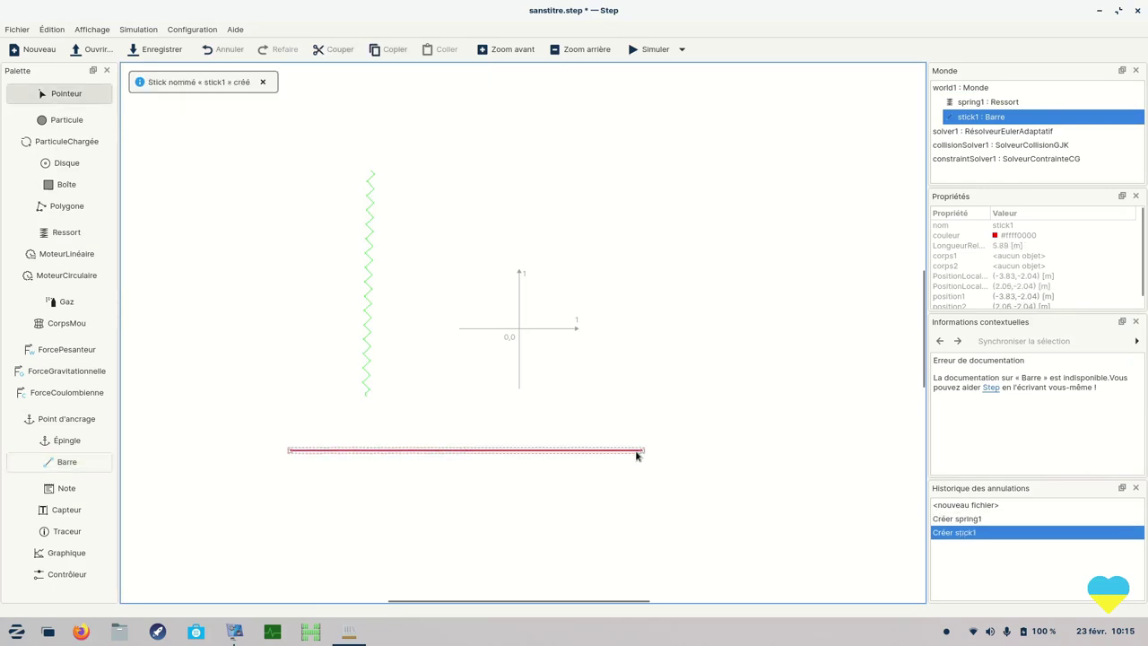
Place a linear motor just beside the spring's upper part and a circular motor on the other side of the axes.
click(67, 254)
click(434, 212)
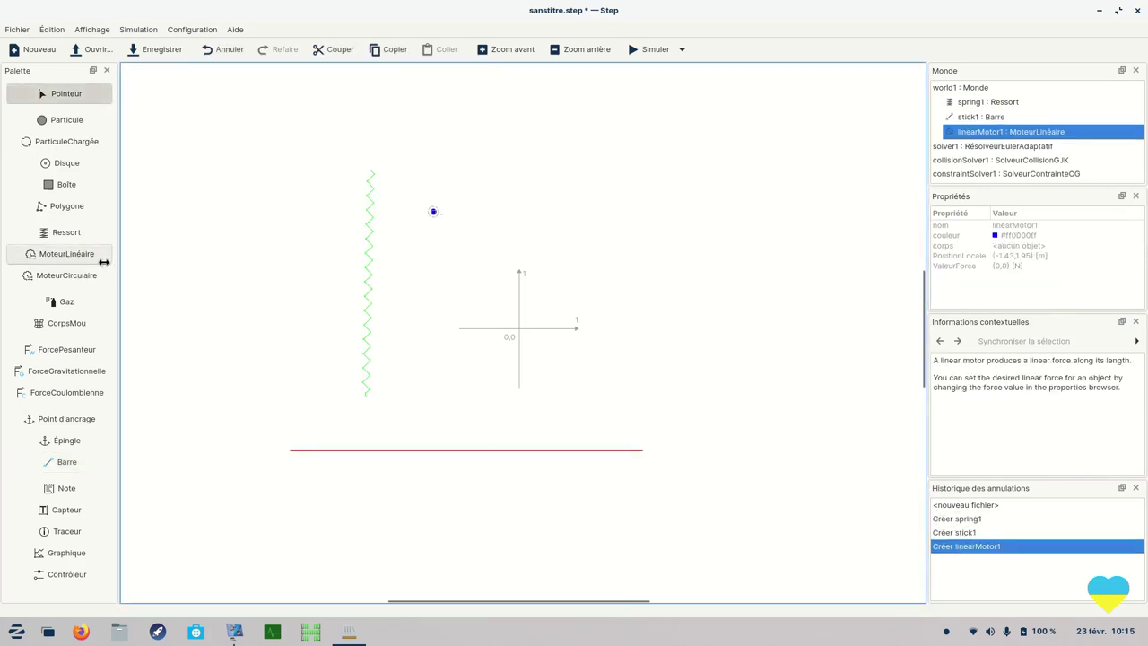
click(71, 278)
click(673, 226)
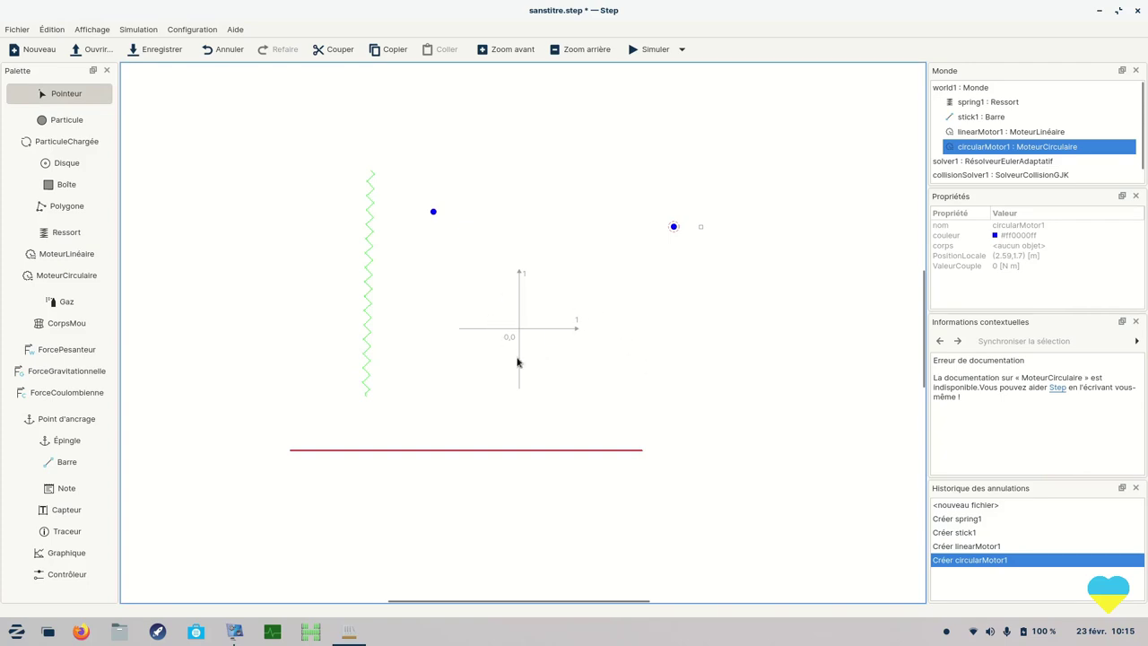
Start the simulation and add a particle between the two motors, close to the circular one.
click(651, 52)
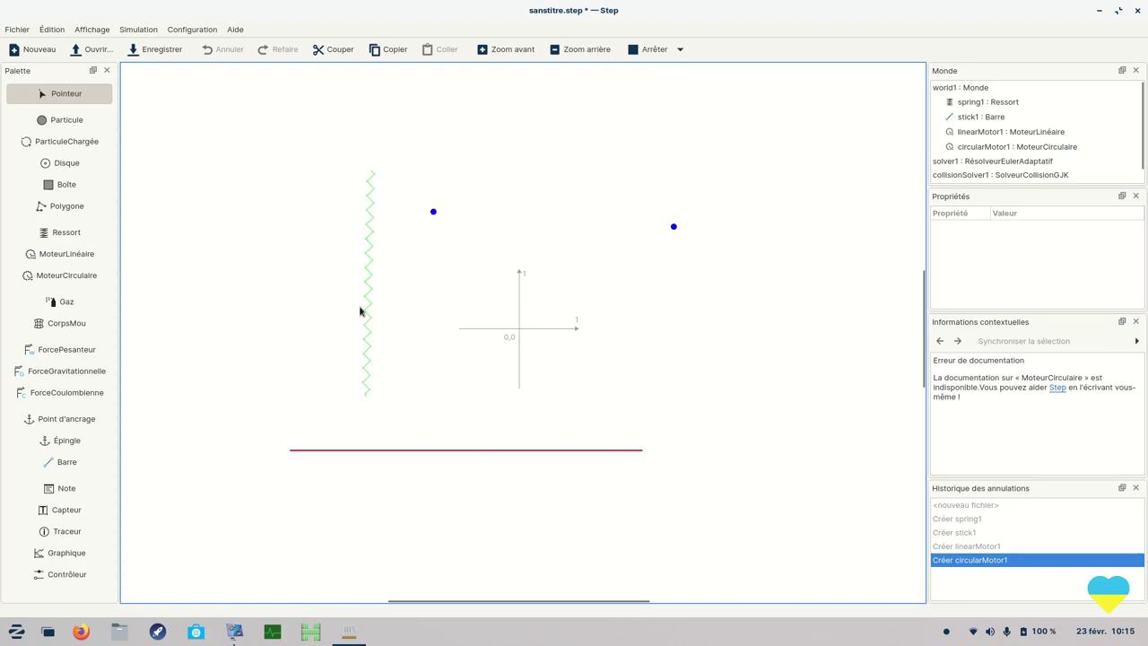
click(67, 120)
click(611, 206)
click(585, 255)
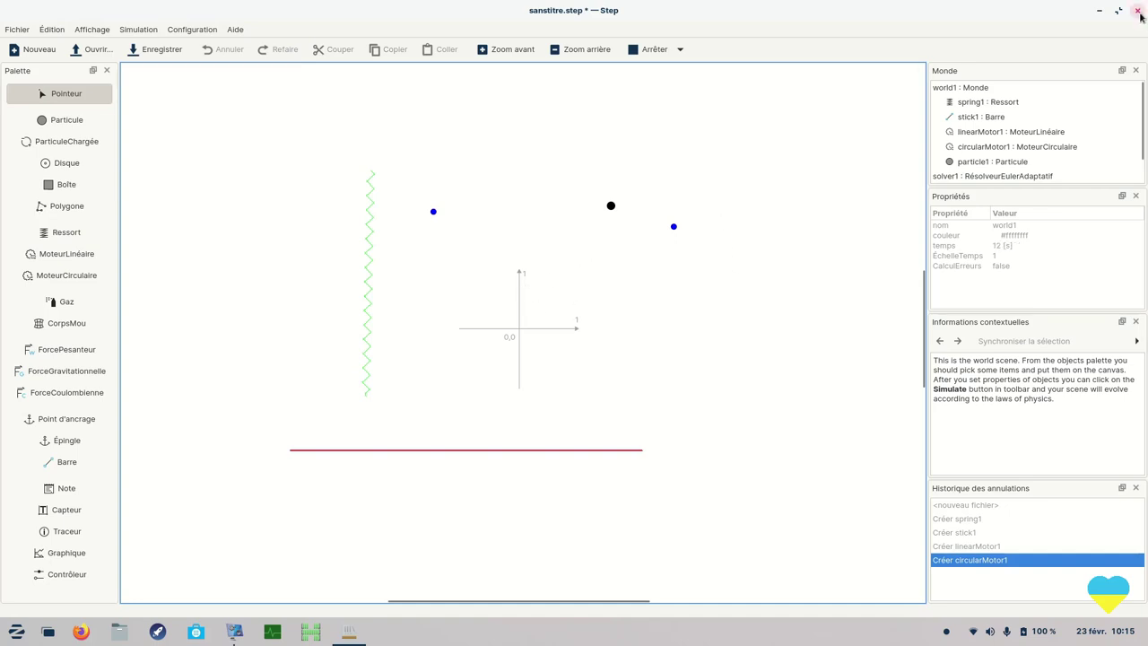
Close Step without saving the experiment and launch Tux Math from the educational applications.
click(1139, 15)
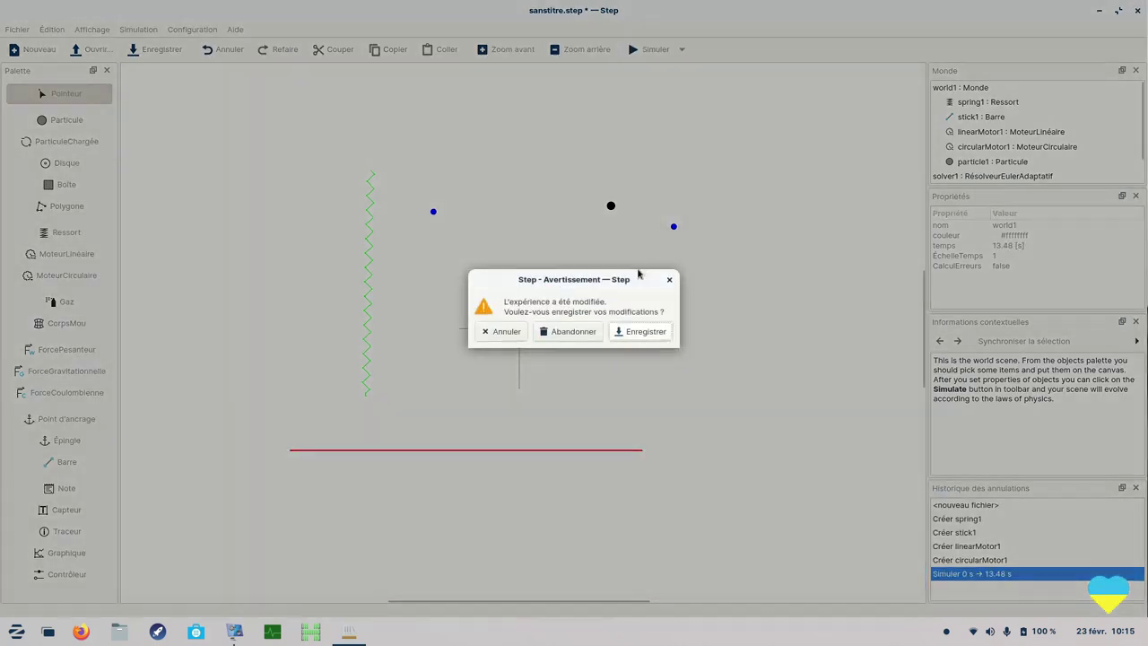
click(560, 330)
click(17, 632)
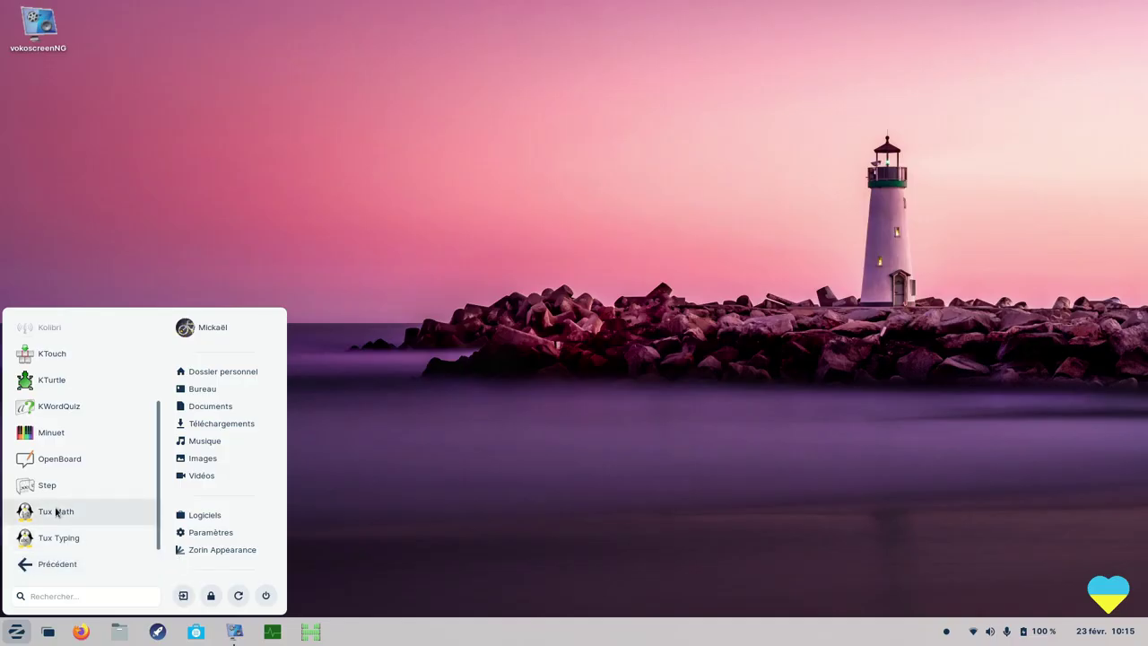
click(64, 514)
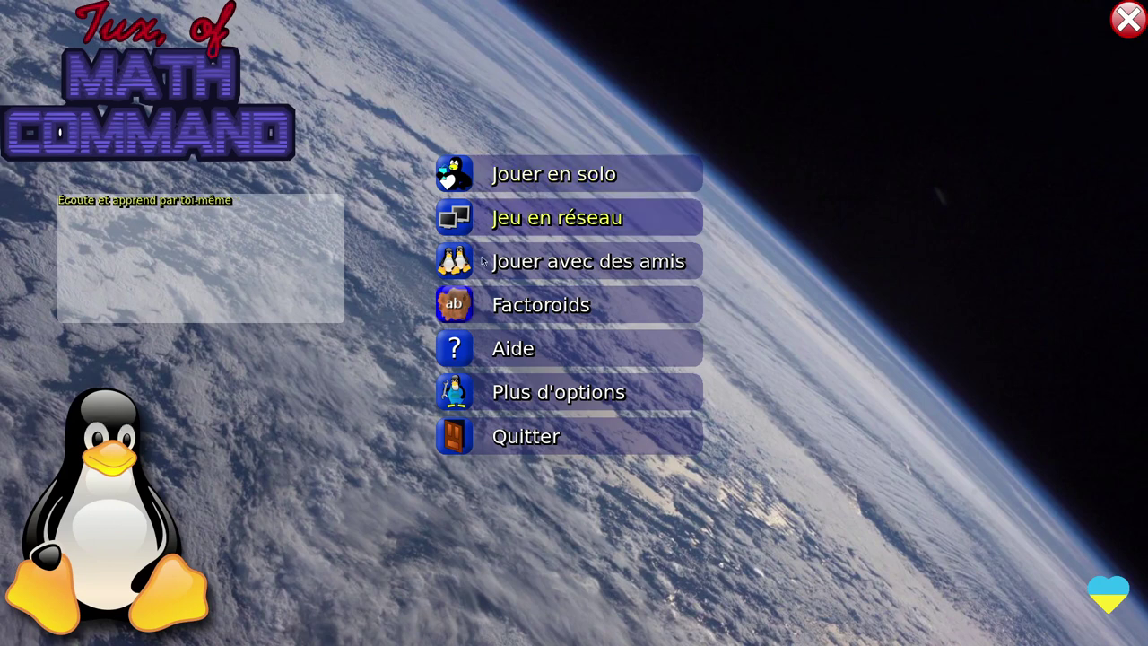
Look through the additional options, return to the main menu and open the solo game modes.
click(528, 387)
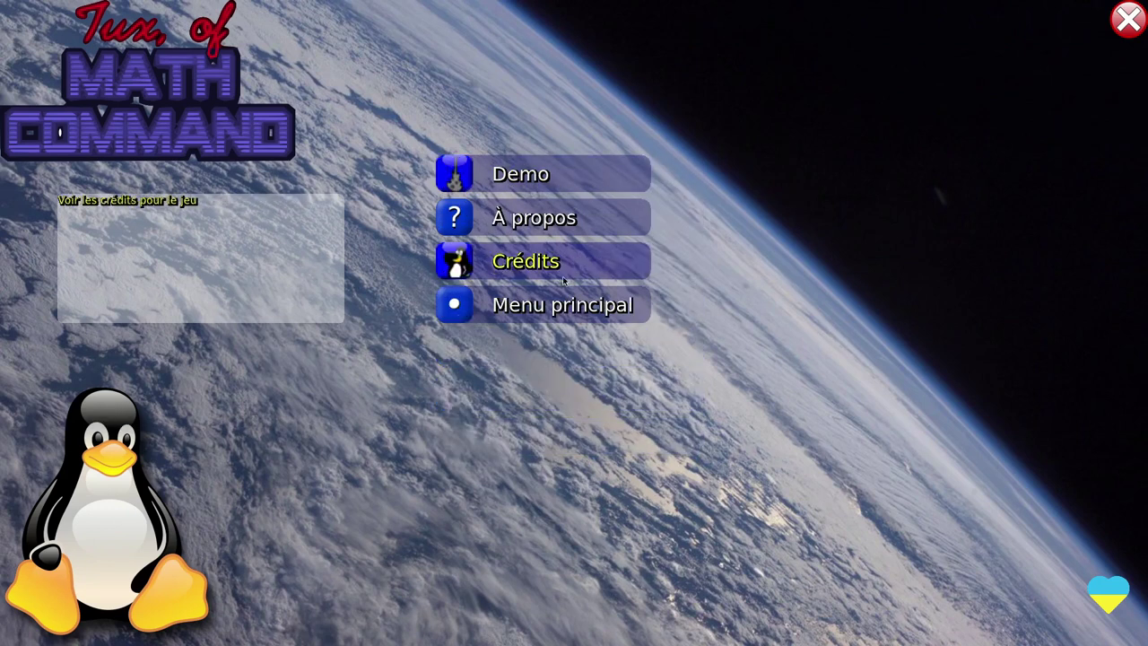
click(566, 308)
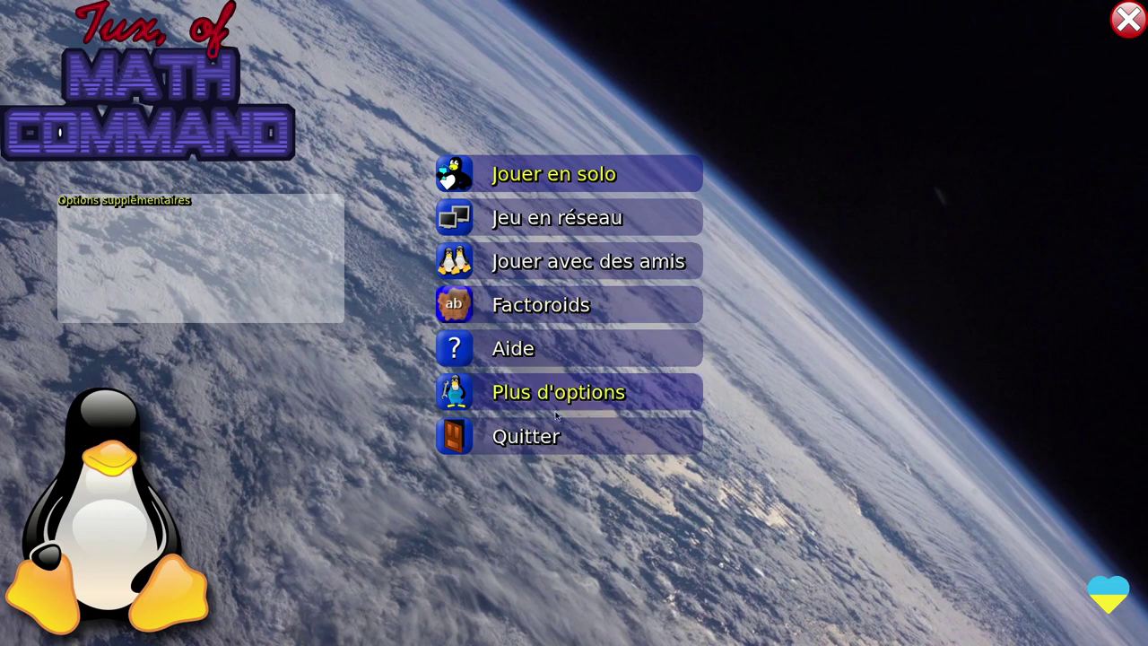
click(582, 179)
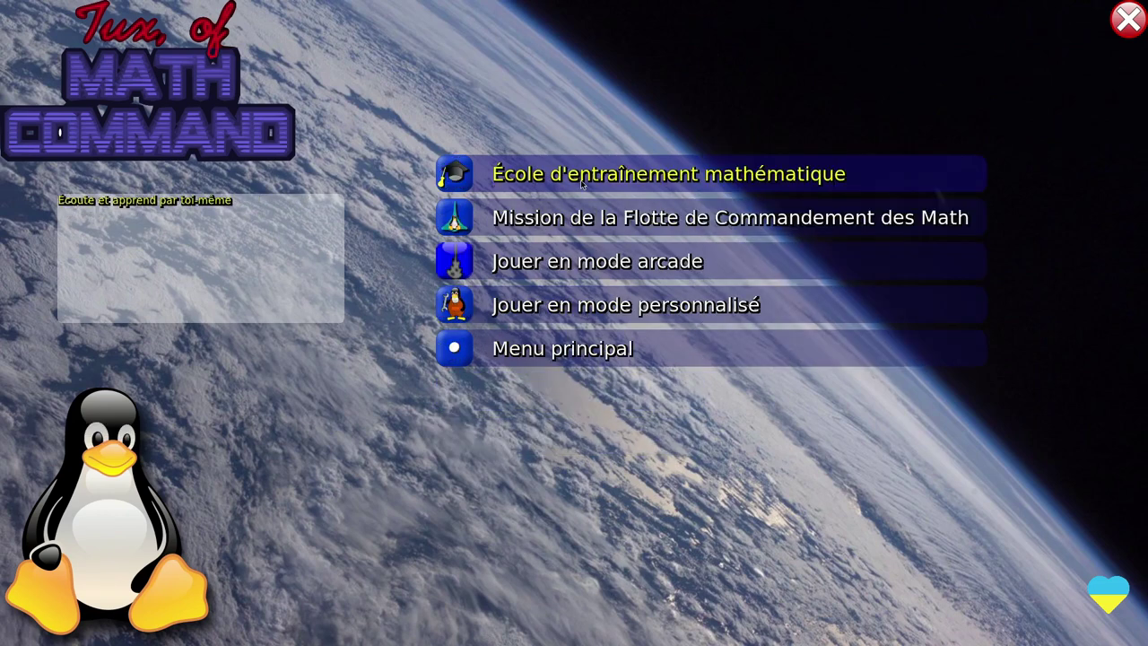
Play the training lesson "Addition: 1 à 3", answering 2 for 1 + 1 and 6 for 3 + 3, and return to the game mode choices.
click(646, 179)
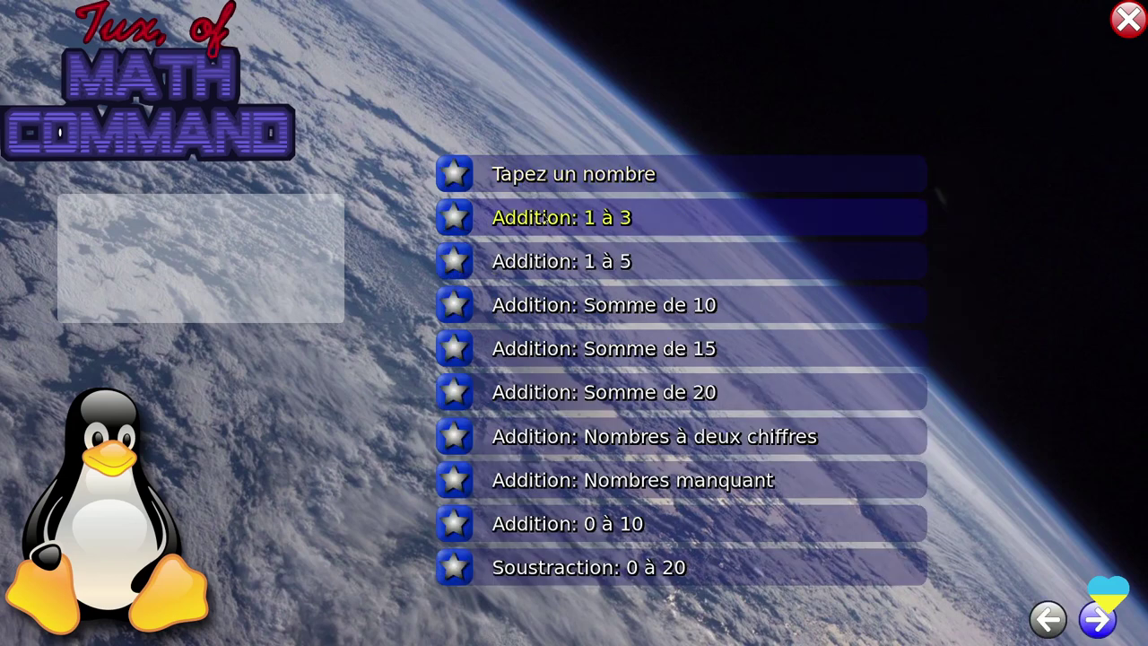
click(600, 220)
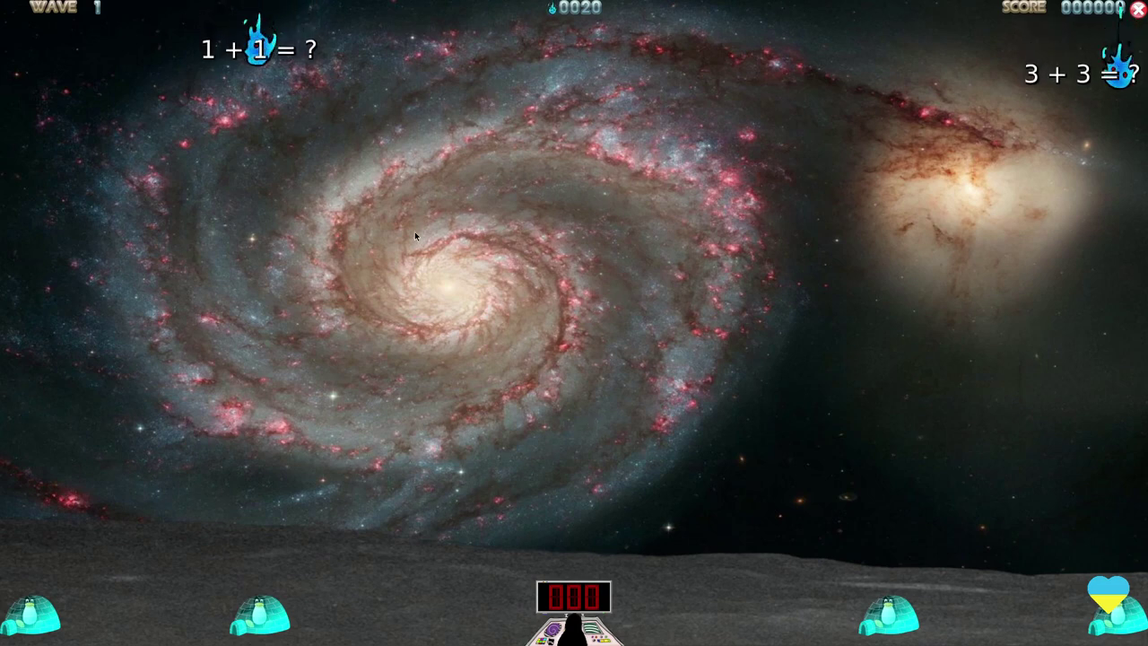
text(2)
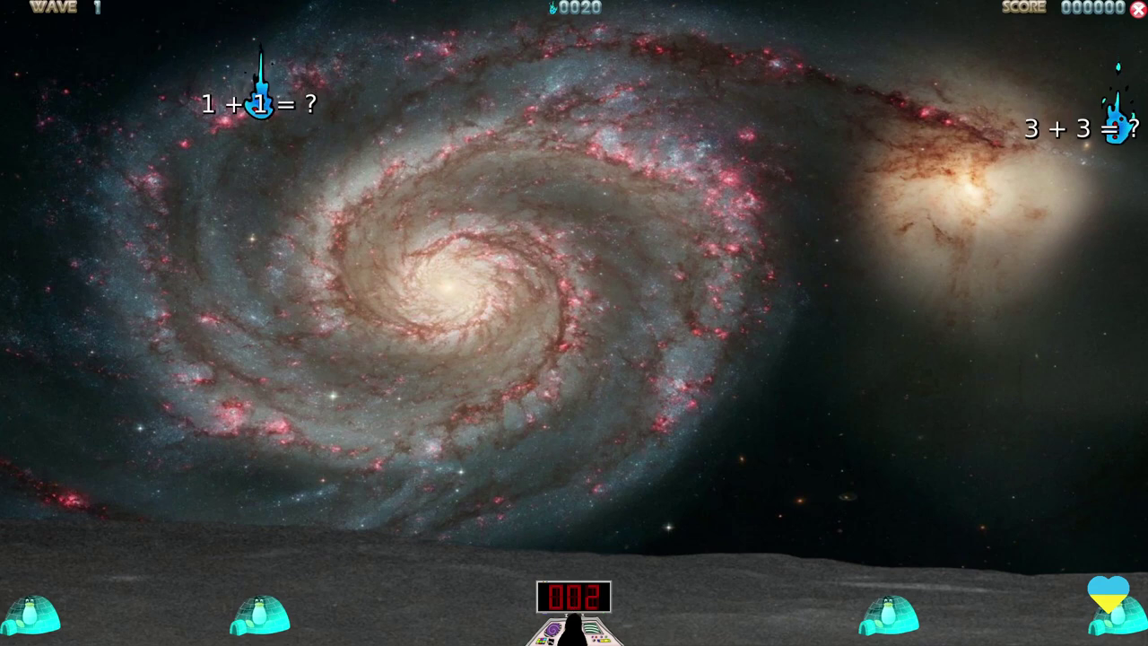
key(Return)
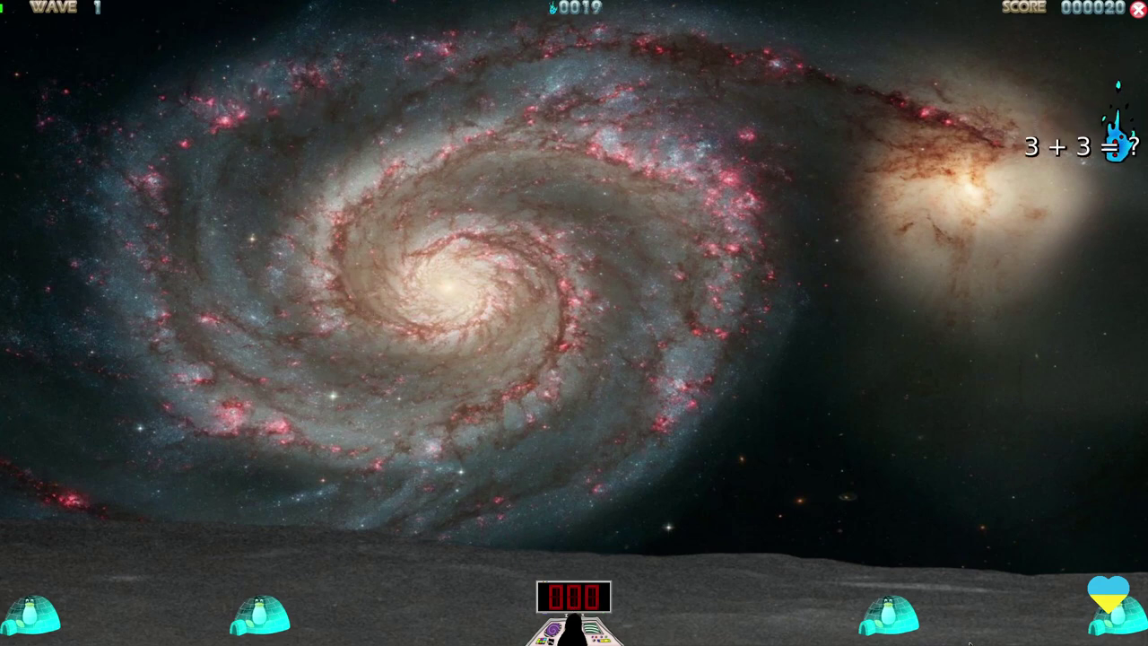
text(6)
key(Return)
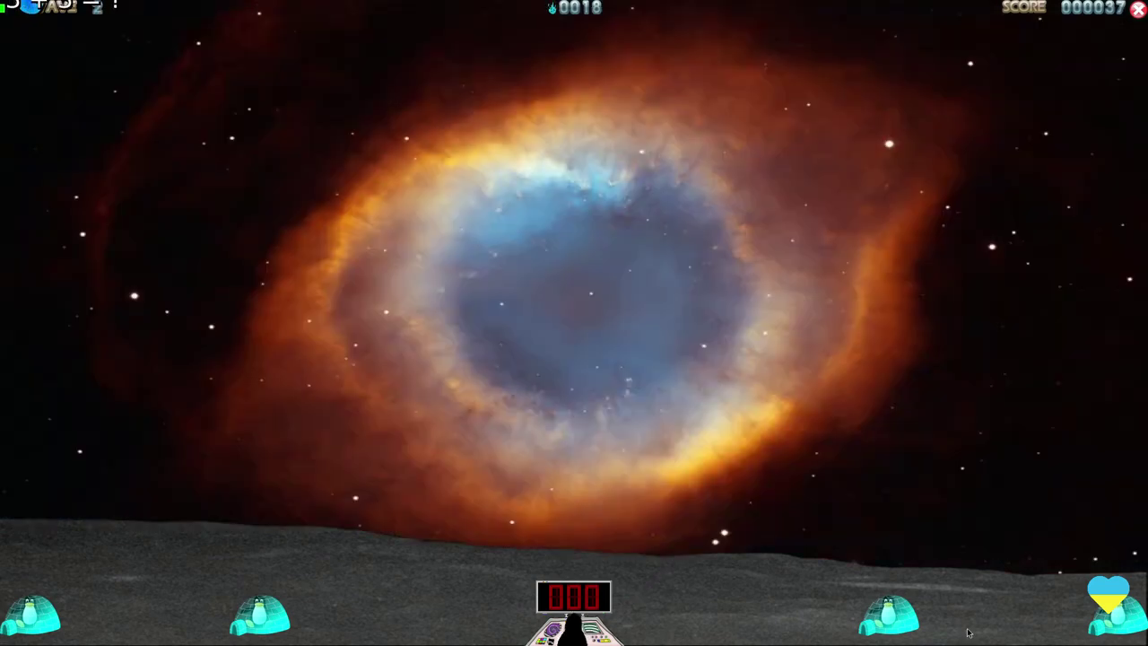
key(Escape)
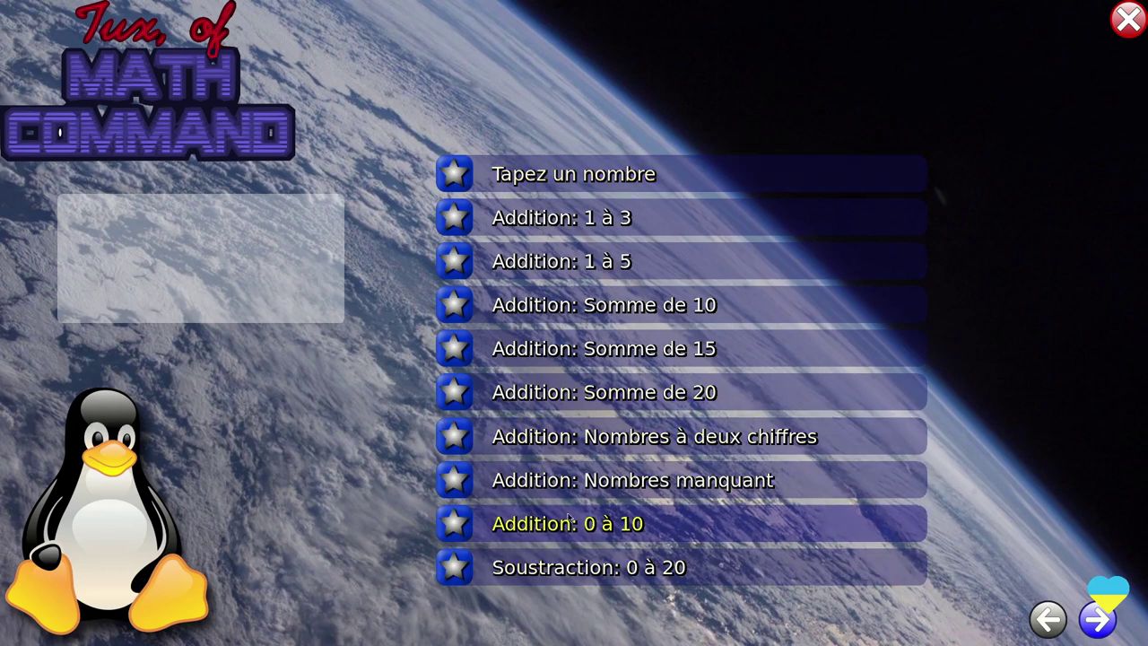
key(Escape)
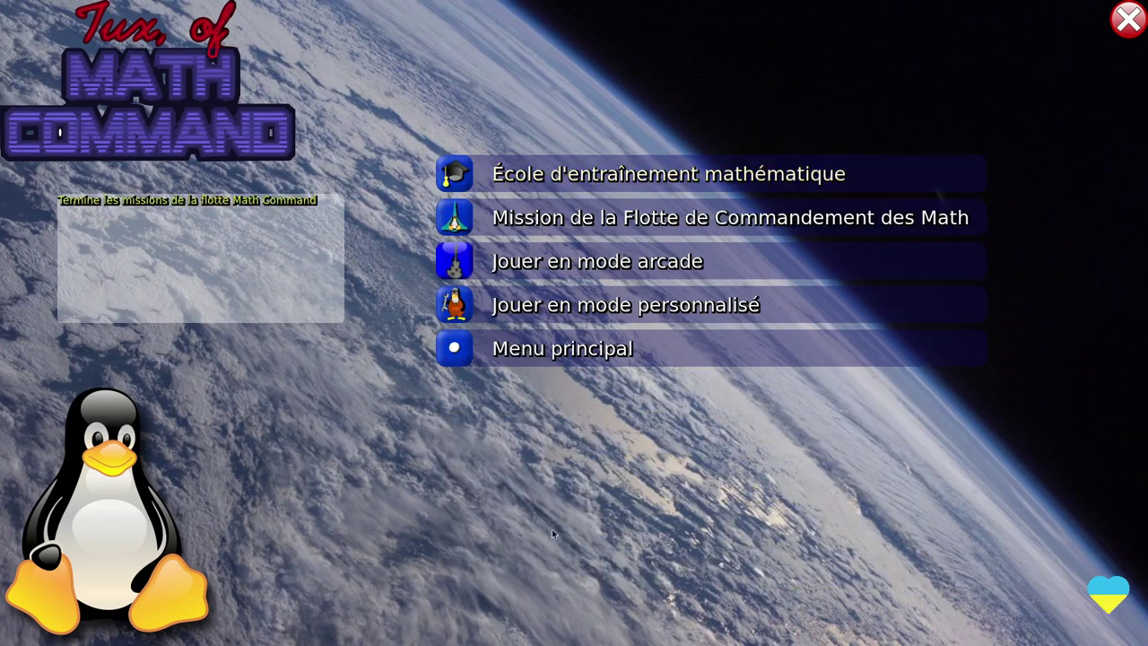
Start the fleet command mission, skip its briefing, shoot the comets numbered 9, 6 and 1, and quit the game.
click(592, 222)
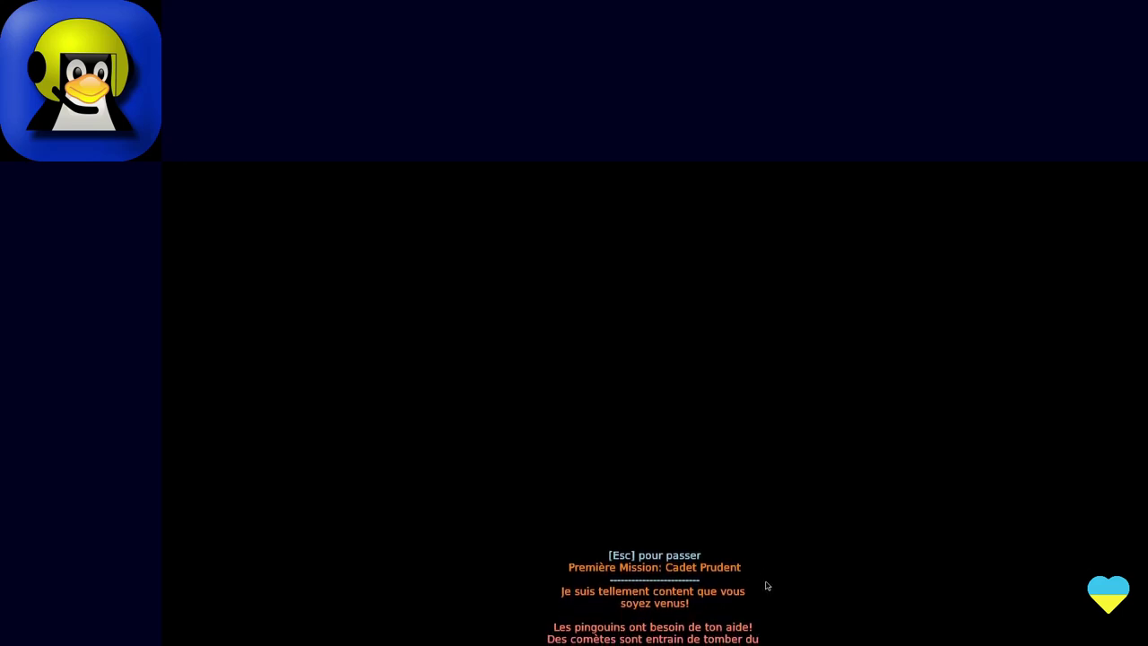
key(Escape)
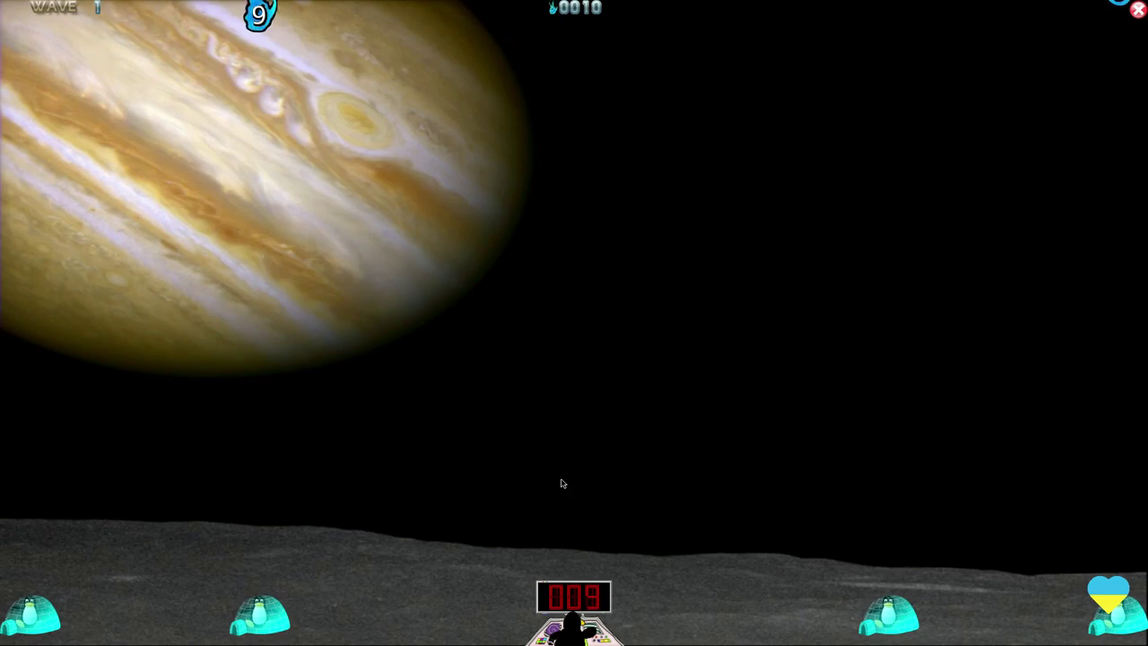
key(Return)
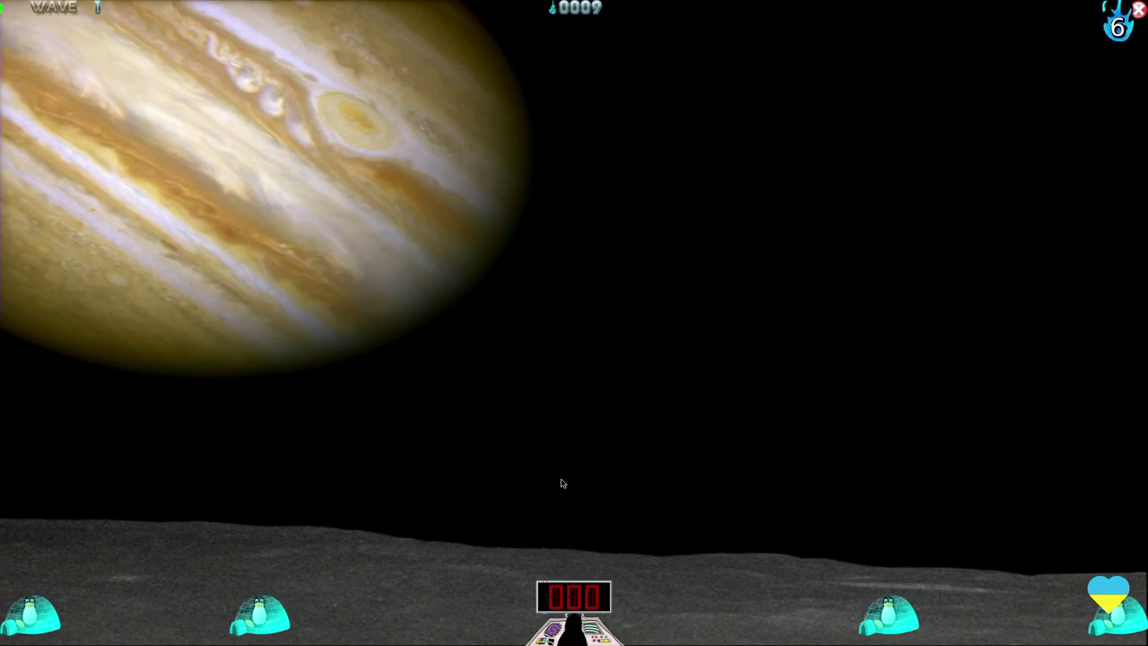
text(6)
key(Return)
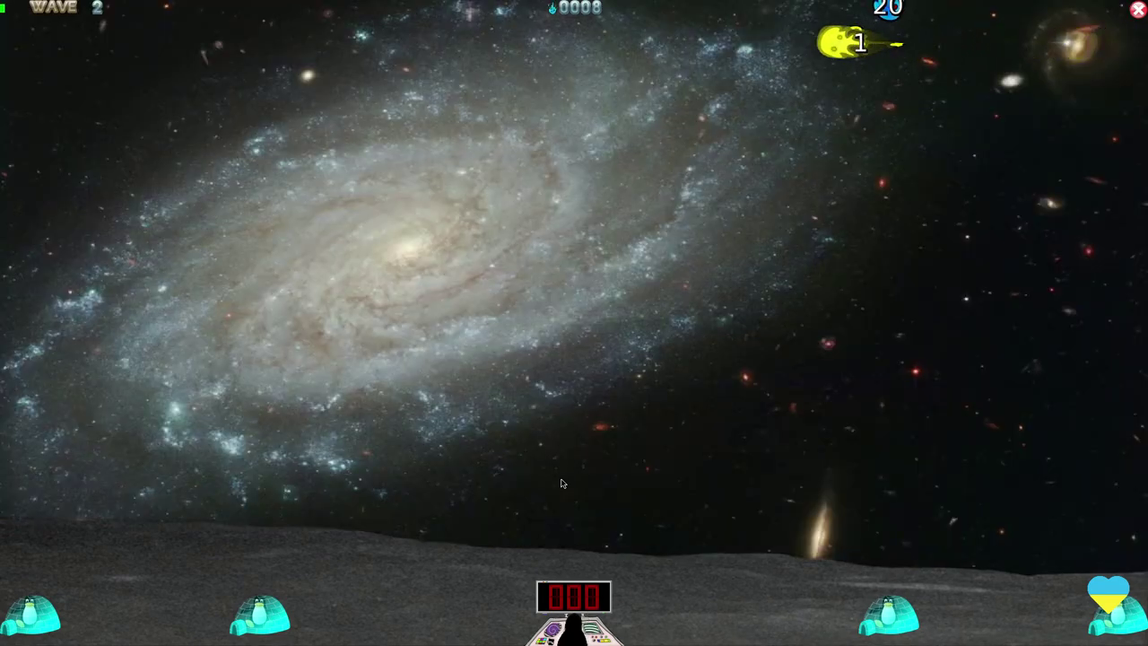
text(1)
key(Return)
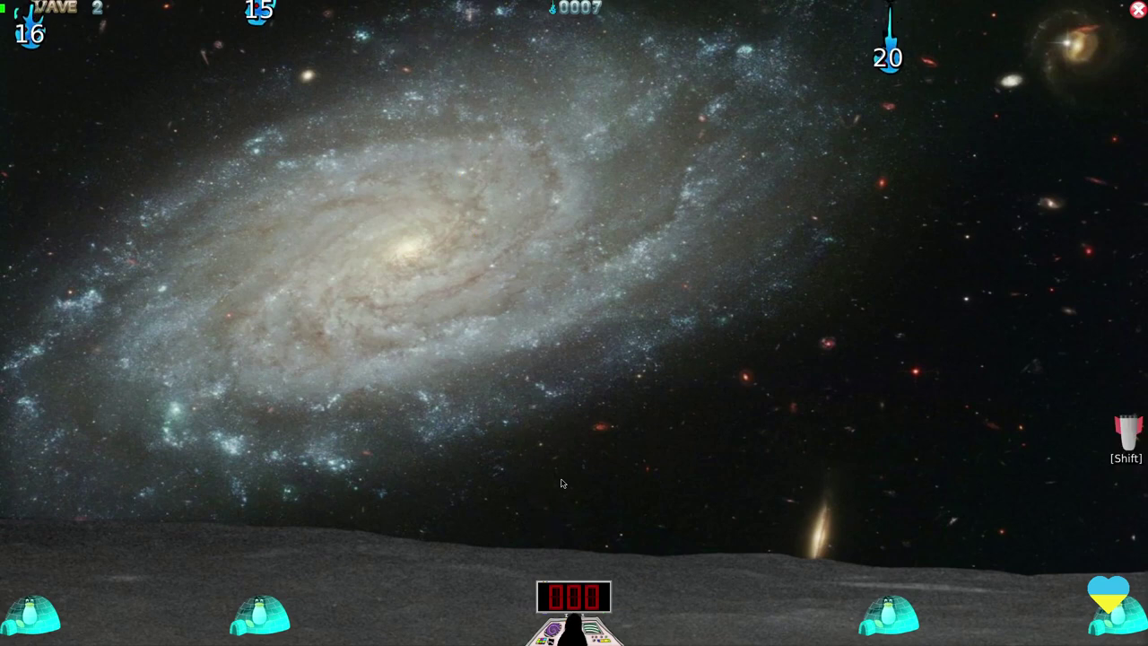
key(Escape)
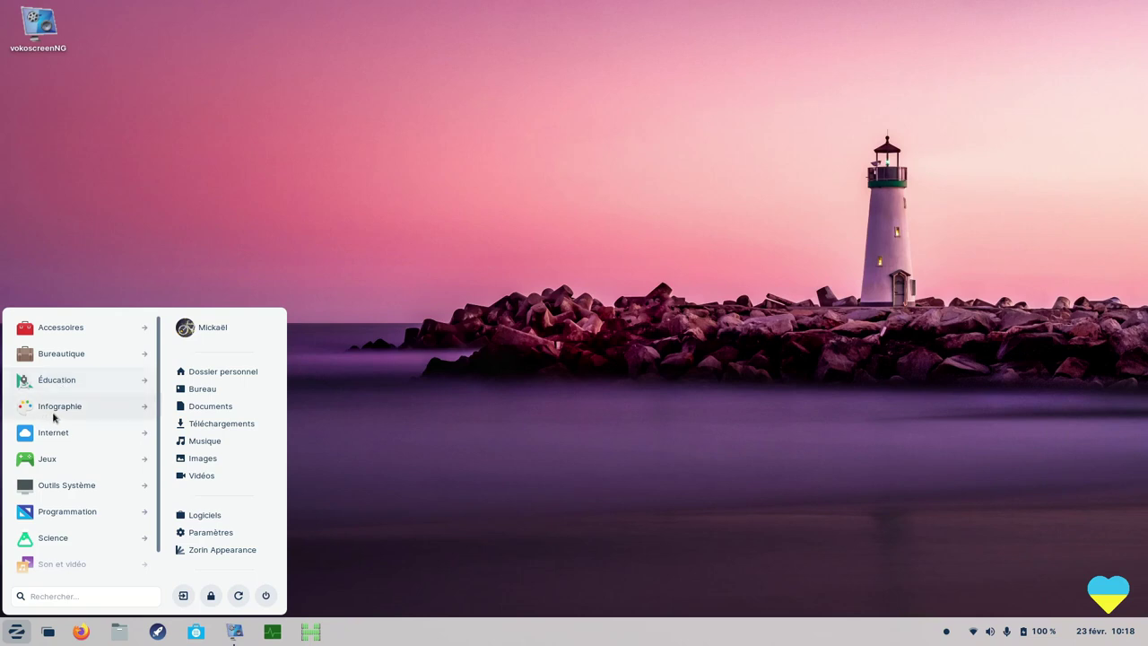
Launch LibreCAD and insert the cap1 symbol from the elektro library's capacitor folder on the drawing's horizontal axis.
click(70, 411)
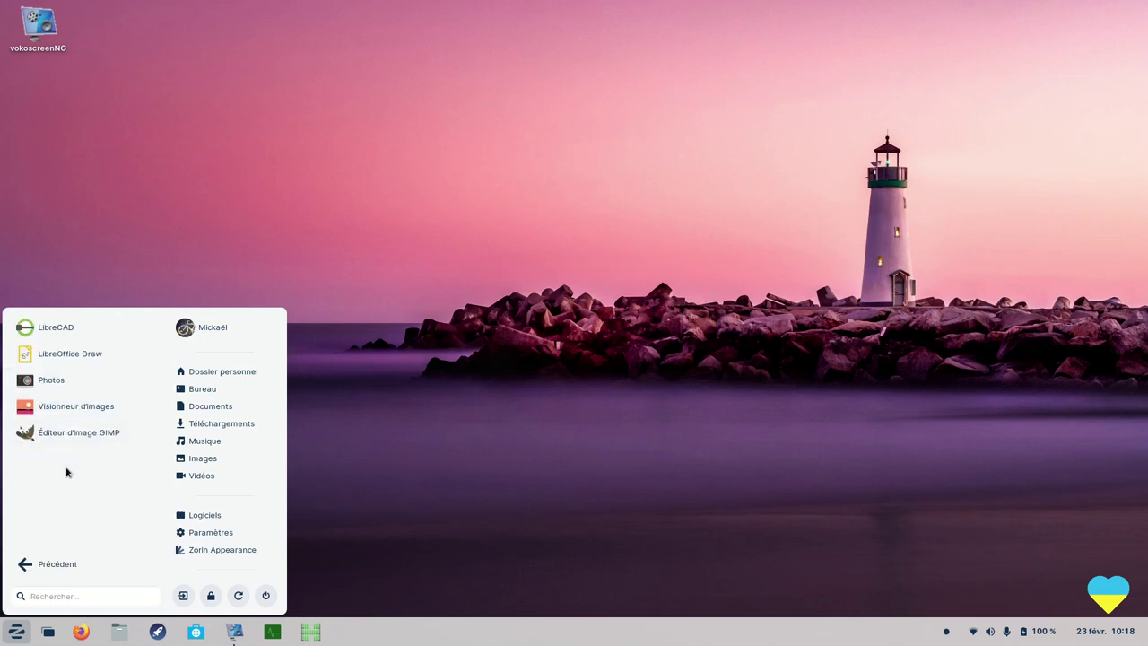
click(56, 328)
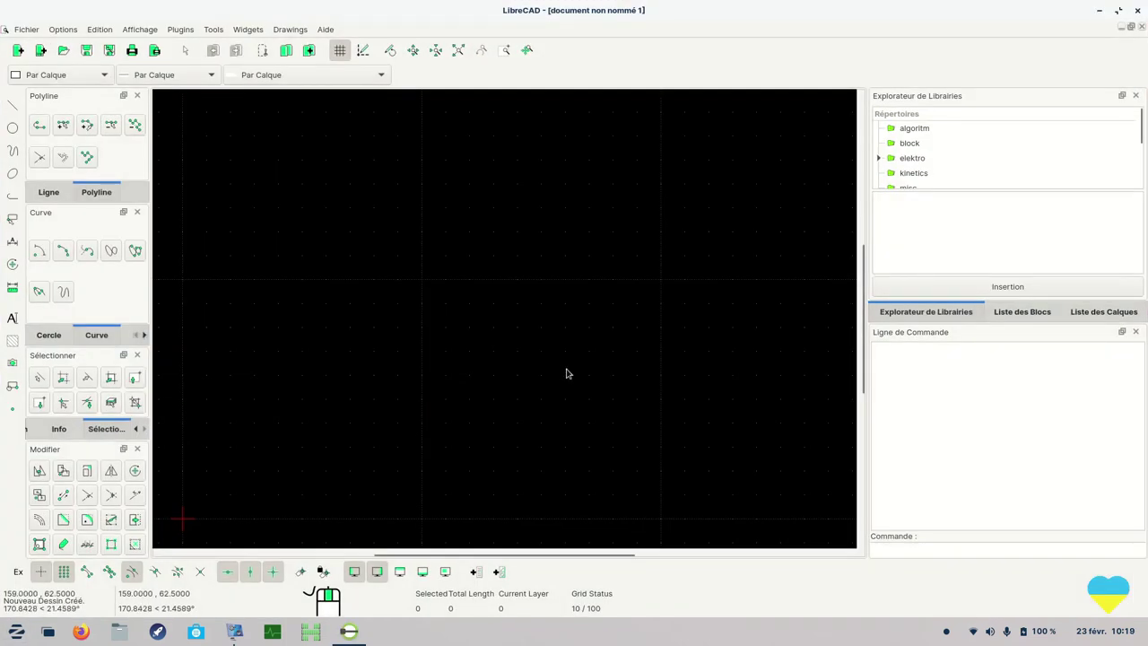
click(880, 159)
scroll(924, 164, down, 2)
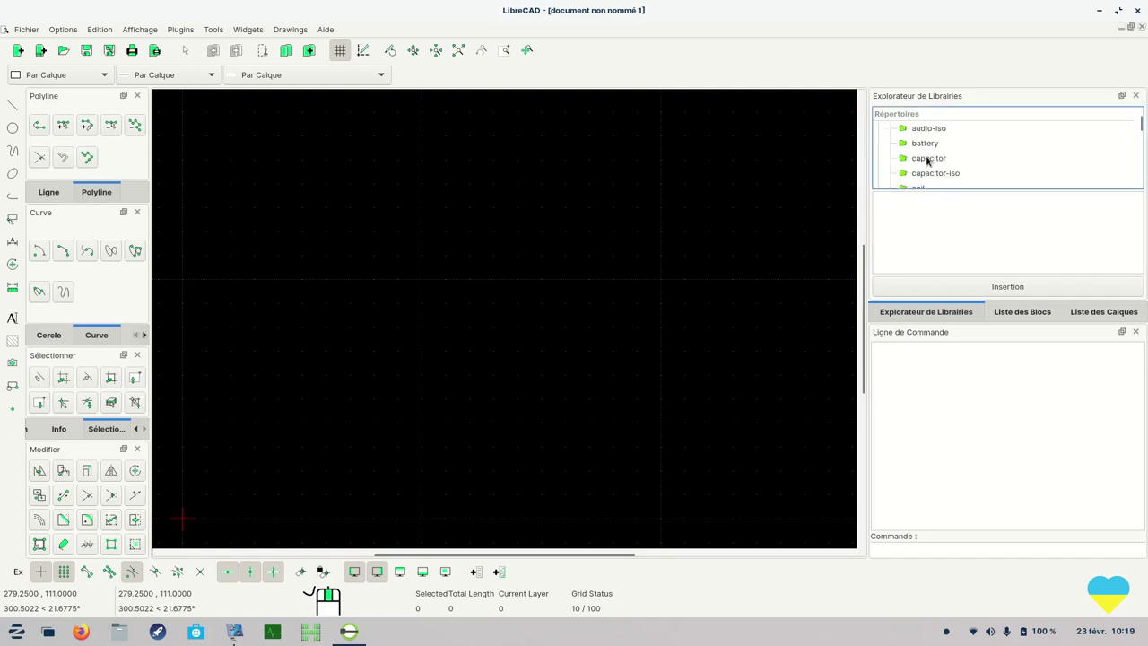
click(933, 159)
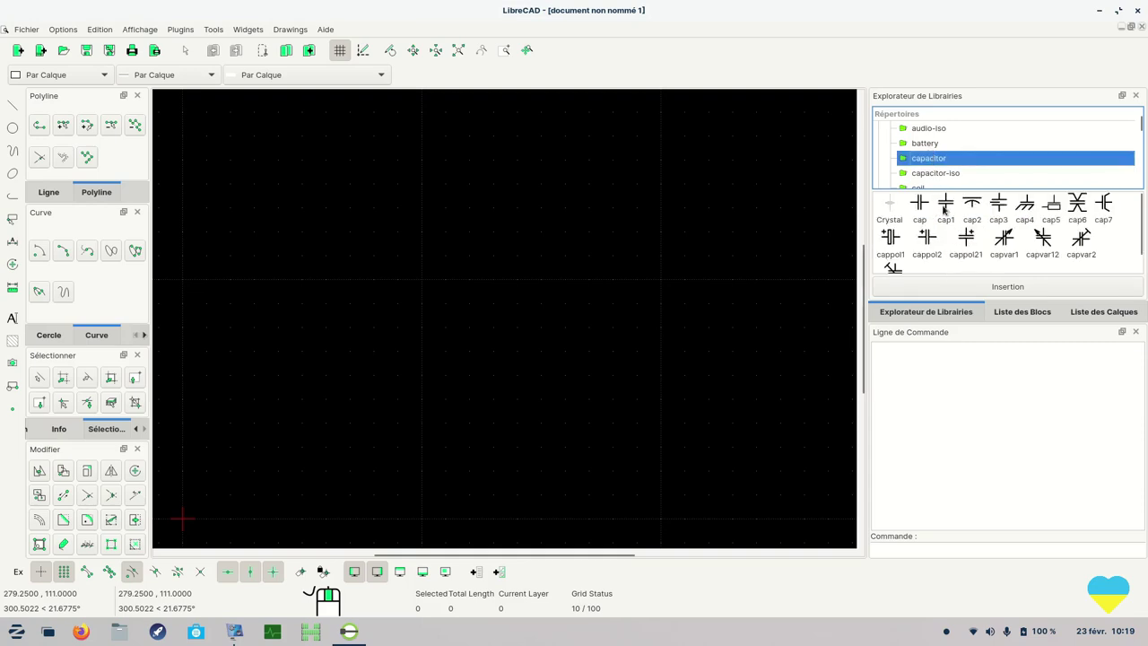
click(945, 208)
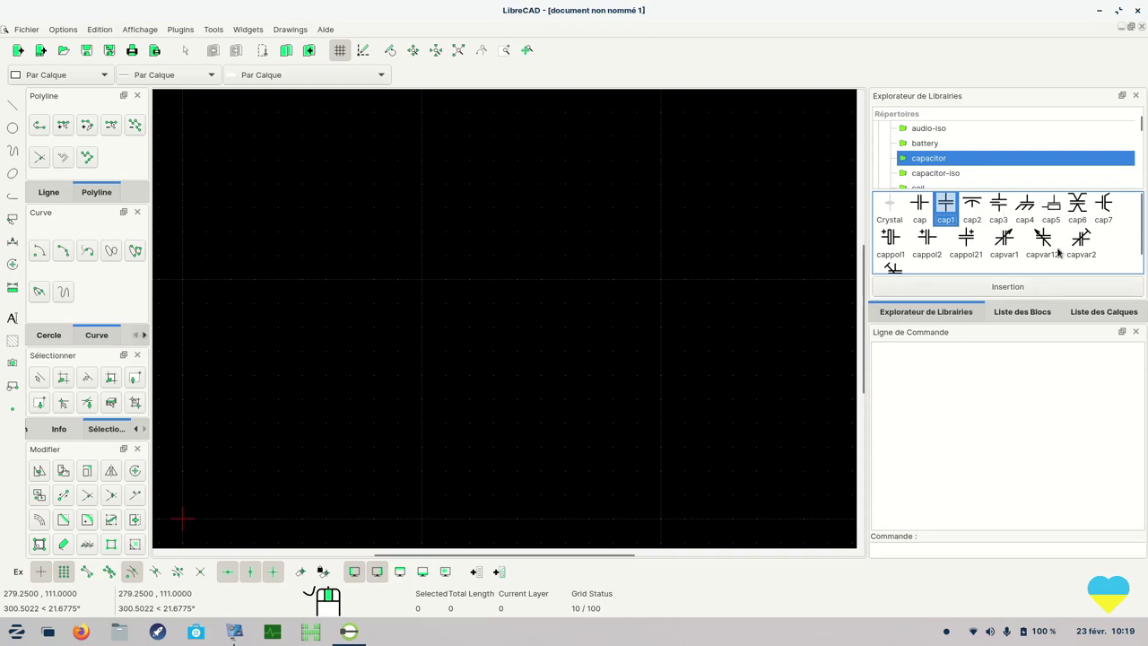
click(1008, 287)
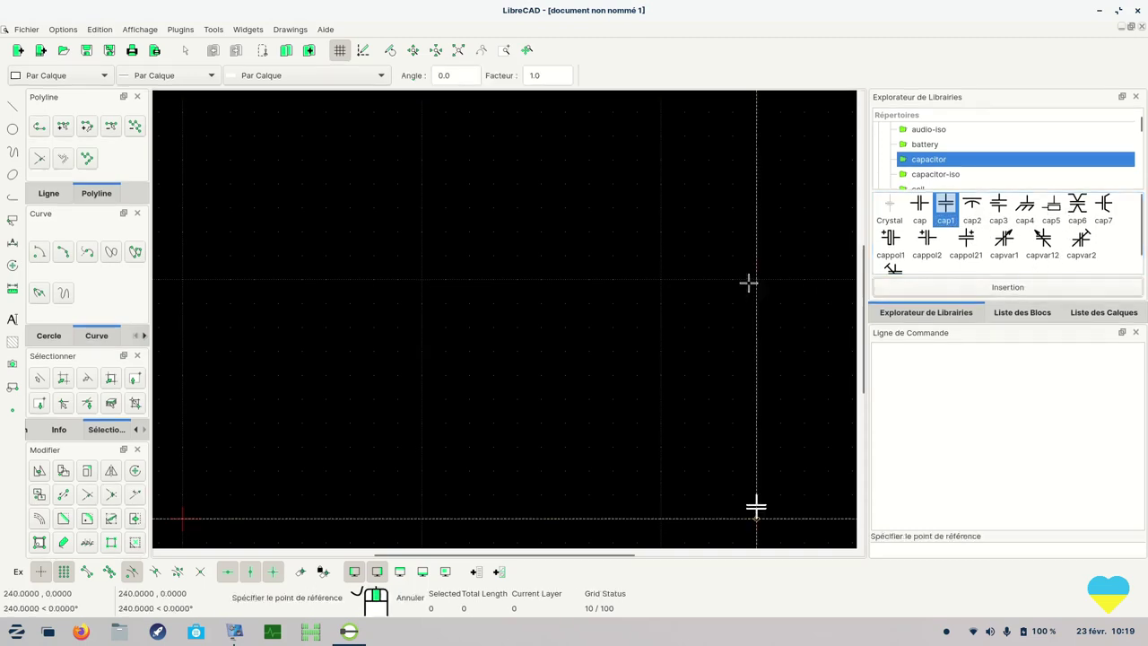
click(517, 506)
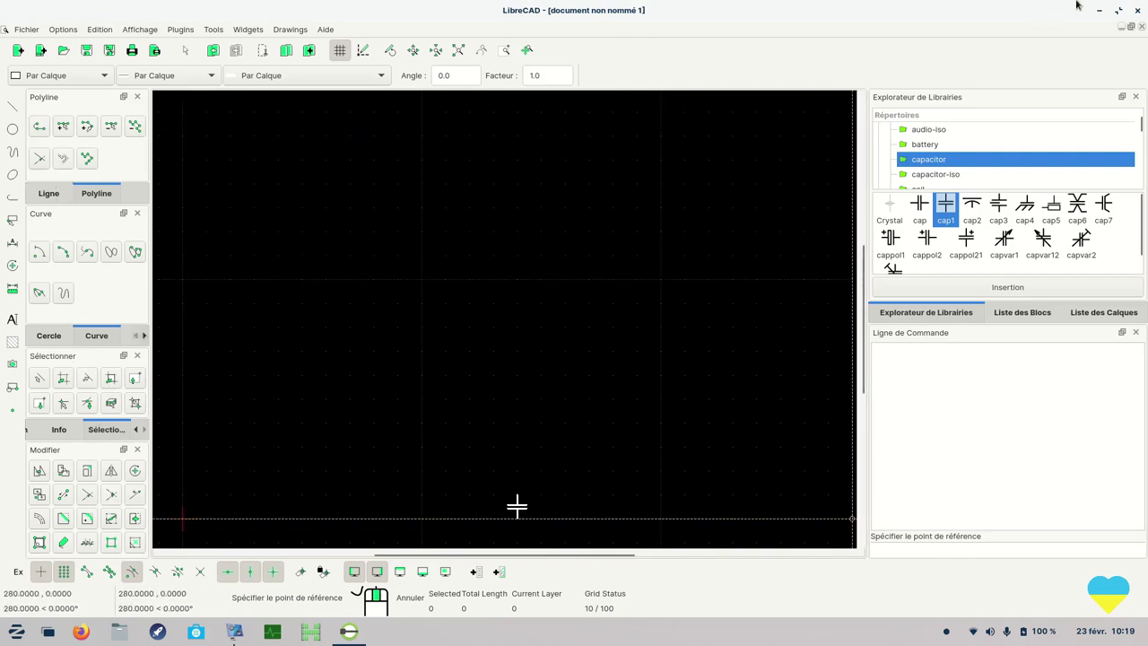
Close LibreCAD together with its untitled drawing.
click(1135, 12)
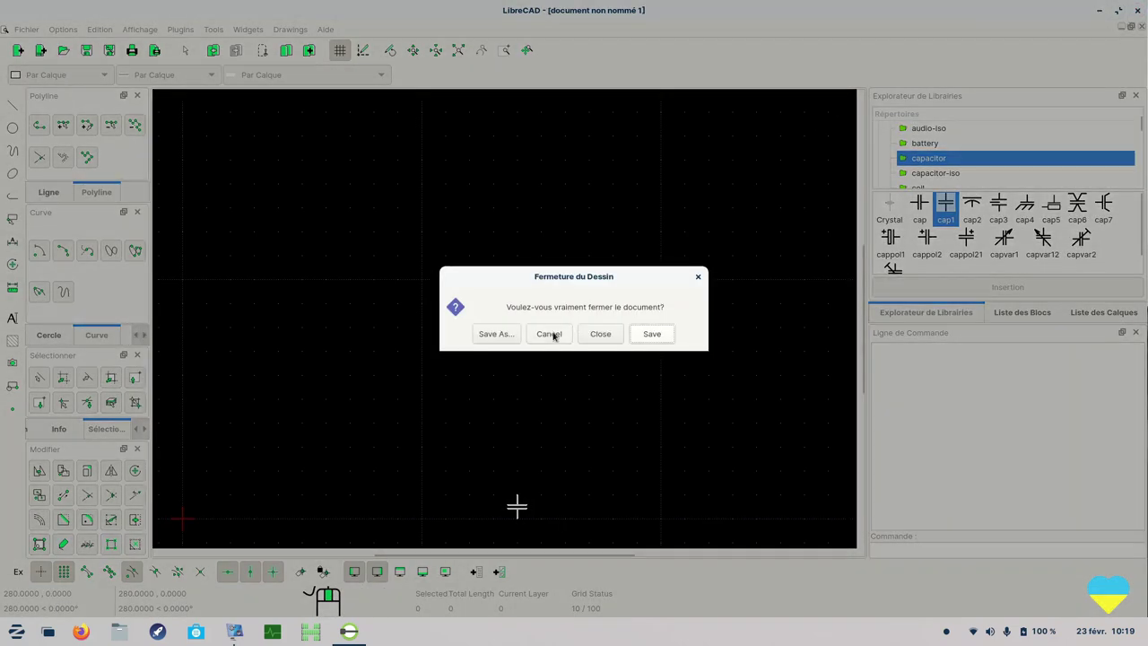
click(552, 332)
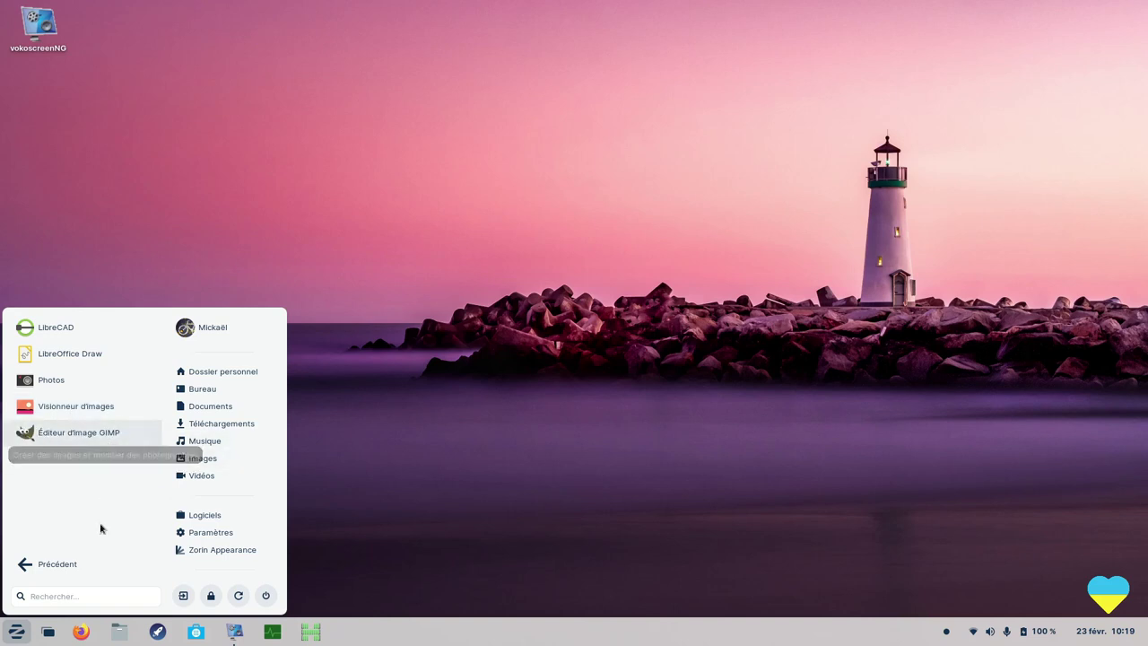
Look through the installed Internet applications and launch gbrainy from the games category.
click(78, 565)
click(52, 433)
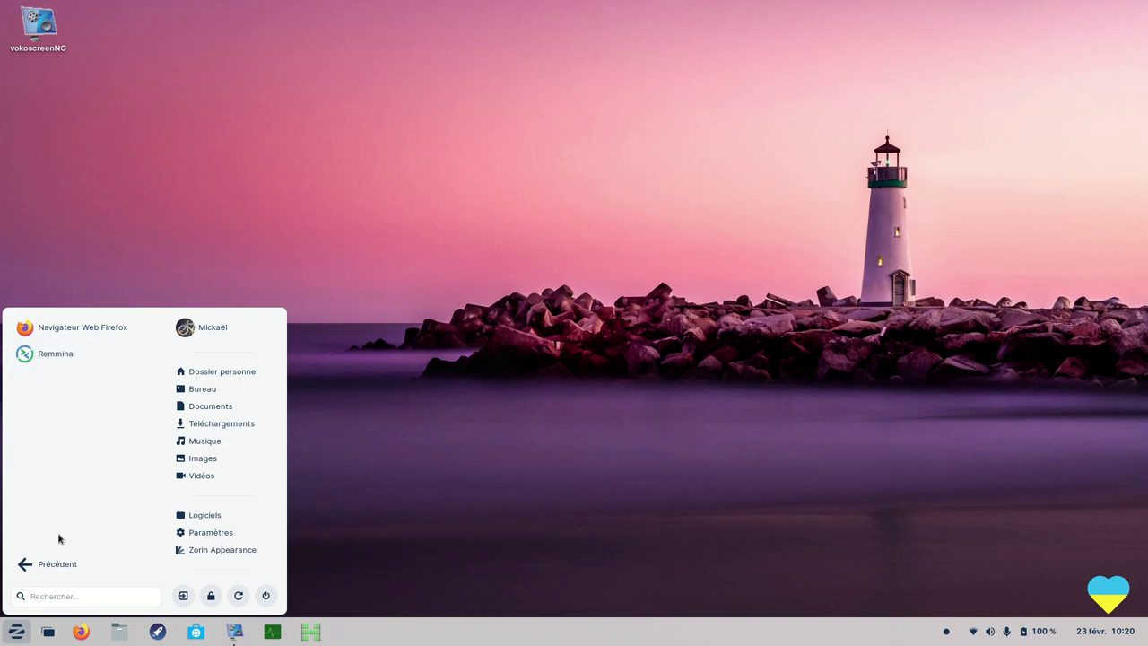
click(57, 571)
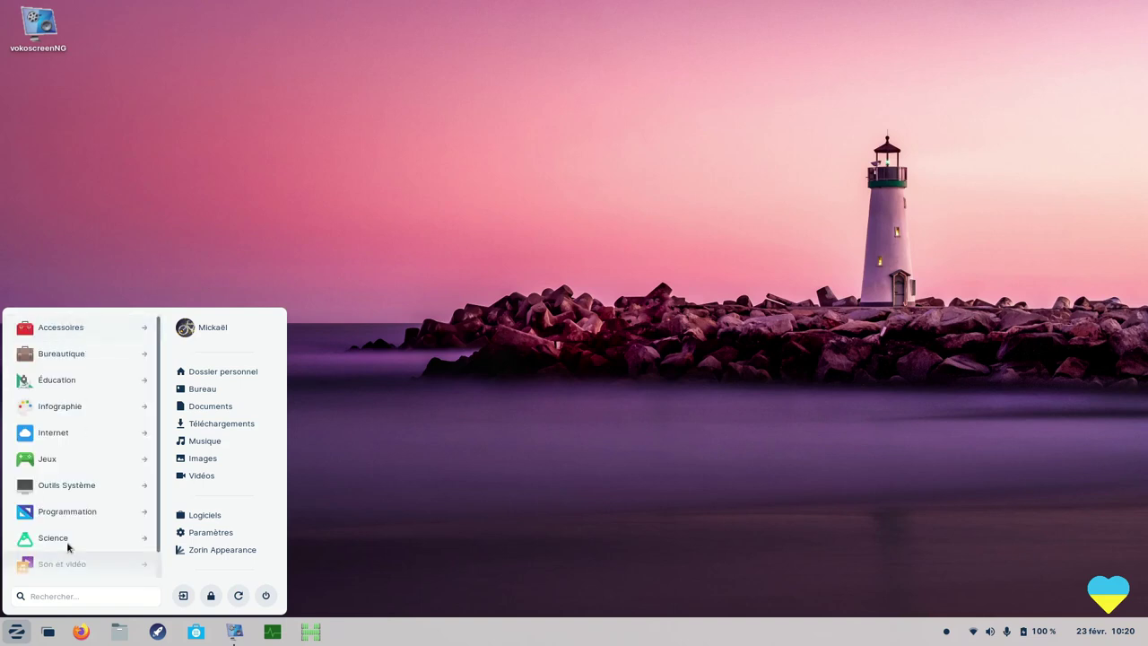
click(49, 459)
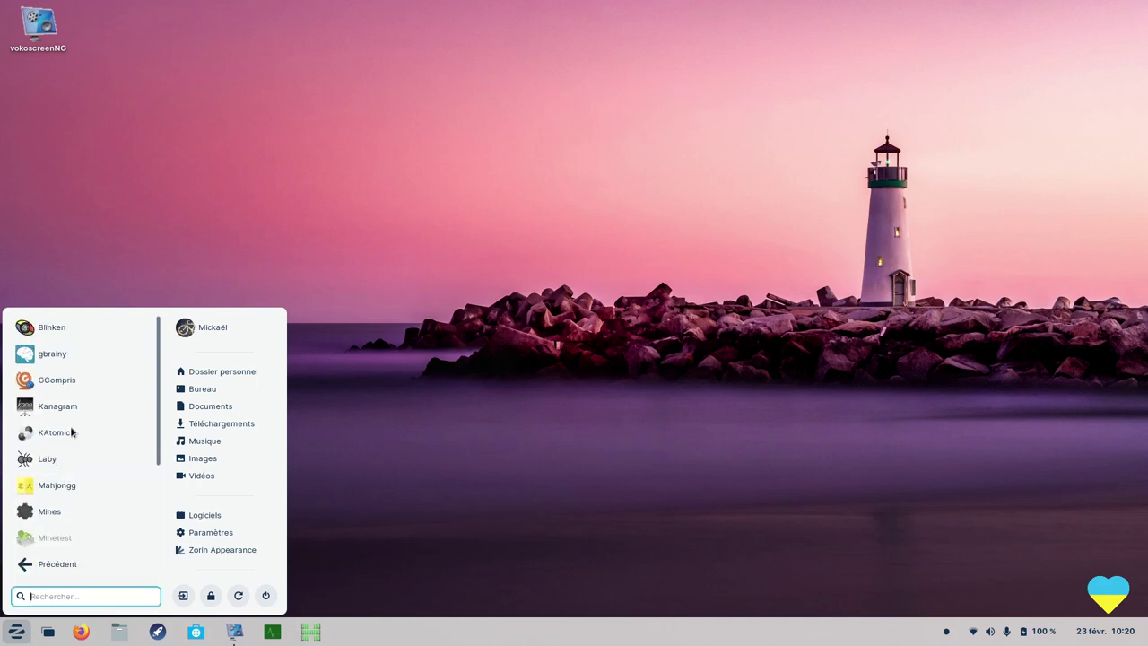
click(63, 358)
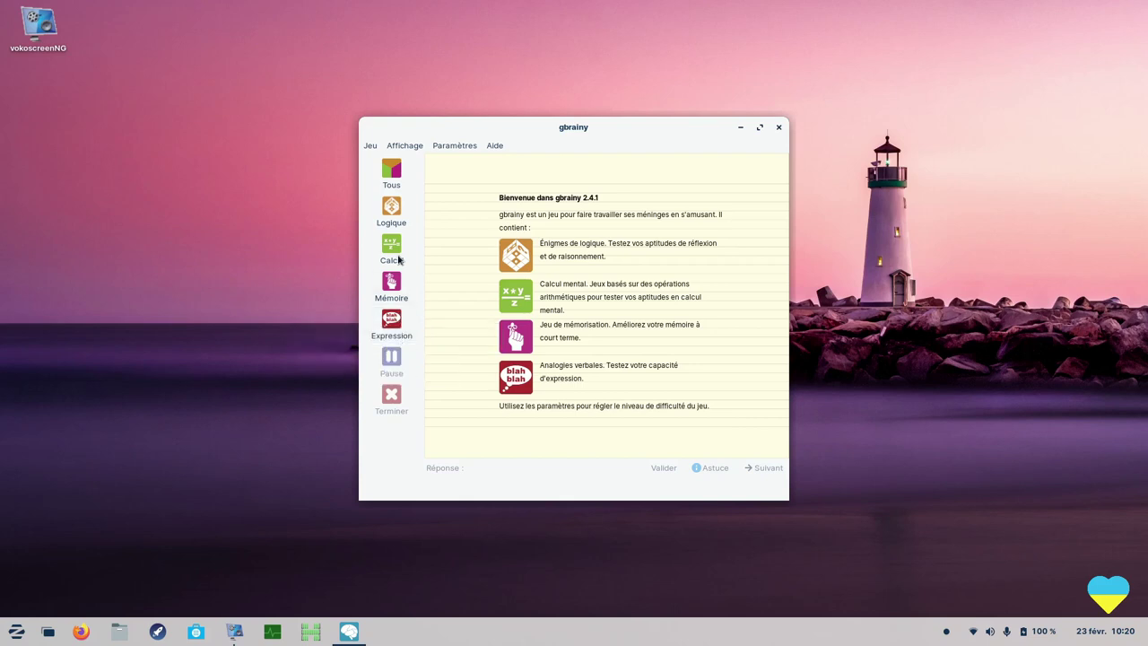
Try a logic game and a calculation game in gbrainy, ending the session without answering.
click(394, 208)
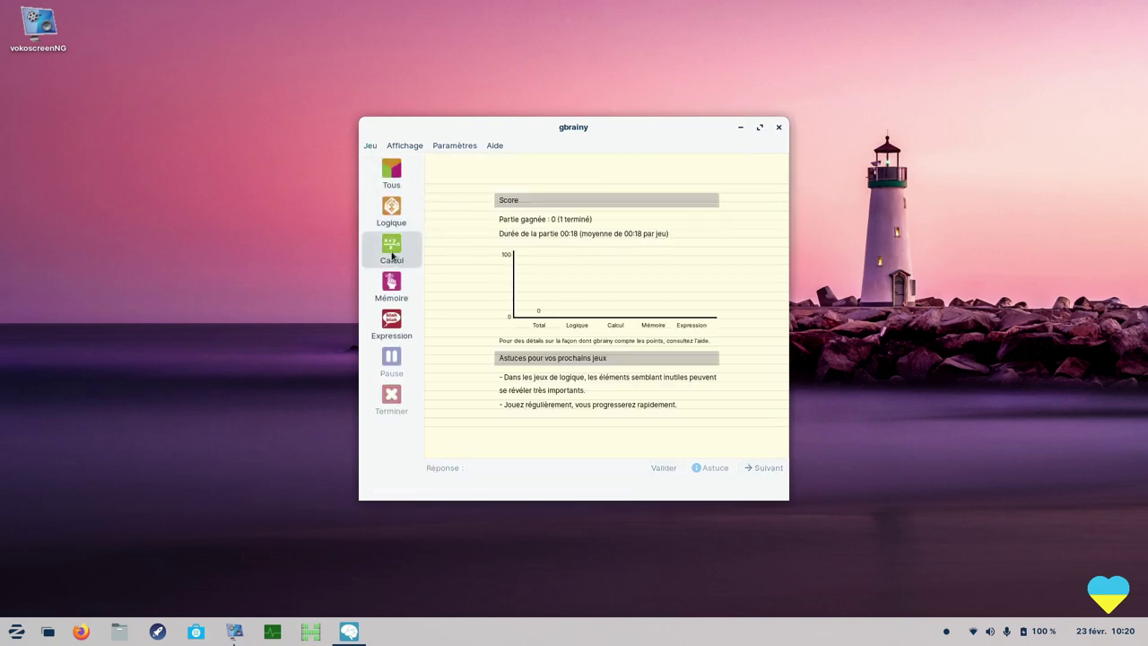
click(392, 256)
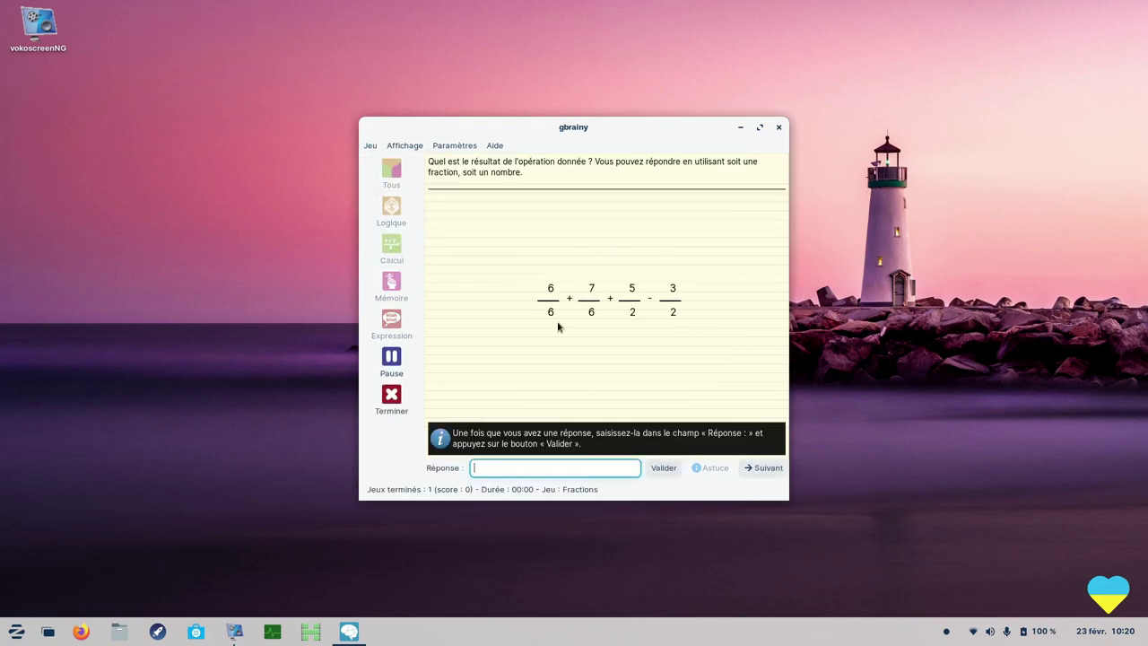
click(369, 146)
click(386, 188)
Play a memory game in gbrainy, pick the cell showing the figure, and end the session.
click(392, 284)
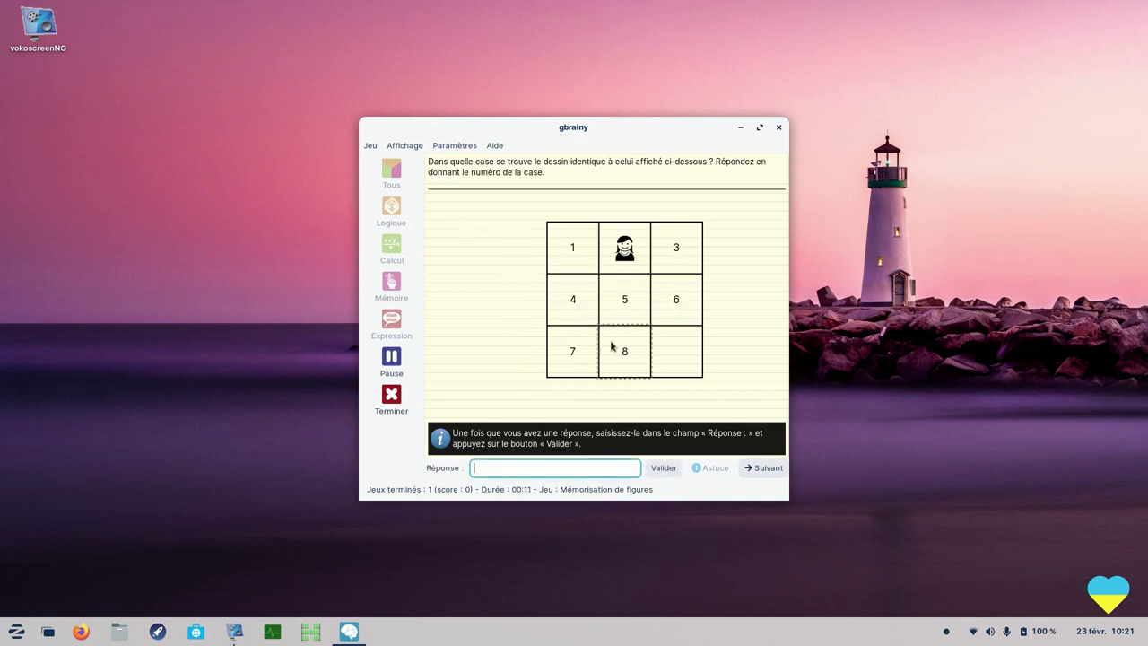
click(611, 253)
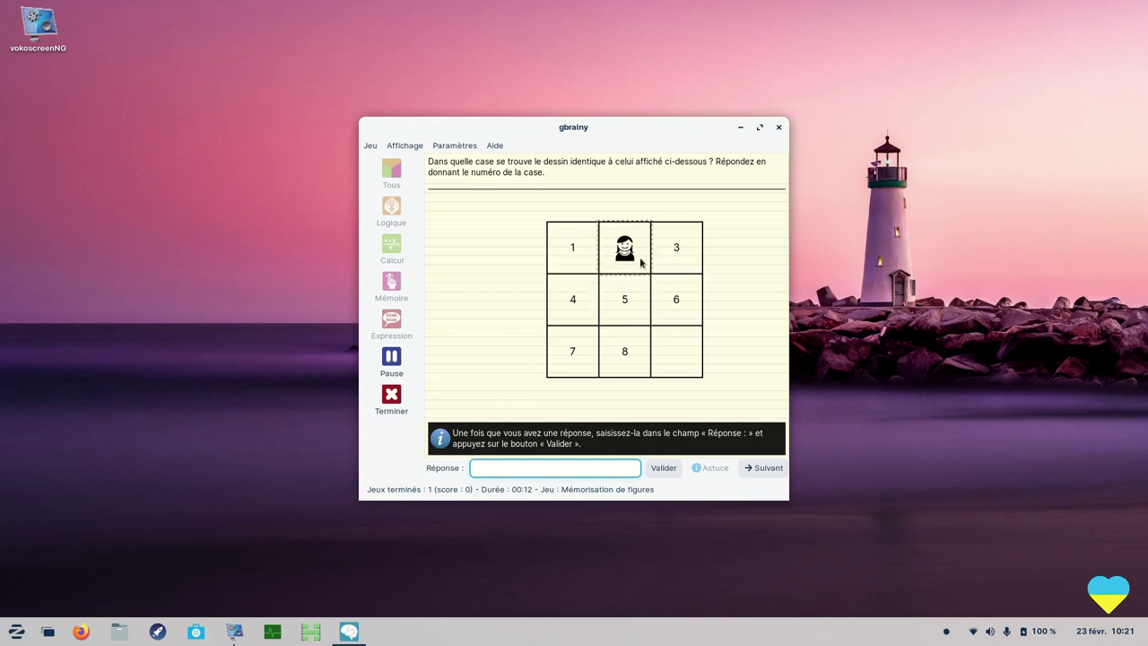
click(369, 146)
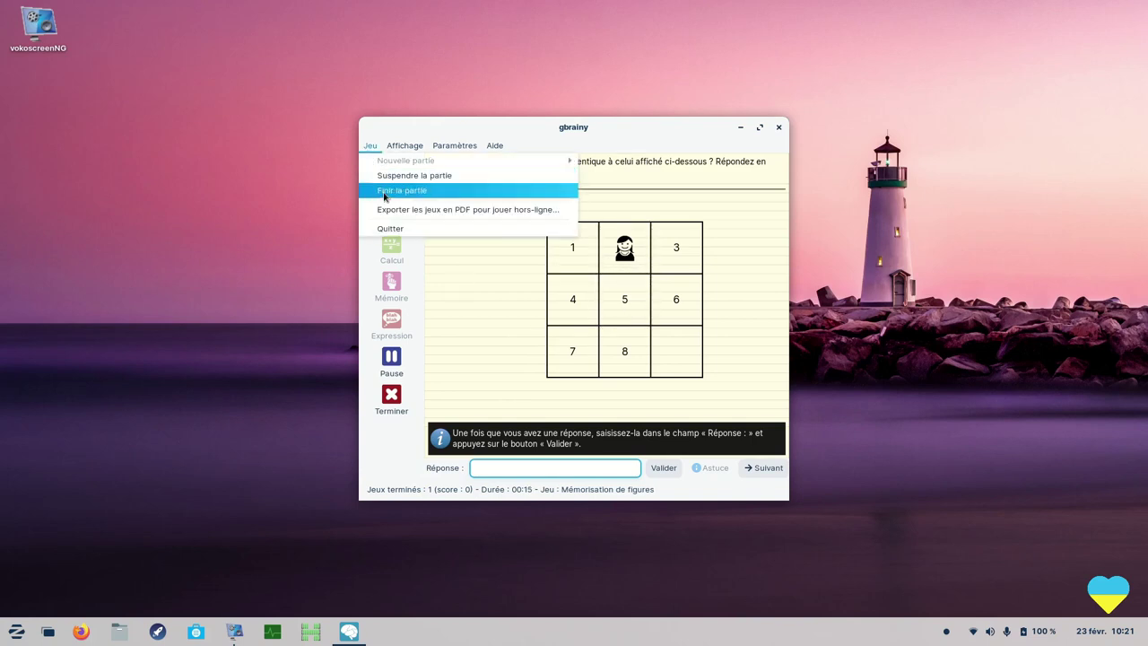
click(384, 192)
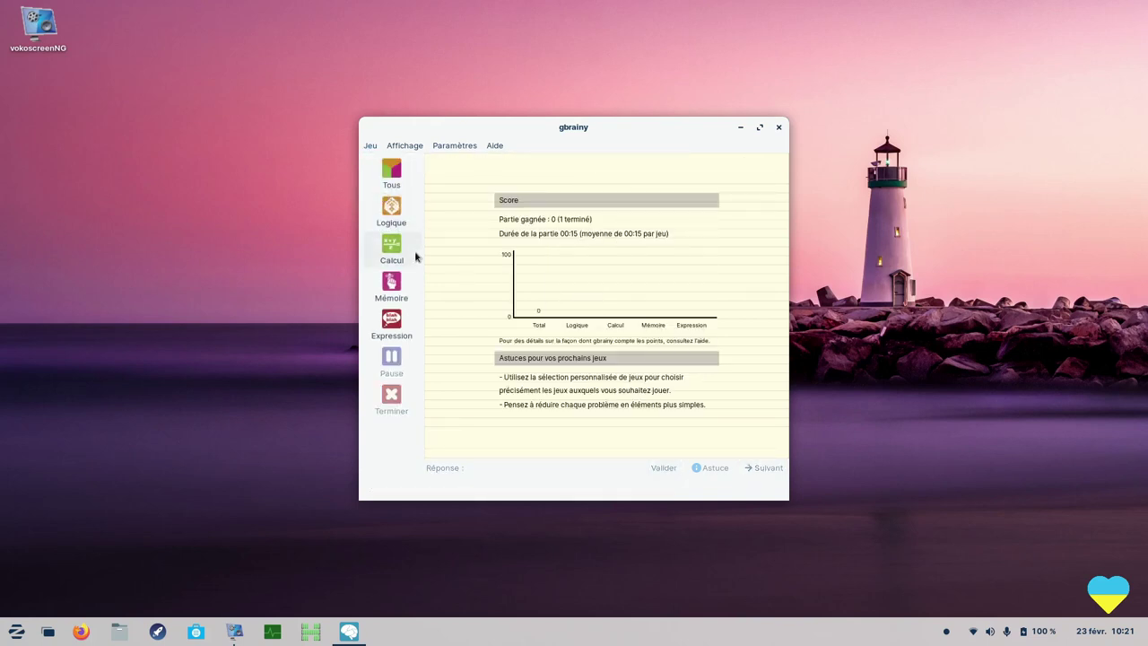
Start an expression game, answer the odd-word-out question with "A) Olive", and go on to the following question.
click(392, 324)
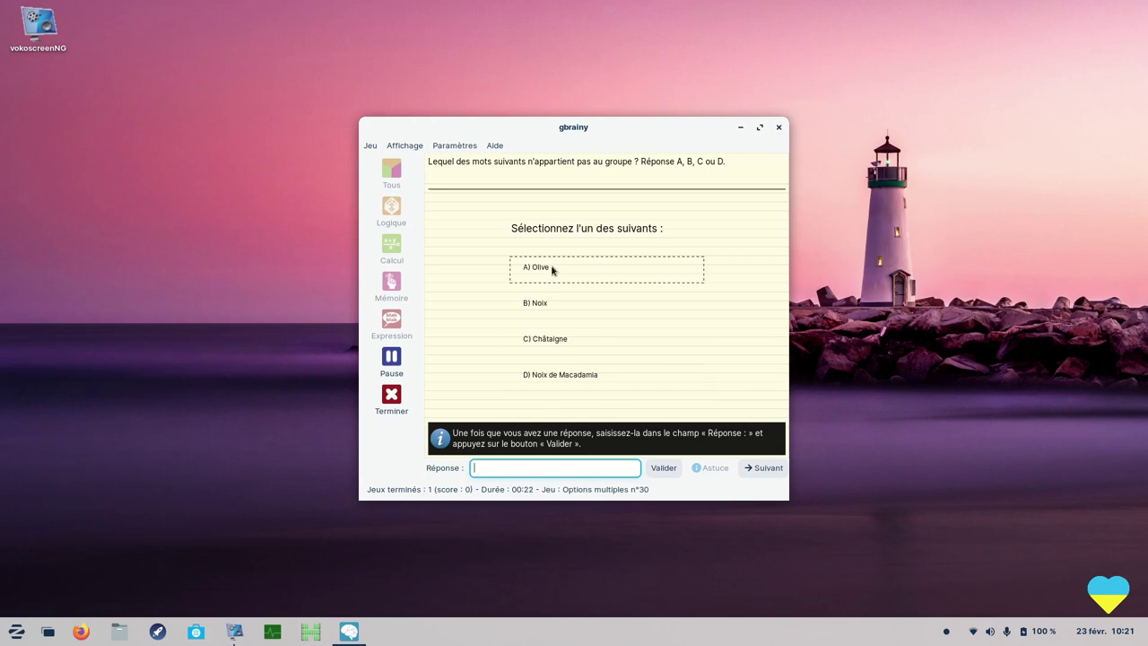
click(552, 269)
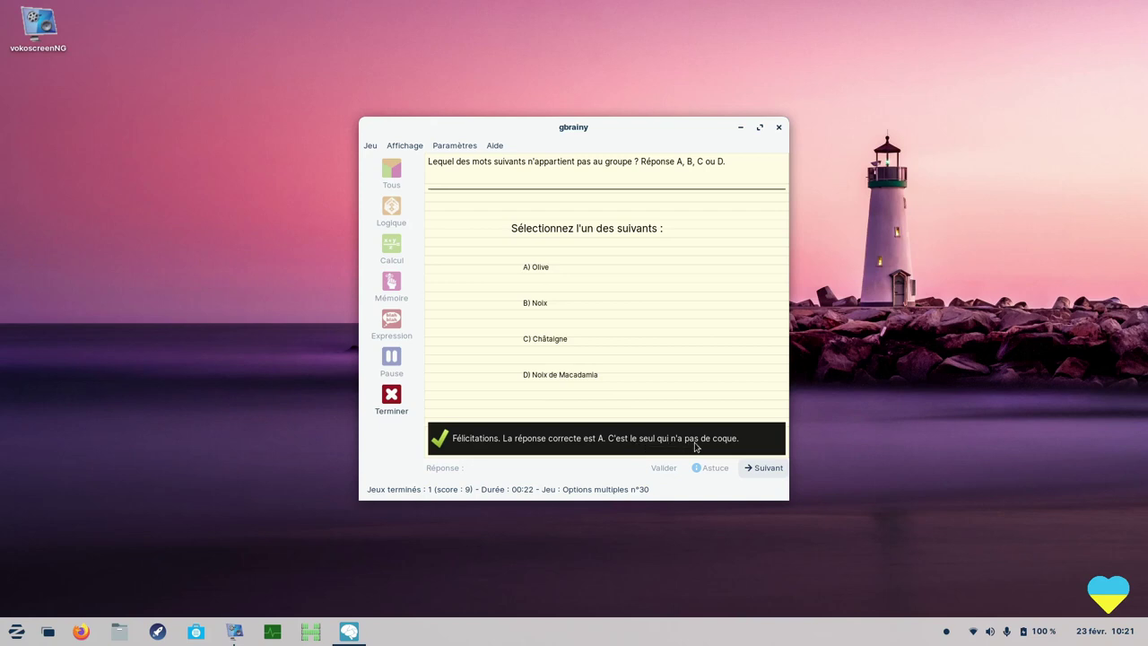
click(758, 467)
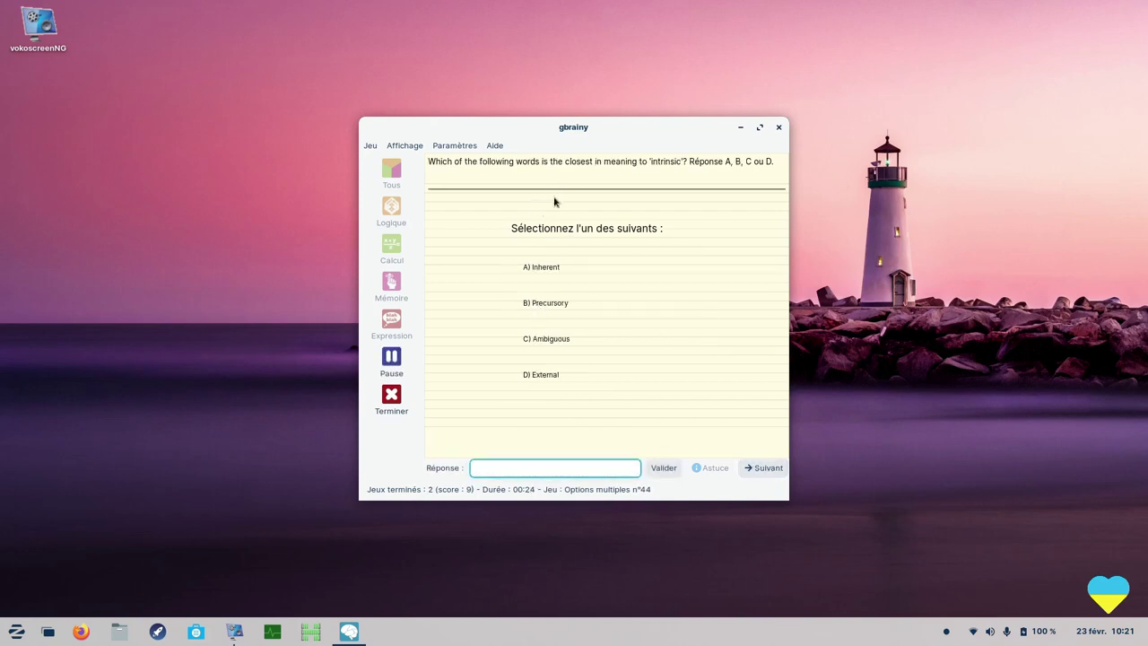
Replace gbrainy with KAtomic from the games category and go back to level 1 (Eau).
click(779, 128)
click(17, 631)
click(62, 465)
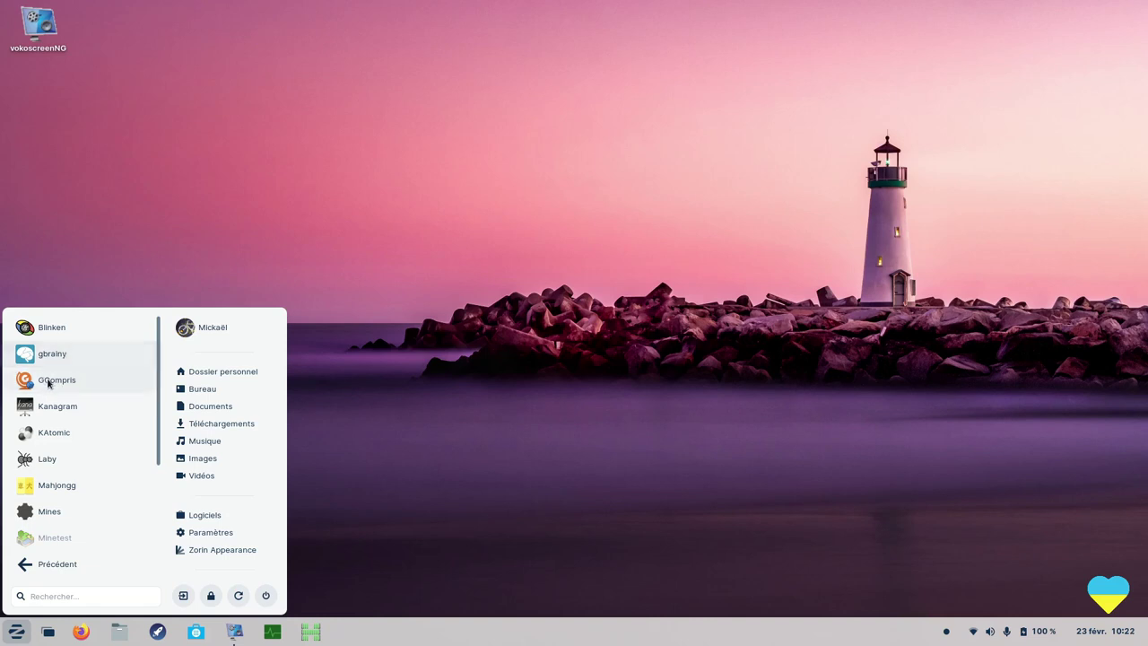
click(53, 433)
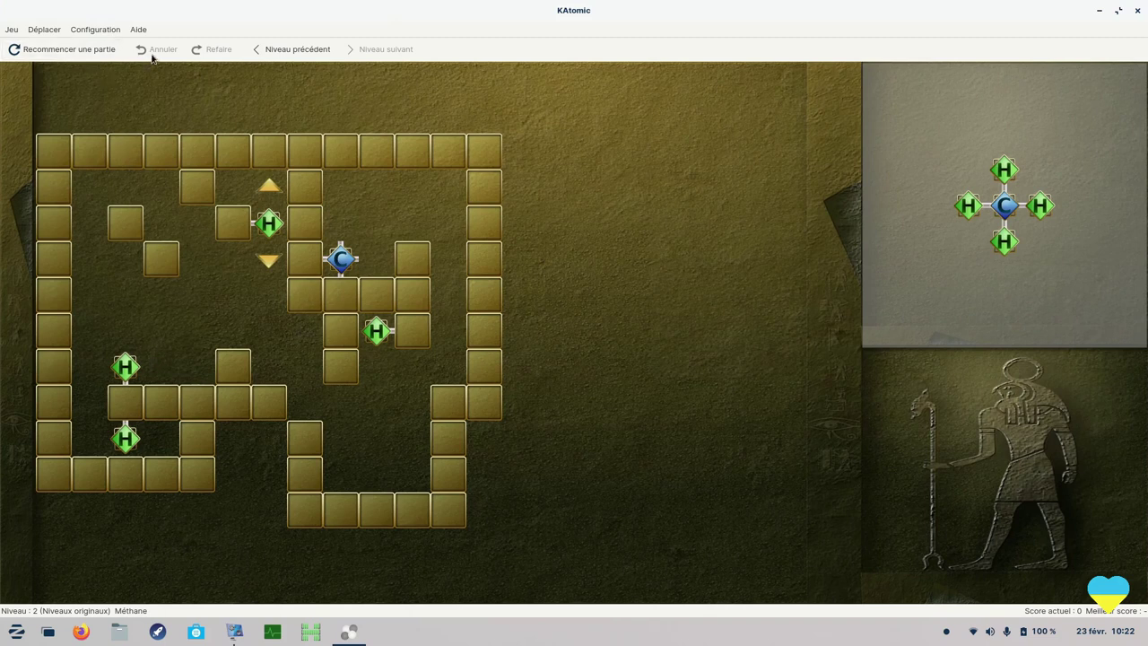
click(289, 49)
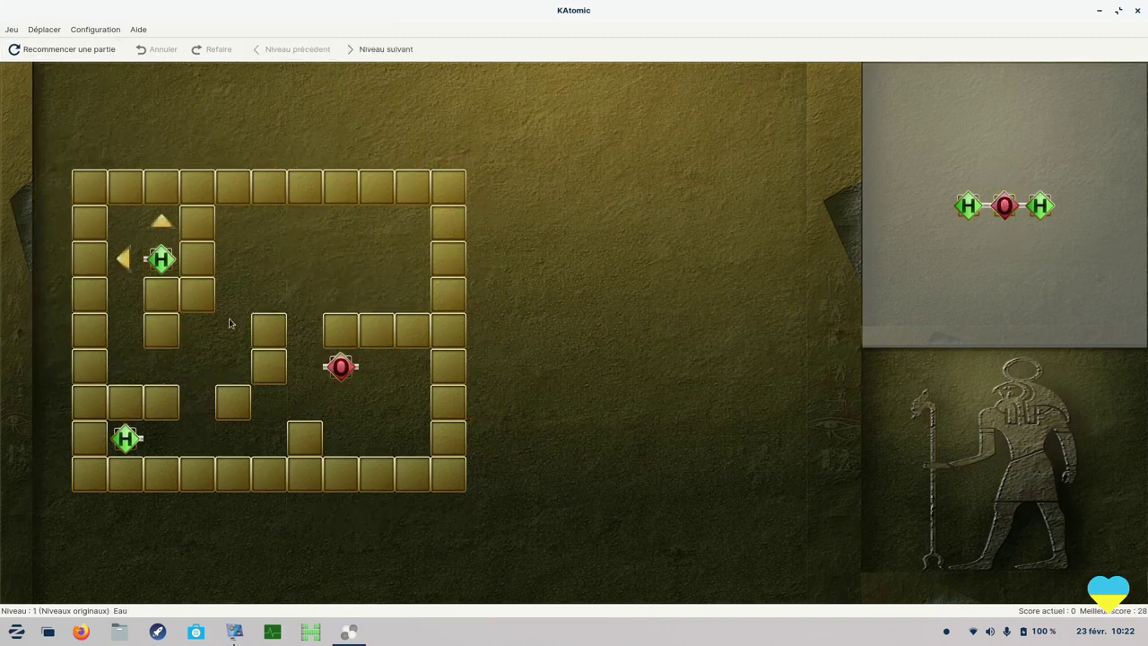
Move the upper hydrogen atom out of its alcove and up against the upper wall of the large chamber.
key(Left)
key(Down)
key(Right)
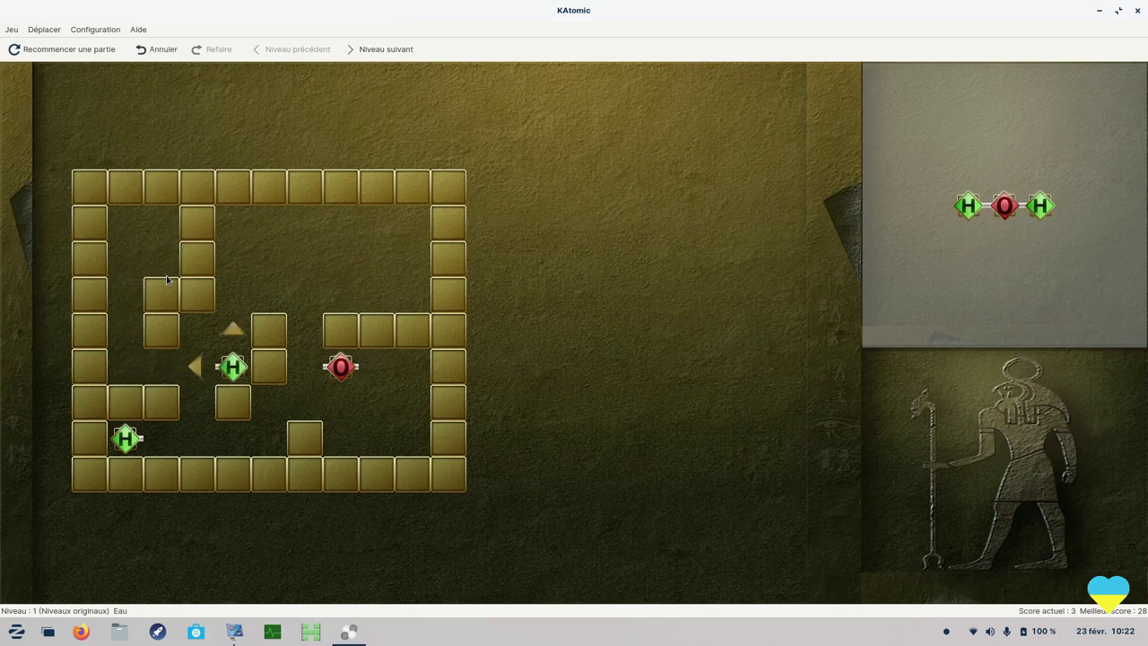
key(Up)
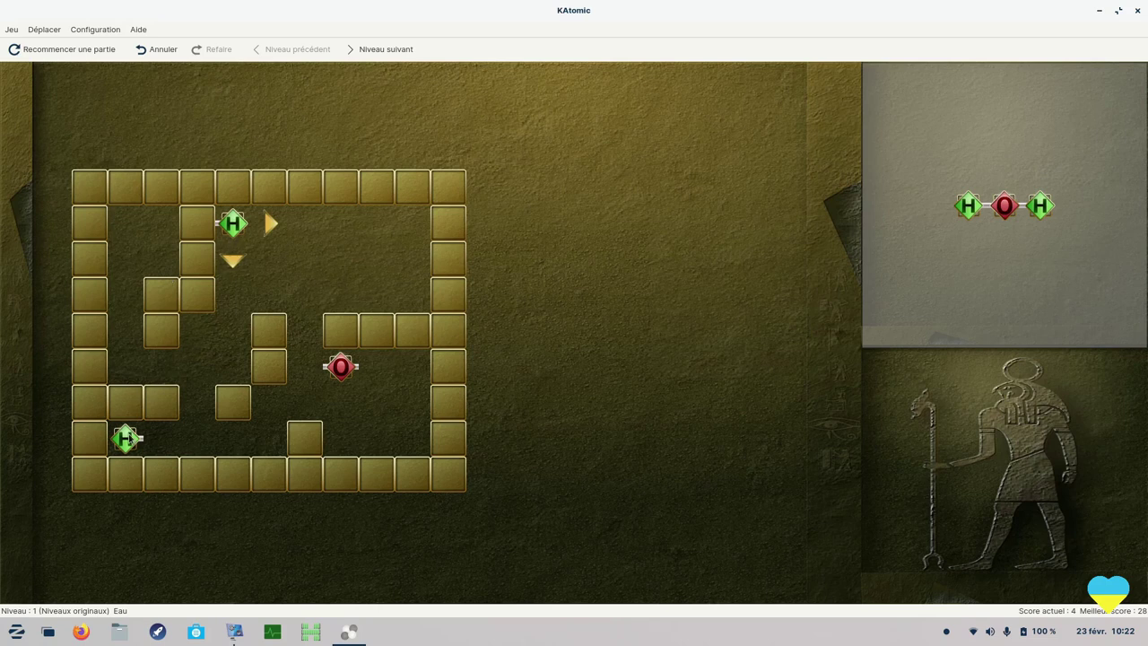
Guide the lower hydrogen atom across the maze until it sits directly to the right of the oxygen atom.
click(124, 445)
key(Right)
key(Up)
key(Right)
key(Left)
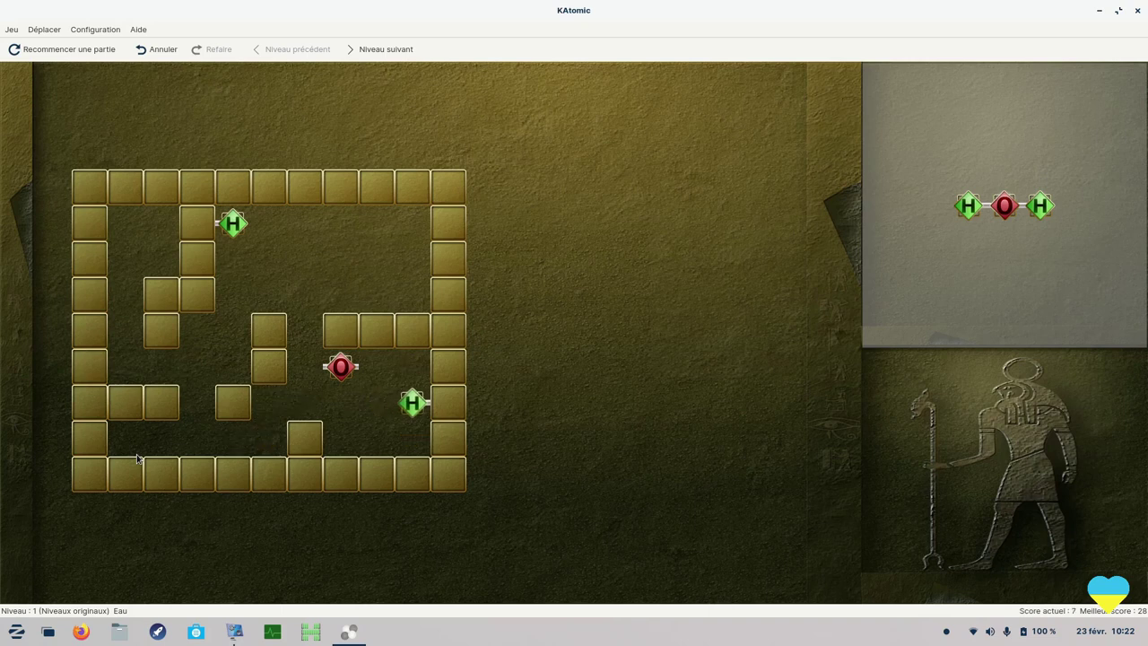
key(Right)
key(Up)
key(Left)
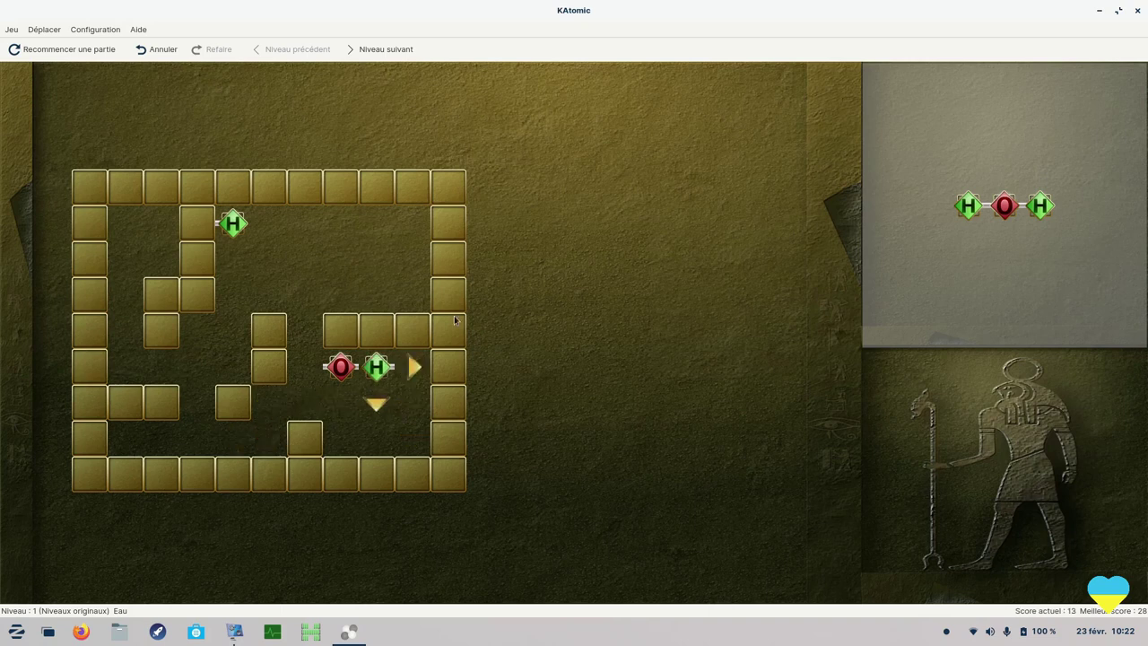
Route the oxygen atom onto the ledge row against its left wall, and send the upper hydrogen atom to the upper-right corner.
key(Tab)
key(Left)
key(Up)
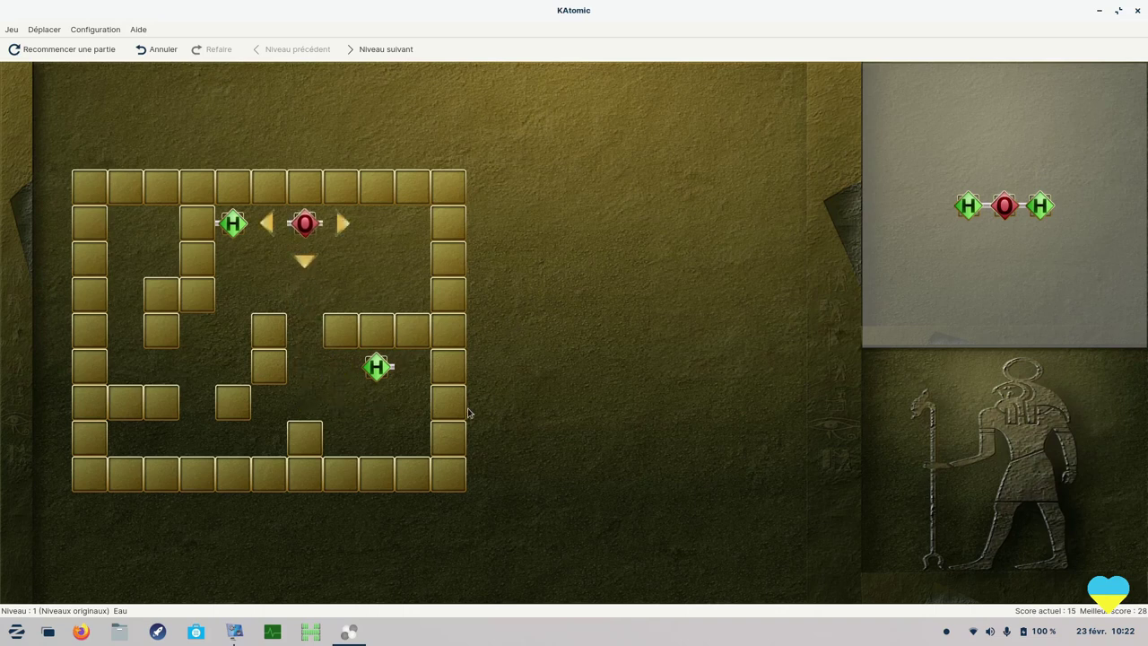
key(Right)
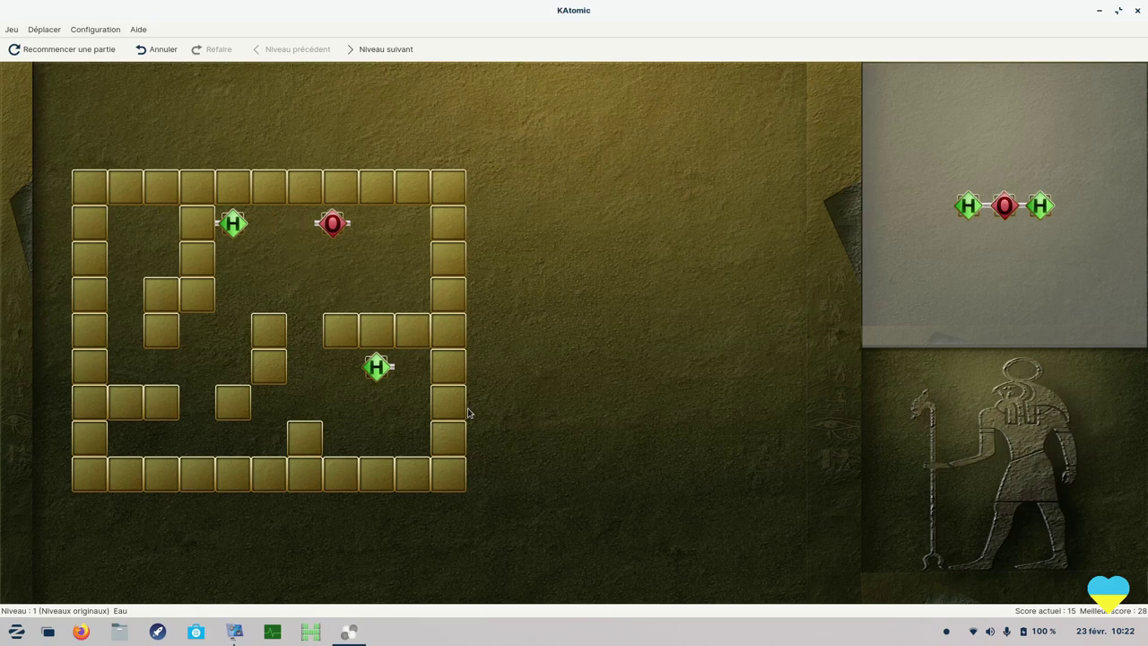
key(Down)
key(Left)
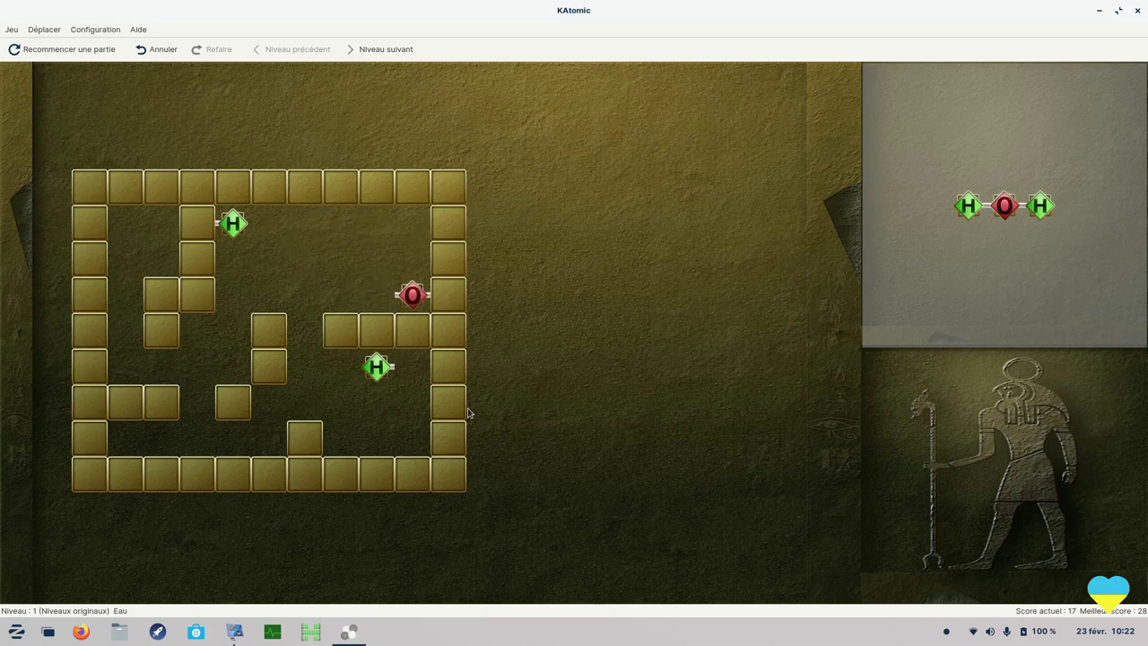
click(235, 224)
key(Right)
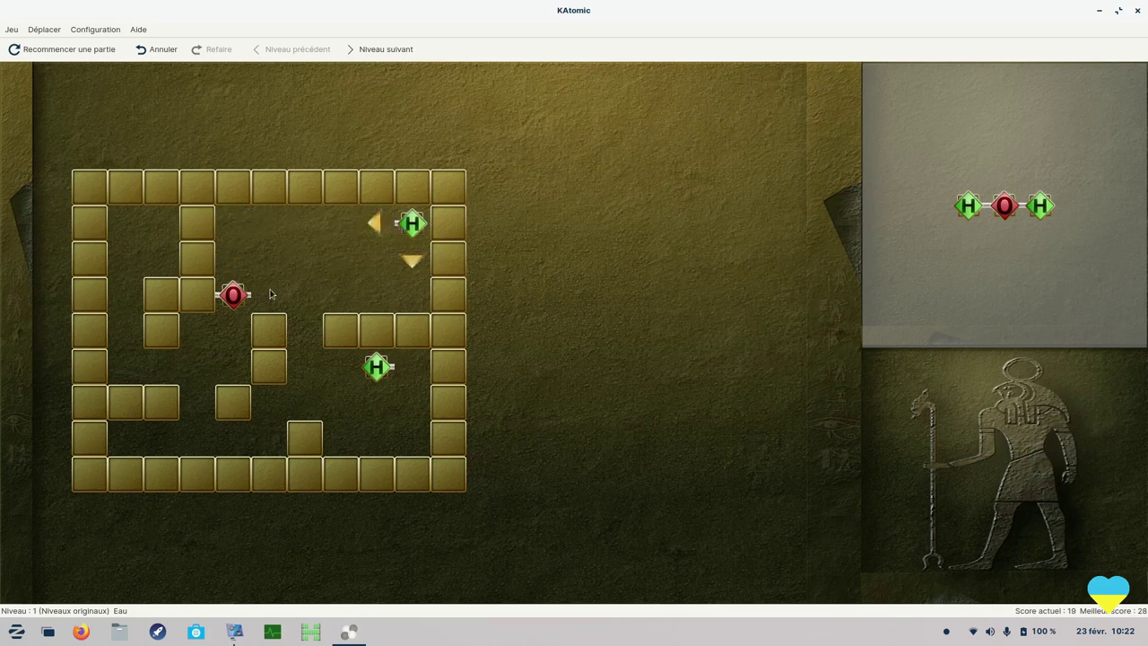
Keep shifting the hydrogen and oxygen atoms to assemble the water molecule and advance to level 2 (Méthane).
click(378, 368)
key(Left)
key(Up)
key(Left)
click(238, 298)
key(Right)
key(Left)
key(Tab)
key(Down)
key(shift+Tab)
key(Right)
key(Up)
key(Tab)
key(Up)
key(Tab)
key(Right)
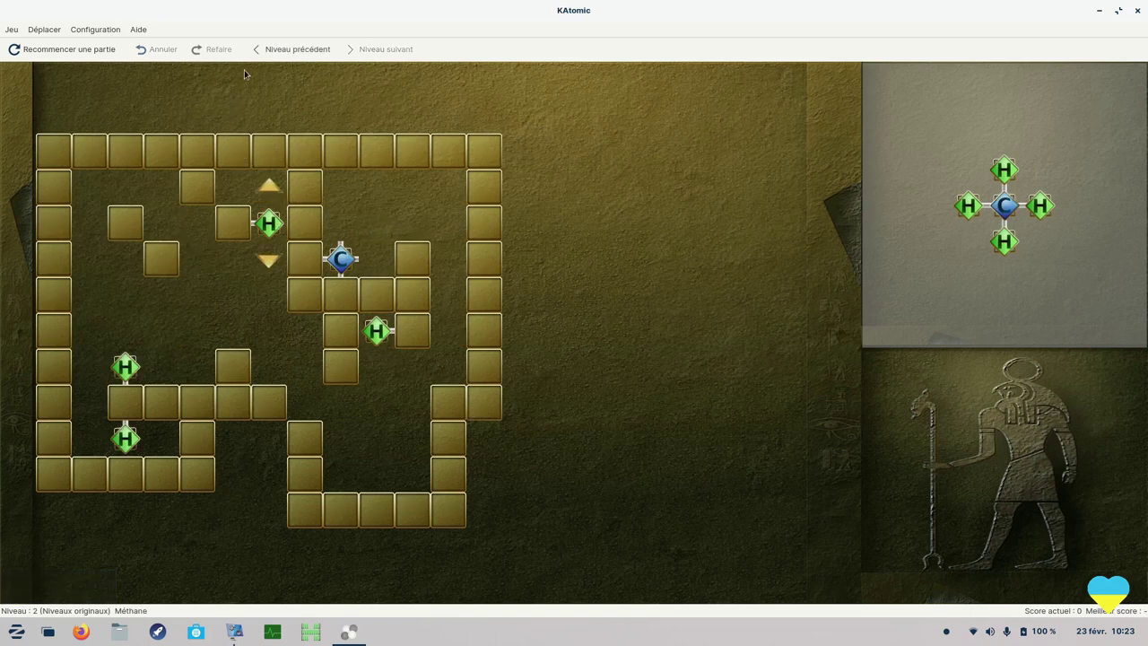
Return to level 1 before switching from KAtomic to Laby in the games category.
click(279, 51)
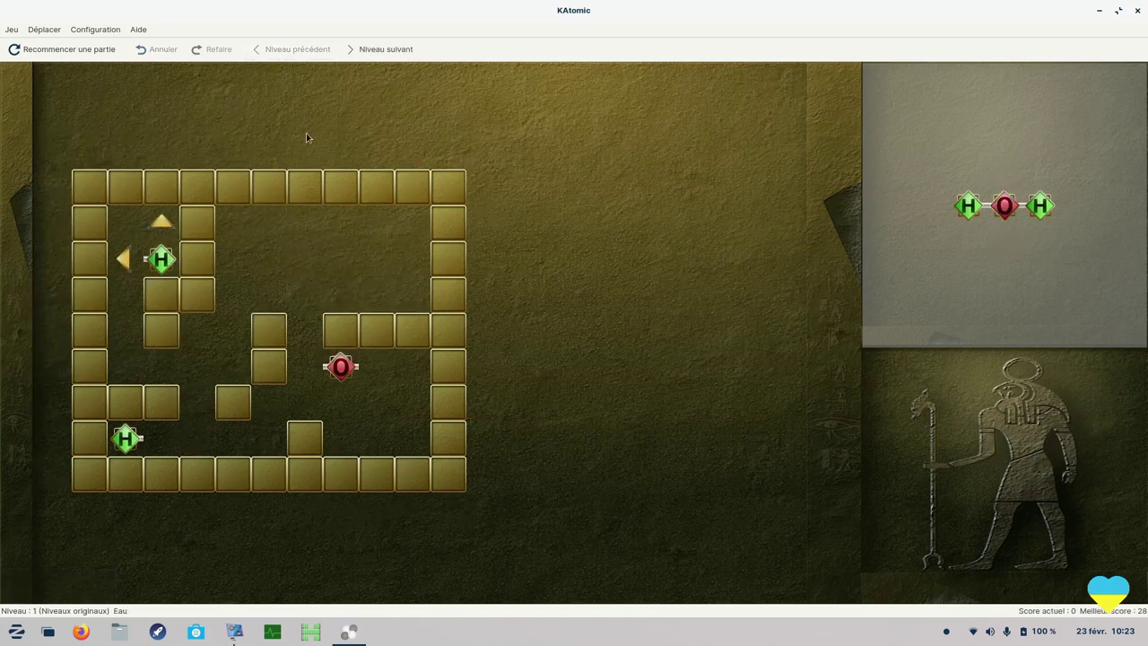
click(1139, 11)
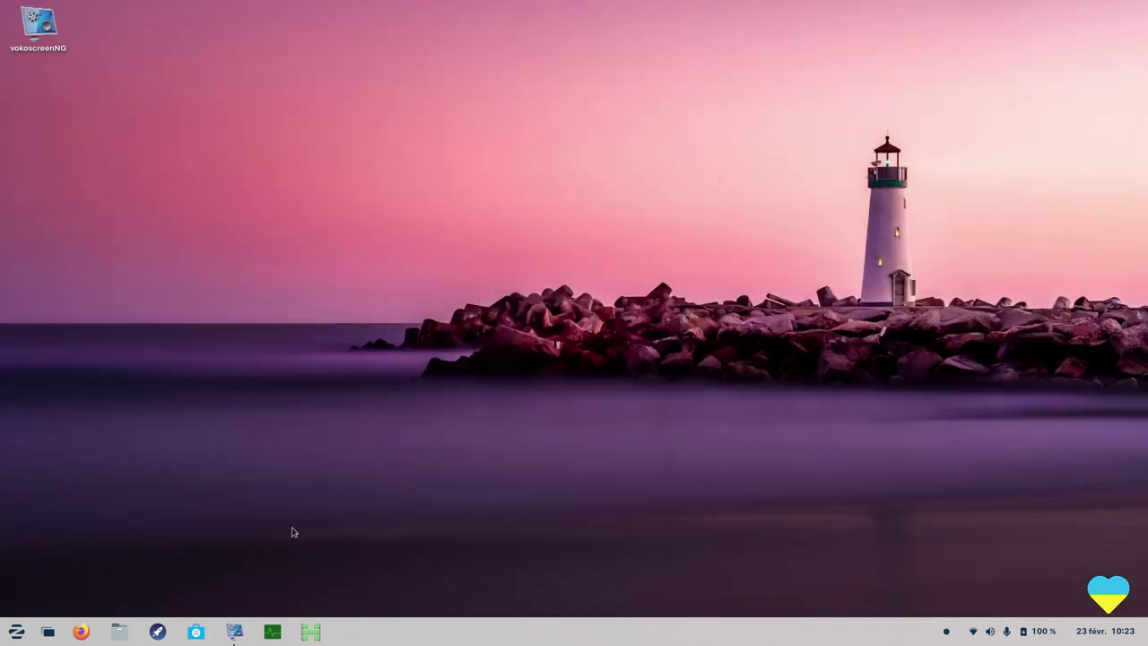
click(16, 632)
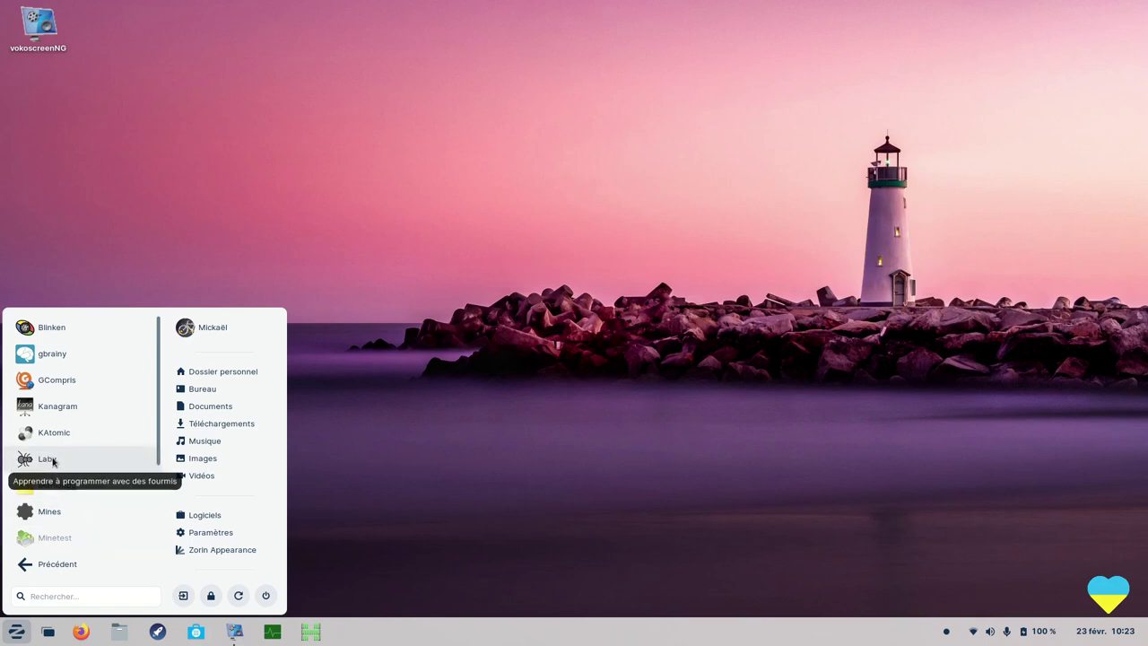
click(51, 459)
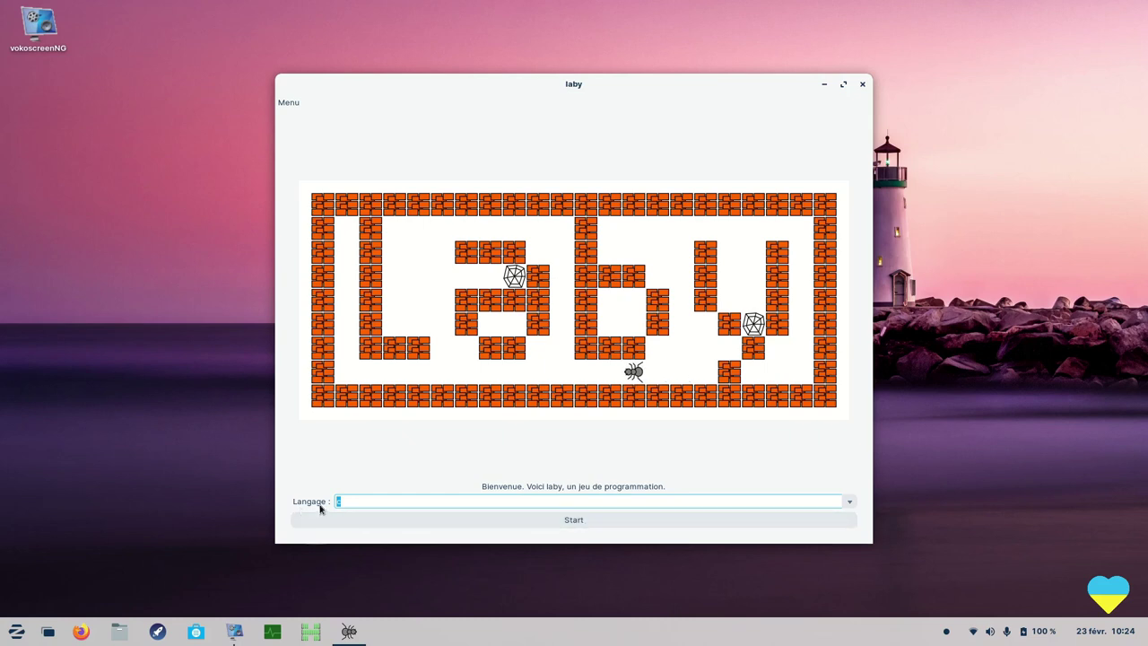
Start Laby's demo level, execute the supplied ant program and play it through before closing the game.
click(592, 523)
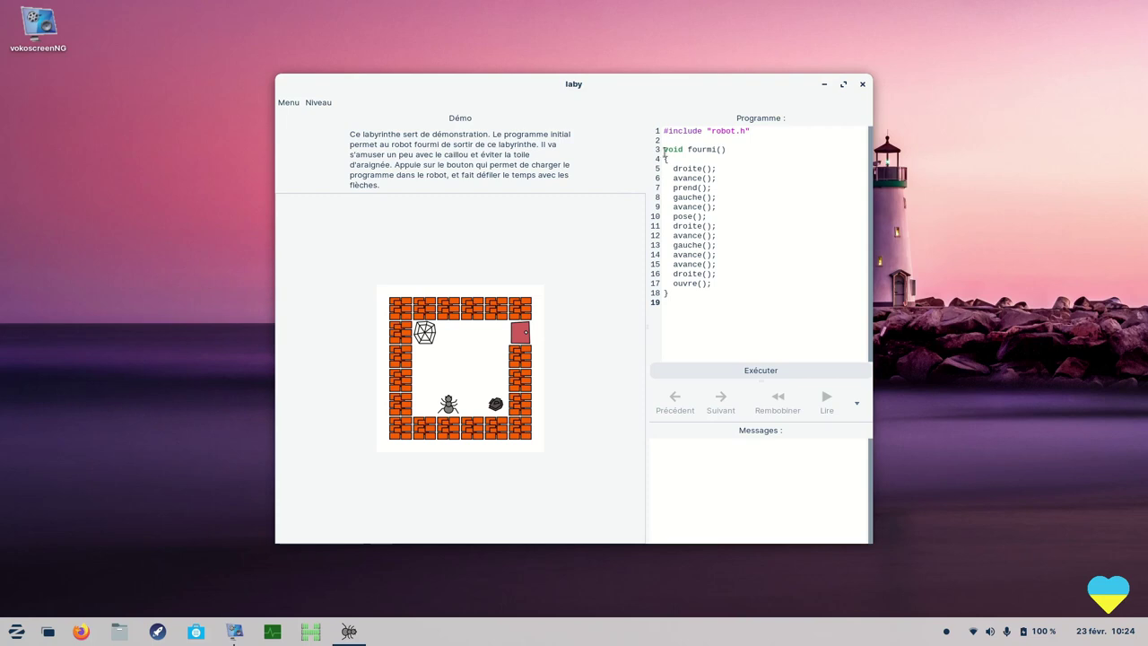
drag(667, 139, 730, 302)
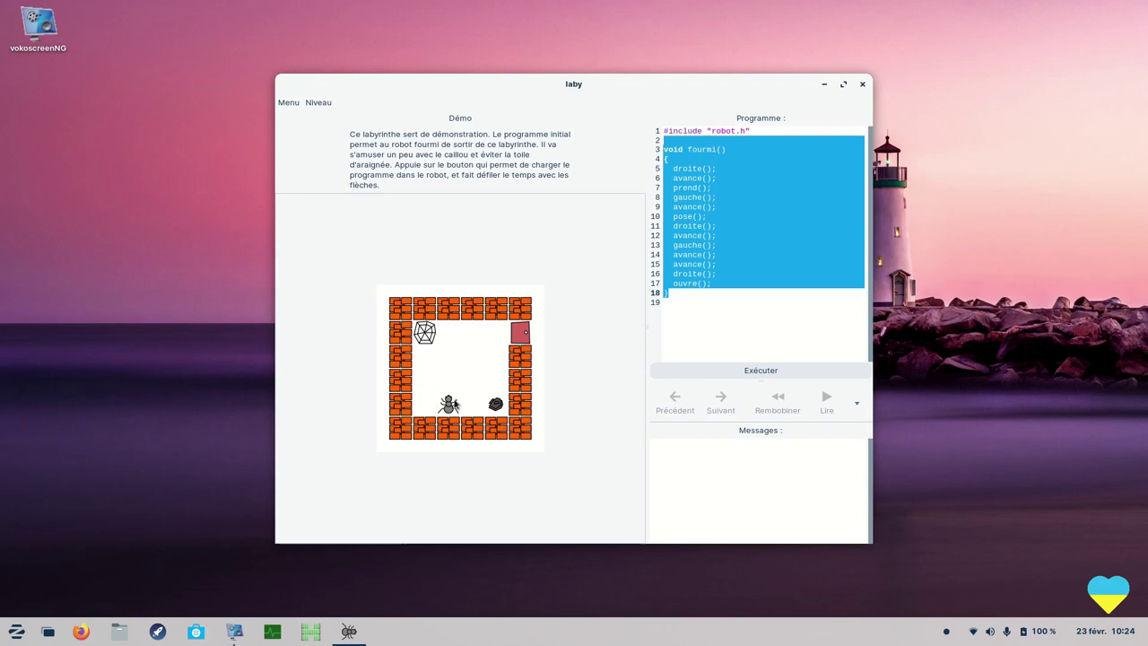
click(764, 375)
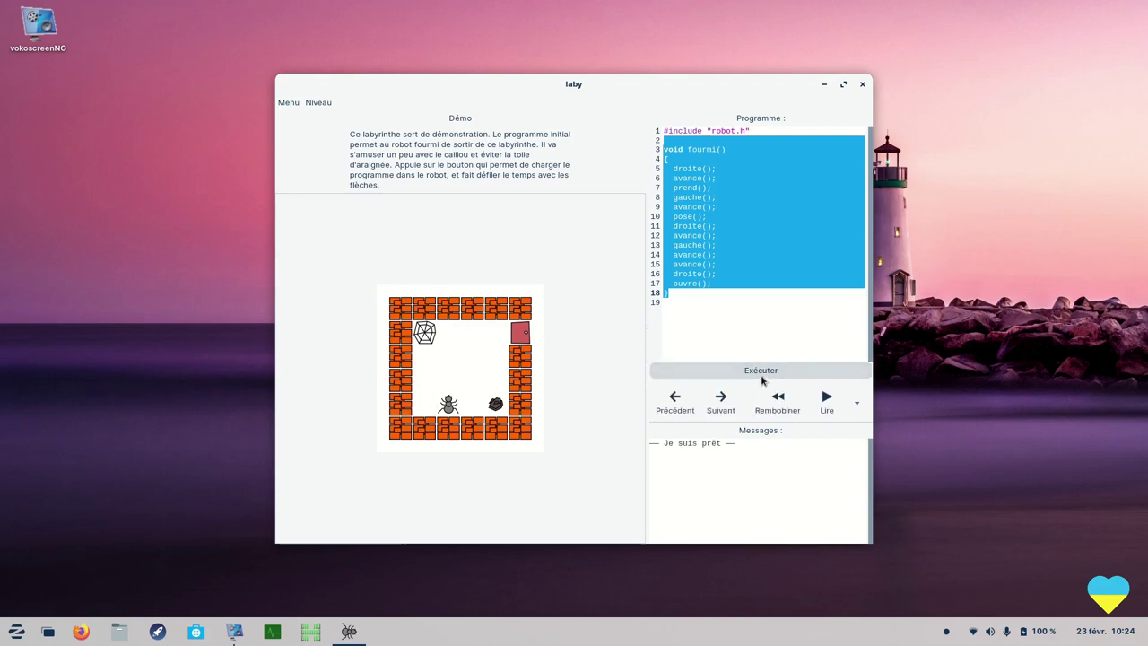
click(814, 408)
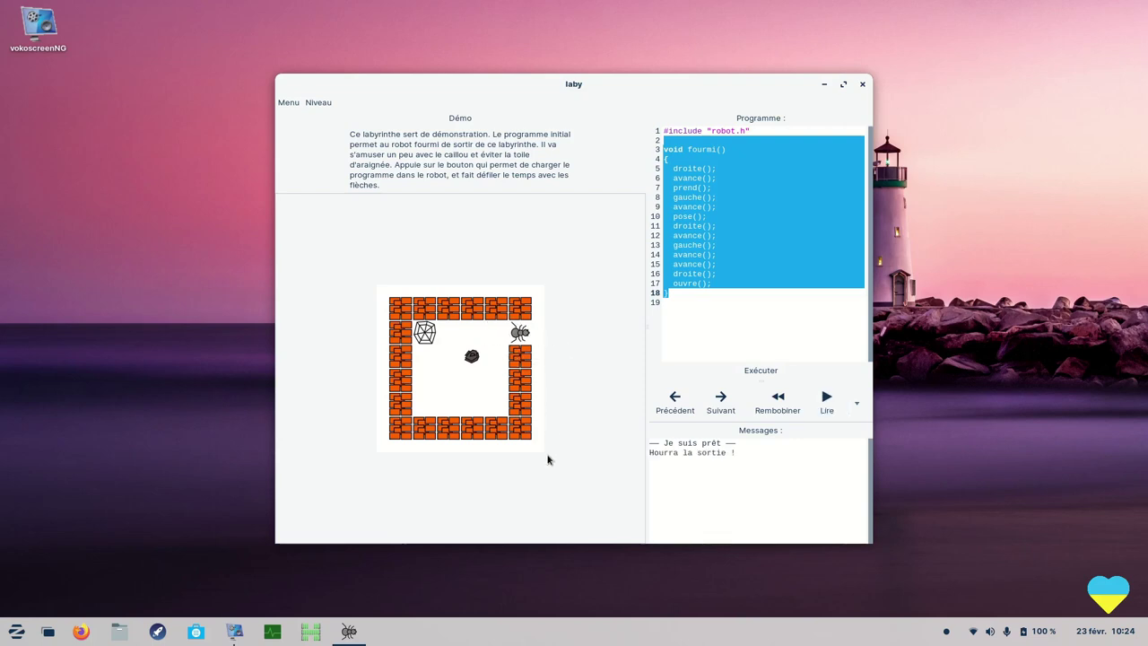
click(861, 86)
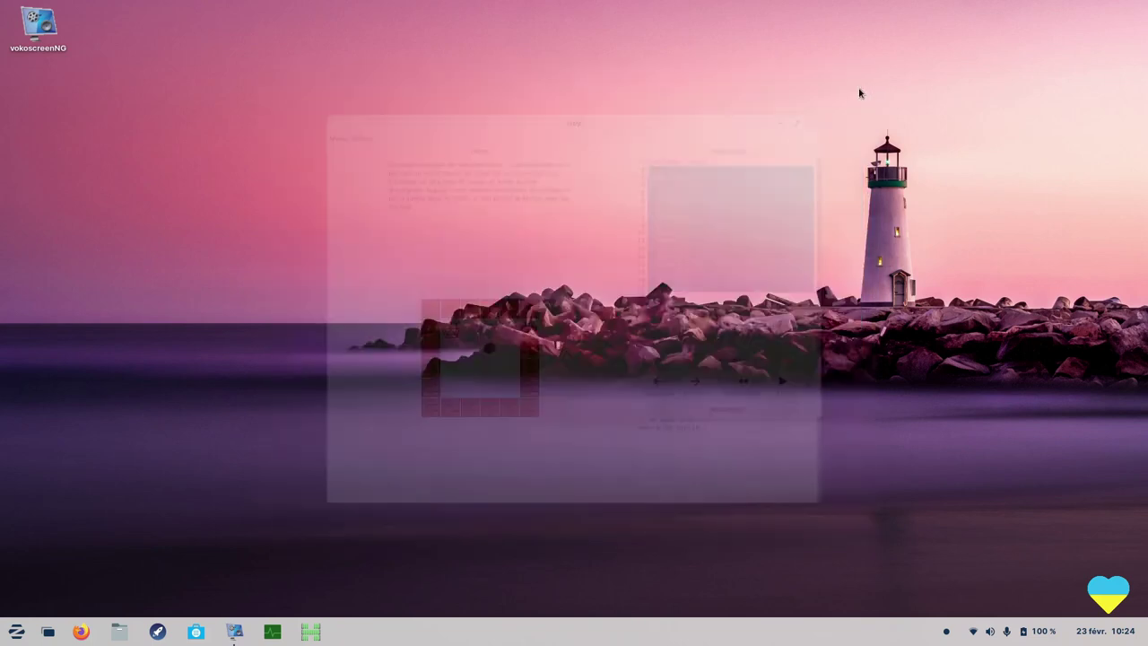
Launch Monsieur Patate from the games category and choose the Monsieur Patate playground.
click(15, 631)
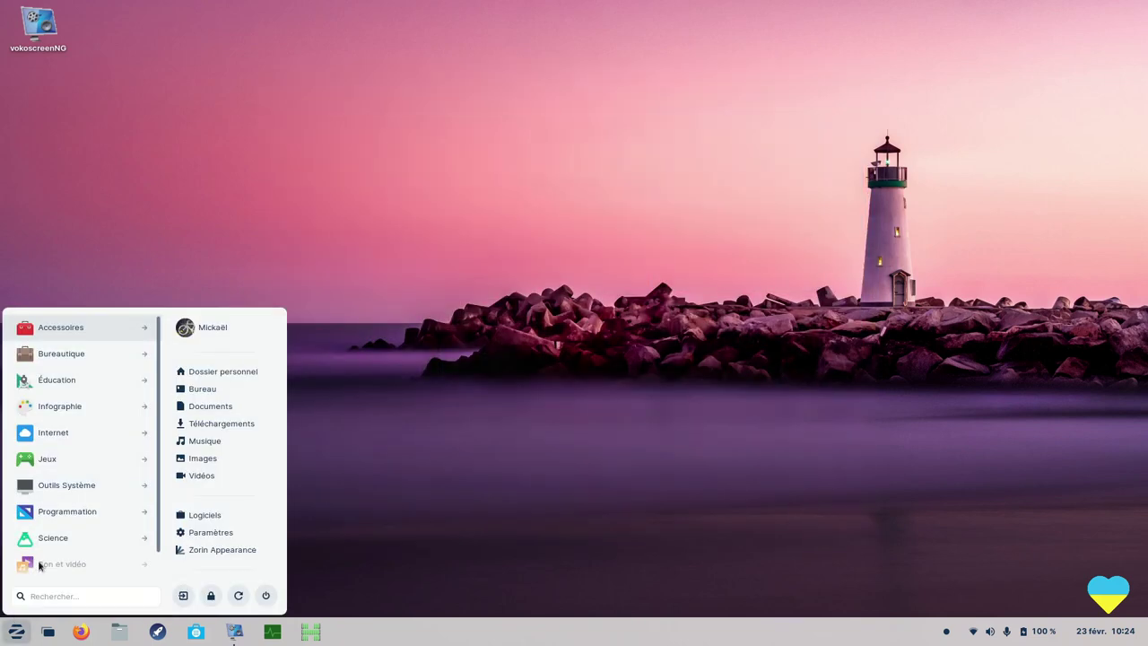
click(40, 459)
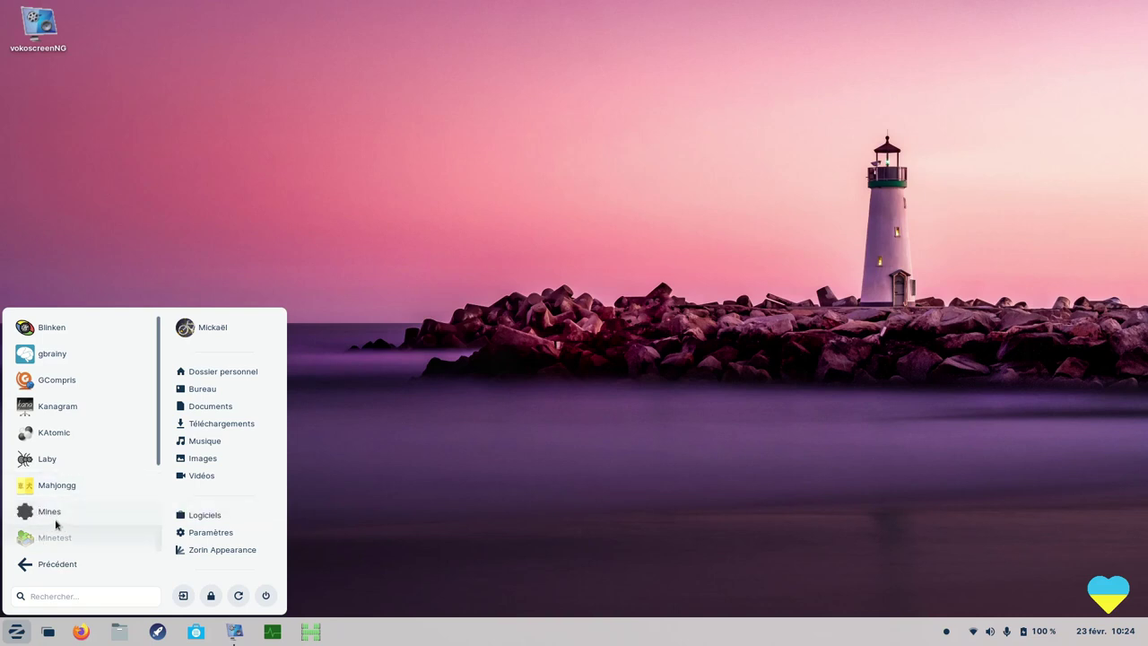
scroll(101, 517, down, 1)
scroll(98, 518, down, 4)
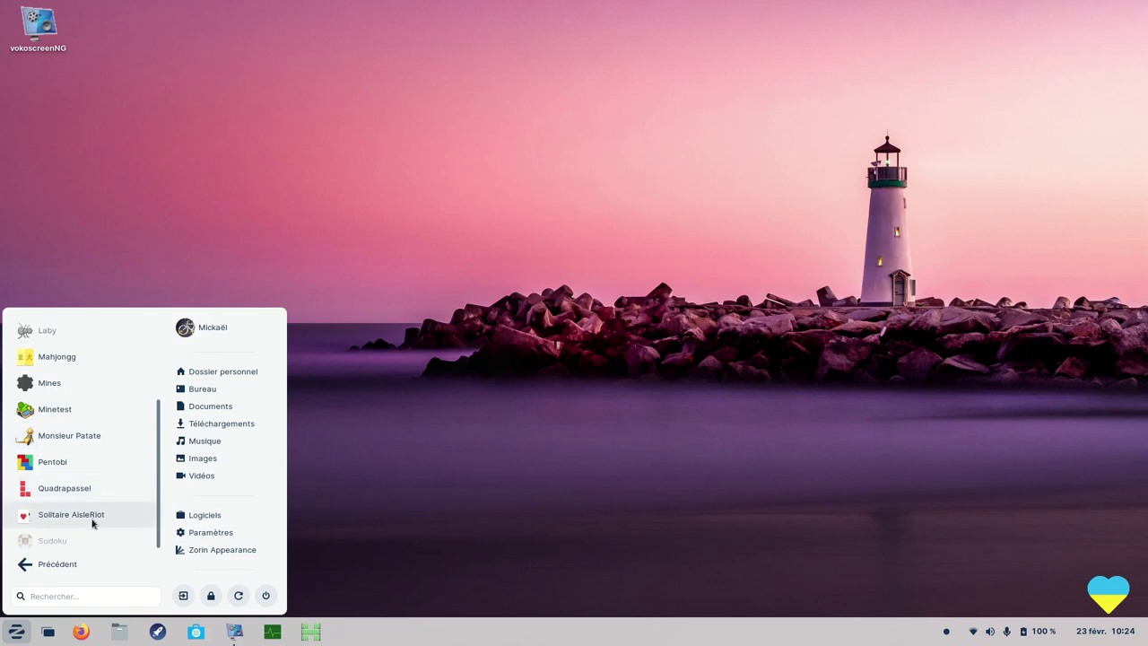
click(69, 436)
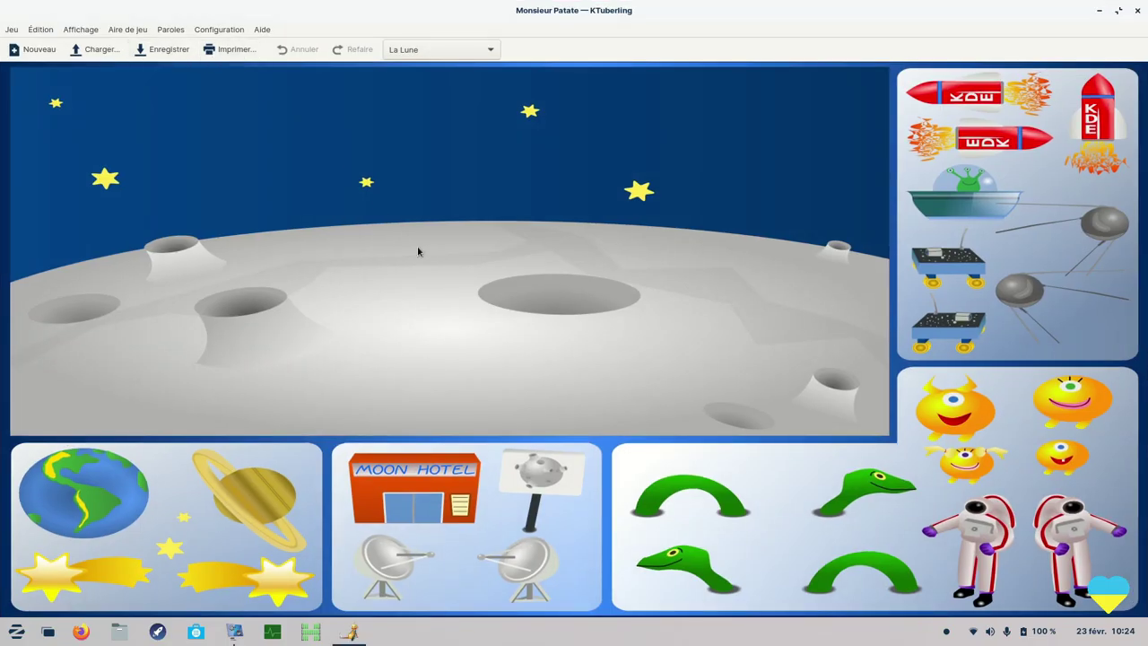
click(492, 51)
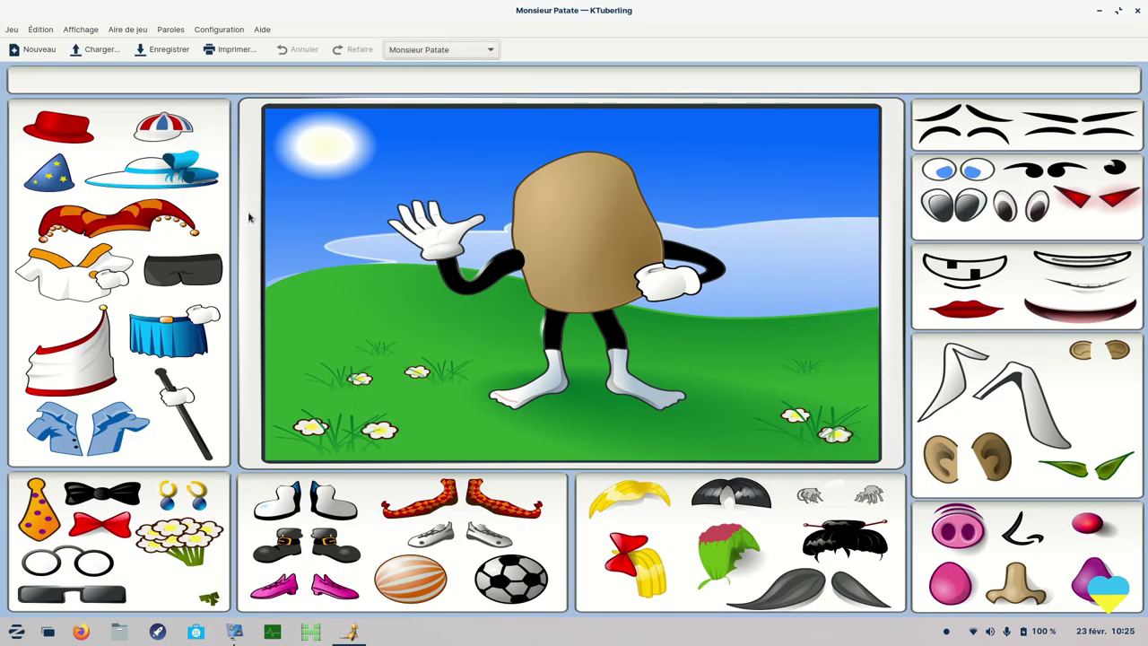
Dress the potato with the striped cap, blue eyes and gap-toothed mouth, adding a football, the cane and the white flower bouquet.
drag(161, 137, 575, 162)
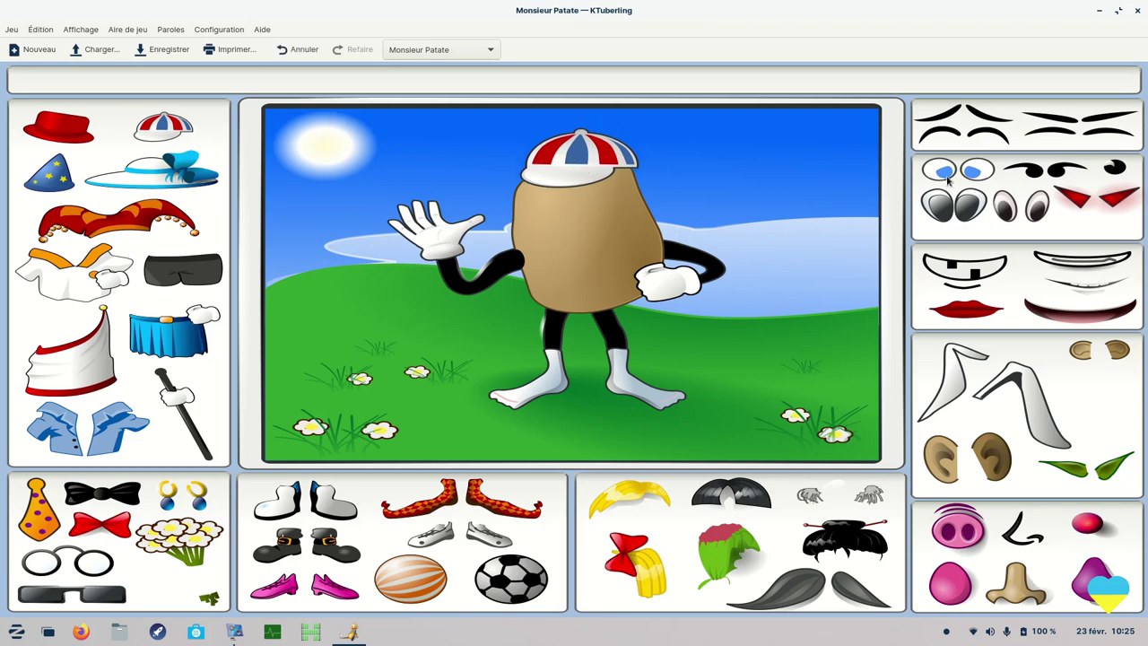
drag(975, 171, 536, 197)
drag(965, 176, 596, 194)
drag(967, 269, 589, 265)
drag(511, 578, 730, 418)
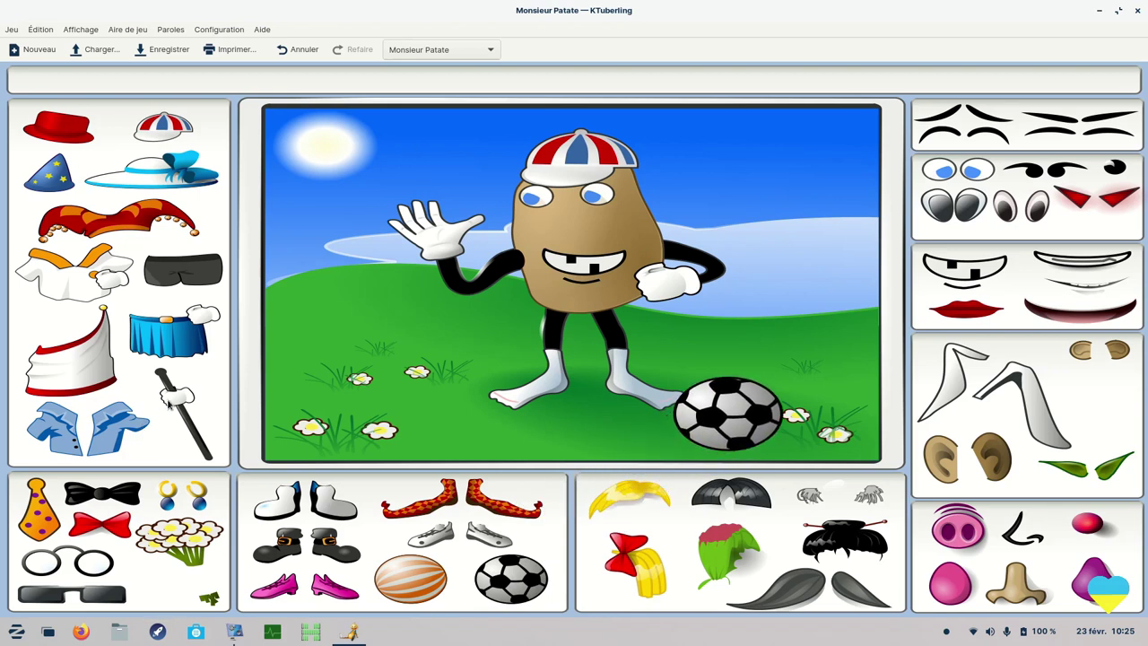
drag(171, 399, 695, 363)
drag(159, 540, 409, 218)
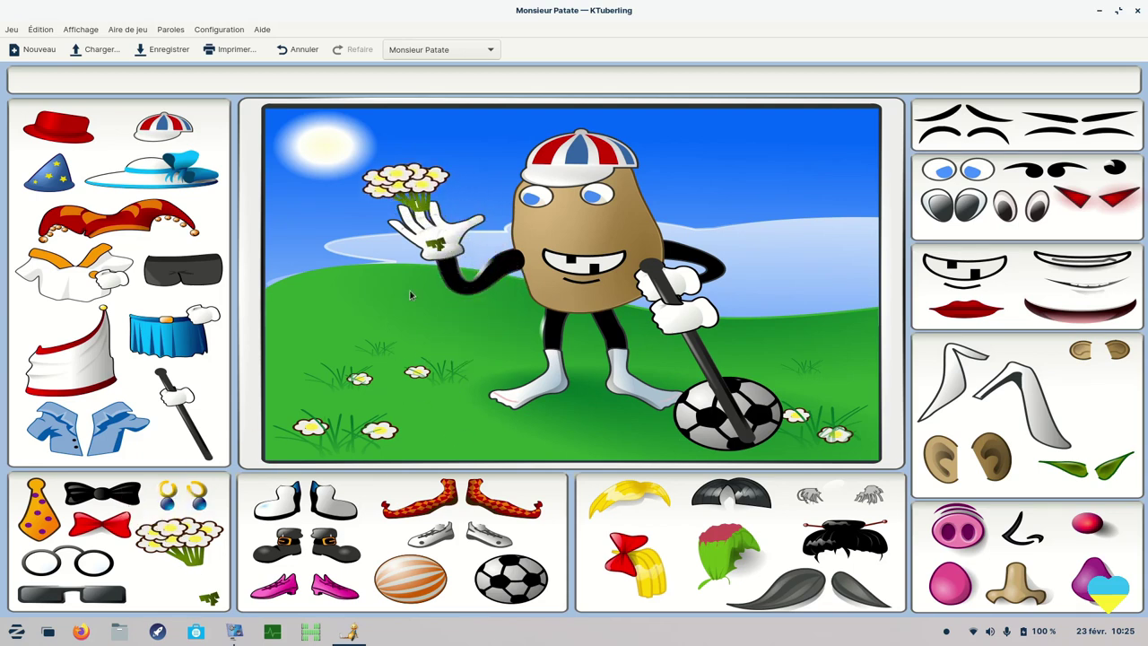
Switch to the Pizzeria playground and top the pizza with pineapple, tomato, cheese and broccoli.
click(489, 49)
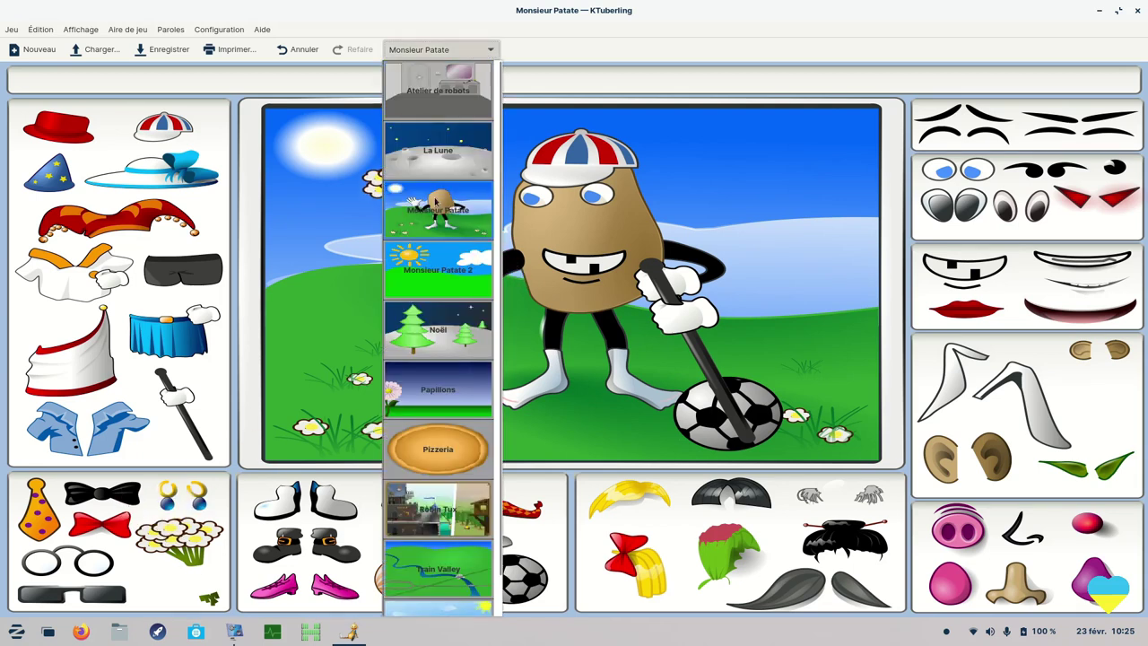
click(443, 451)
drag(214, 218, 717, 300)
drag(1063, 126, 511, 215)
drag(1031, 495, 617, 436)
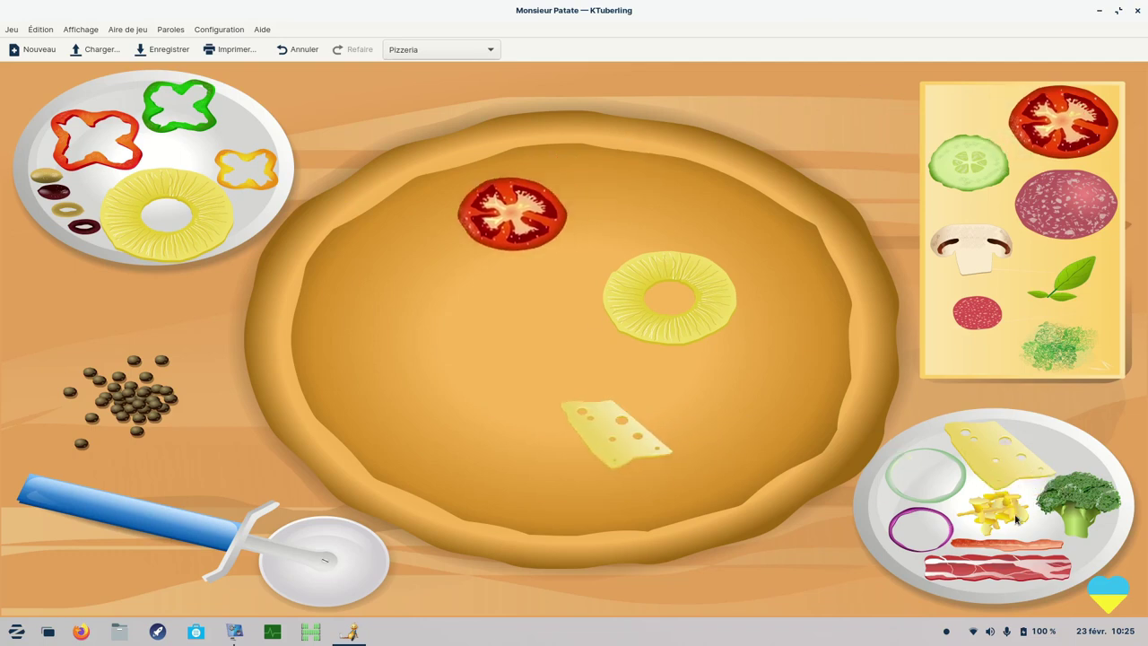
drag(1068, 513, 801, 385)
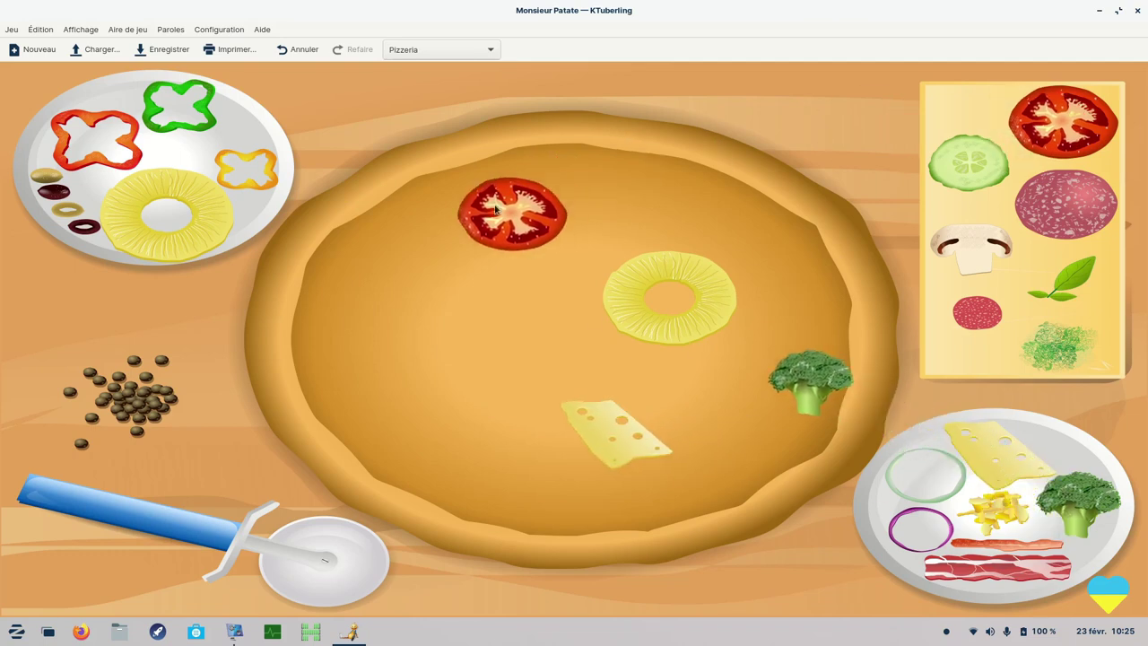
Try the Atelier de robots playground with several robot parts placed in the workshop, and close the game.
scroll(472, 52, down, 1)
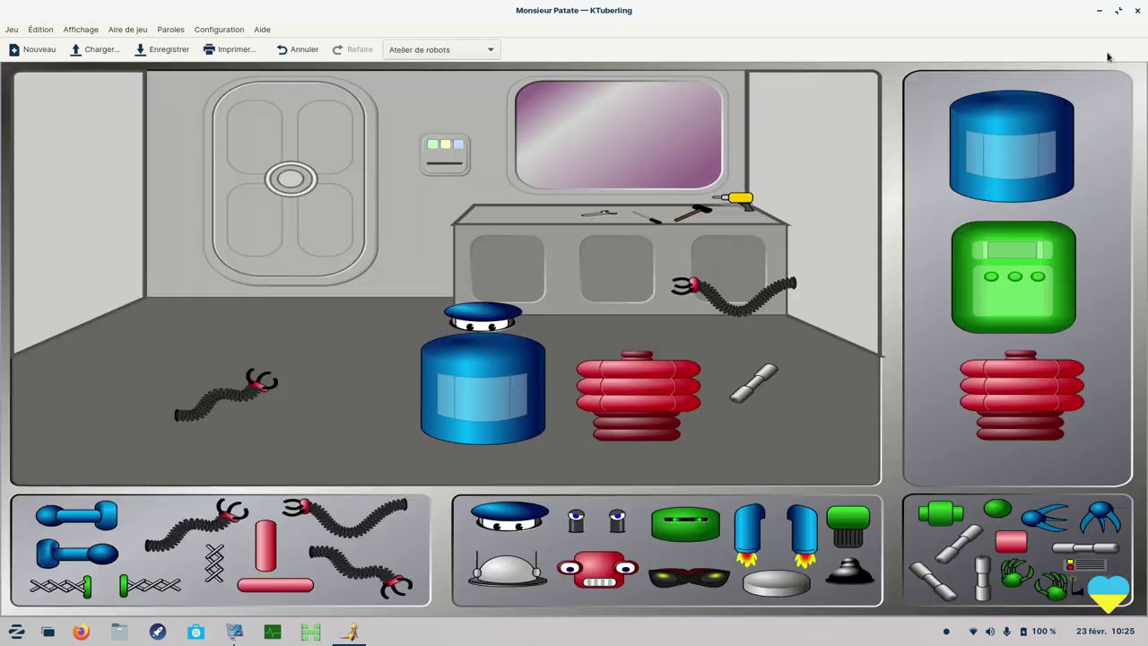
click(1140, 12)
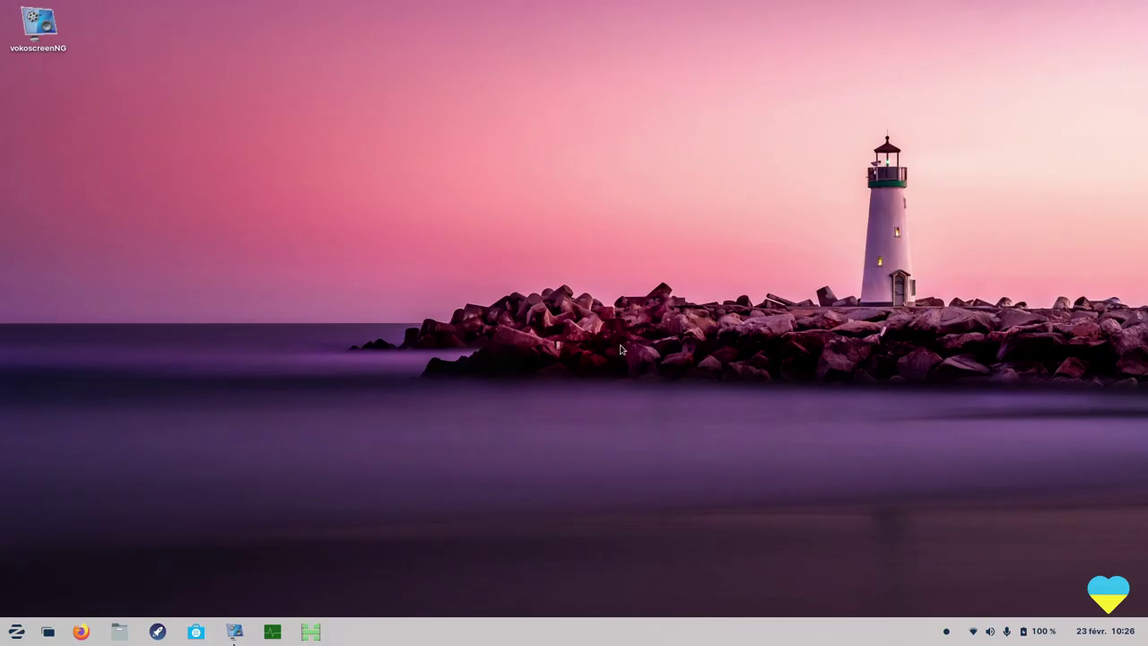
Look through the rest of the games category in the applications menu and return to the category list.
click(17, 631)
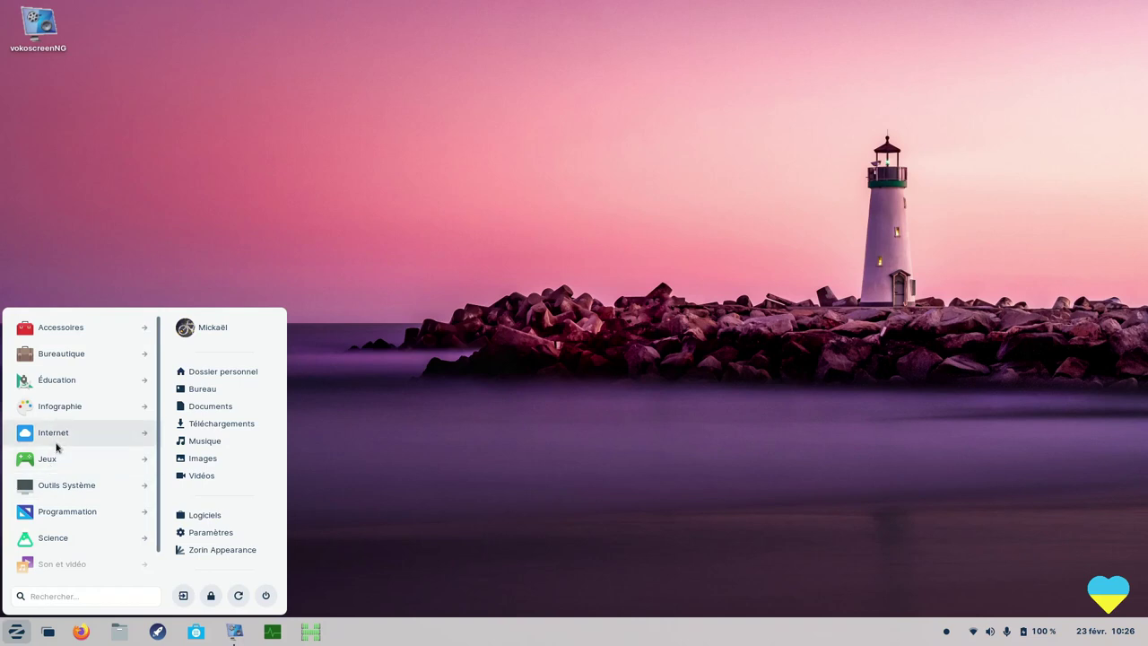
click(52, 457)
scroll(74, 466, down, 3)
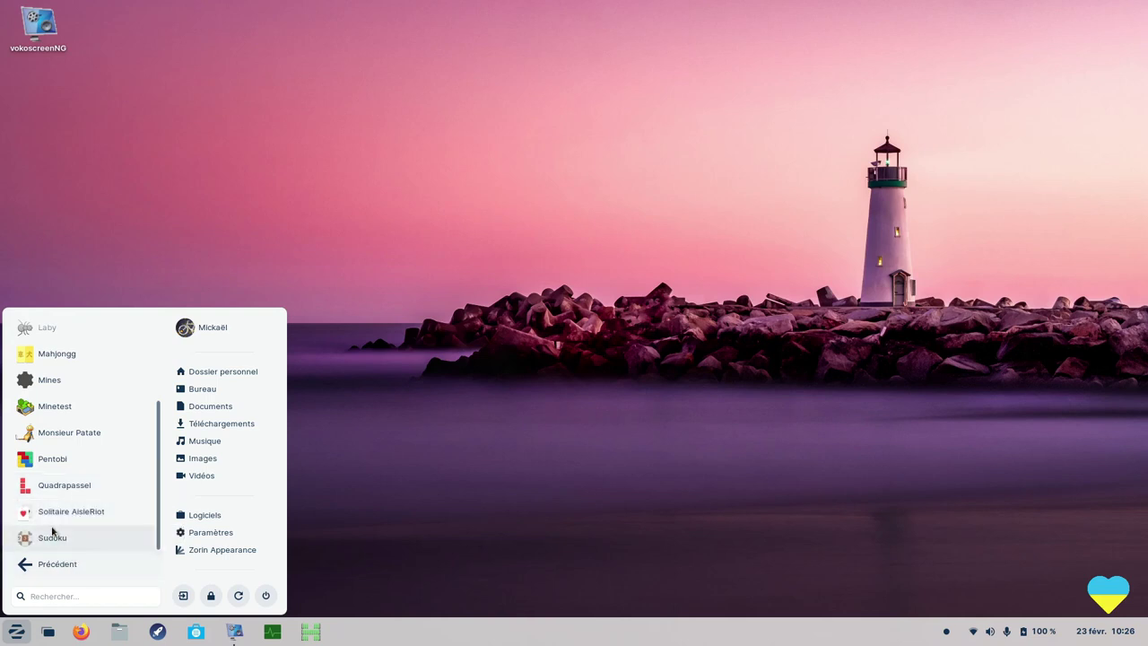
click(60, 565)
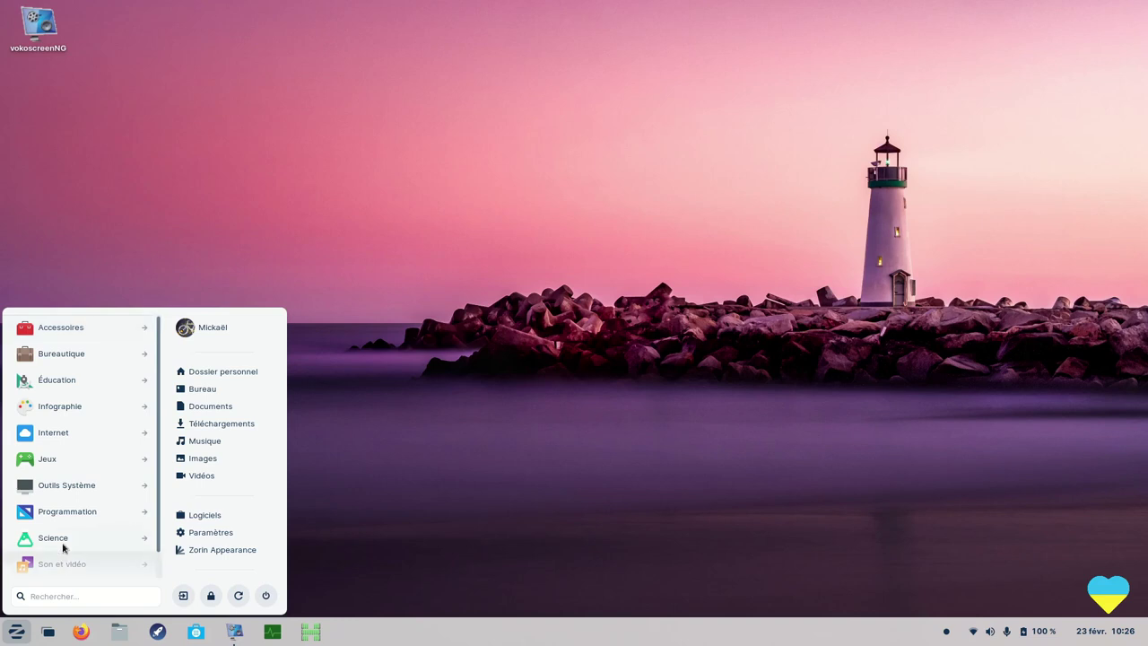
Open the startup applications preferences, view the form for adding a startup program, and close both without adding one.
click(70, 490)
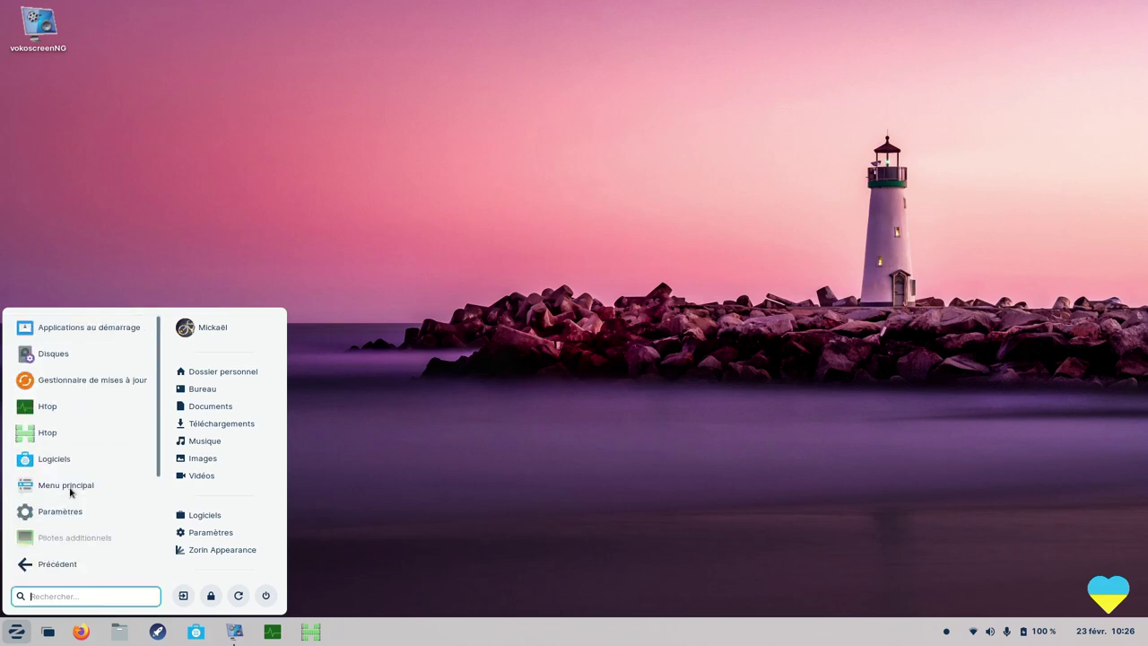
click(72, 329)
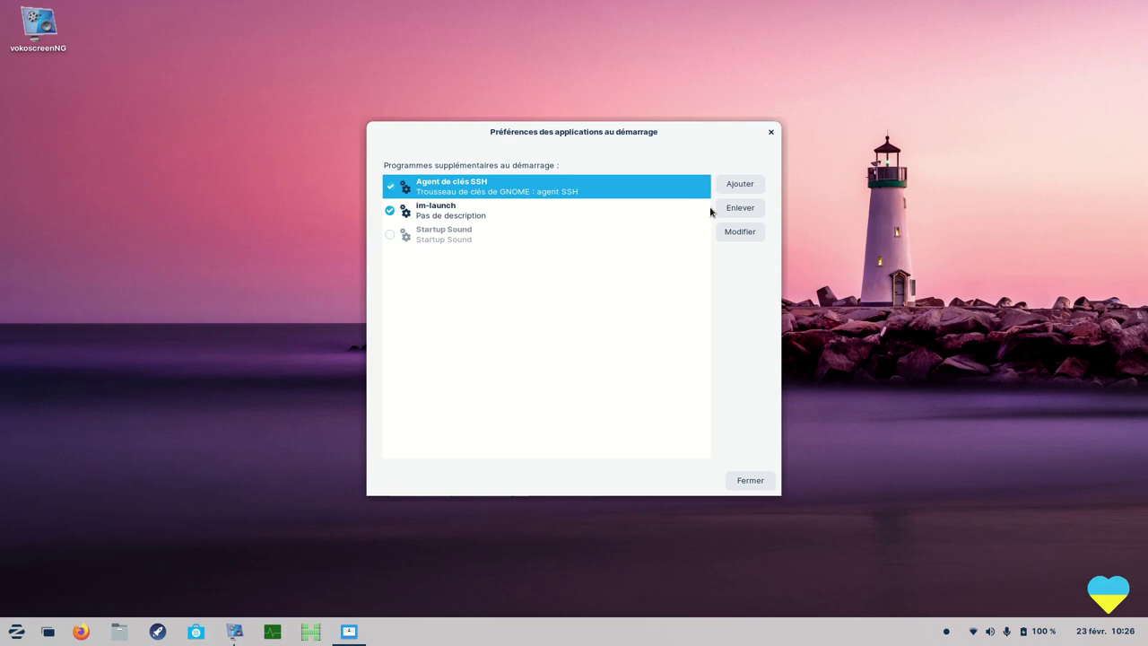
click(729, 184)
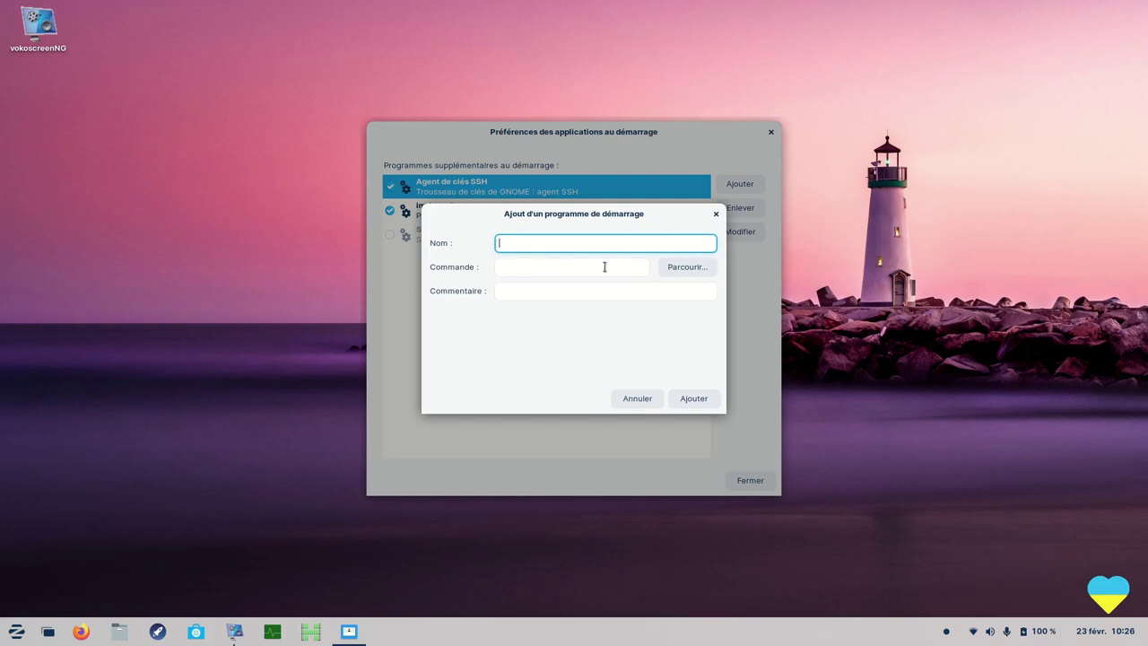
click(640, 401)
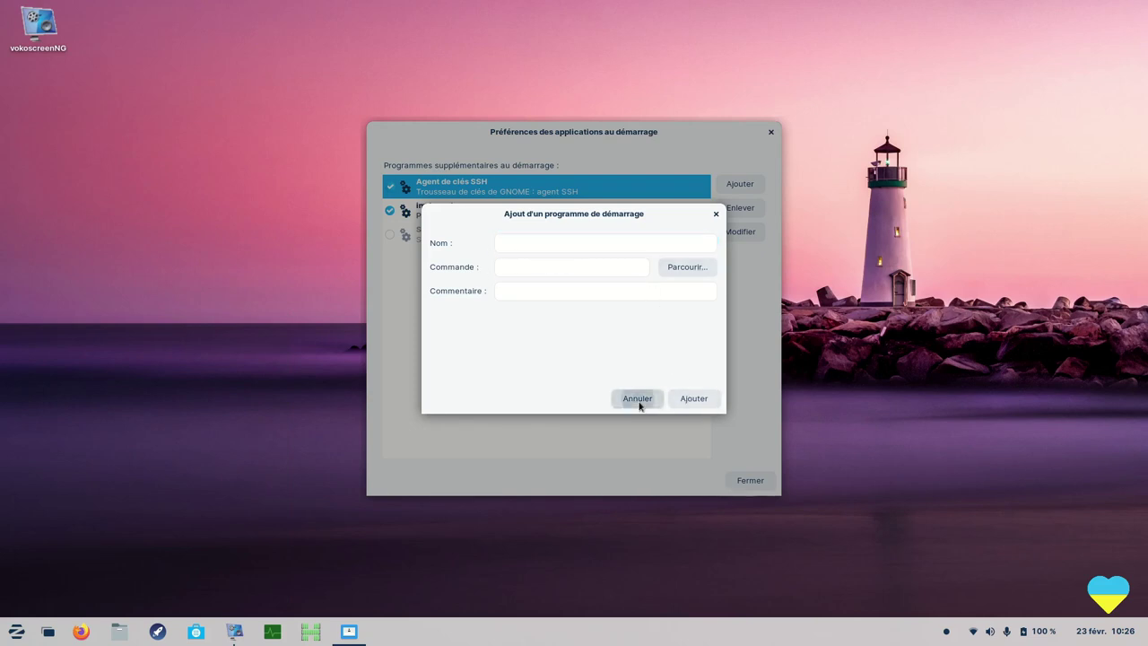
click(743, 480)
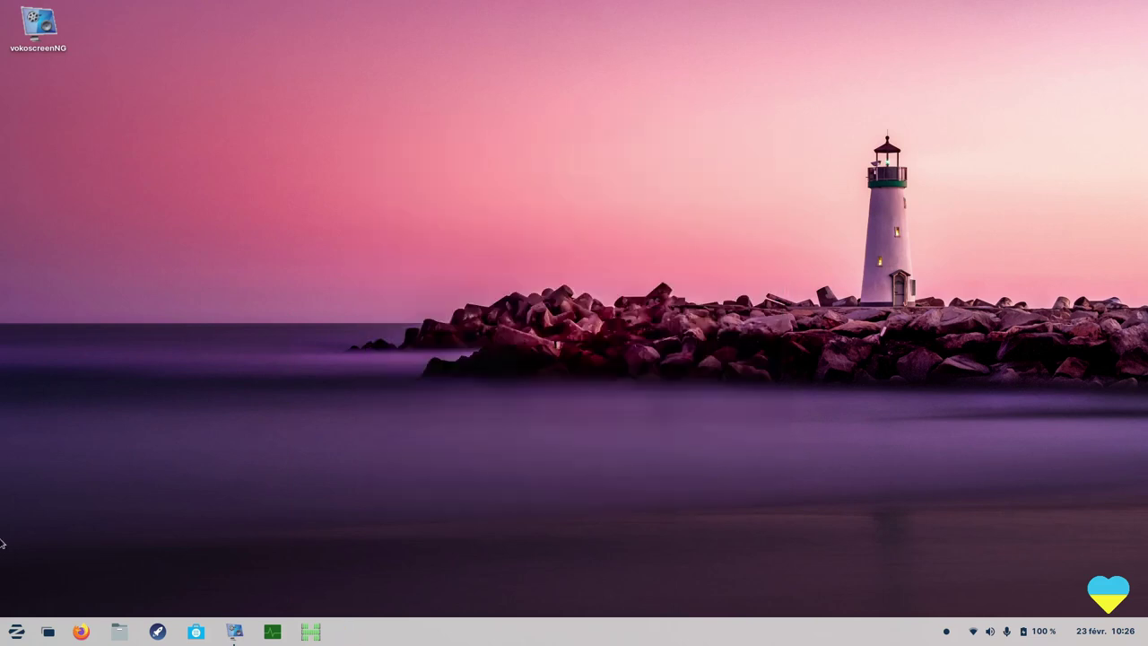
Launch Gestionnaire de mises à jour from the system tools category, move its window higher on the desktop, and open its settings.
click(16, 631)
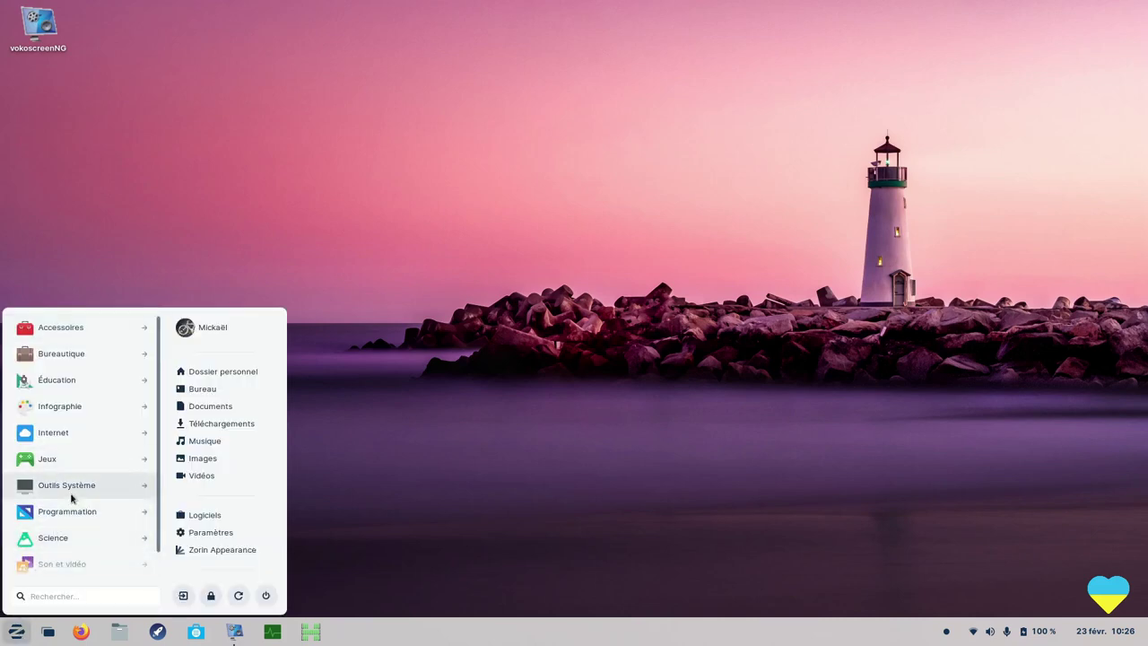
click(72, 495)
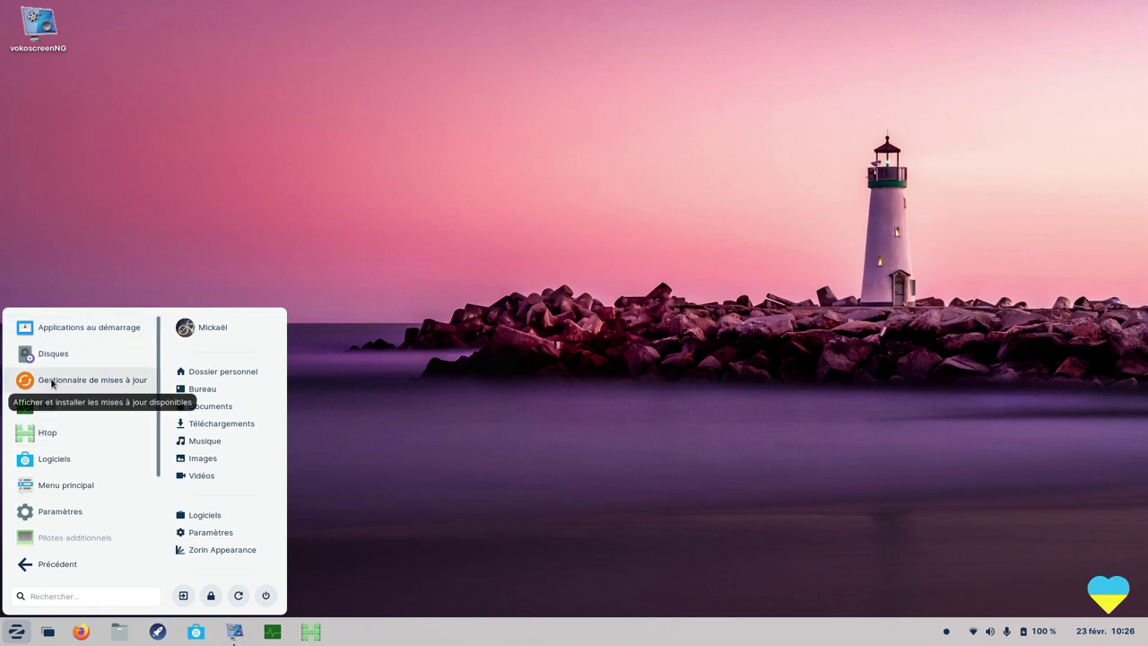
click(111, 381)
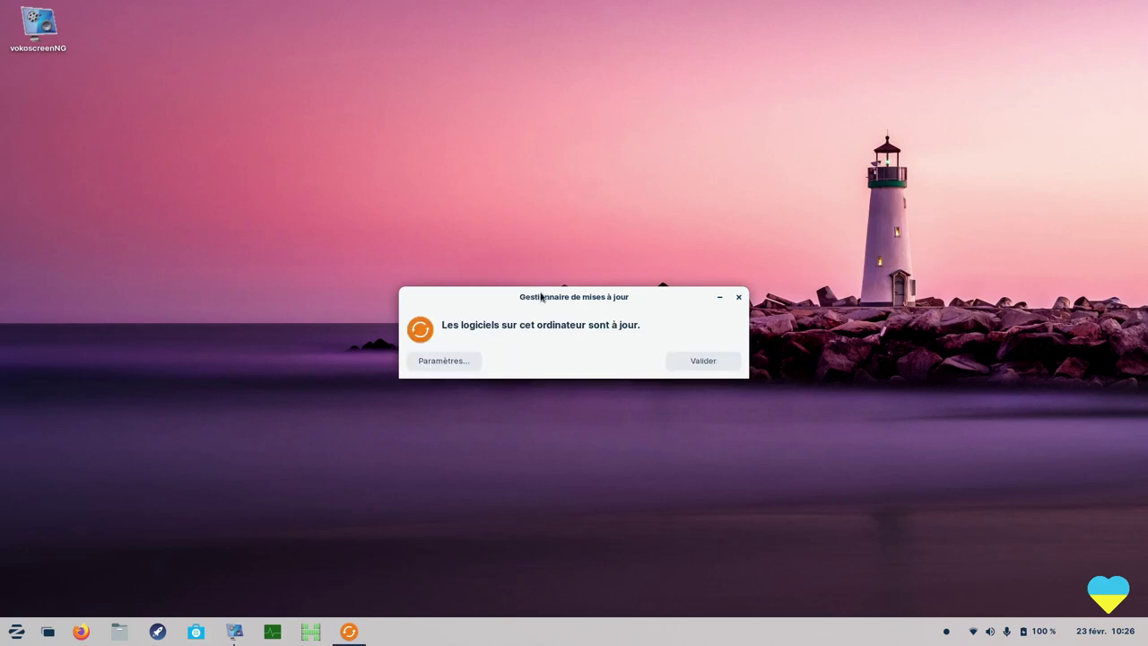
drag(553, 298, 515, 100)
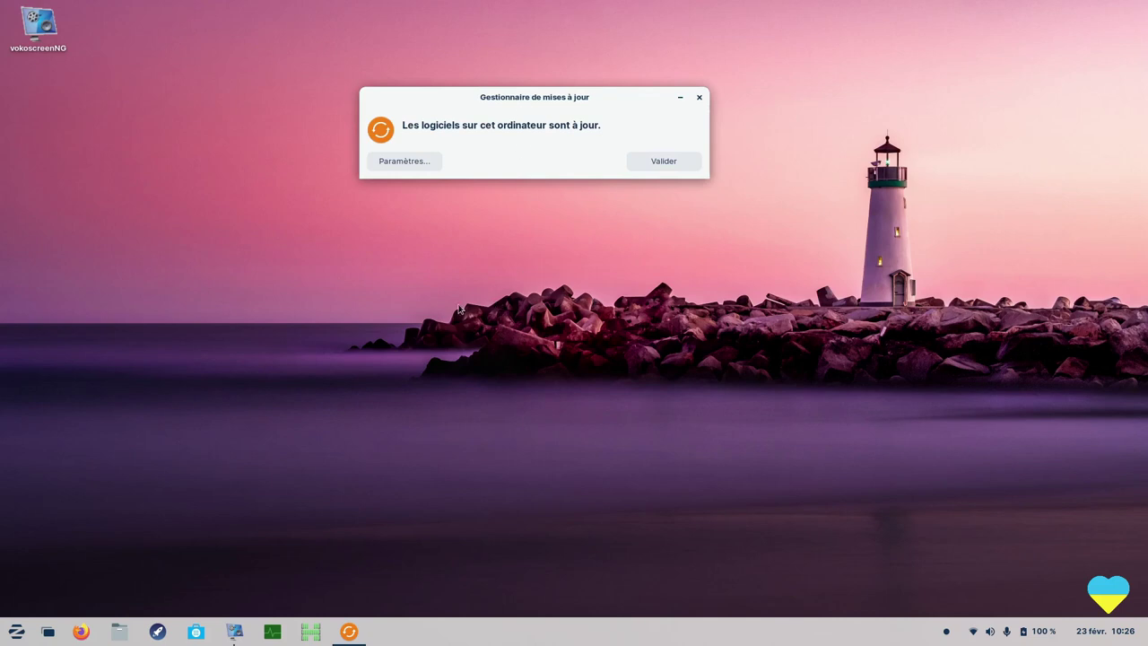
click(389, 163)
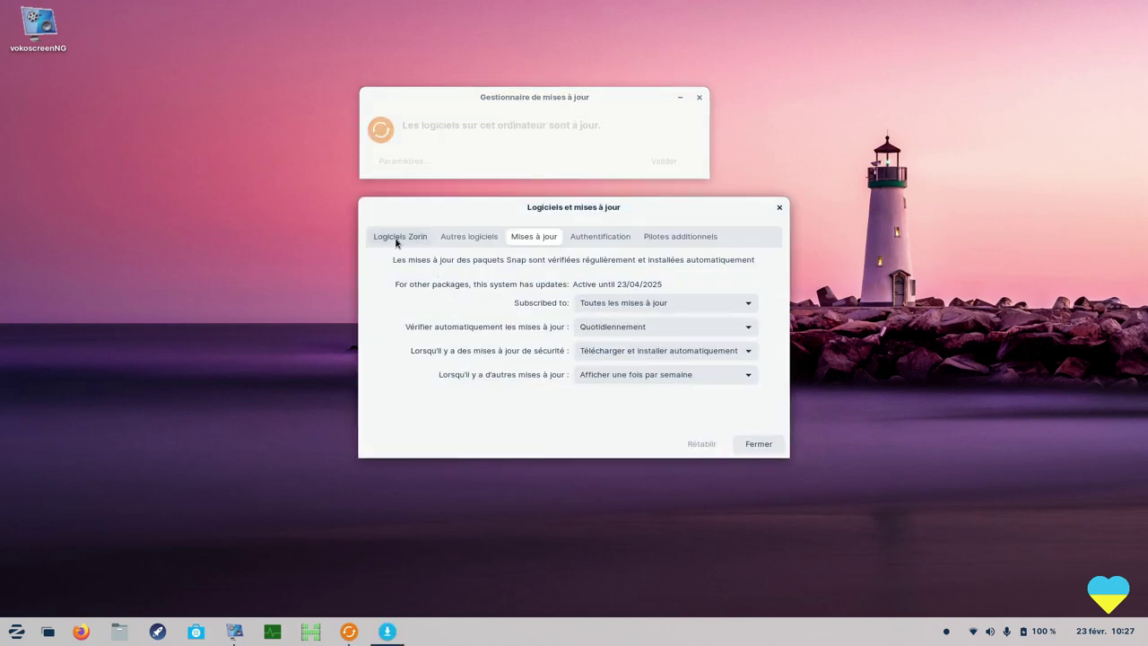
Examine the Zorin software download sources and the whole list of other software repositories.
click(397, 241)
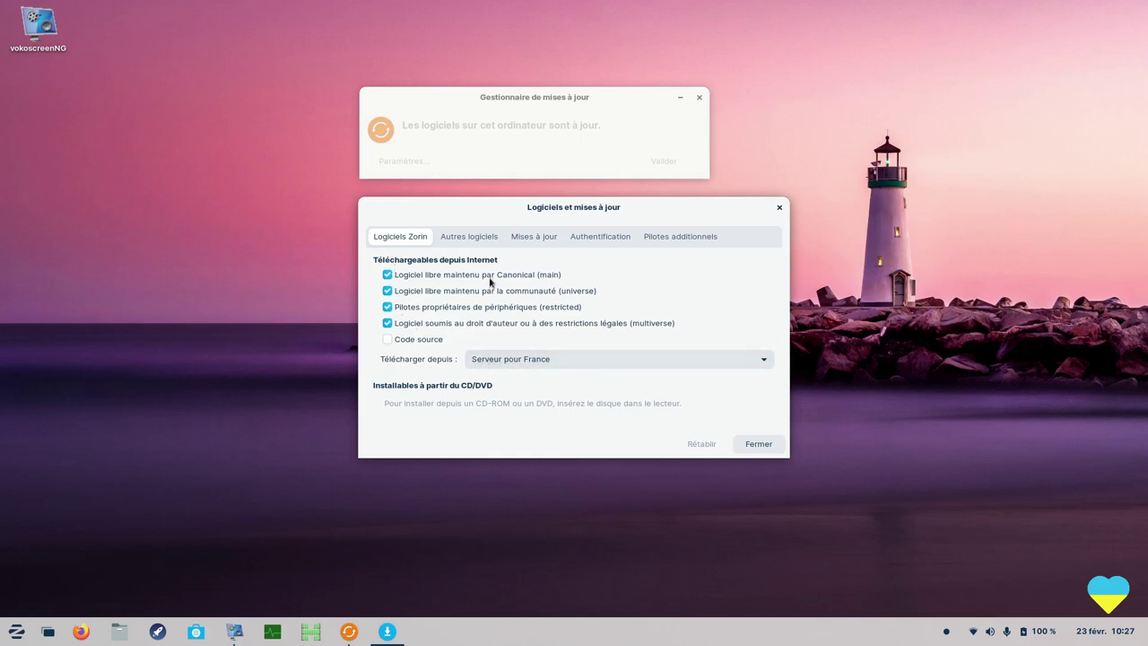
click(467, 240)
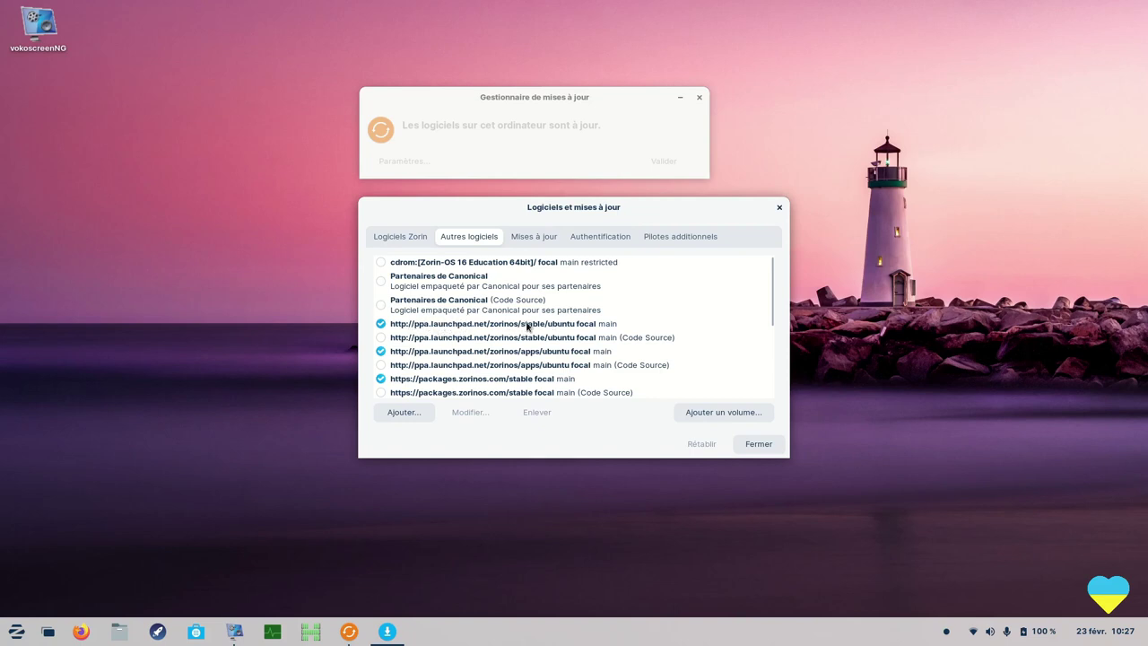
drag(771, 293, 779, 370)
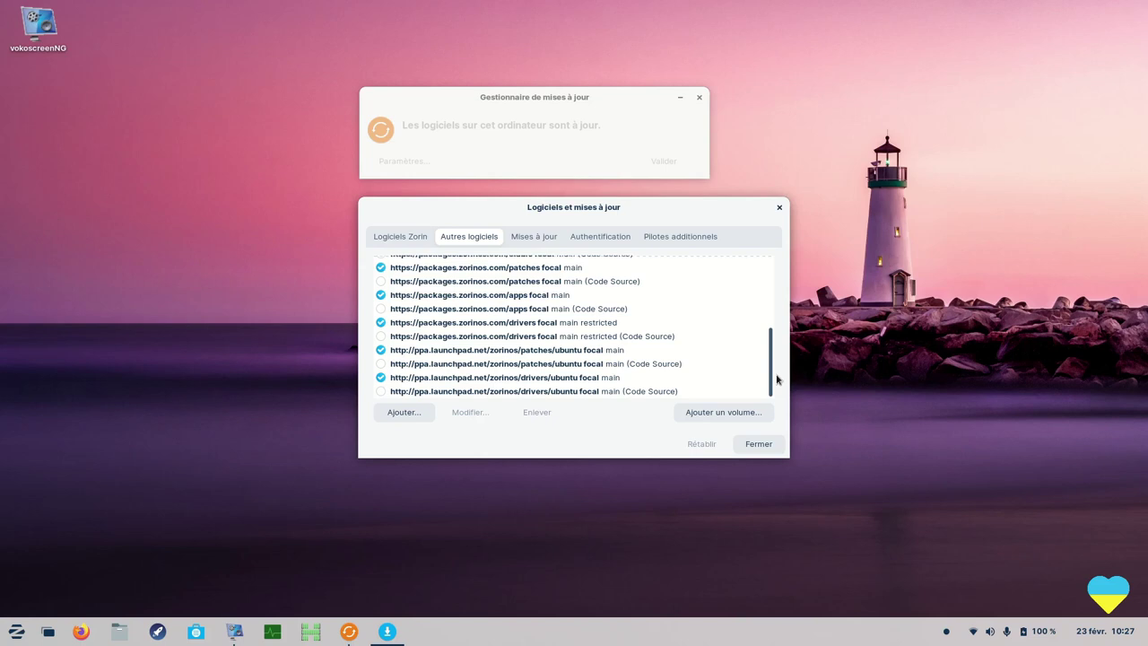
drag(777, 378, 775, 269)
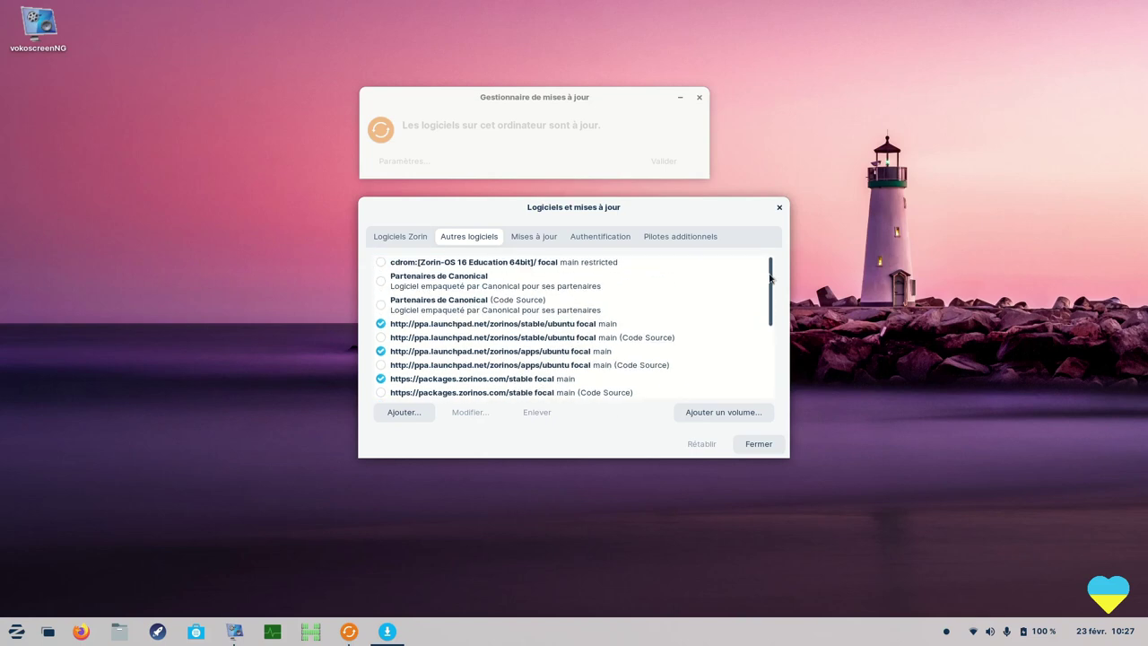
Review the update settings and the options offered for security updates without choosing a different one.
click(531, 237)
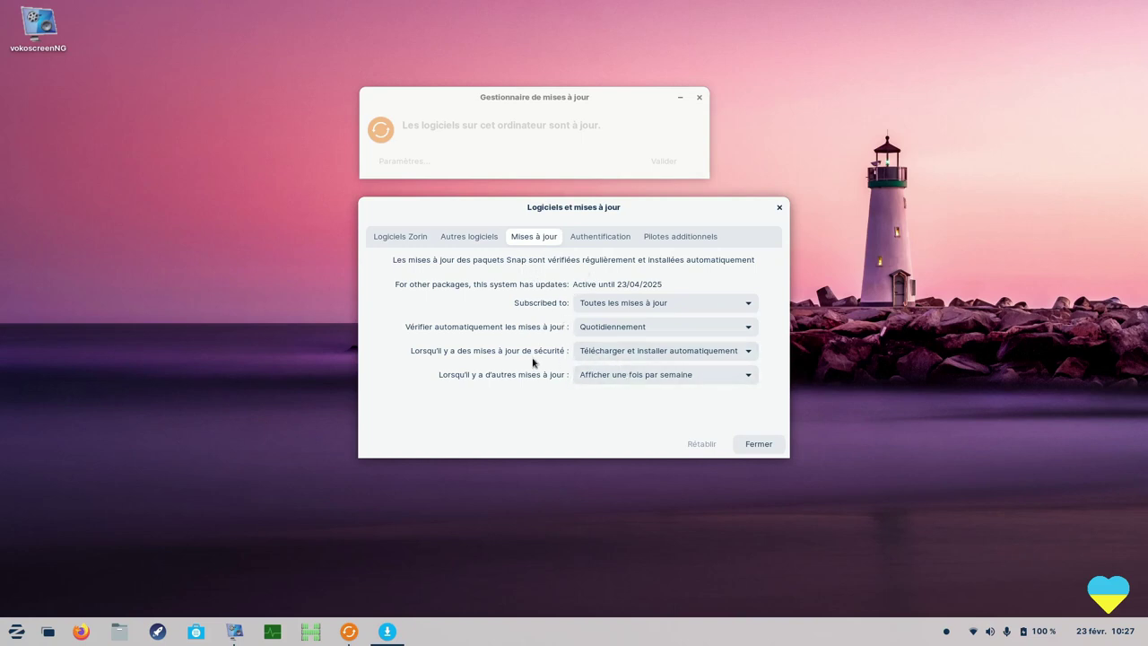
click(735, 360)
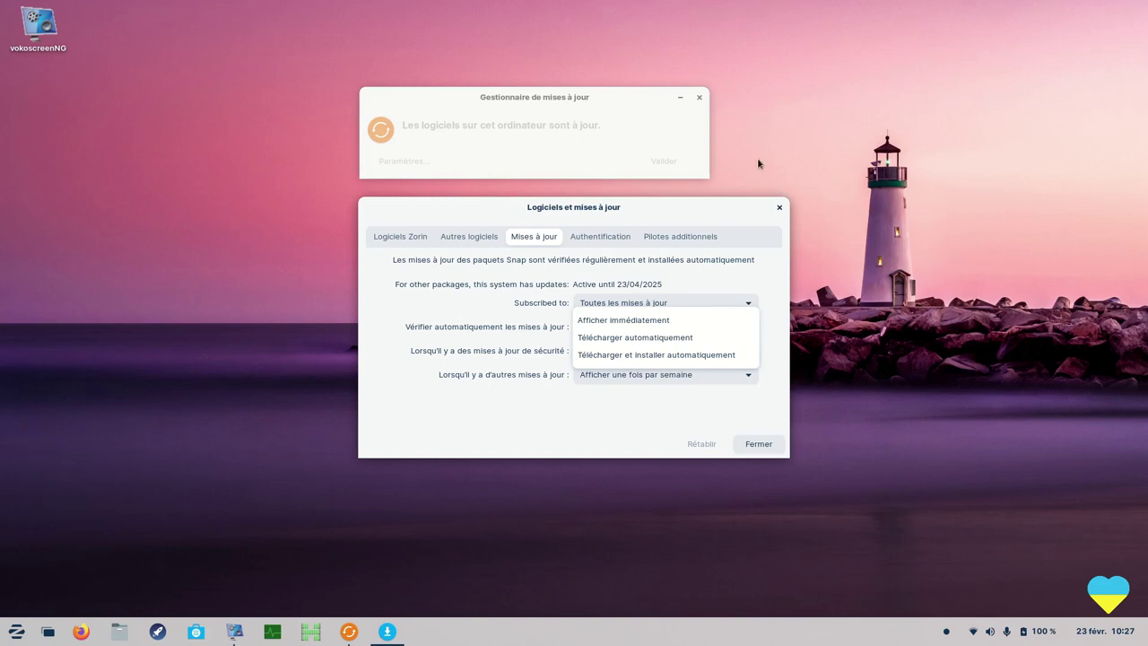
click(487, 459)
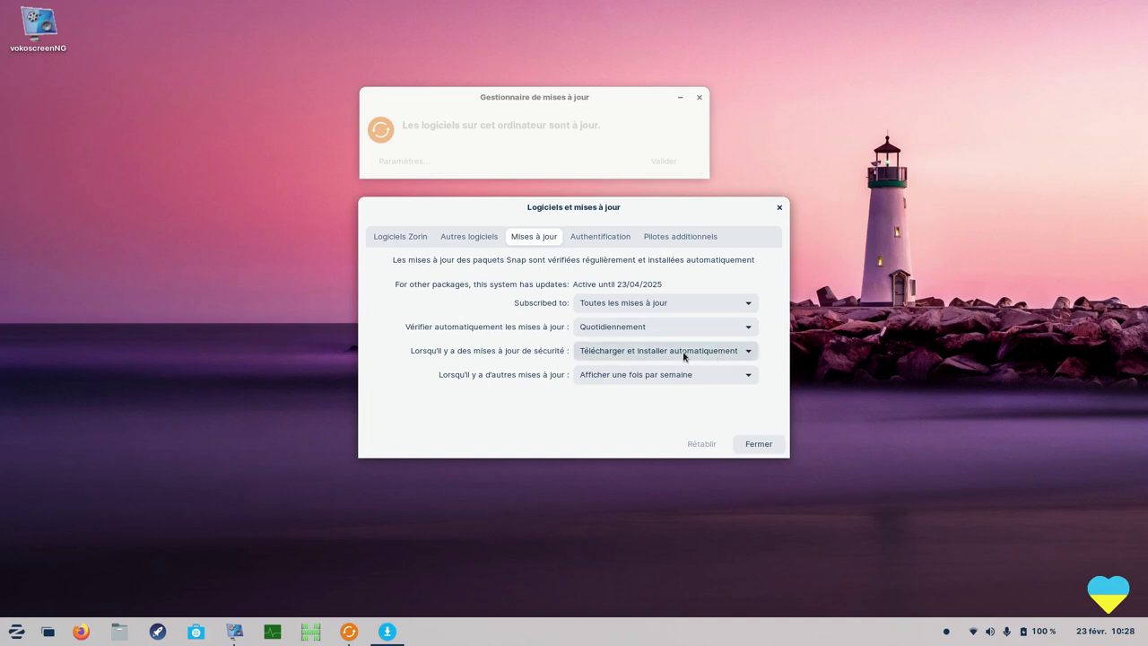
Review the trusted software providers and the additional drivers, and close the settings and the update manager.
click(600, 236)
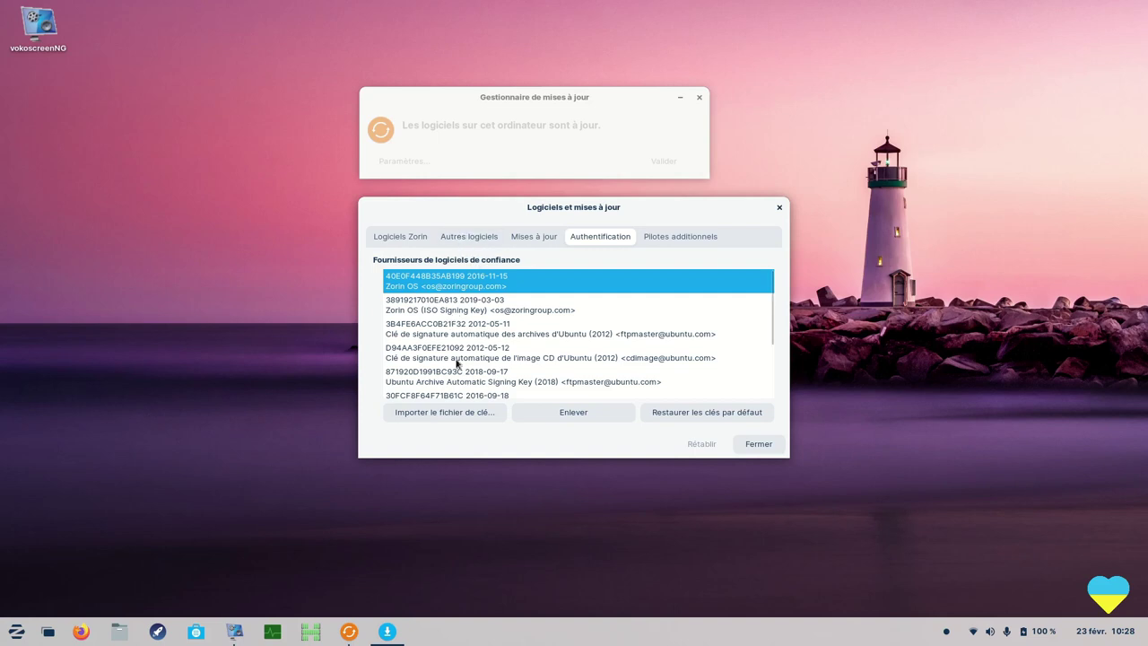
click(681, 238)
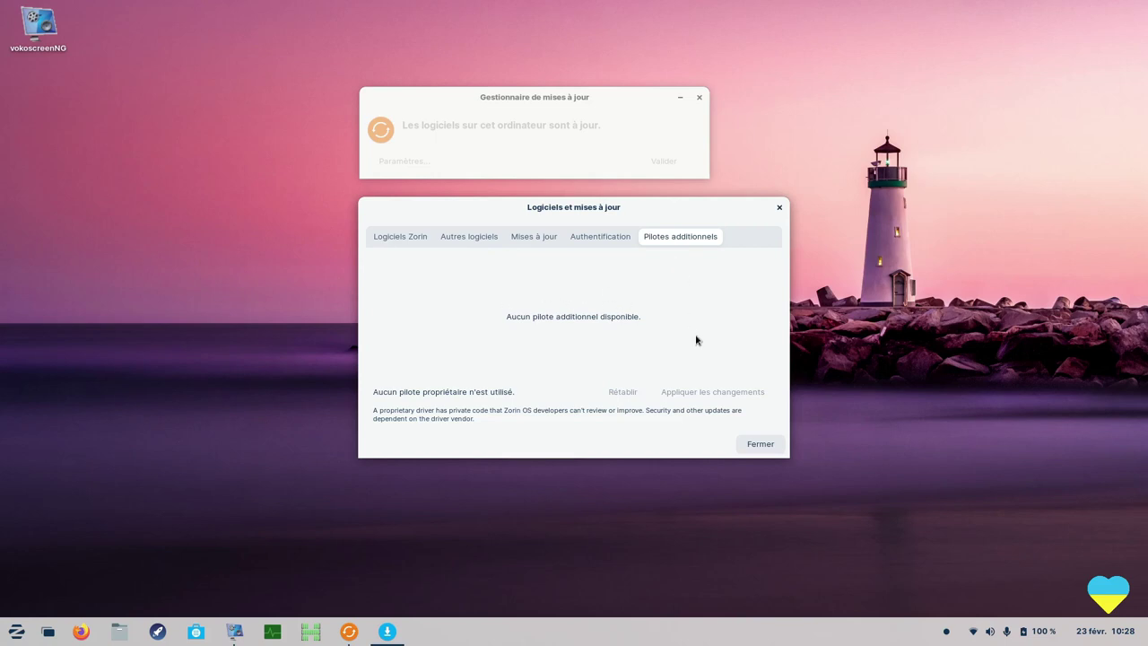
click(759, 444)
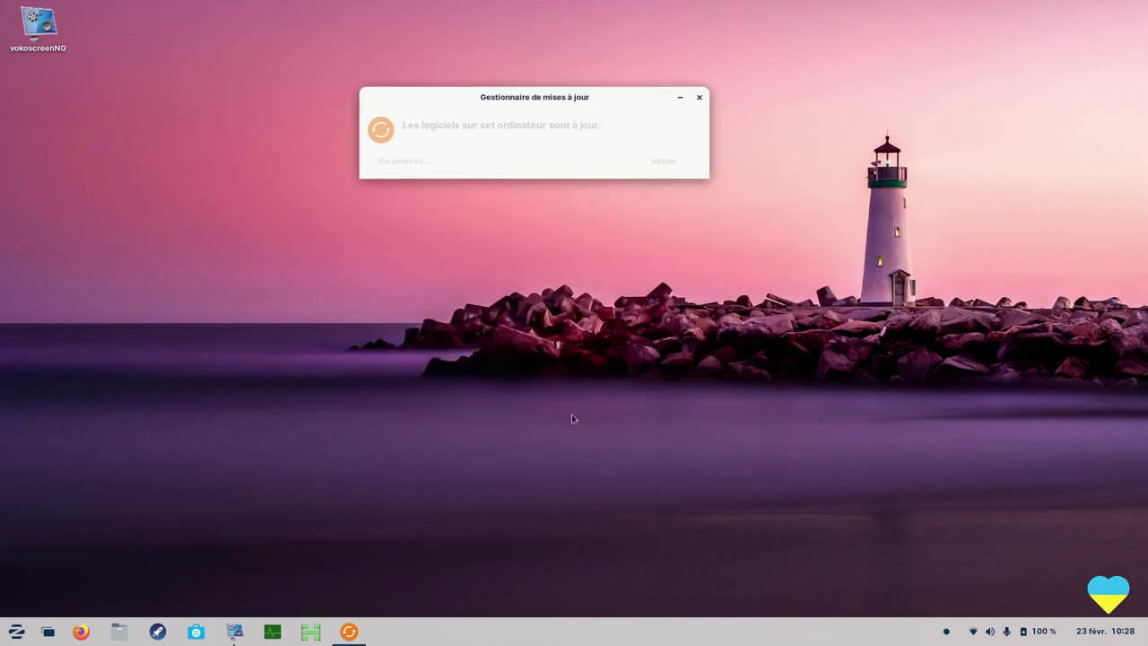
click(700, 101)
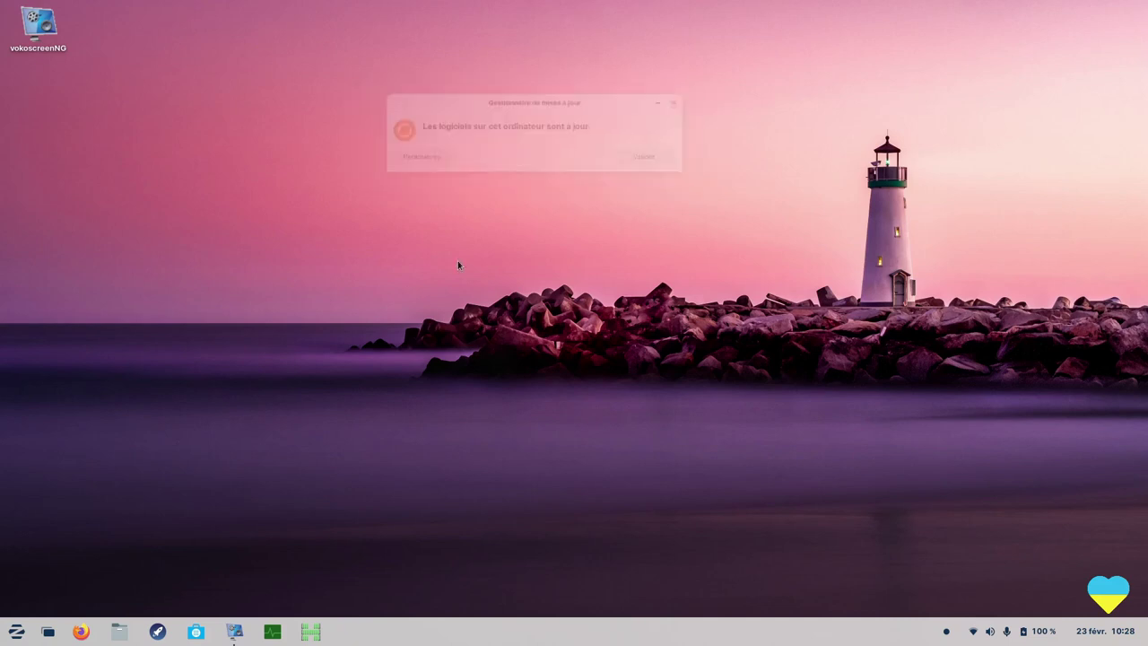
Launch the Logiciels software store from the system tools category and maximize its window.
click(16, 631)
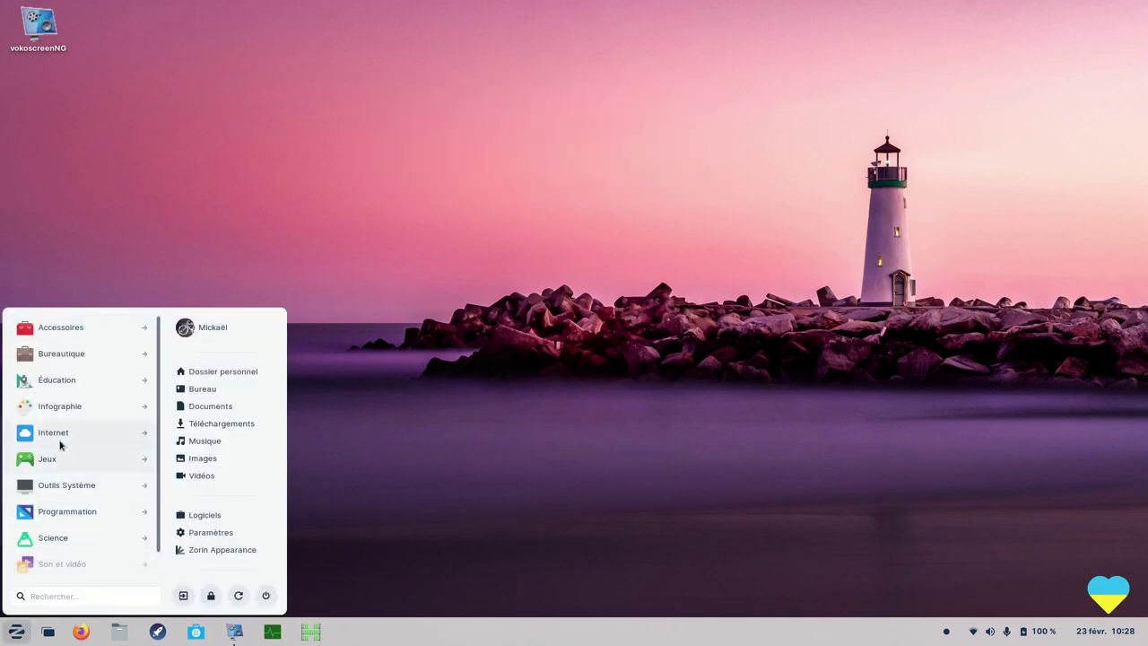
click(59, 484)
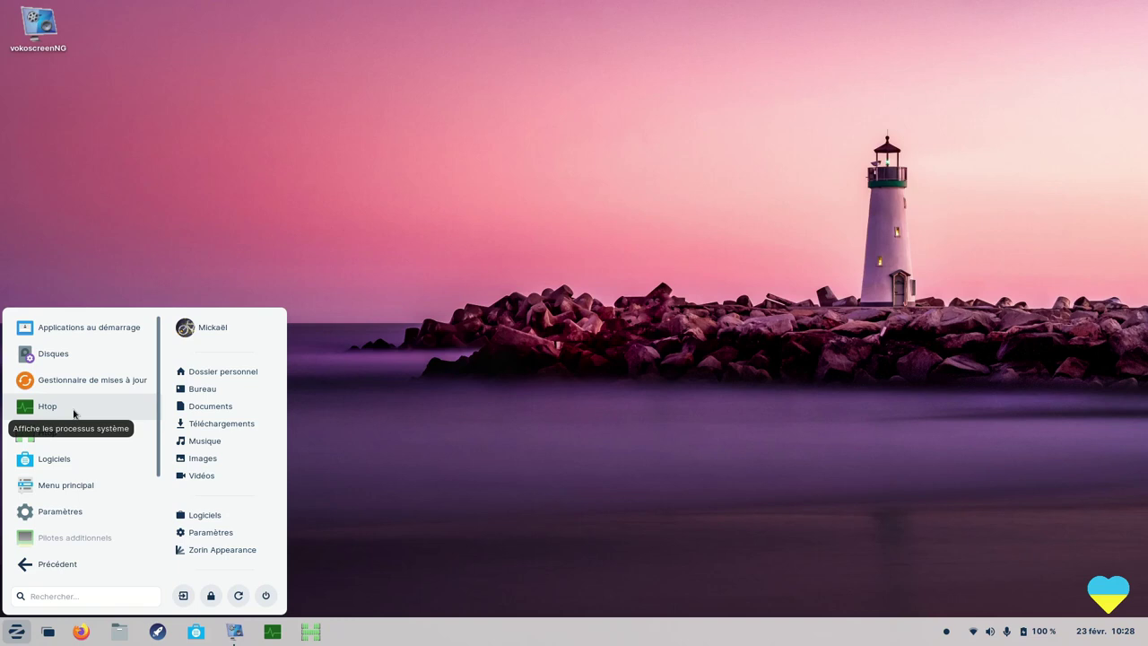
click(74, 460)
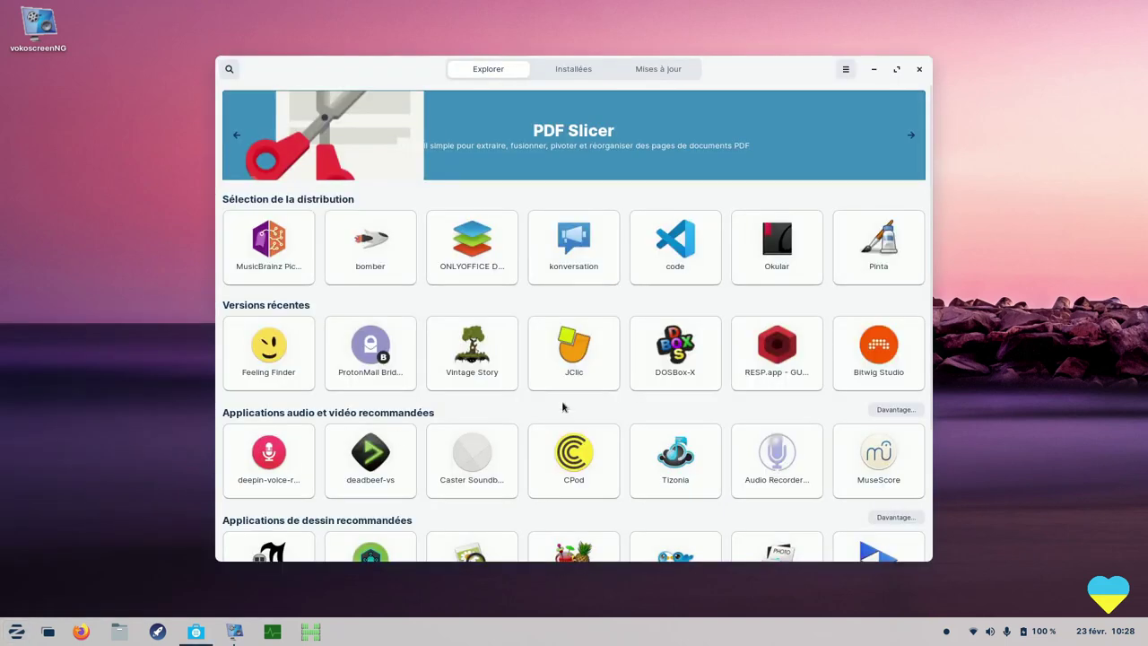
click(898, 70)
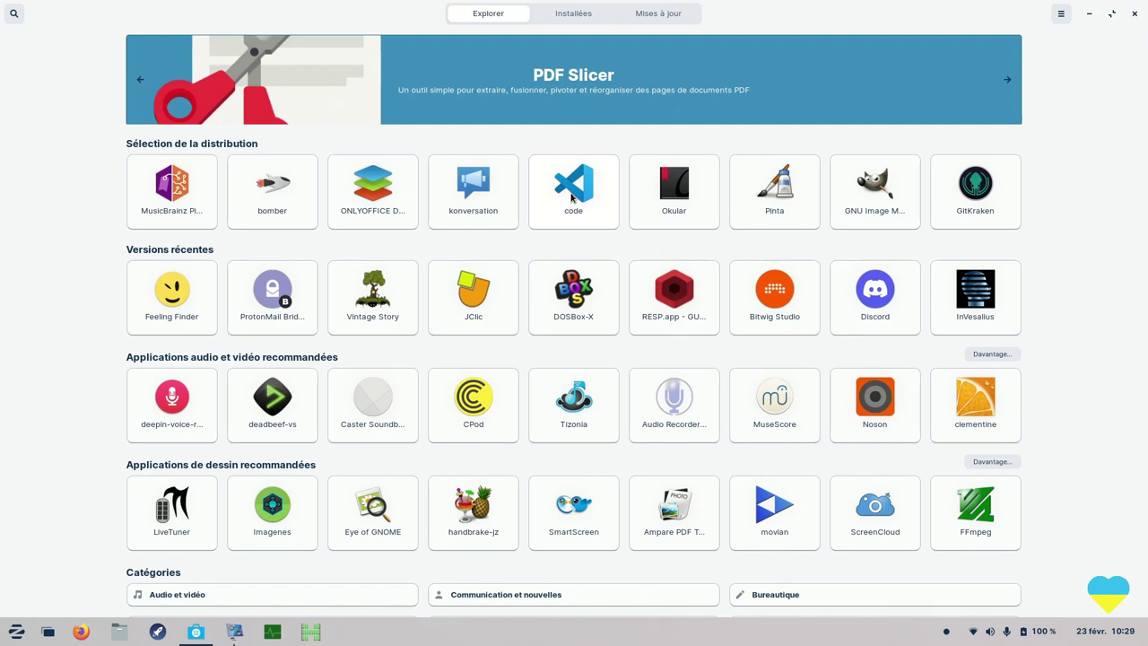
Search the store for kdenlive, open the "kdenlive Video Editor" entry, and examine its available installation sources.
text(kdenlive)
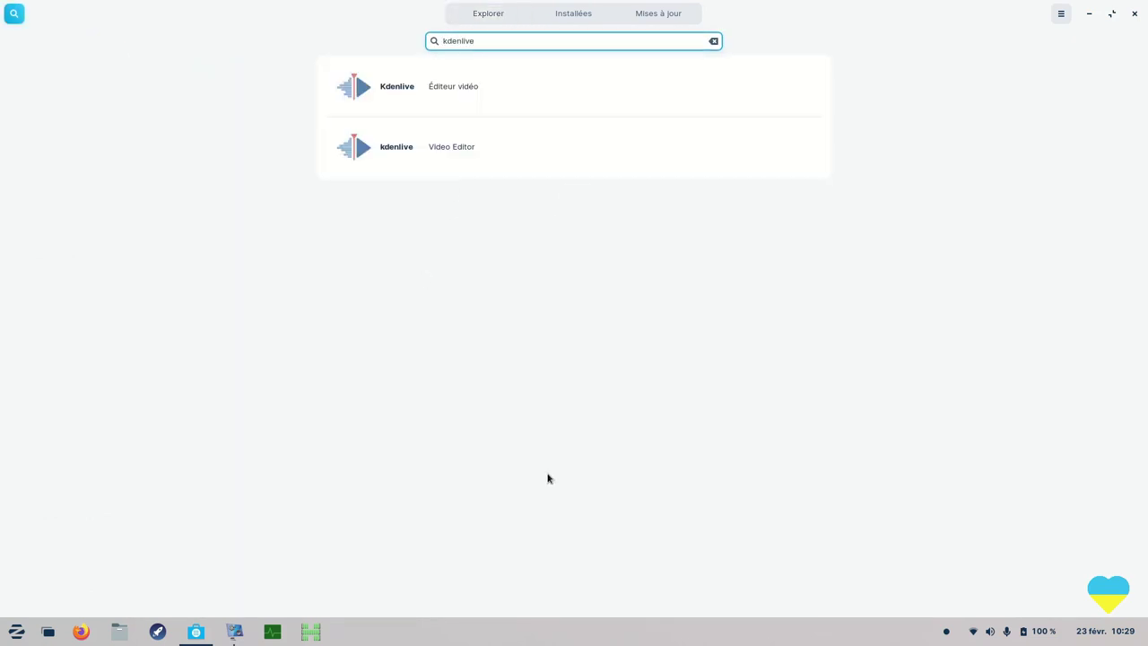
click(460, 148)
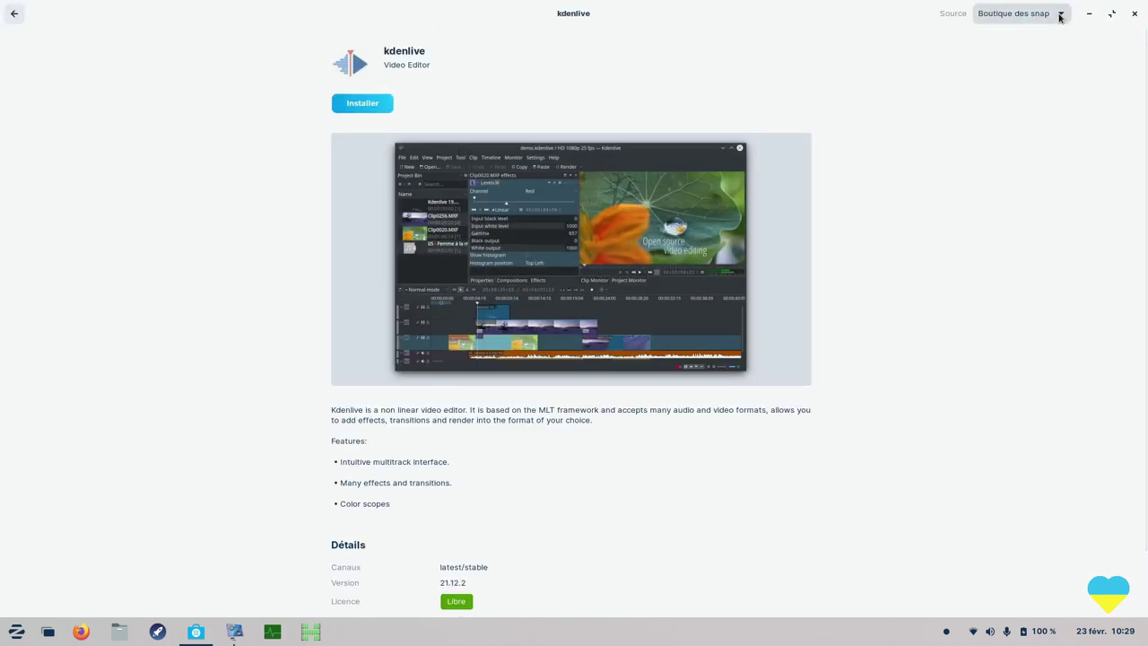
click(1060, 19)
scroll(1015, 258, down, 1)
scroll(1018, 336, down, 1)
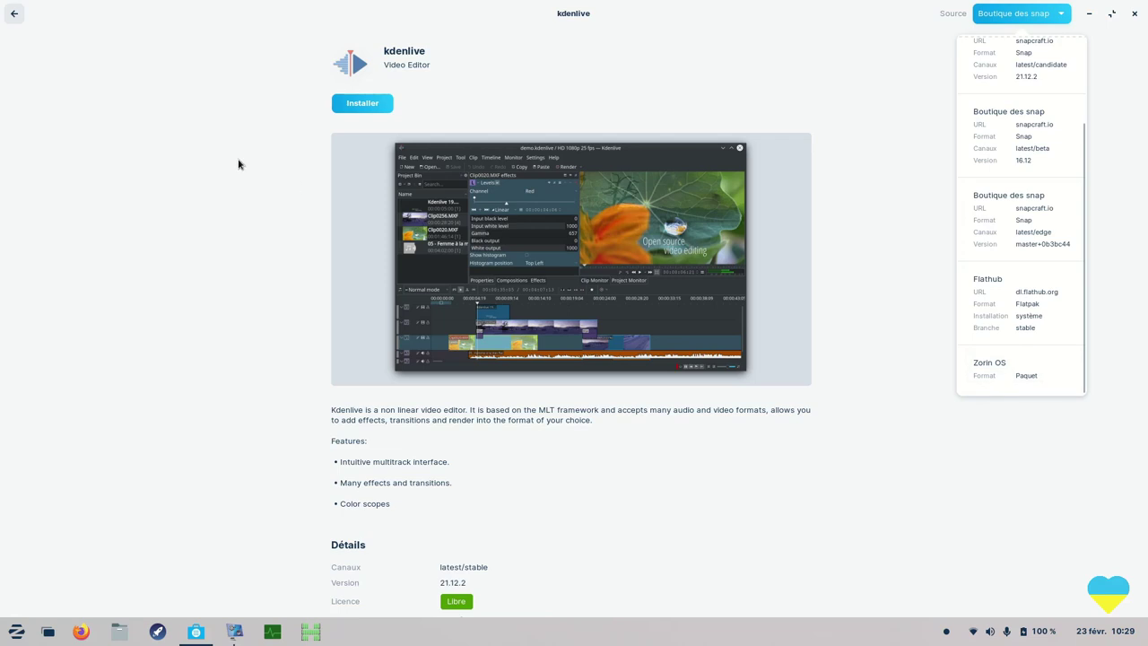
click(117, 243)
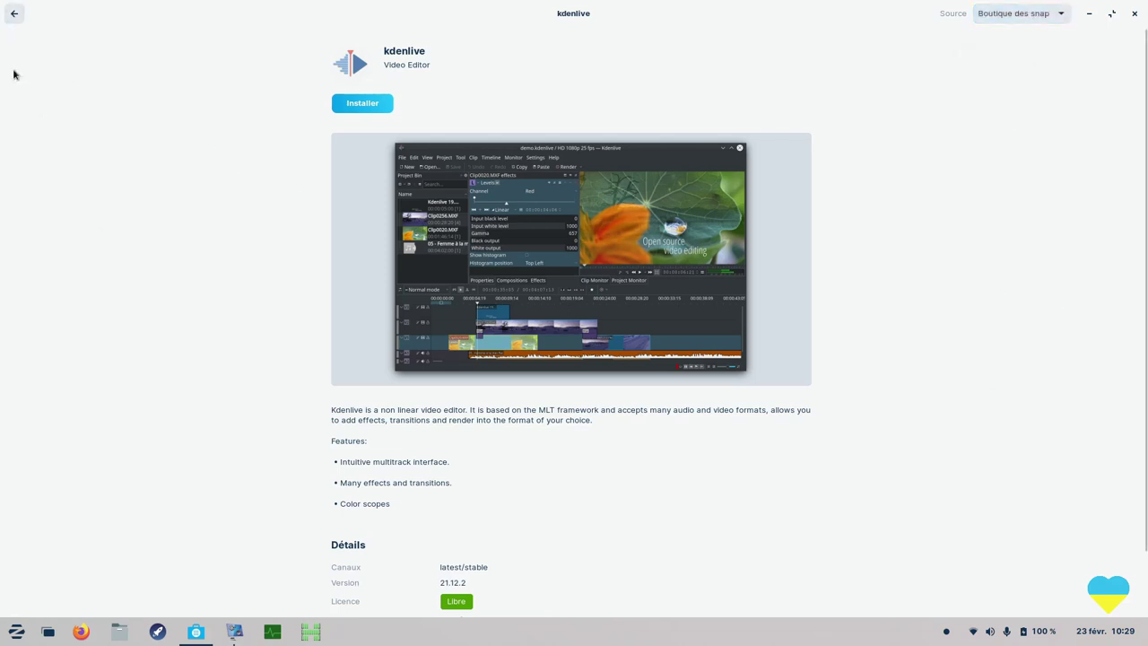
Return to the search results, open the "Kdenlive Éditeur vidéo" entry, and show its available installation sources.
click(14, 13)
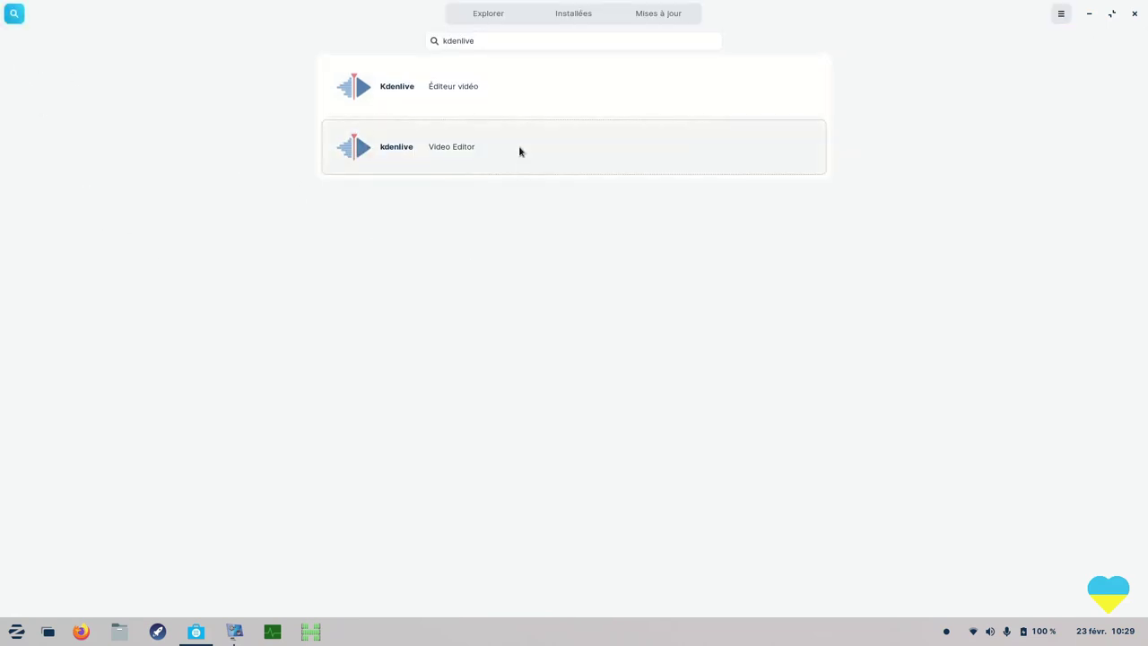
click(526, 101)
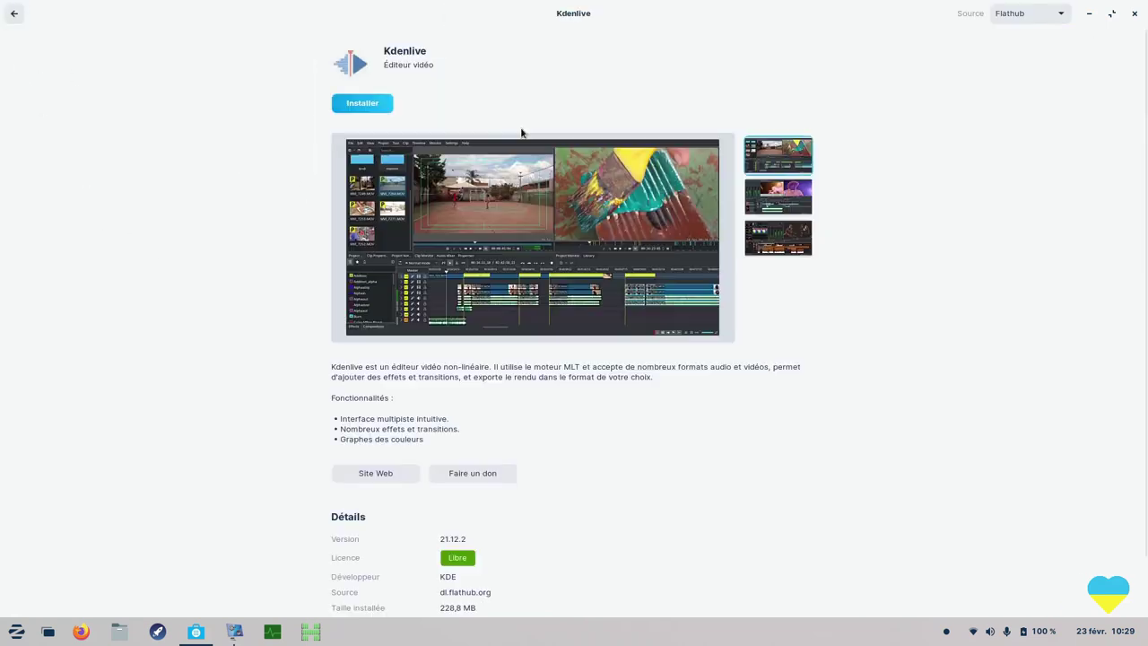
click(1037, 16)
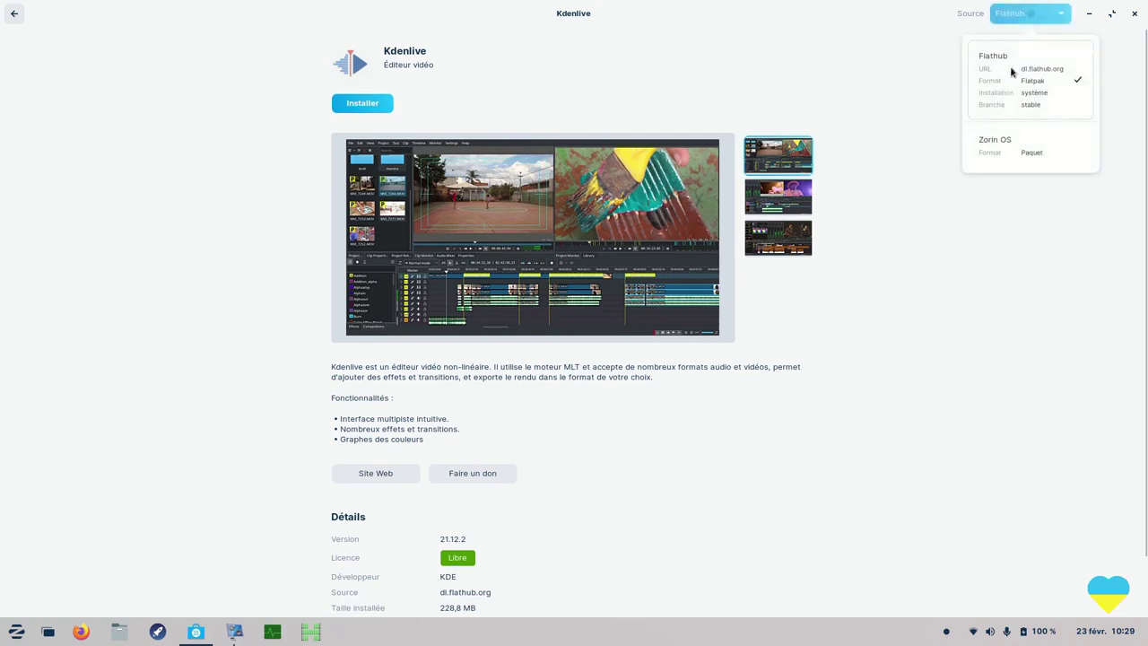
Examine the details of the Flathub version of Kdenlive, including its version, licence, source, and download size.
click(1016, 150)
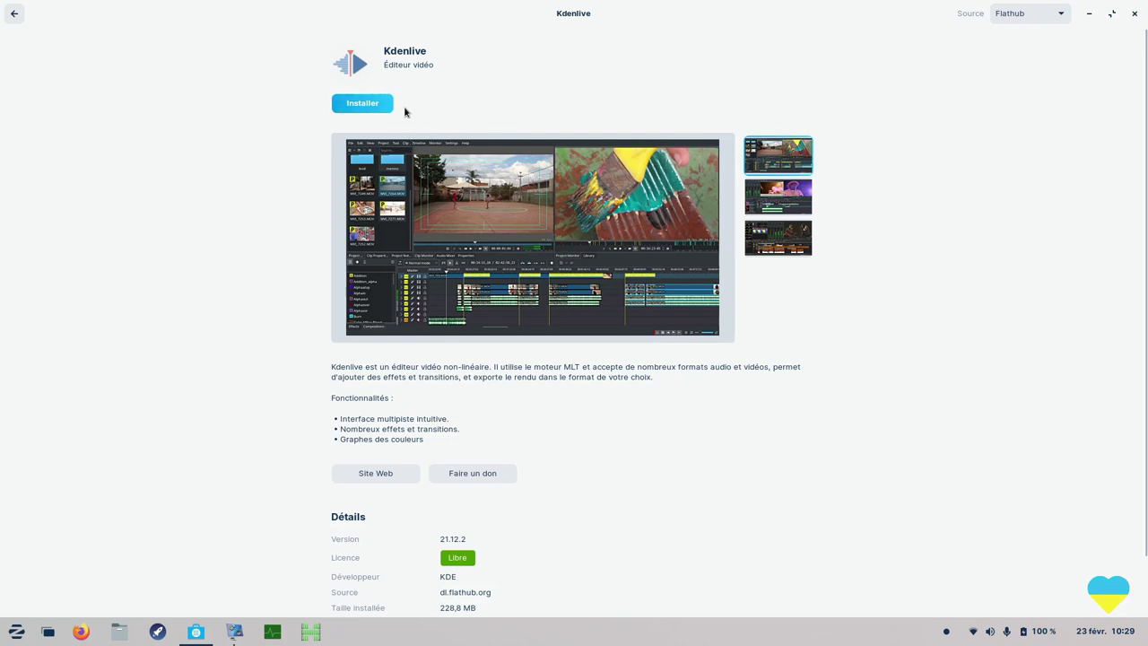
scroll(473, 564, down, 1)
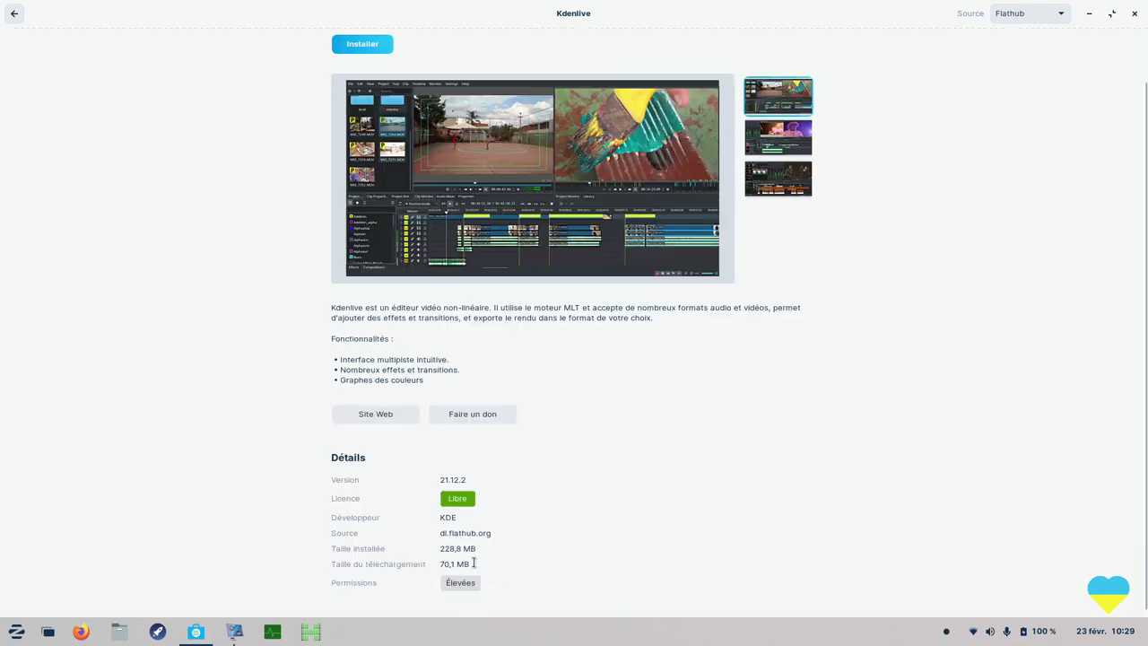
scroll(442, 553, down, 1)
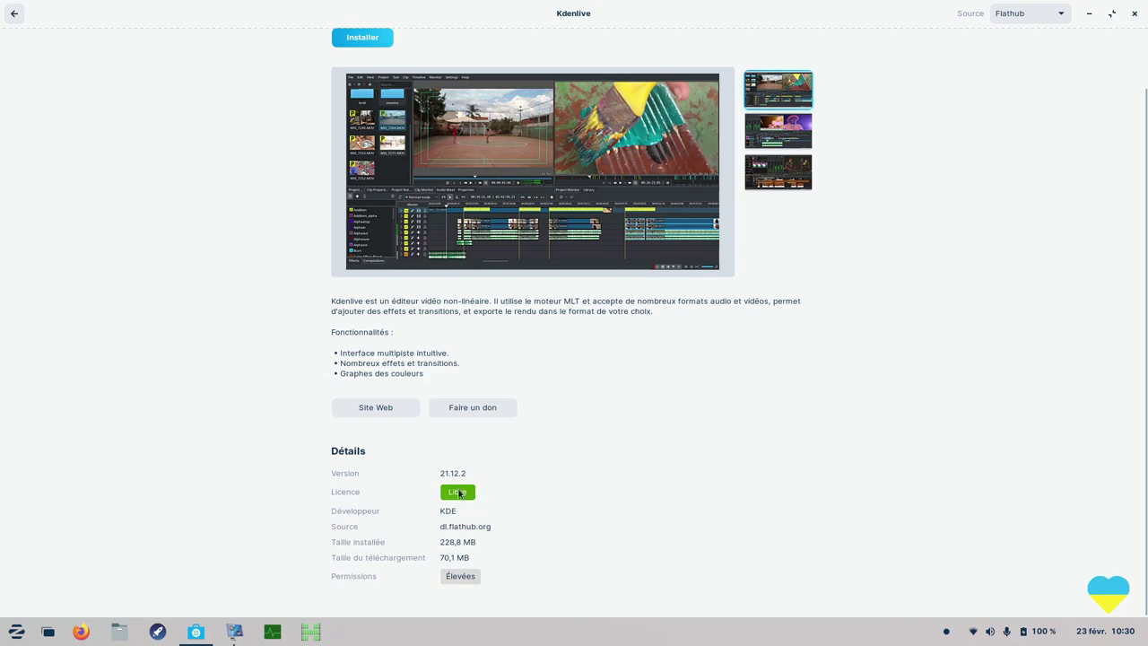
scroll(589, 474, up, 2)
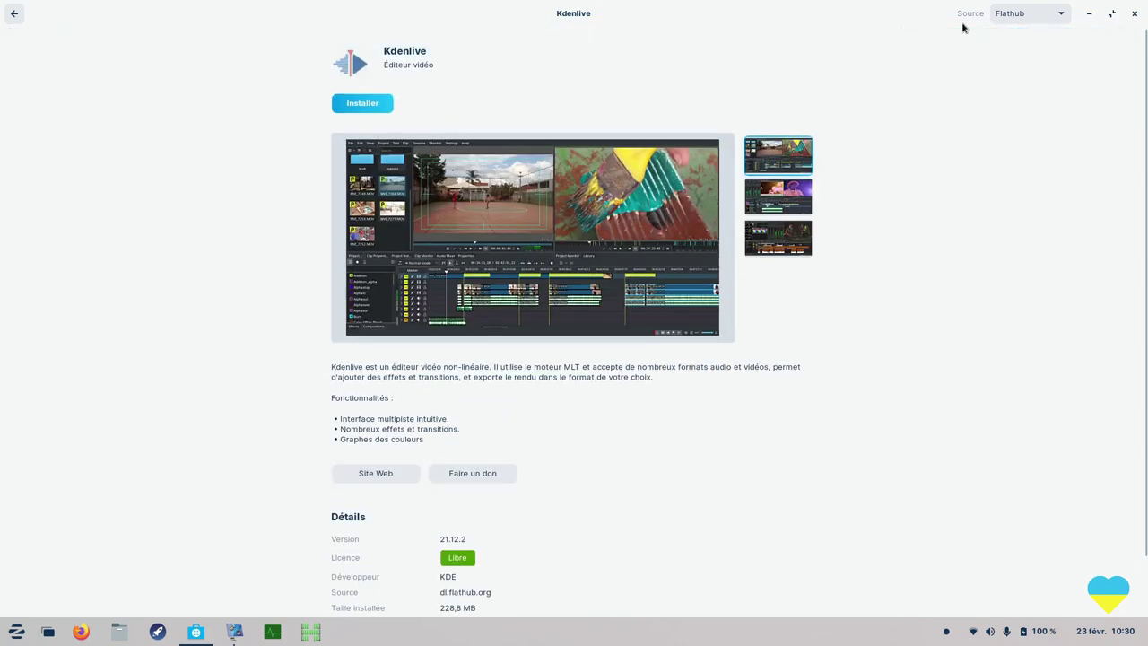
Switch the Kdenlive source to Zorin OS, review that package's details, and close the software store.
click(1034, 17)
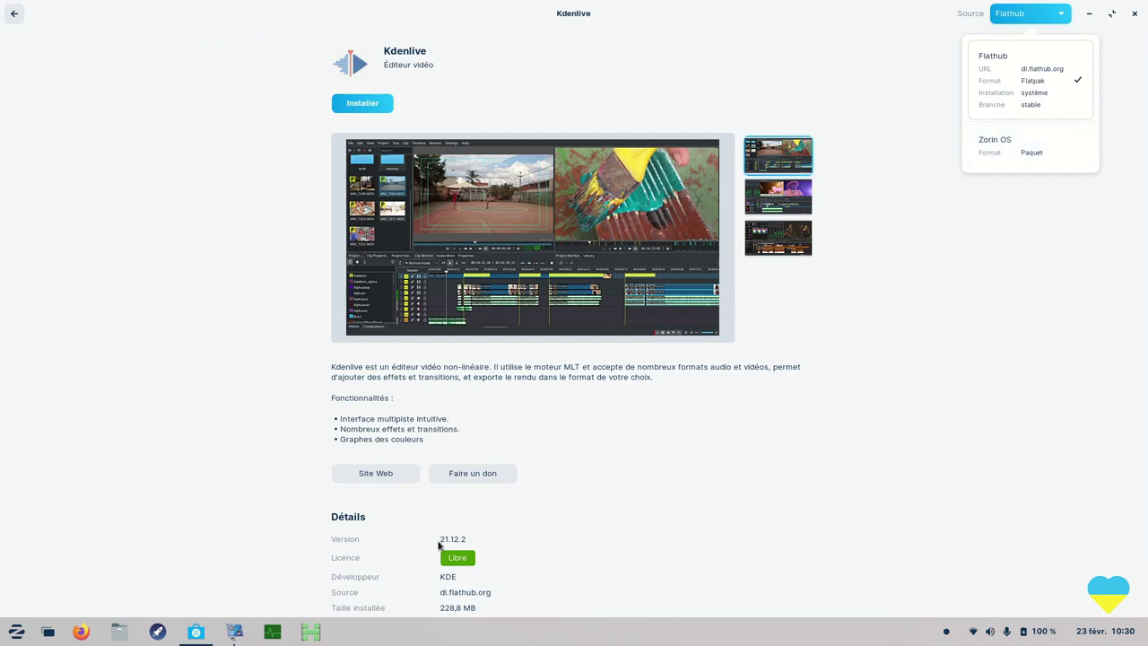
click(993, 148)
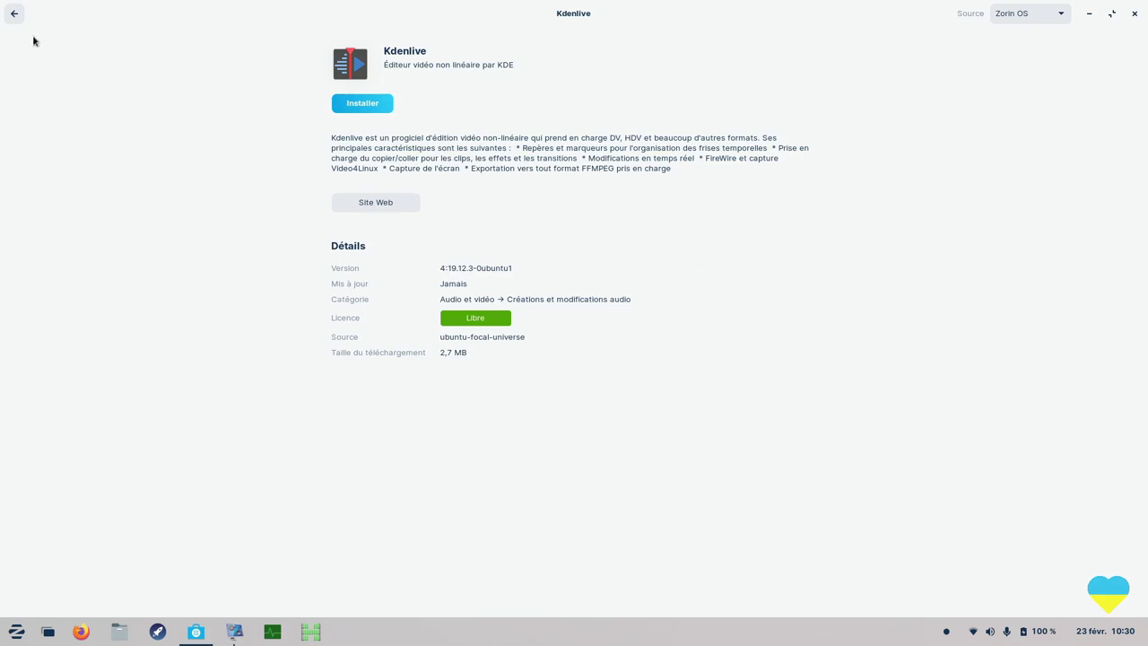
click(14, 13)
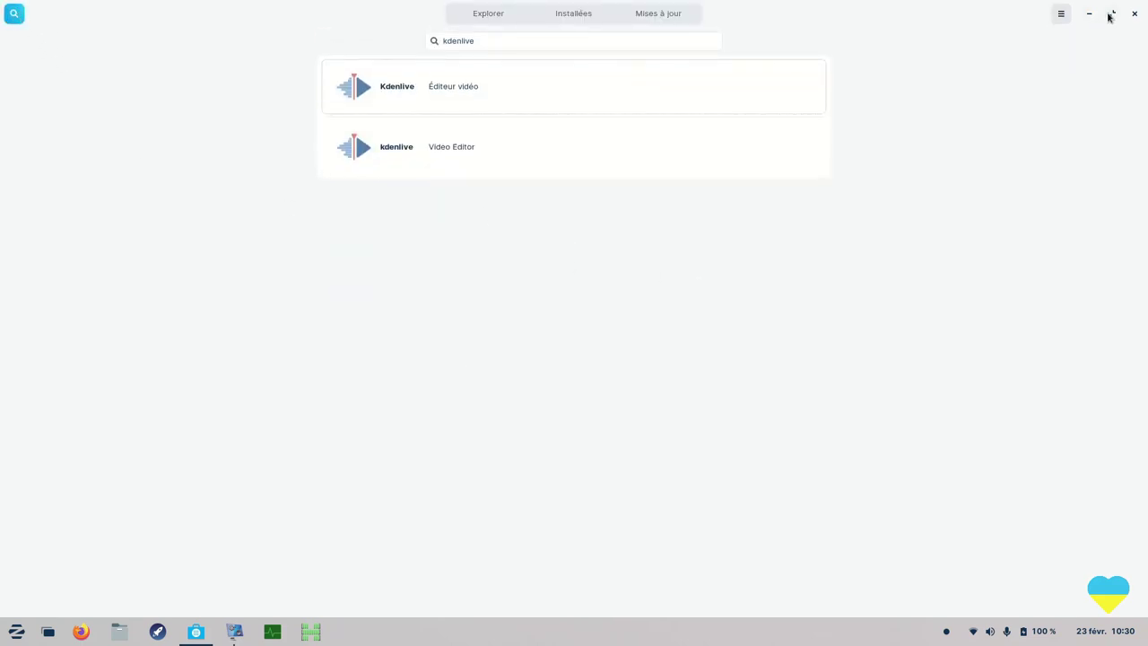
click(1135, 14)
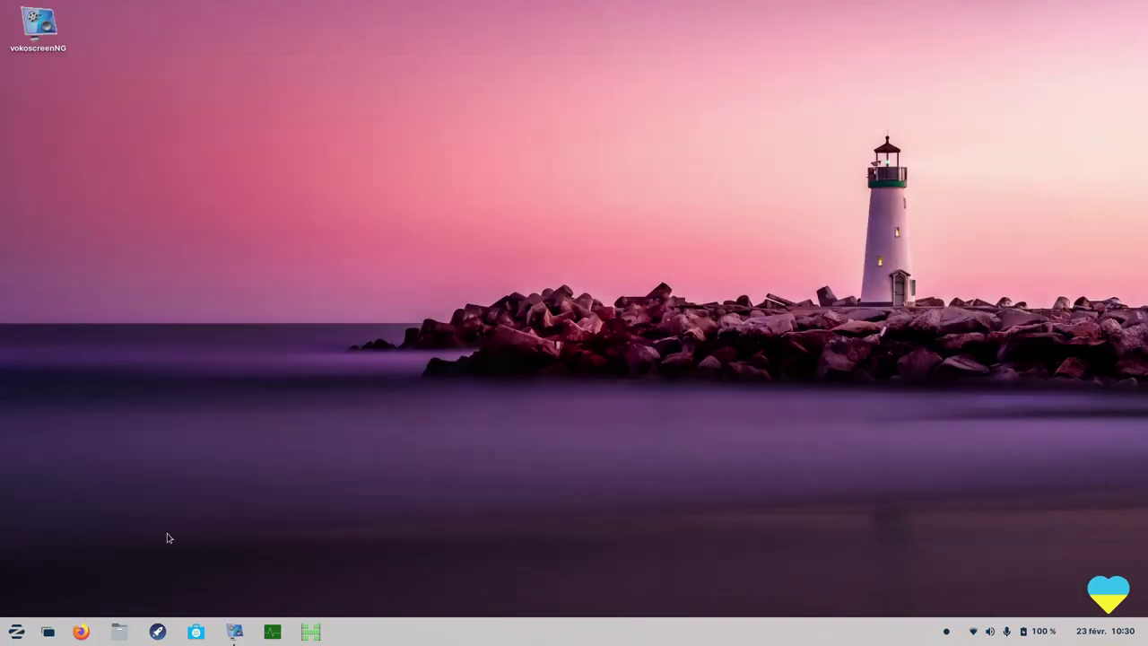
Launch the Menu principal editor from the Outils Système category.
click(17, 633)
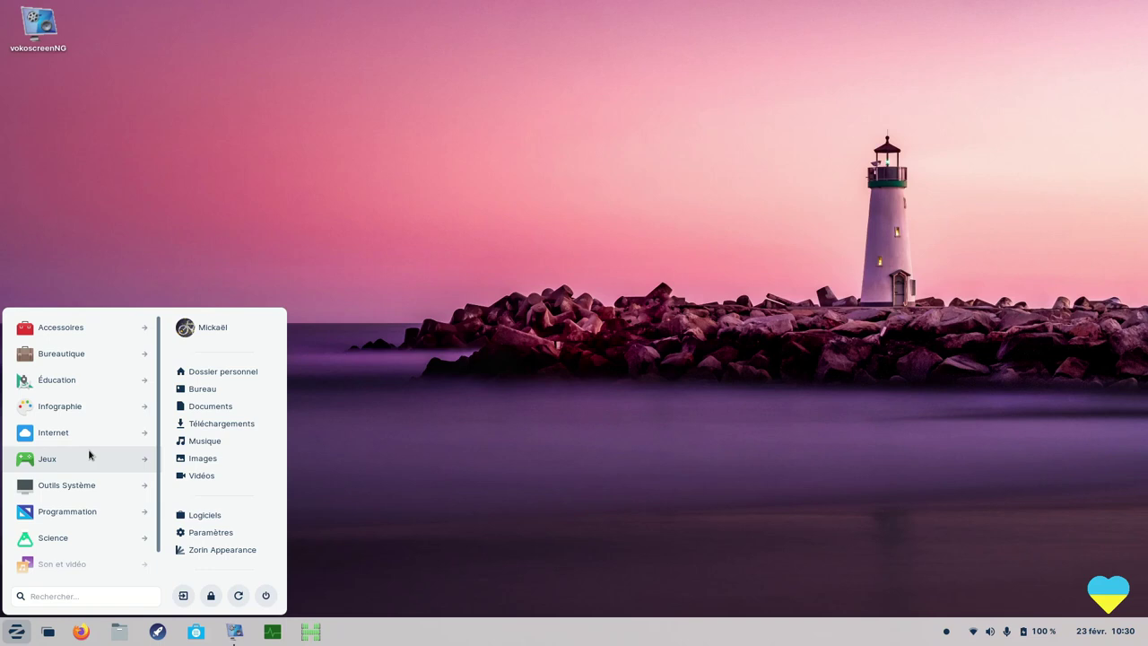
click(88, 488)
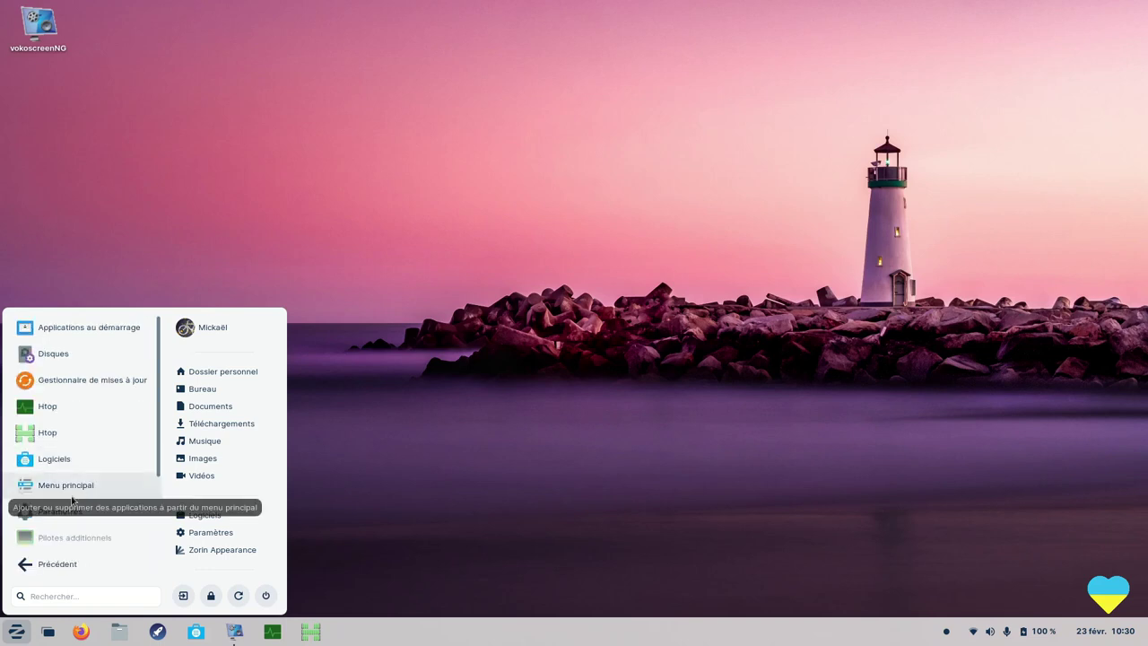
scroll(72, 499, down, 2)
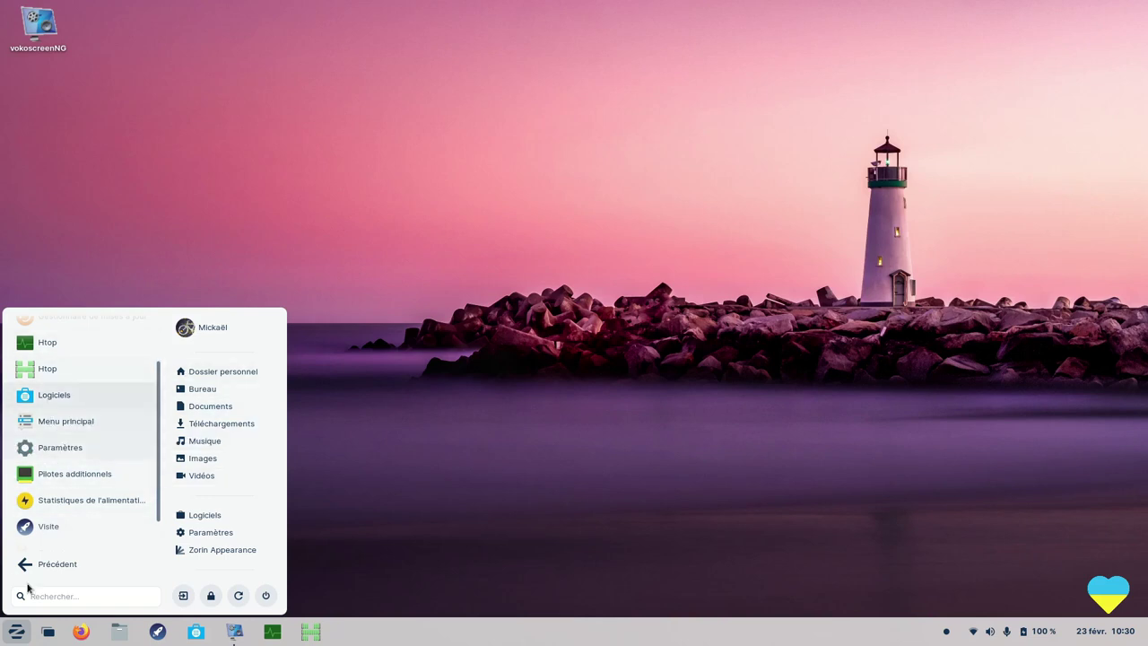
click(73, 422)
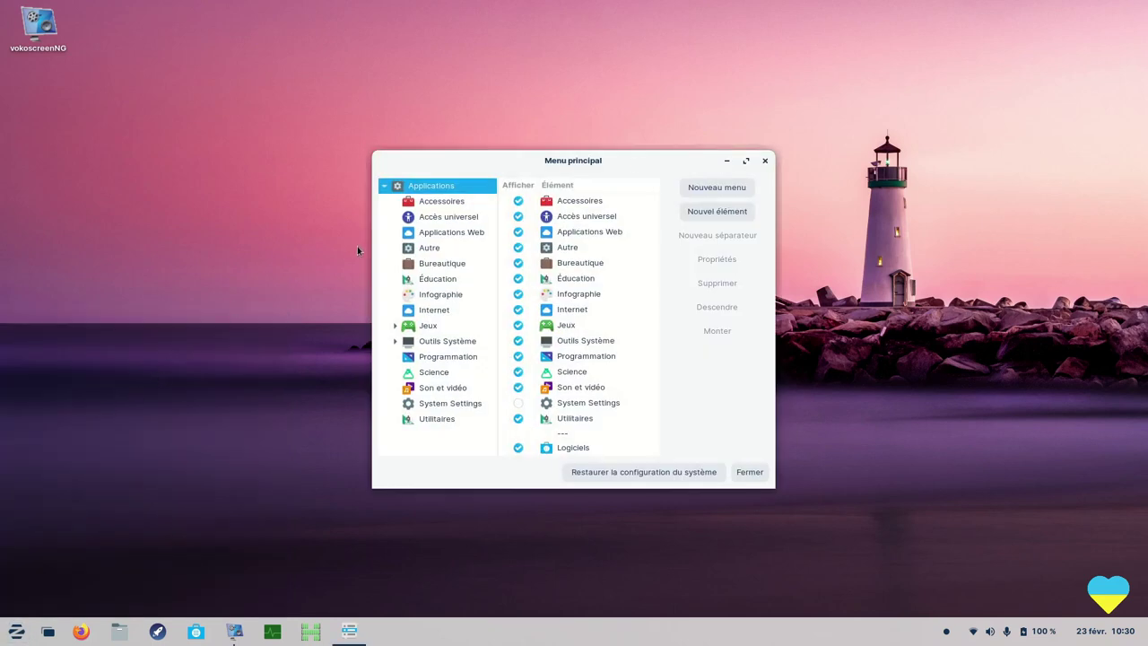
Enable Calculatrice in the Accessoires category of the menu editor and view that category in the applications menu.
click(450, 202)
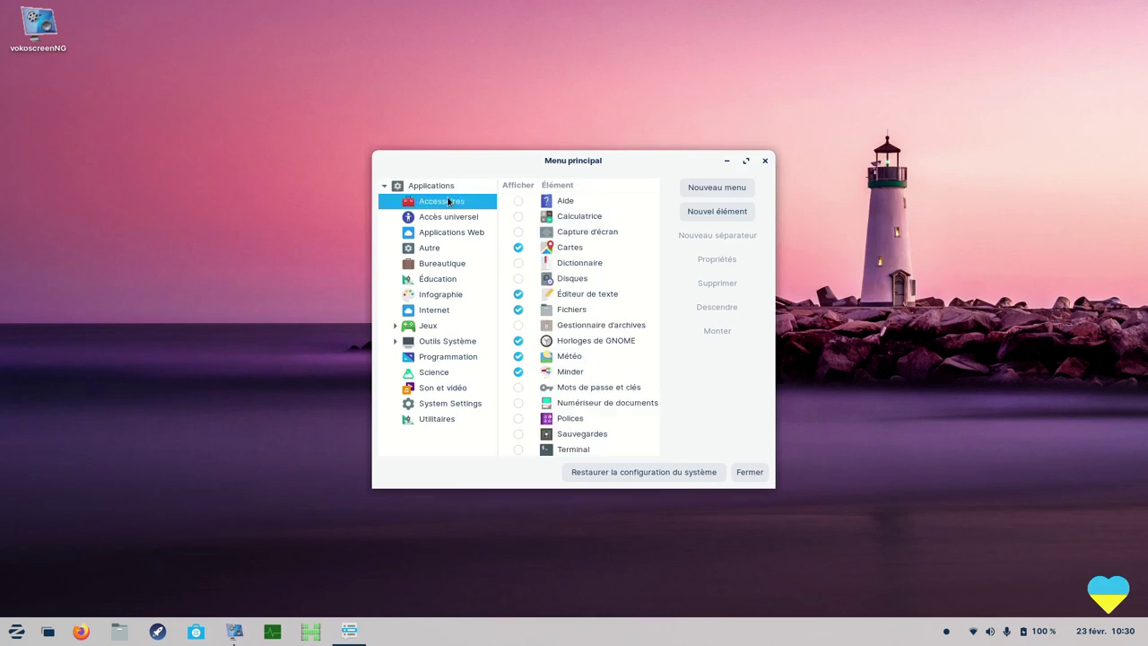
click(519, 217)
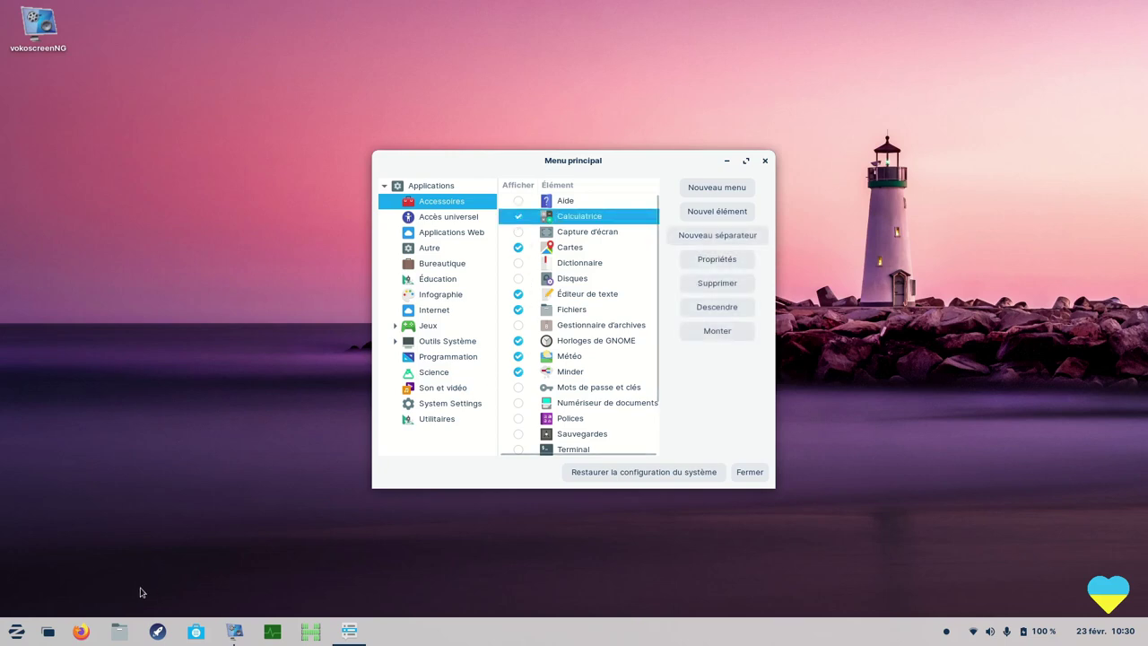
click(18, 635)
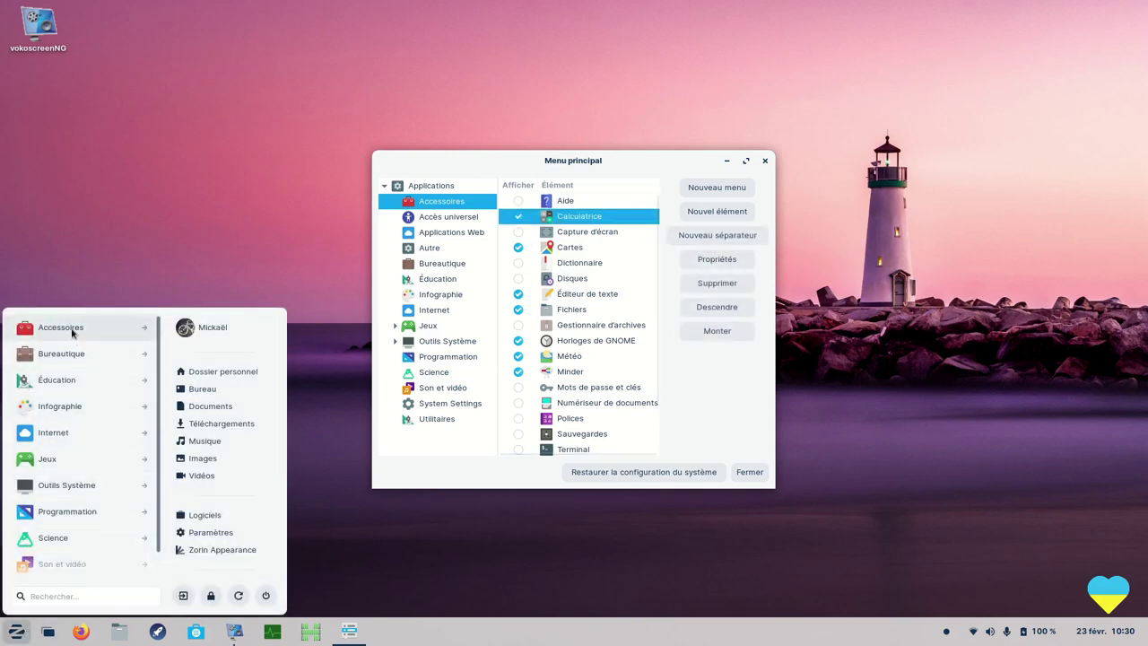
click(72, 329)
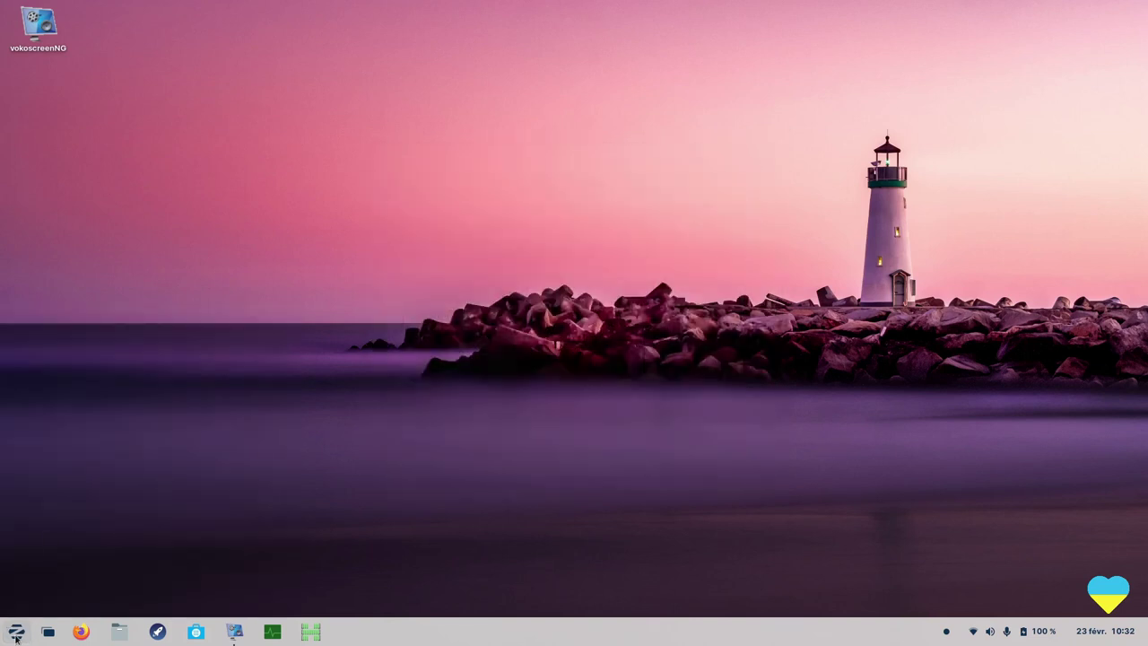
Launch Paramètres from the Outils Système category and maximize its window.
click(16, 632)
click(82, 483)
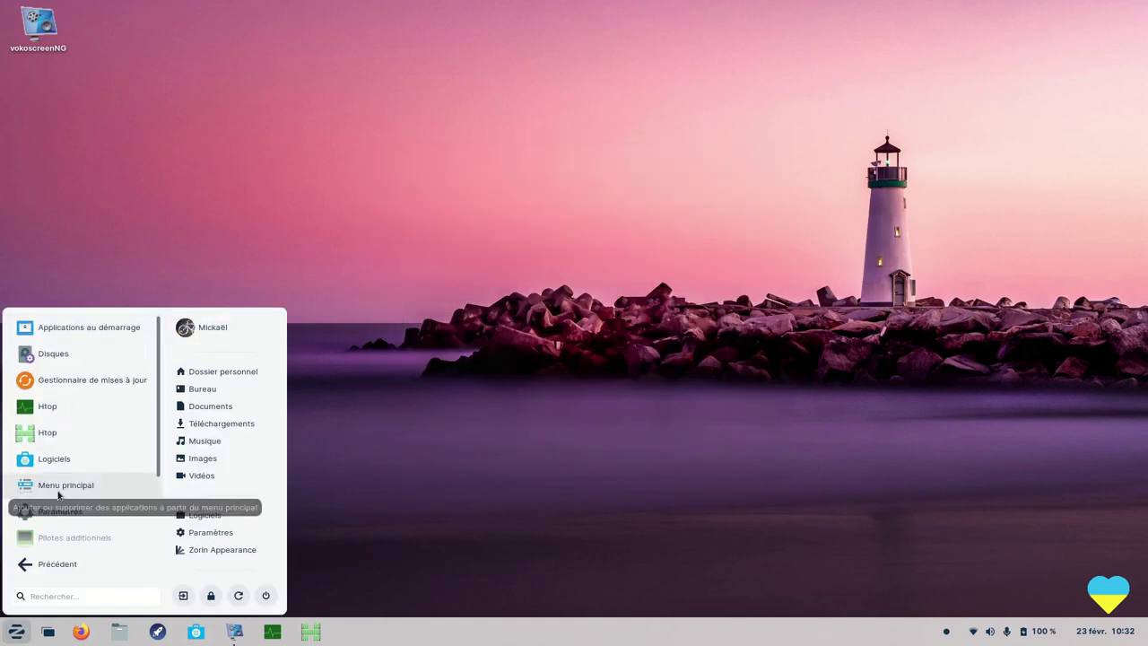
scroll(63, 525, down, 2)
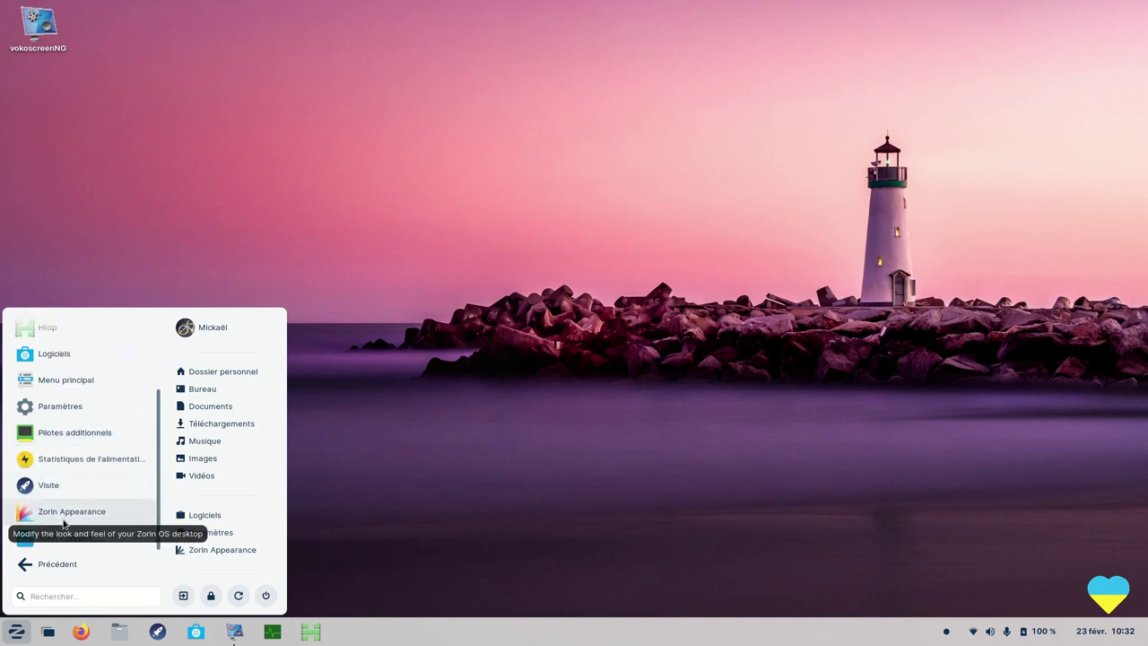
click(58, 409)
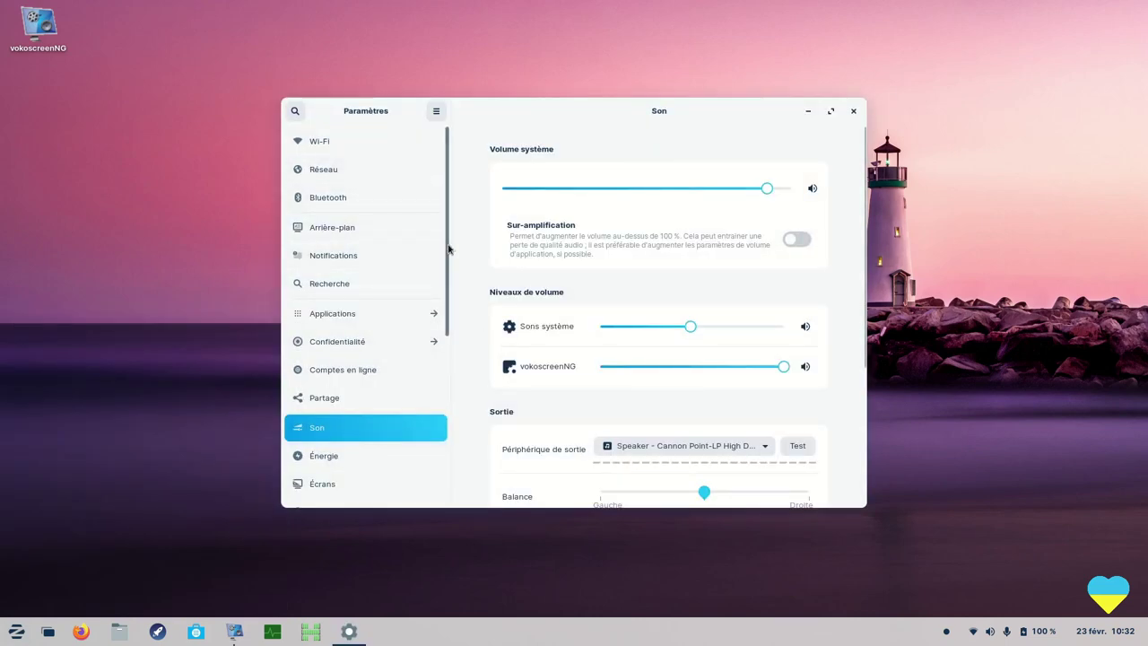
click(830, 111)
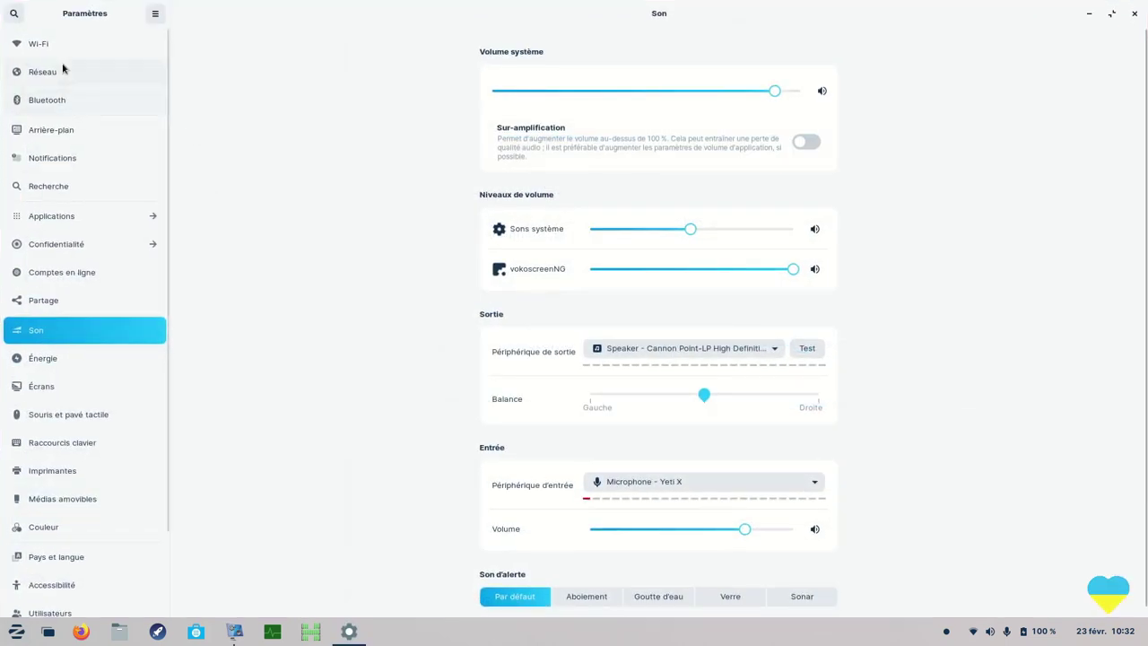
Set Lecteur multimédia VLC as the default application for videos and close the settings.
drag(165, 167, 168, 347)
mouse_move(171, 290)
mouse_down()
mouse_move(171, 205)
mouse_move(172, 305)
mouse_up()
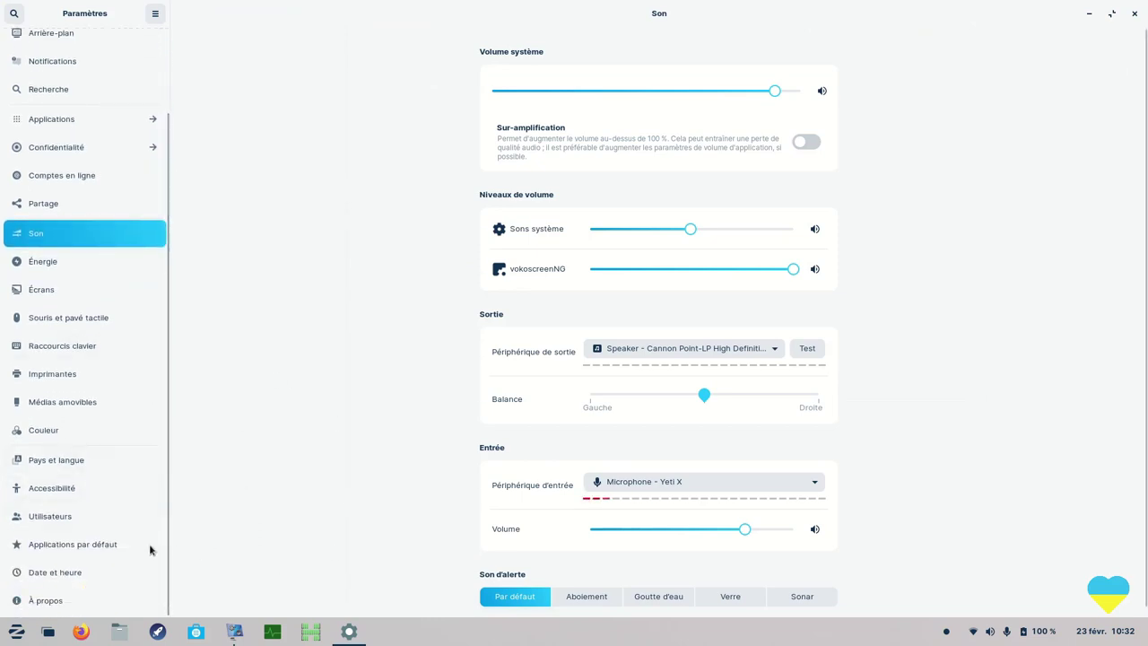
click(33, 550)
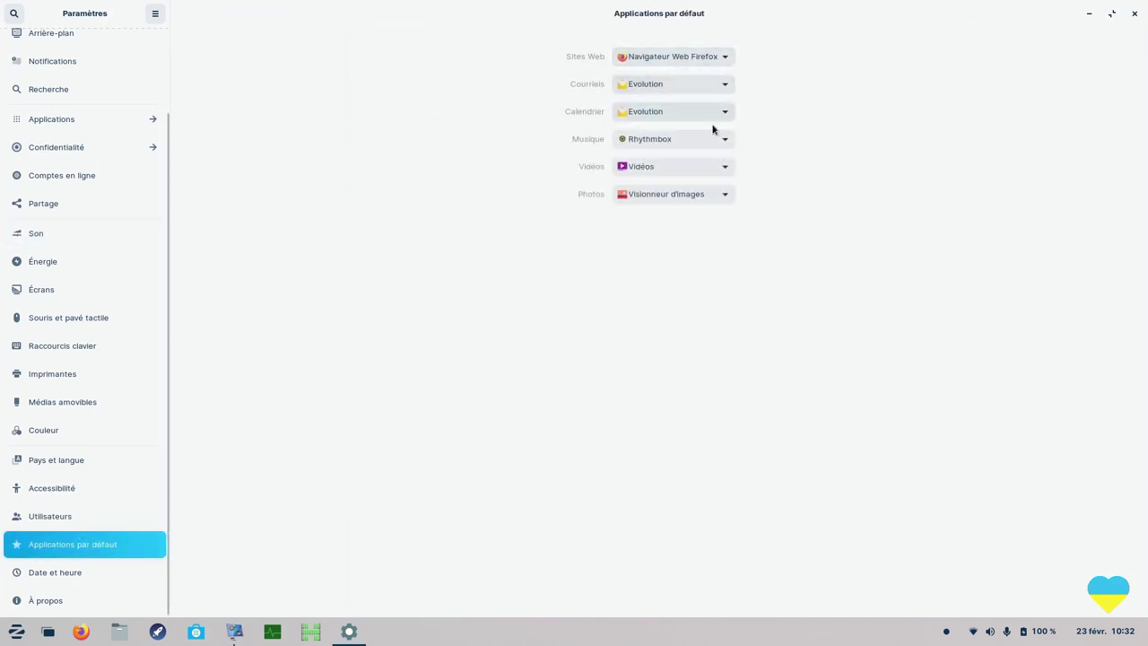
click(724, 171)
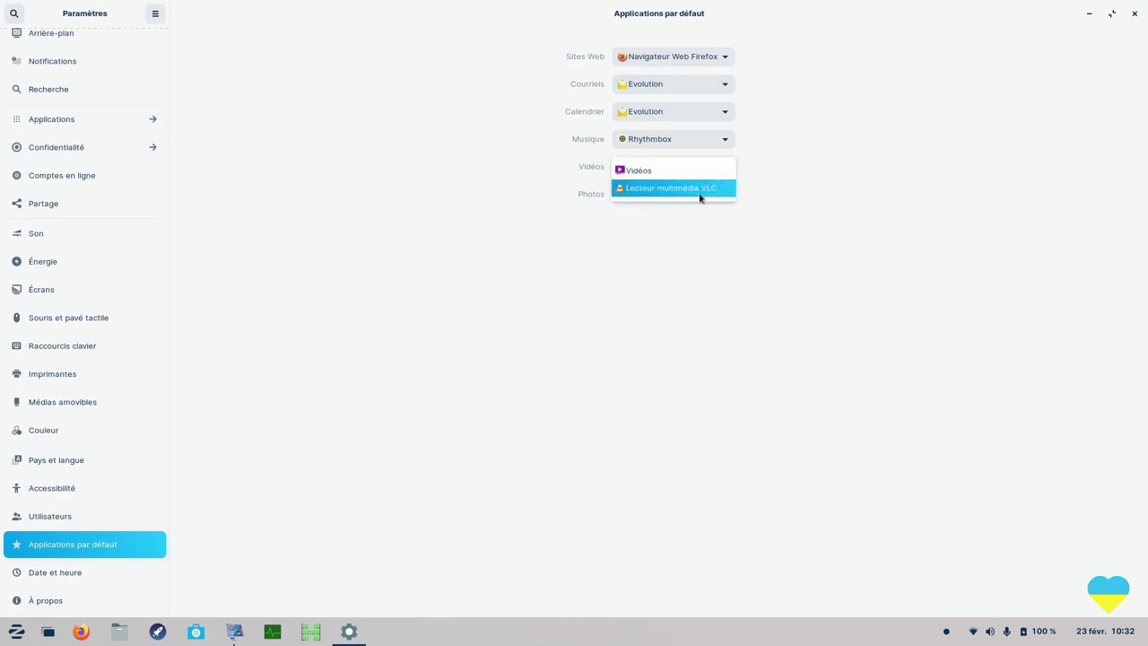
click(648, 190)
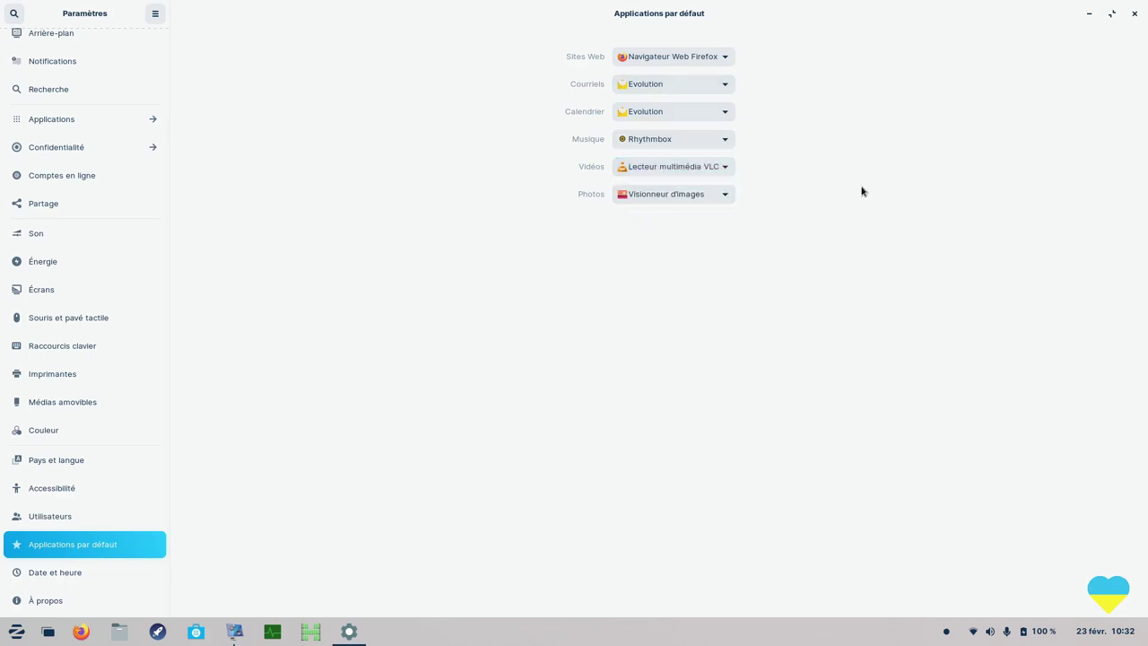
click(1135, 13)
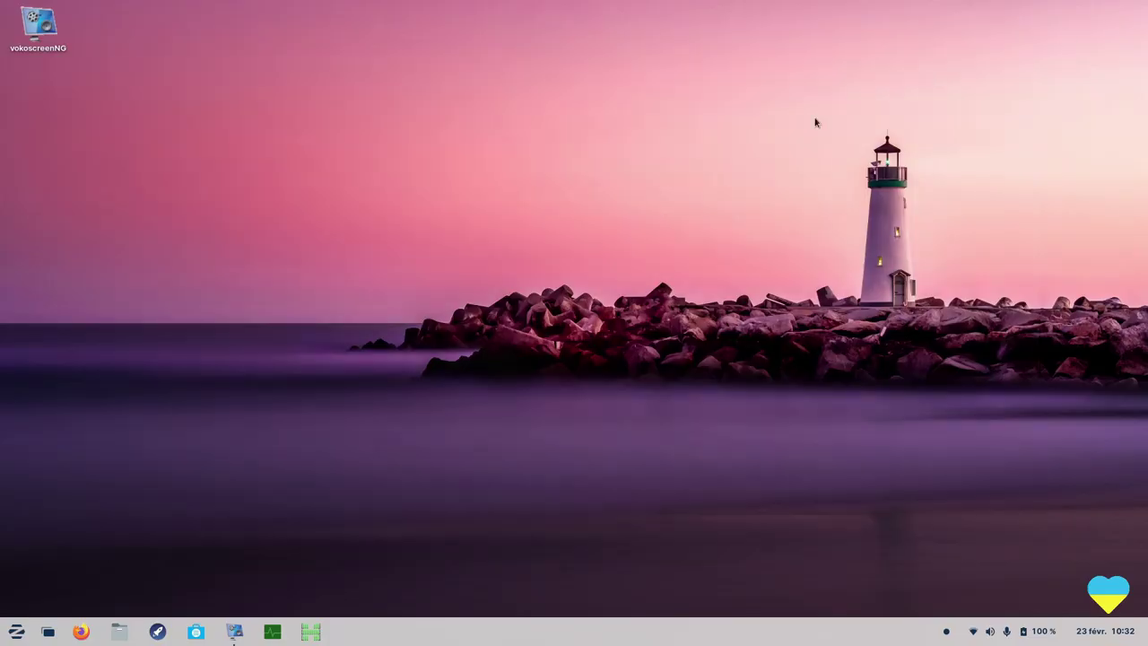
Open Pilotes additionnels from the system tools, view the additional drivers page, and close it.
click(20, 631)
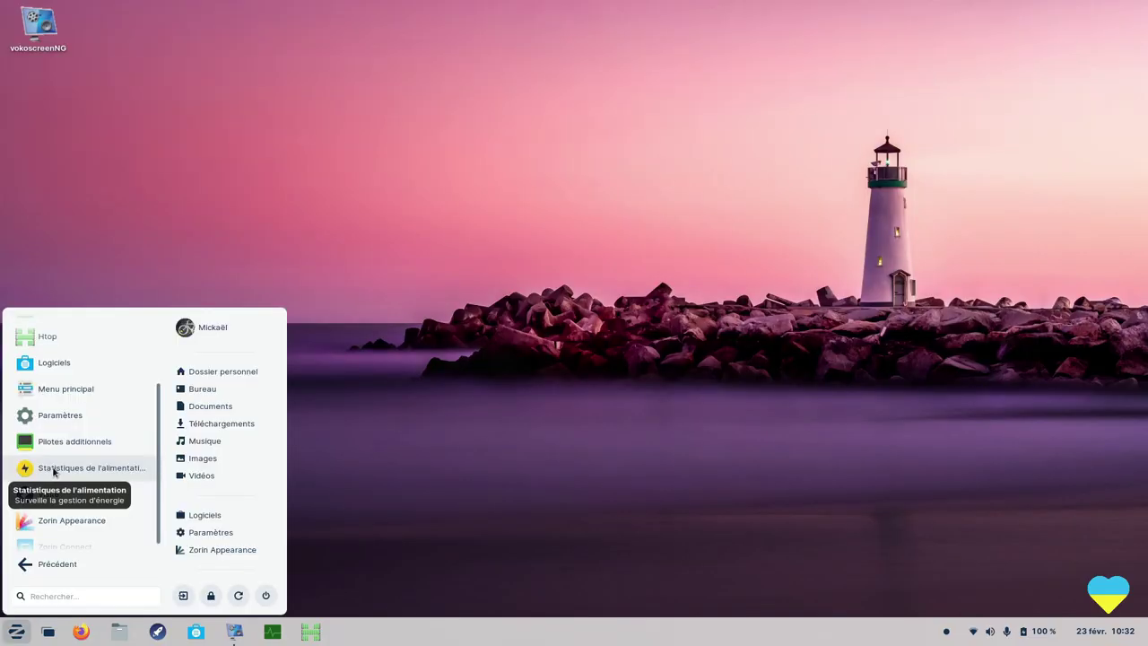
click(96, 443)
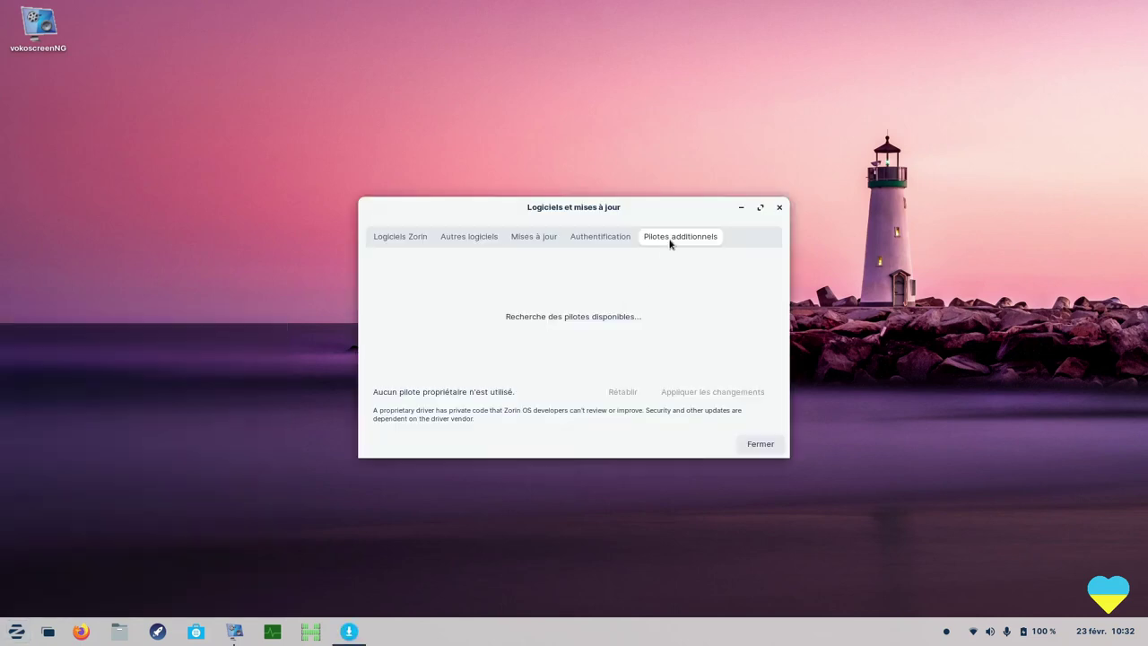
click(781, 210)
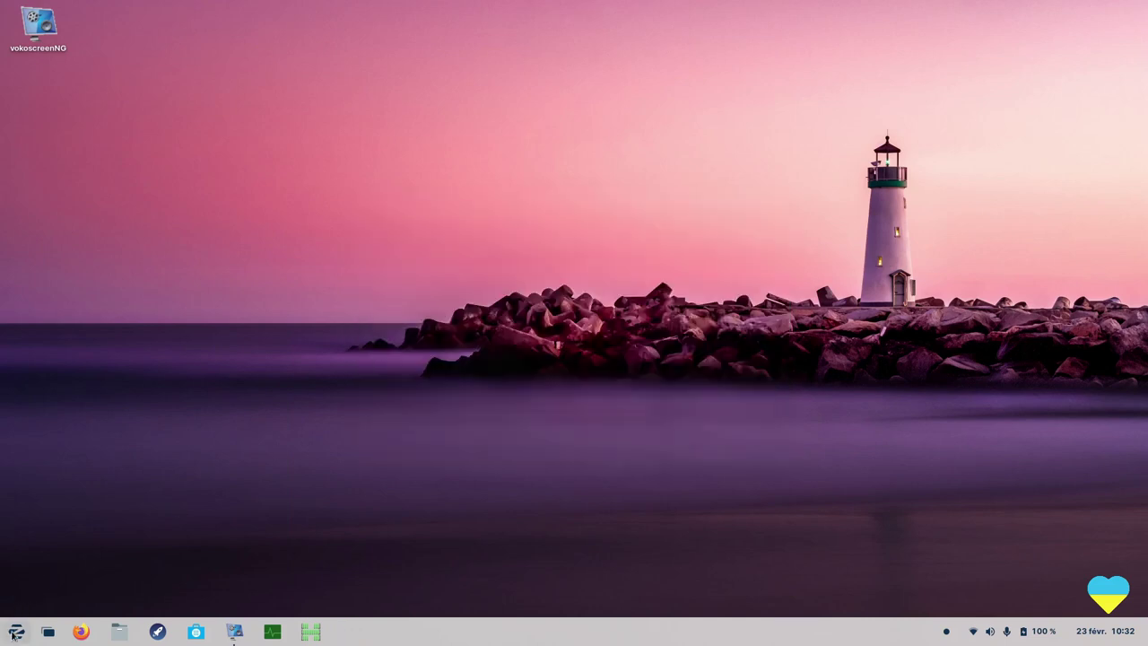
Open Zorin Connect from the Outils Système category, read its introduction to linking a mobile device, and close it.
click(16, 631)
click(75, 485)
scroll(88, 494, down, 2)
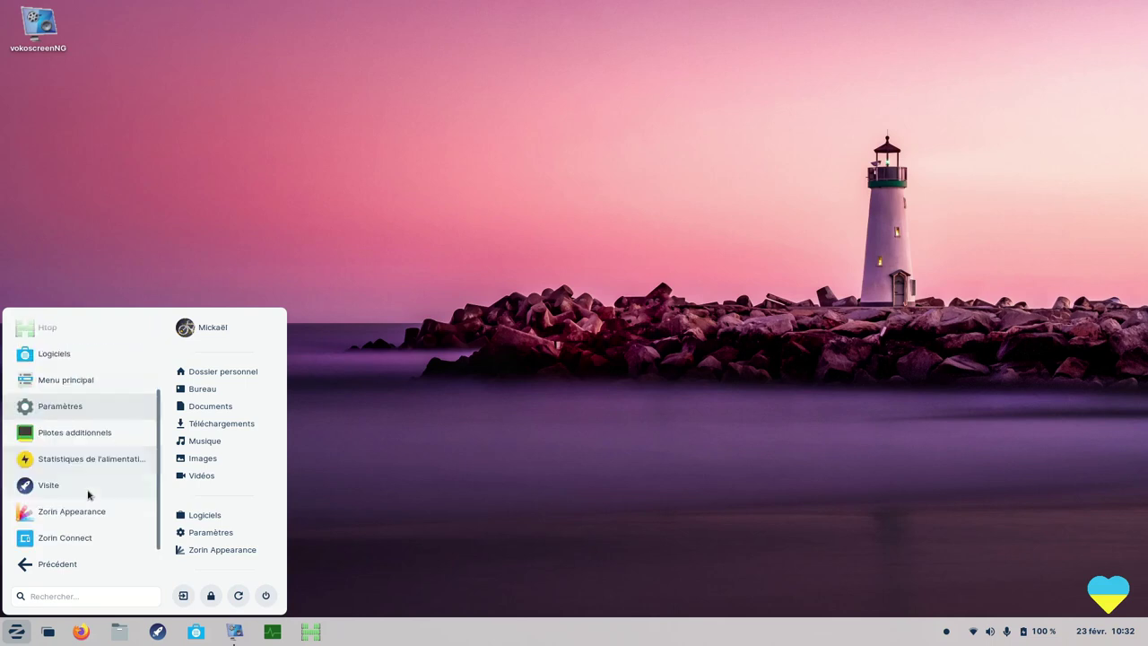
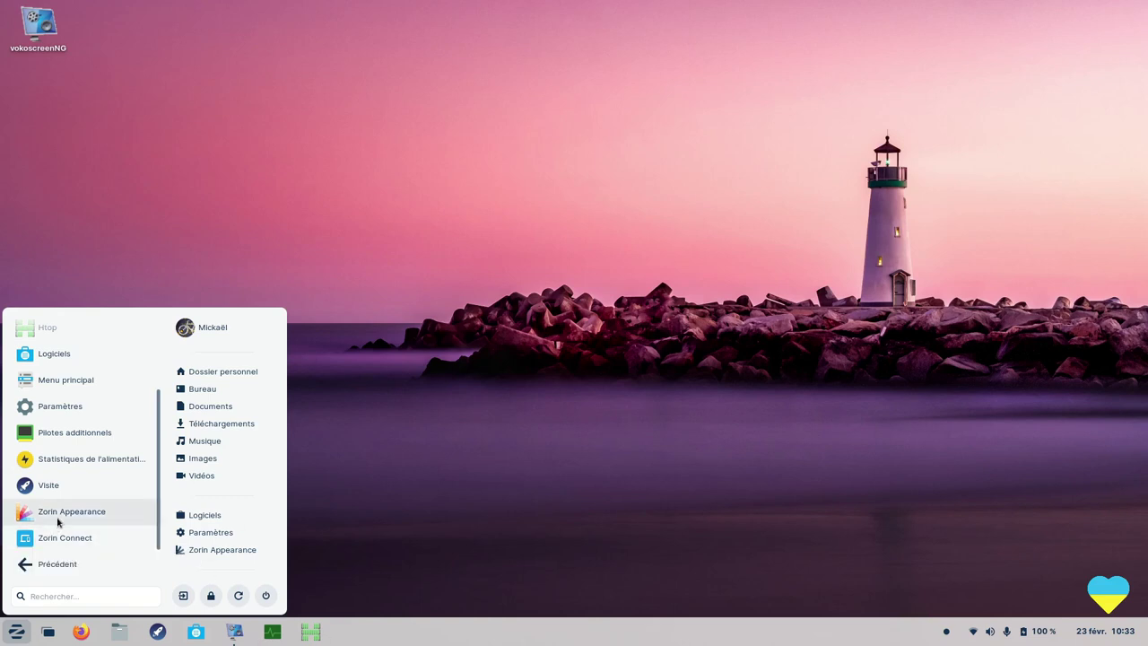
click(77, 542)
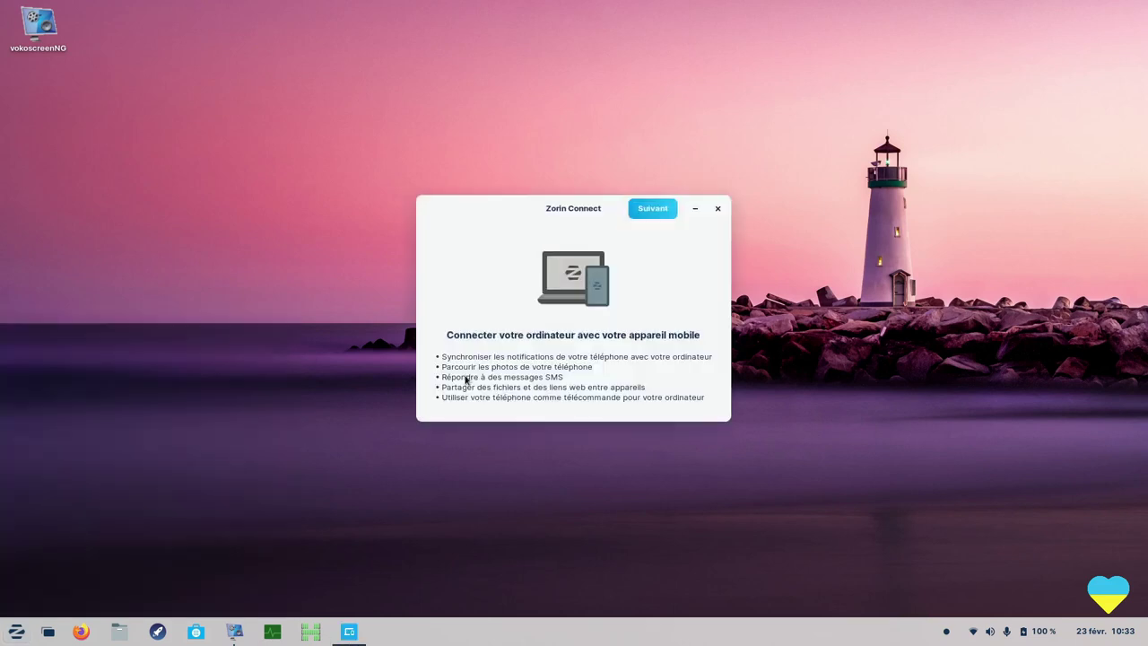
click(718, 209)
Review the remaining system tools, go back to the categories, and launch Builder from Programmation.
click(16, 631)
click(54, 482)
scroll(38, 557, down, 3)
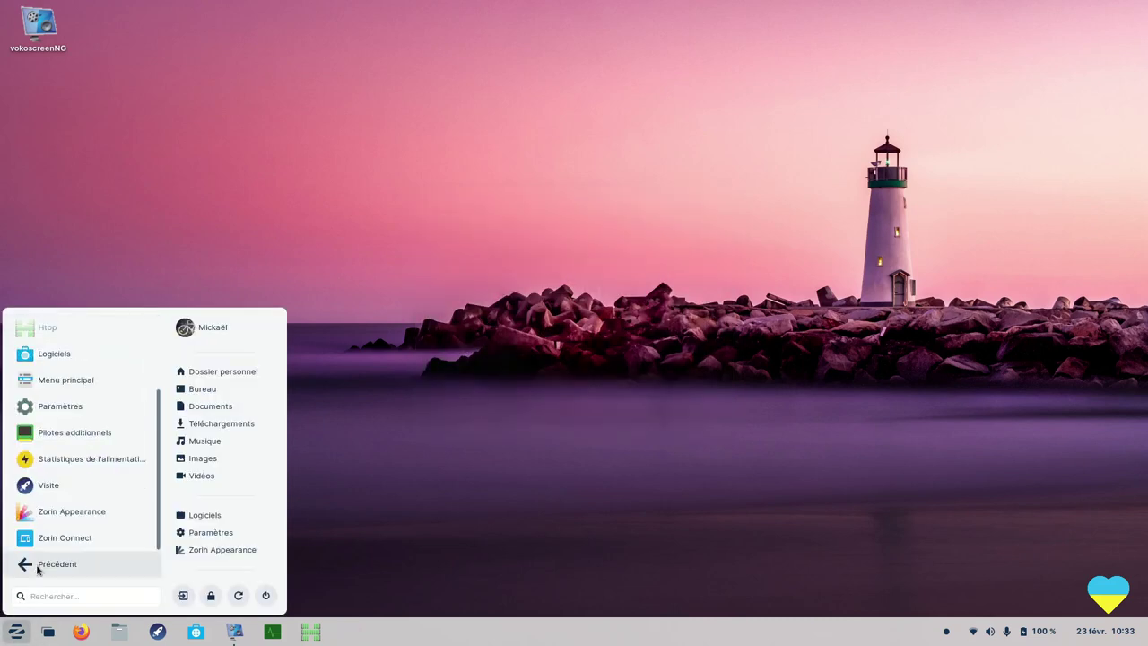
click(38, 568)
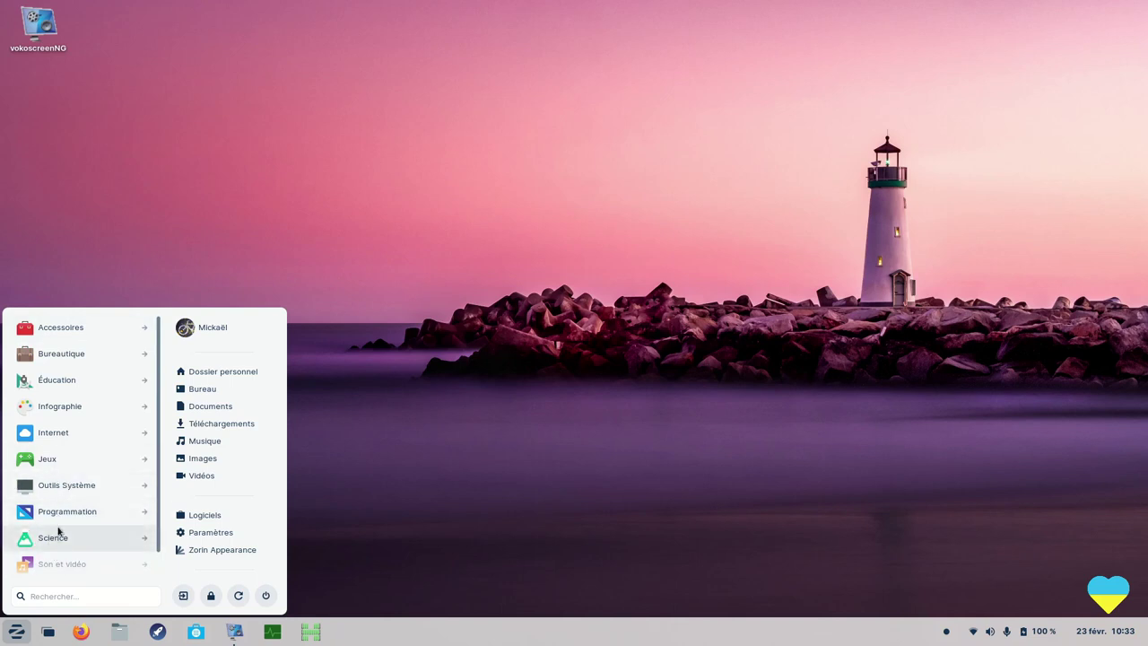
click(37, 516)
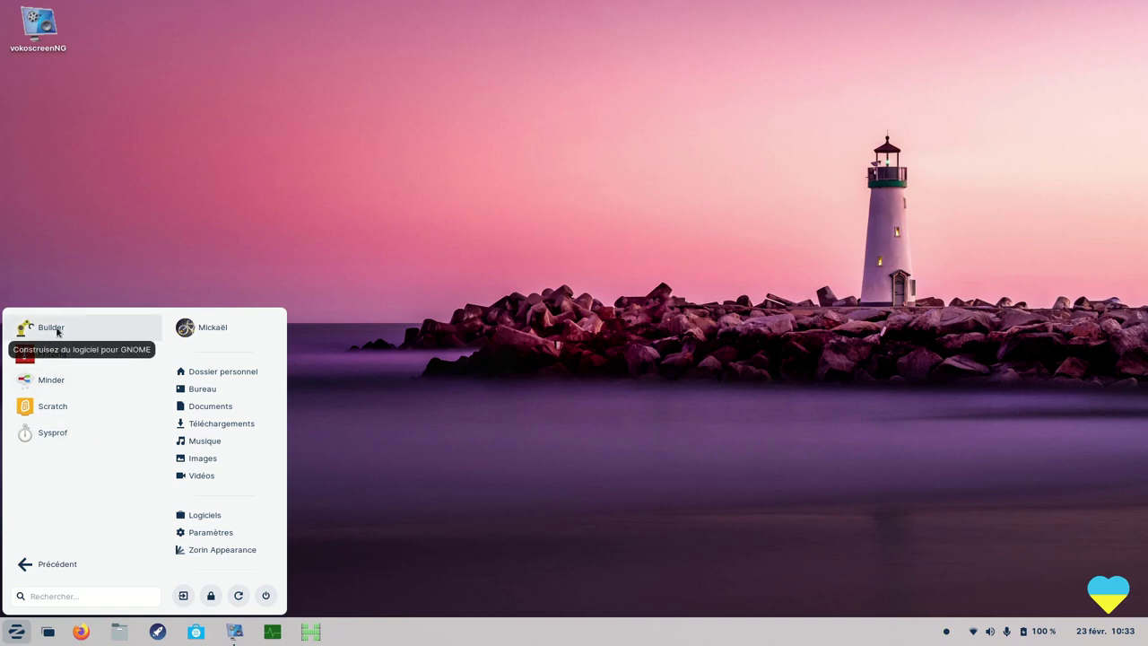
click(51, 328)
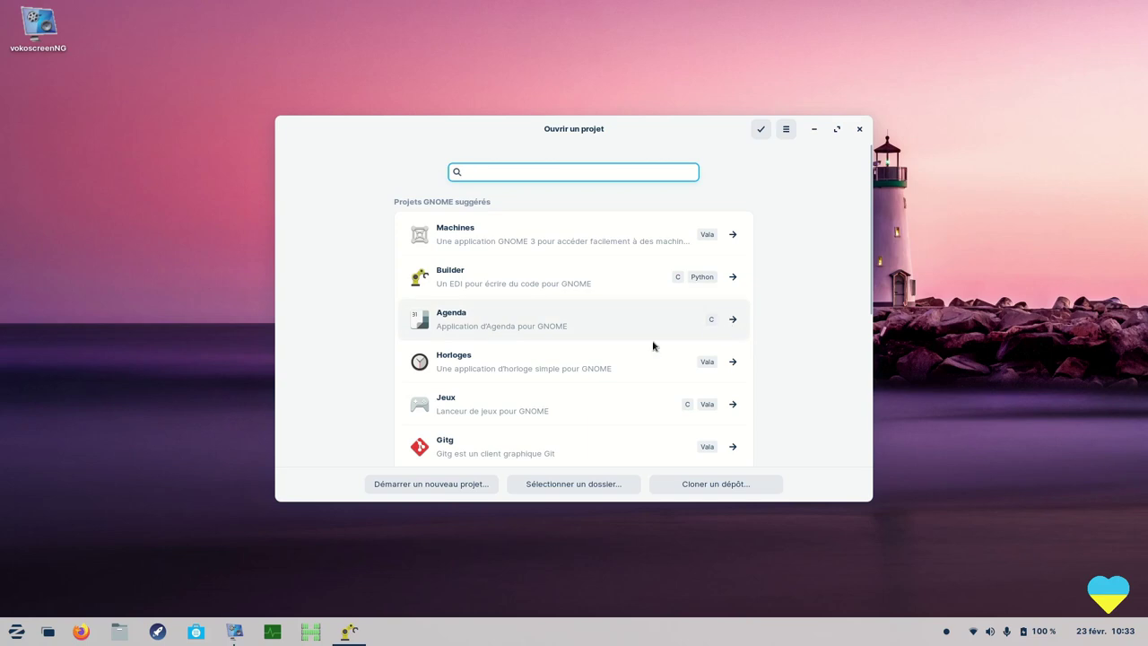
Look through the suggested GNOME projects in Builder's project list and close Builder.
scroll(628, 376, down, 3)
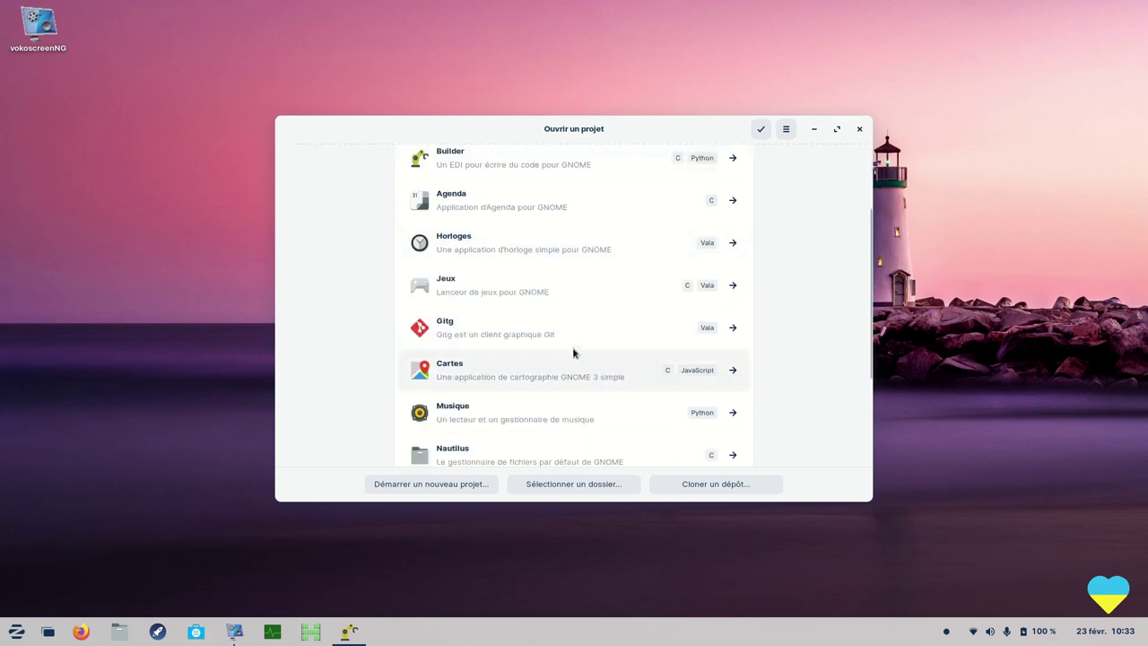
scroll(571, 302, down, 4)
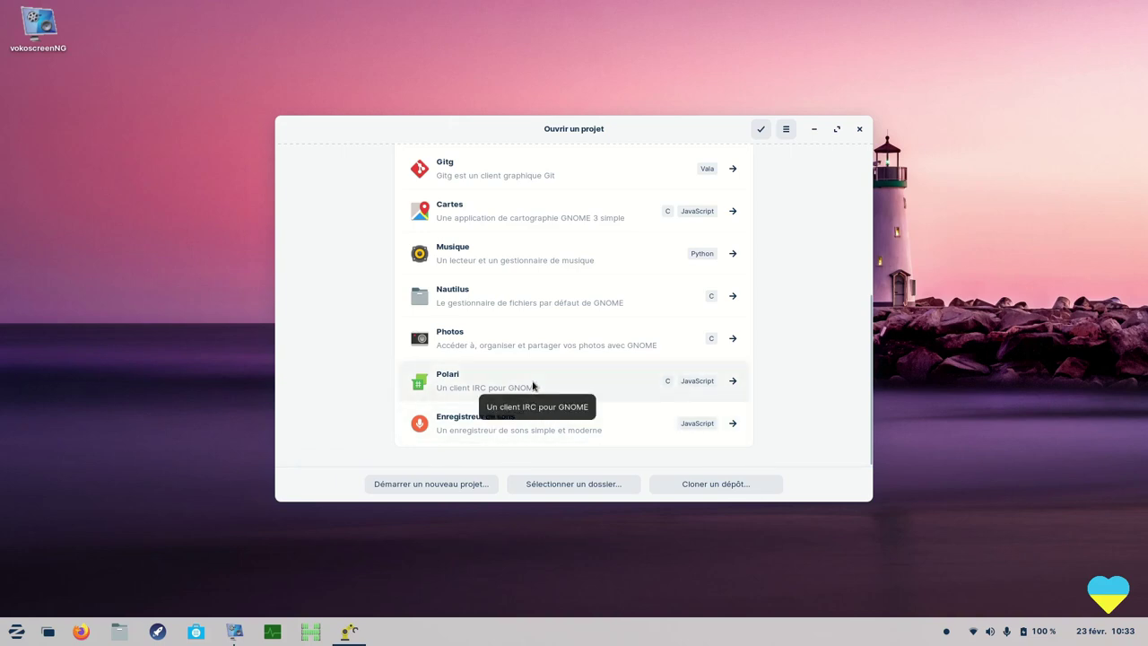
scroll(563, 379, up, 8)
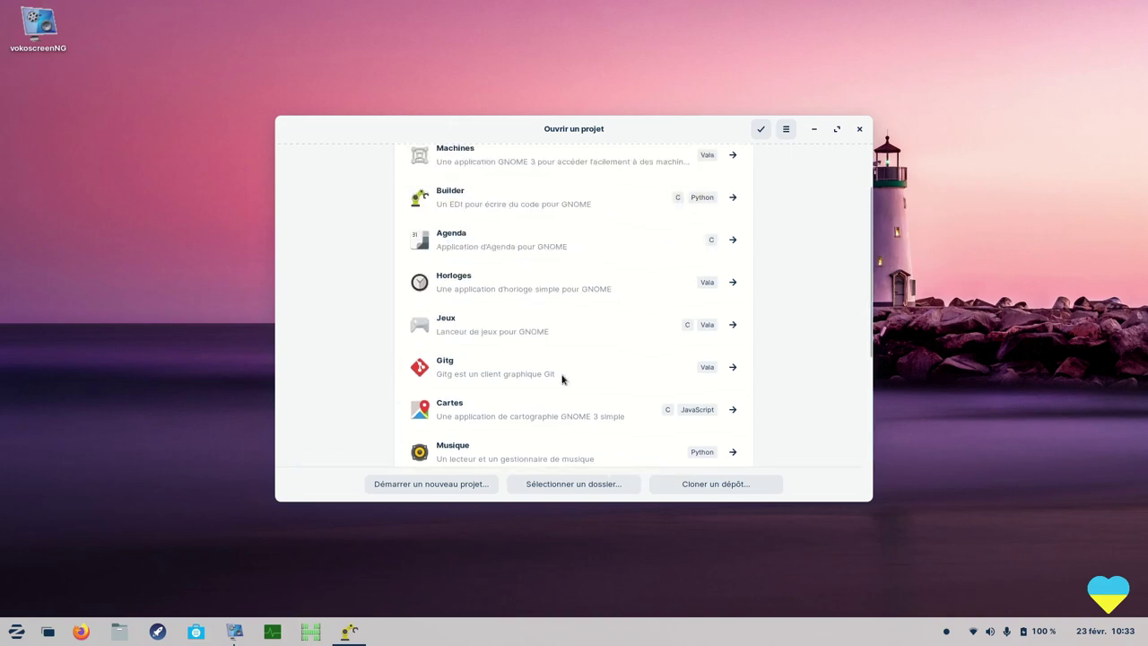
scroll(565, 379, down, 7)
scroll(566, 377, down, 1)
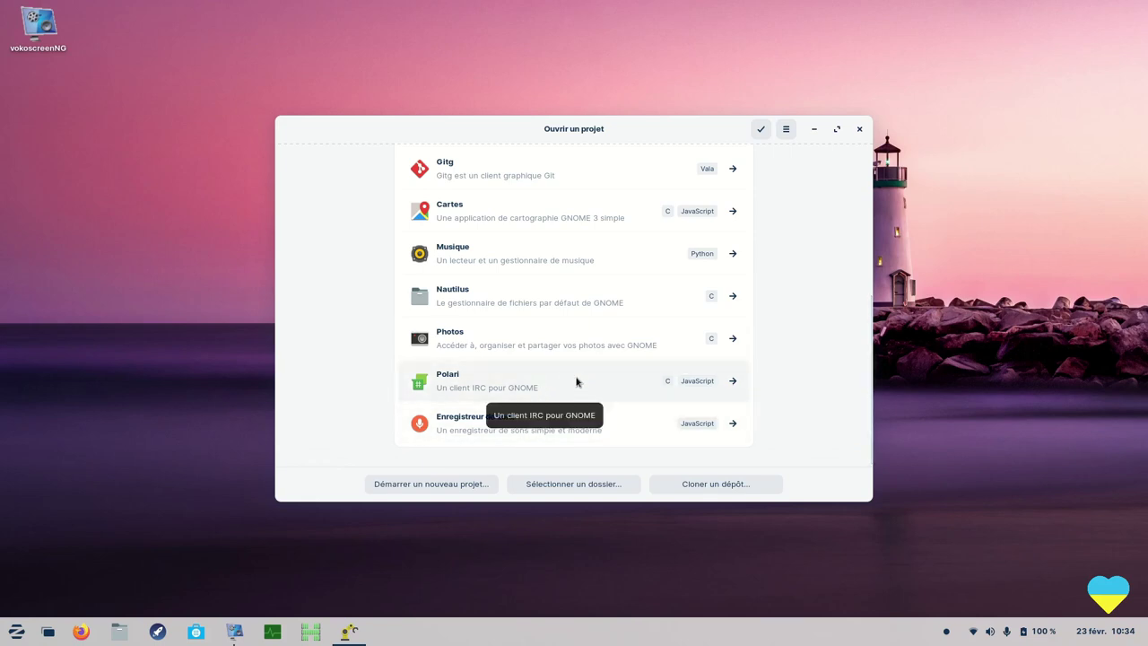
click(859, 129)
Launch Fritzing from the Programmation category and show the breadboard view (Platine d'essai).
click(12, 633)
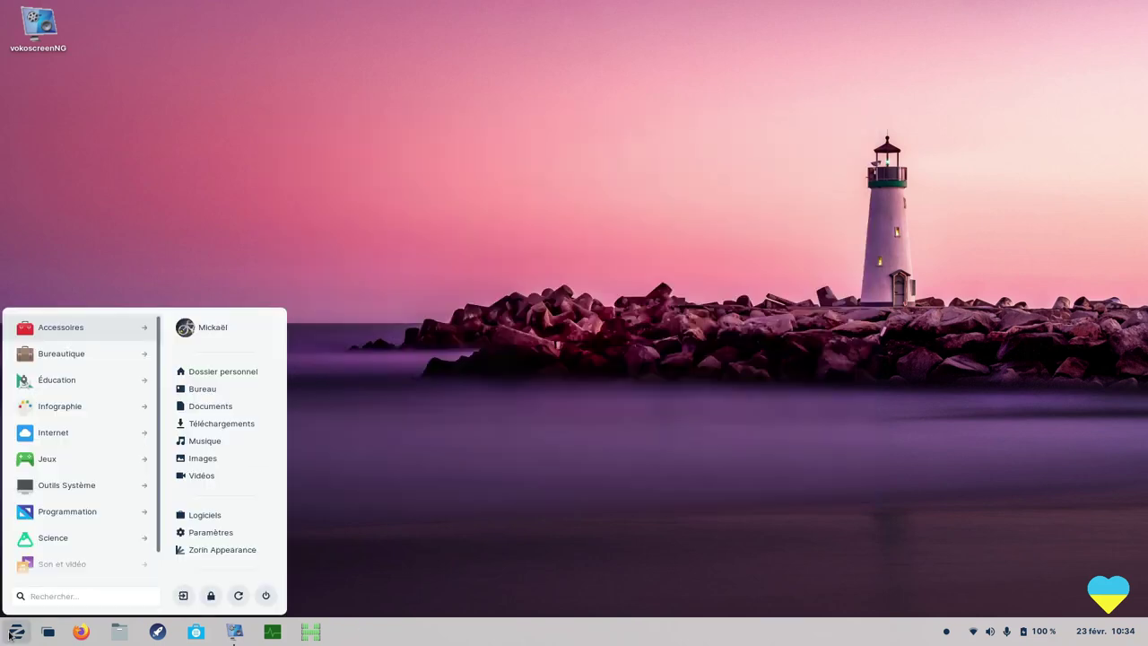
click(45, 512)
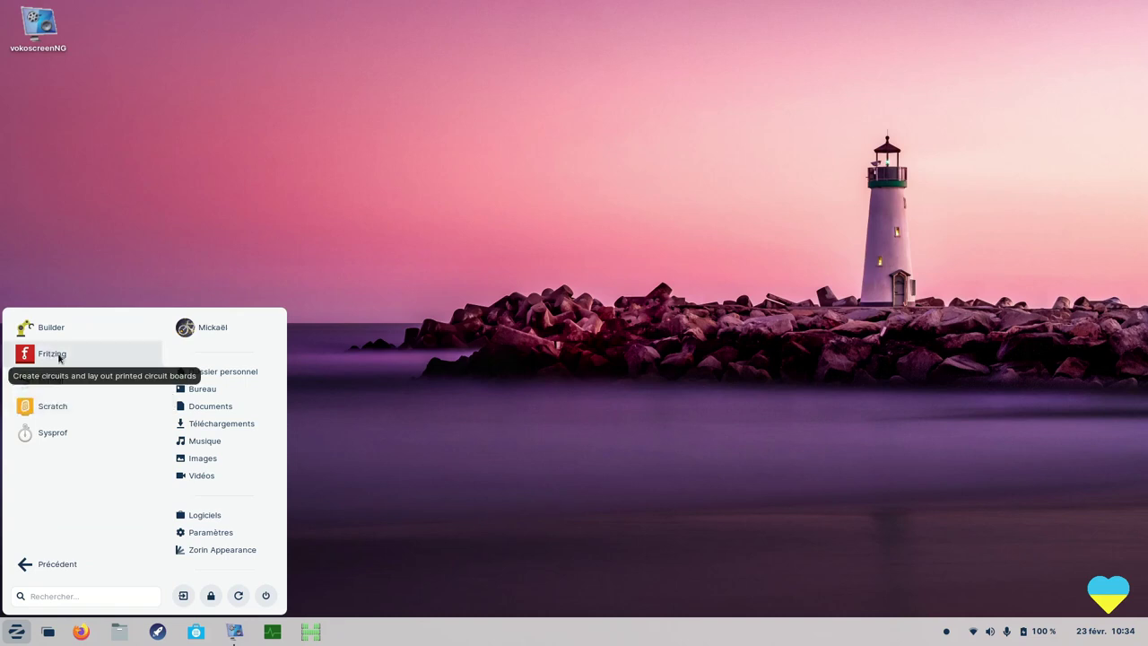
click(52, 354)
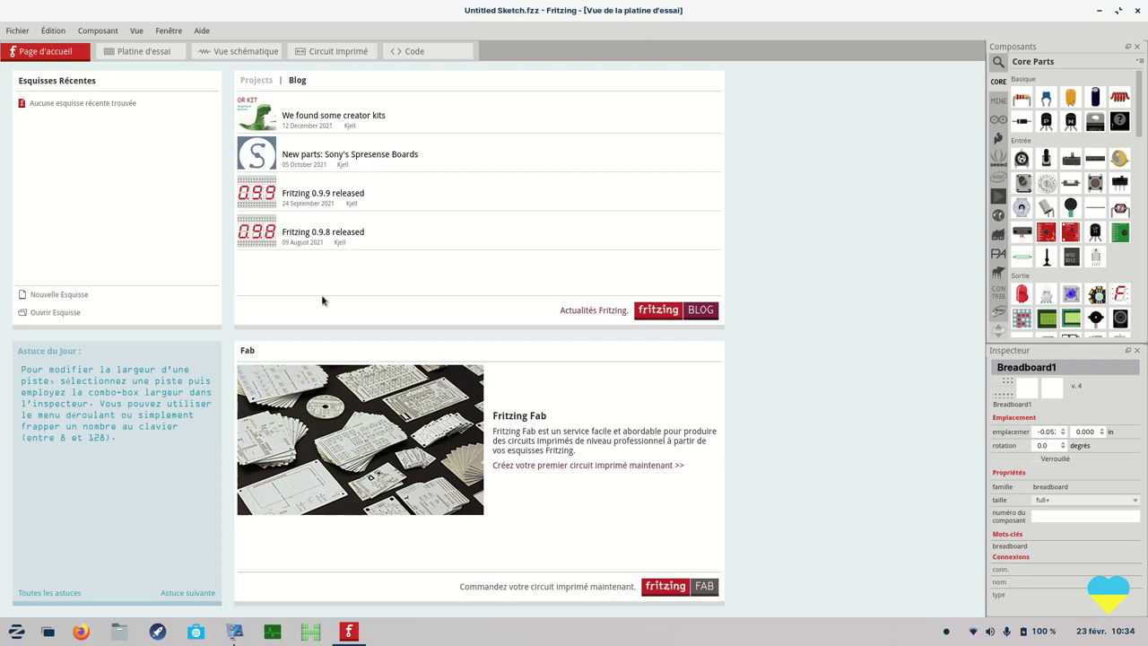
click(129, 52)
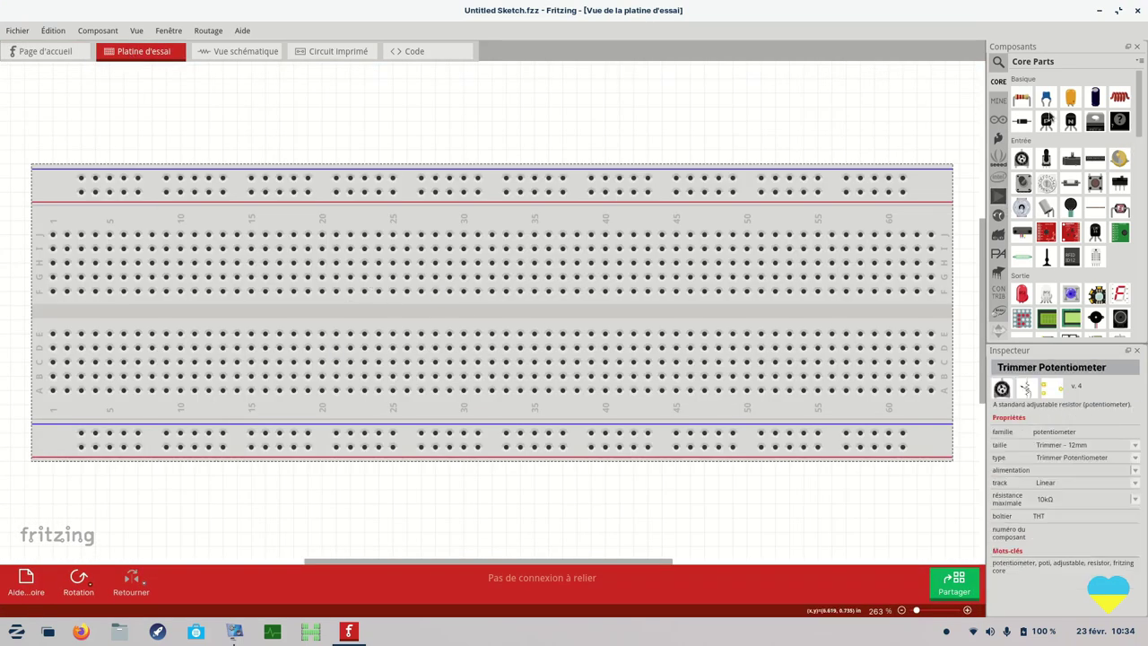
Place a resistor, a red LED, a three-pin slide switch and a pushbutton from Core Parts on the breadboard.
drag(1021, 97, 212, 293)
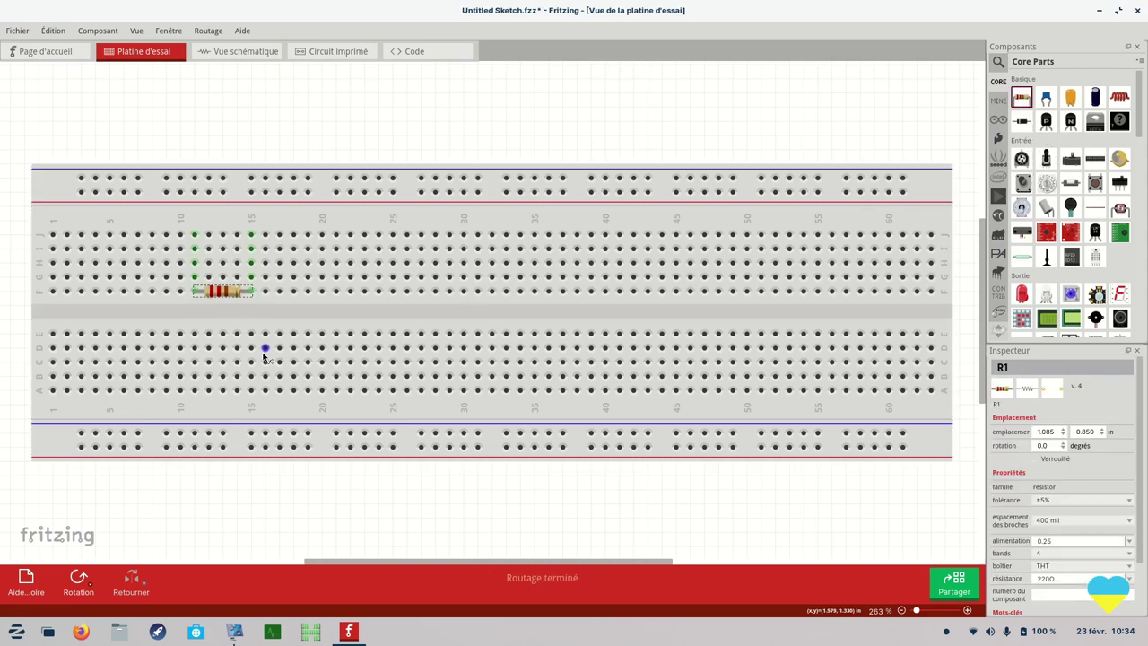
drag(1021, 294, 491, 250)
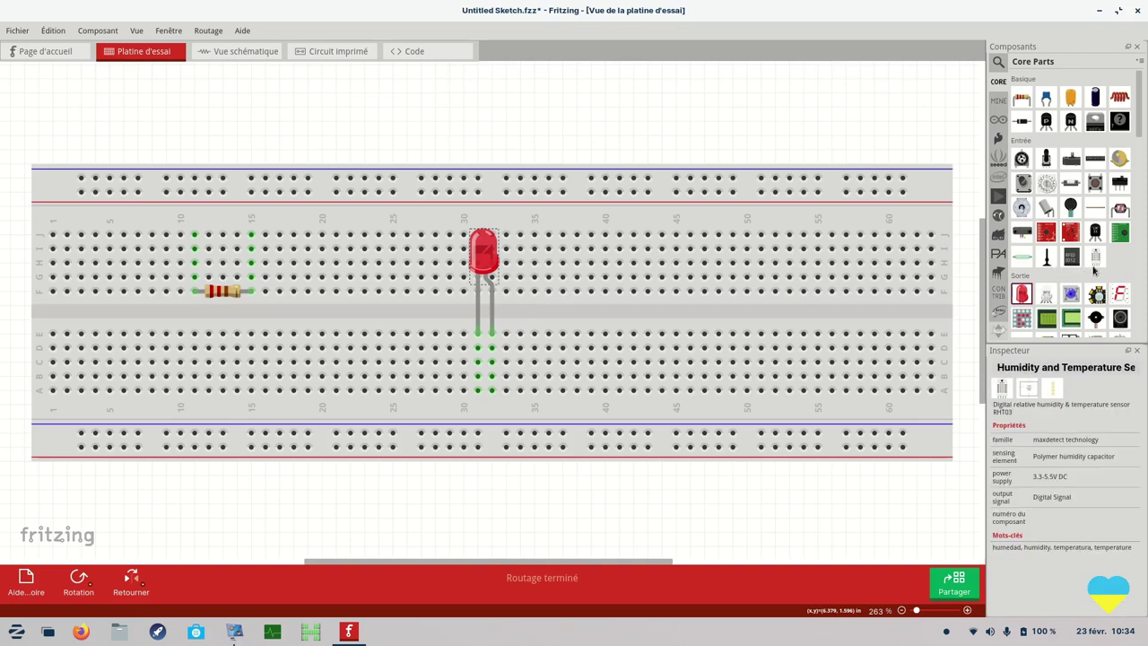
drag(1119, 185, 776, 251)
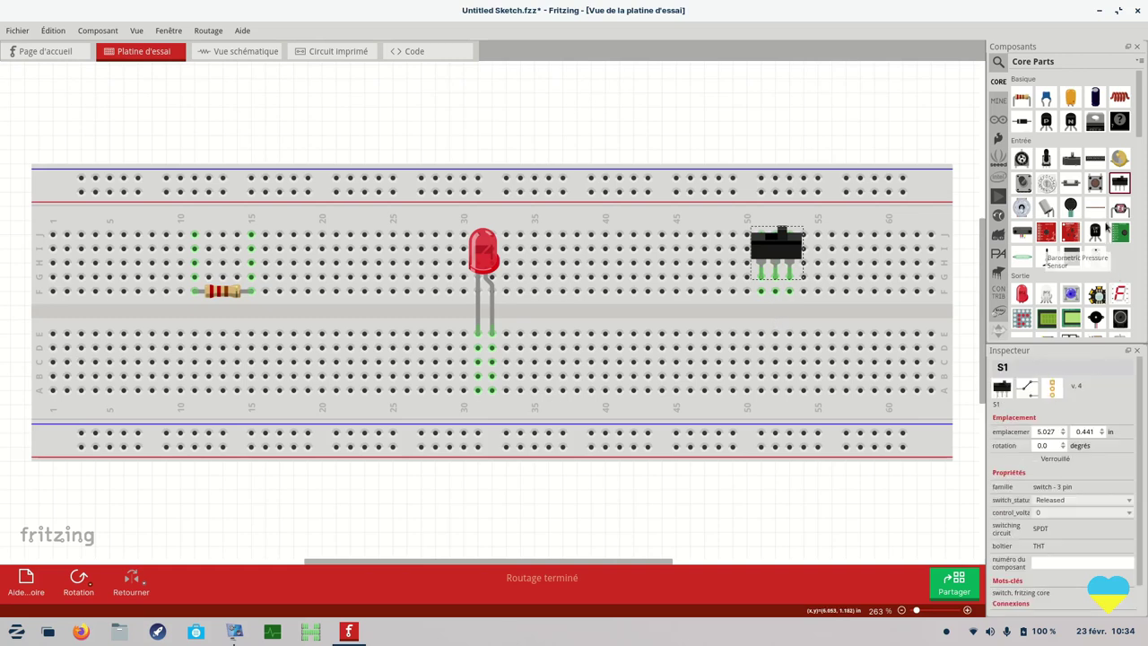
drag(1095, 183, 621, 291)
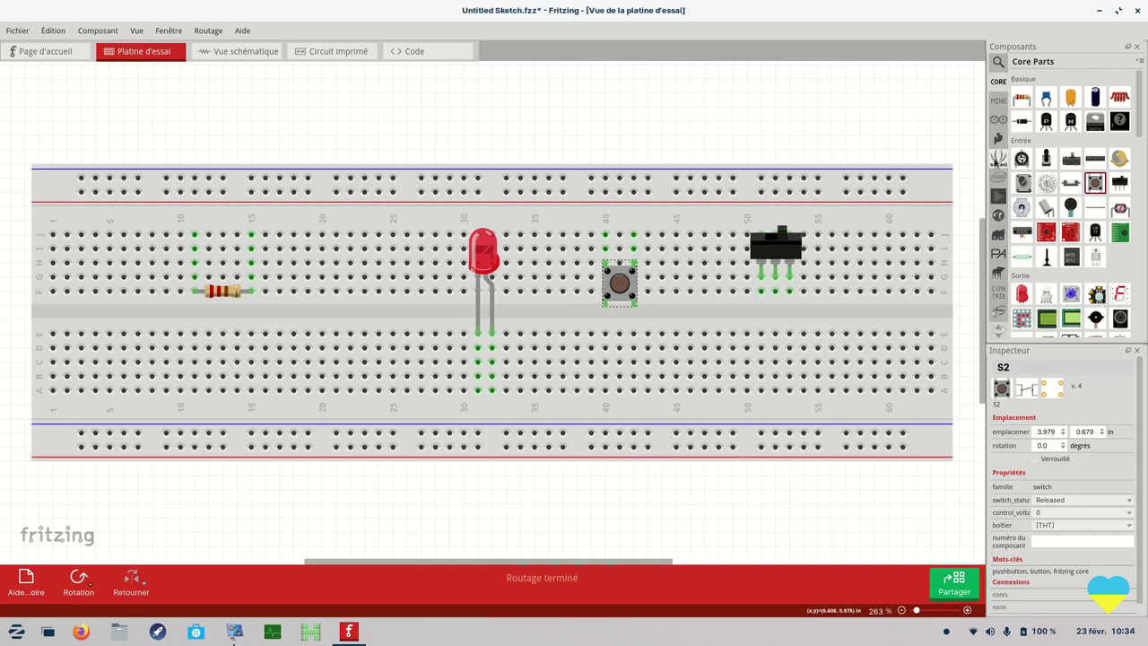
Browse the My Parts, Arduino and SparkFun component libraries, inspecting the Arduino Motor Shield and the CAN-Bus Shield.
click(998, 103)
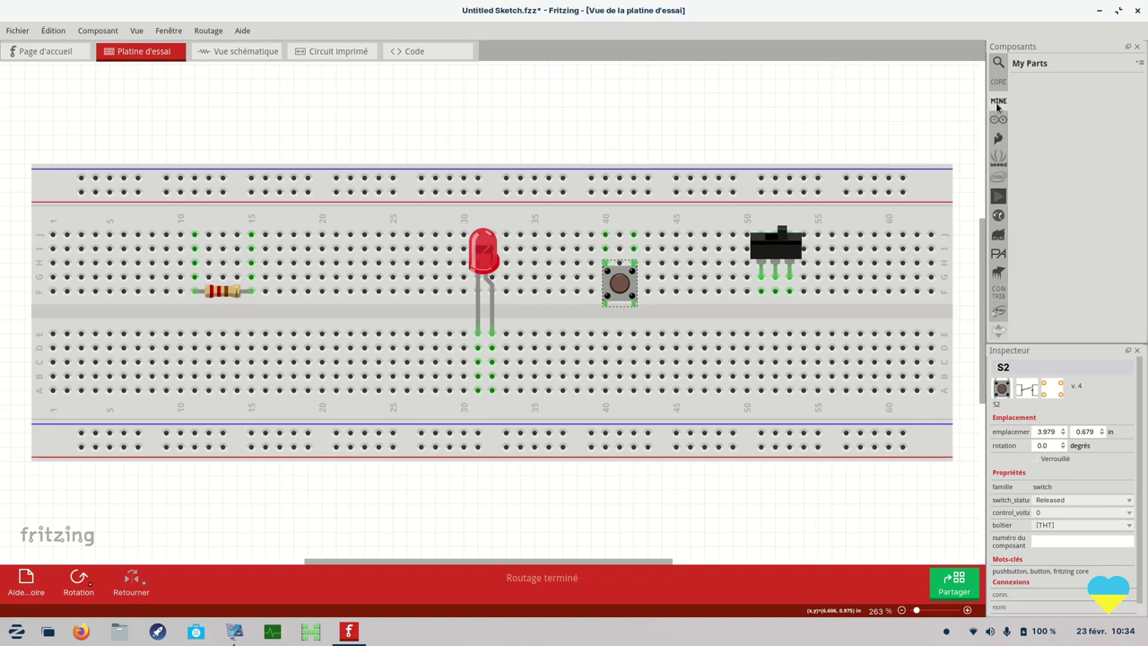
click(998, 120)
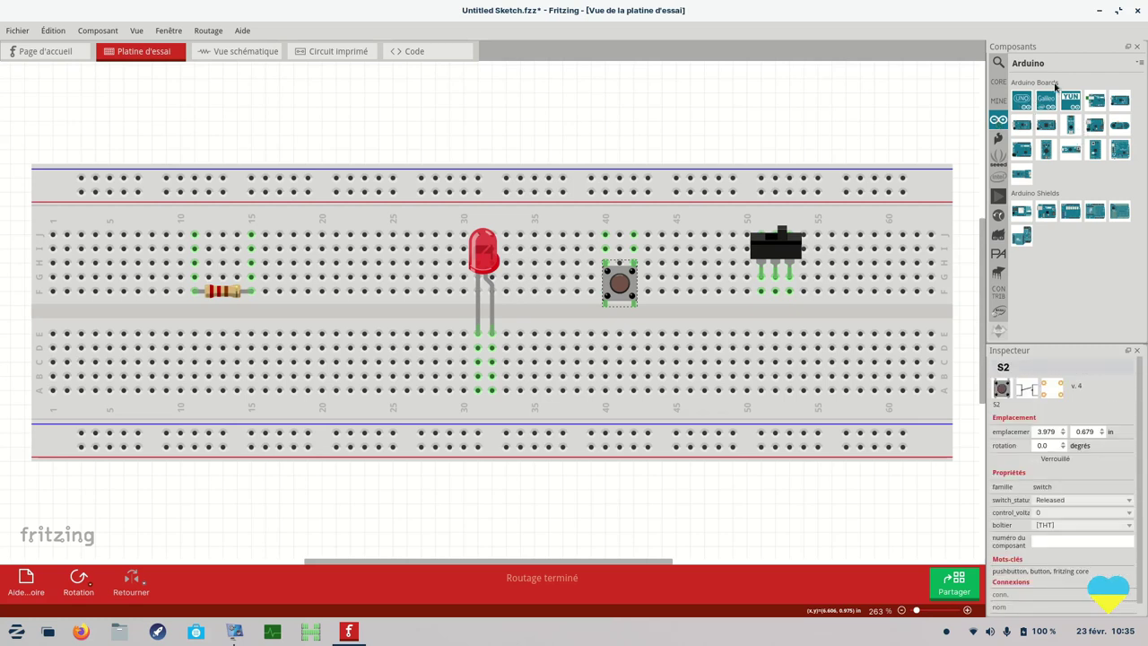
mouse_move(1071, 221)
mouse_down()
mouse_move(410, 334)
mouse_move(282, 235)
mouse_move(1070, 236)
mouse_up()
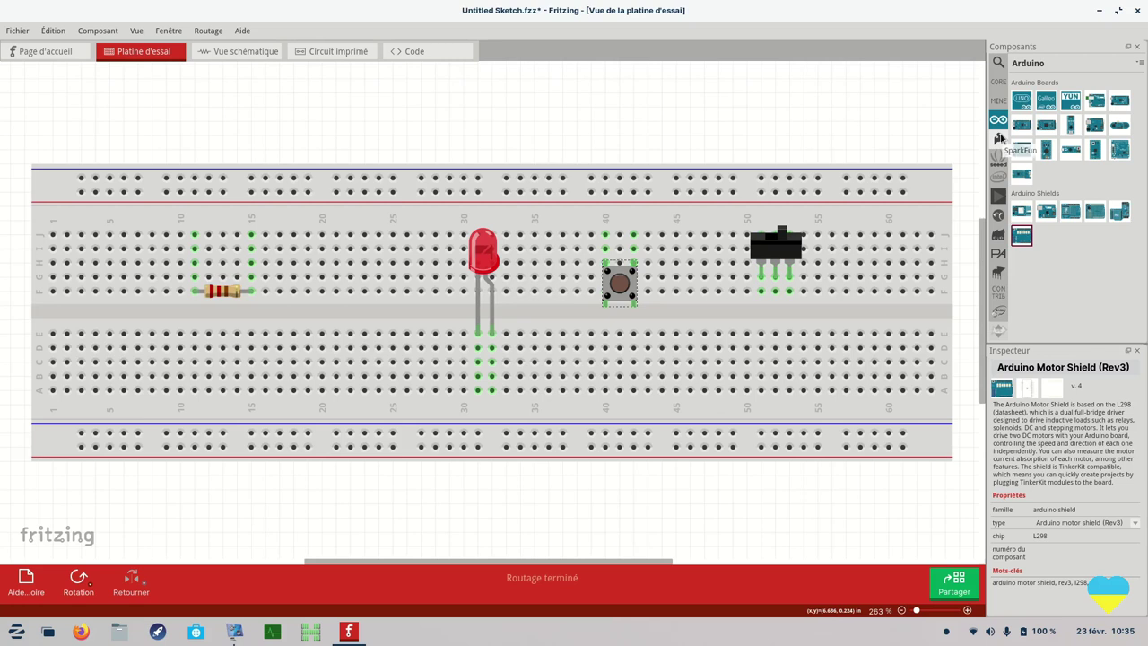
click(1000, 138)
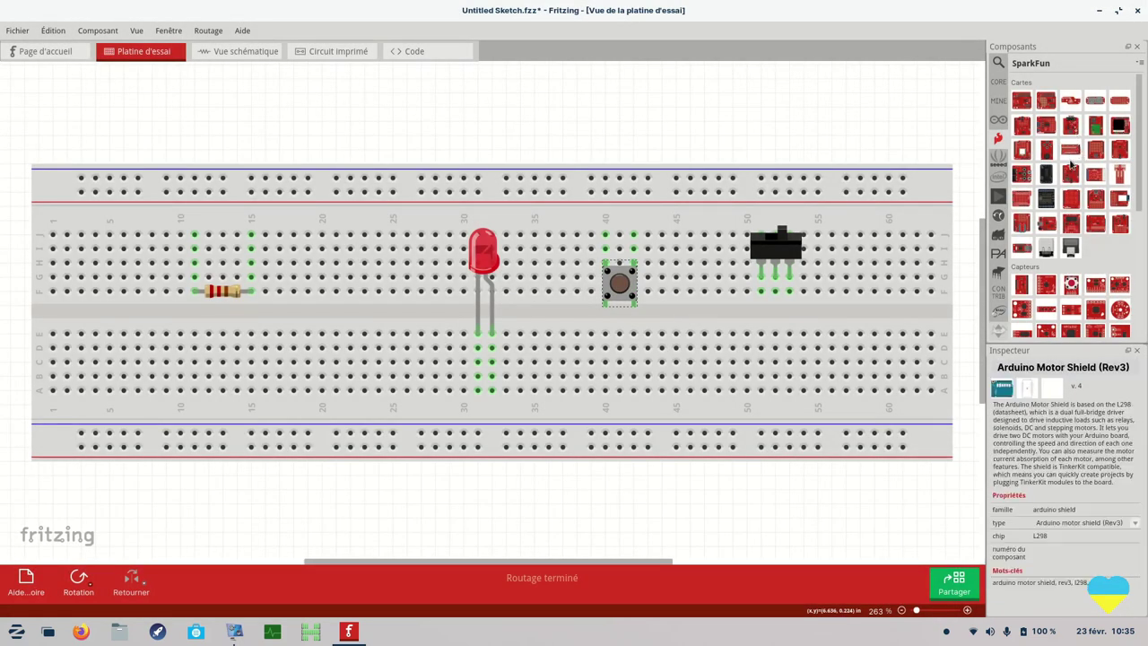
drag(1074, 126, 459, 176)
key(ctrl+z)
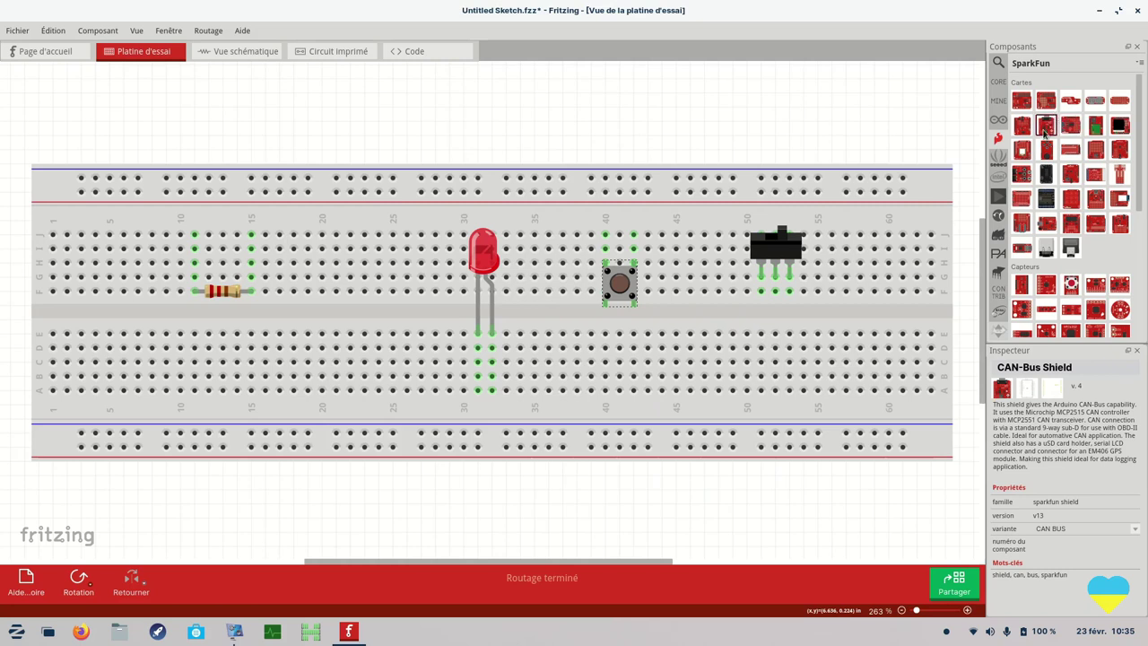
View the circuit as a schematic and as a printed circuit, return to the breadboard view, and close Fritzing.
click(254, 53)
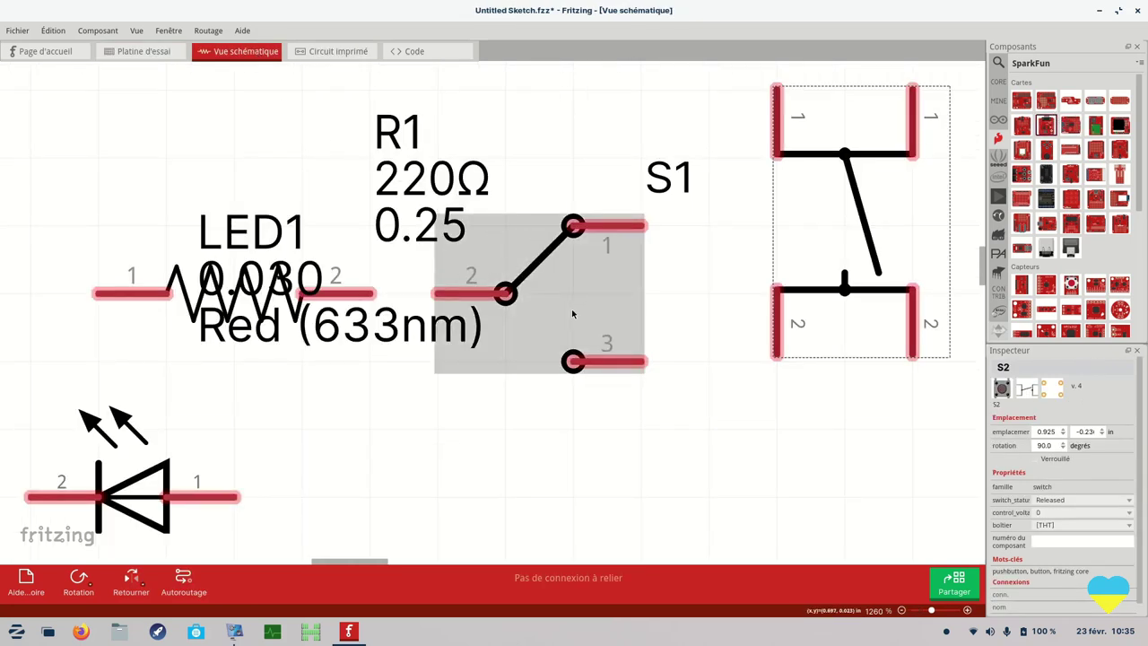
click(337, 54)
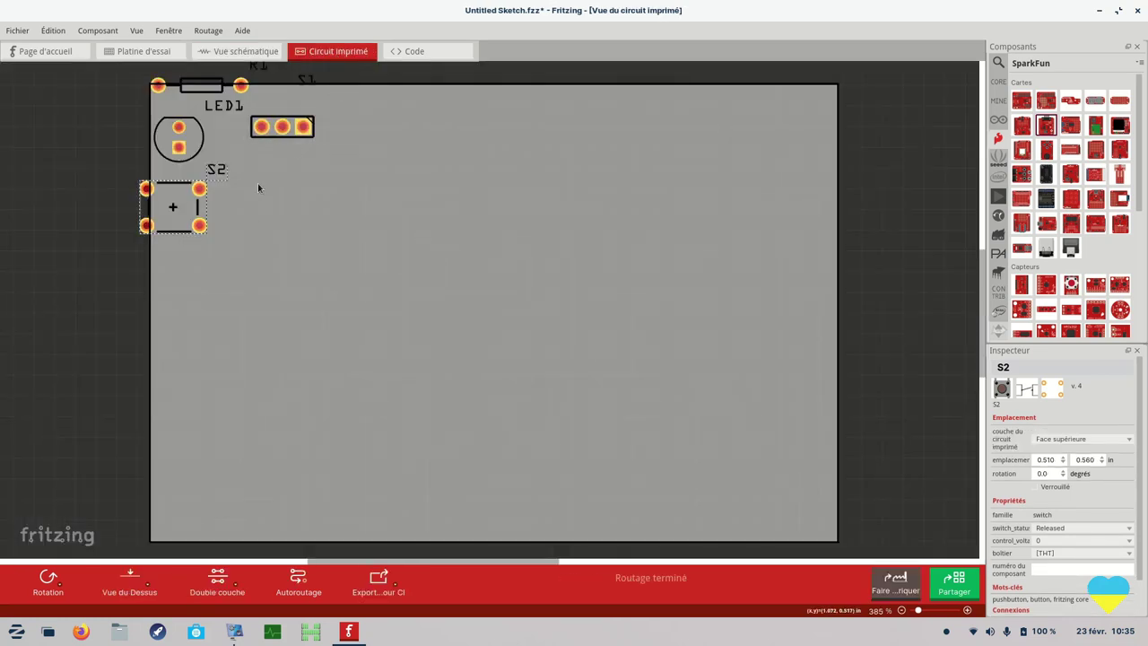
click(232, 58)
click(142, 52)
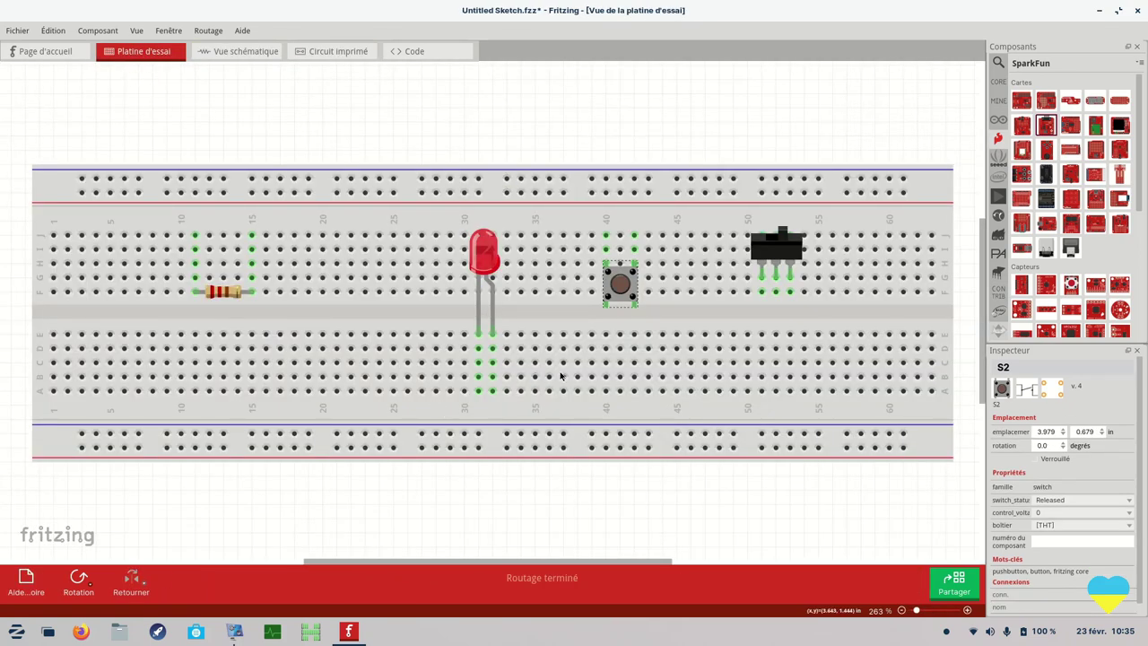
click(1137, 13)
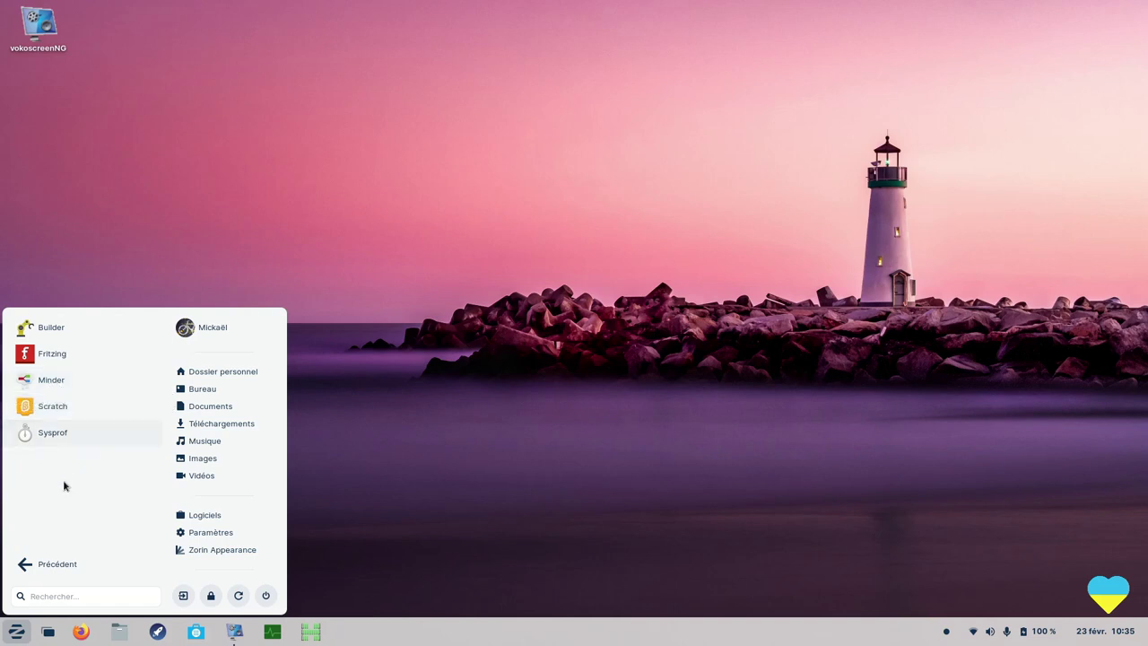
Launch Scratch from the Programmation category and view the cat sprite's costumes and sounds.
click(52, 407)
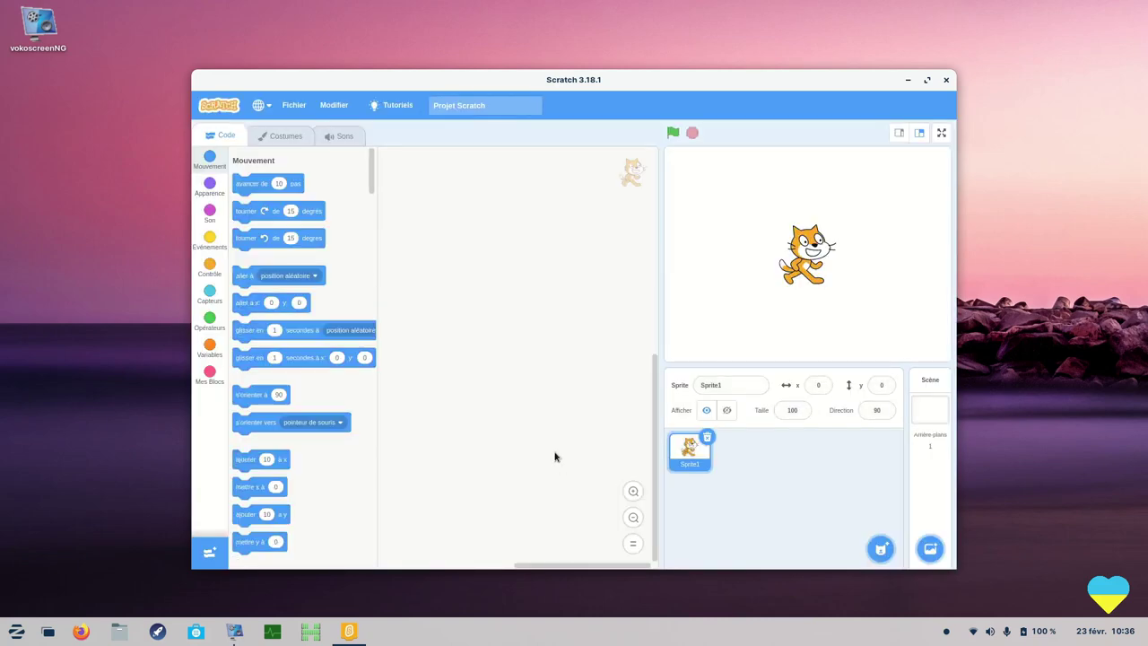
click(272, 139)
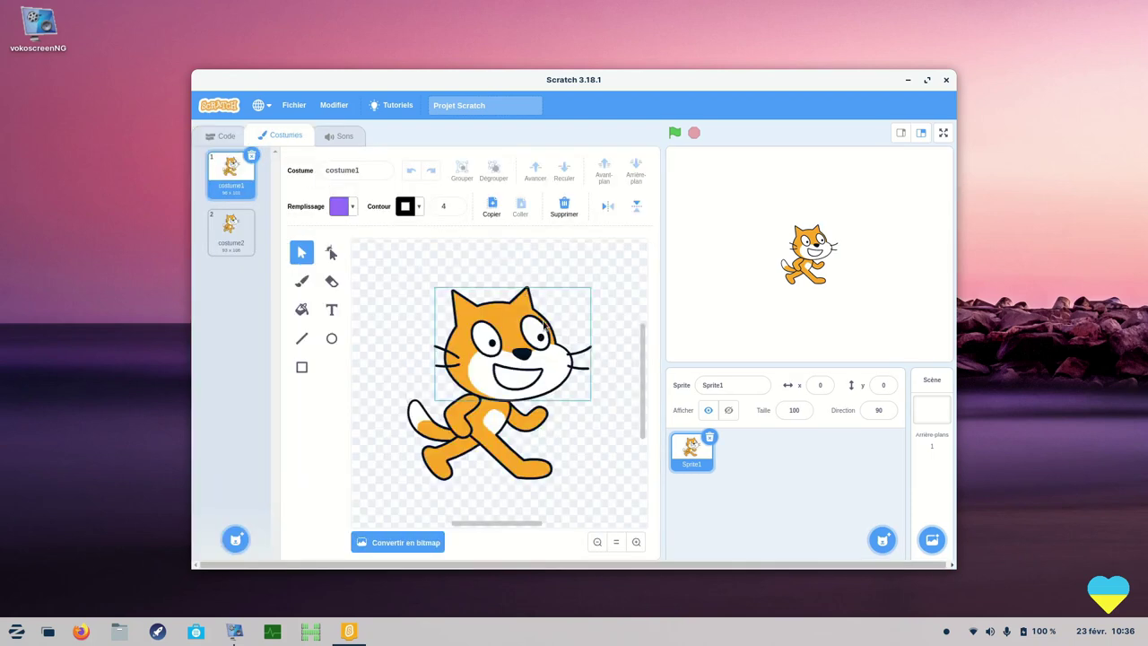
click(338, 137)
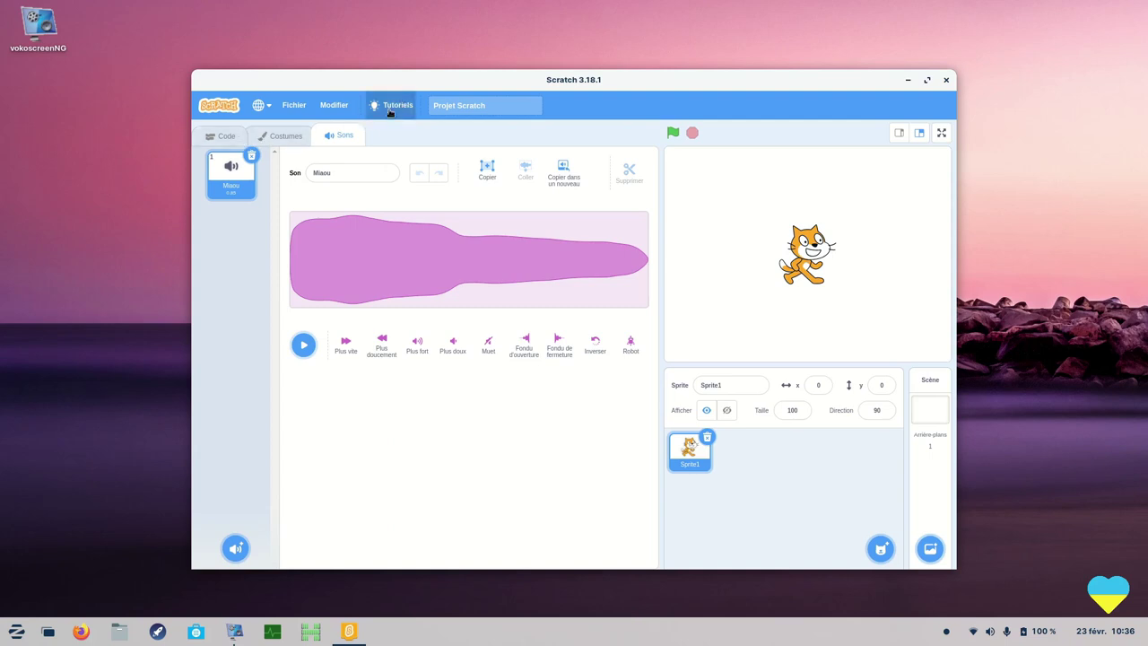
Browse the Scratch tutorials, including the Animation category, return to the project's code, and close Scratch.
click(390, 110)
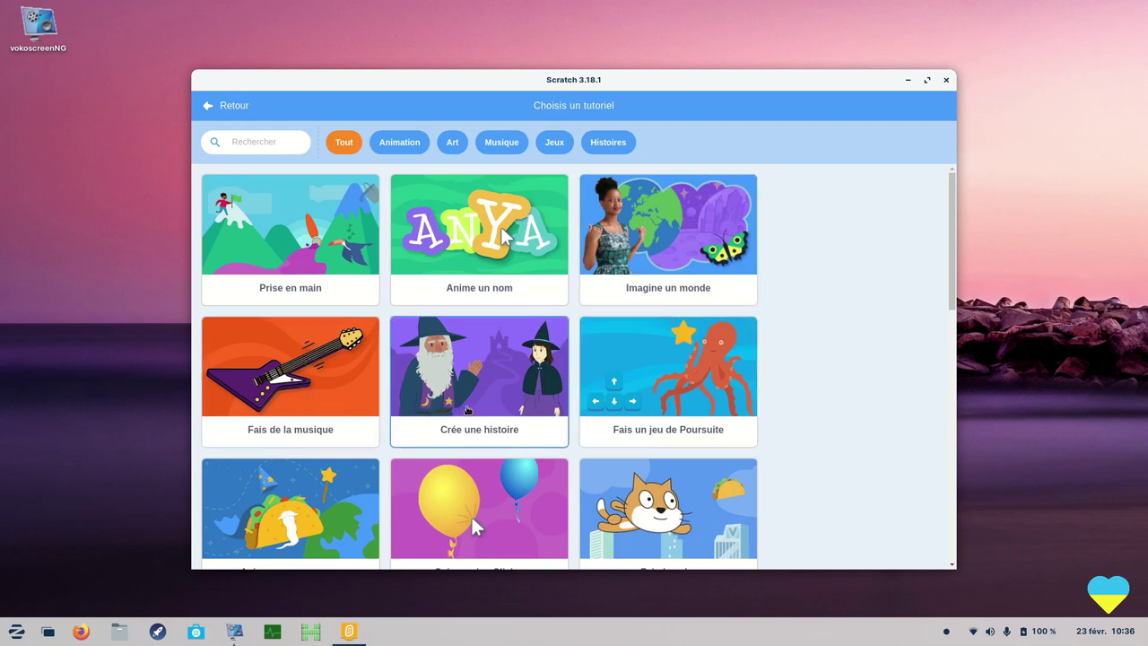
click(388, 145)
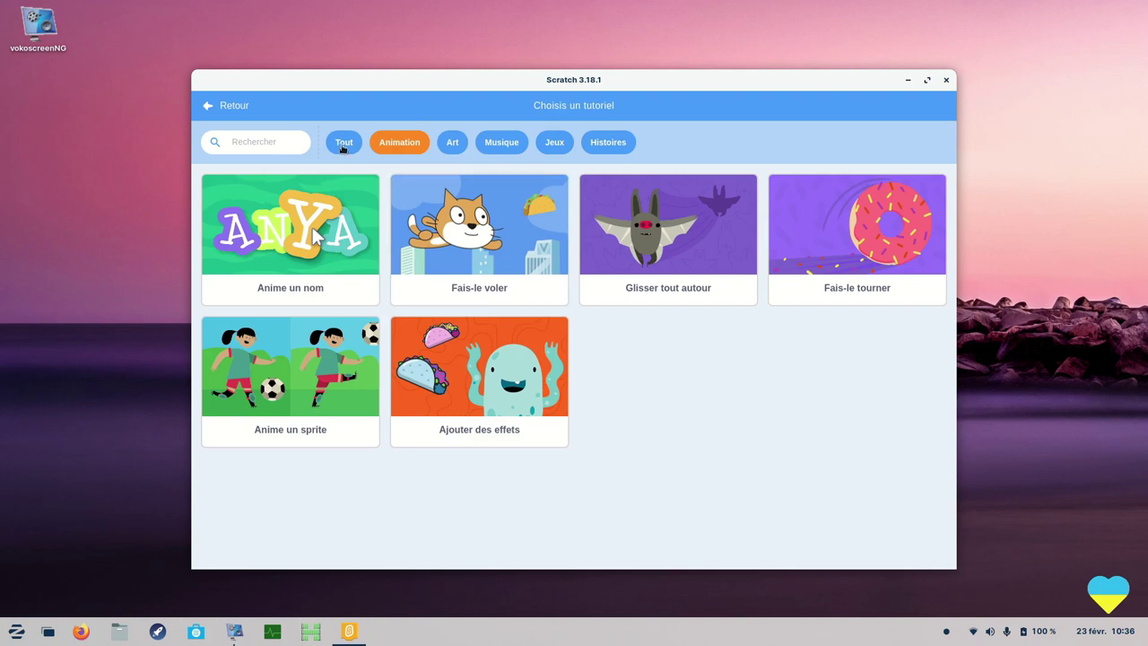
click(337, 145)
click(217, 106)
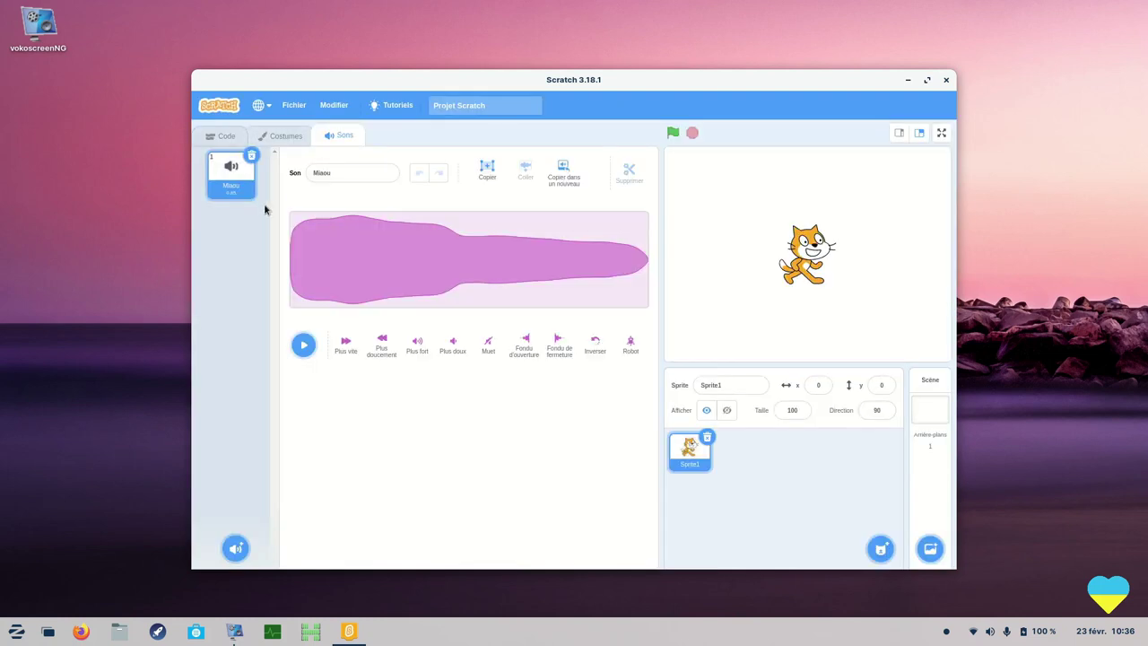
click(221, 135)
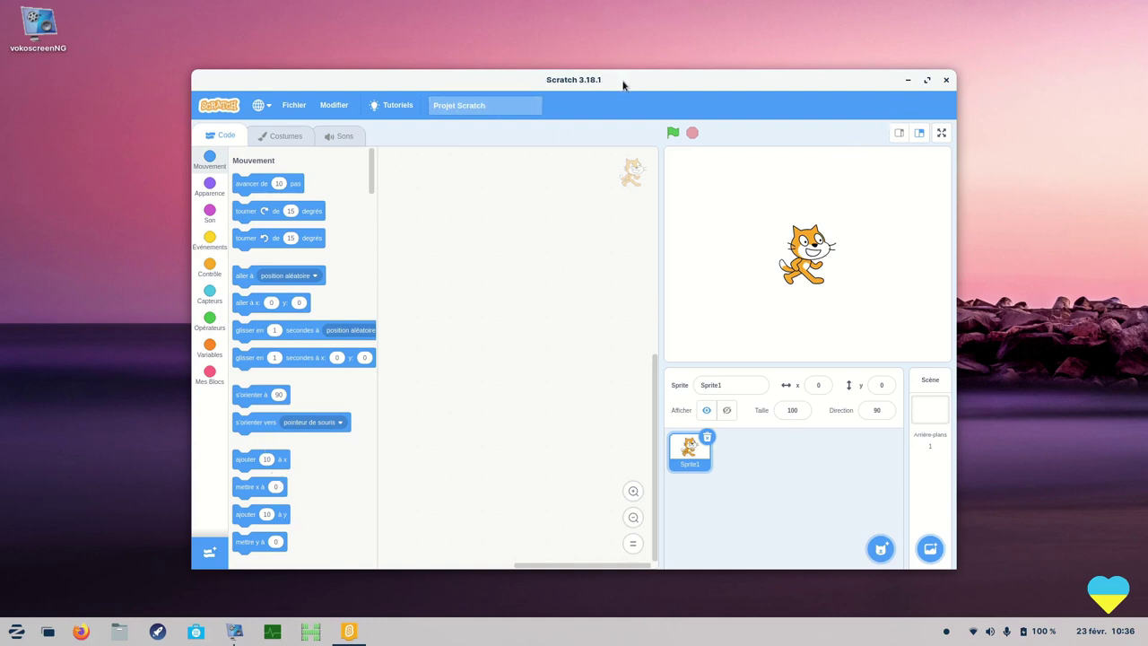
click(947, 81)
Launch Sysprof from the Programmation category.
click(16, 632)
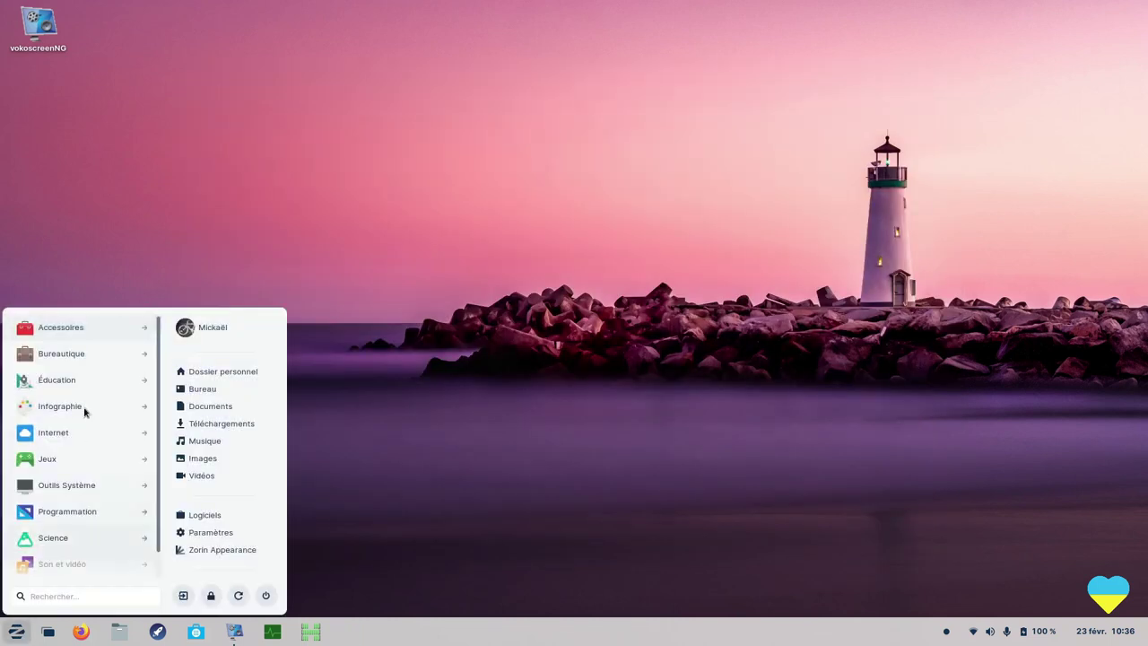
click(69, 512)
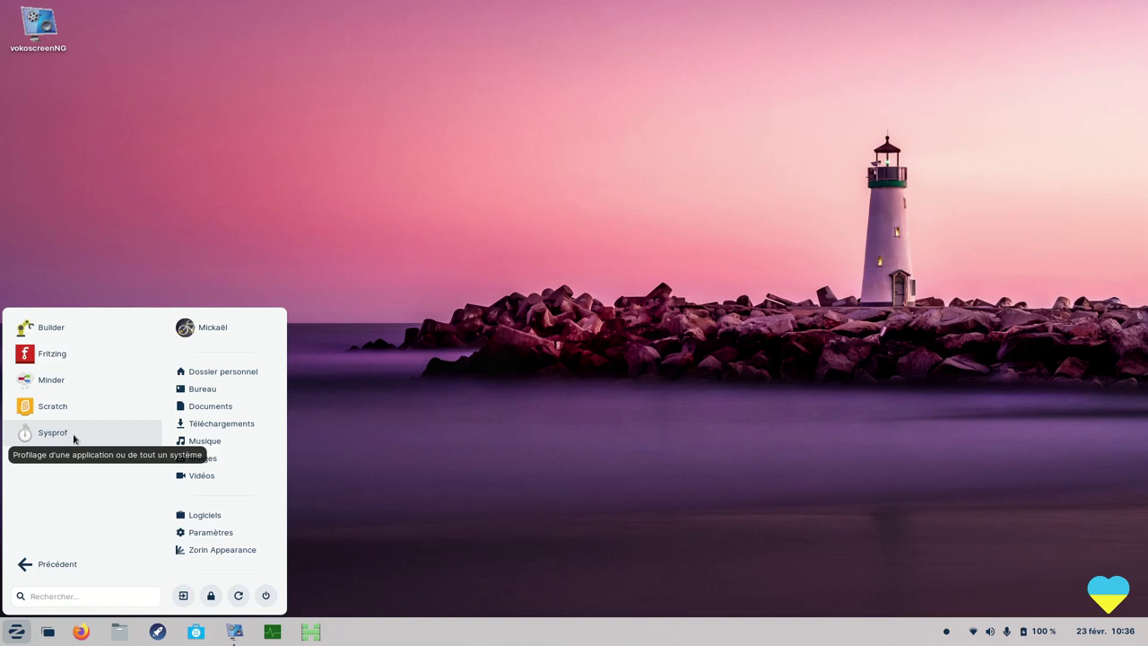
click(54, 432)
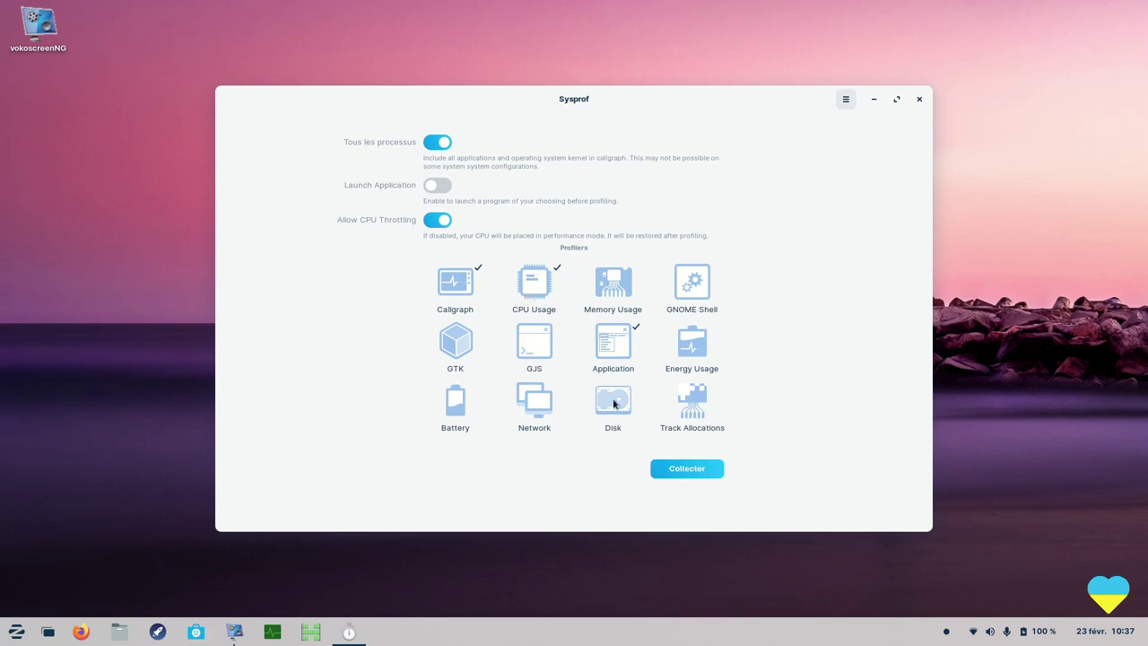
Record a system profile with the current profiler selection, authenticating with the account password, and stop the recording.
click(687, 473)
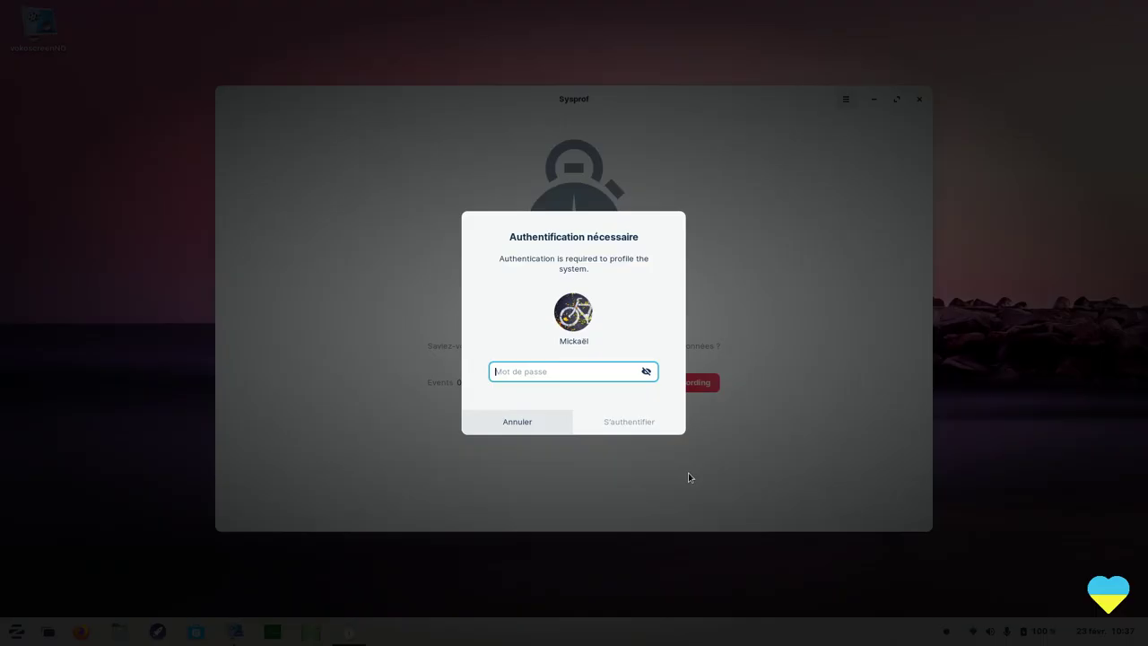
text(••••)
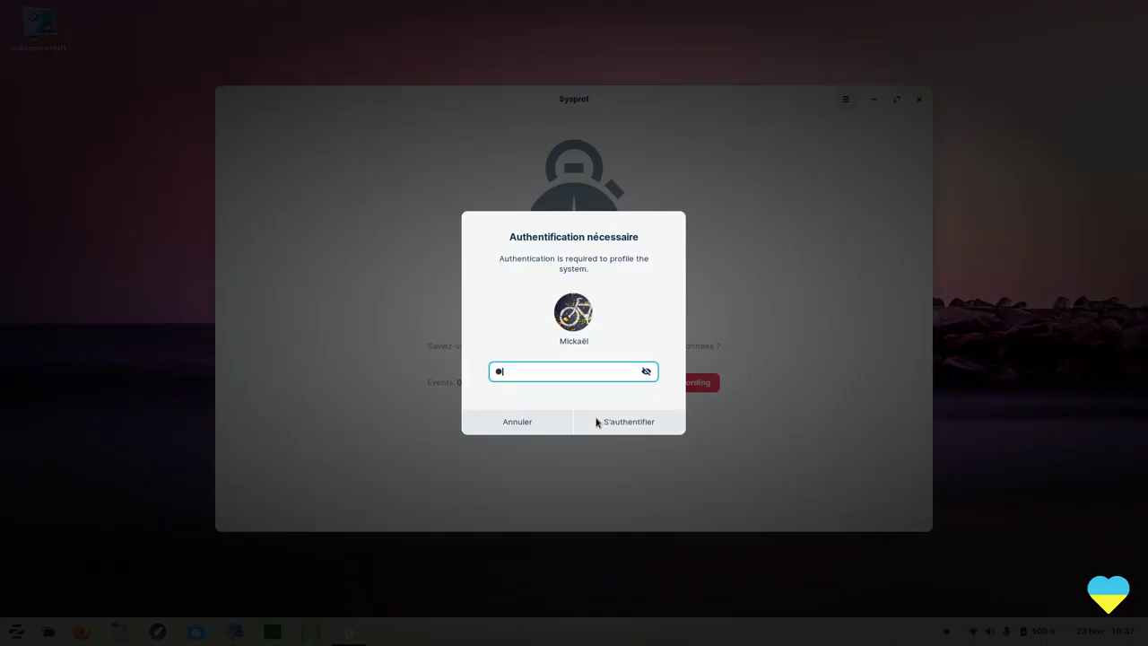
click(597, 422)
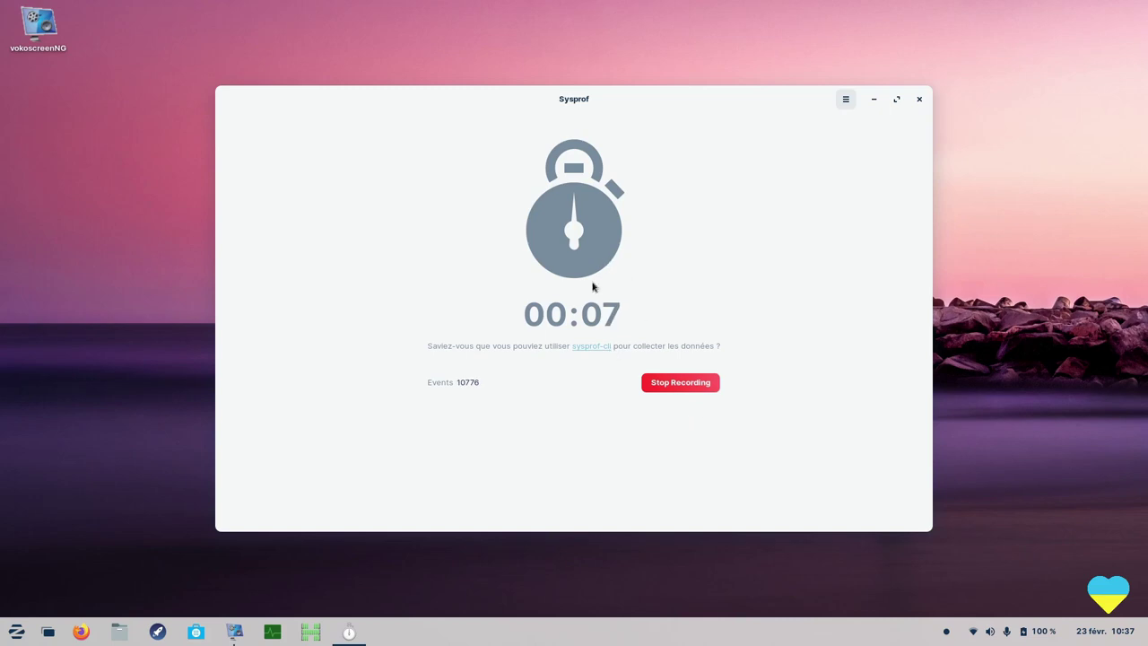
click(681, 382)
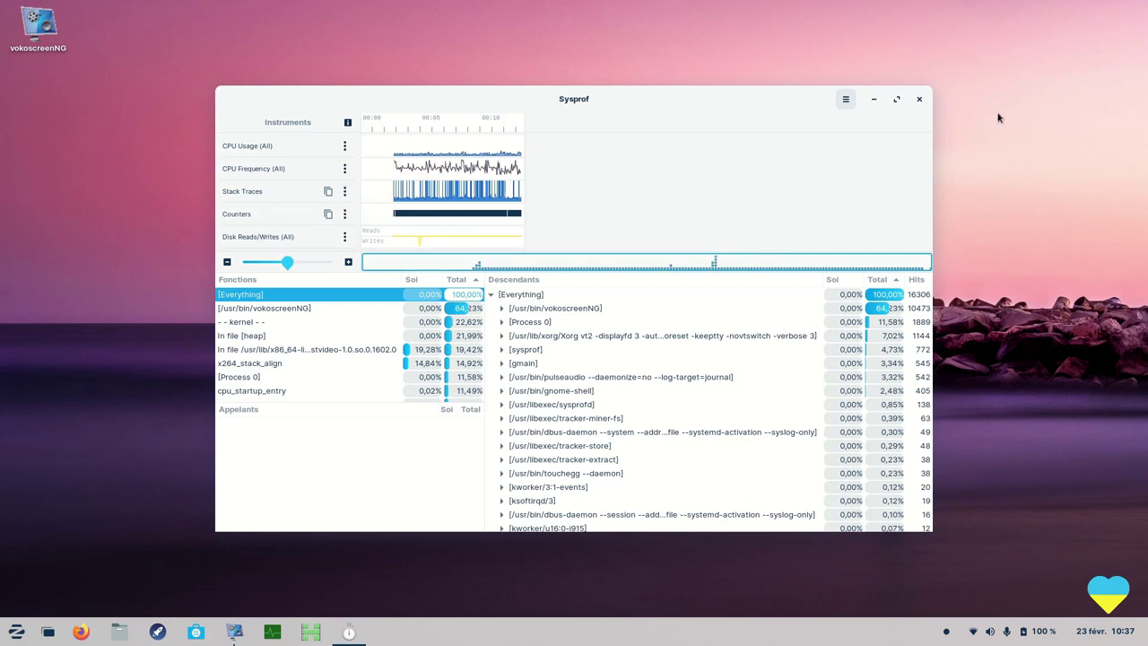
Close Sysprof and launch GNU Octave from the Science category.
click(920, 101)
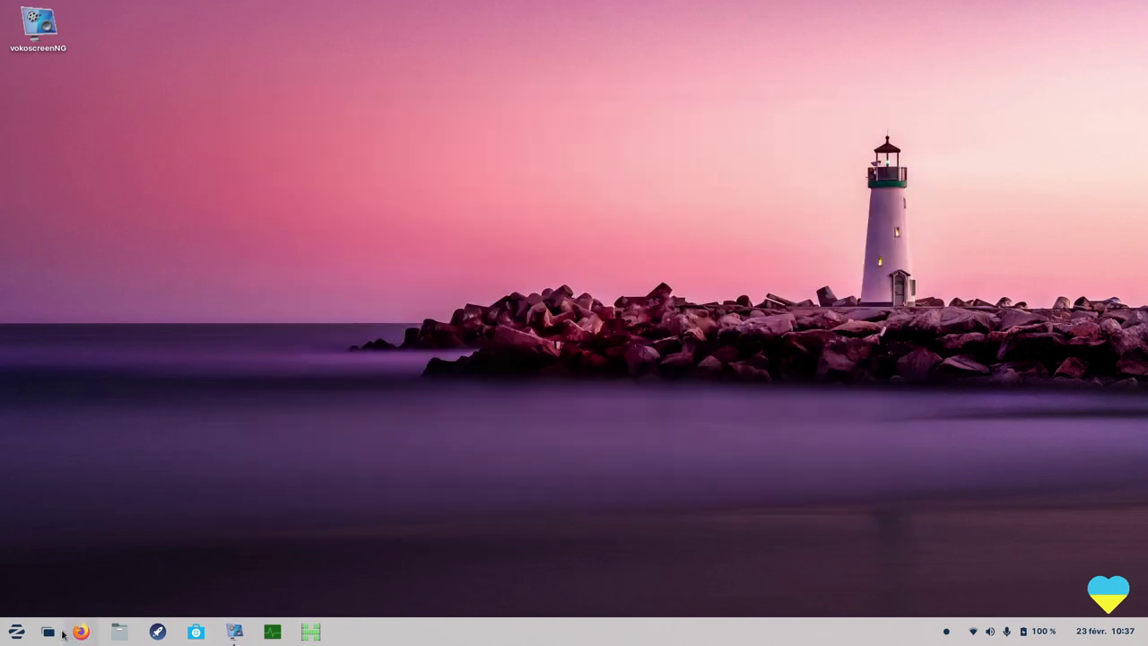
click(15, 632)
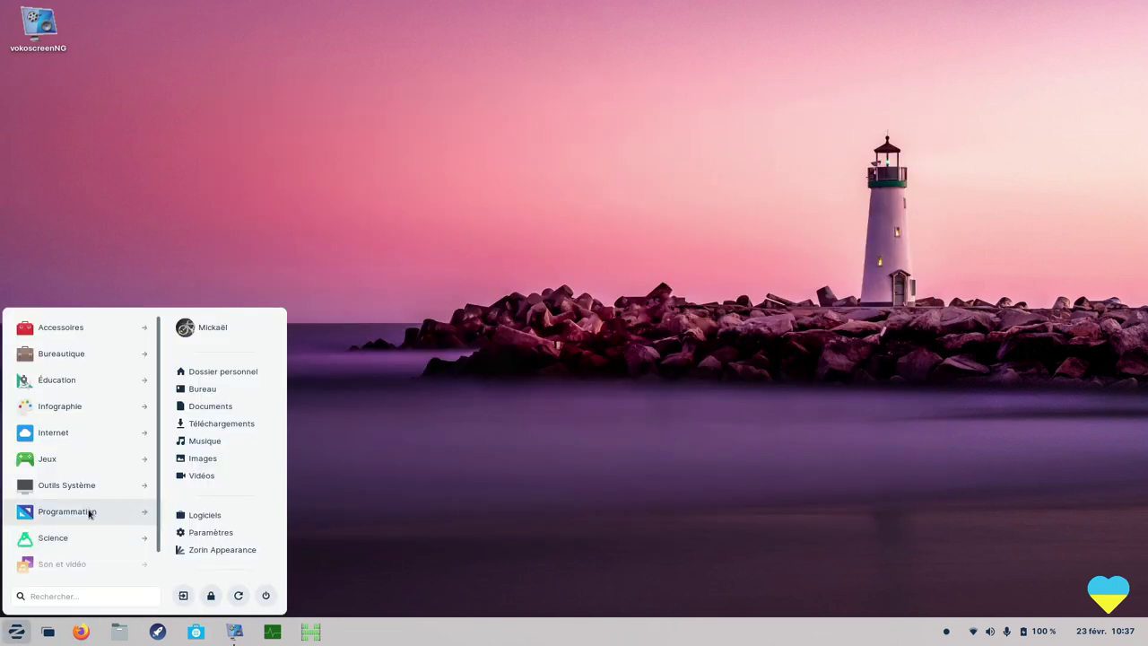
click(67, 542)
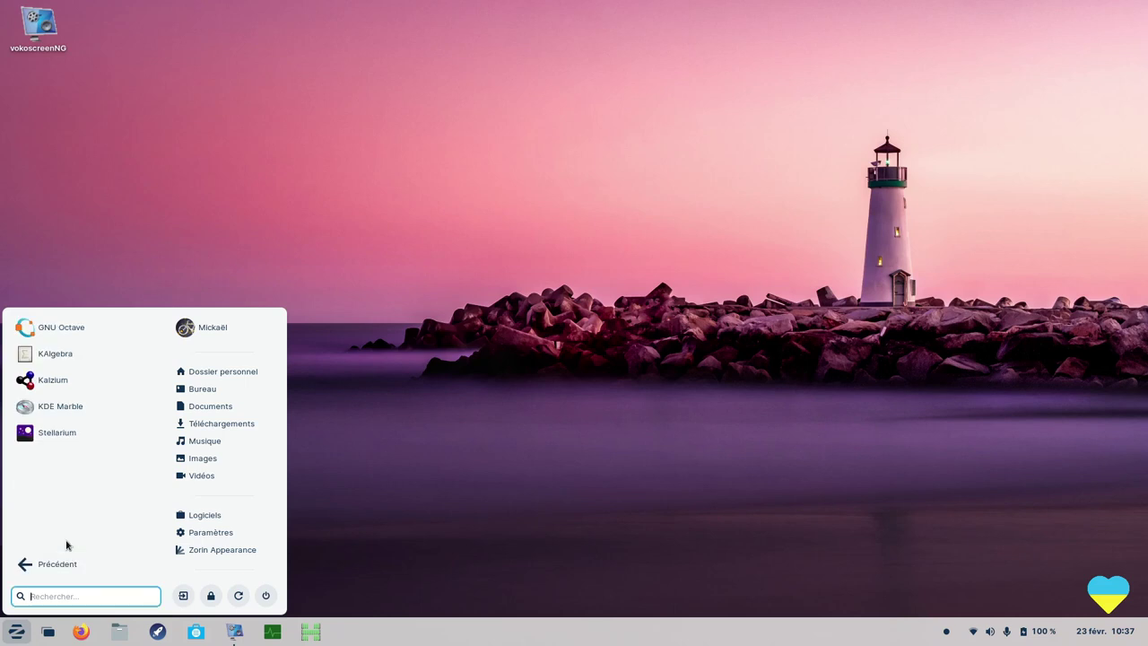
click(55, 328)
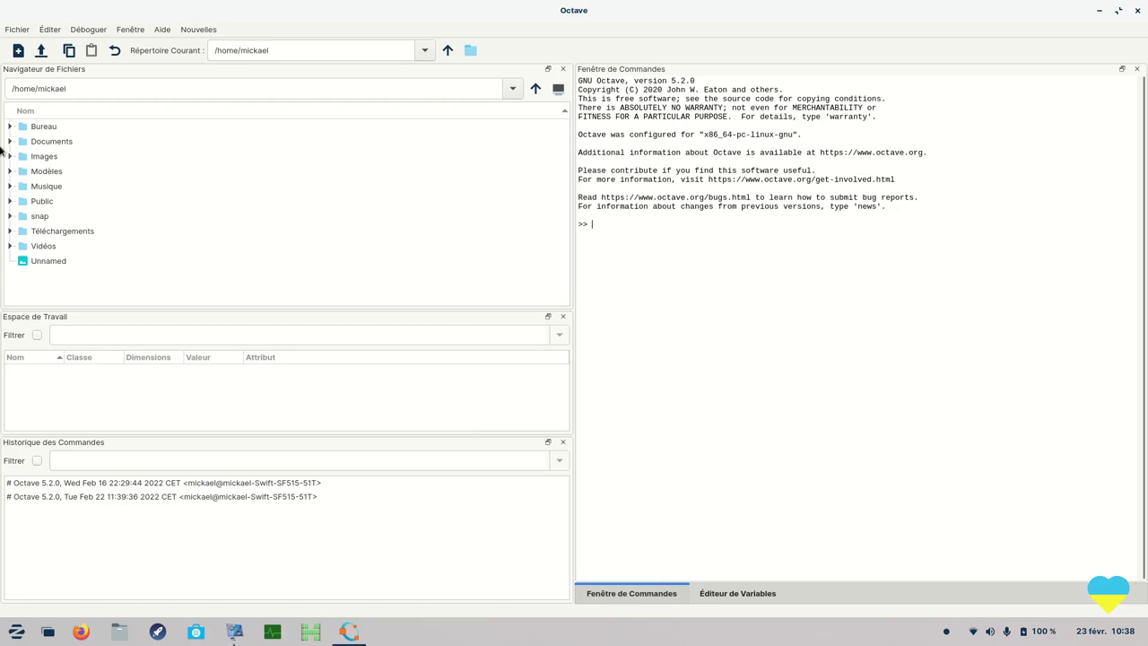
Inspect the Bureau folder in Octave's file browser, collapse it again, and review the available file, debugging and news commands.
click(9, 126)
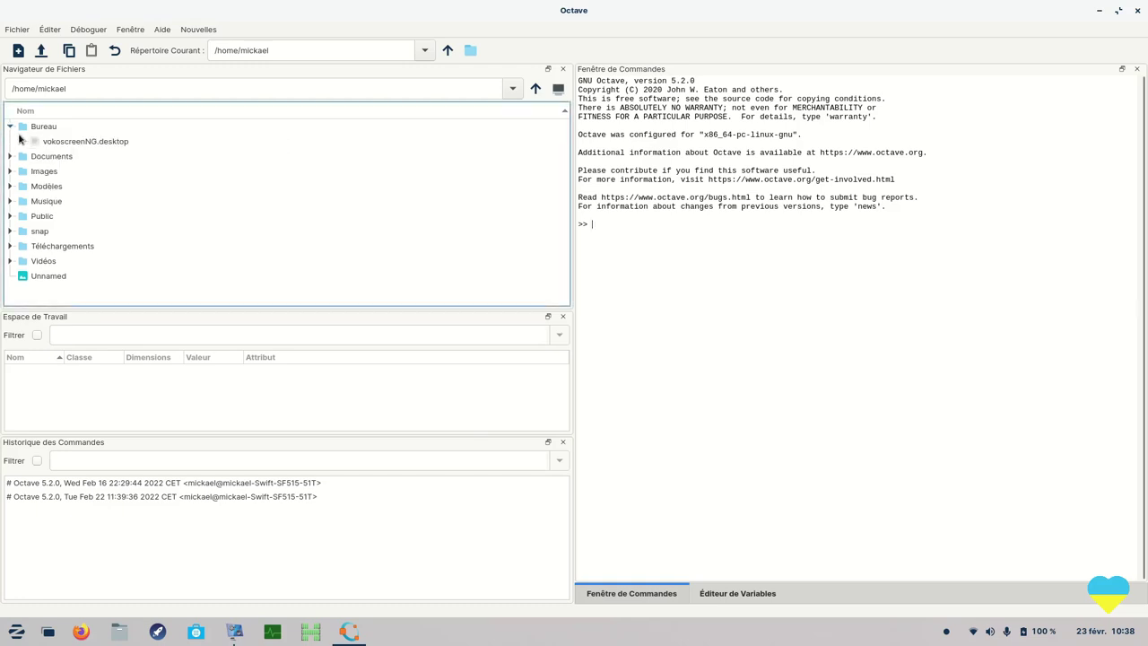
click(11, 126)
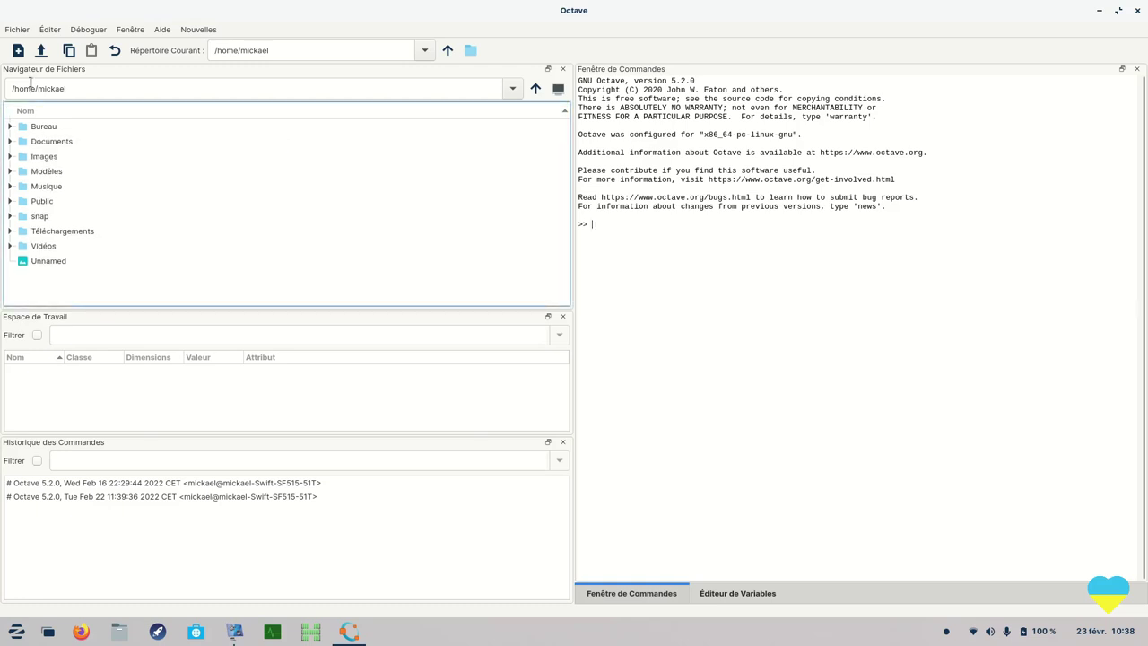
click(19, 32)
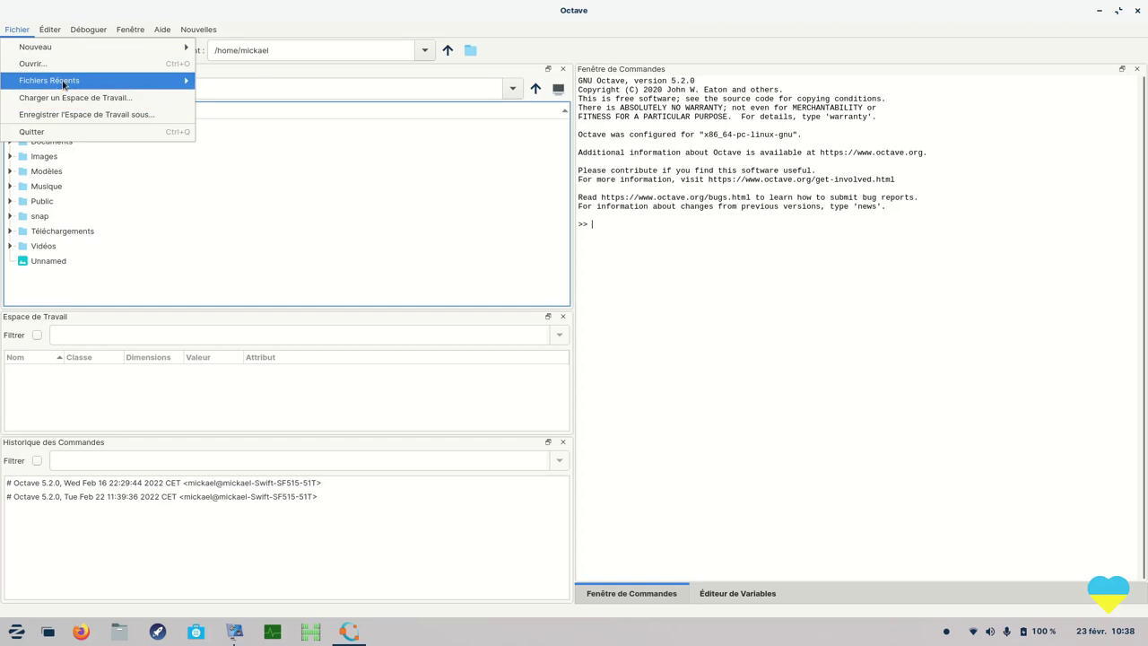
mouse_move(79, 31)
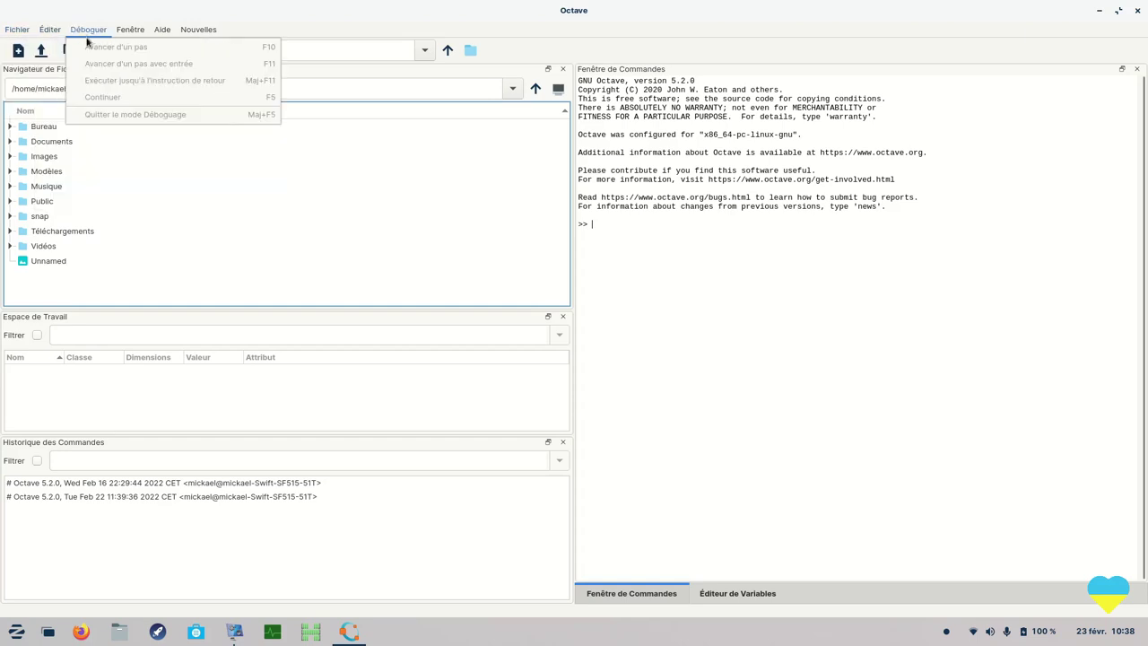
mouse_move(201, 33)
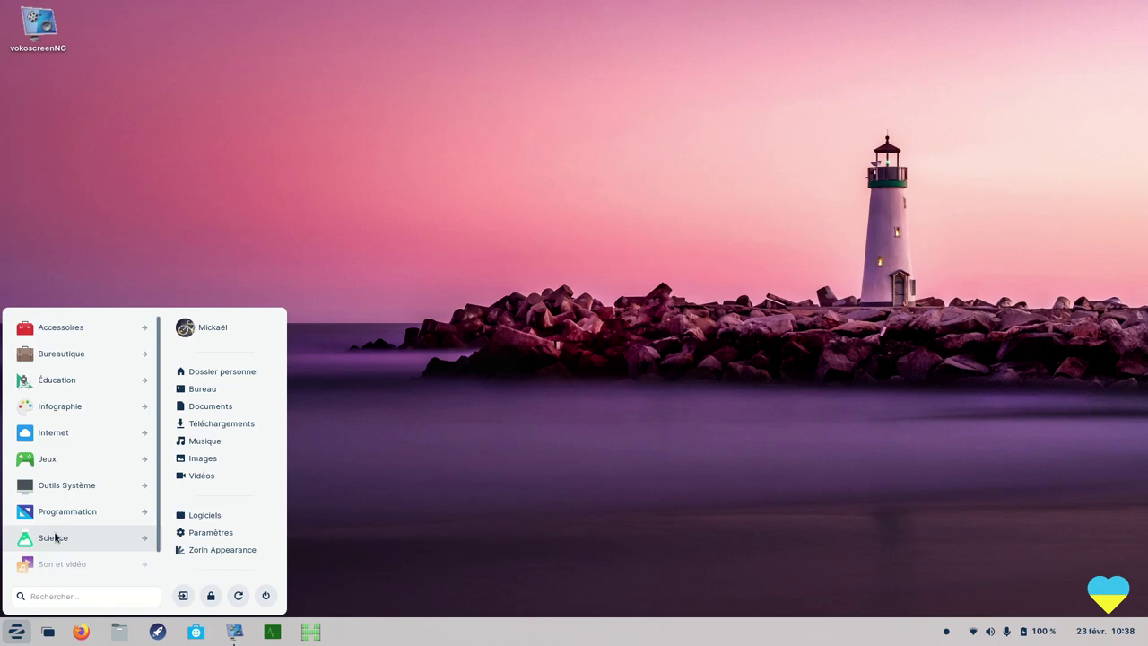
Launch KAlgebra from the Science category and bring its window into focus.
click(55, 536)
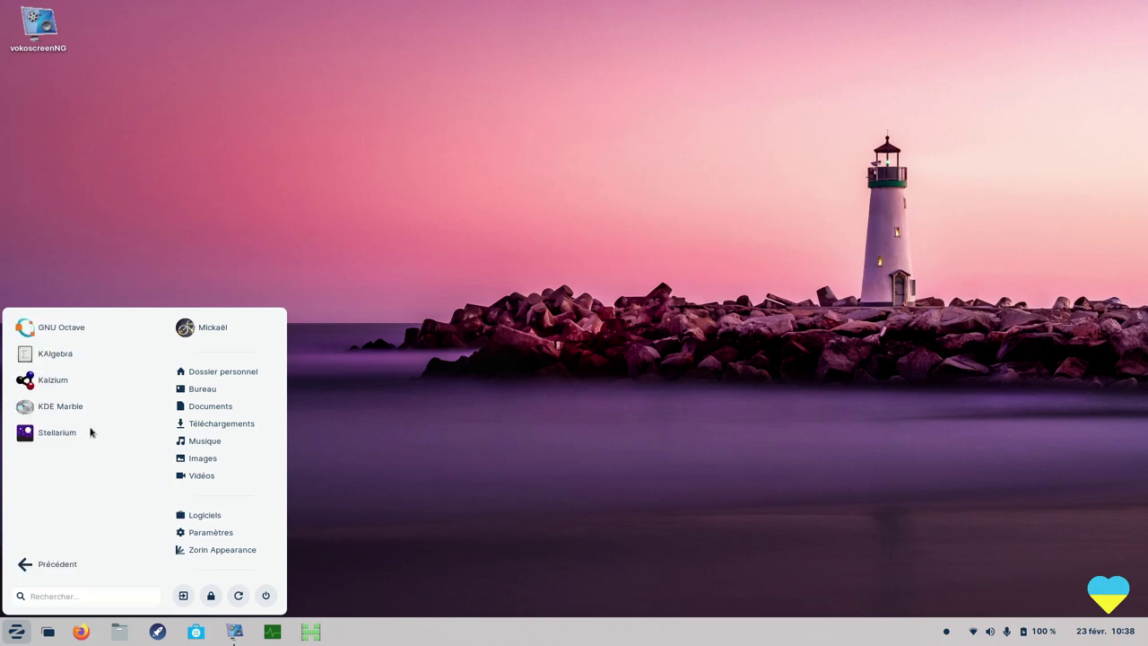
click(59, 363)
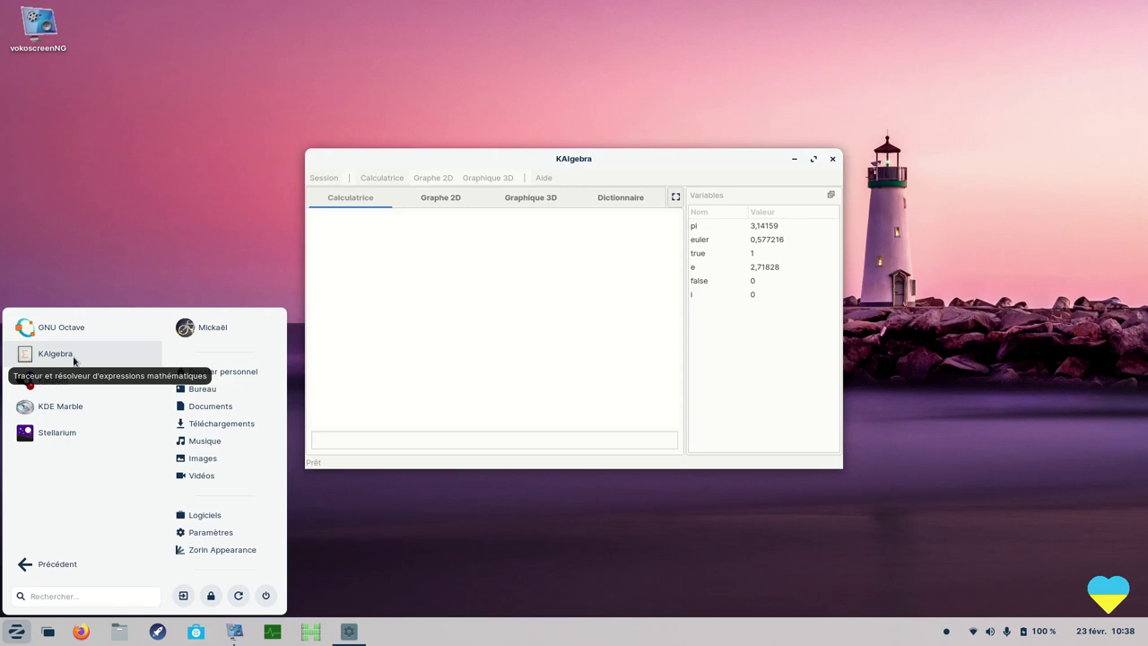
click(485, 354)
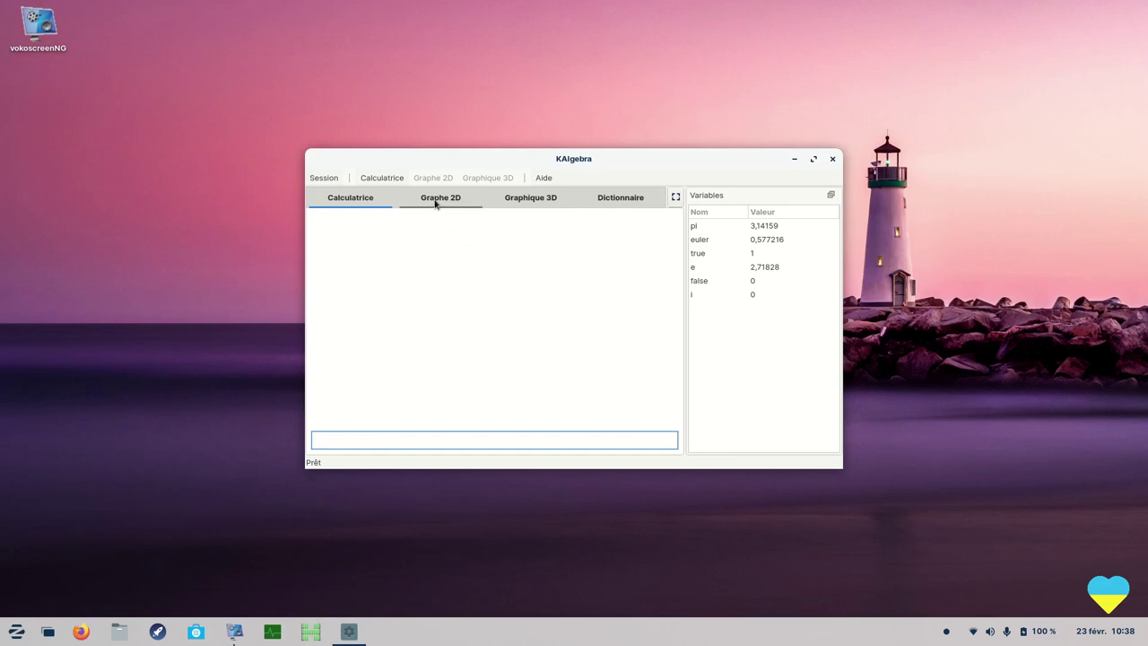
View KAlgebra's 2D graph, 3D graph and dictionary pages in turn.
click(436, 203)
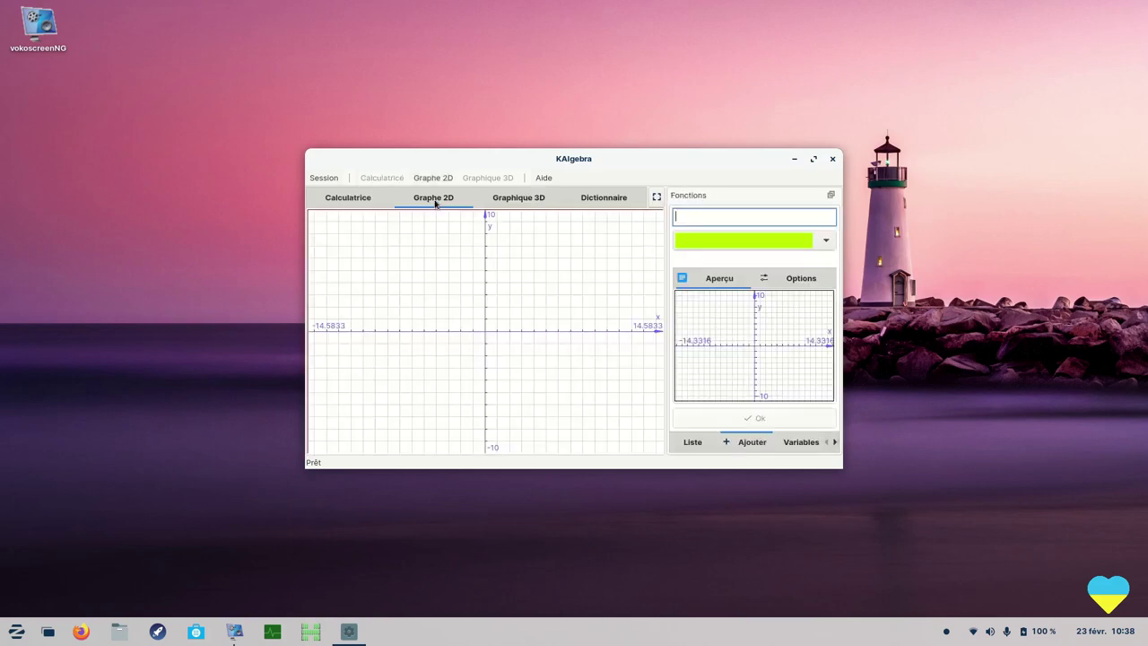
click(507, 200)
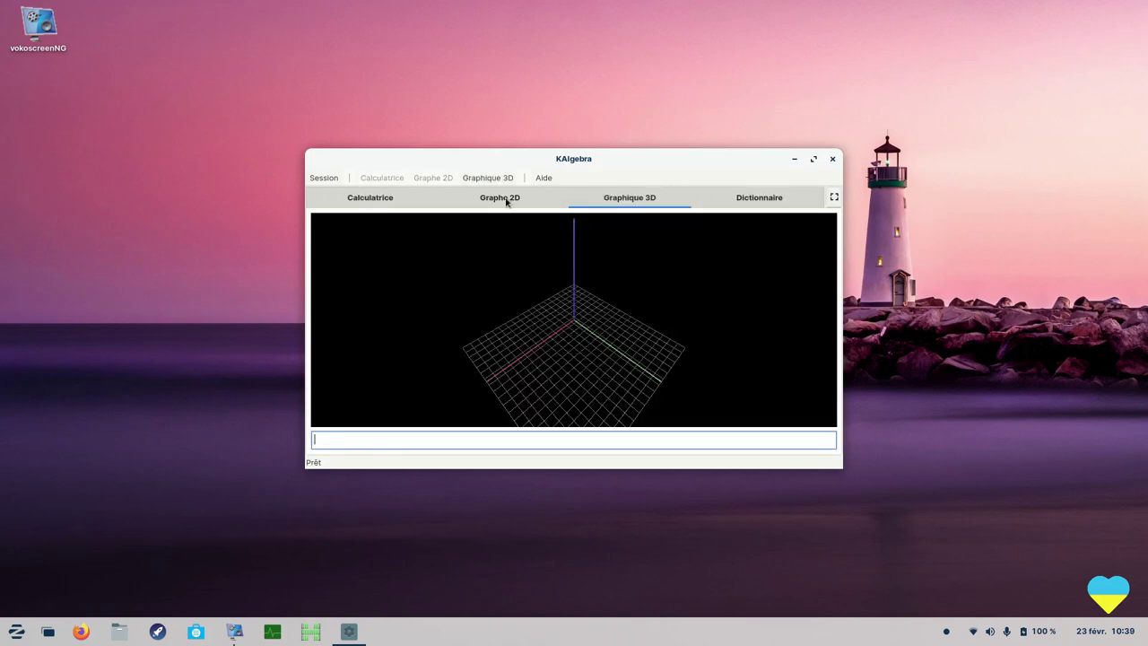
click(758, 198)
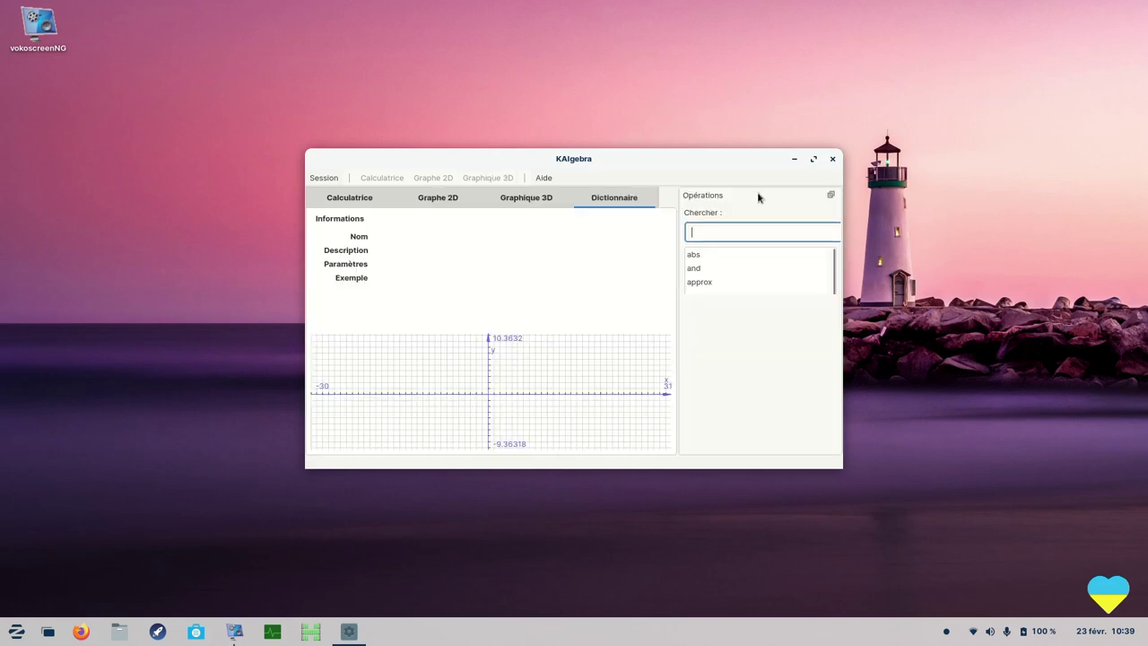
Return to the 2D graph, review the graph and help commands, and close KAlgebra.
click(440, 200)
click(433, 178)
click(483, 181)
click(543, 178)
click(482, 281)
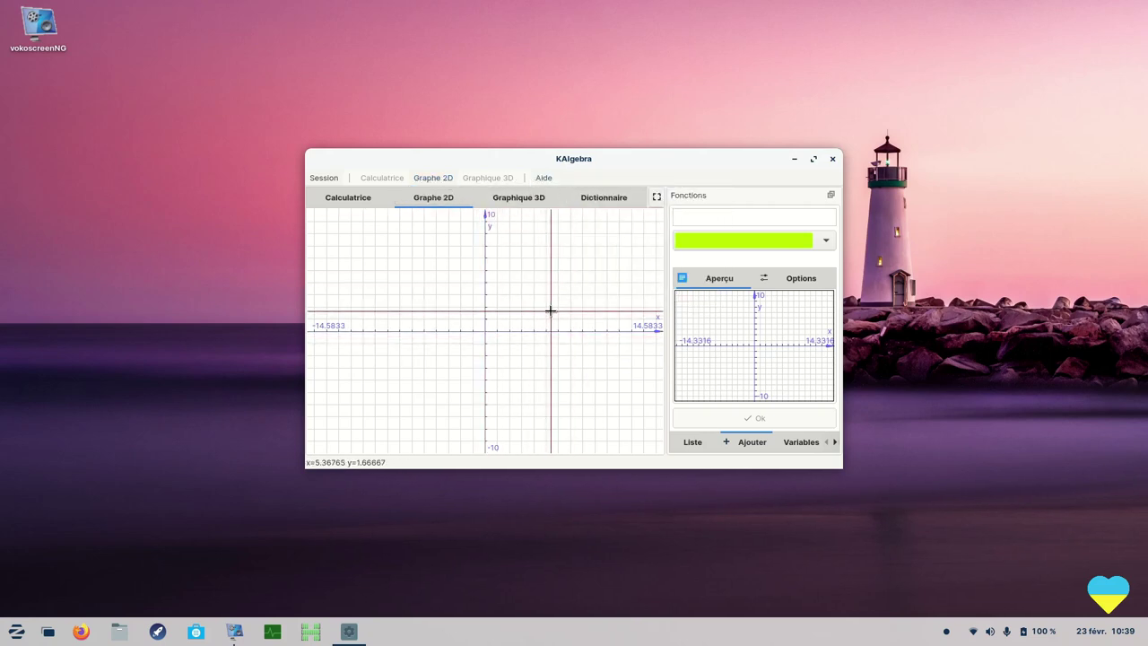
click(832, 159)
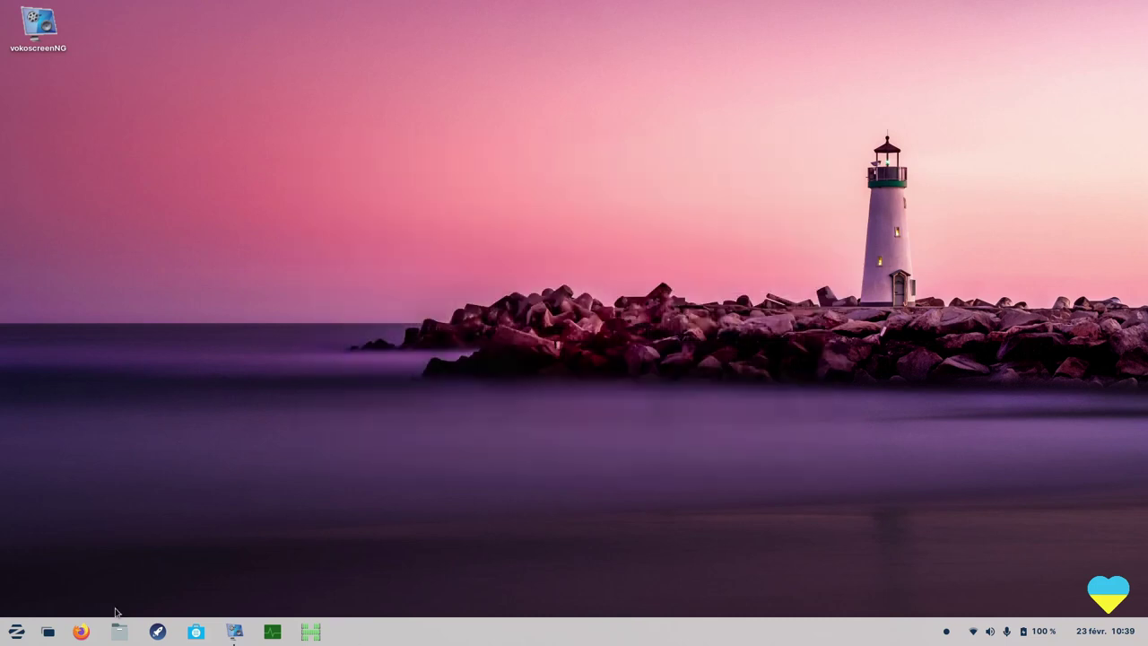
Launch Kalzium from the Science category.
click(16, 632)
click(52, 538)
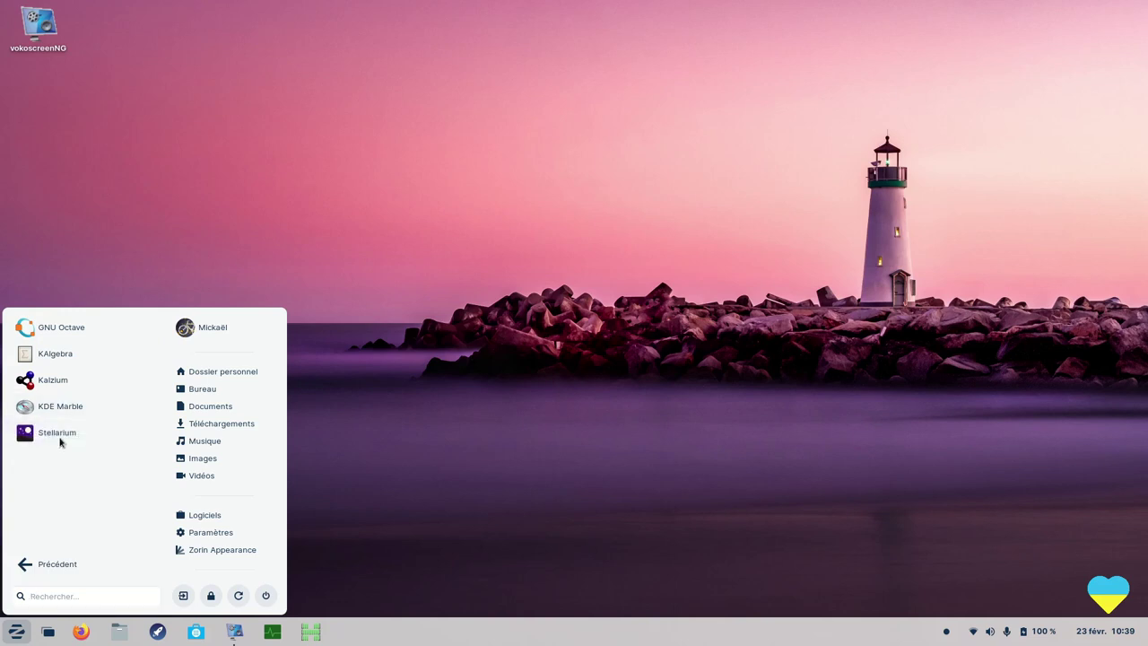
click(54, 380)
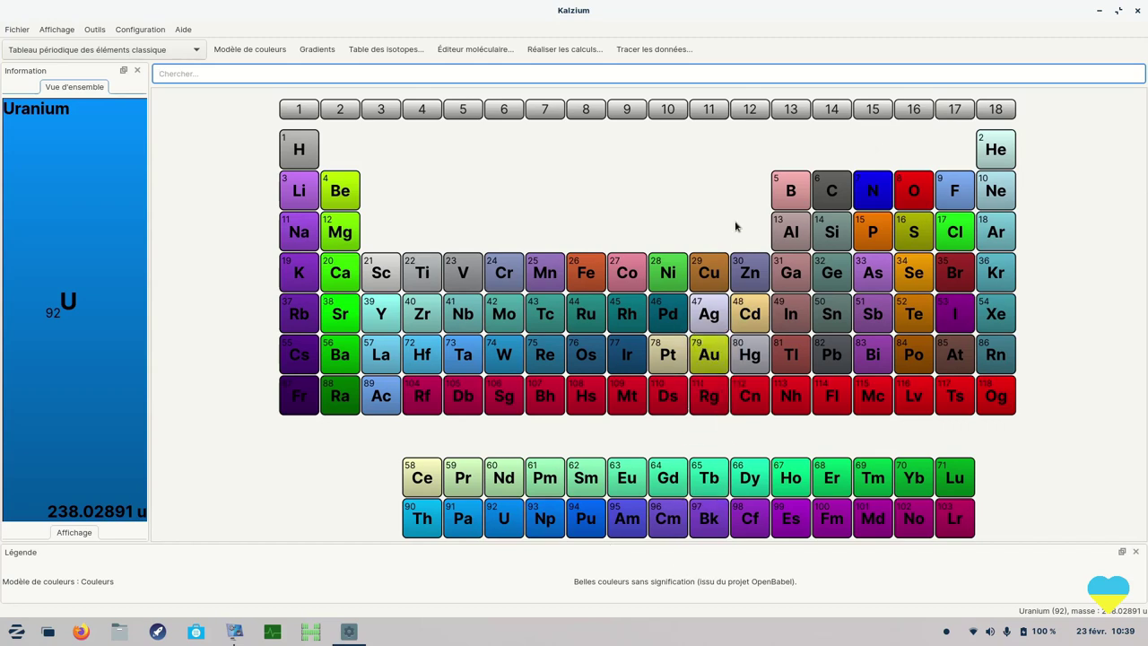
Open copper's details in the periodic table, view its data overview, atom model, isotopes, miscellaneous facts, spectrum and additional information, and close them.
click(704, 280)
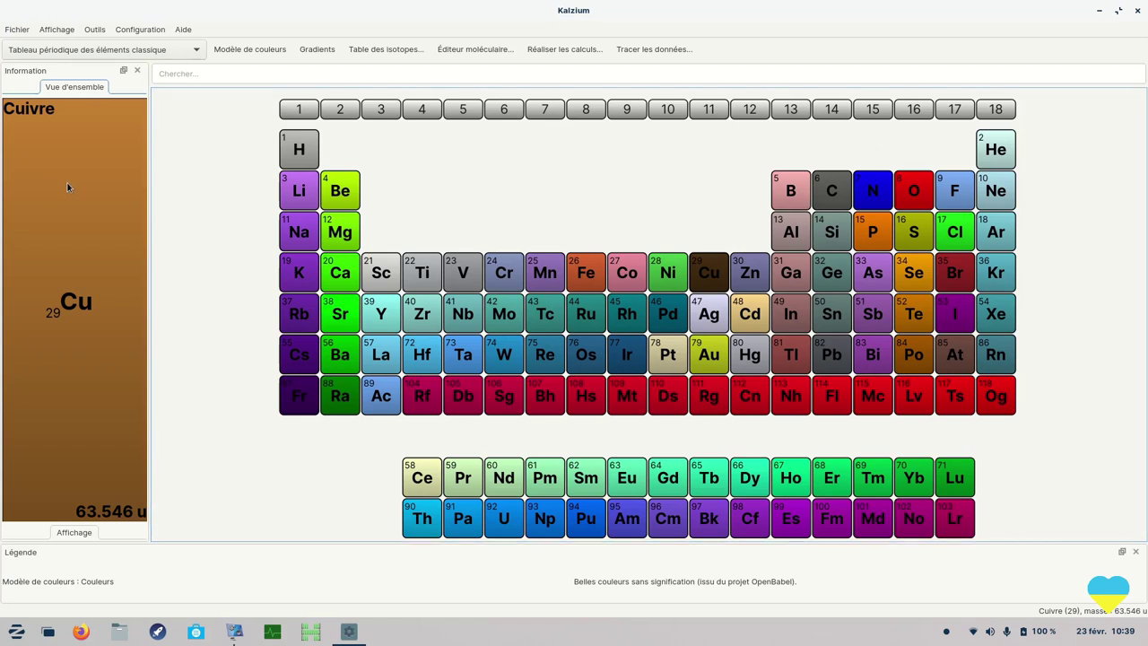
click(710, 274)
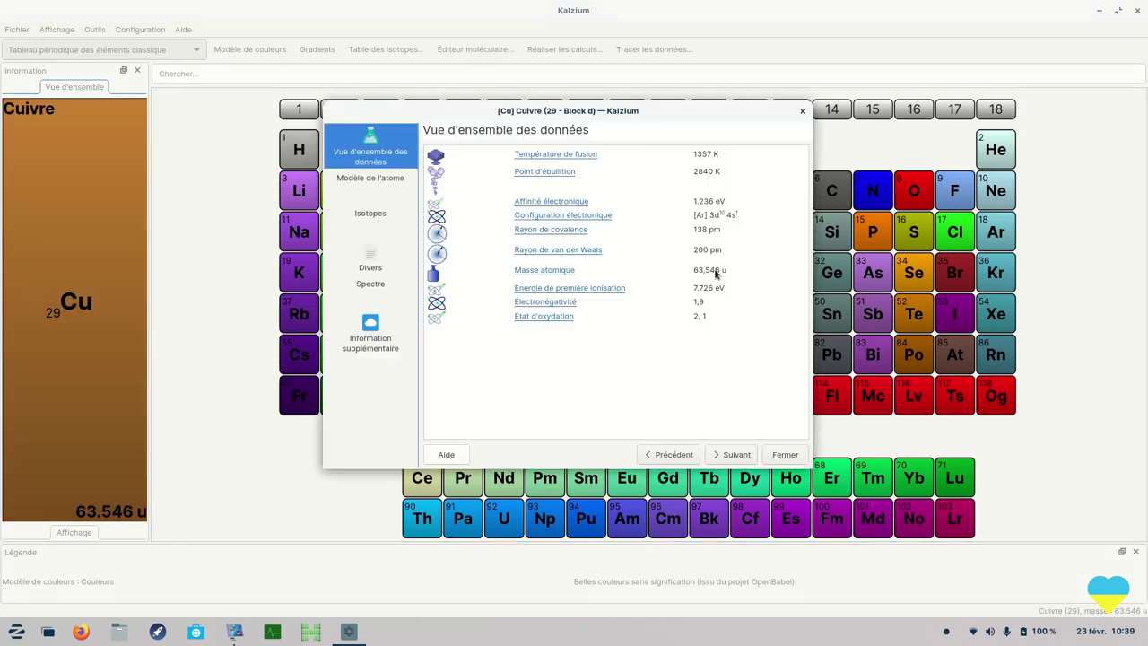
click(366, 184)
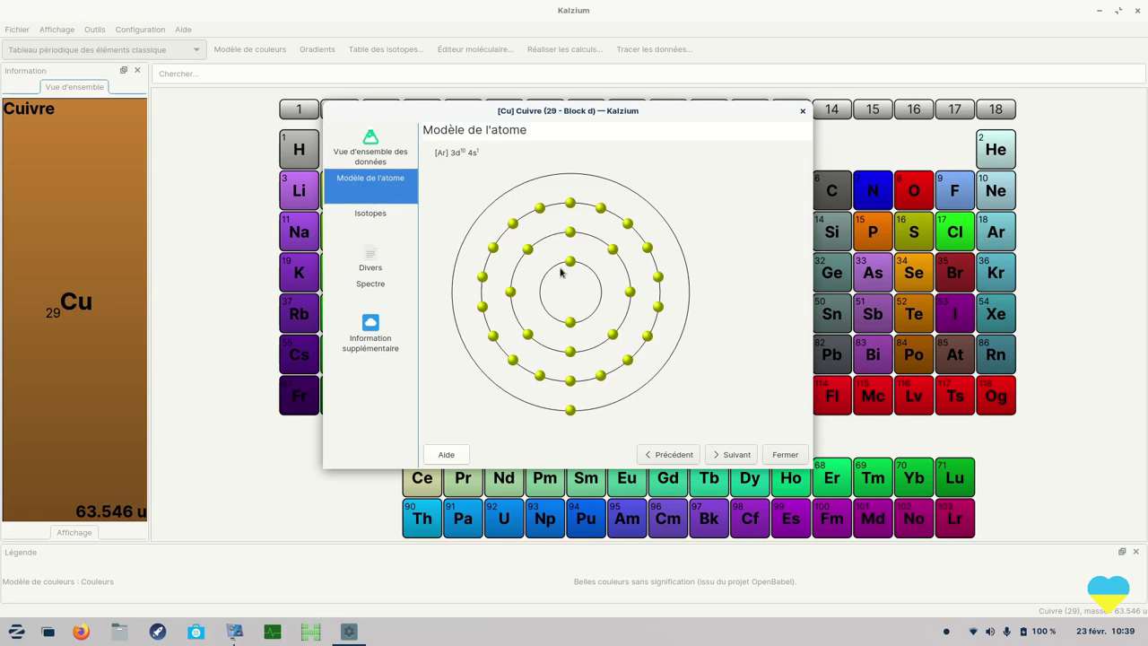
click(378, 223)
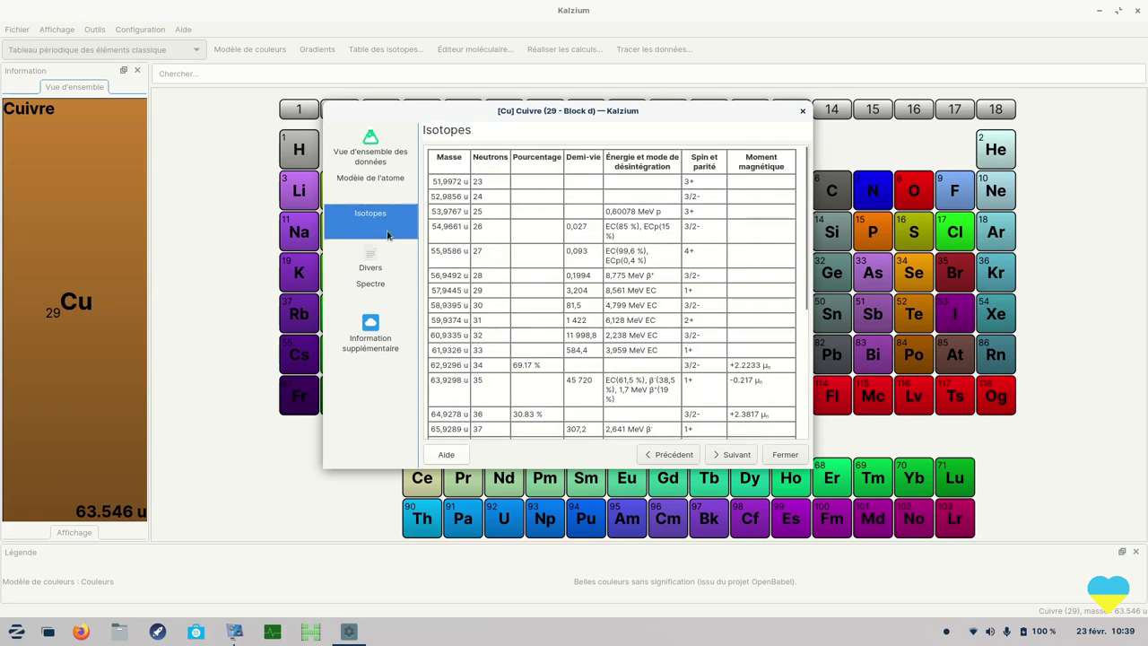
click(378, 273)
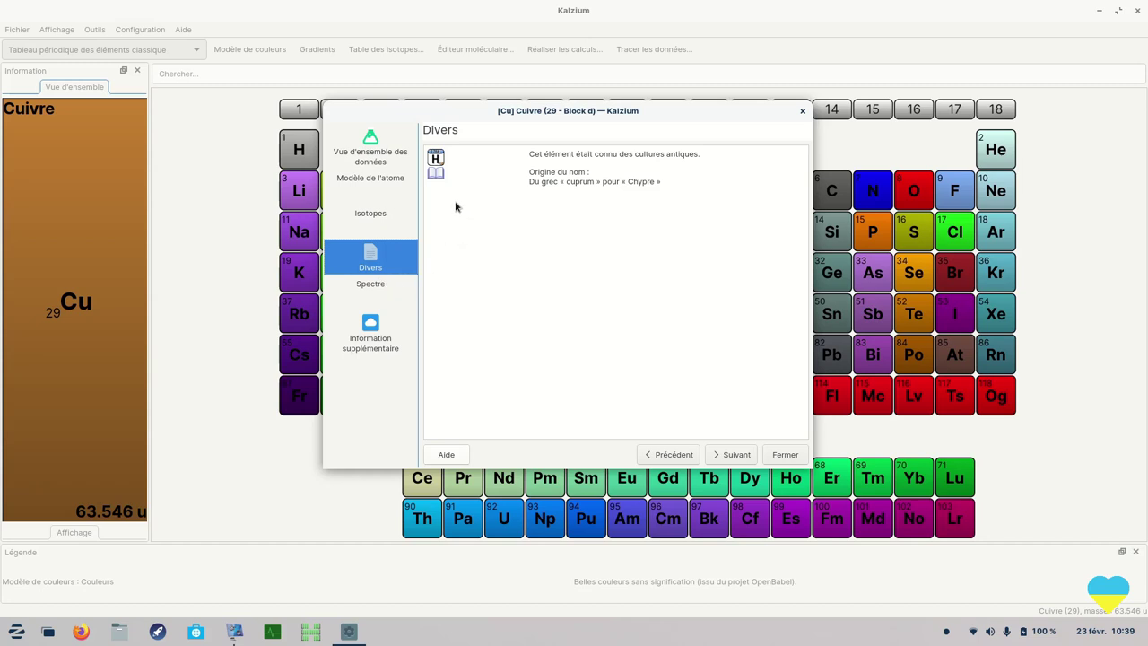
click(370, 287)
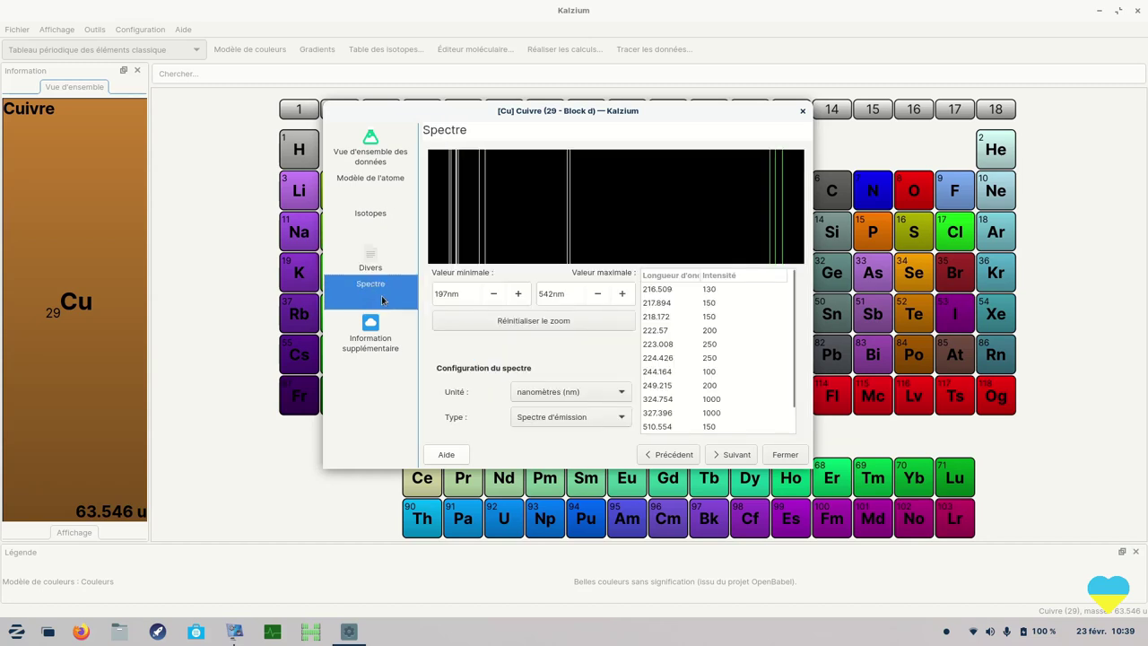
click(367, 336)
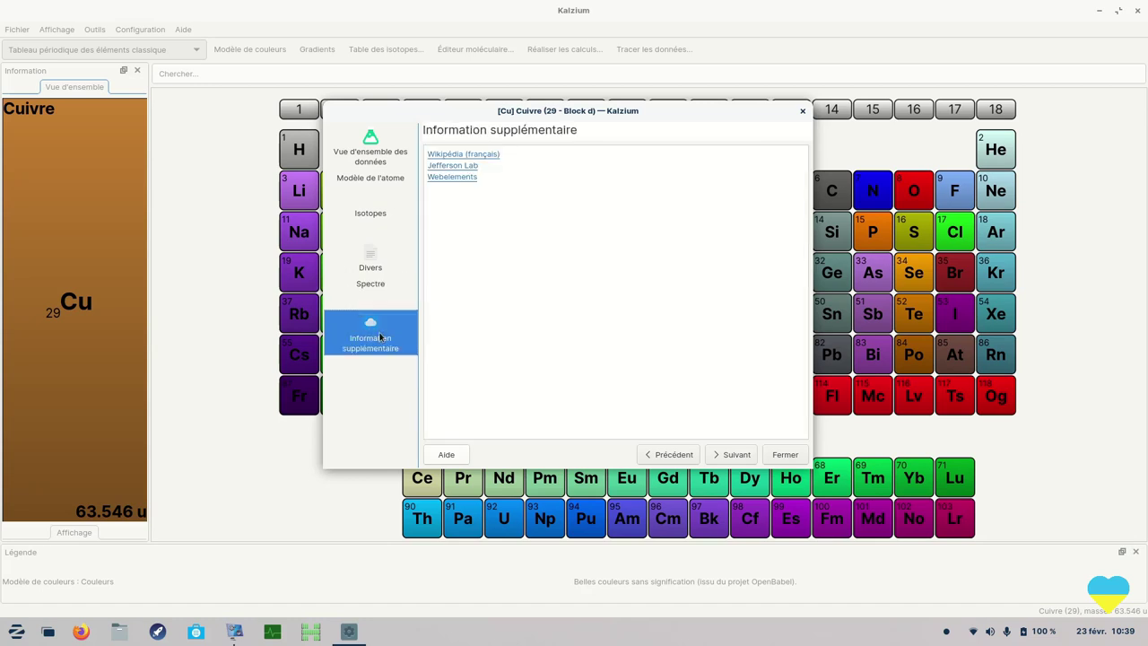
key(Escape)
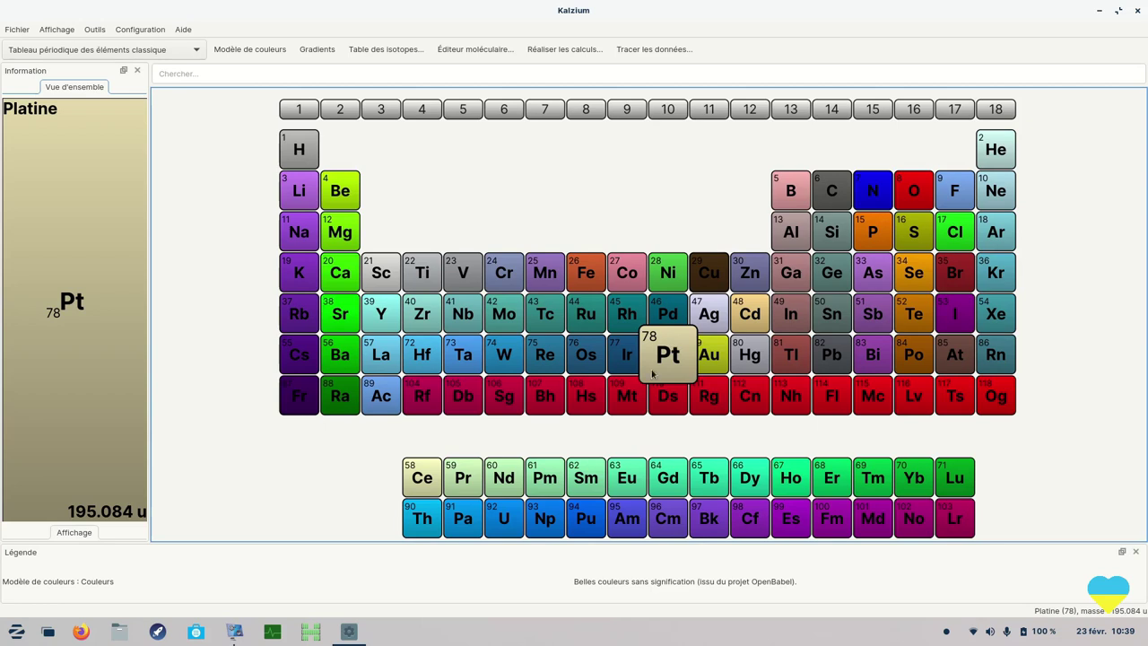
Open iron's details in the periodic table, view its data overview, atom model, isotopes, miscellaneous facts and additional information, and close them.
click(585, 273)
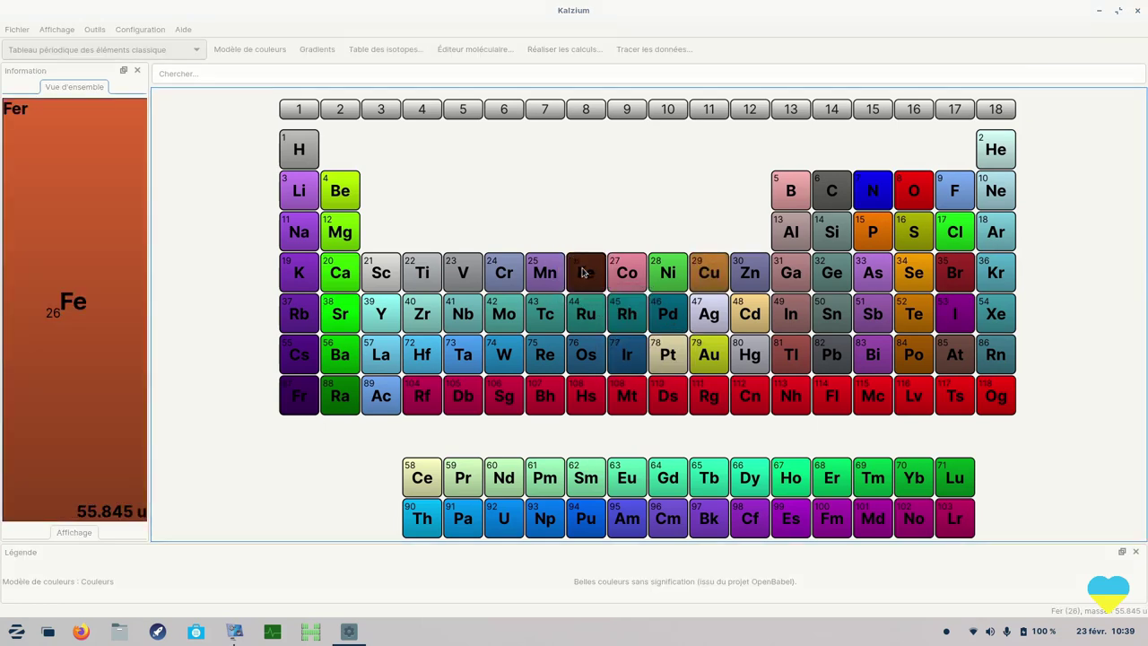
click(373, 175)
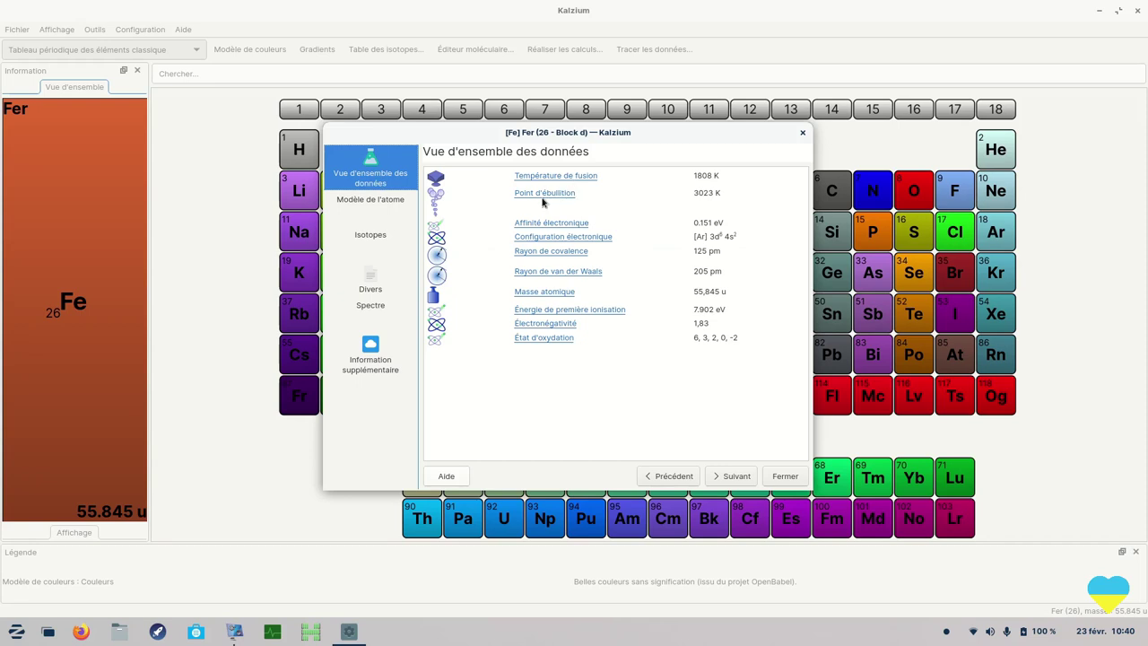
click(391, 205)
click(380, 240)
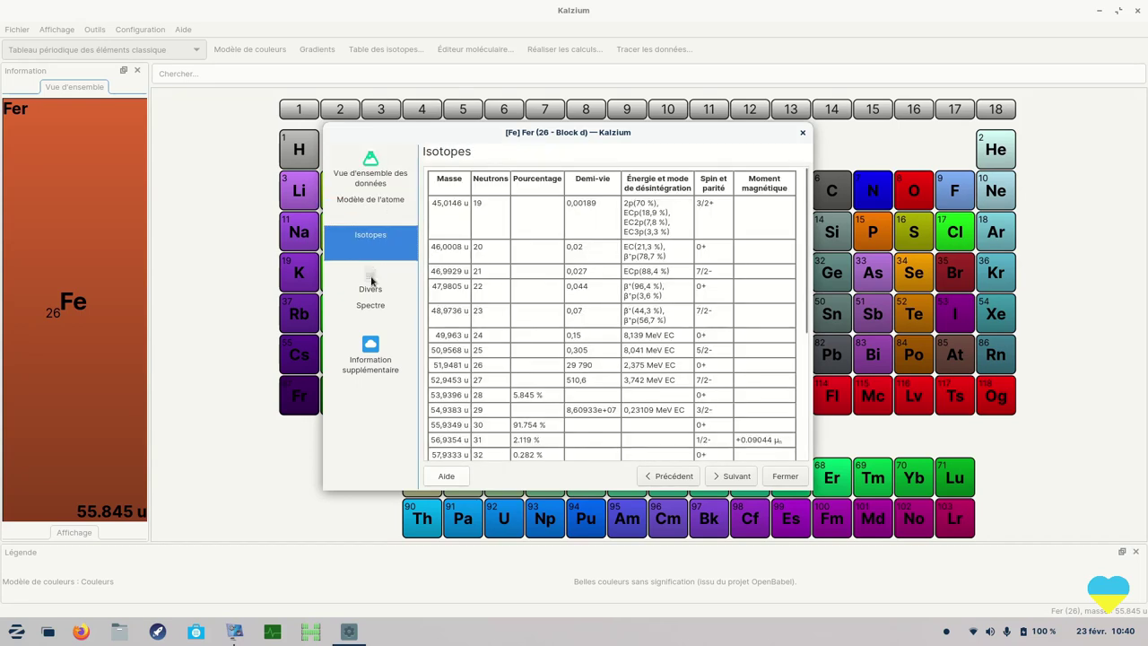
click(372, 282)
click(374, 353)
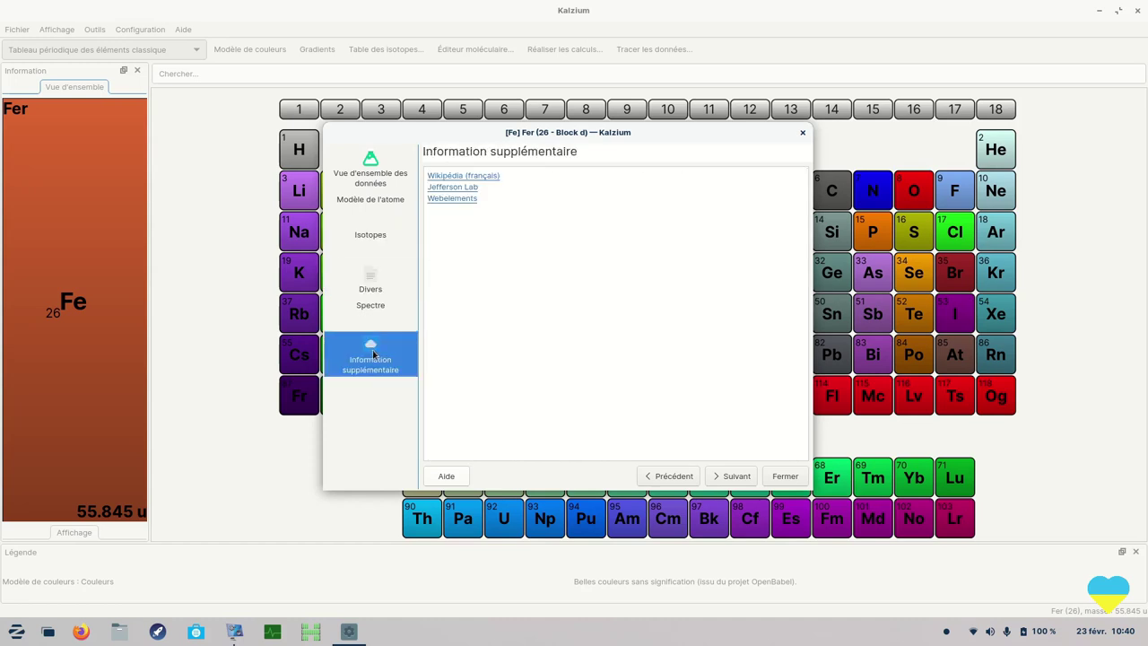
click(803, 133)
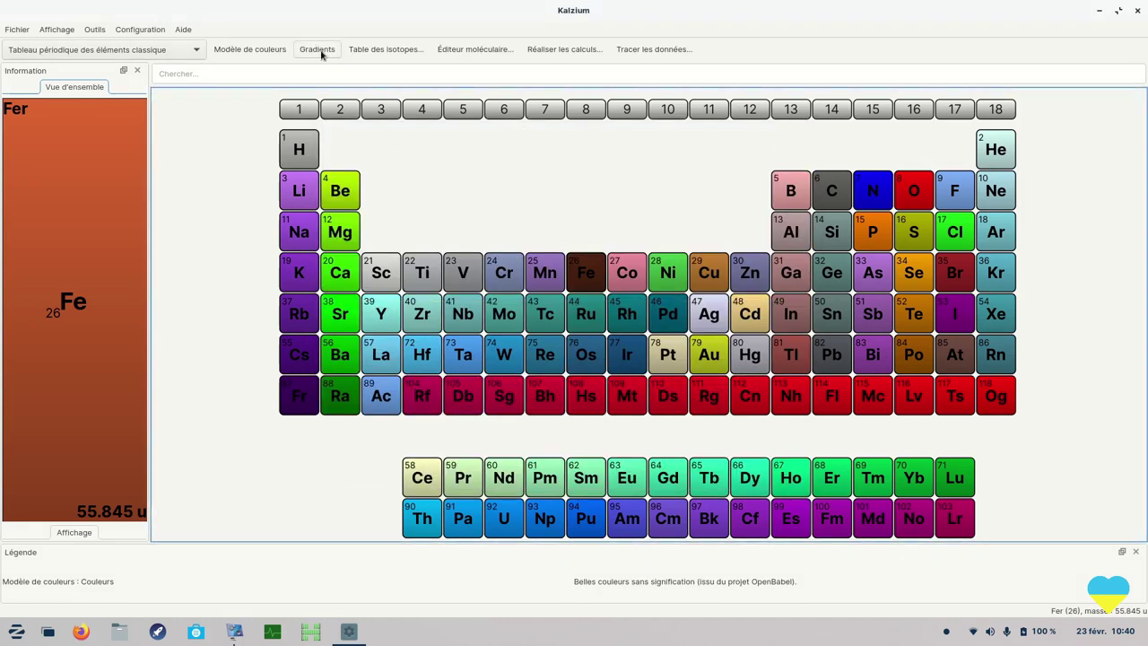
Try the Monochrome colour scheme on the periodic table, and switch it to Iconique.
click(257, 50)
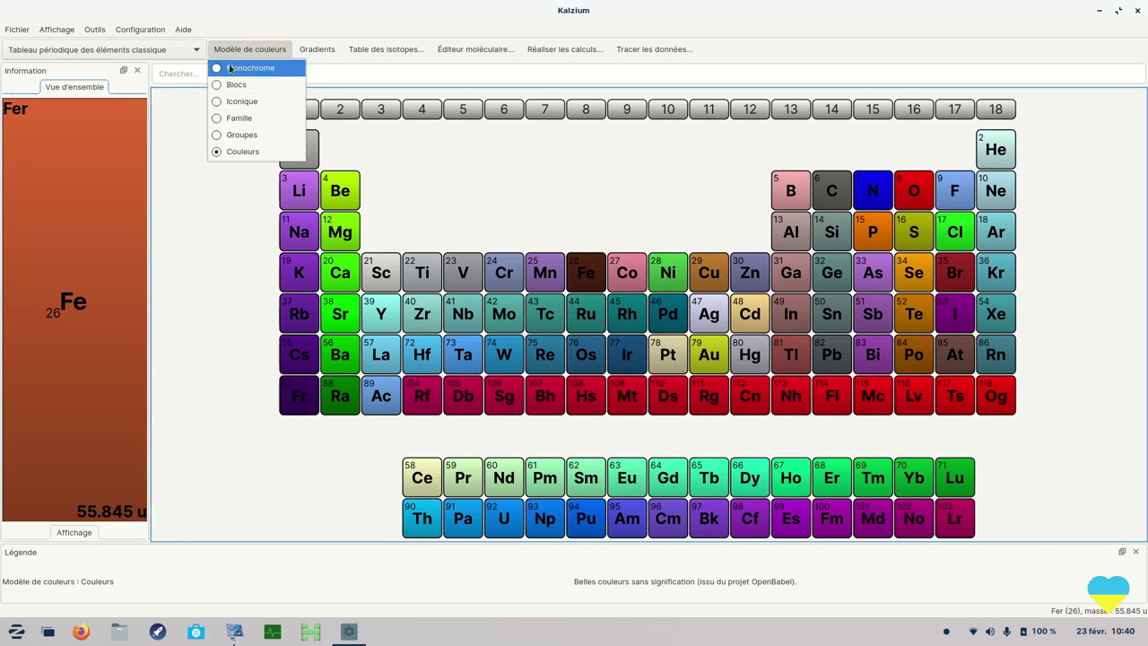
click(216, 69)
click(281, 51)
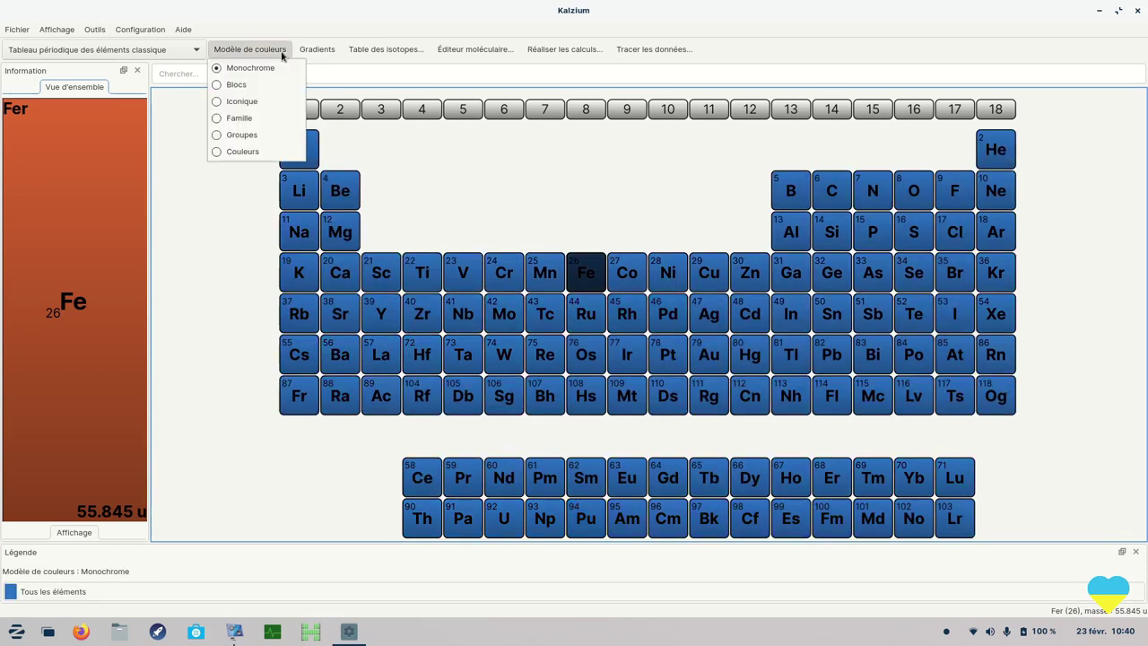
click(220, 101)
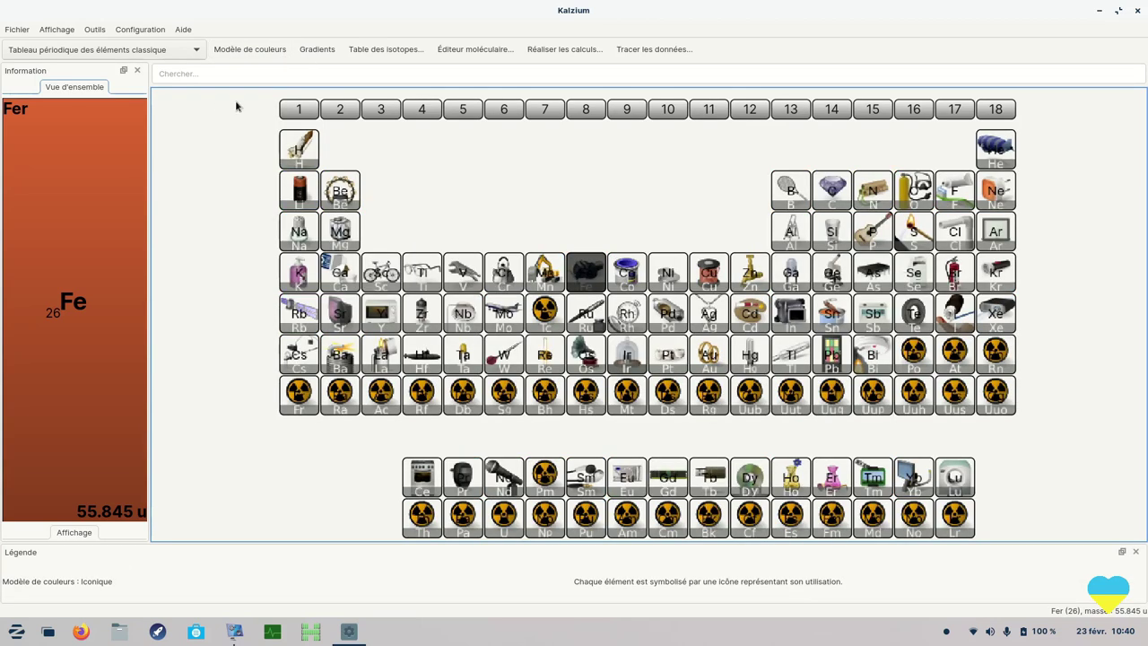
Switch the periodic table's colour scheme to Blocs and select darmstadtium for the element overview.
click(286, 52)
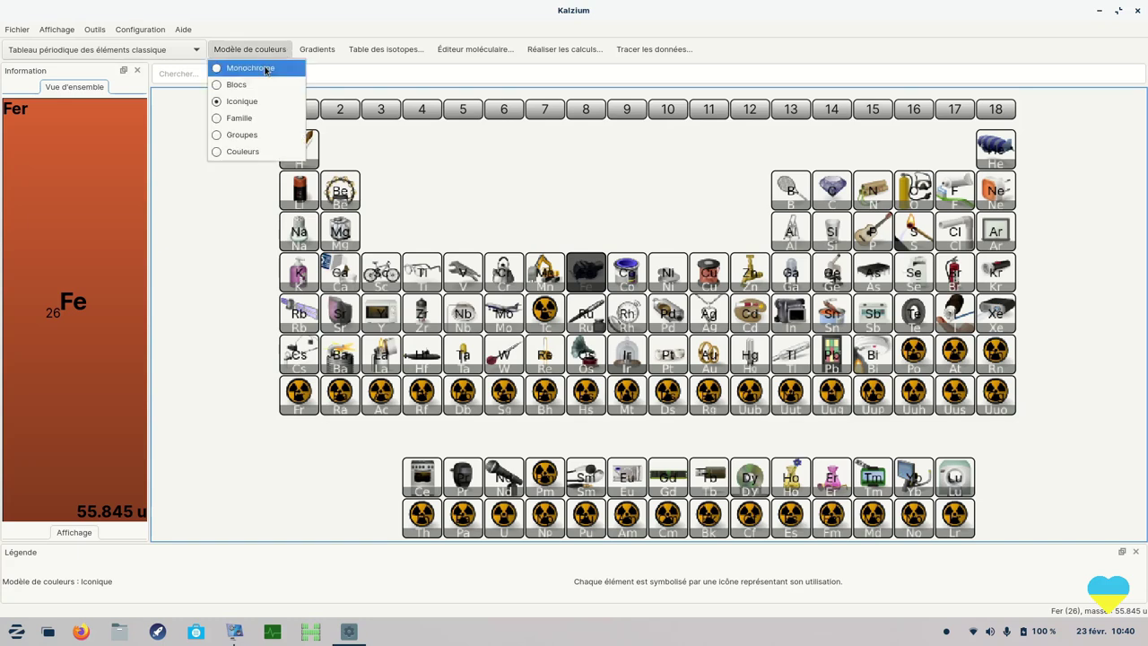
click(222, 89)
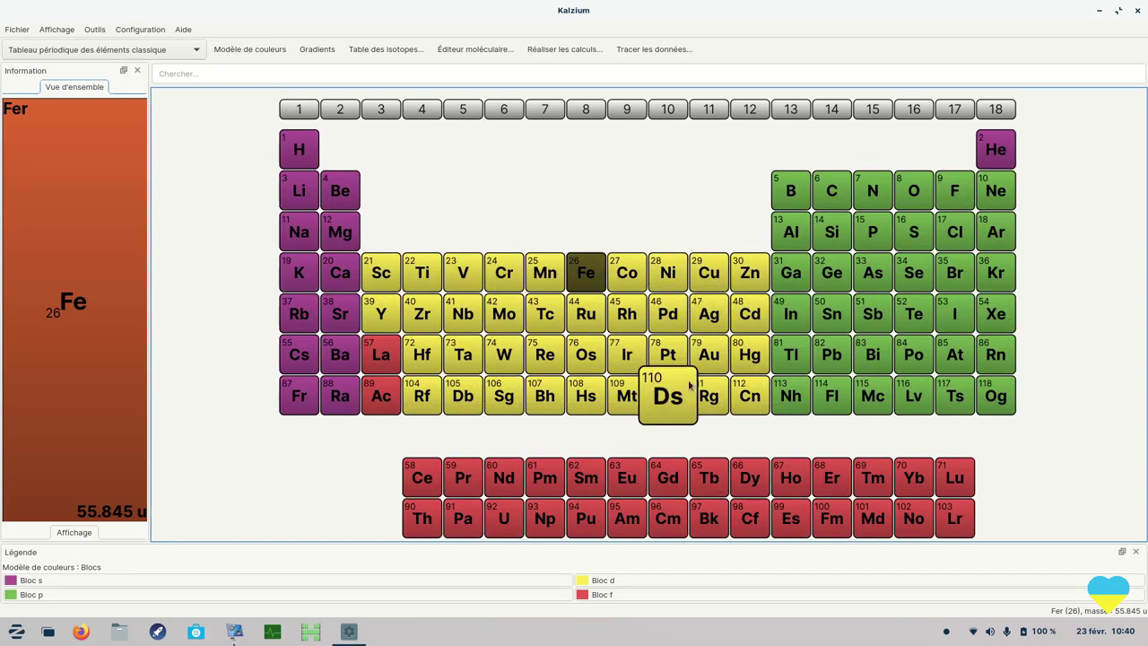
mouse_move(683, 403)
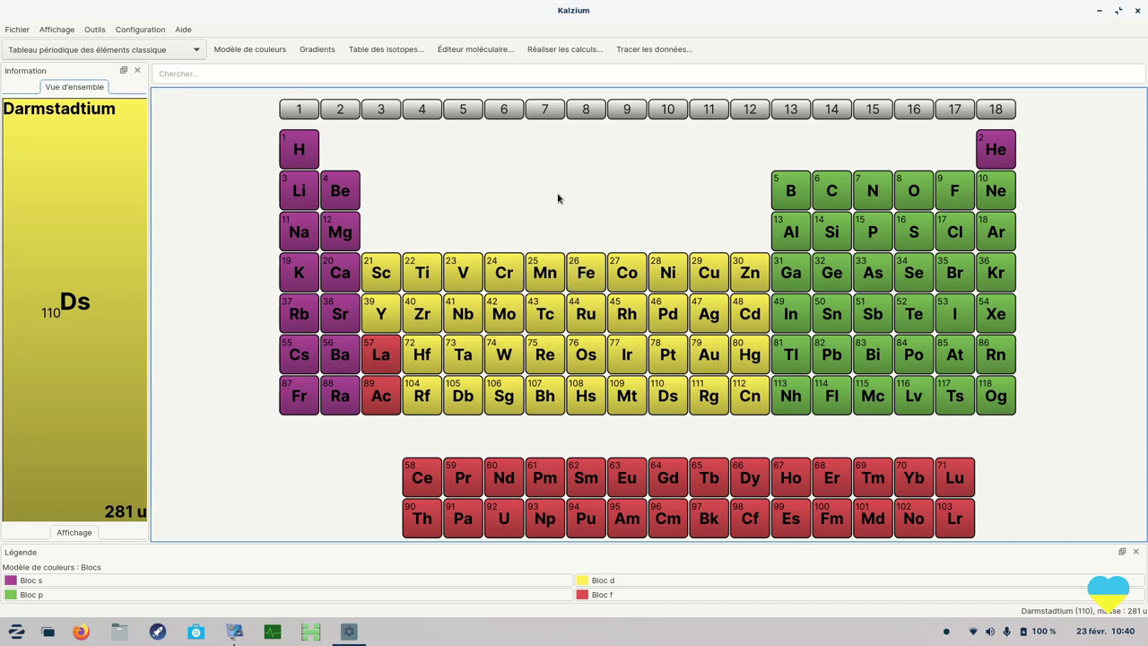
Look at the molecule editor, and close it together with Kalzium.
click(447, 53)
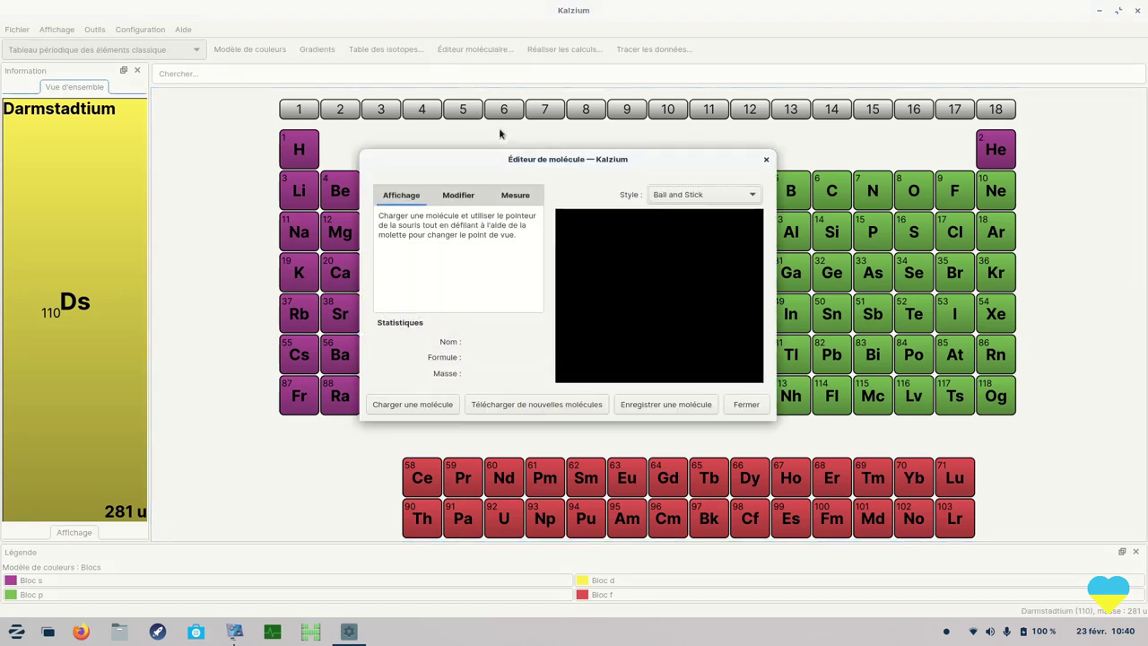
click(766, 159)
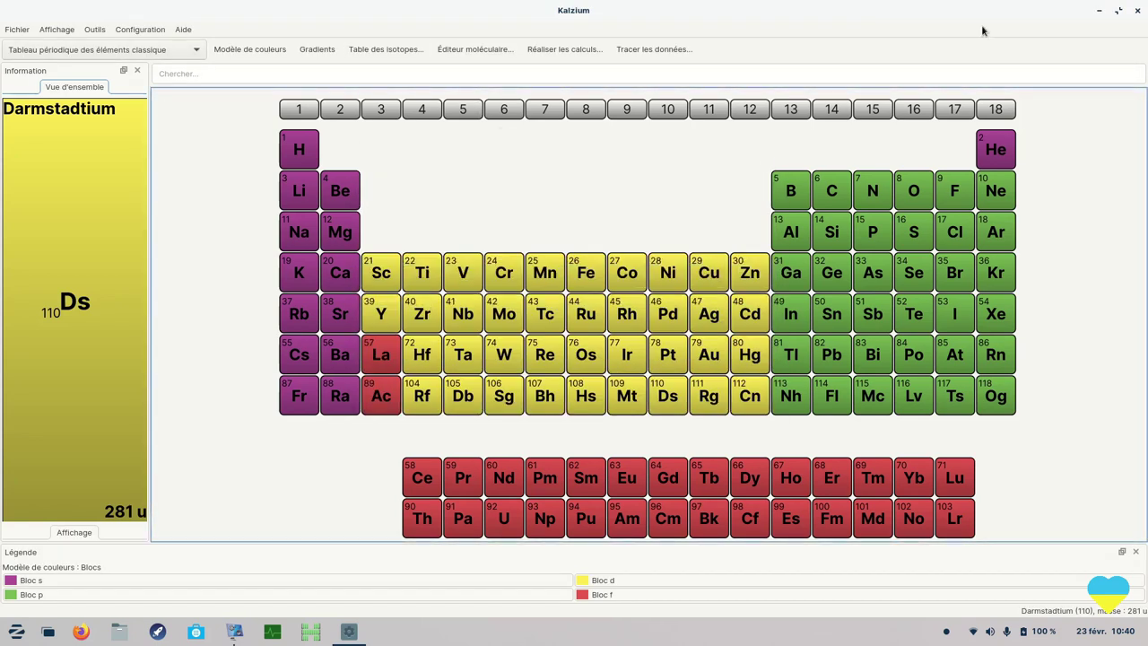
click(1136, 11)
Launch KDE Marble from the Science category.
click(16, 631)
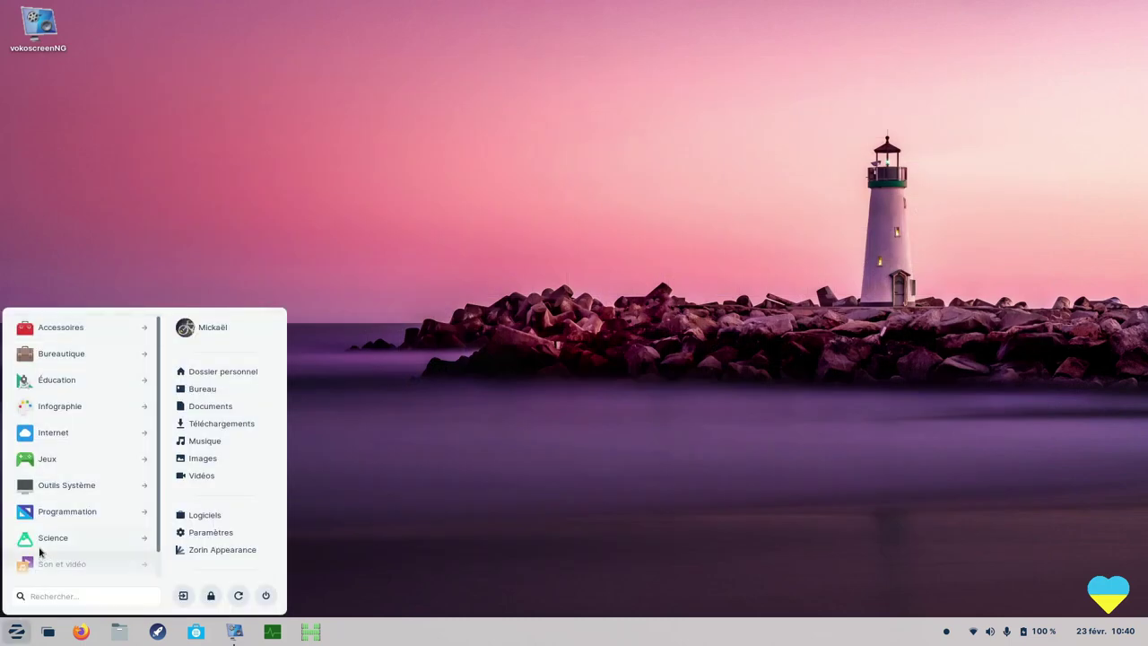
click(53, 536)
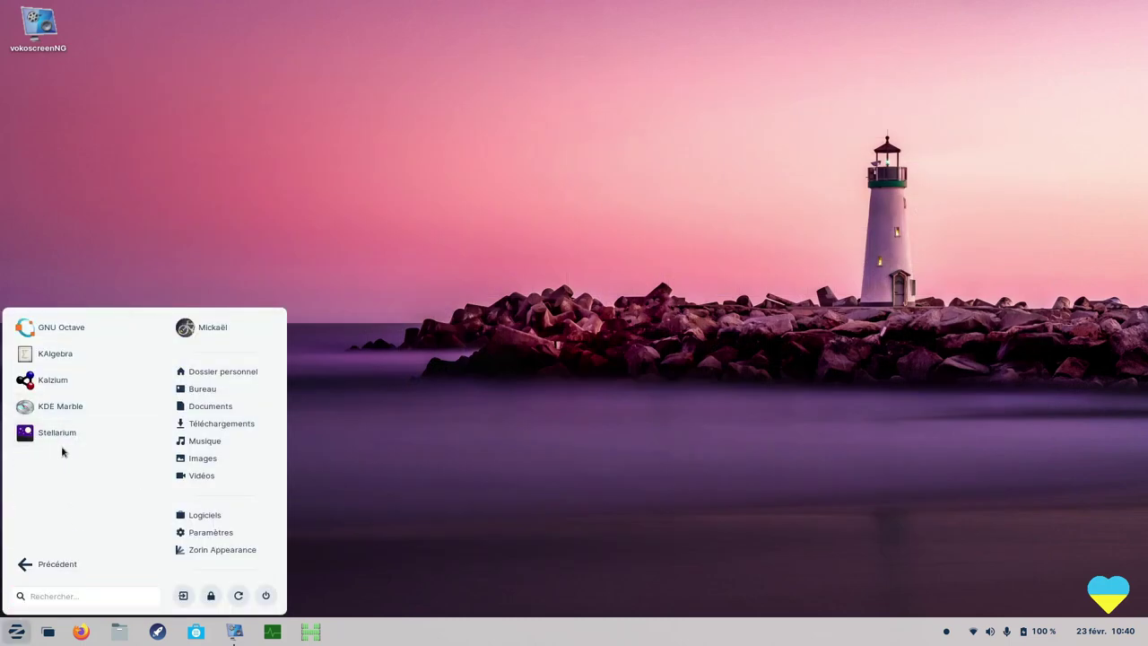
click(92, 413)
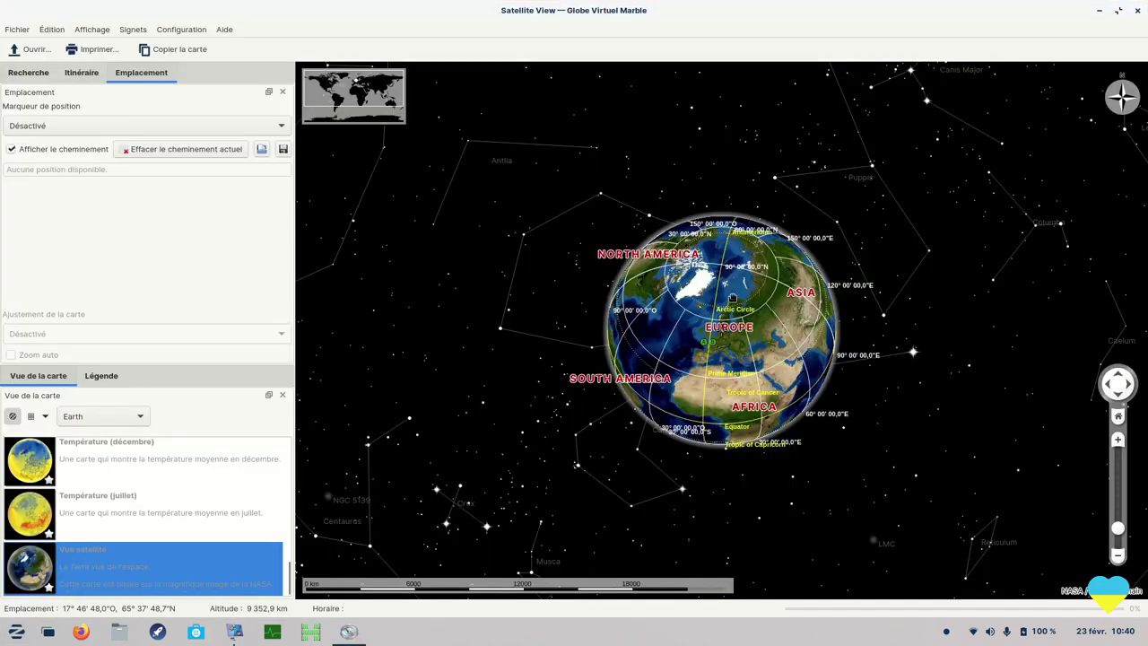
Zoom the globe in on Europe and look through the route, search and location sections.
mouse_move(730, 299)
mouse_down()
mouse_move(699, 384)
mouse_move(731, 309)
mouse_up()
scroll(731, 309, up, 5)
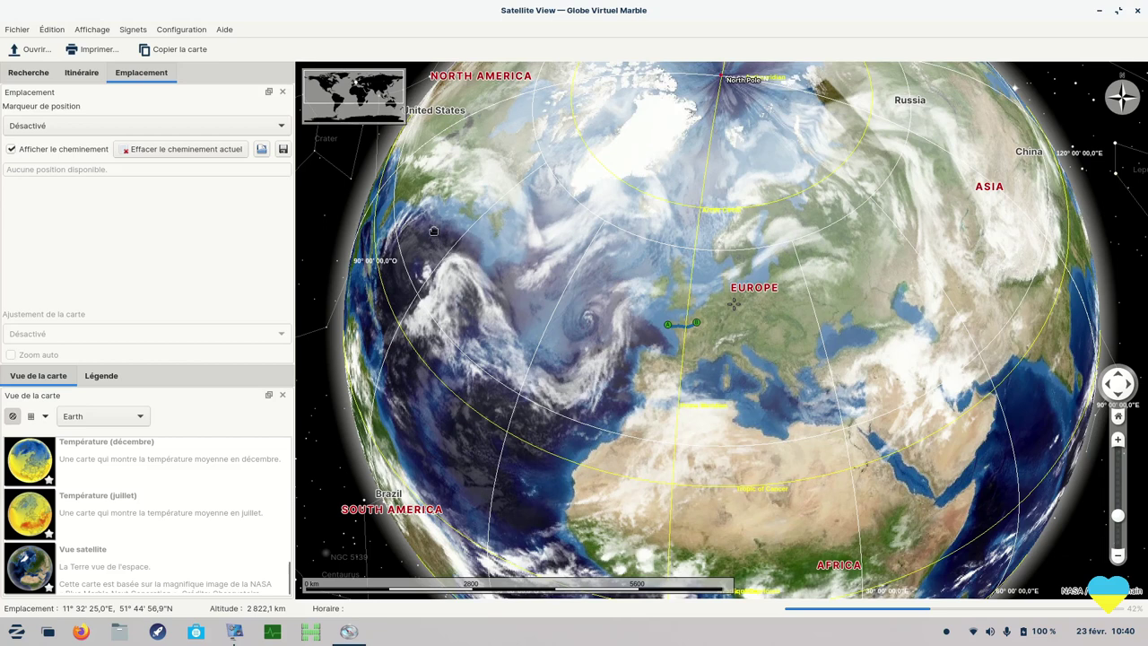
click(70, 80)
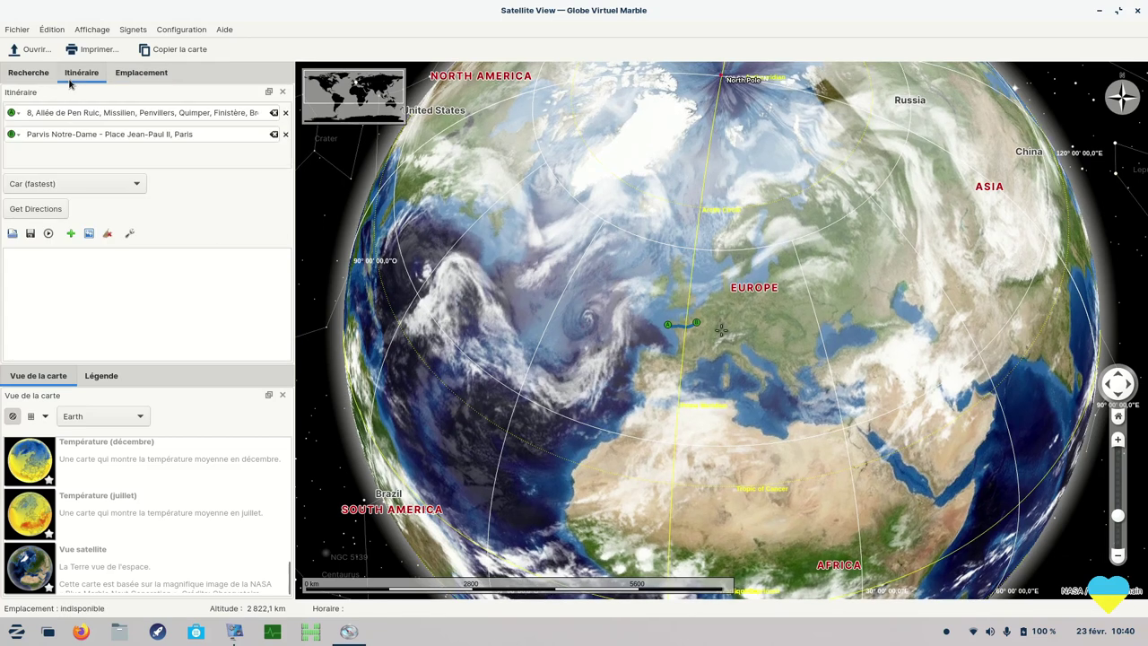
click(22, 74)
click(151, 73)
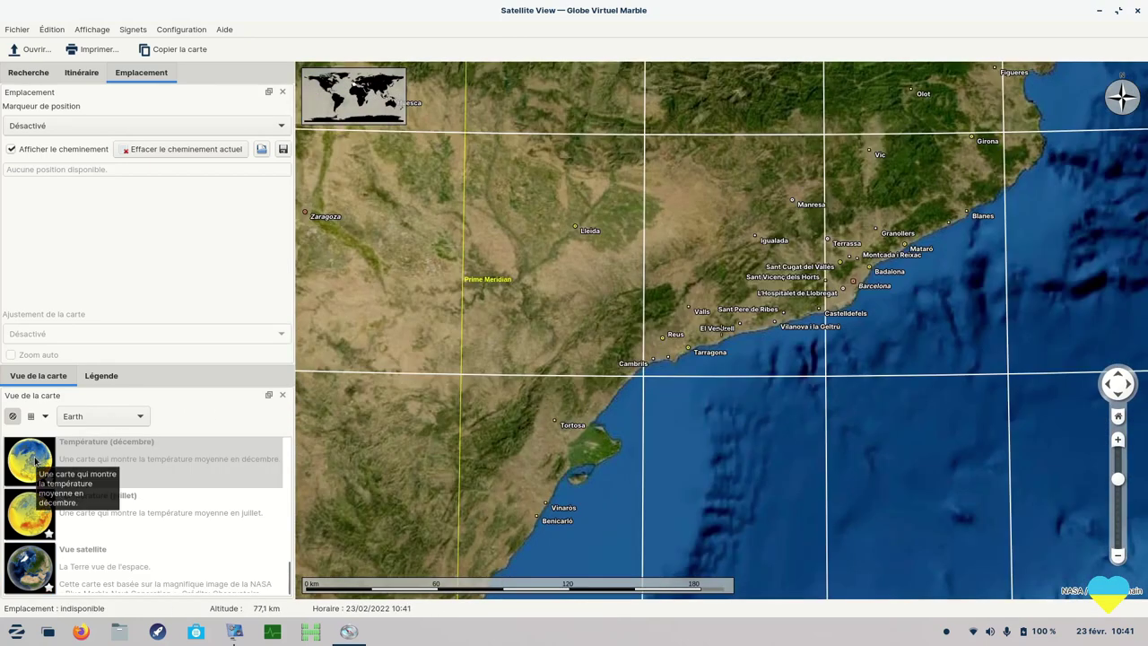
View the whole globe with the December temperature map theme, and with the July temperature theme.
click(36, 460)
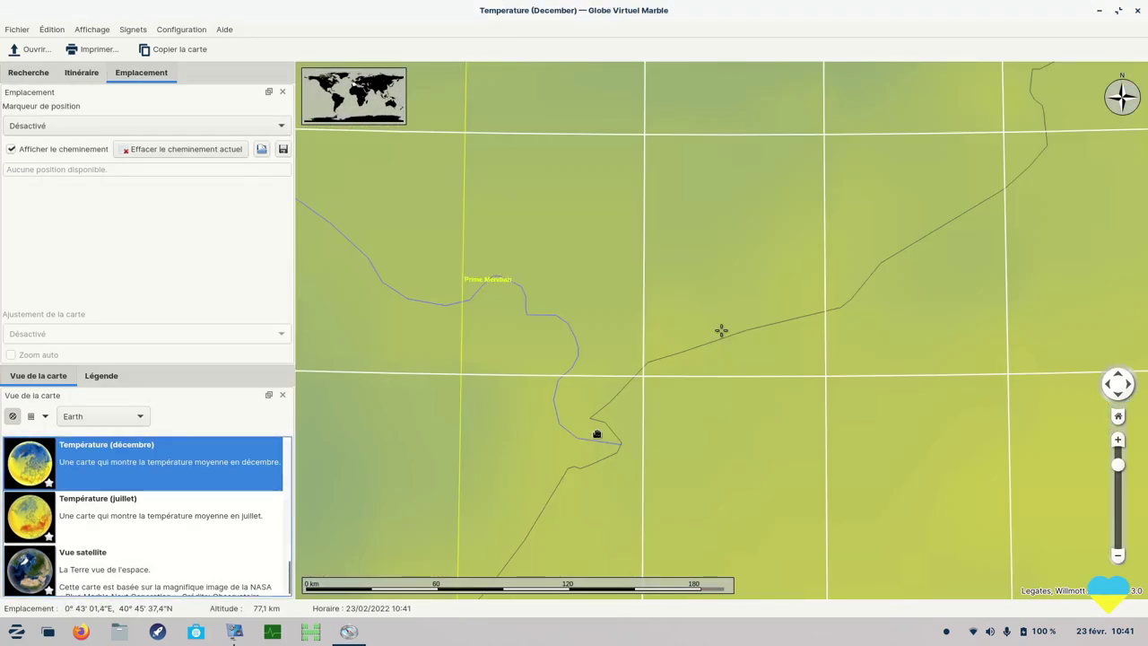
key(Home)
scroll(617, 430, down, 3)
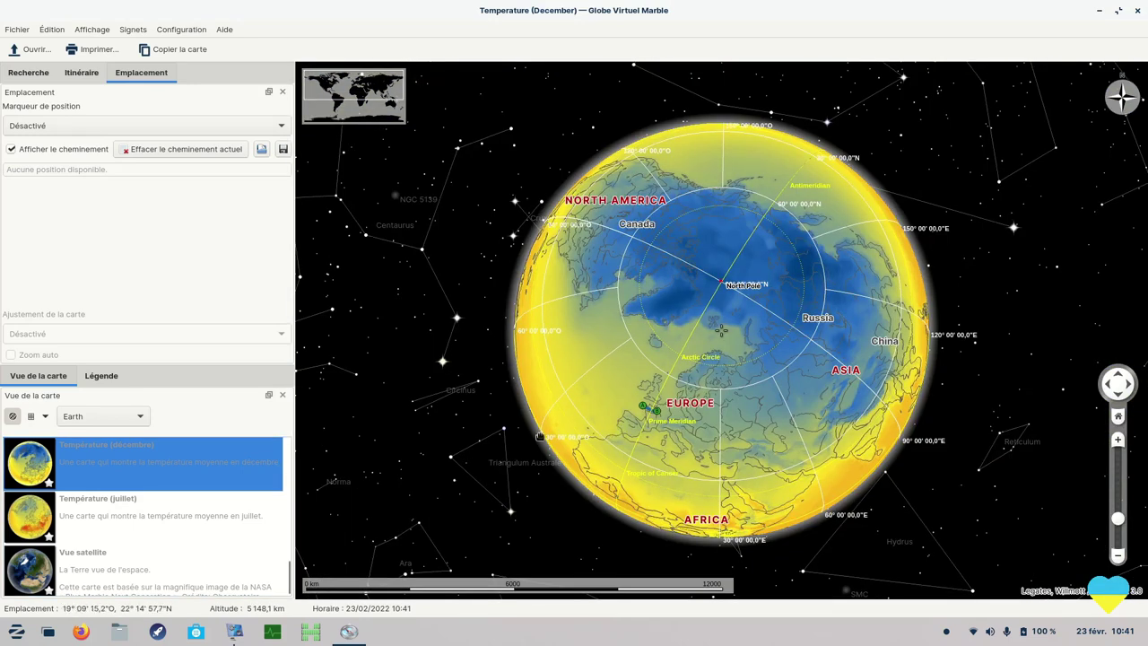
click(125, 515)
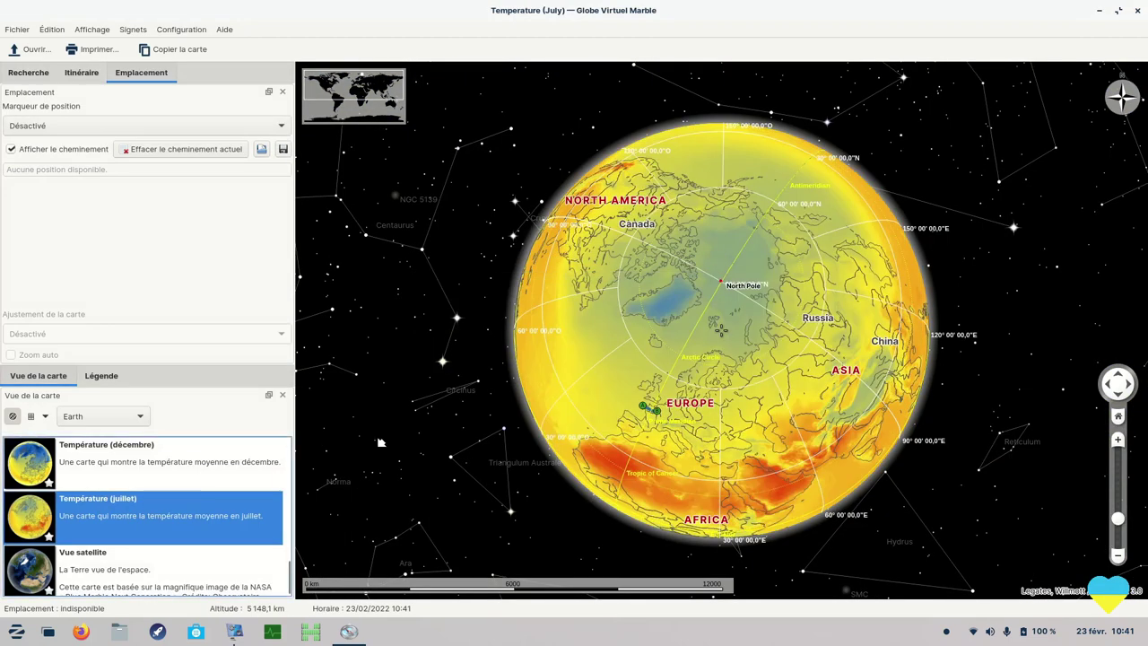
scroll(180, 513, down, 1)
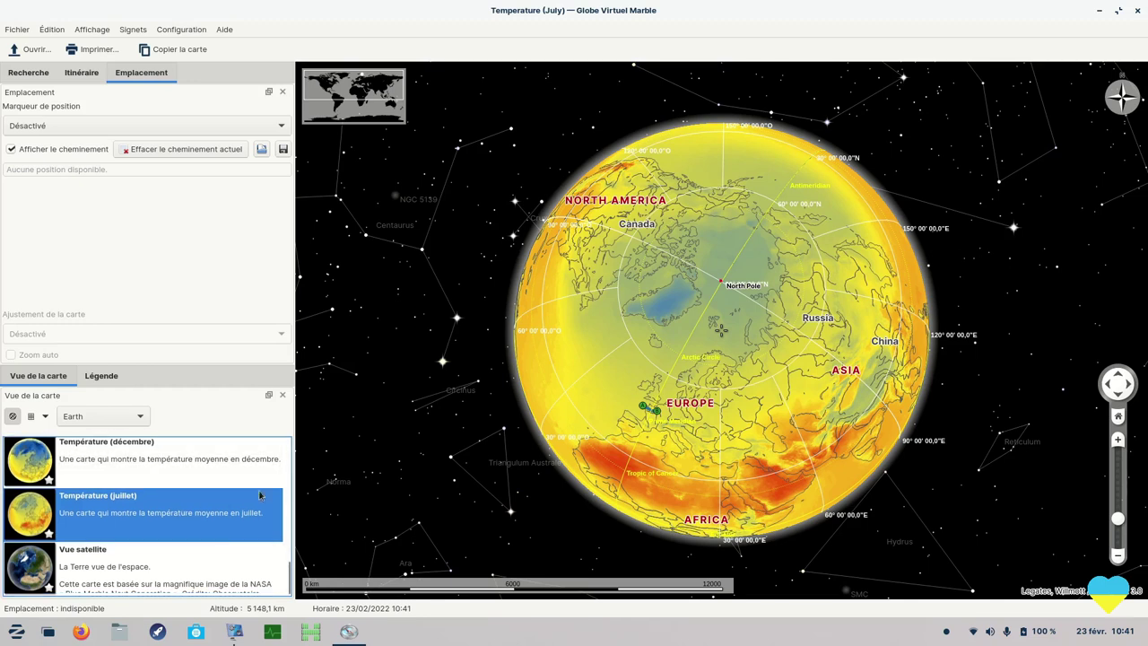
Show the globe in satellite view, and switch it to the December precipitation map.
click(280, 574)
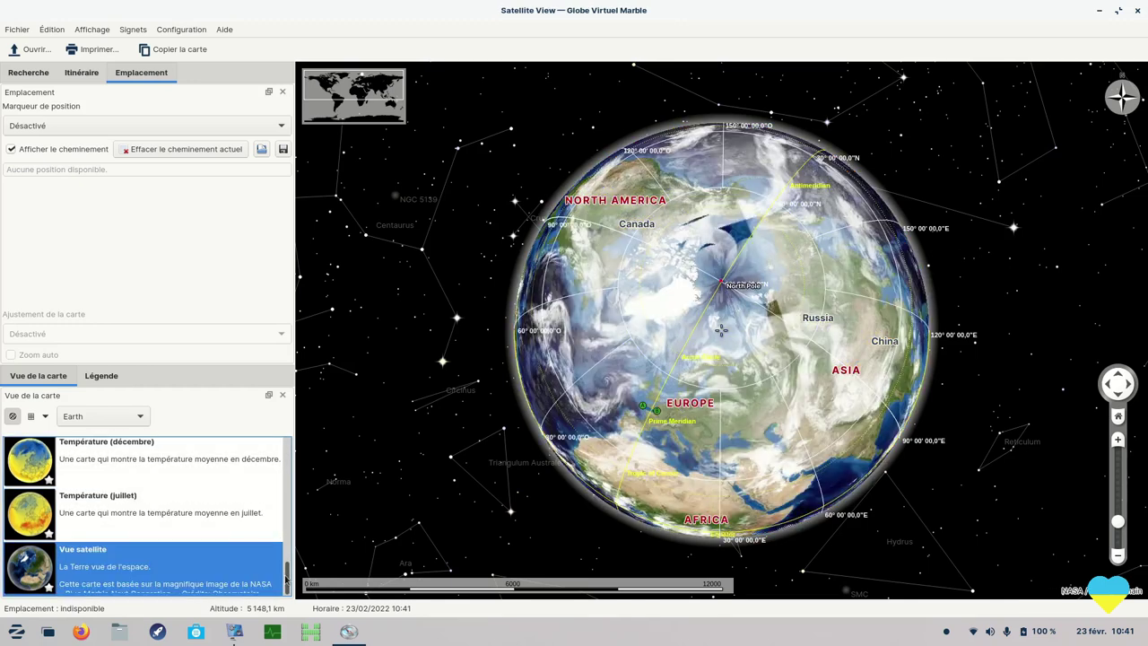
drag(288, 583, 293, 538)
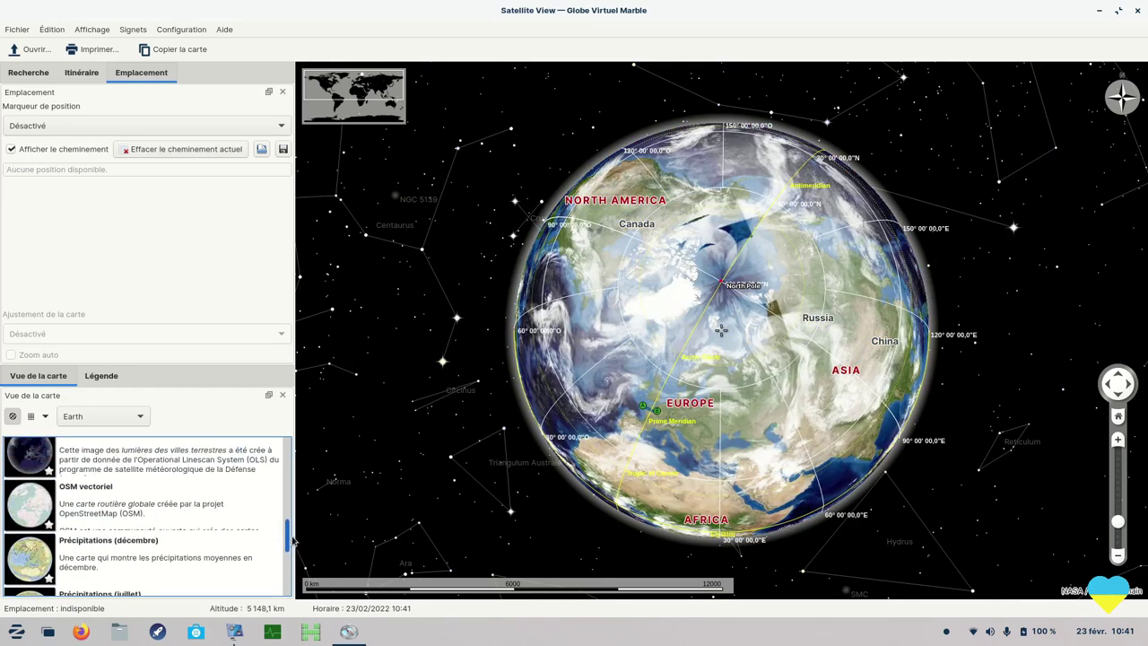
click(76, 551)
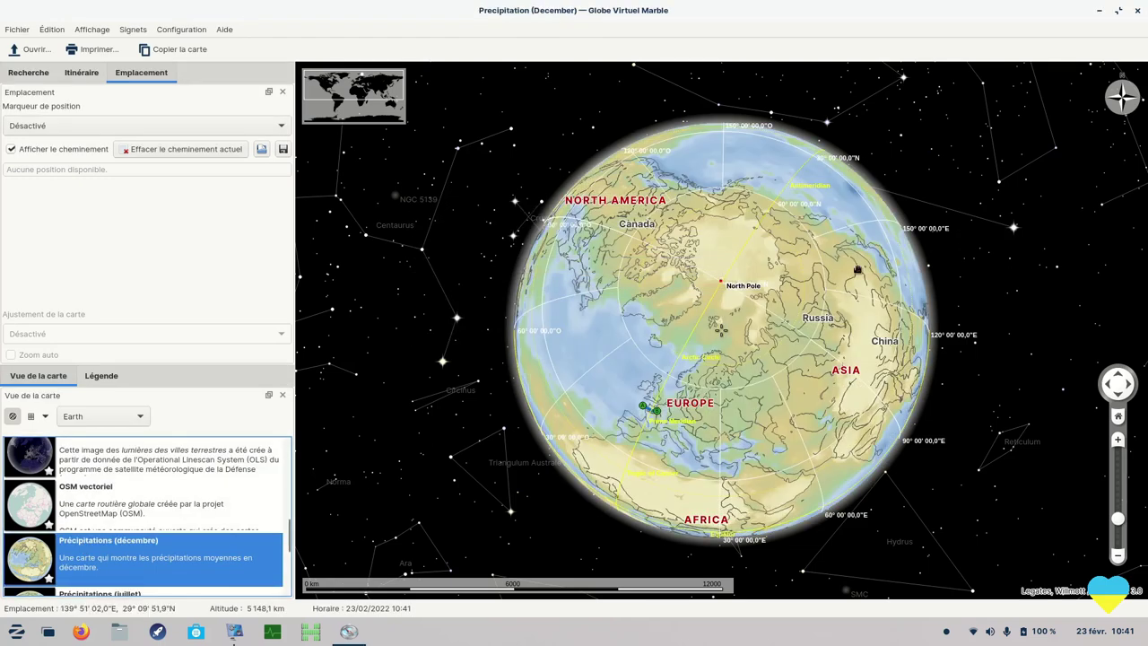
Apply the political map theme to the globe and take a closer look at its northern part.
drag(289, 547, 303, 496)
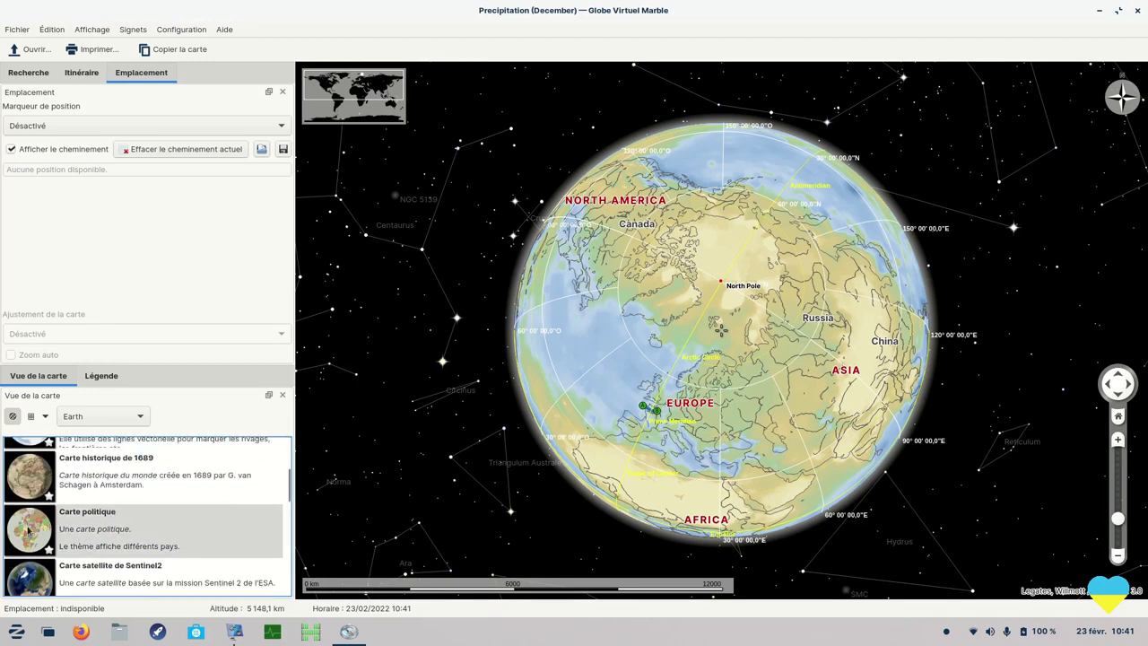
click(27, 529)
scroll(661, 341, up, 5)
scroll(685, 342, down, 3)
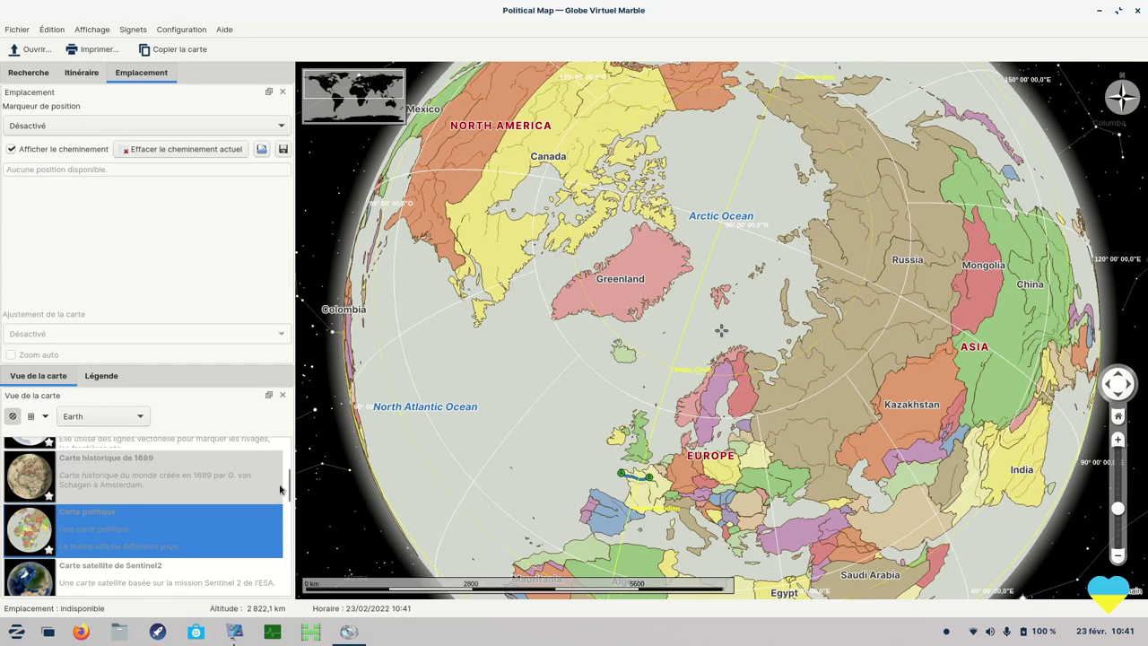
Switch the globe to the Atlas topographic map theme.
drag(289, 487, 292, 463)
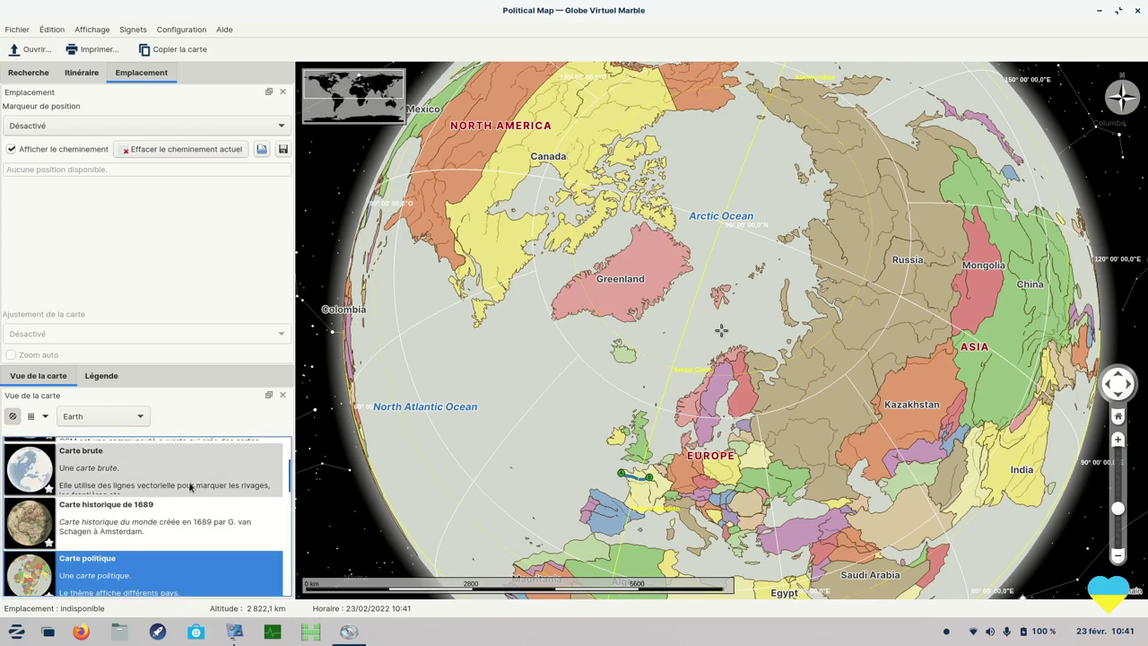
scroll(188, 491, up, 2)
click(40, 470)
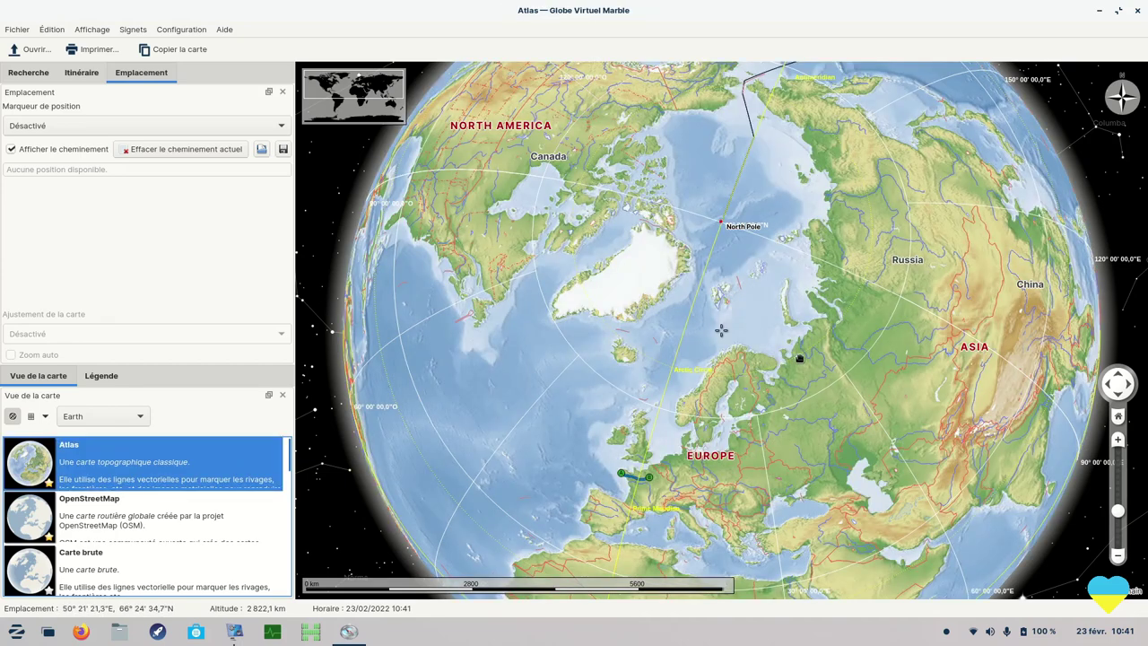
scroll(799, 358, down, 3)
scroll(792, 367, up, 3)
Rotate the Atlas globe across Asia and the Indian Ocean to the Pacific, and close Marble.
drag(785, 392, 691, 404)
drag(871, 390, 799, 410)
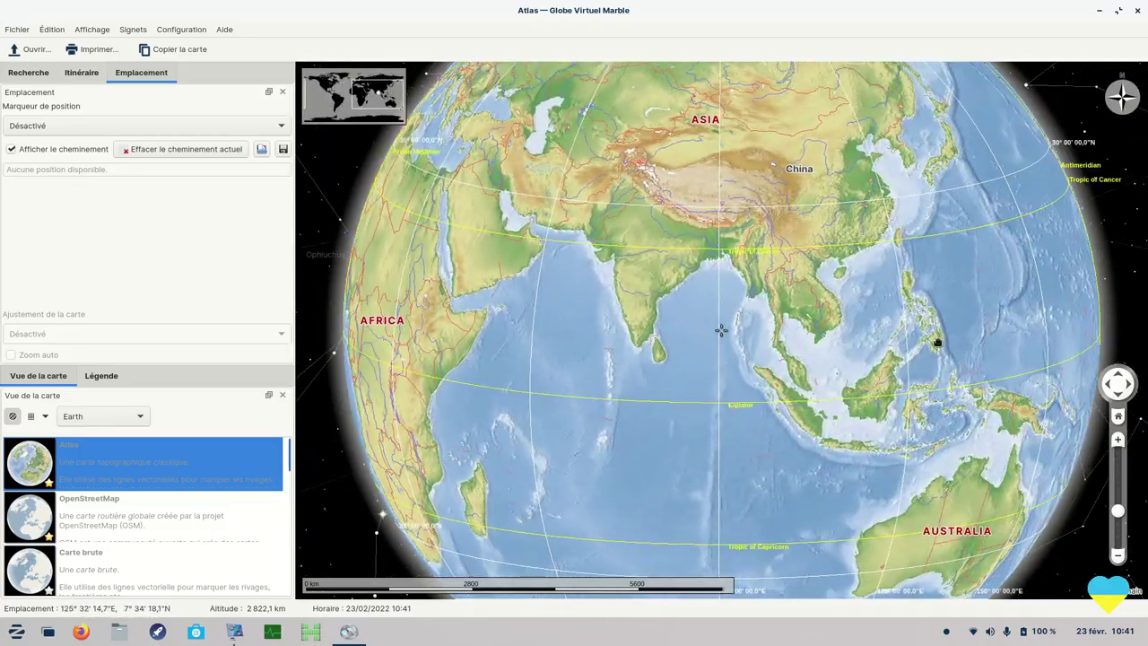
drag(937, 342, 853, 356)
drag(984, 353, 986, 310)
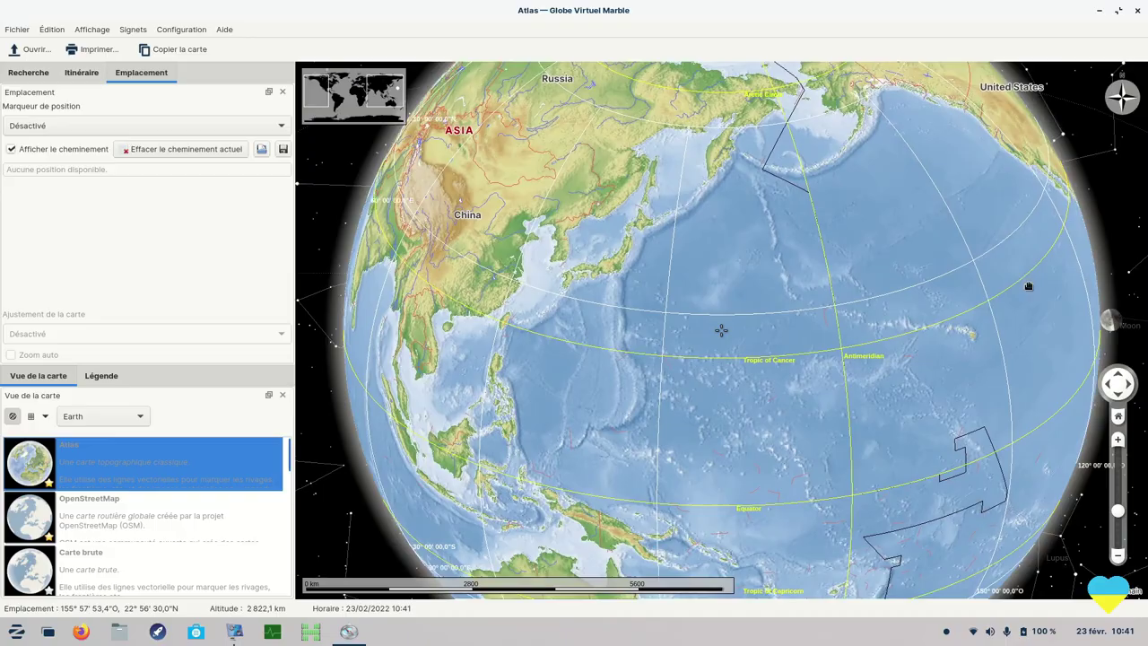
click(1137, 10)
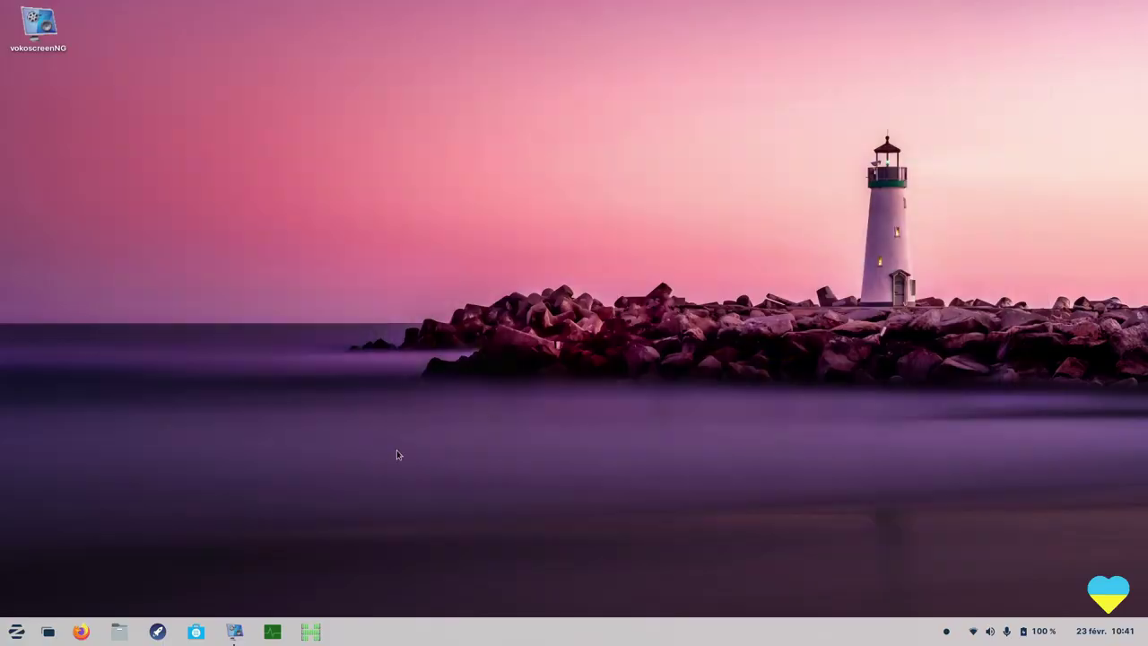
Launch Stellarium from the Science category.
click(17, 631)
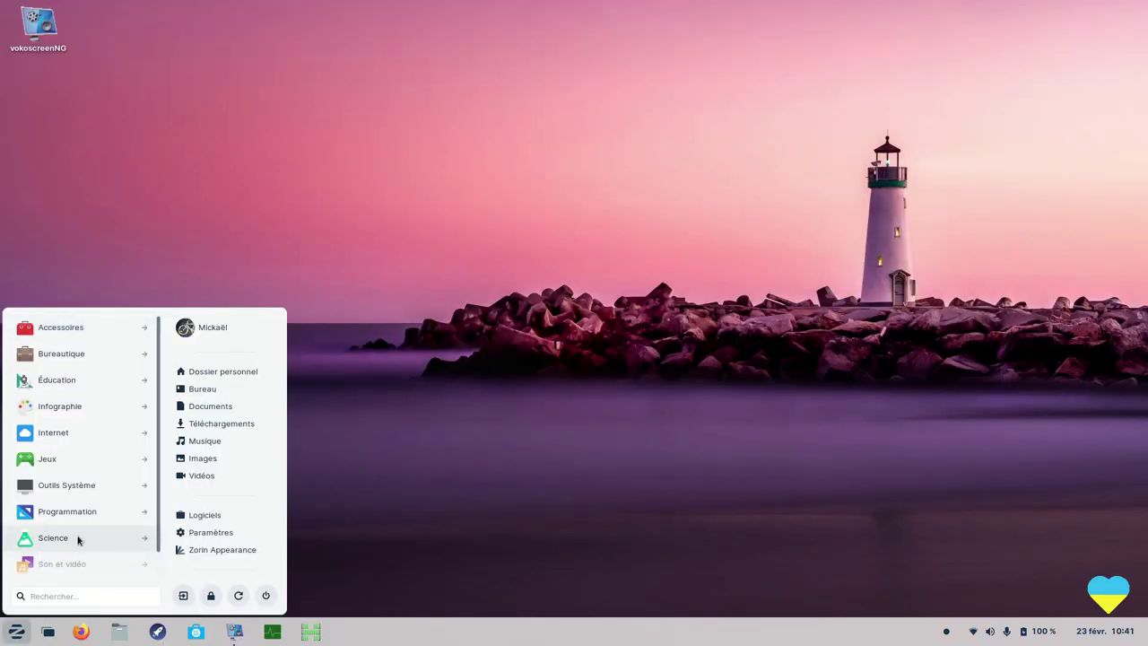
click(78, 539)
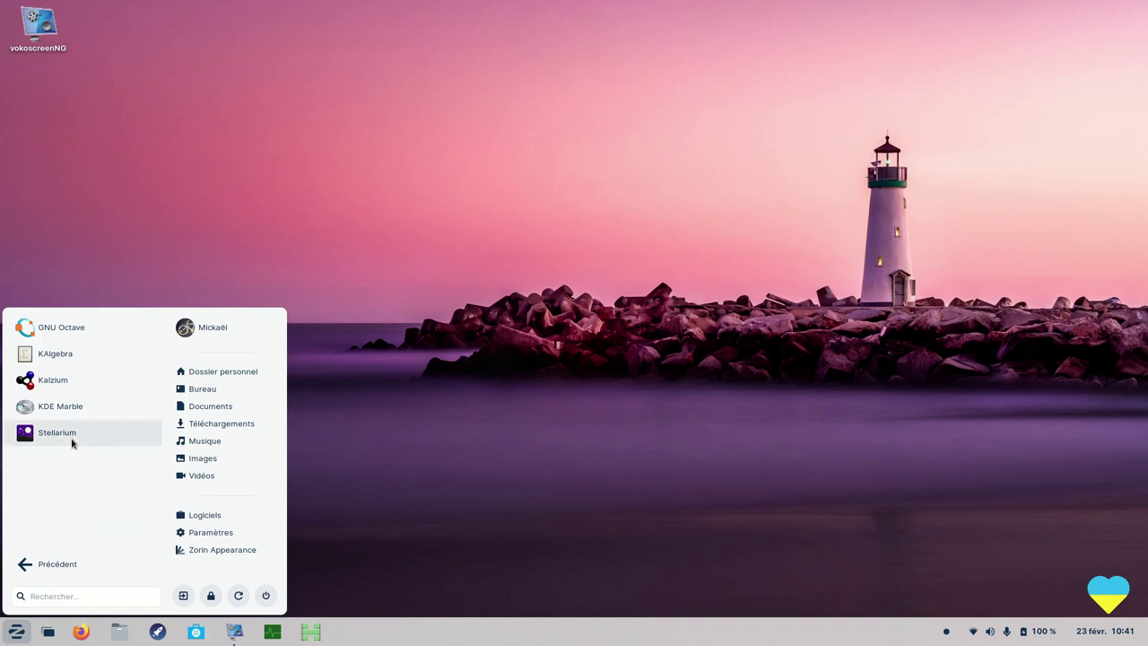
click(75, 439)
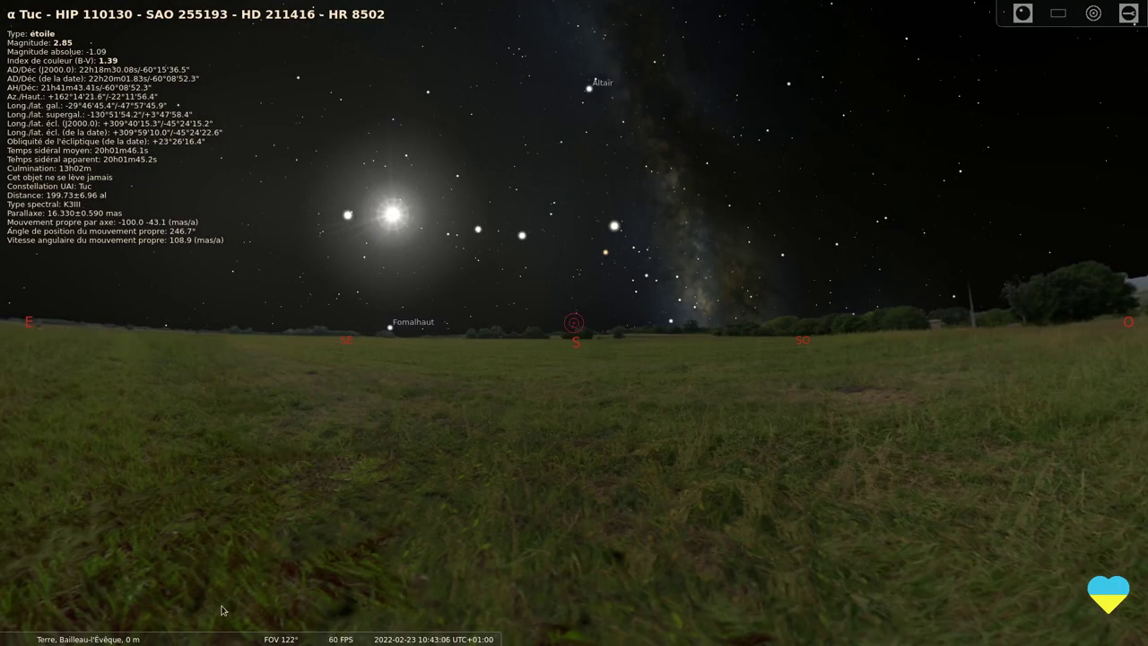
Turn the atmosphere rendering on to see the daytime sky, and turn it off again.
mouse_move(193, 633)
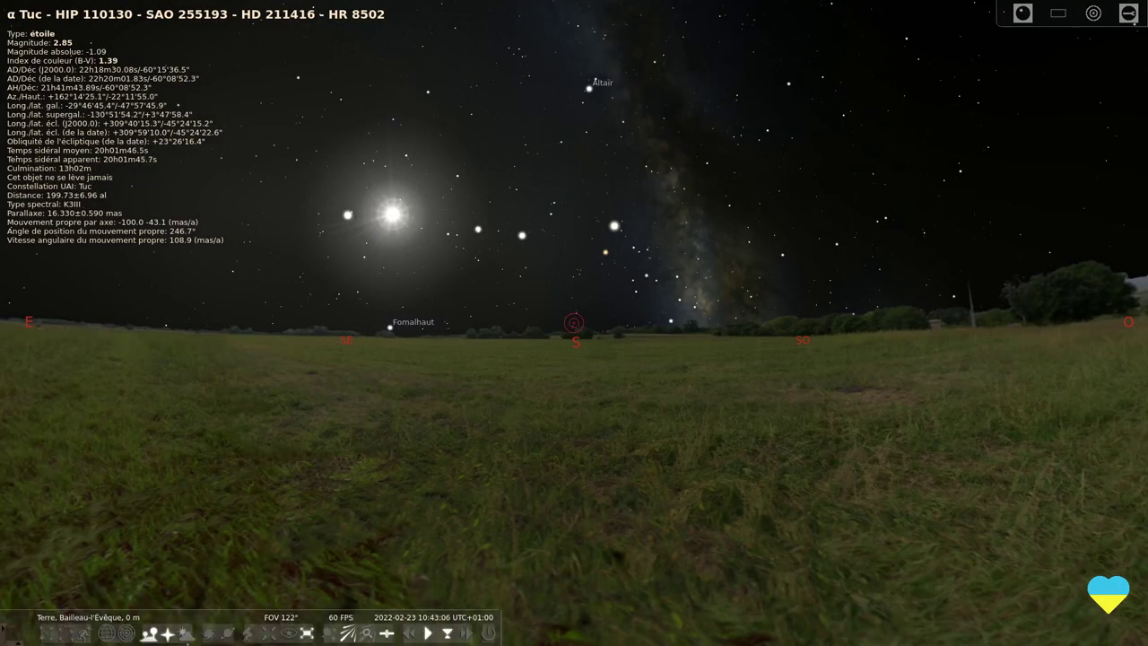
click(187, 636)
click(186, 636)
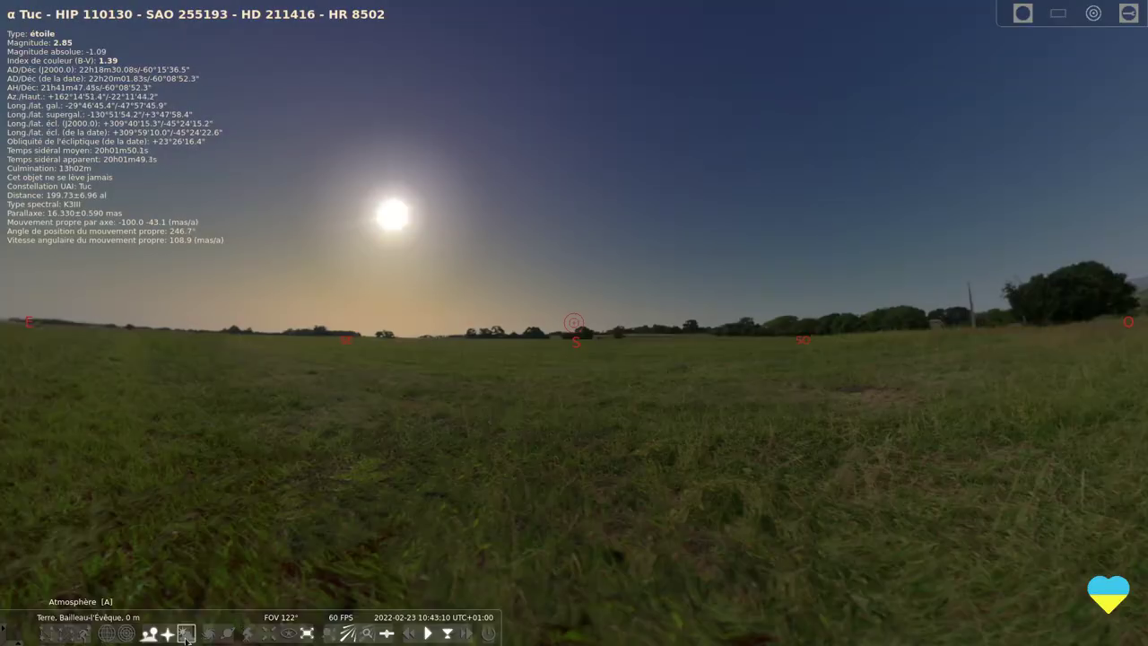
key(Up)
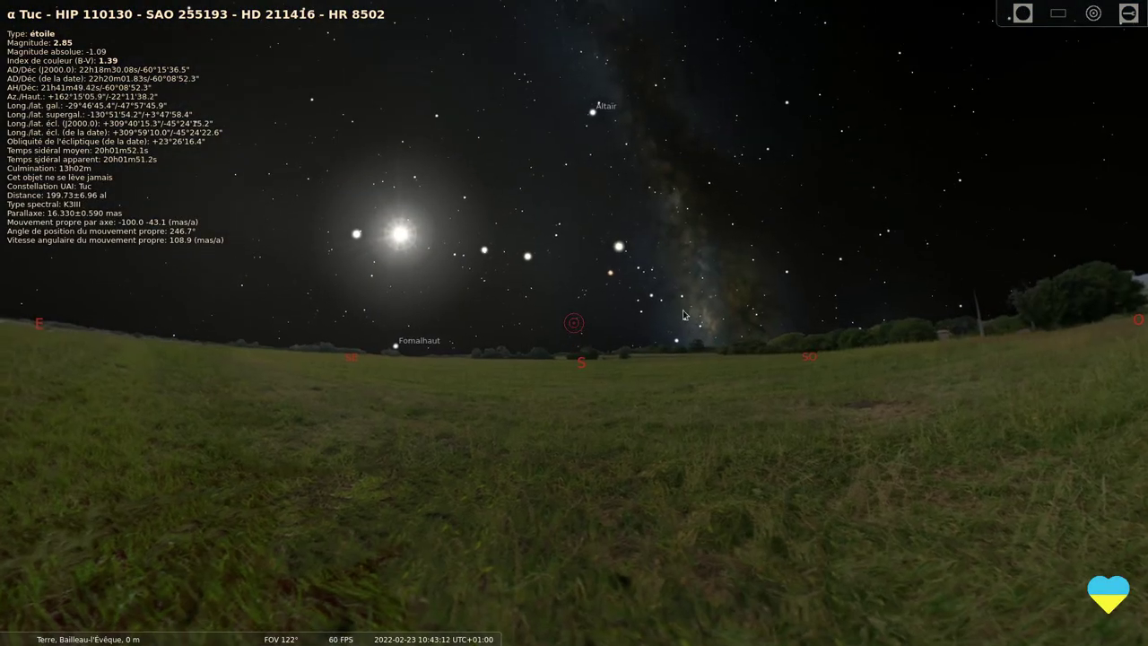
Select Venus, view it through the ocular and in the image sensor frame, and turn the sensor frame off.
click(618, 248)
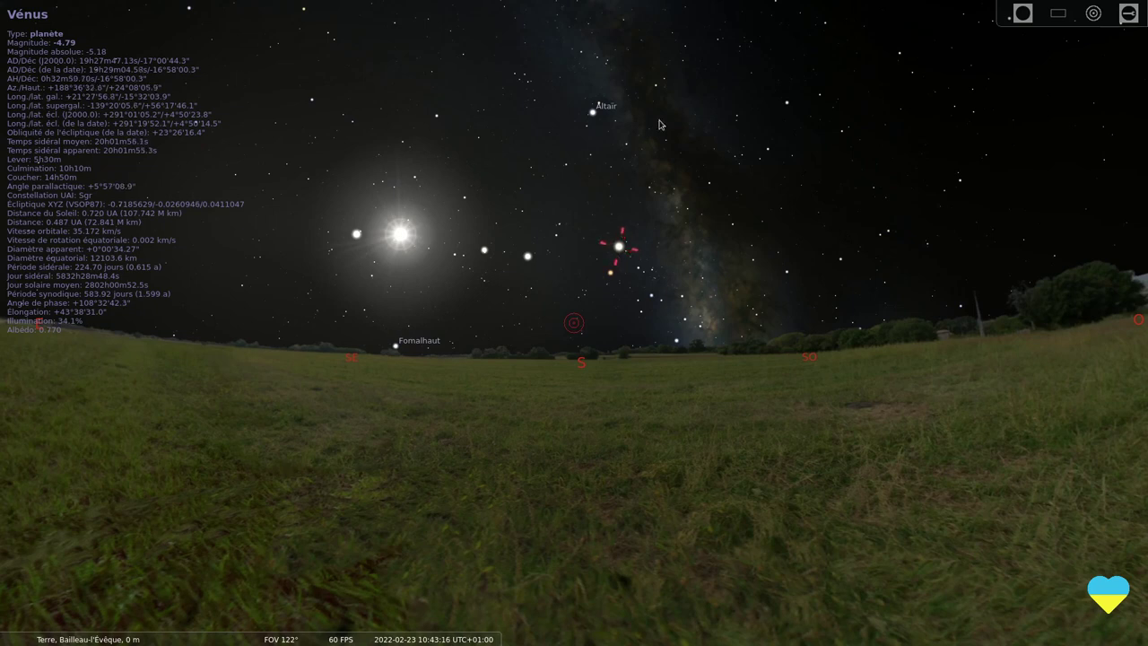
click(1024, 14)
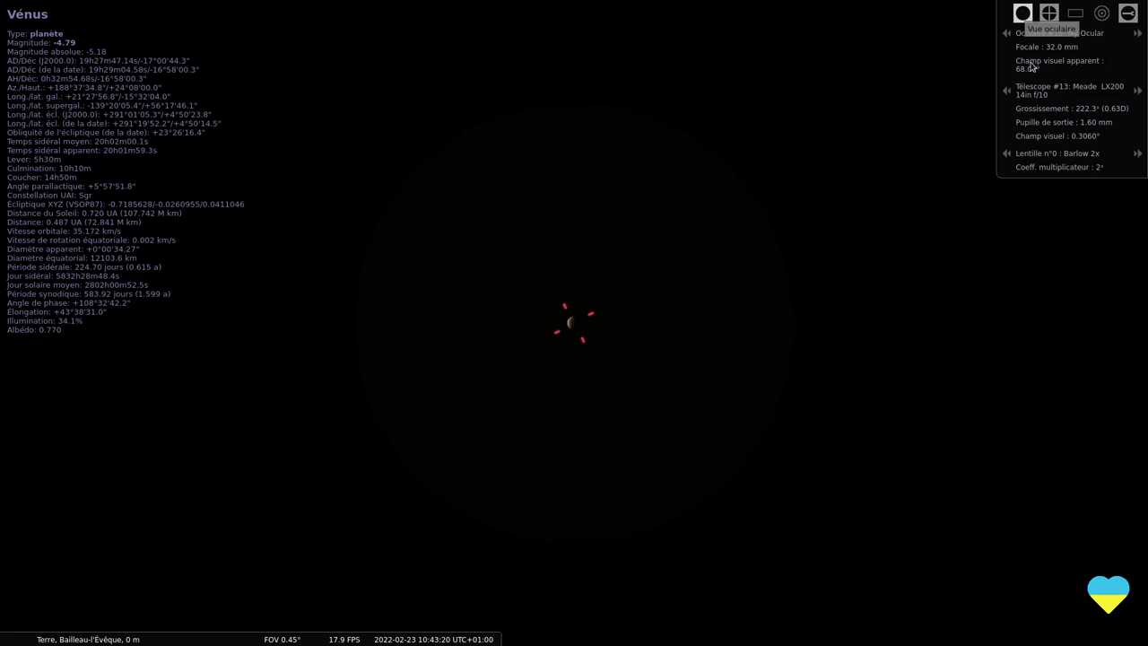
click(1075, 14)
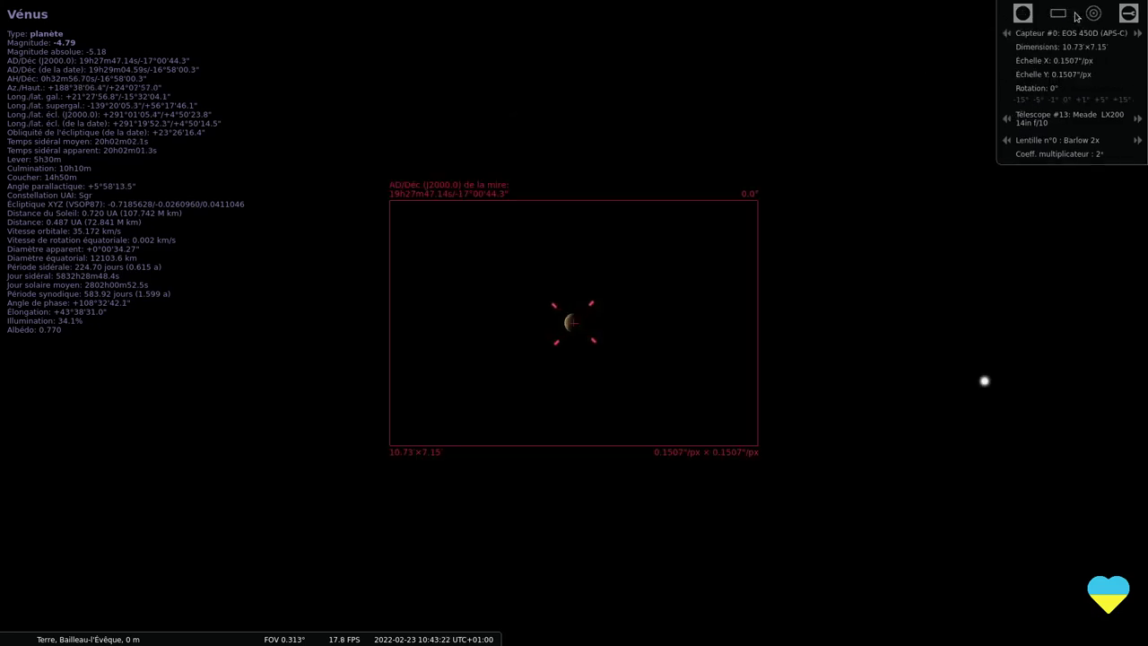
click(1063, 21)
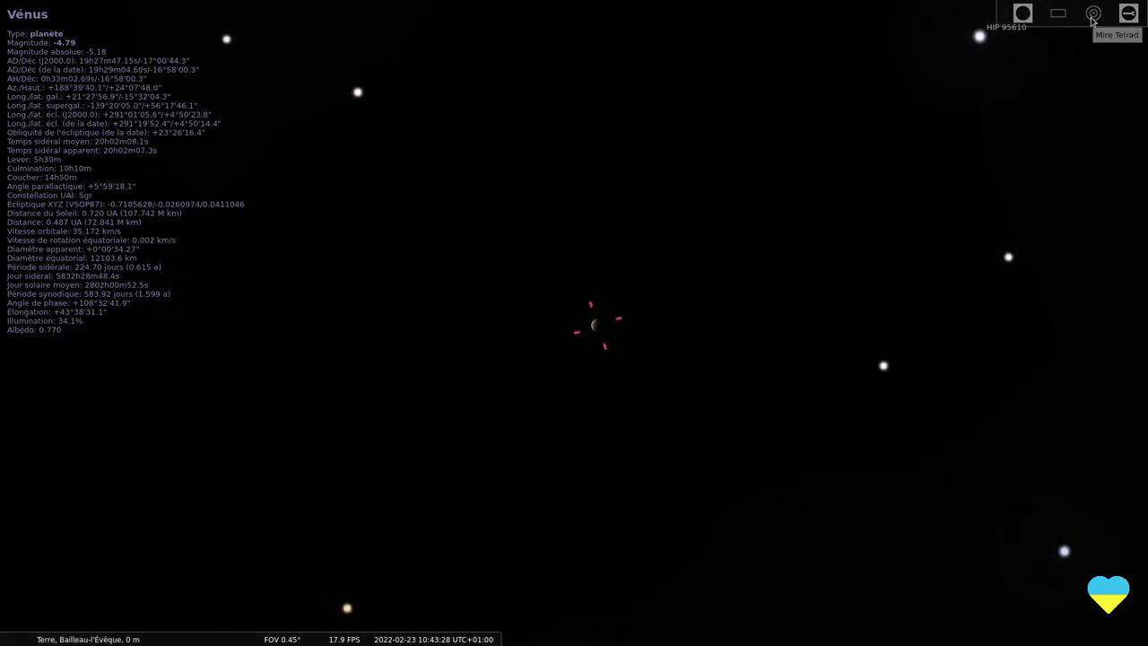
View Venus with the Telrad sight, turn the sight off, and view the planet in the image sensor frame and through the ocular.
click(1092, 18)
scroll(571, 337, up, 3)
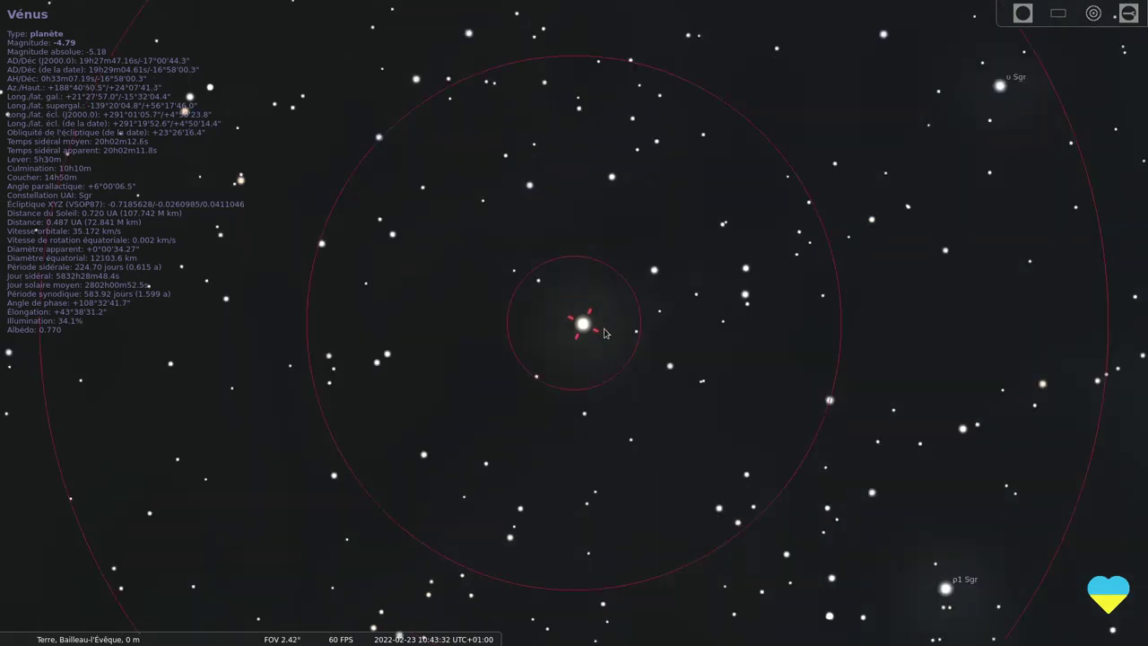
click(1093, 16)
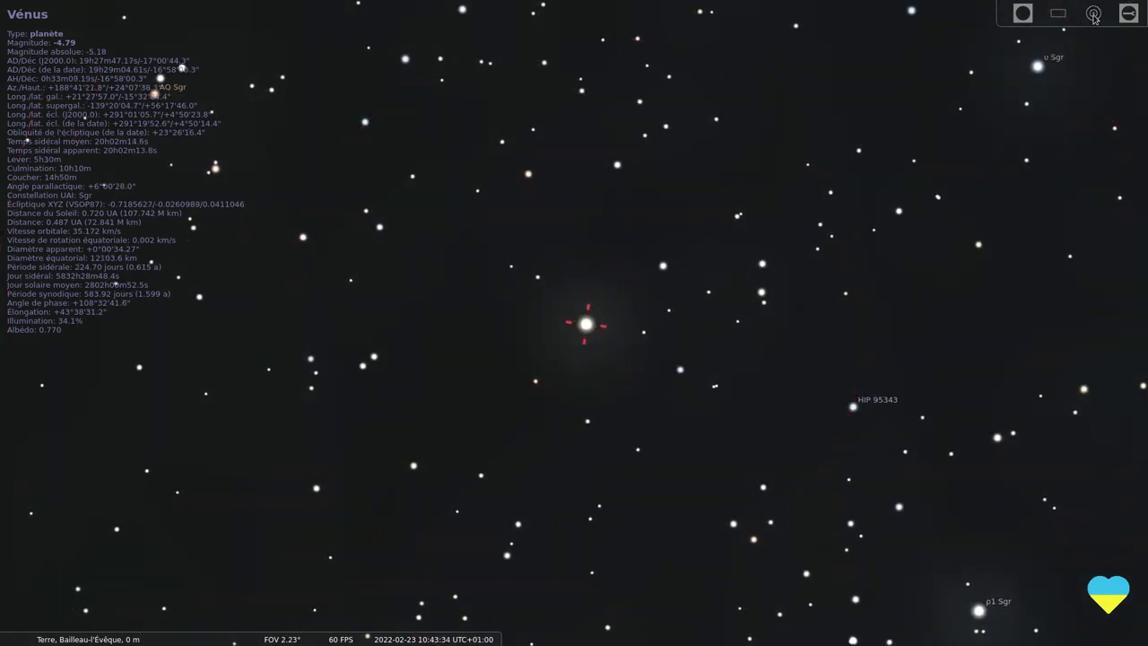
click(1058, 16)
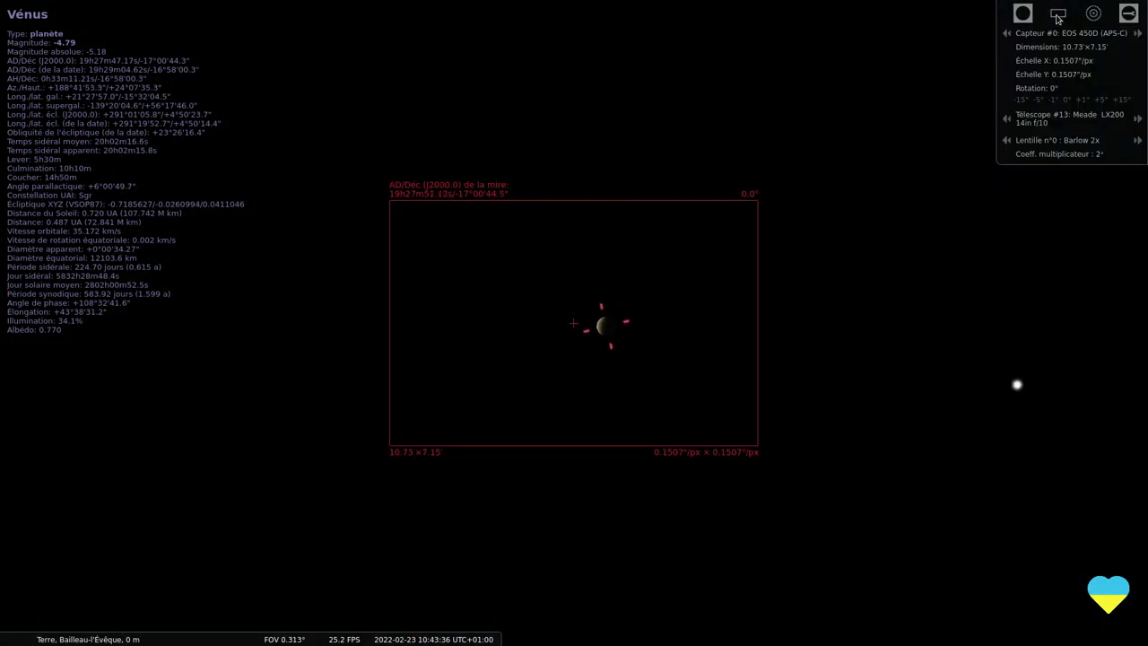
click(1020, 16)
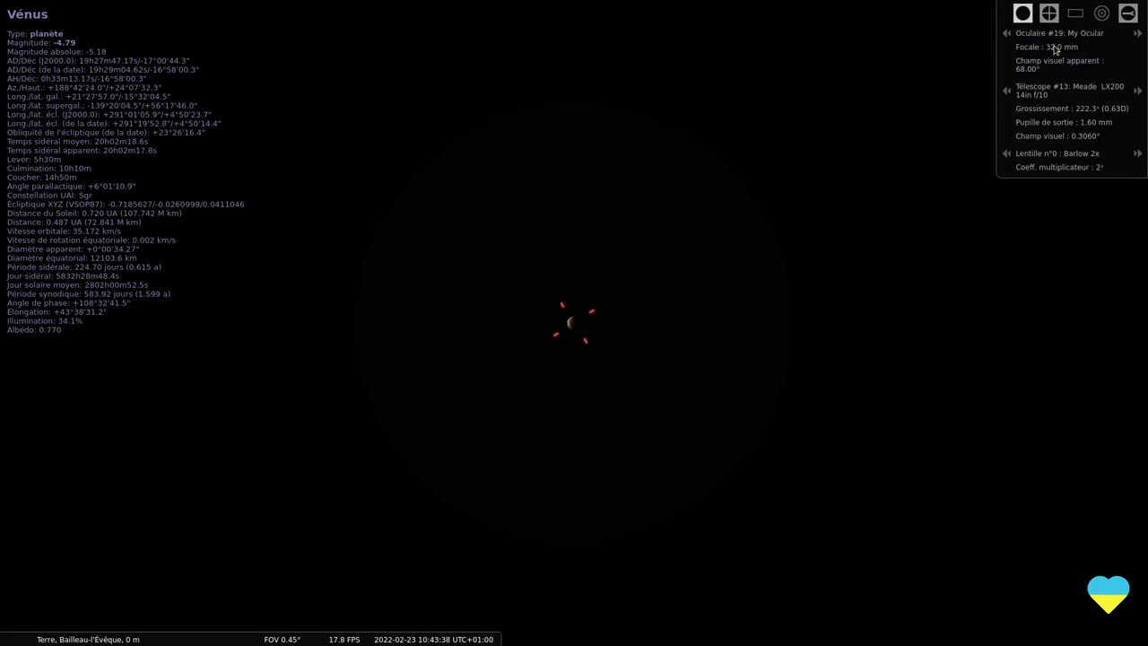
Look through the general, eyepiece, lens, sensor and telescope settings of the Oculaires configuration, and close it.
click(1129, 15)
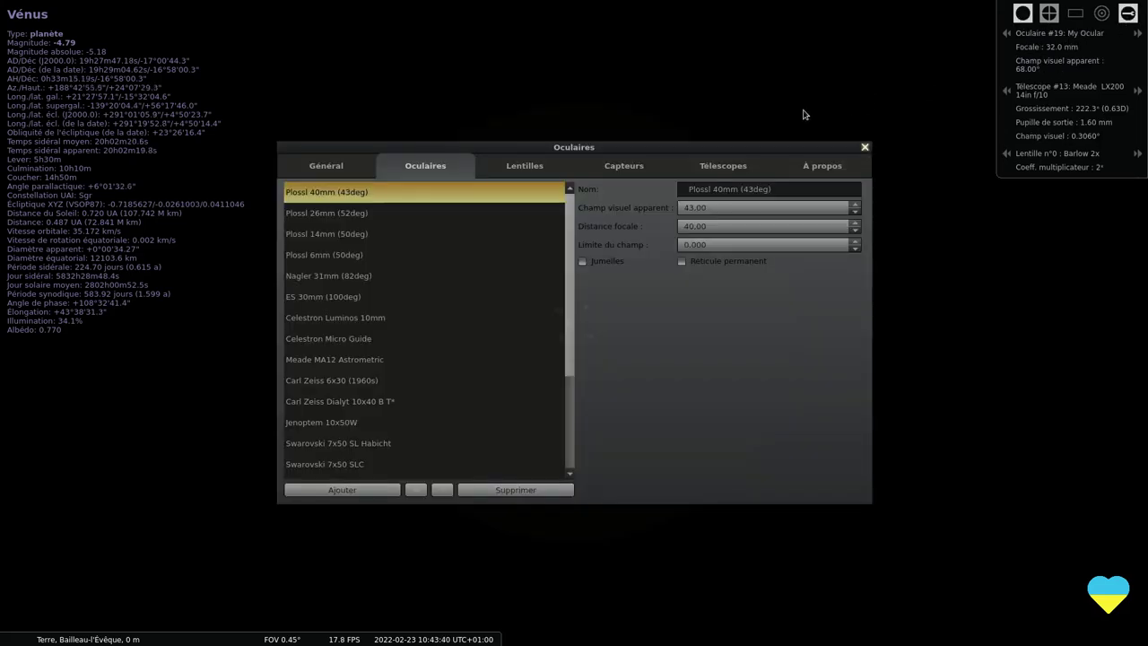
click(344, 168)
click(405, 168)
click(510, 165)
click(653, 166)
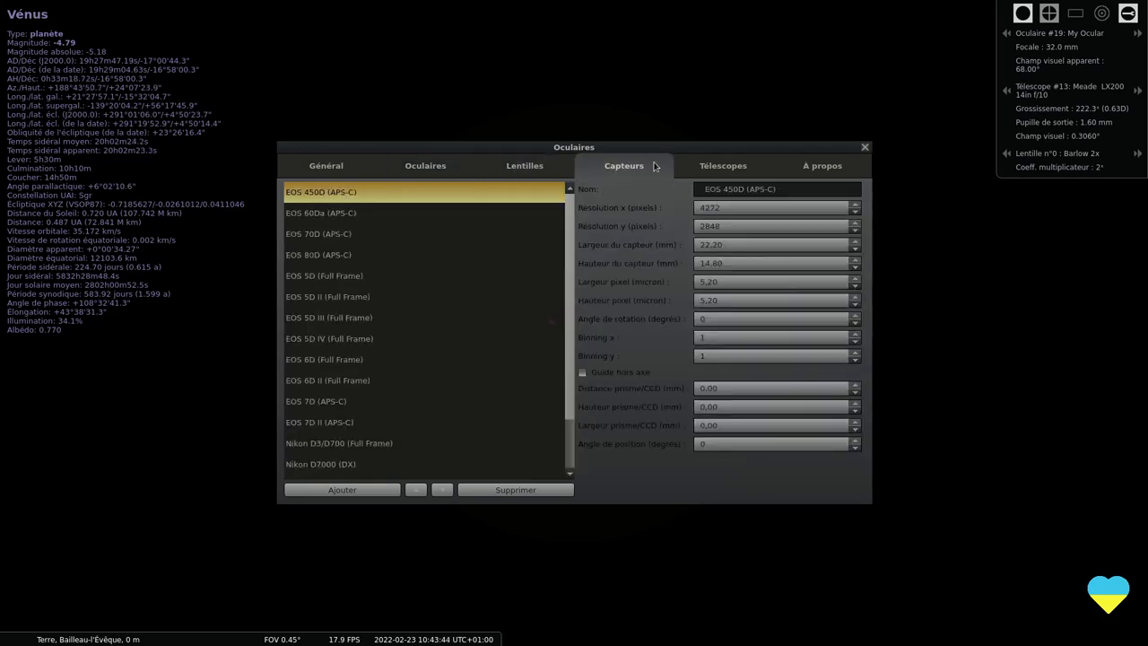
click(717, 166)
click(865, 147)
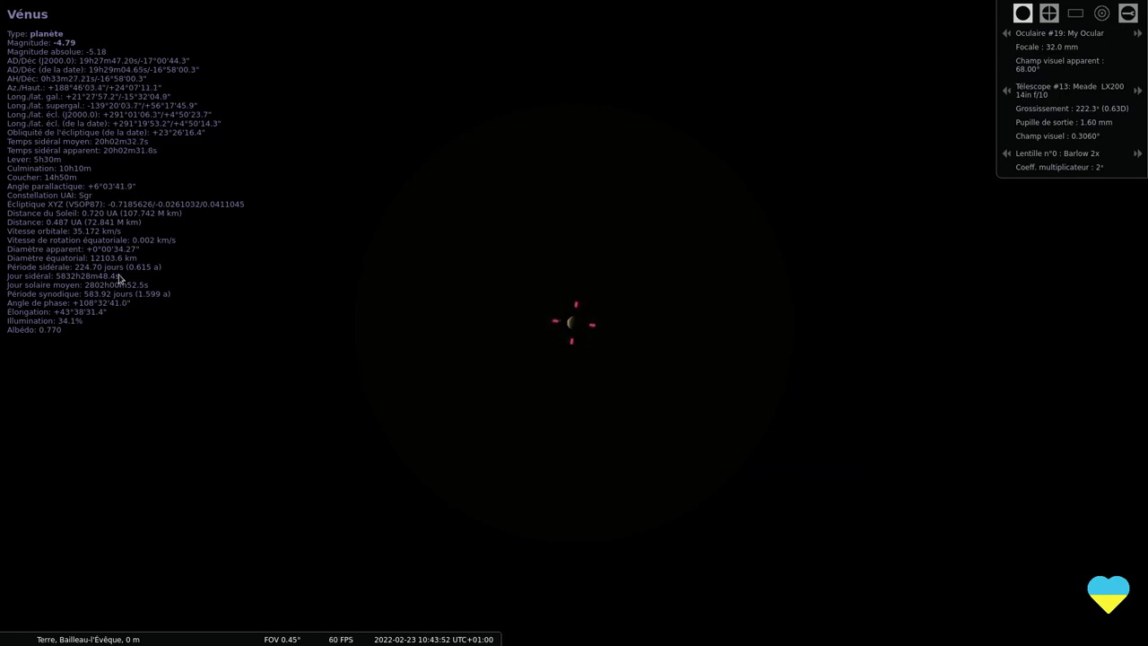
Leave Stellarium and list the applications of the Science category.
key(super)
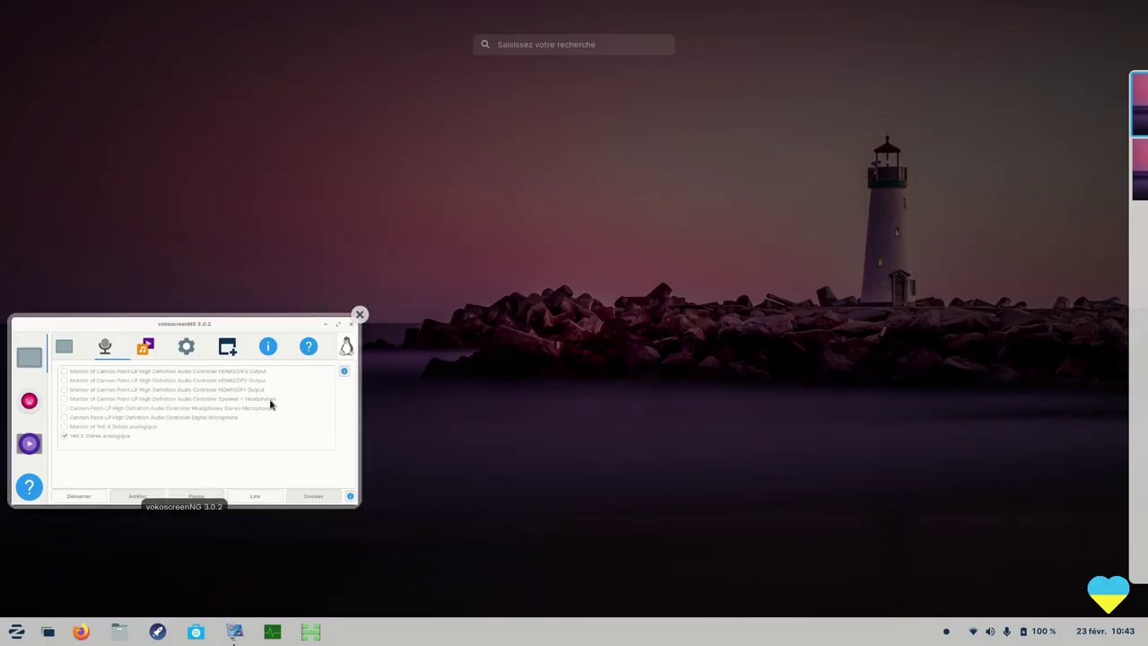
key(super)
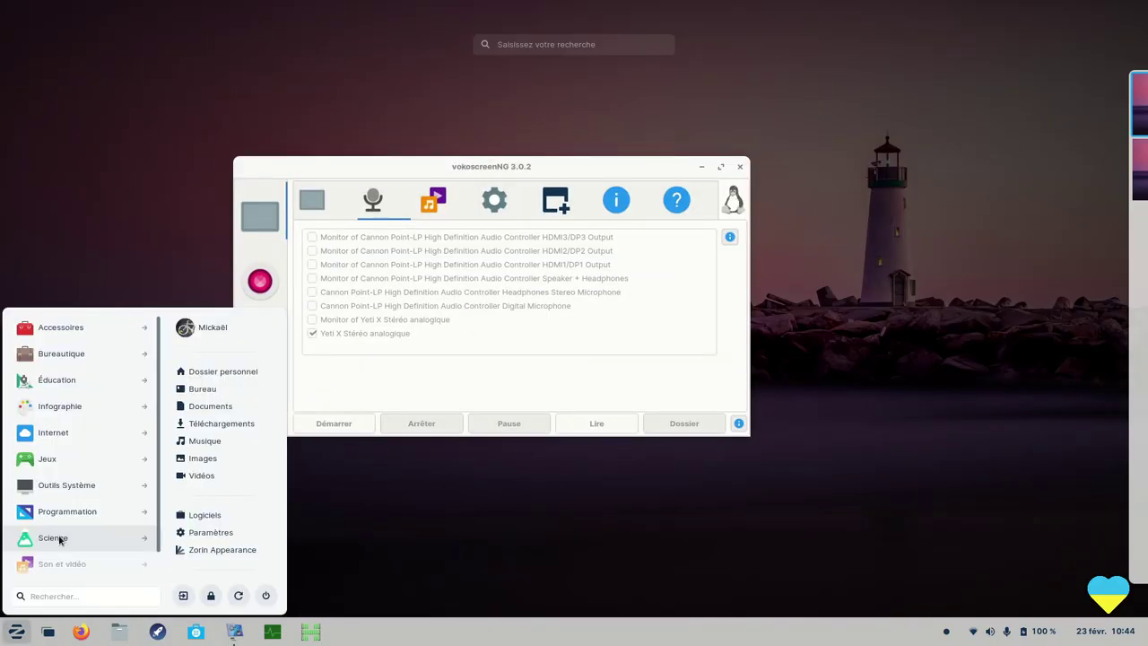
click(54, 537)
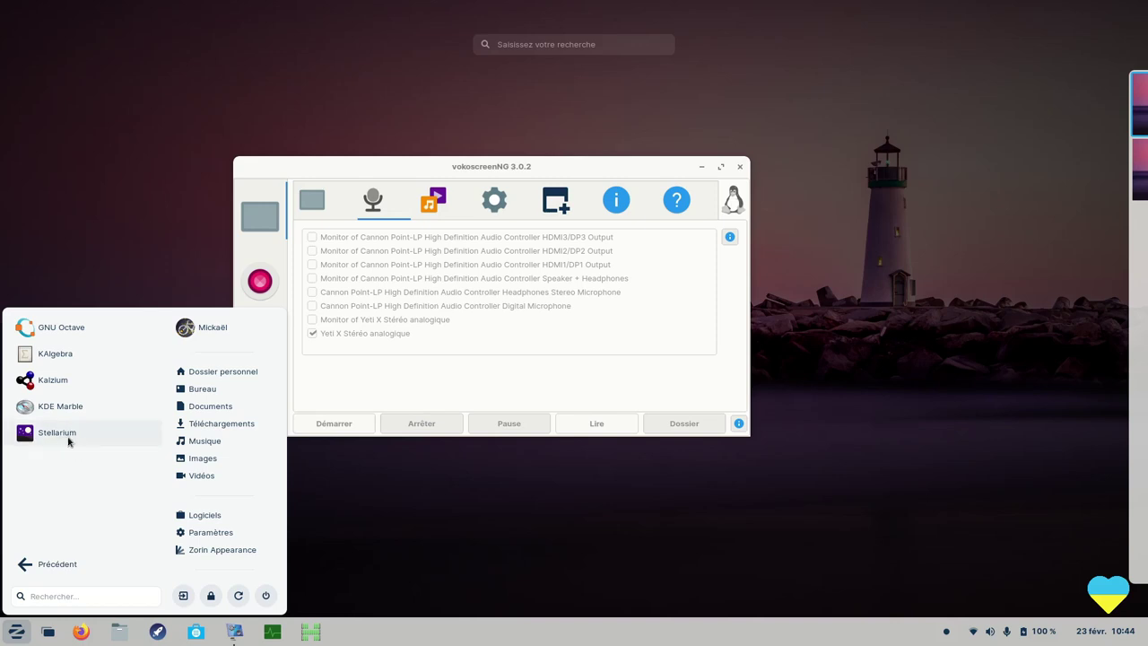
Launch Audacity from the Son et vidéo category, dismiss its welcome dialog and close the program.
click(69, 565)
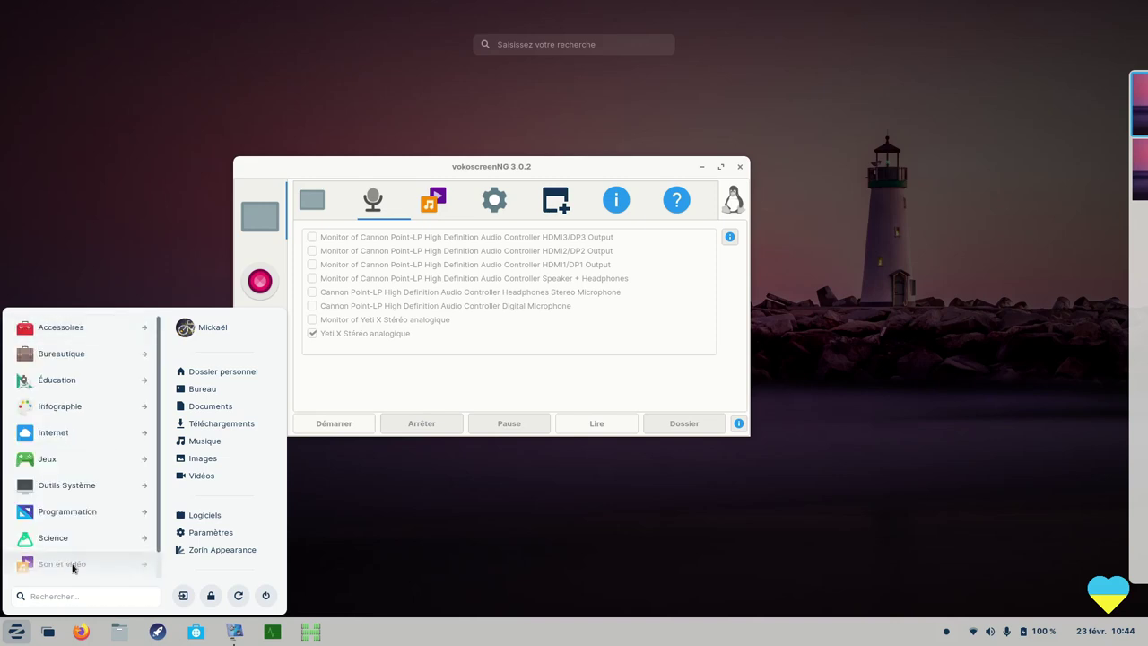
scroll(73, 567, down, 1)
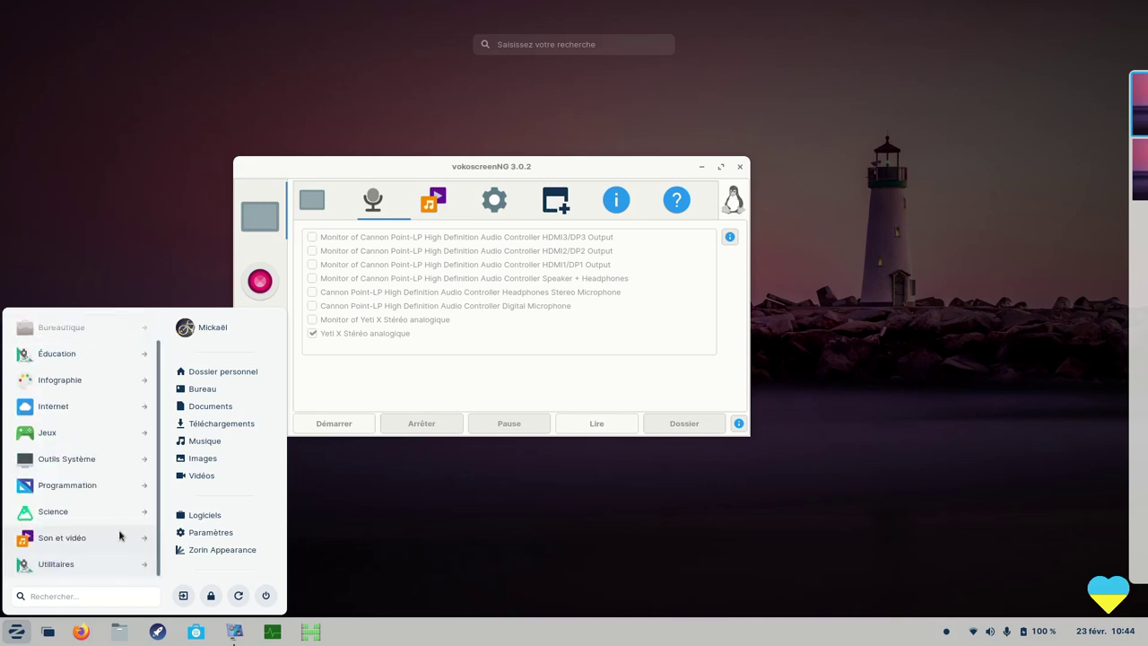
click(72, 542)
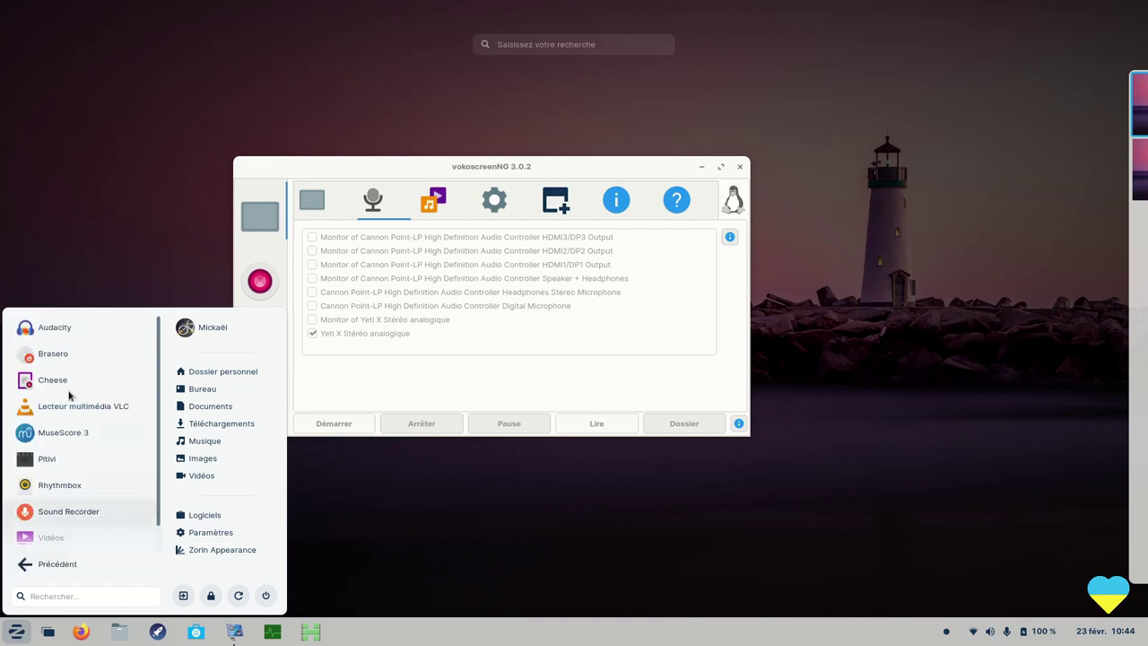
click(42, 339)
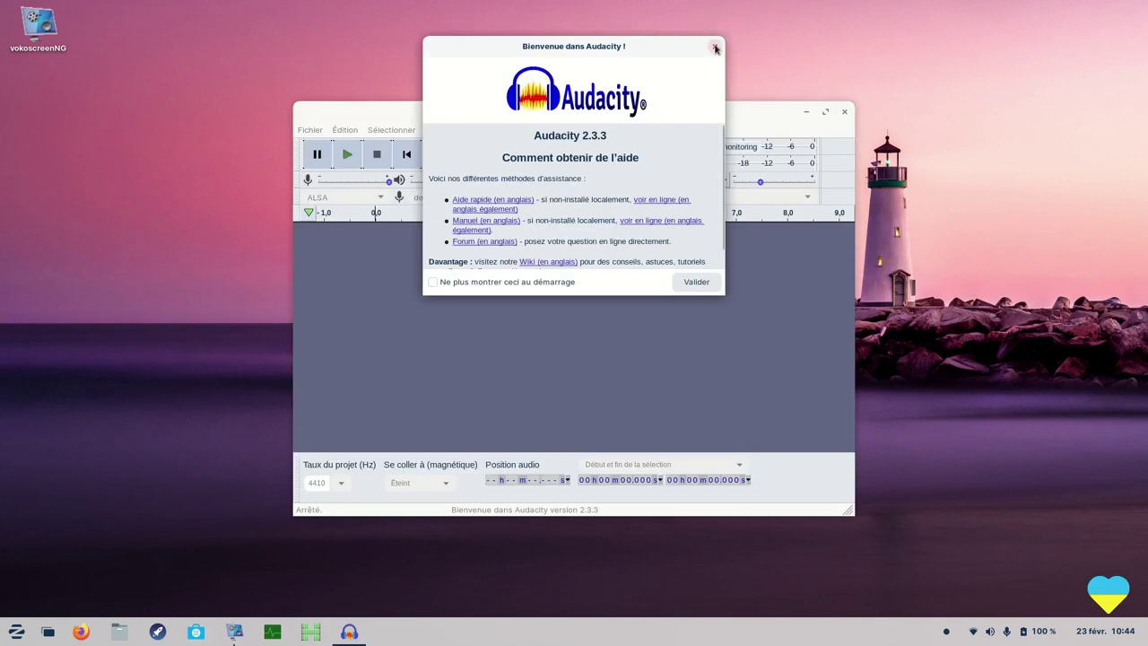
click(715, 47)
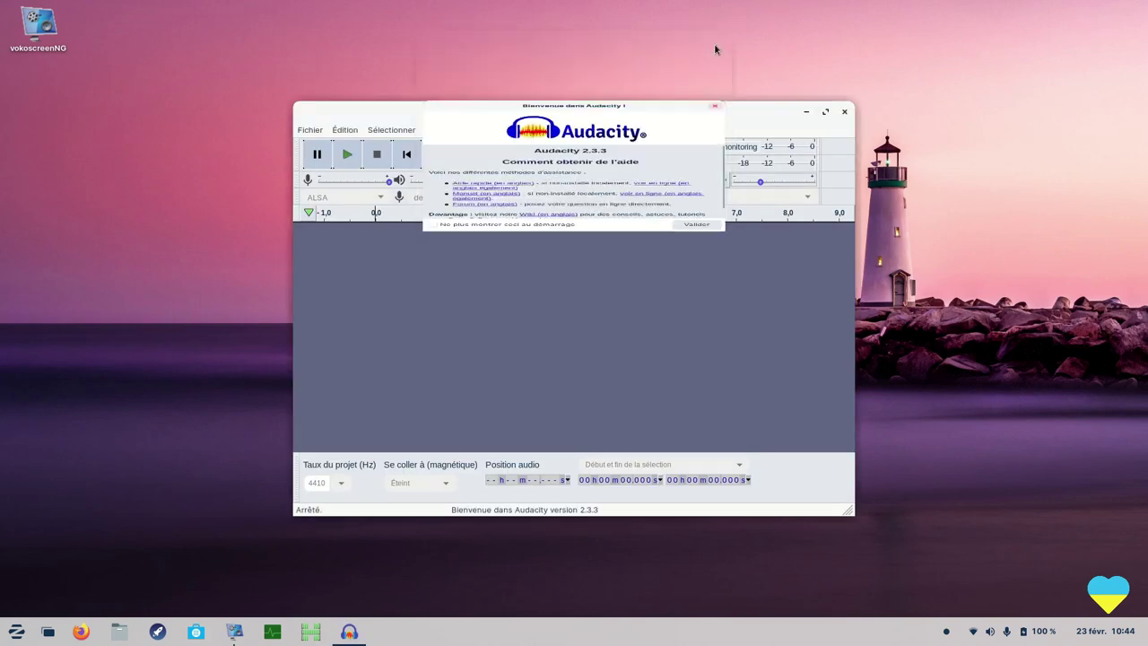
click(844, 113)
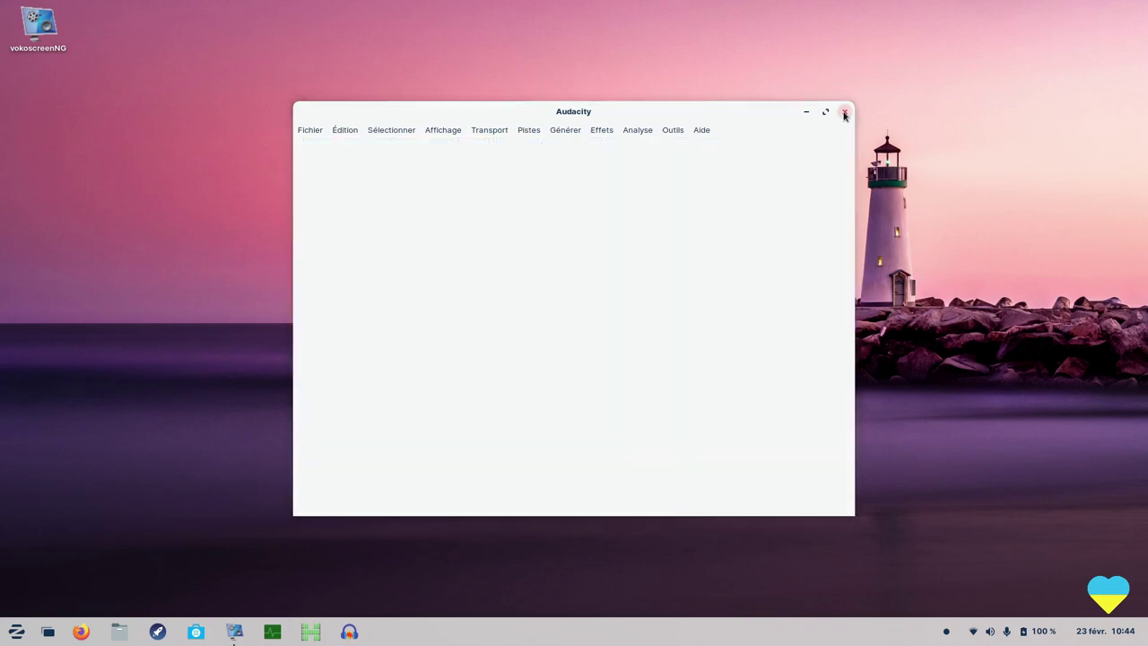
Launch MuseScore 3 from the Son et vidéo category and close its start center.
click(14, 633)
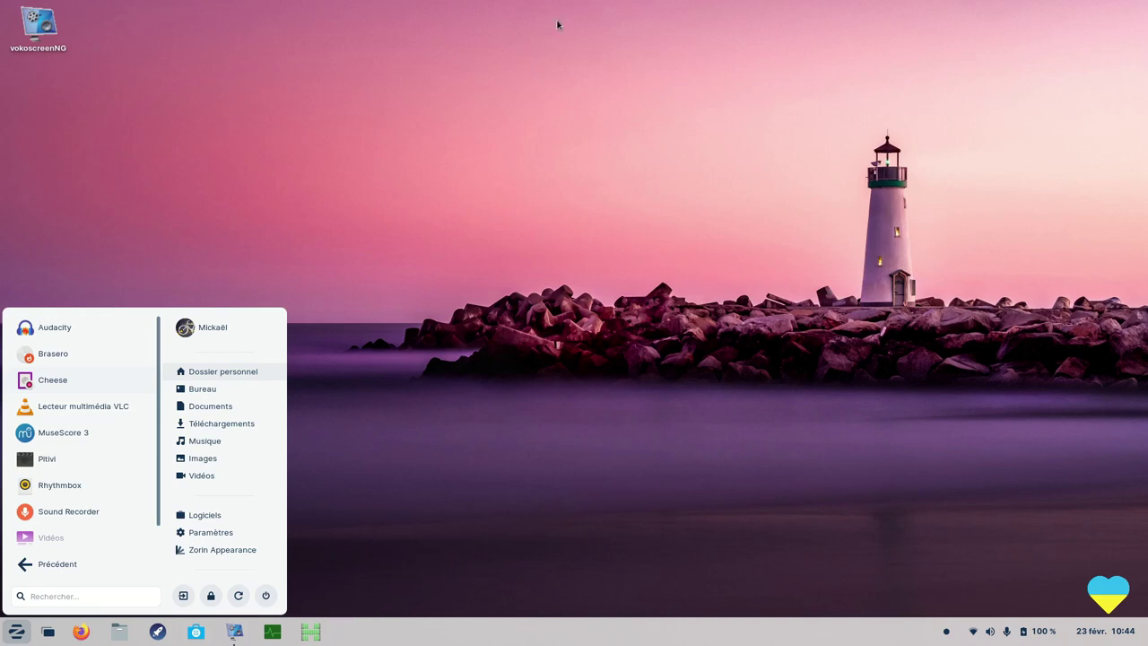
click(81, 434)
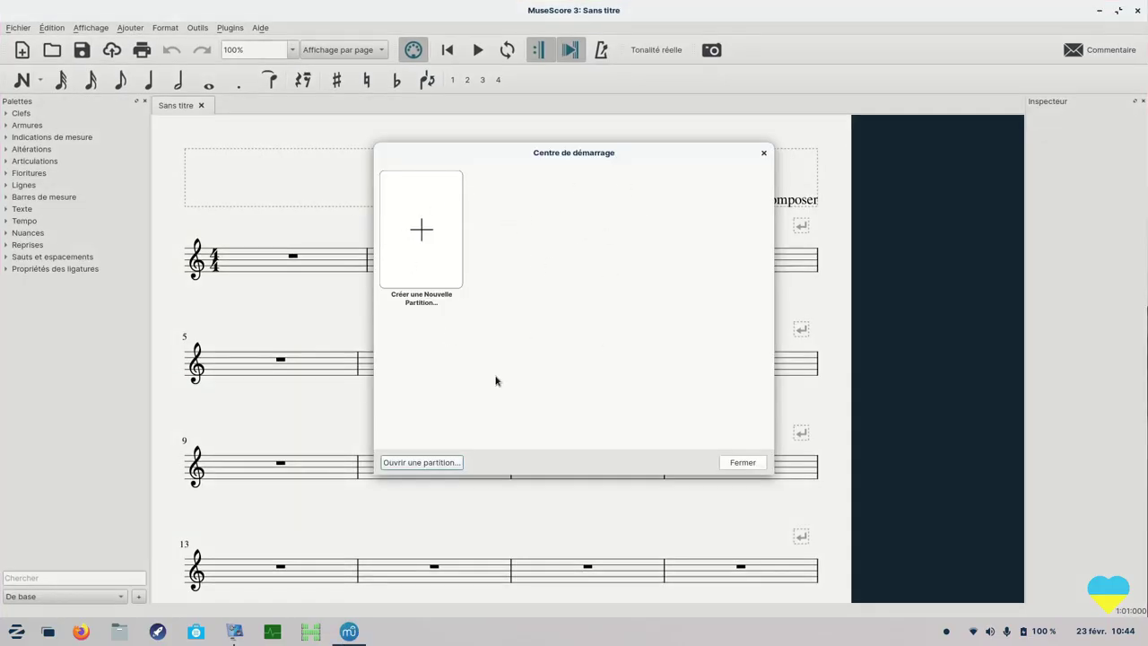
click(742, 462)
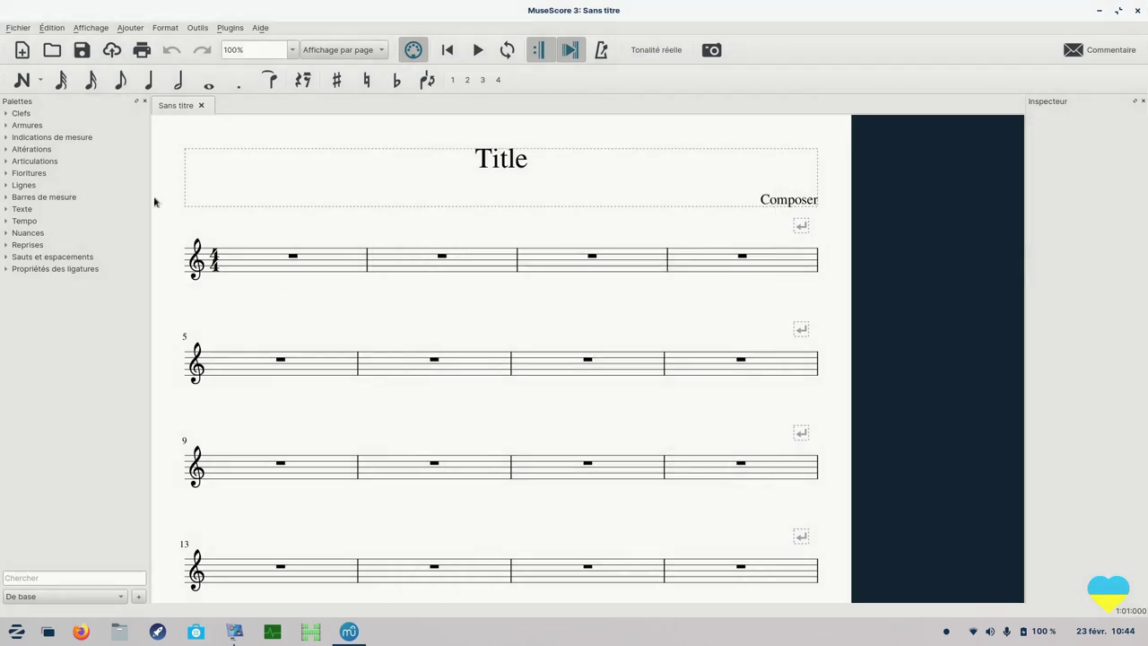
Examine the Armures, Sauts et espacements and Nuances palettes of the untitled score, and leave MuseScore.
click(7, 125)
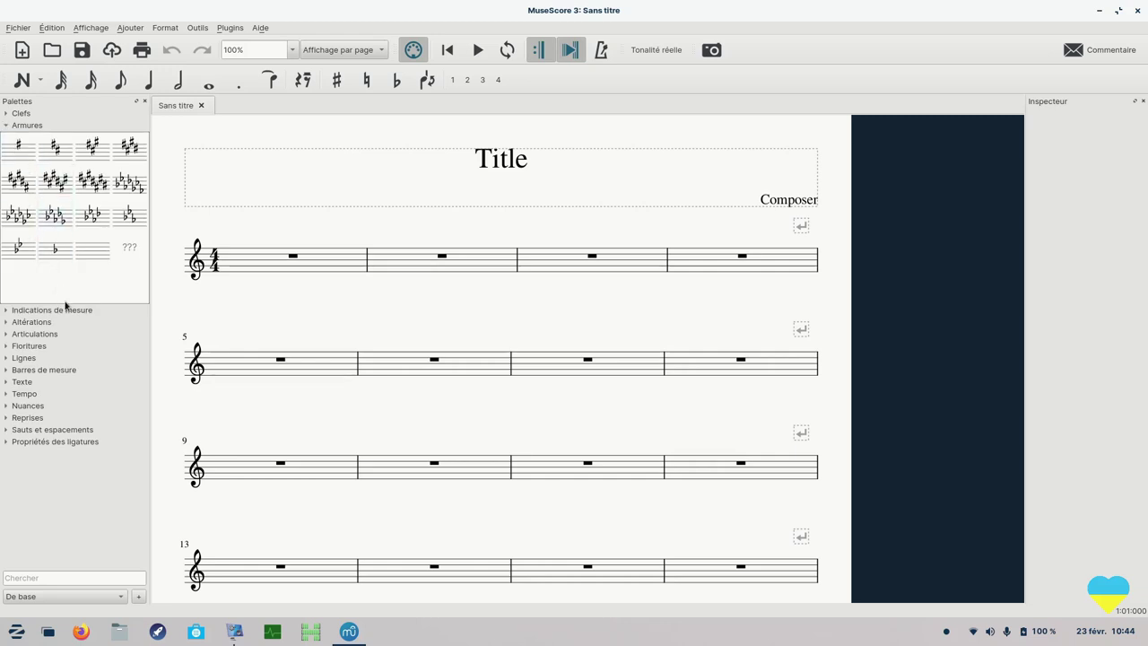
click(14, 126)
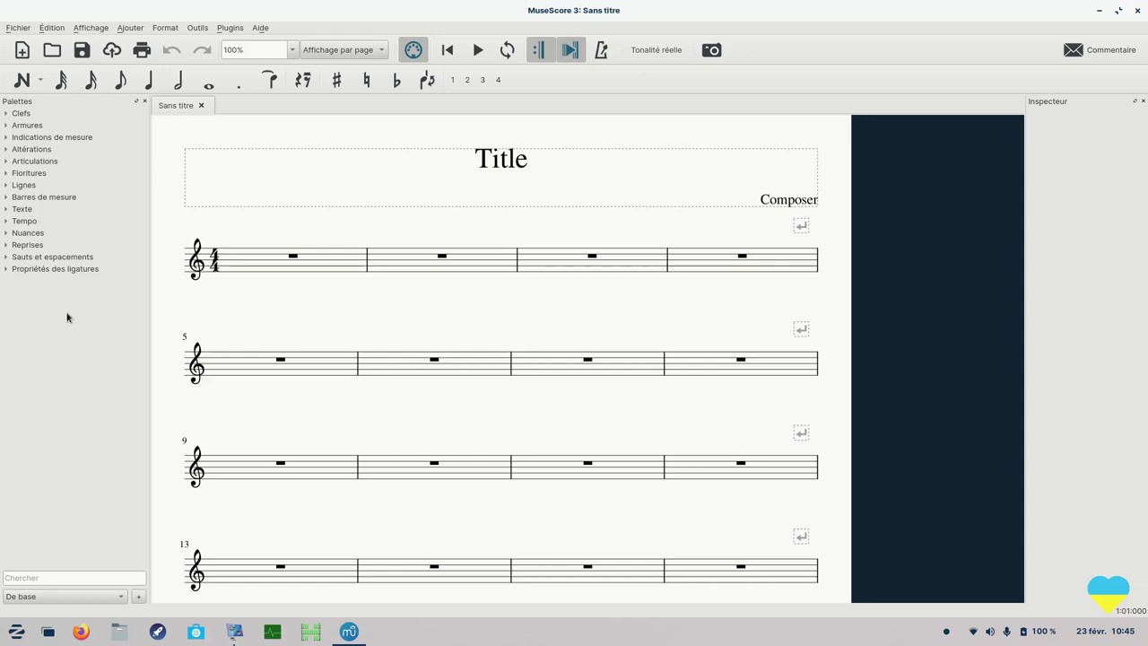
click(8, 257)
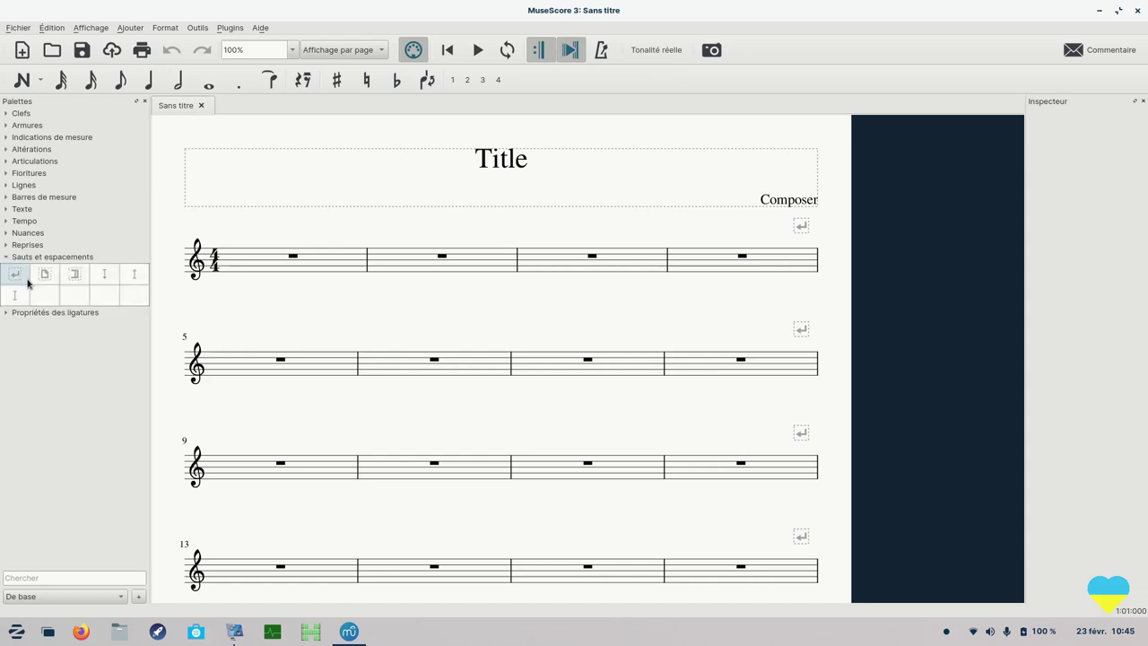
click(8, 233)
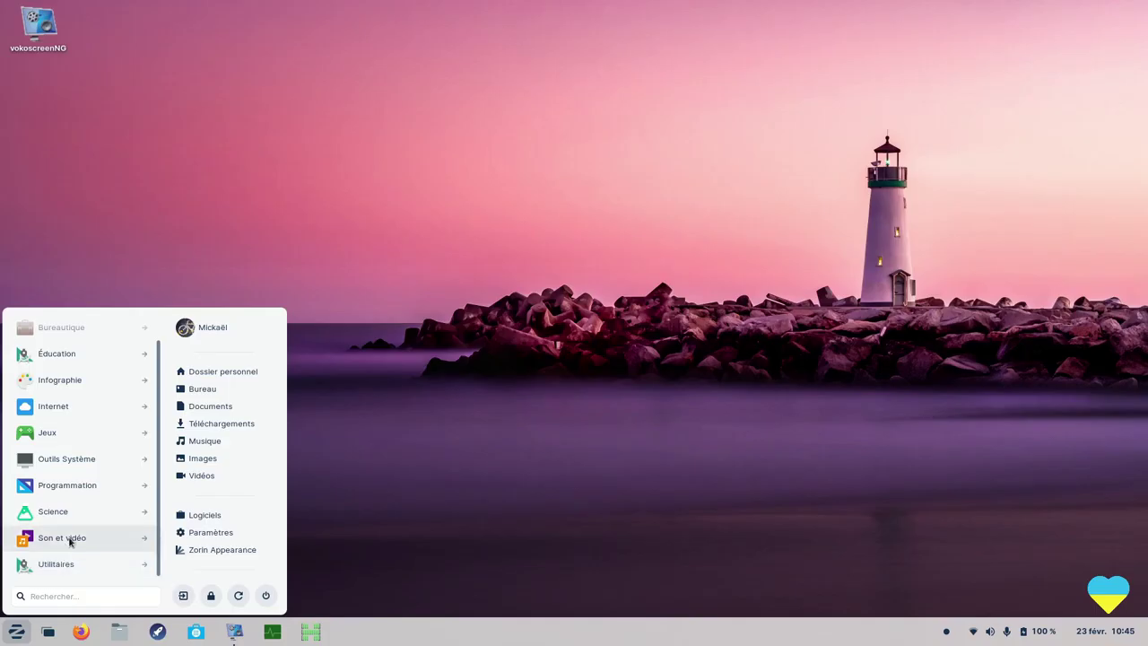
Review the remaining applications of the Son et vidéo category and return to the category list.
click(70, 540)
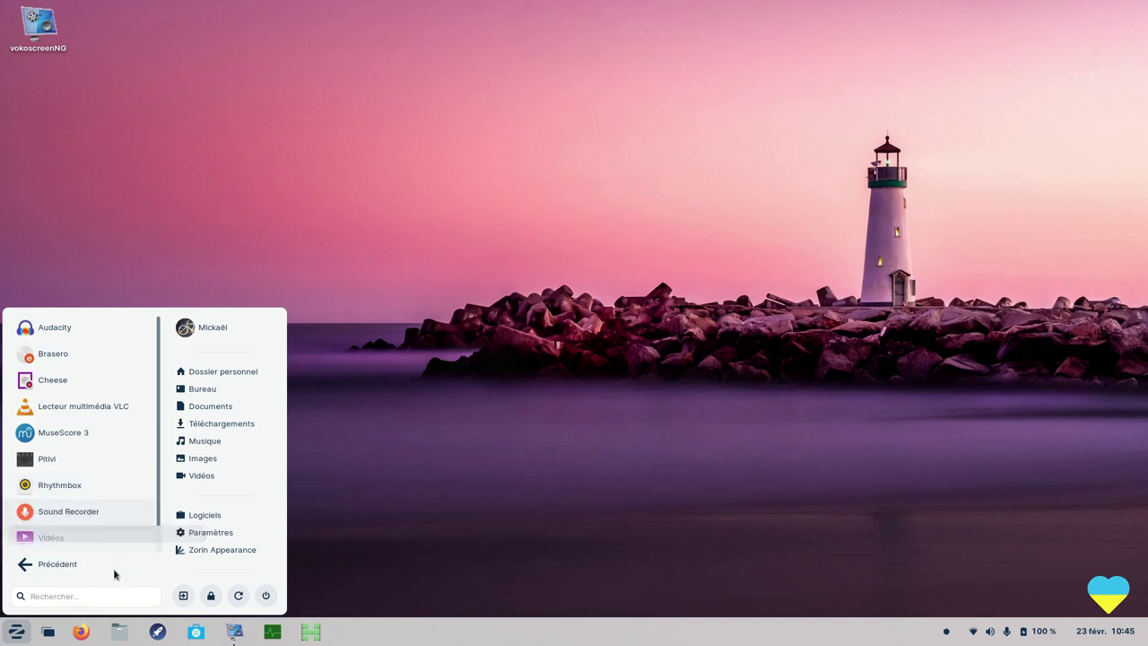
scroll(100, 530, down, 1)
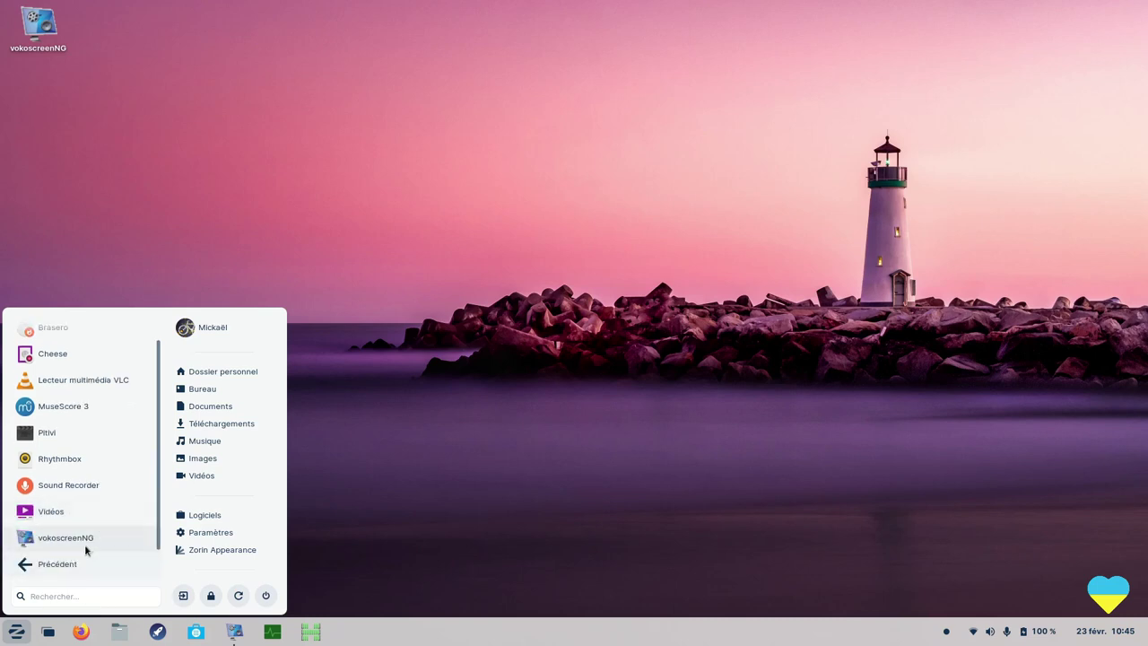
click(54, 573)
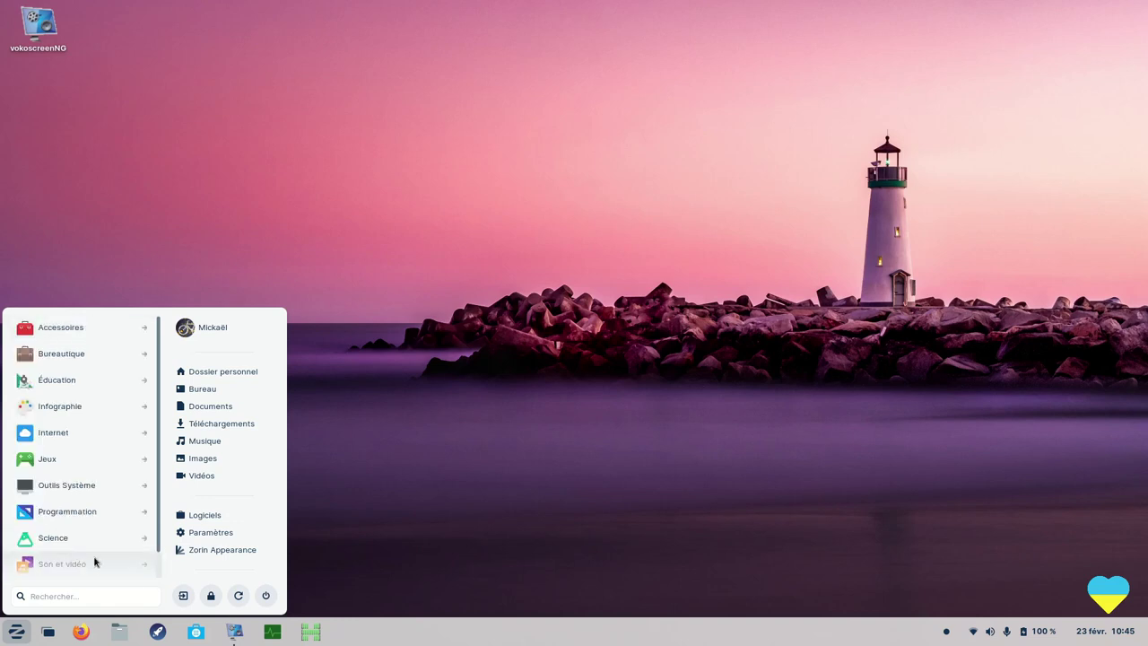
Launch the disk usage analyzer (Analyseur d'utilisation des disques) from the Utilitaires category.
scroll(90, 552, down, 1)
click(89, 559)
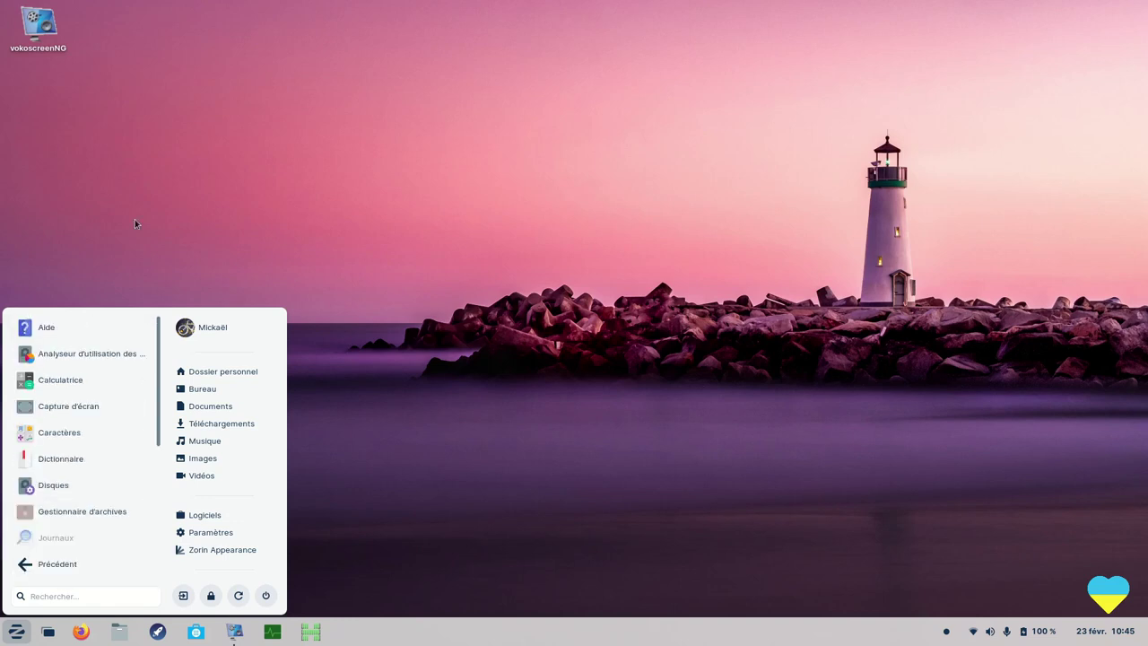
click(76, 355)
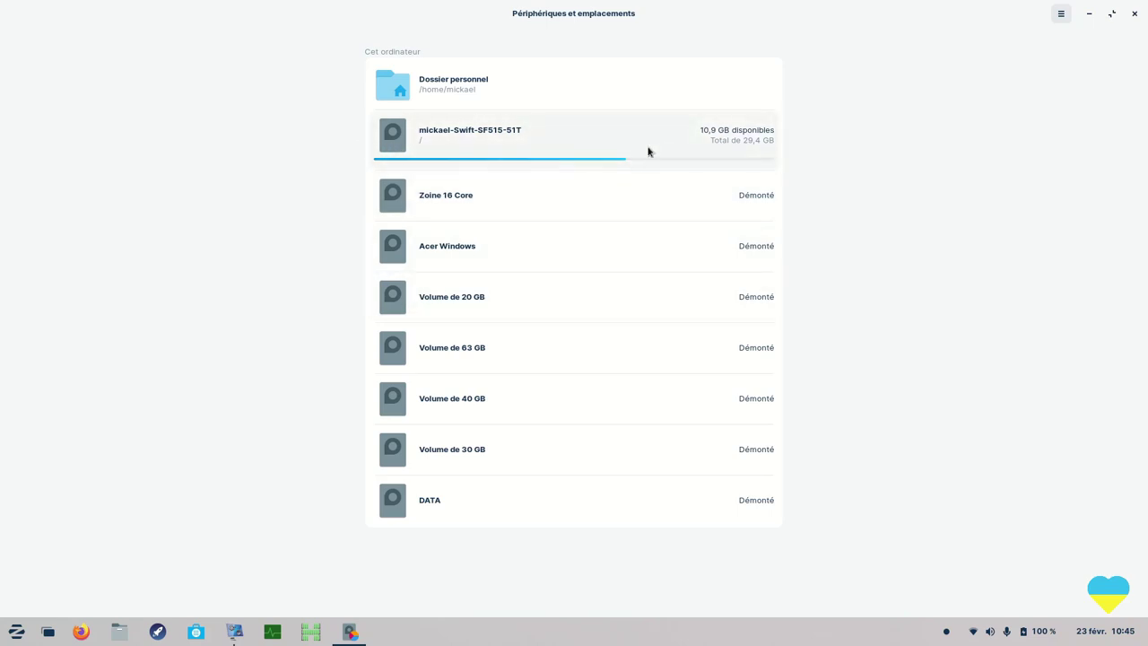
Scan the root volume, check the contents of its etc folder, and go back to the list of devices and locations.
click(590, 150)
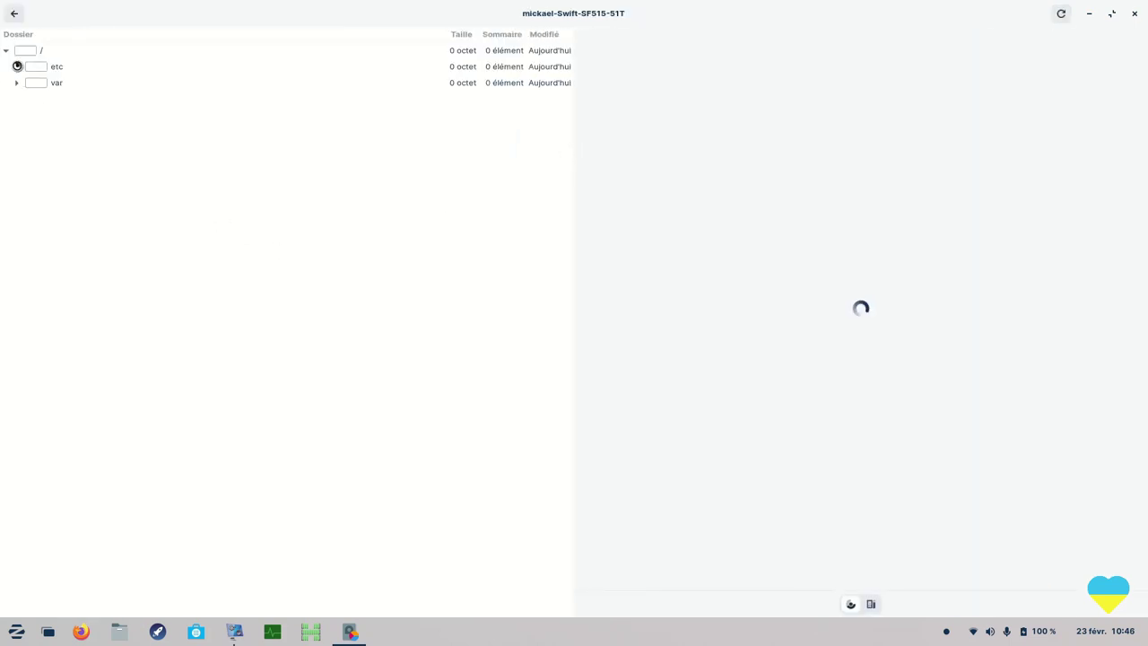
click(16, 67)
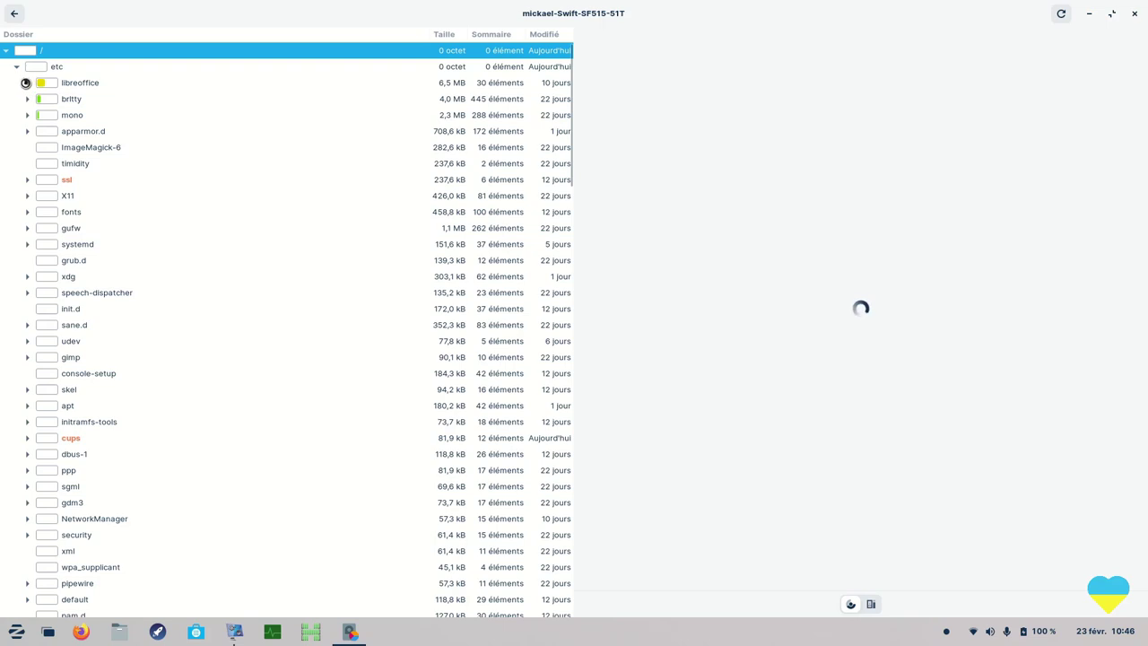
click(16, 64)
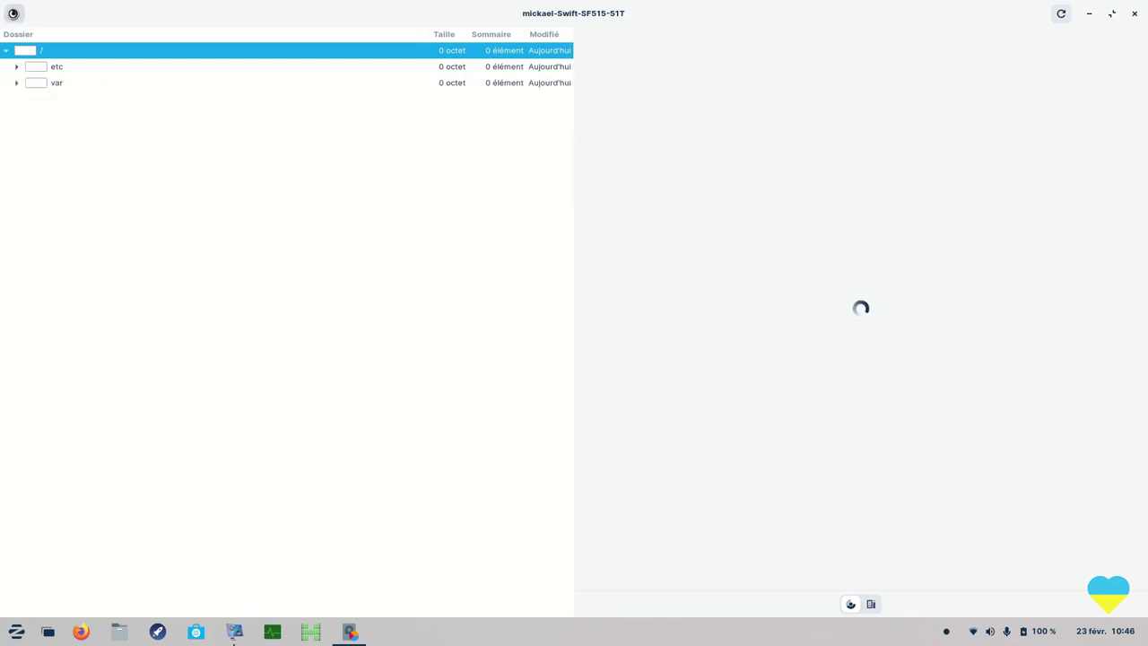
click(13, 12)
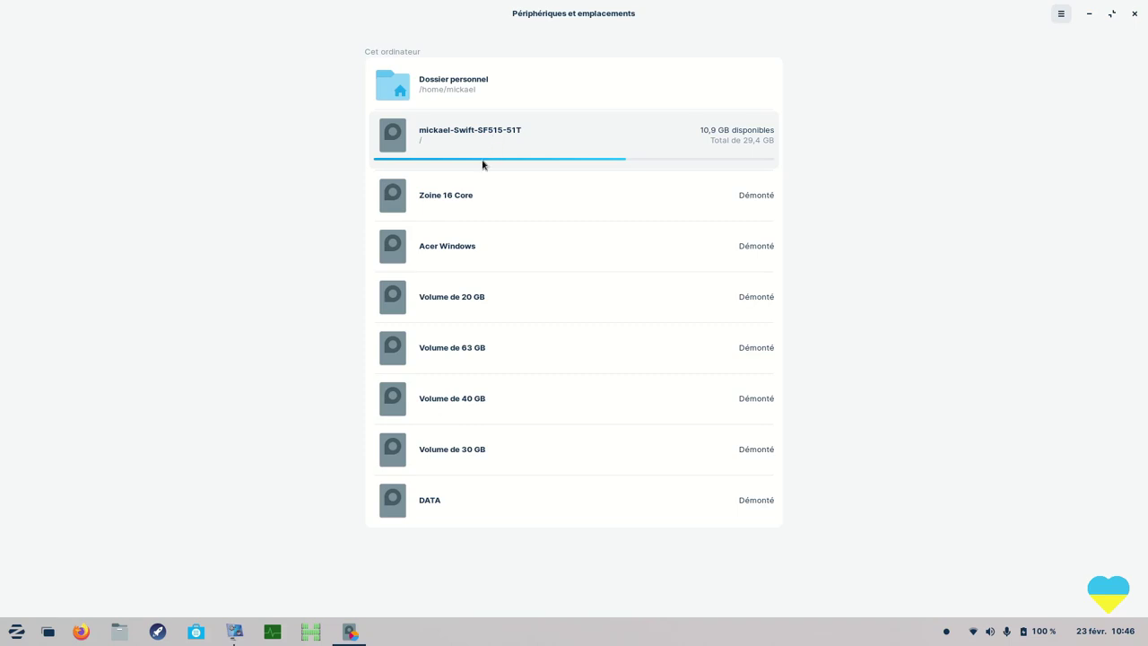
Scan the personal folder, view the usage chart of its Vidéos folder, and return the chart to the whole personal folder.
click(490, 89)
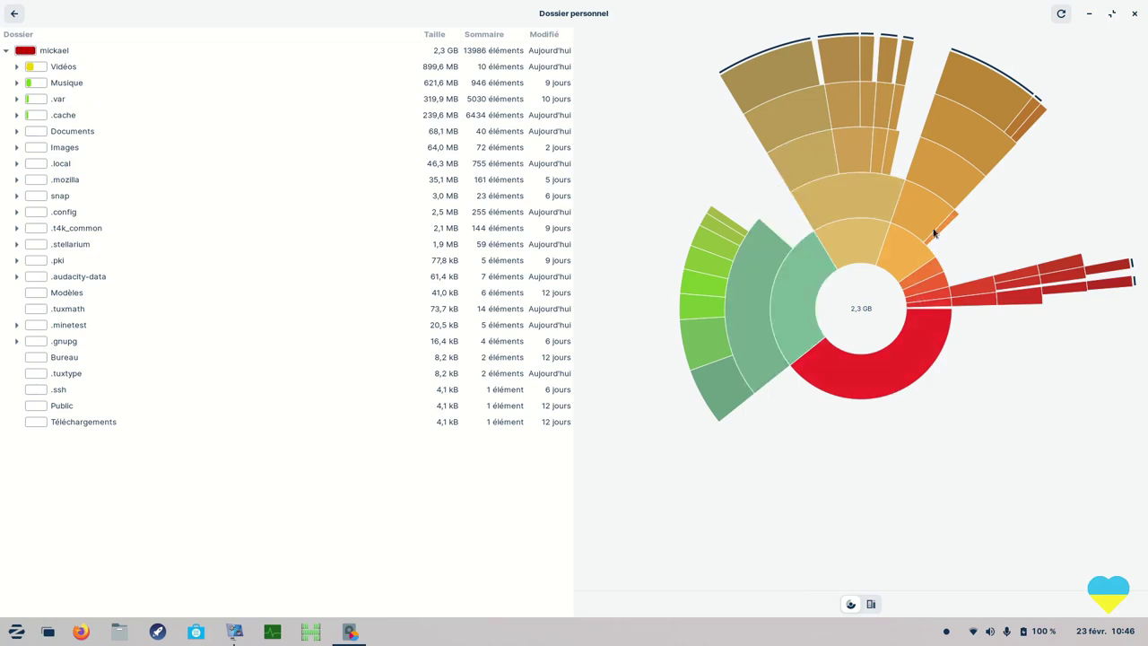
click(902, 376)
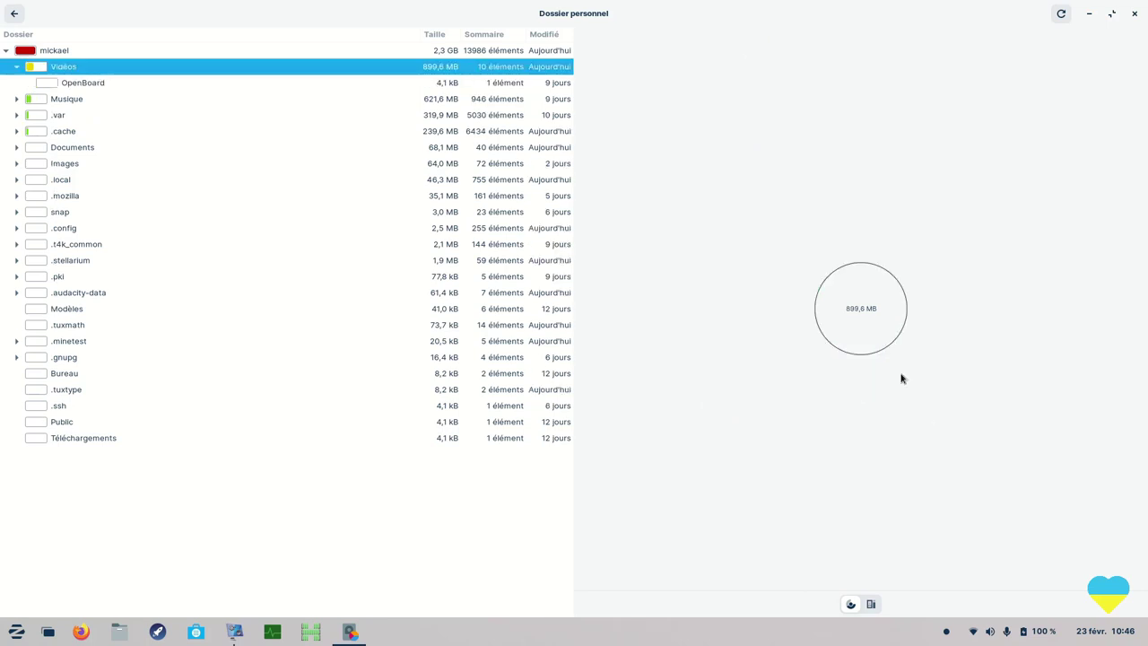
click(25, 52)
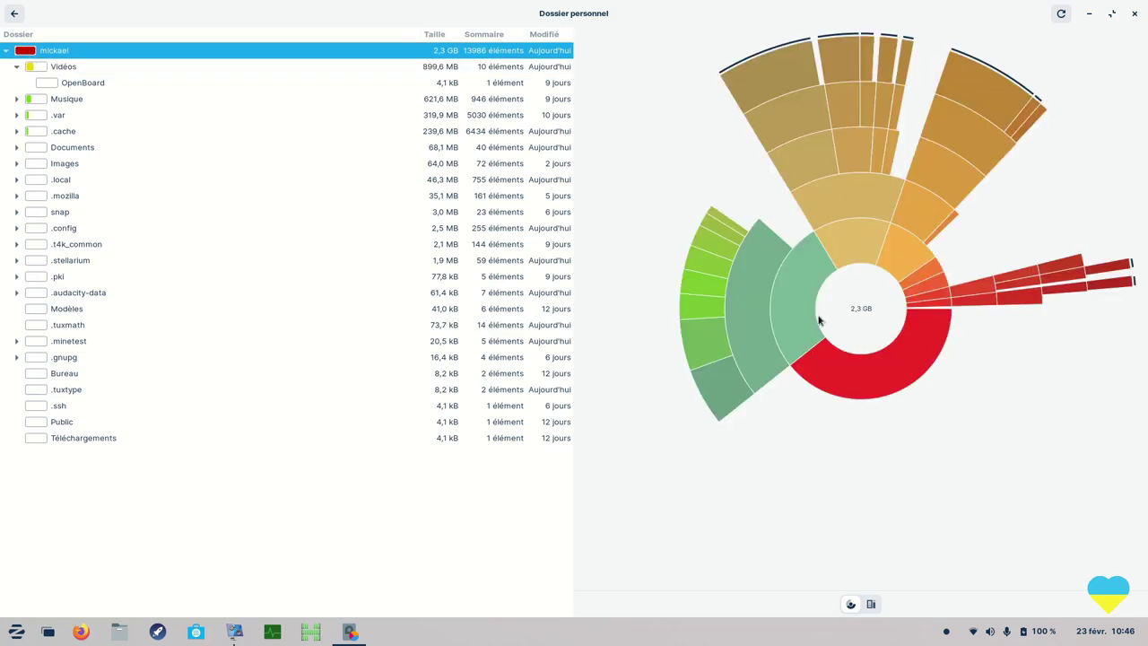
Check the Son bruitage folder's segment in the usage chart and close the disk usage analyzer.
mouse_move(750, 305)
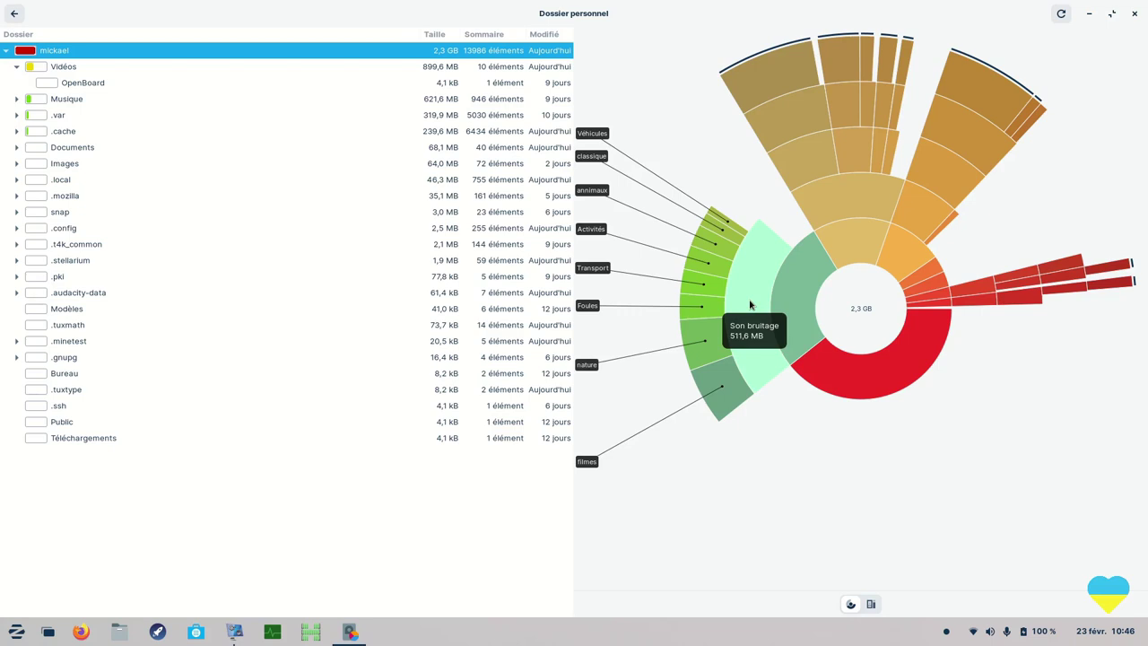
mouse_move(787, 299)
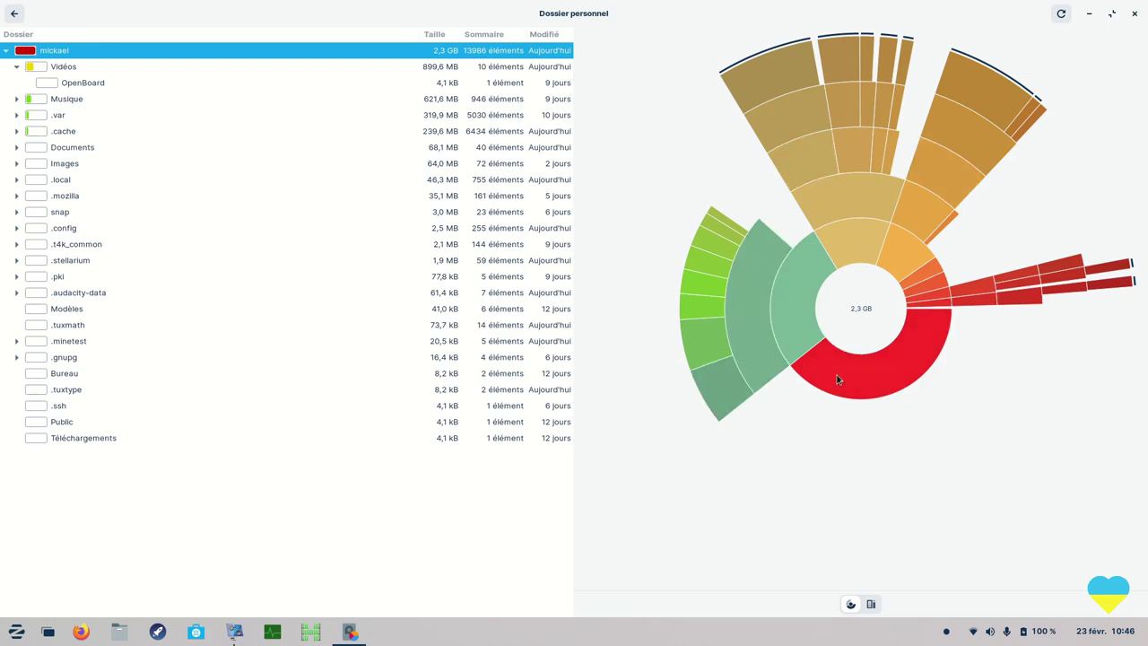
click(1134, 14)
Add Calculatrice from the Utilitaires category to the favourites and to the desktop.
click(16, 631)
click(79, 562)
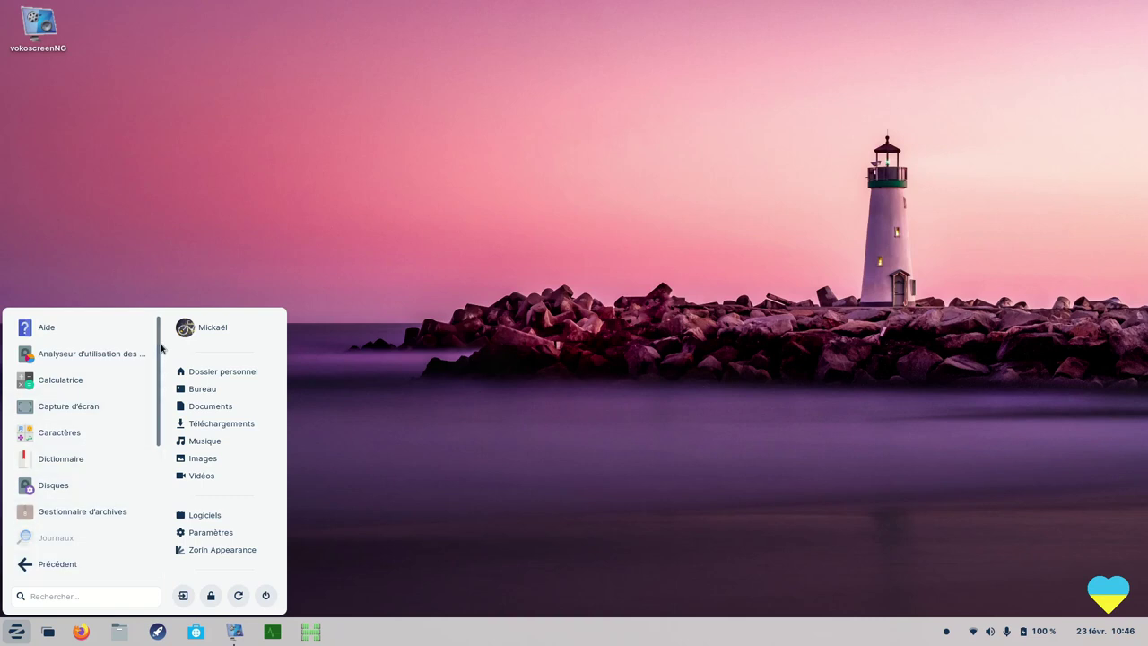
right_click(79, 384)
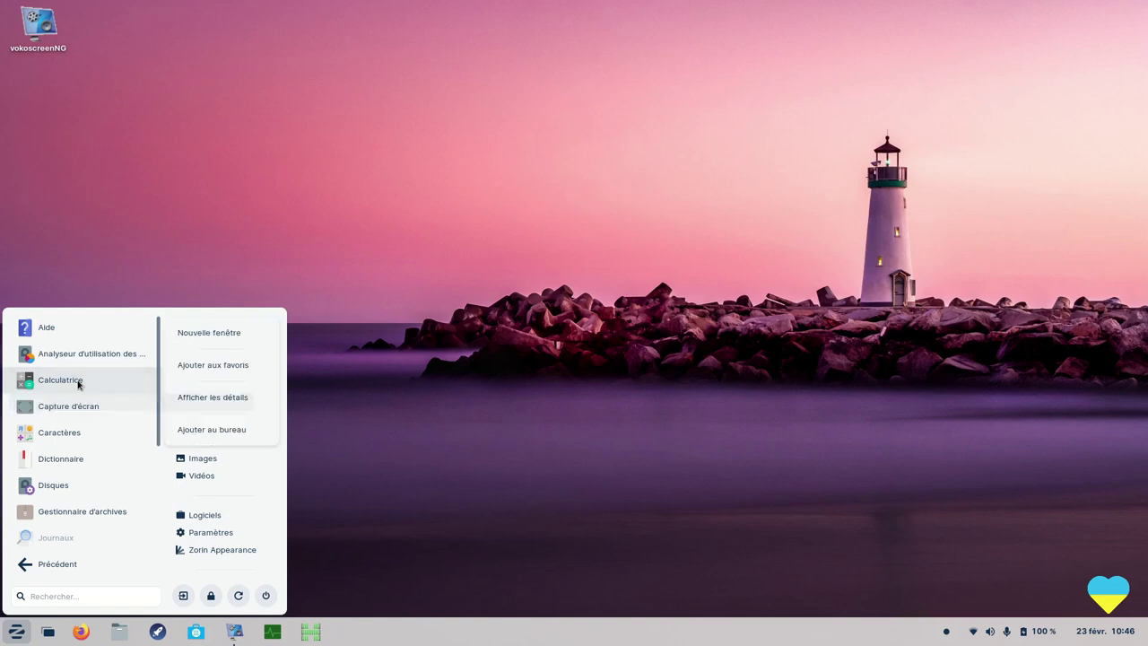
click(235, 365)
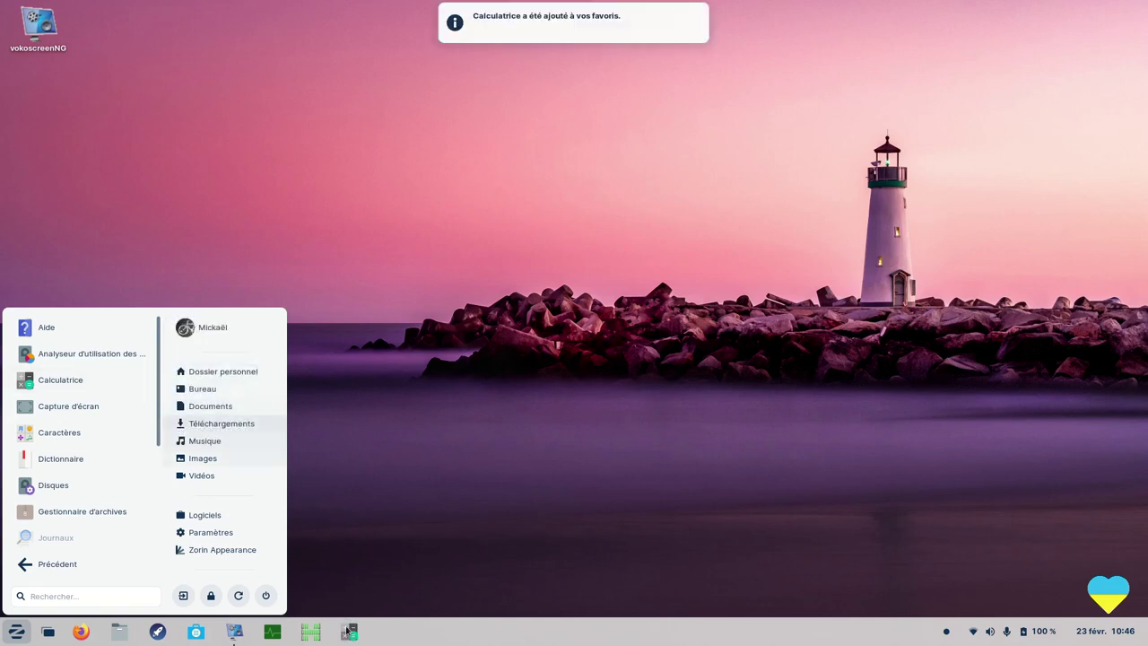
right_click(61, 389)
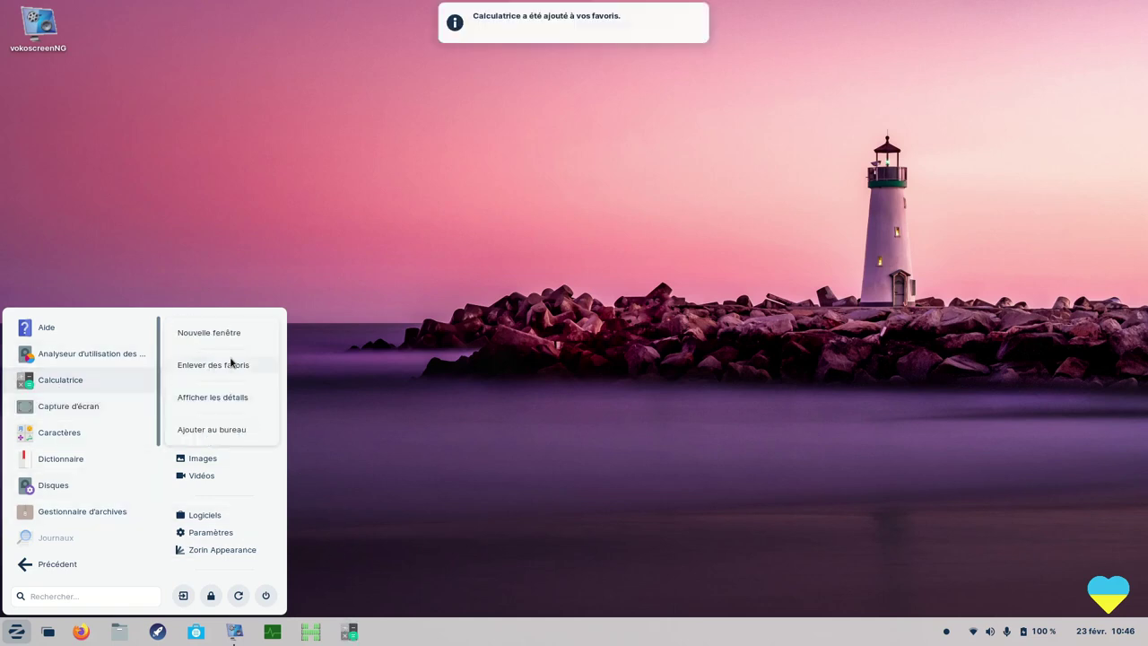
click(230, 430)
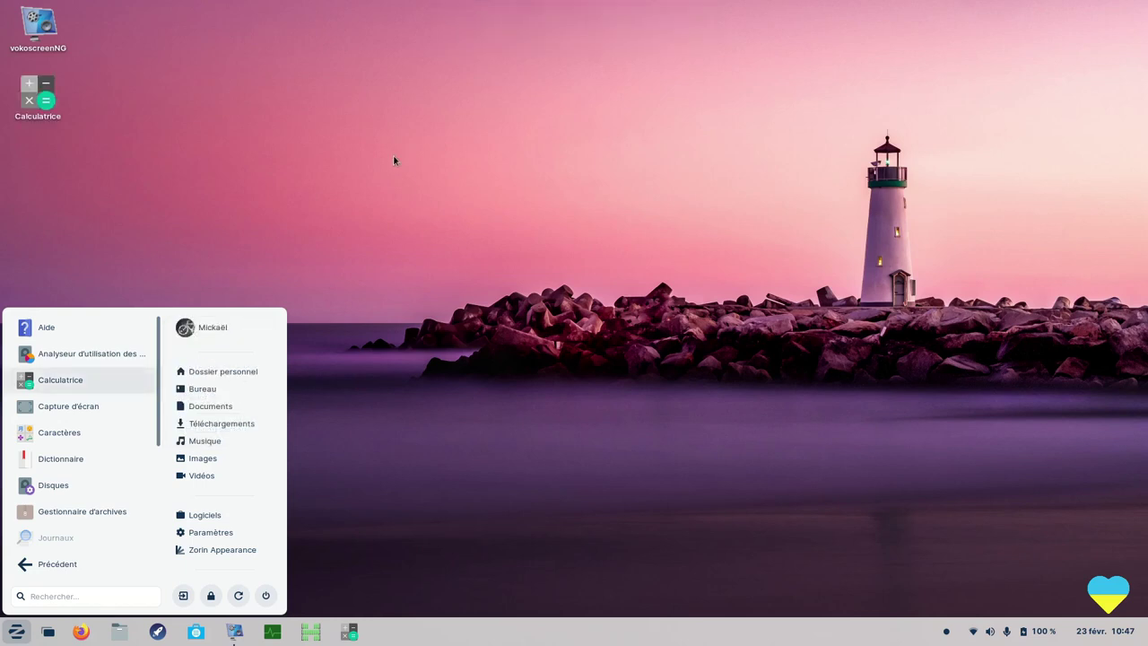
View the Calculatrice details page in the software store, check its available sources, and close the store.
right_click(102, 402)
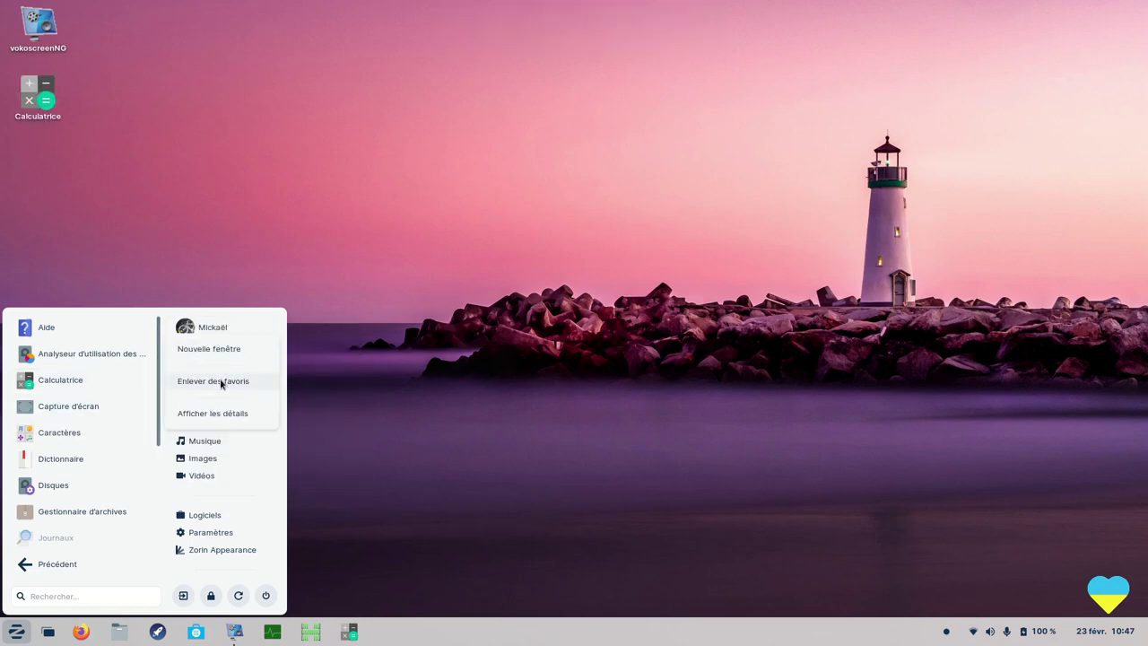
click(225, 416)
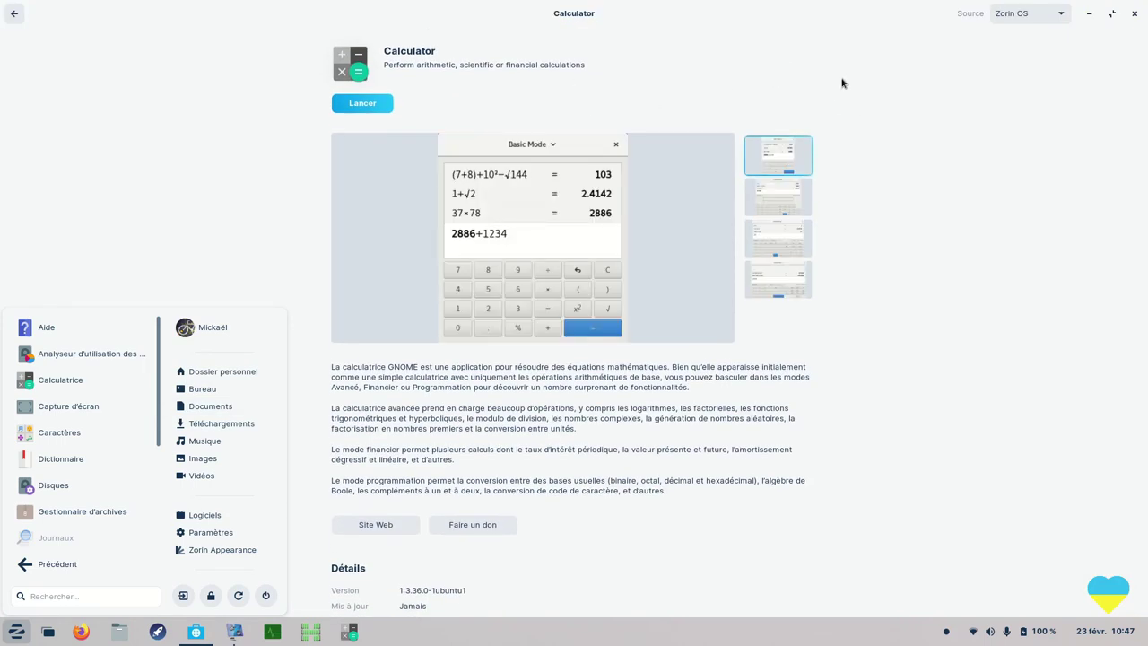
click(1031, 20)
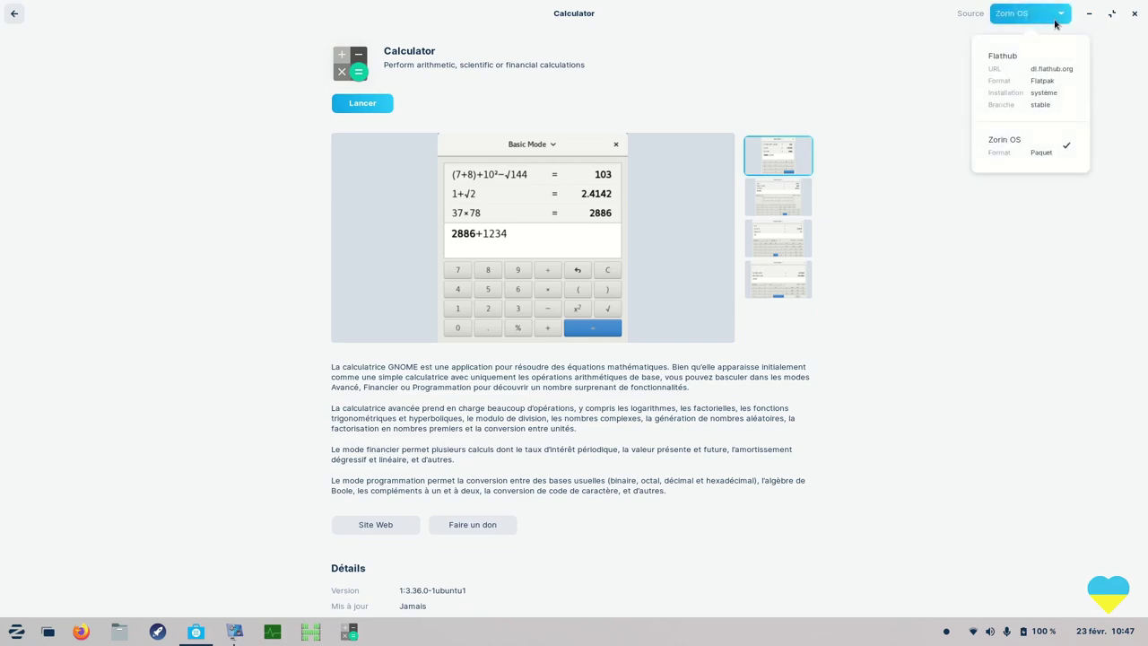
click(826, 76)
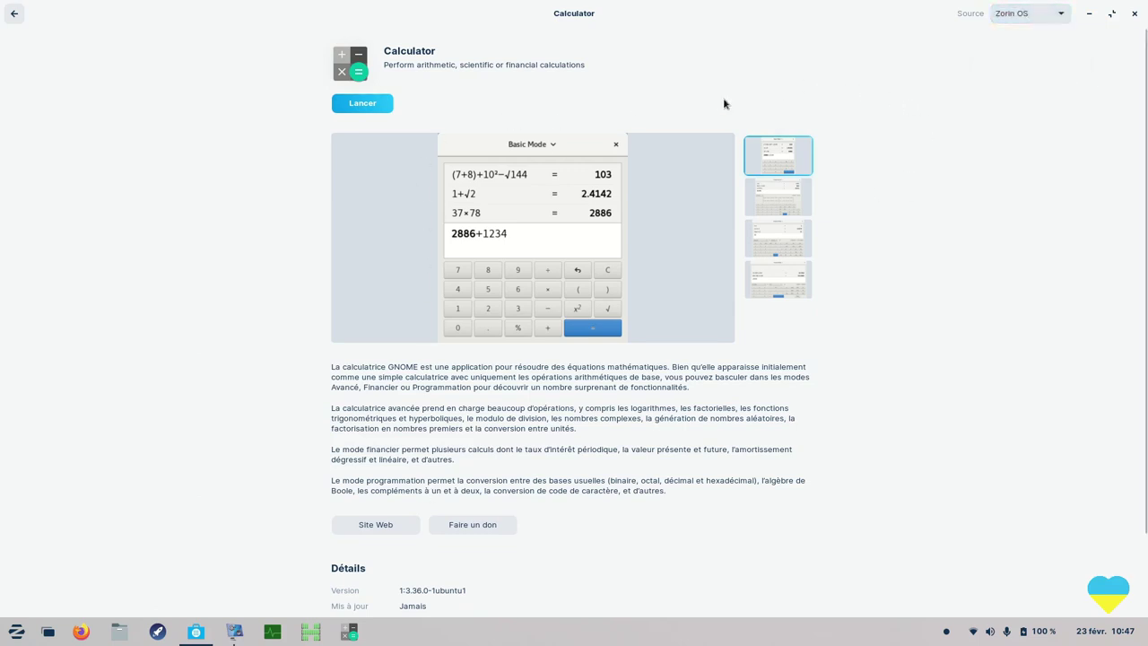
click(1134, 13)
Launch Caractères from the Utilitaires category and maximize its window.
click(16, 631)
scroll(61, 541, down, 1)
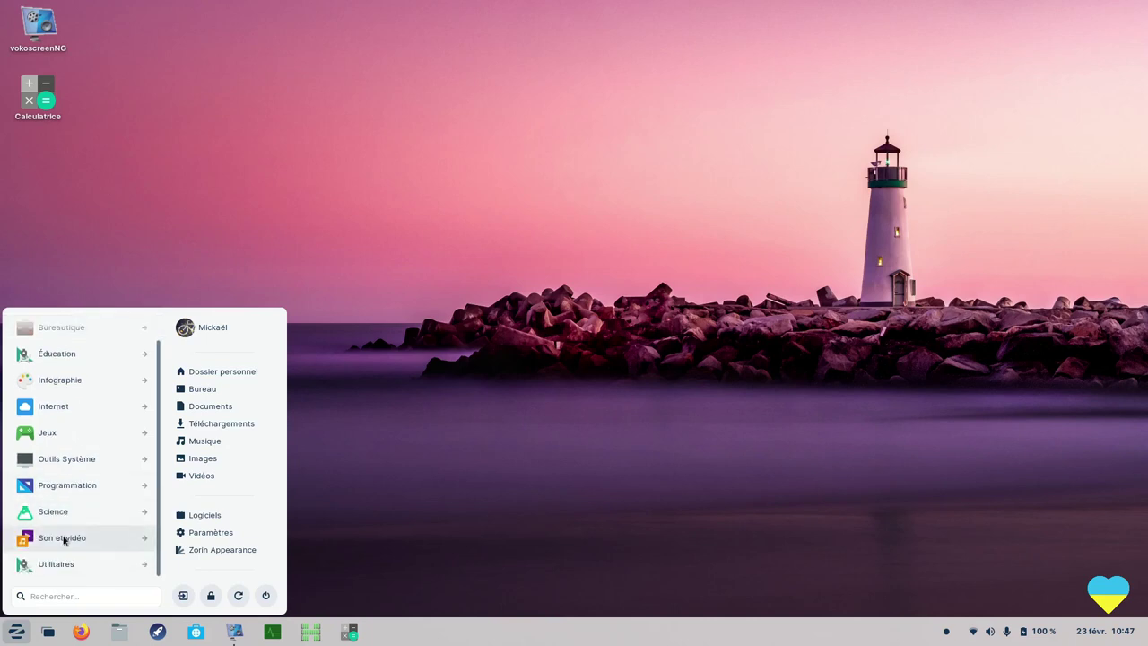
click(68, 564)
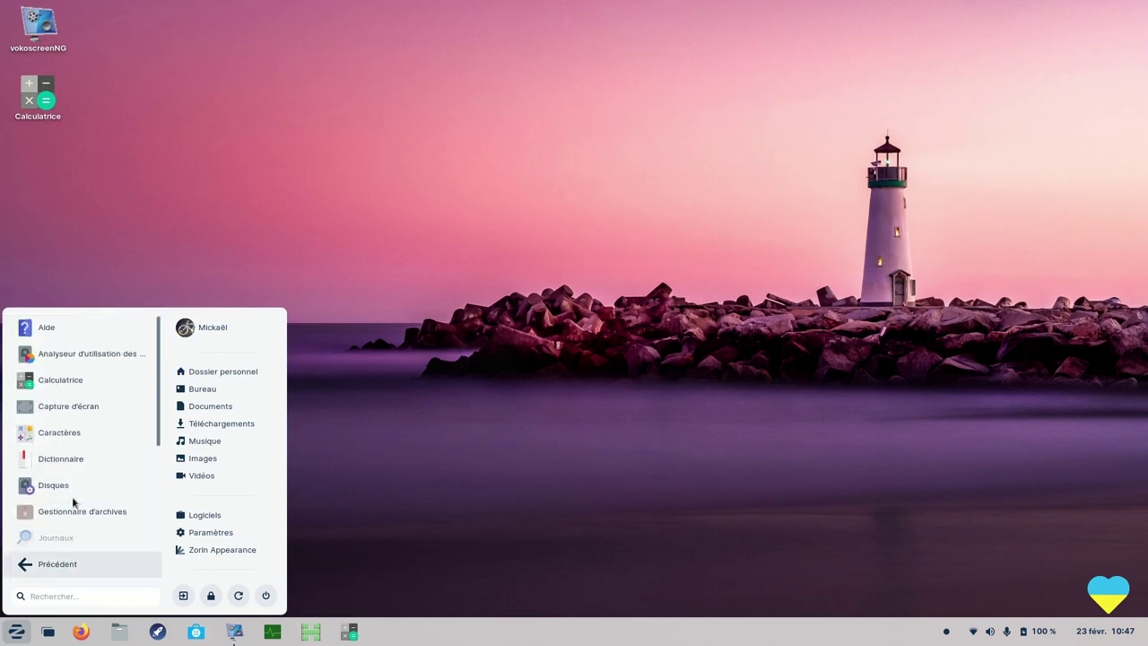
click(76, 434)
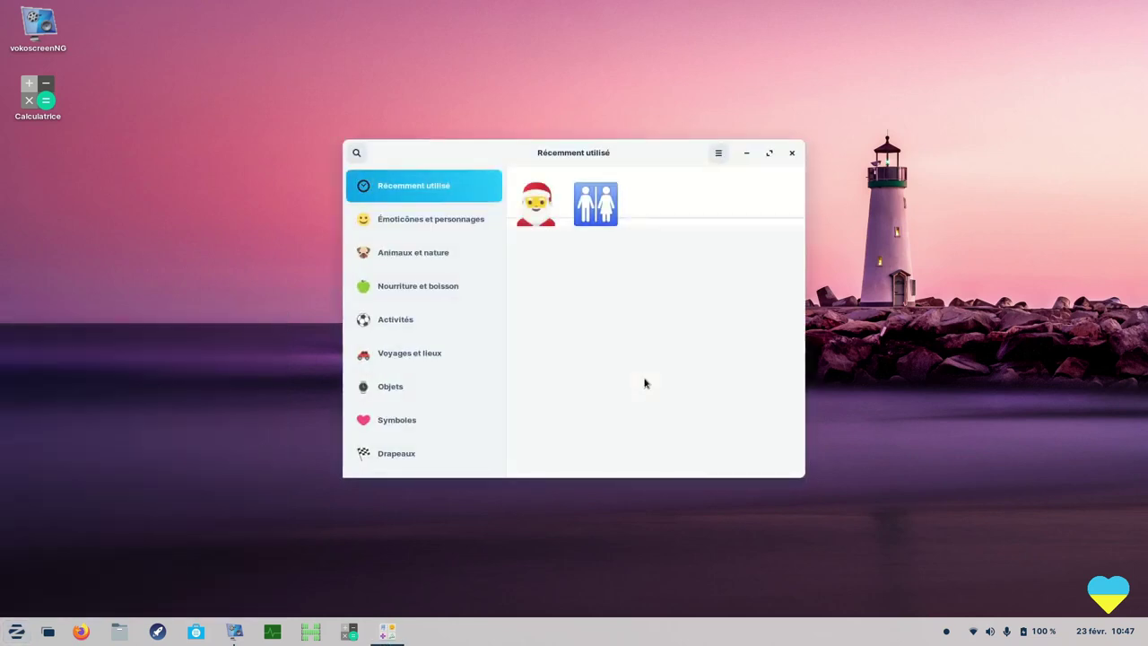
click(769, 153)
Browse the character categories from Émoticônes et personnages through Drapeaux, then return to Voyages et lieux.
click(71, 91)
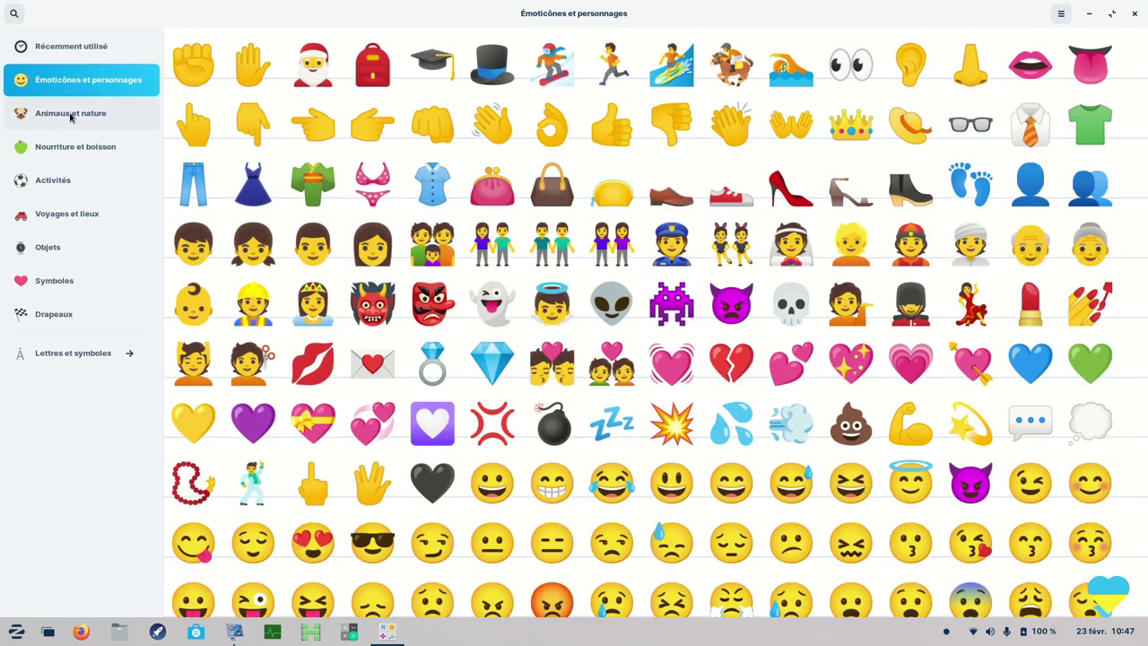
click(71, 115)
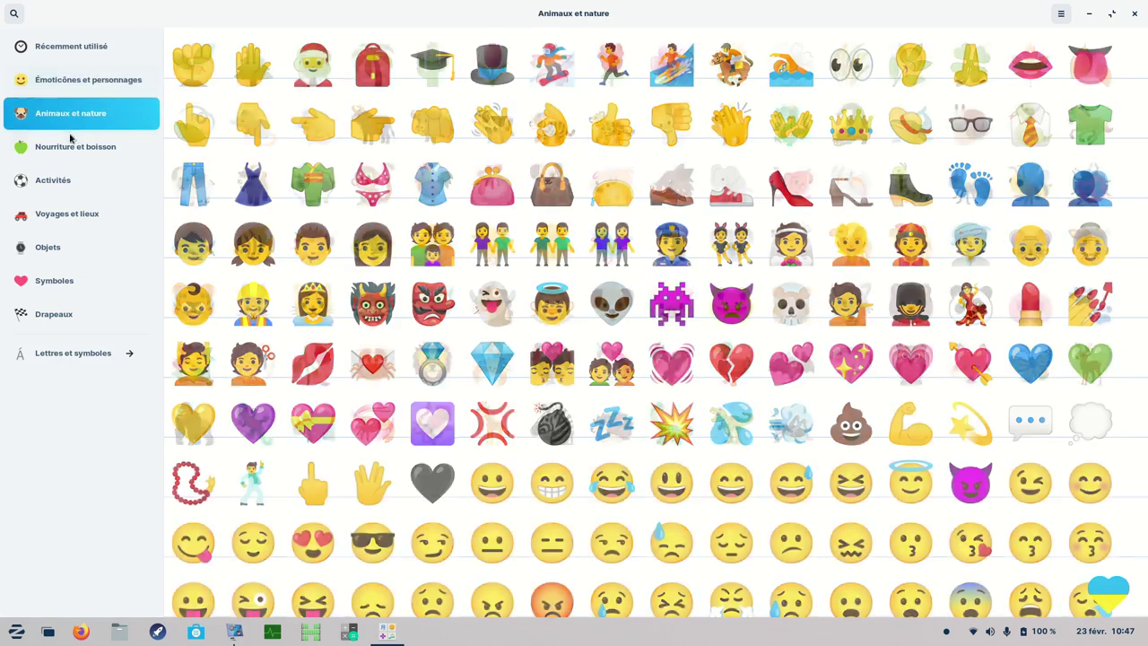
click(66, 155)
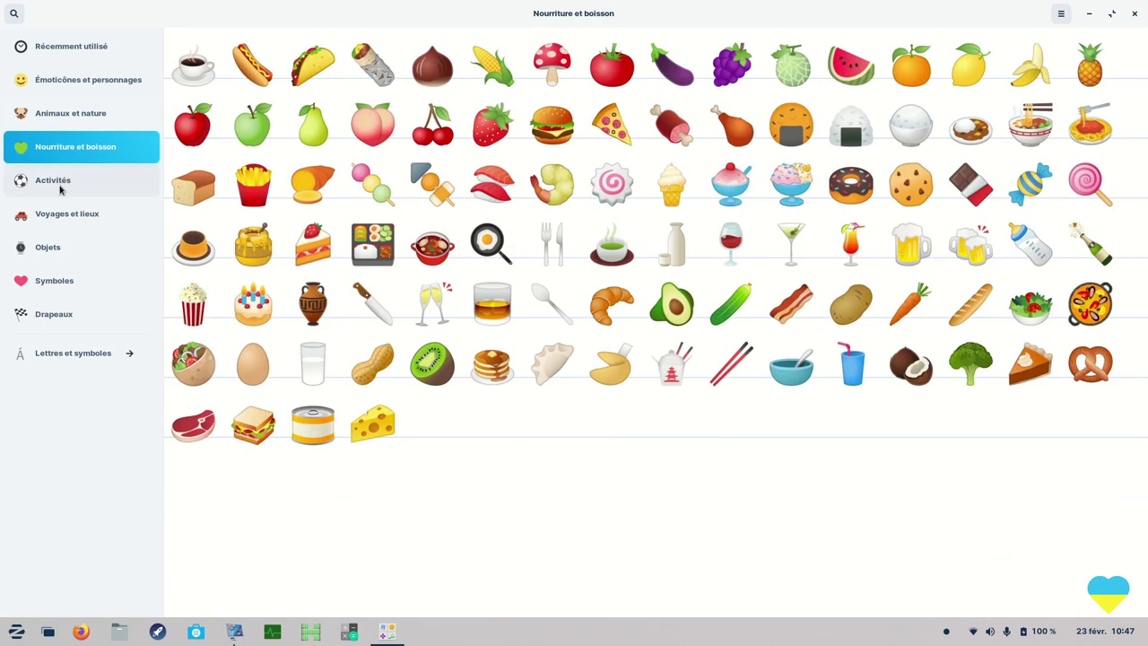
click(61, 186)
click(63, 225)
click(62, 249)
click(61, 295)
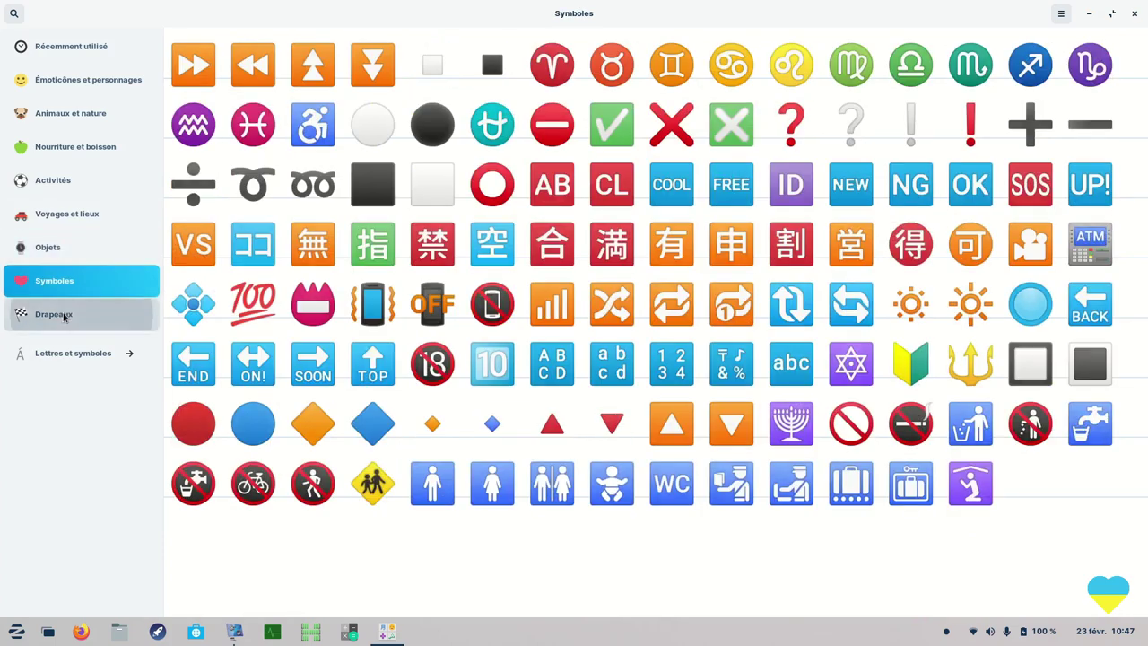
click(59, 316)
click(64, 221)
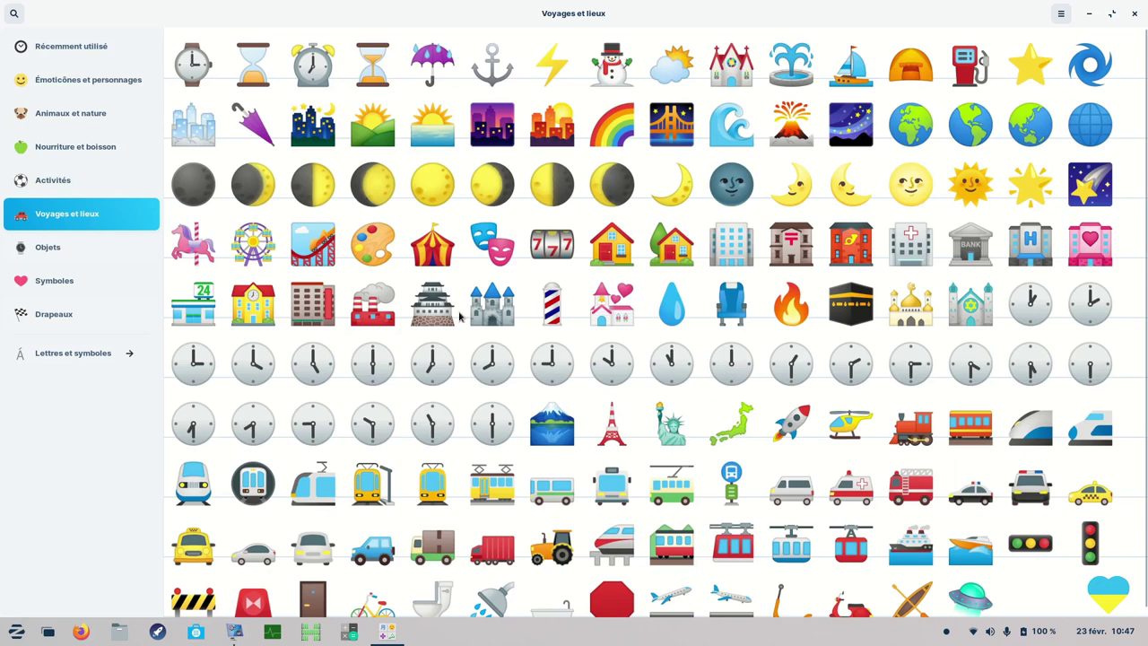
Copy the Circus Tent character and paste it into a new LibreOffice Writer document.
click(441, 266)
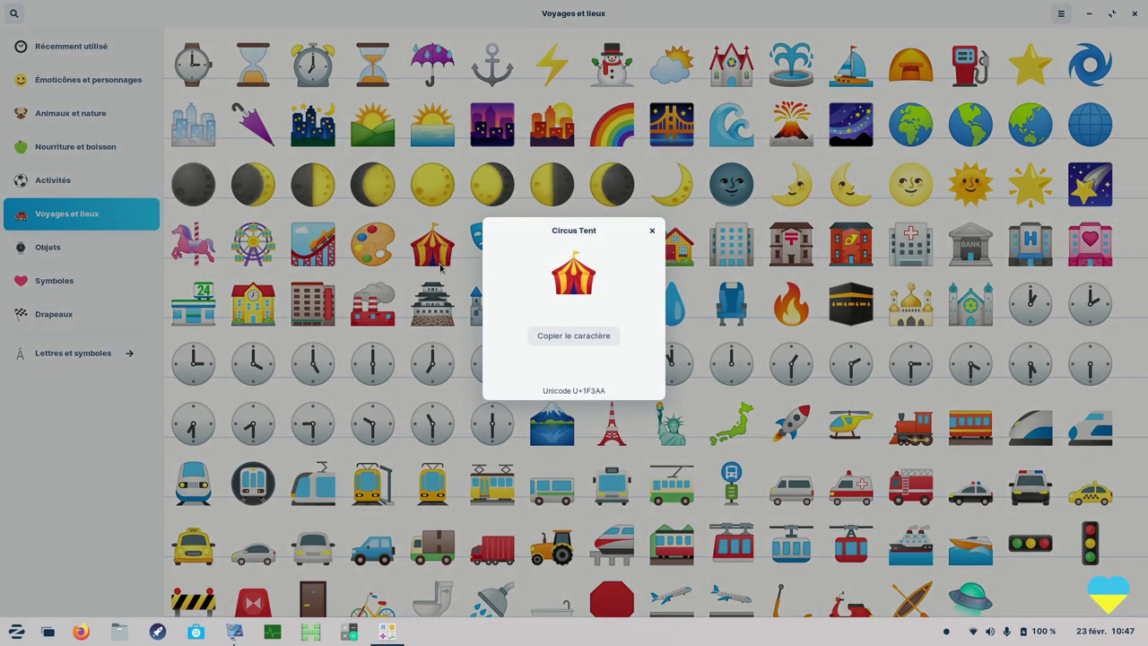
click(587, 335)
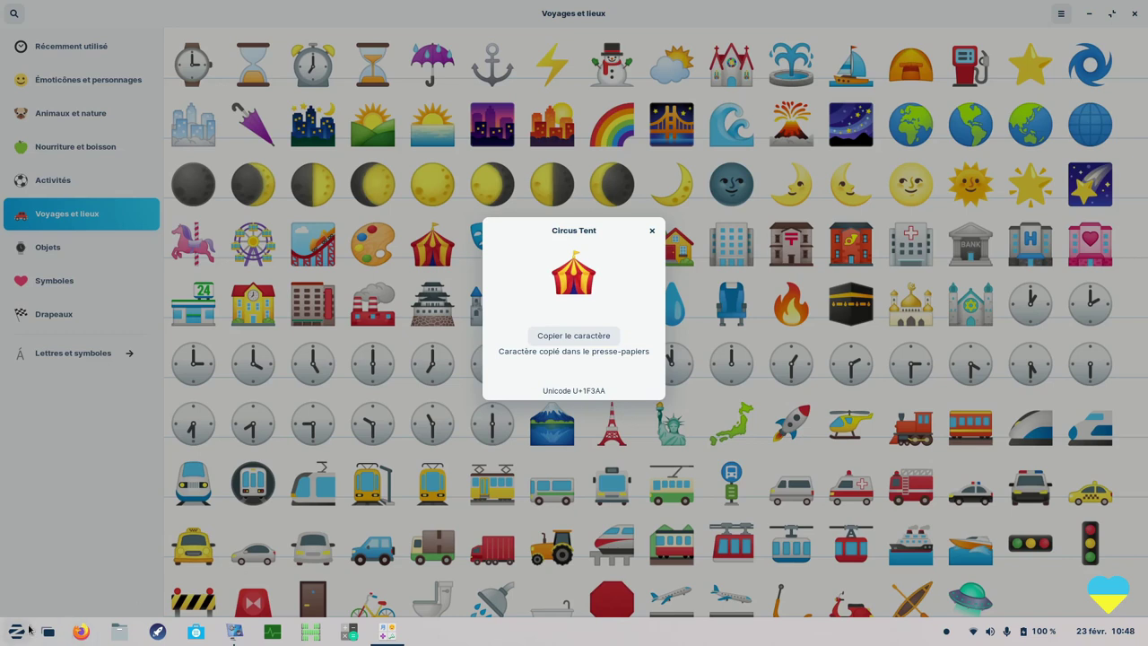
click(26, 631)
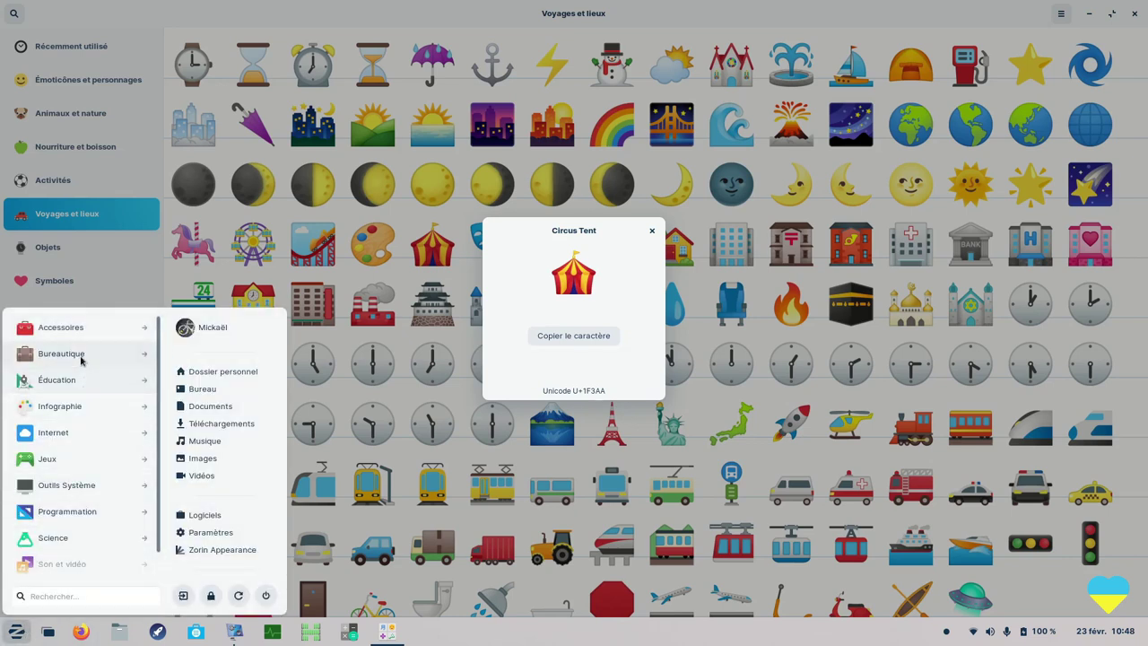
click(81, 359)
scroll(81, 508, down, 2)
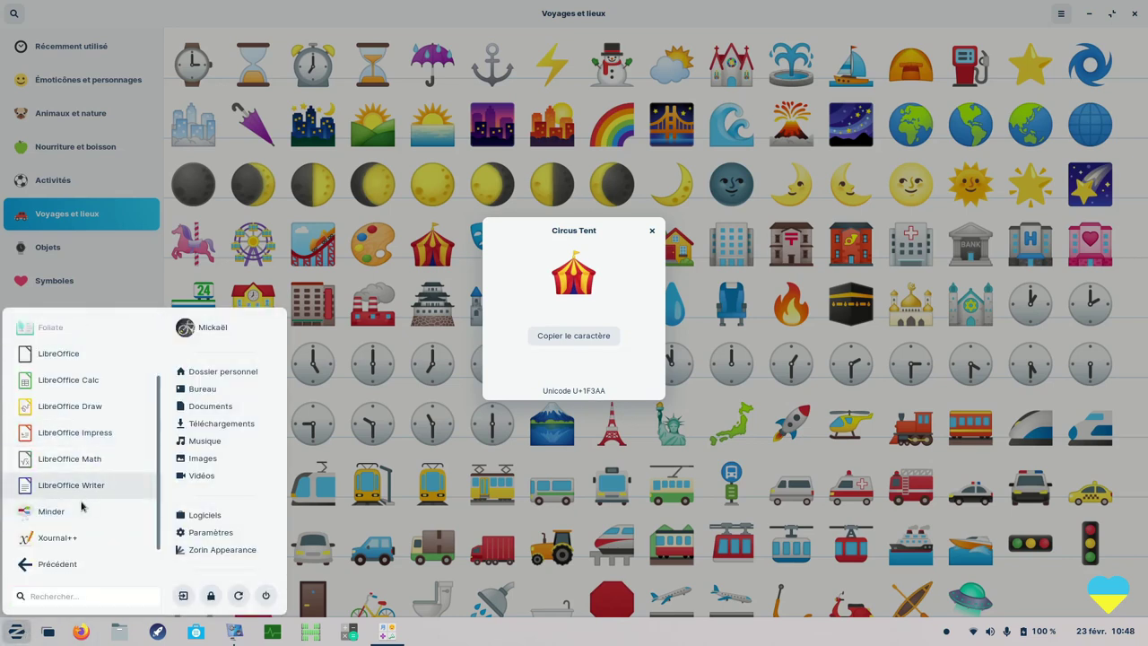
click(81, 484)
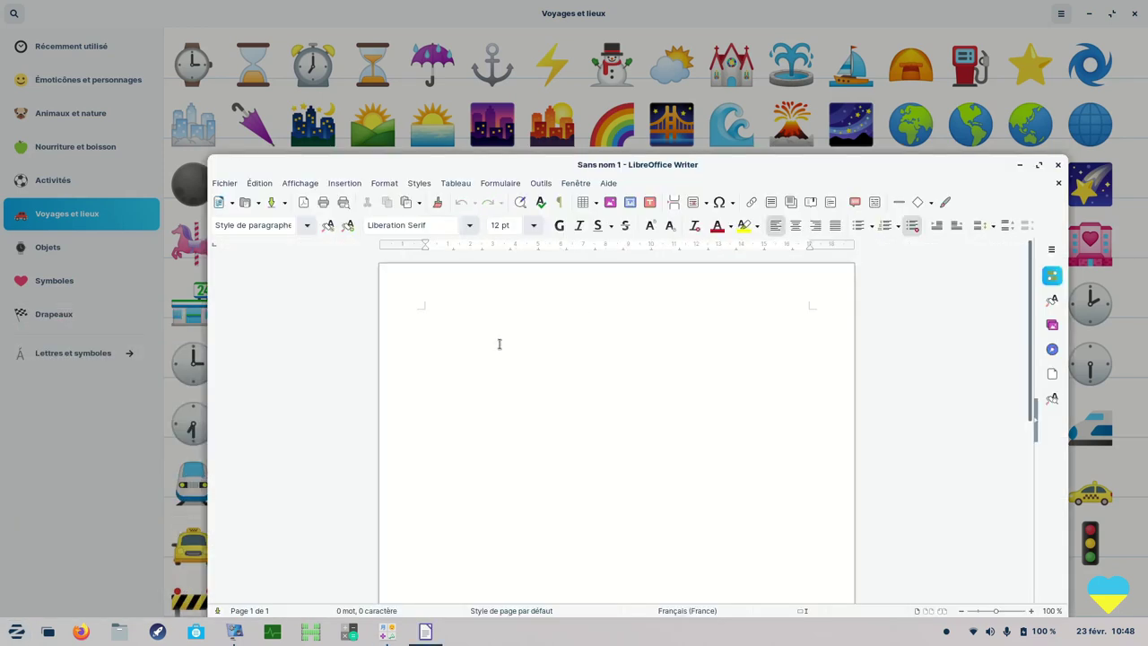
text(🎪)
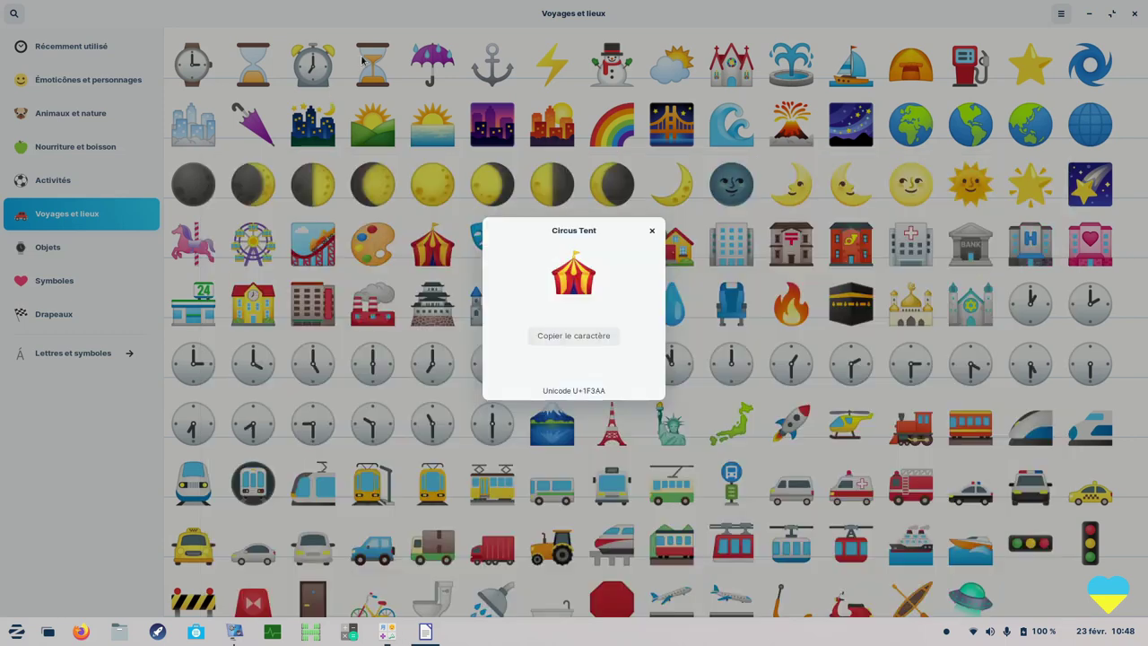
Return to the character list and copy the Tokyo Tower character to the clipboard.
click(361, 59)
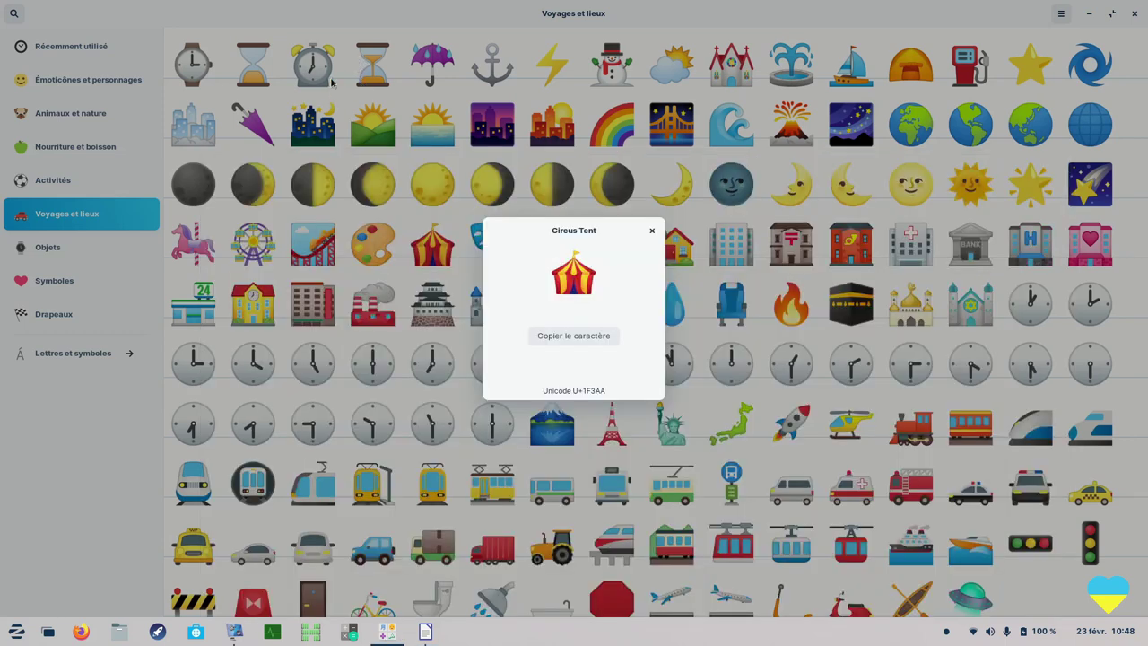
click(652, 230)
click(611, 430)
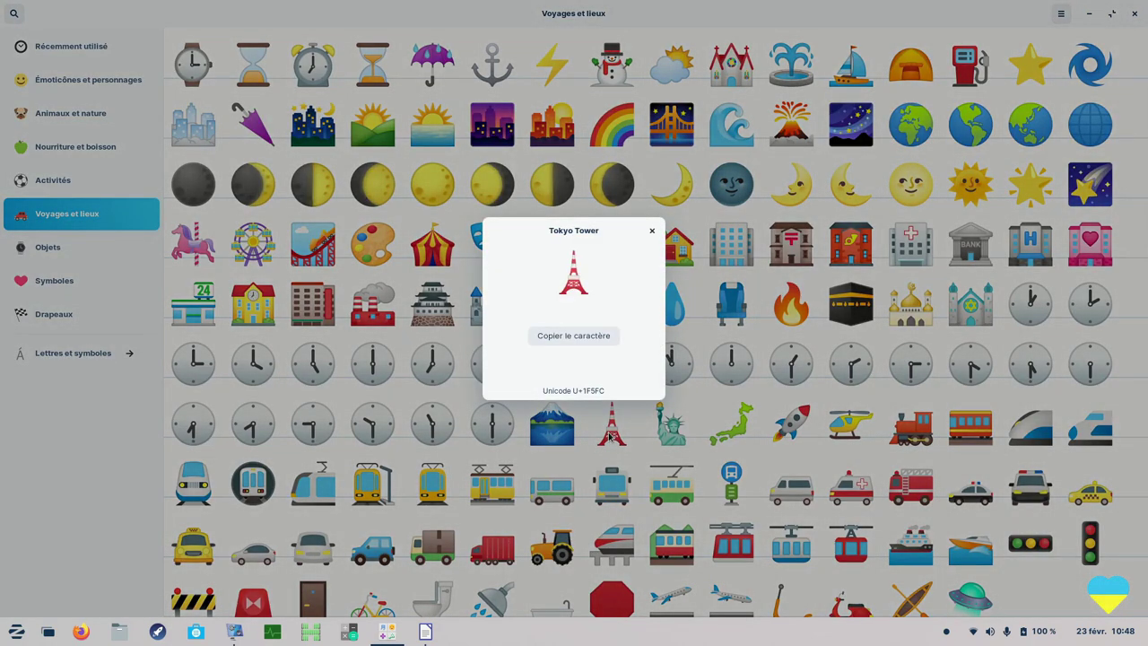
click(577, 338)
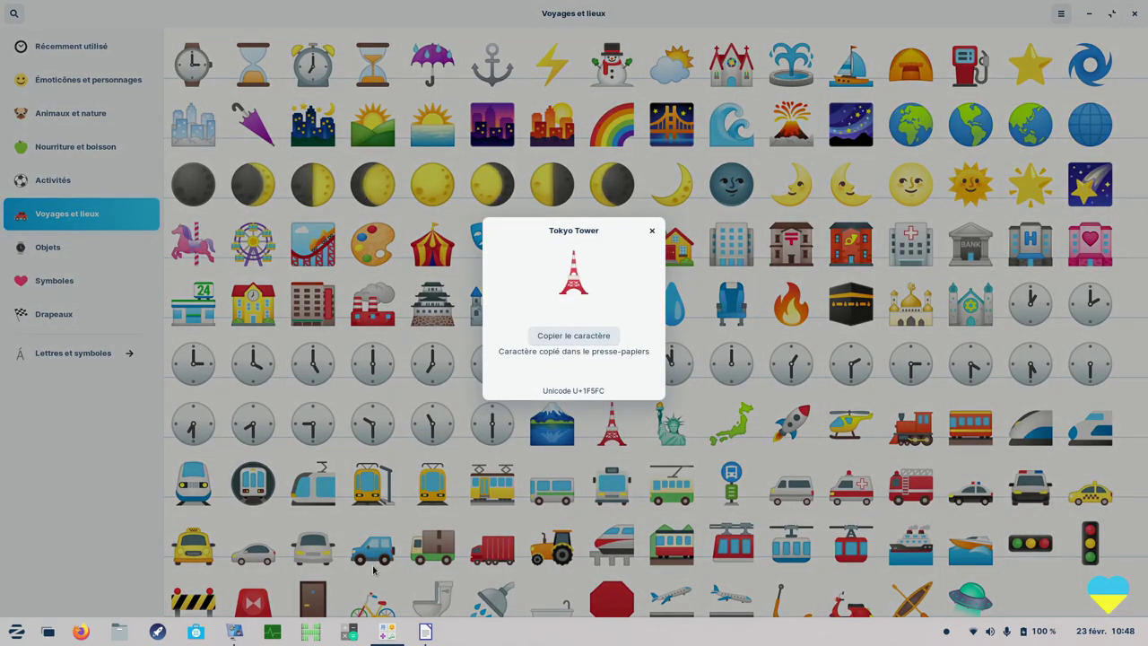
Paste the Tokyo Tower after the circus tent in the Writer document and close the document without saving.
click(425, 631)
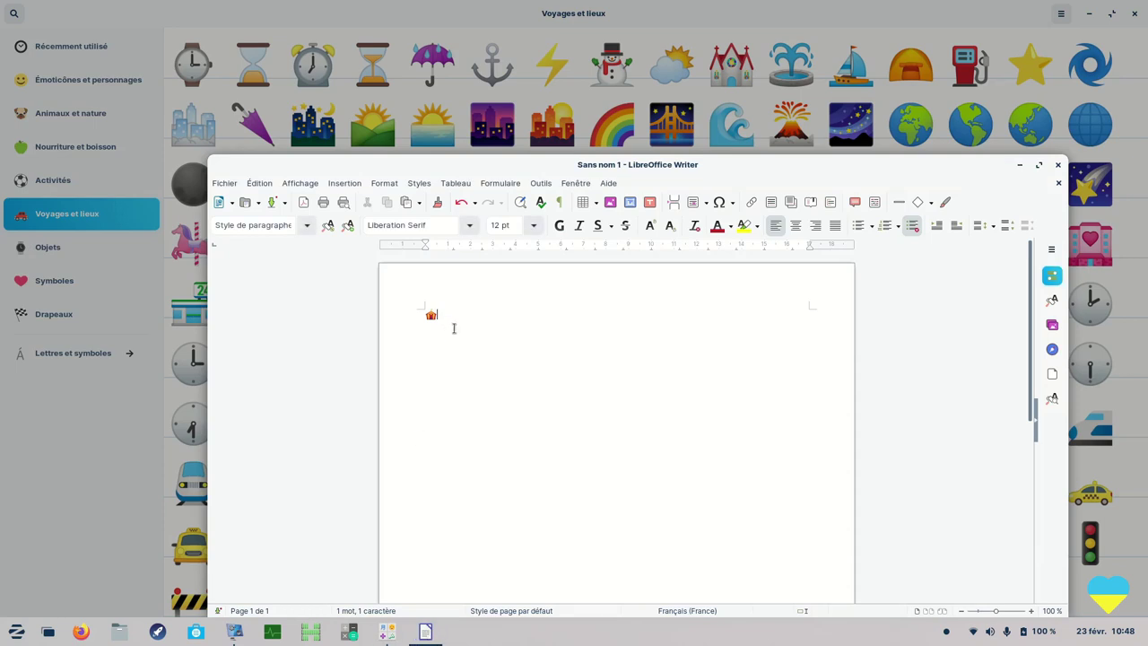
right_click(501, 315)
click(543, 327)
click(1057, 164)
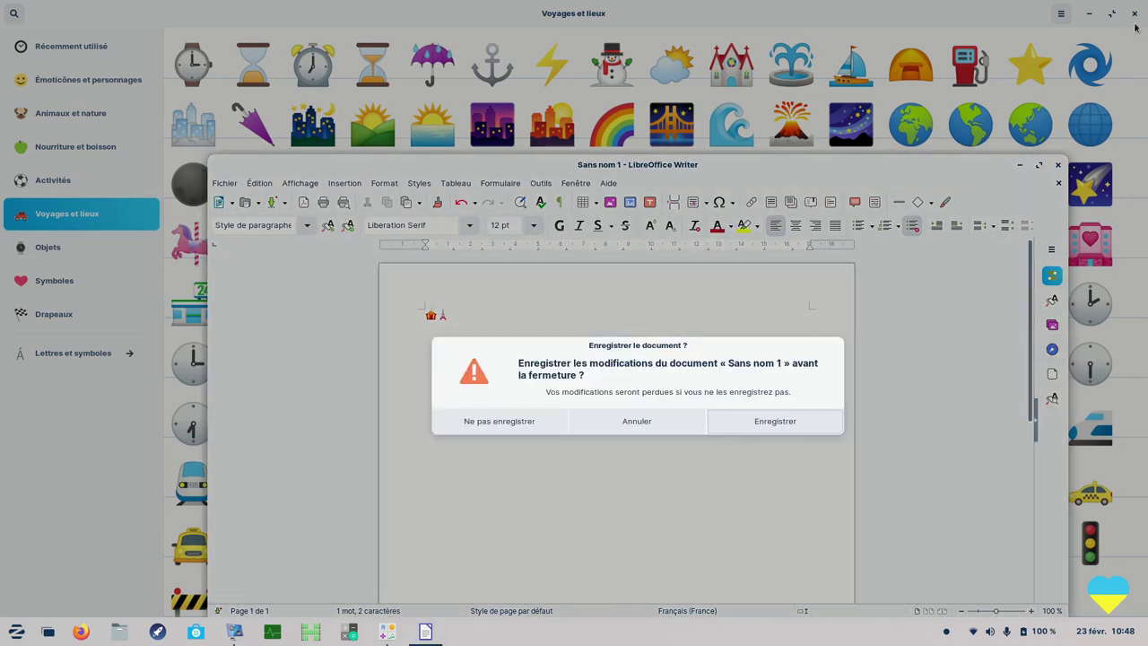
click(533, 419)
Review the applications listed in the Utilitaires category, from Calculatrice down to Terminal.
click(16, 631)
scroll(100, 527, down, 1)
click(72, 565)
scroll(81, 492, down, 2)
scroll(81, 492, down, 1)
scroll(79, 489, up, 3)
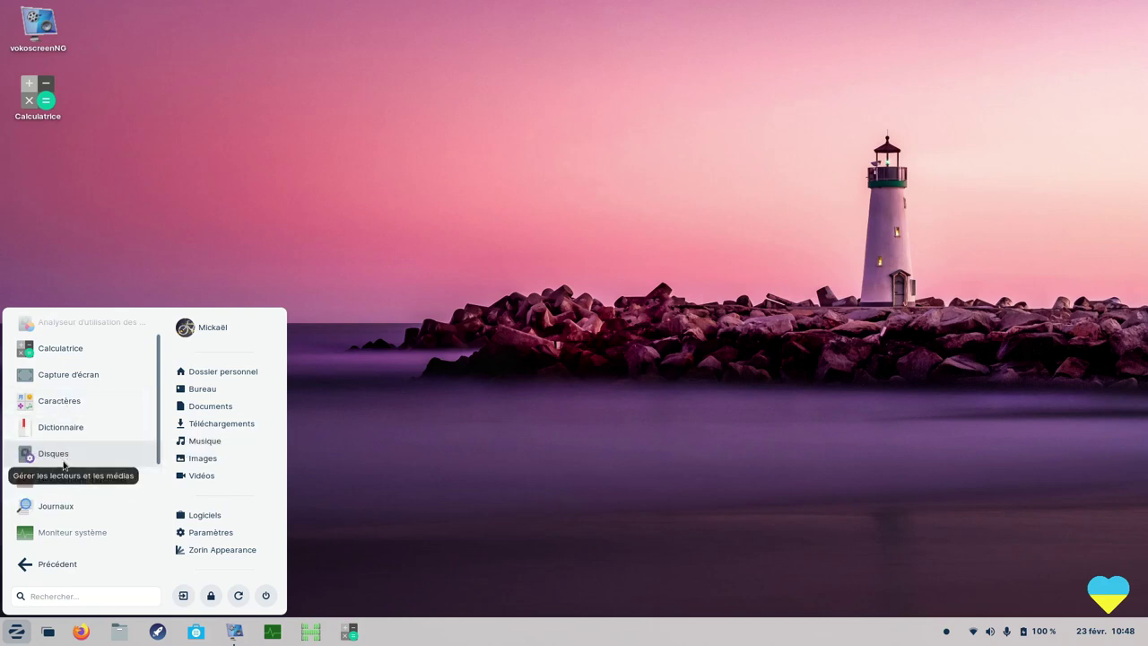
scroll(60, 528, down, 1)
scroll(56, 534, down, 1)
scroll(54, 537, down, 2)
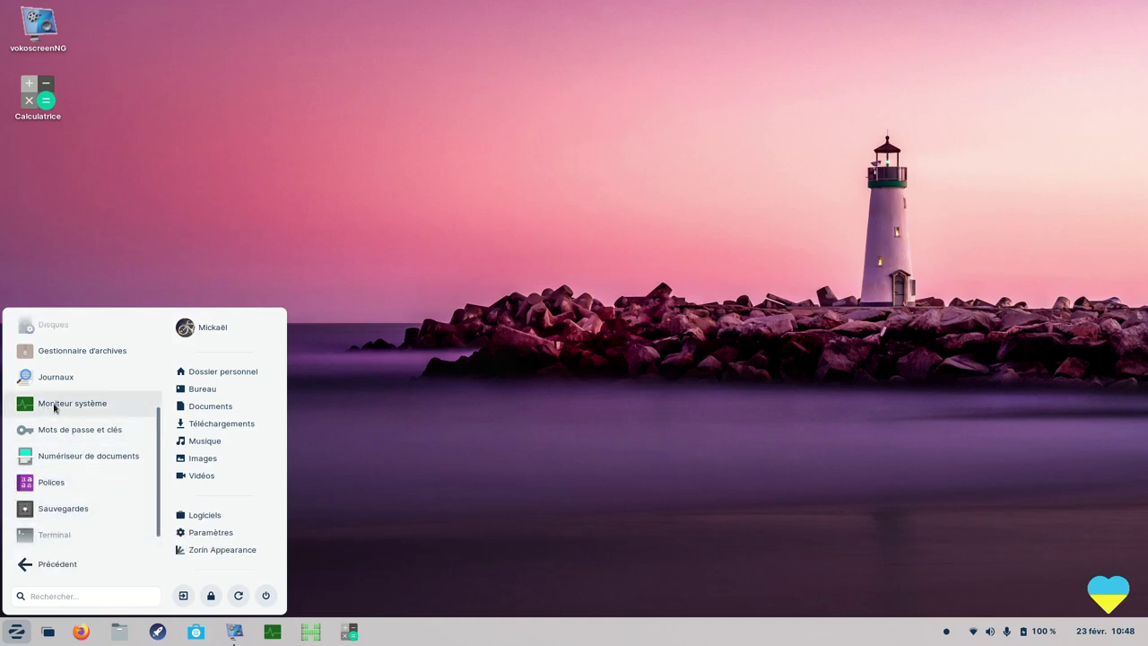
Launch Moniteur système, maximize its resource graphs, and open the htop process viewer over it for comparison.
click(73, 405)
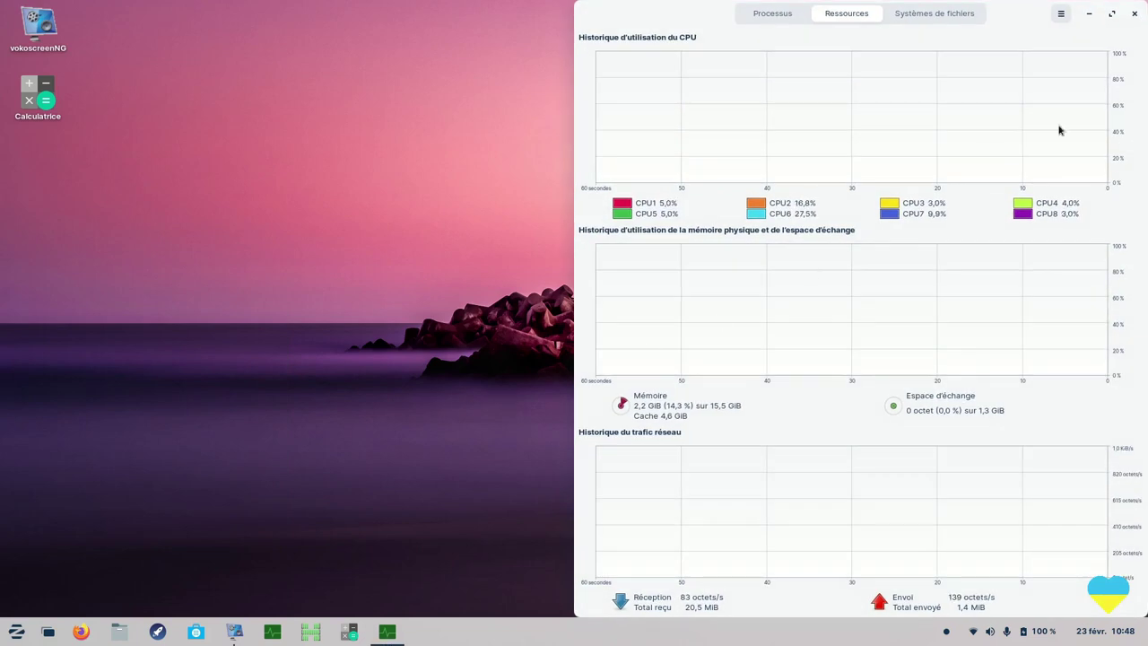
click(1111, 14)
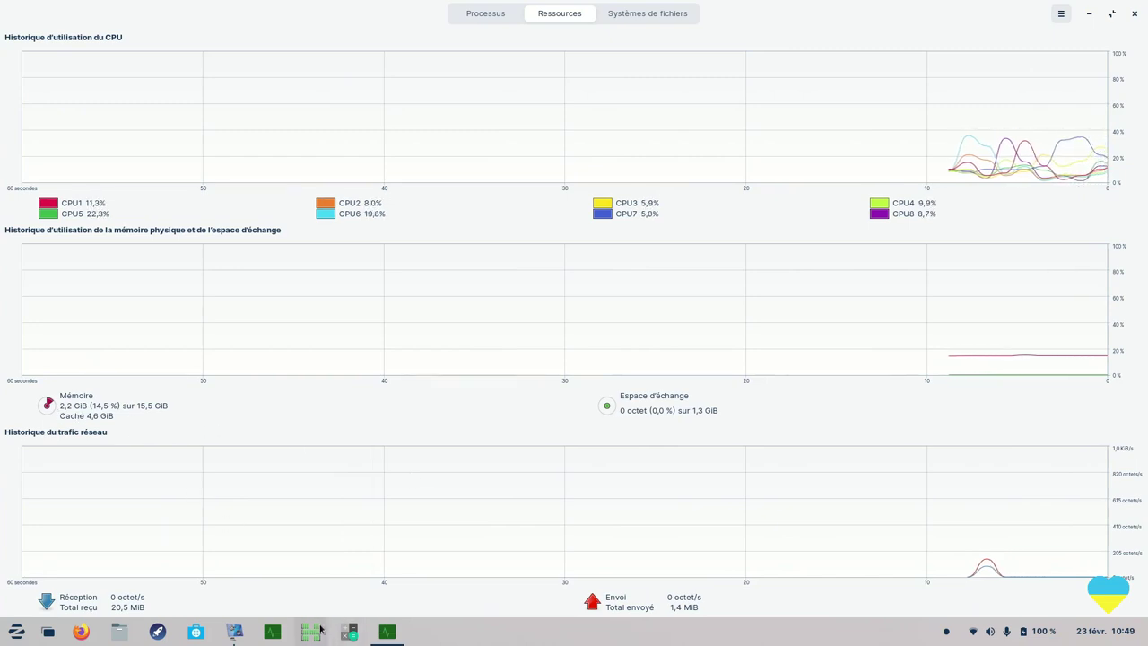
click(272, 634)
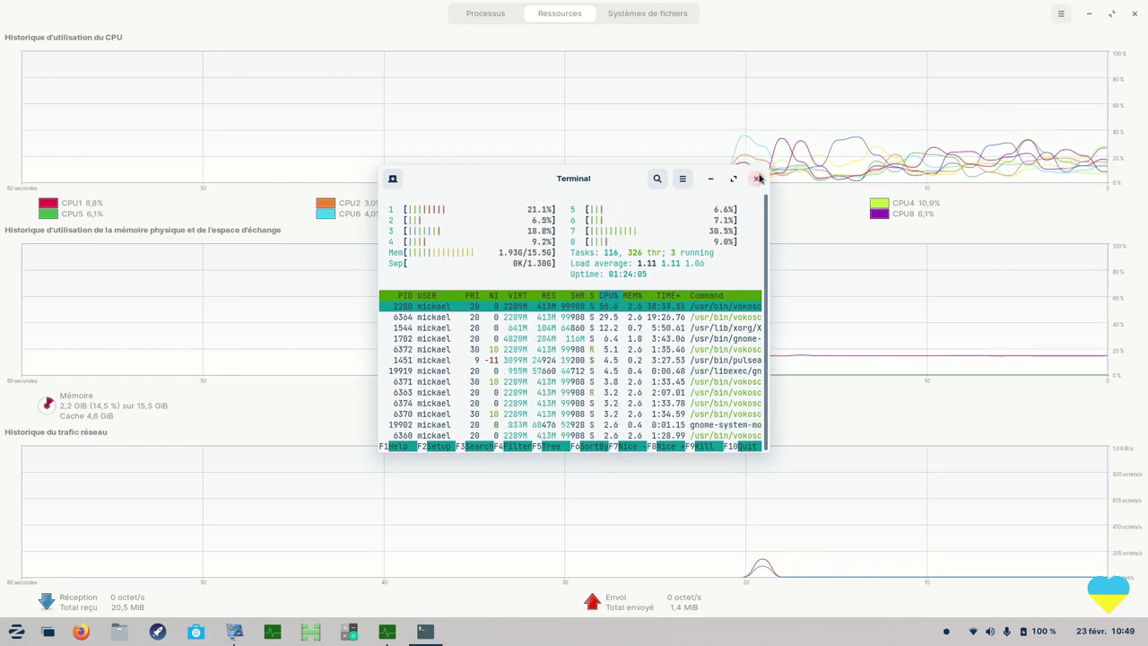
Quit htop, view the system monitor's Processus and Systèmes de fichiers pages, and close the monitor.
drag(767, 181, 773, 180)
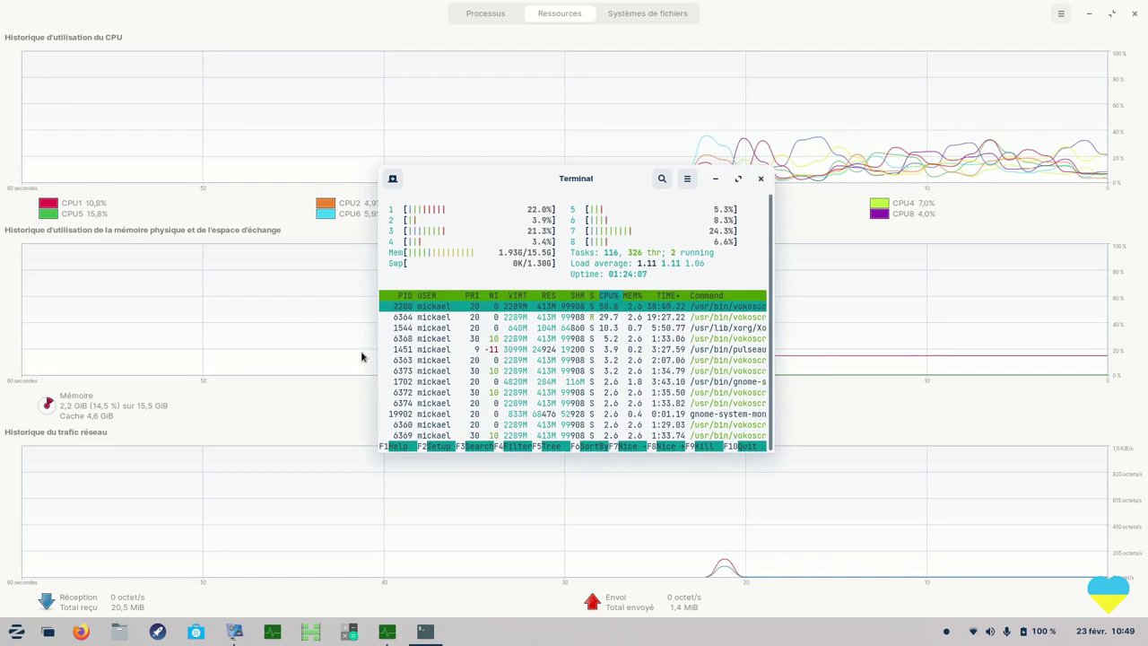
key(q)
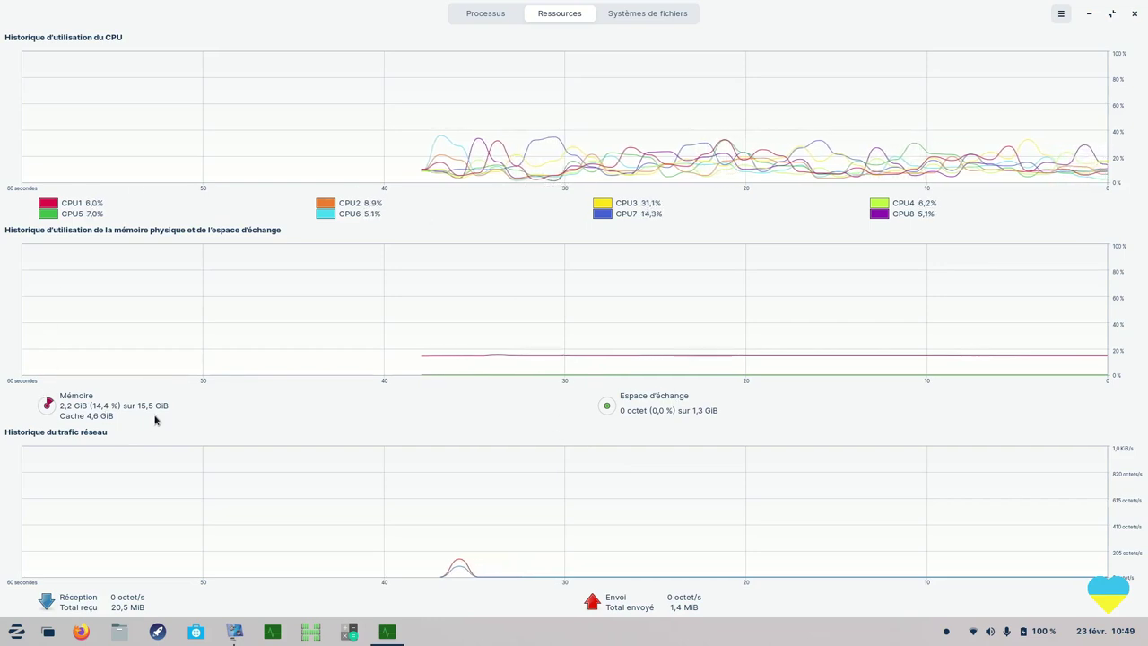
click(470, 15)
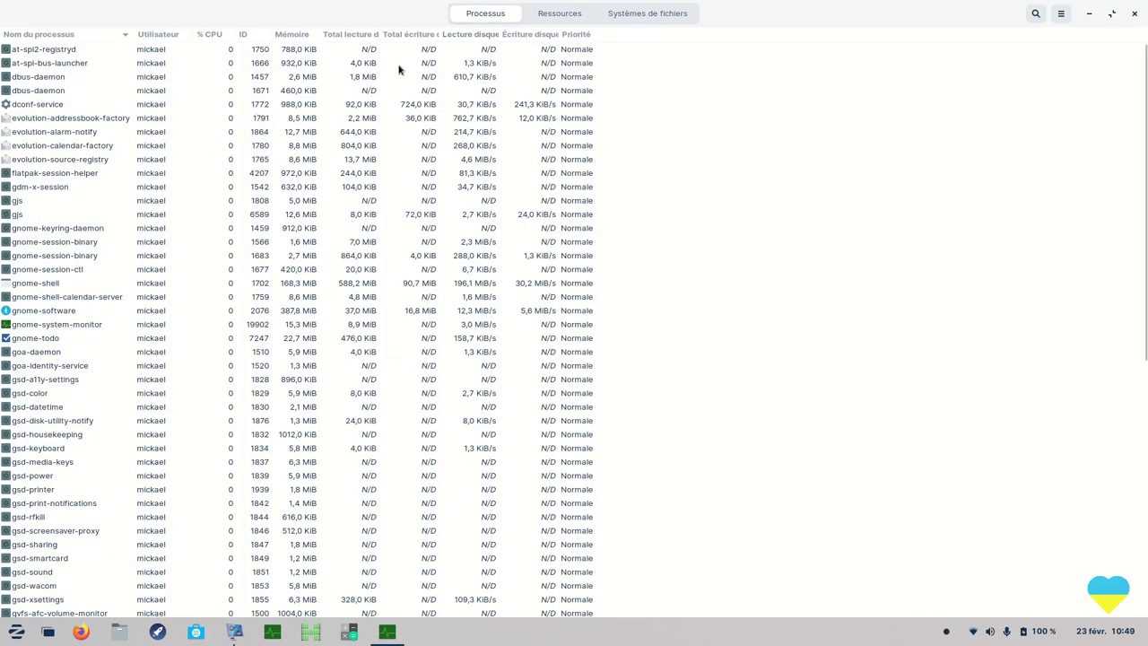
click(680, 17)
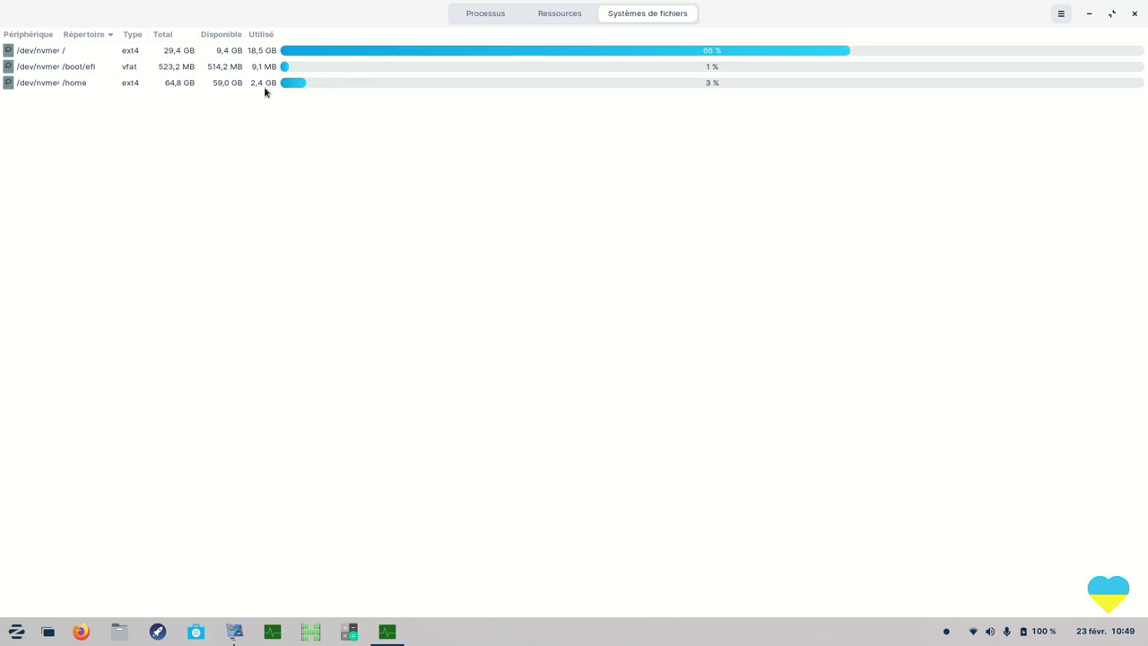
click(1134, 14)
Browse the Utilitaires category of the applications list and launch Sauvegardes.
click(17, 631)
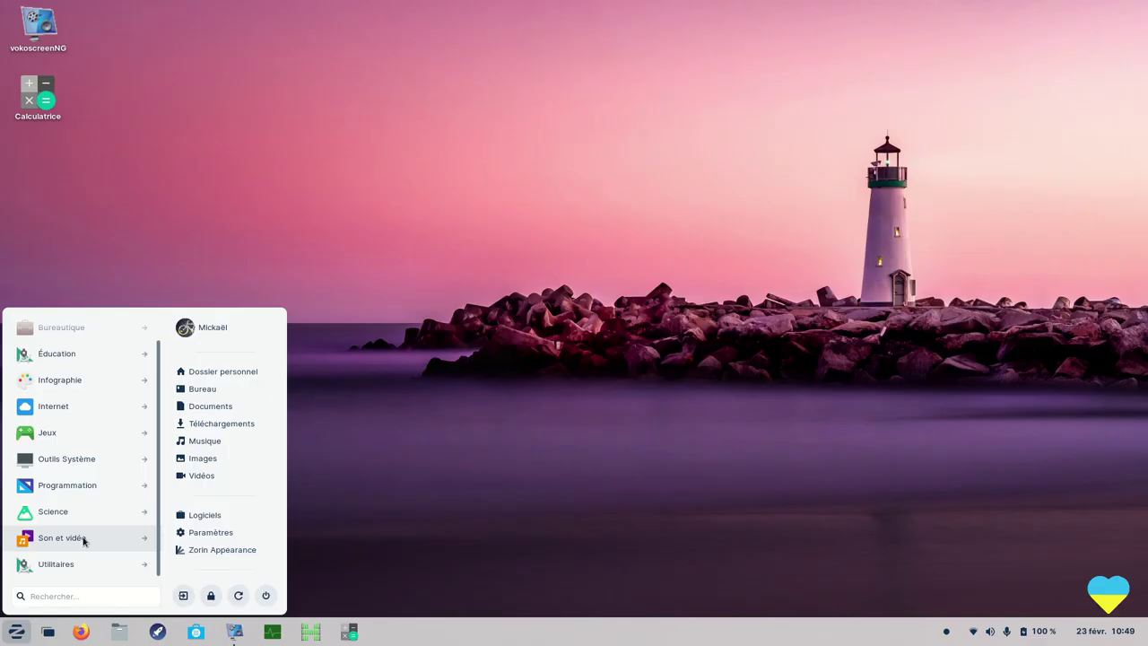
click(72, 563)
scroll(85, 486, down, 4)
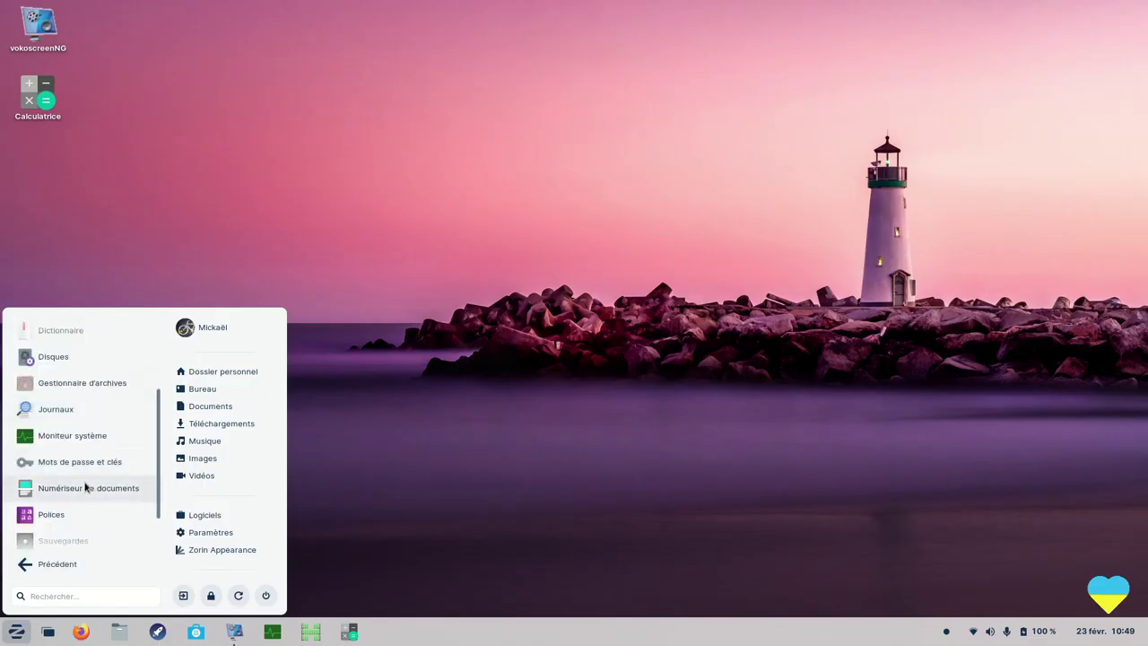
scroll(69, 512, down, 1)
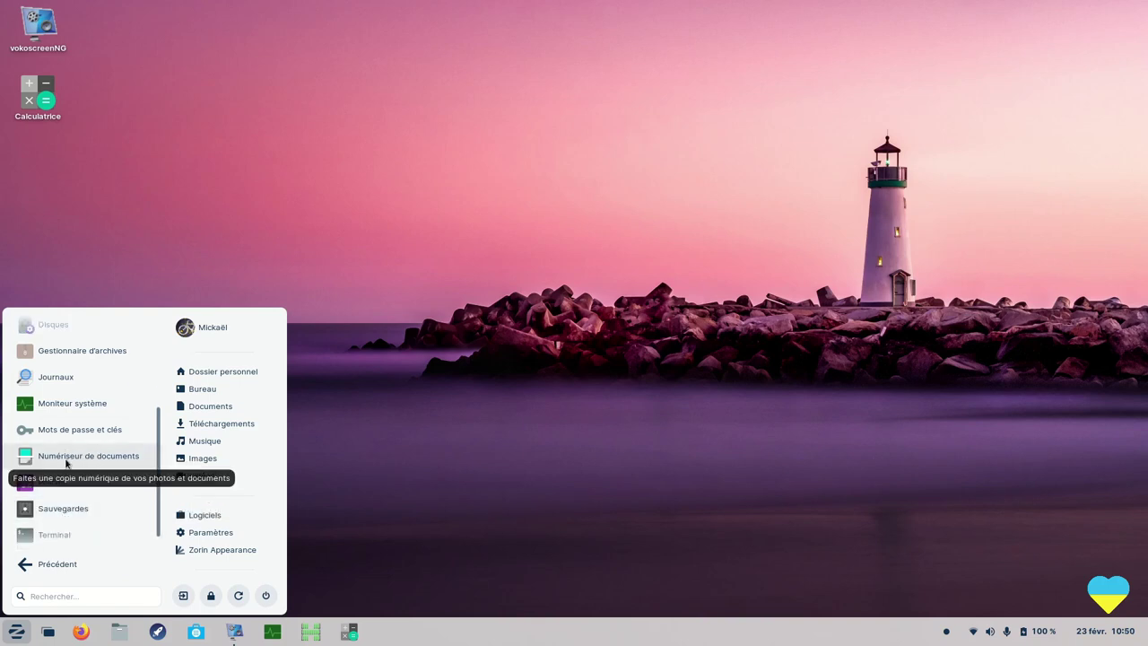
scroll(70, 513, down, 1)
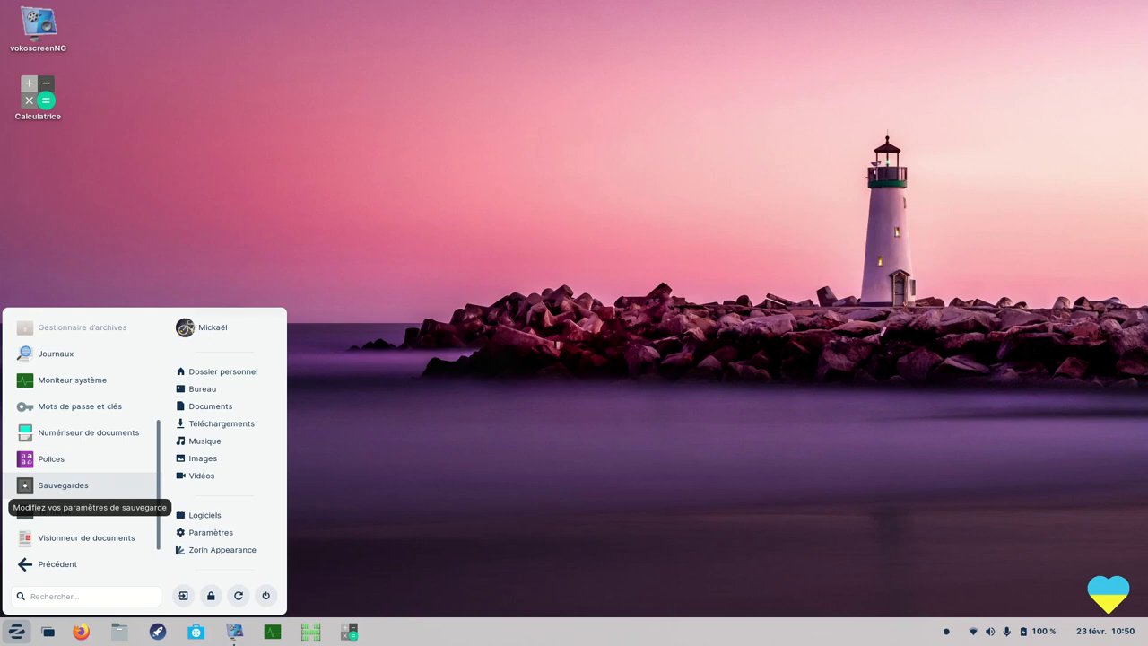
click(63, 486)
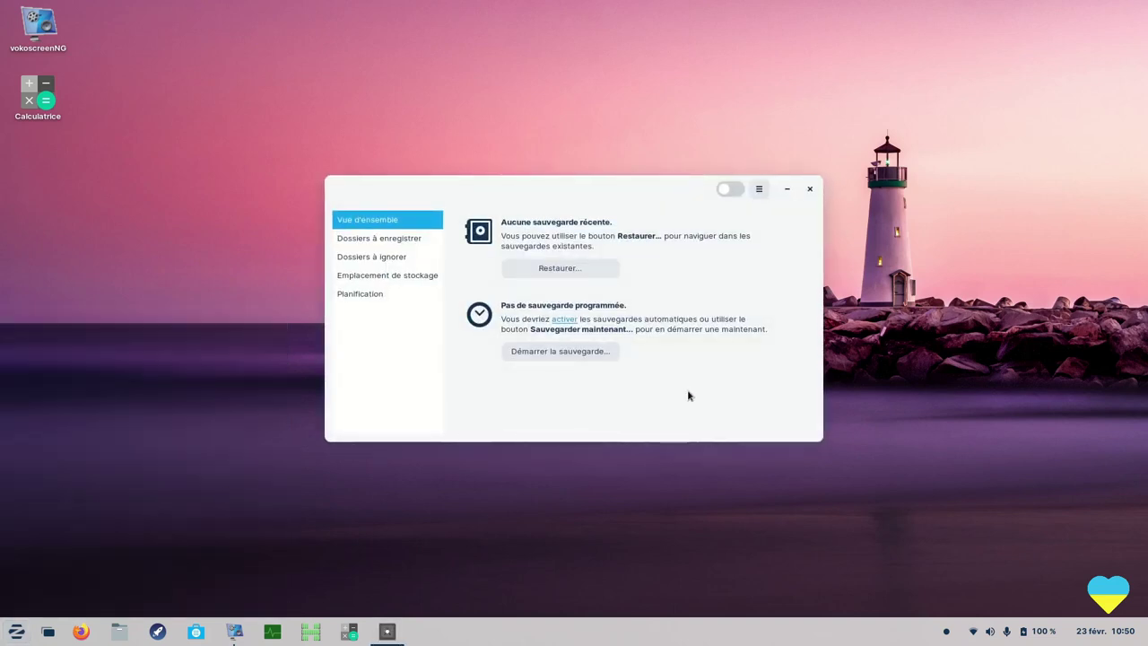
View the extra options offered by Sauvegardes, such as Raccourcis clavier and Aide, and close the application.
click(761, 192)
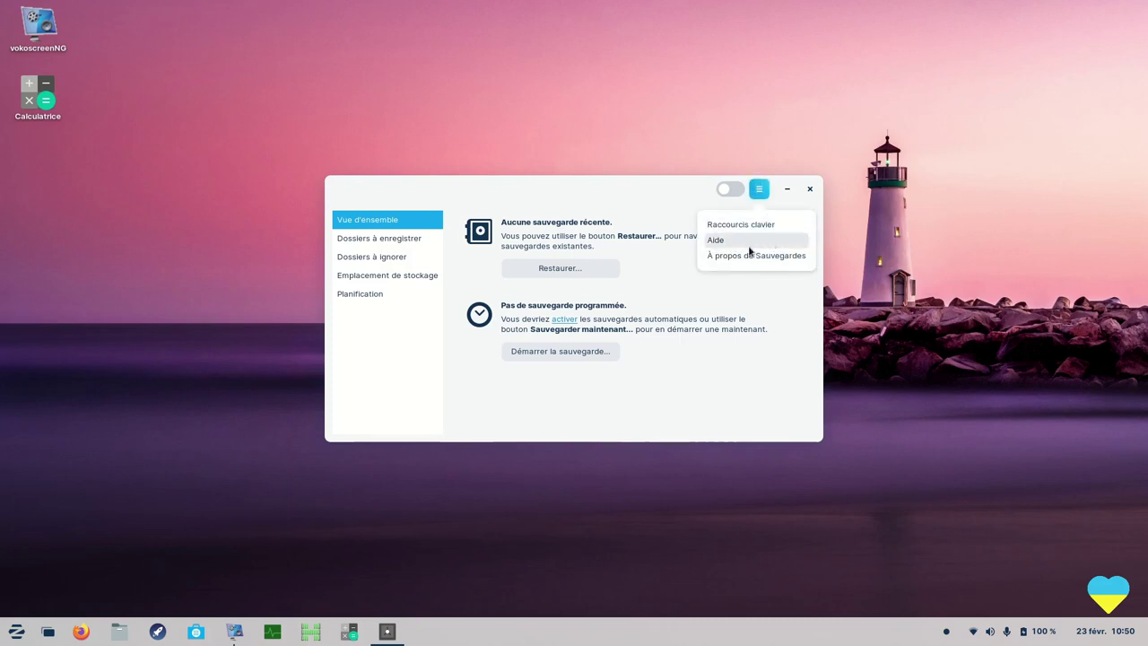
click(810, 191)
click(811, 191)
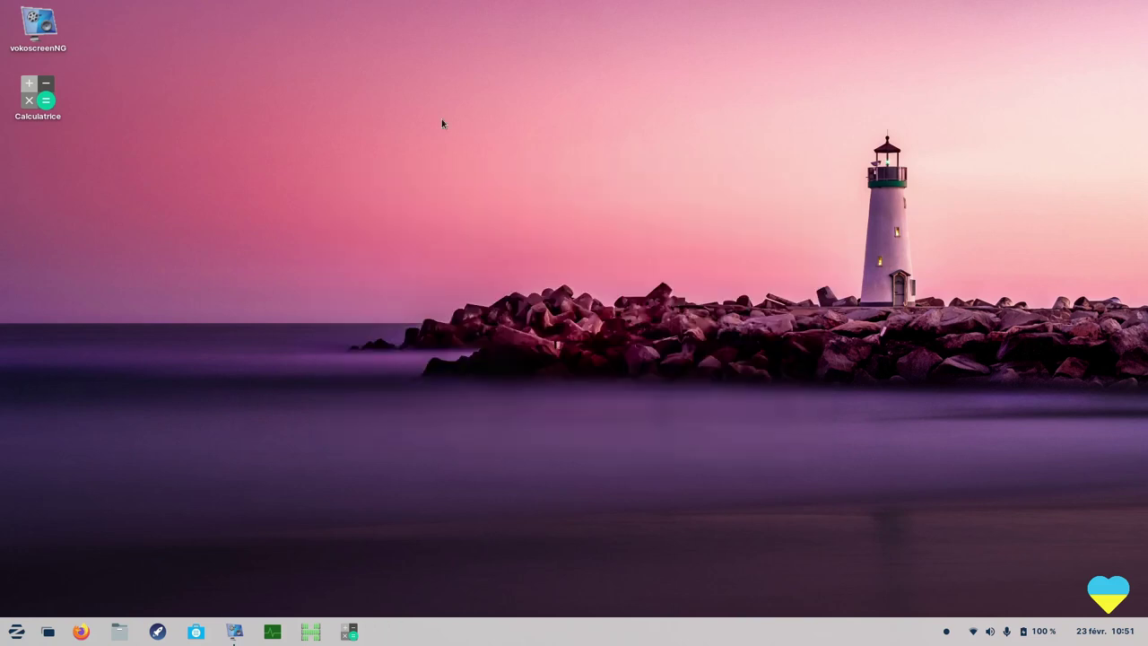